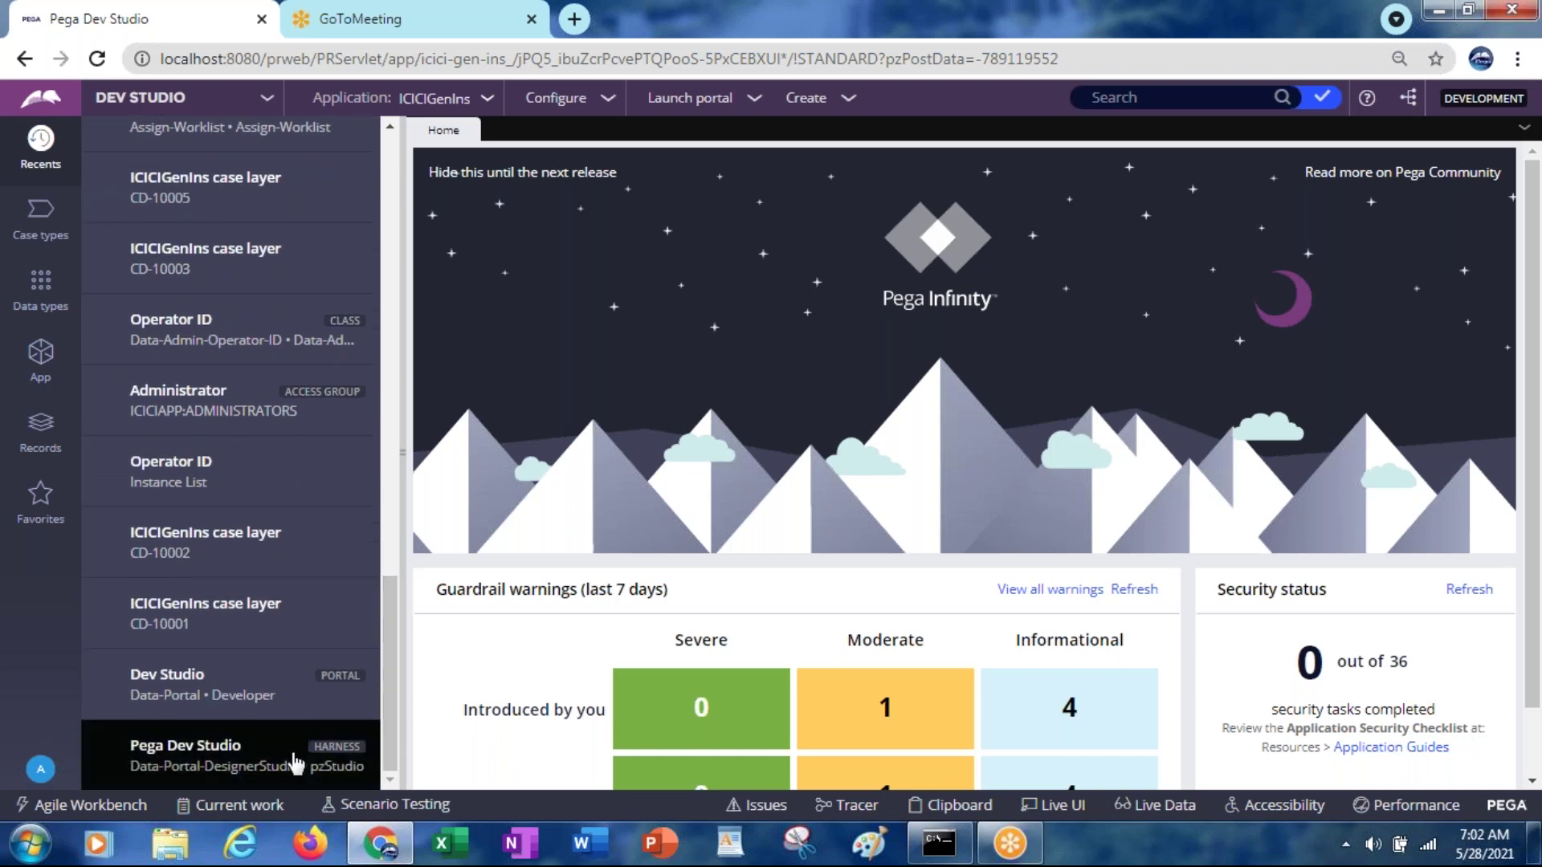
Open the Dev Studio portal rule from the recent items and inspect its header details and short description
click(175, 689)
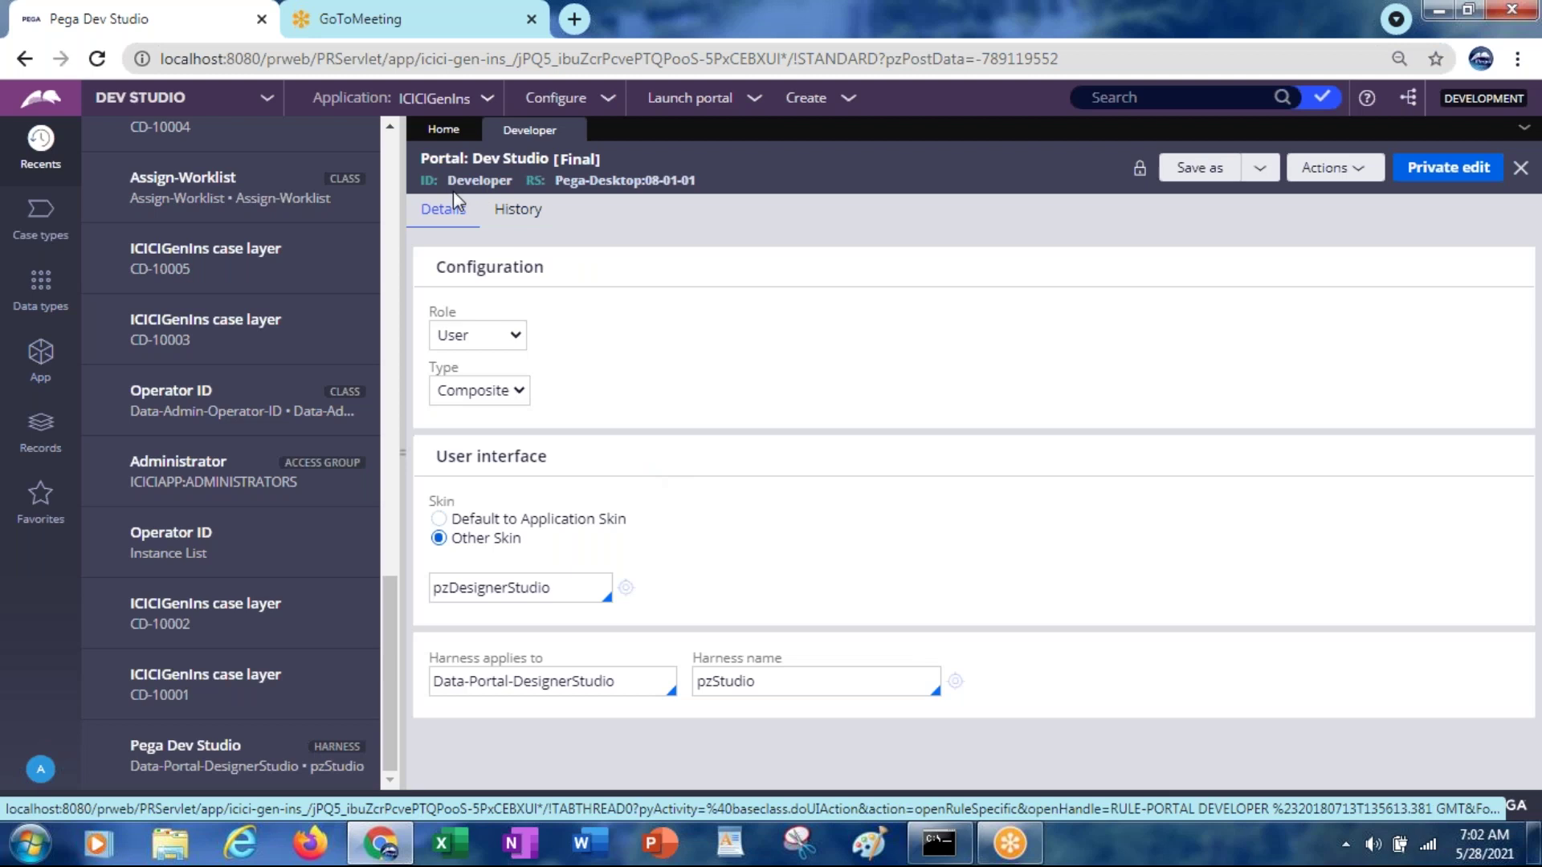
double_click(479, 182)
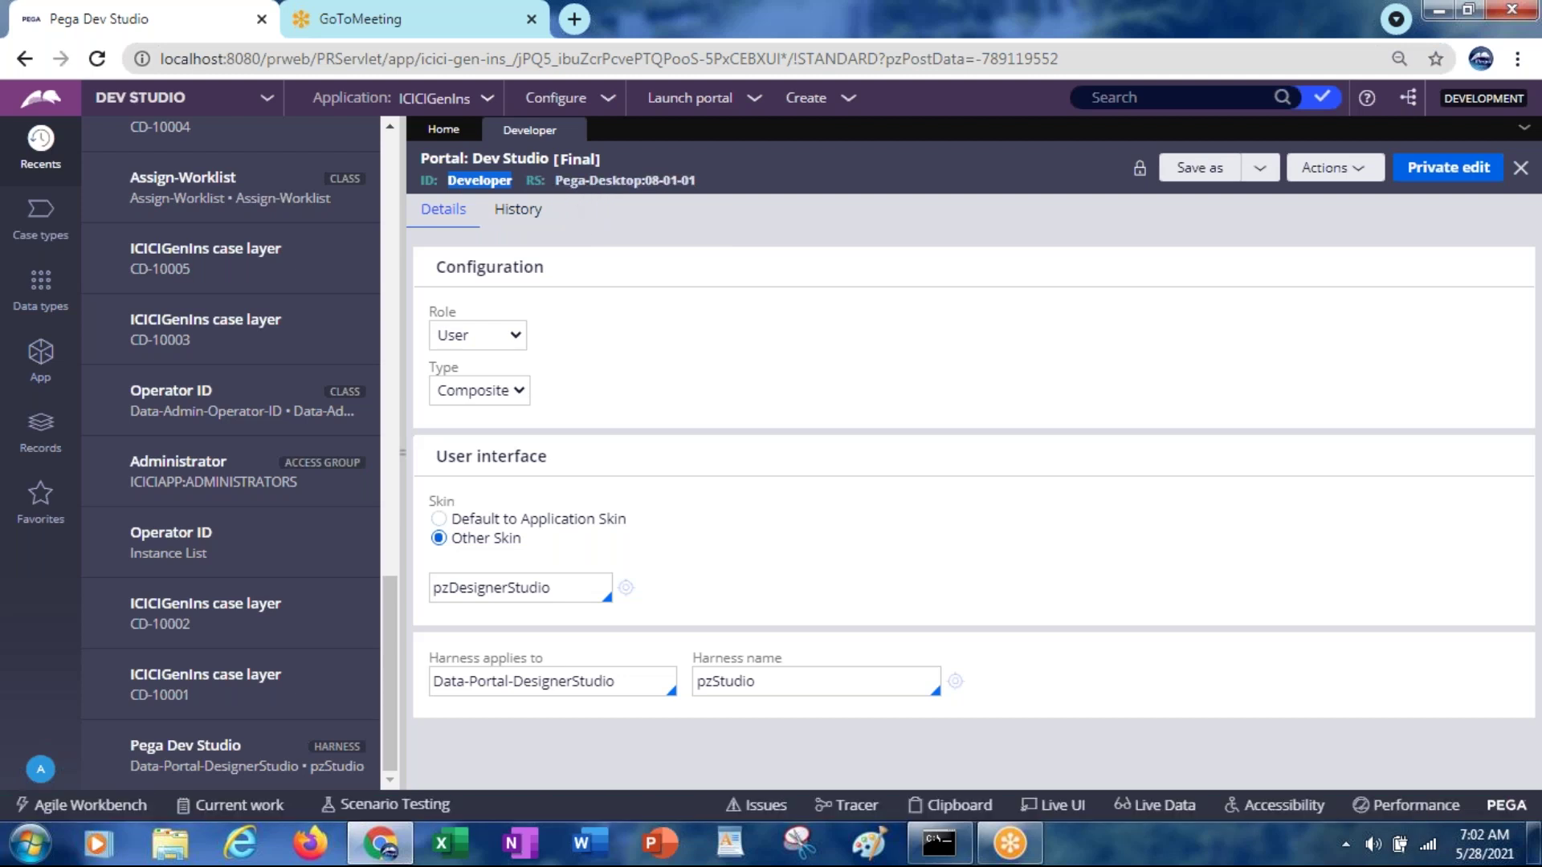
double_click(453, 160)
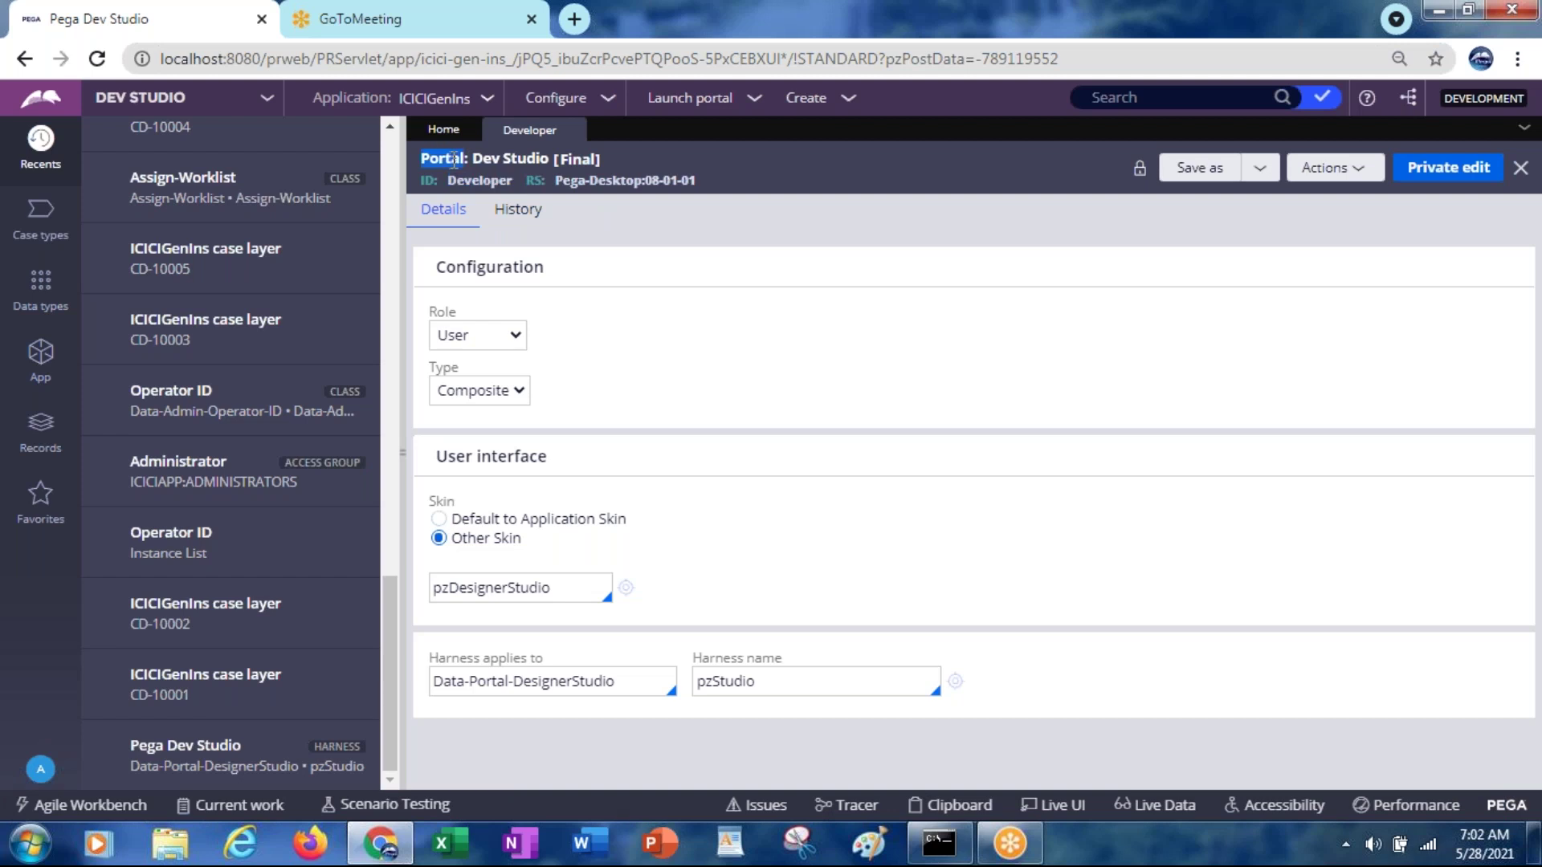
click(523, 163)
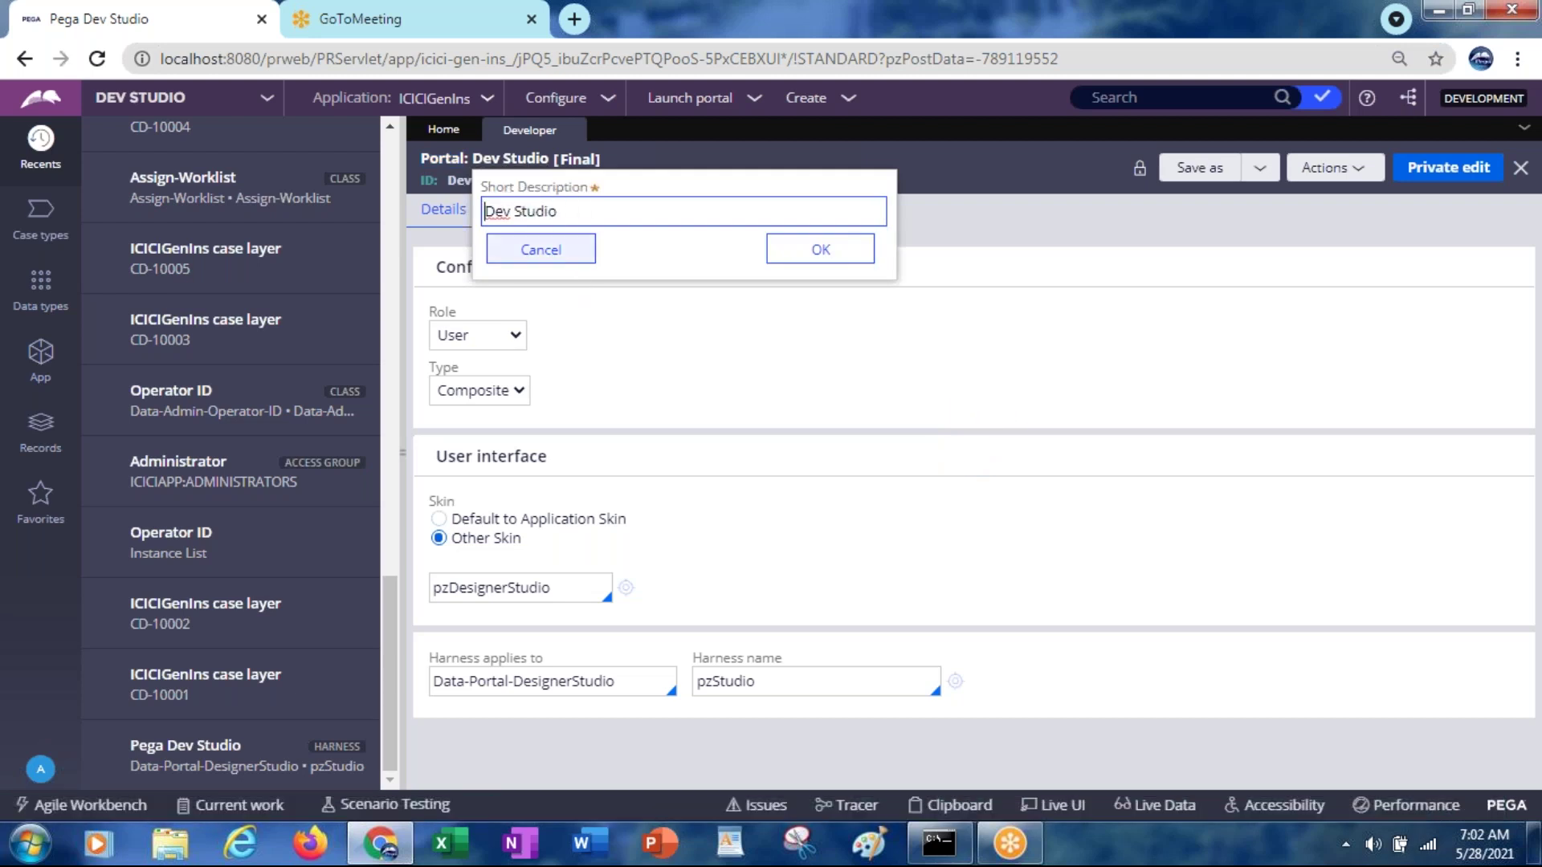
click(546, 259)
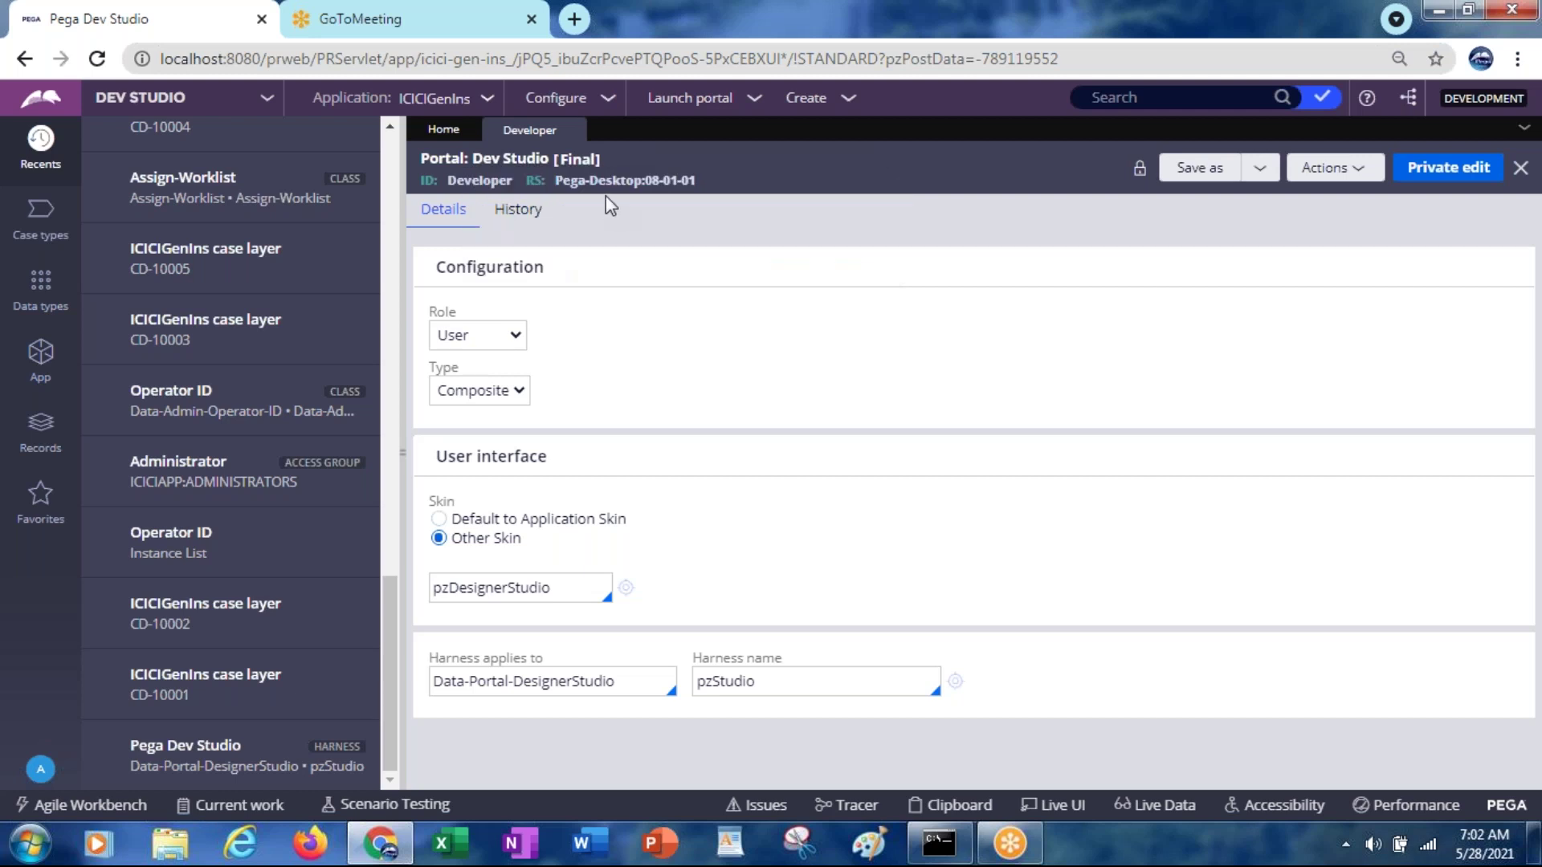
Examine the availability options offered for the Dev Studio portal rule, then dismiss them without applying anything
click(572, 164)
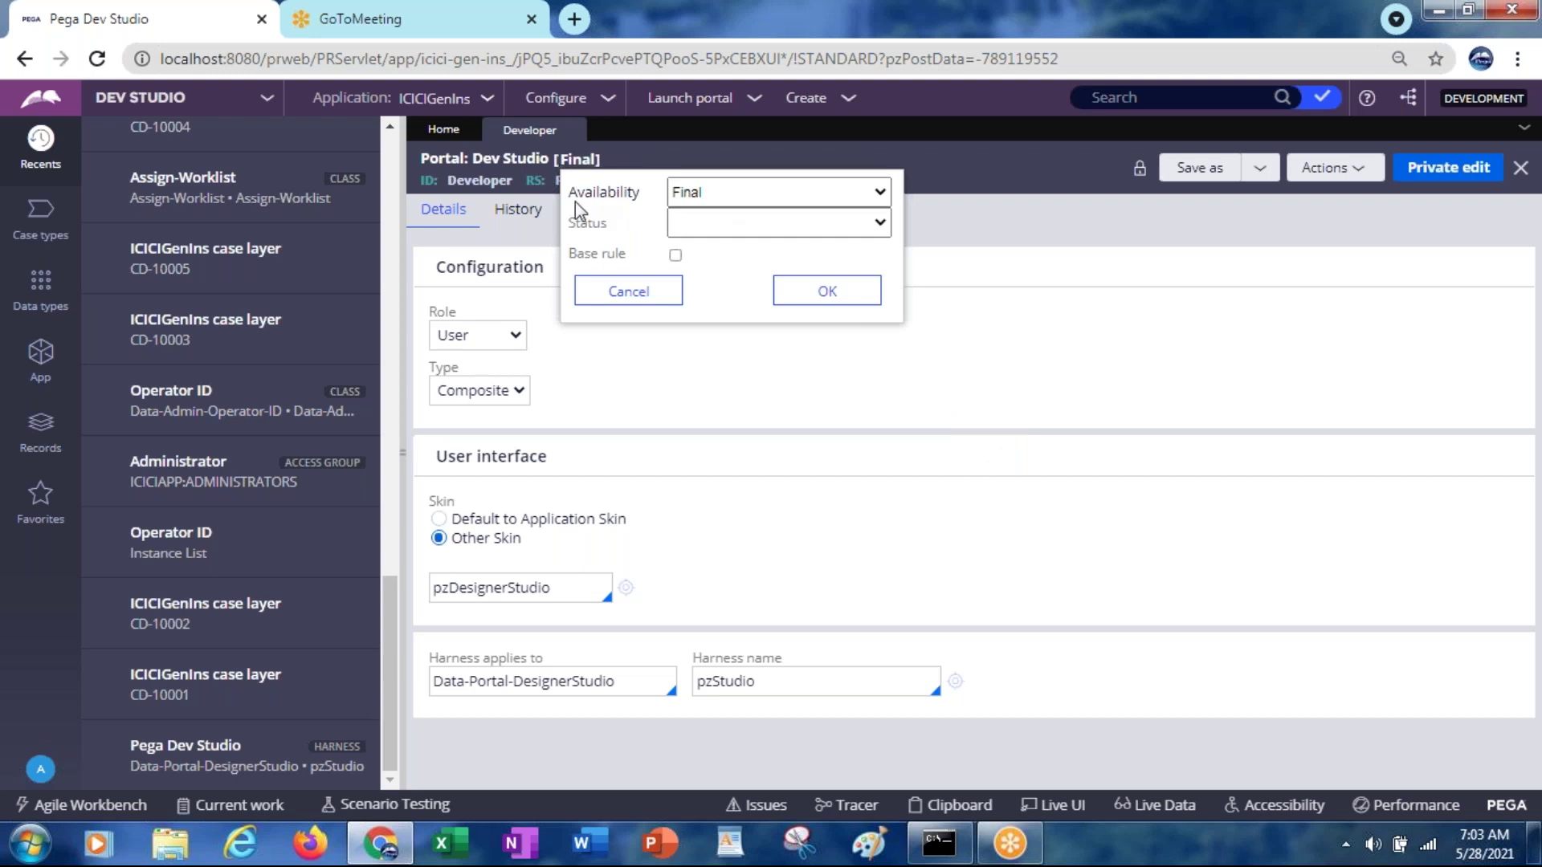
double_click(598, 197)
click(710, 200)
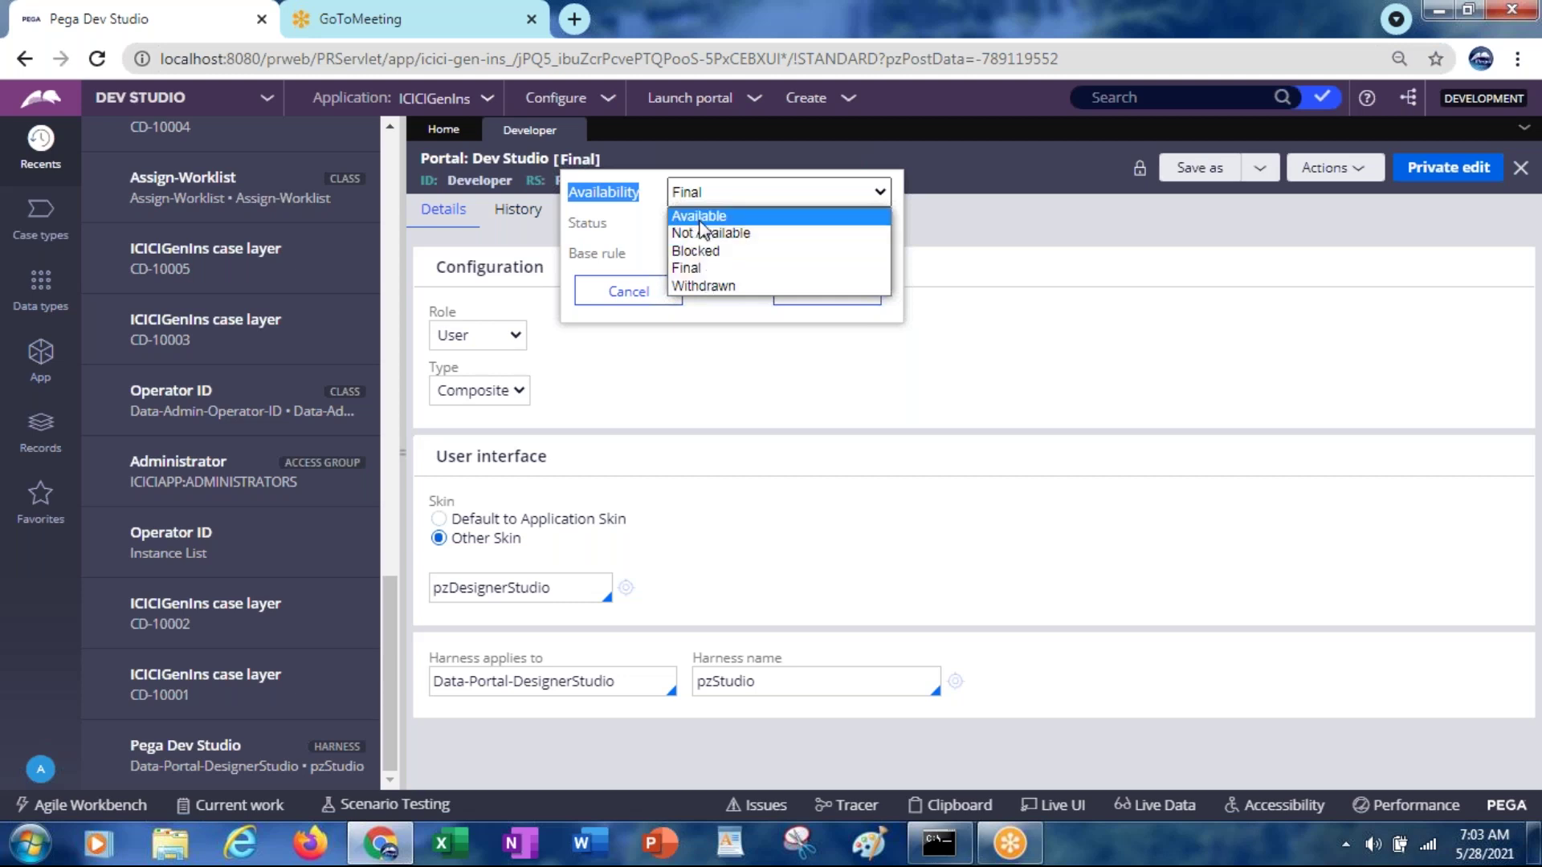
click(695, 268)
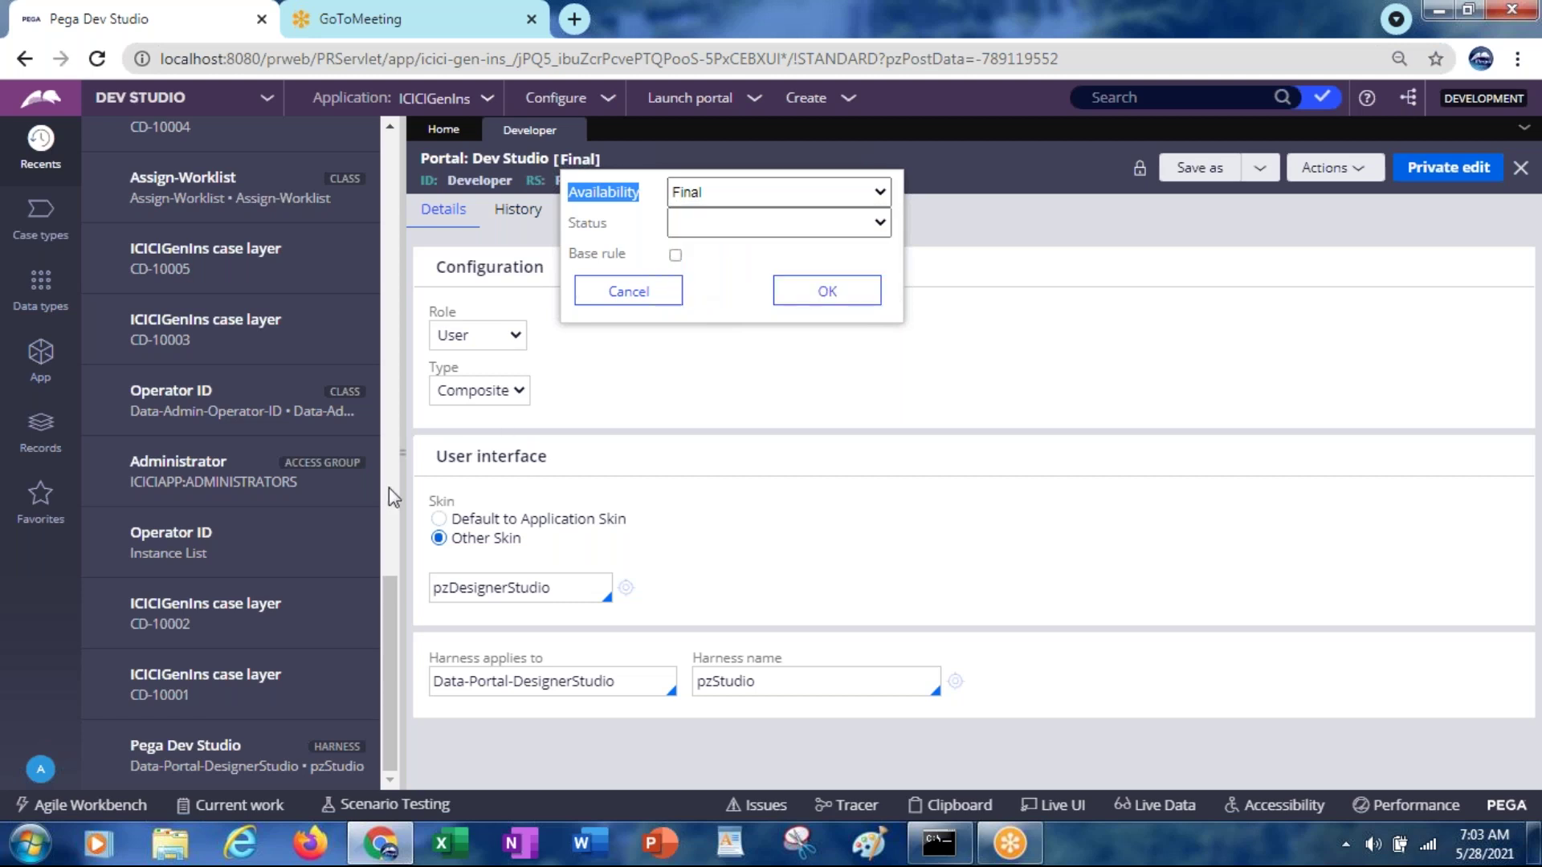
click(625, 294)
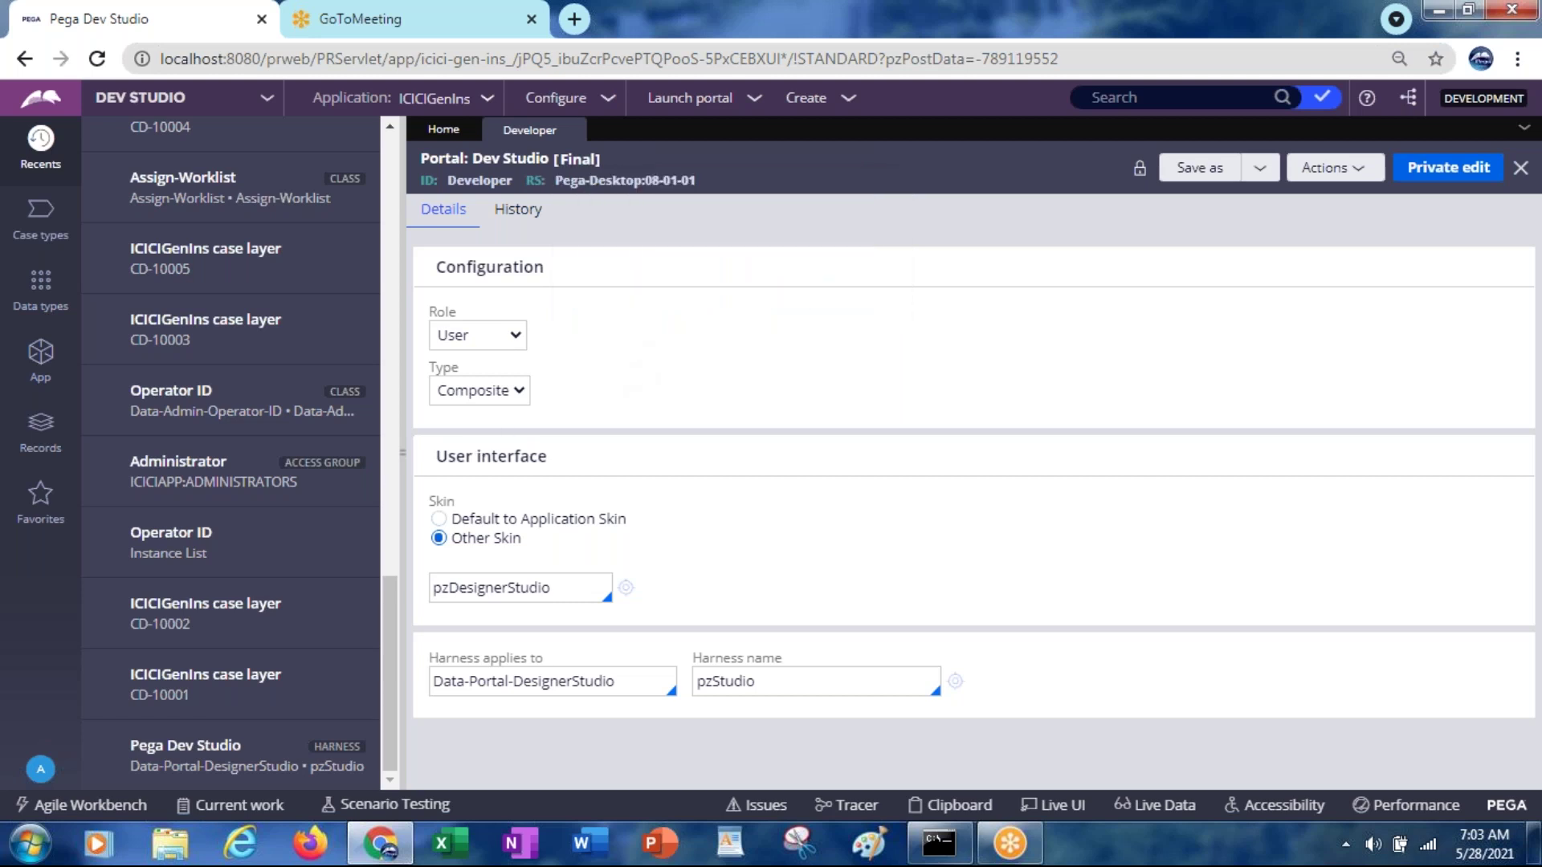
Open the City property from the data model of the ICICIG-FW-ICICIAPP-Work class
click(48, 374)
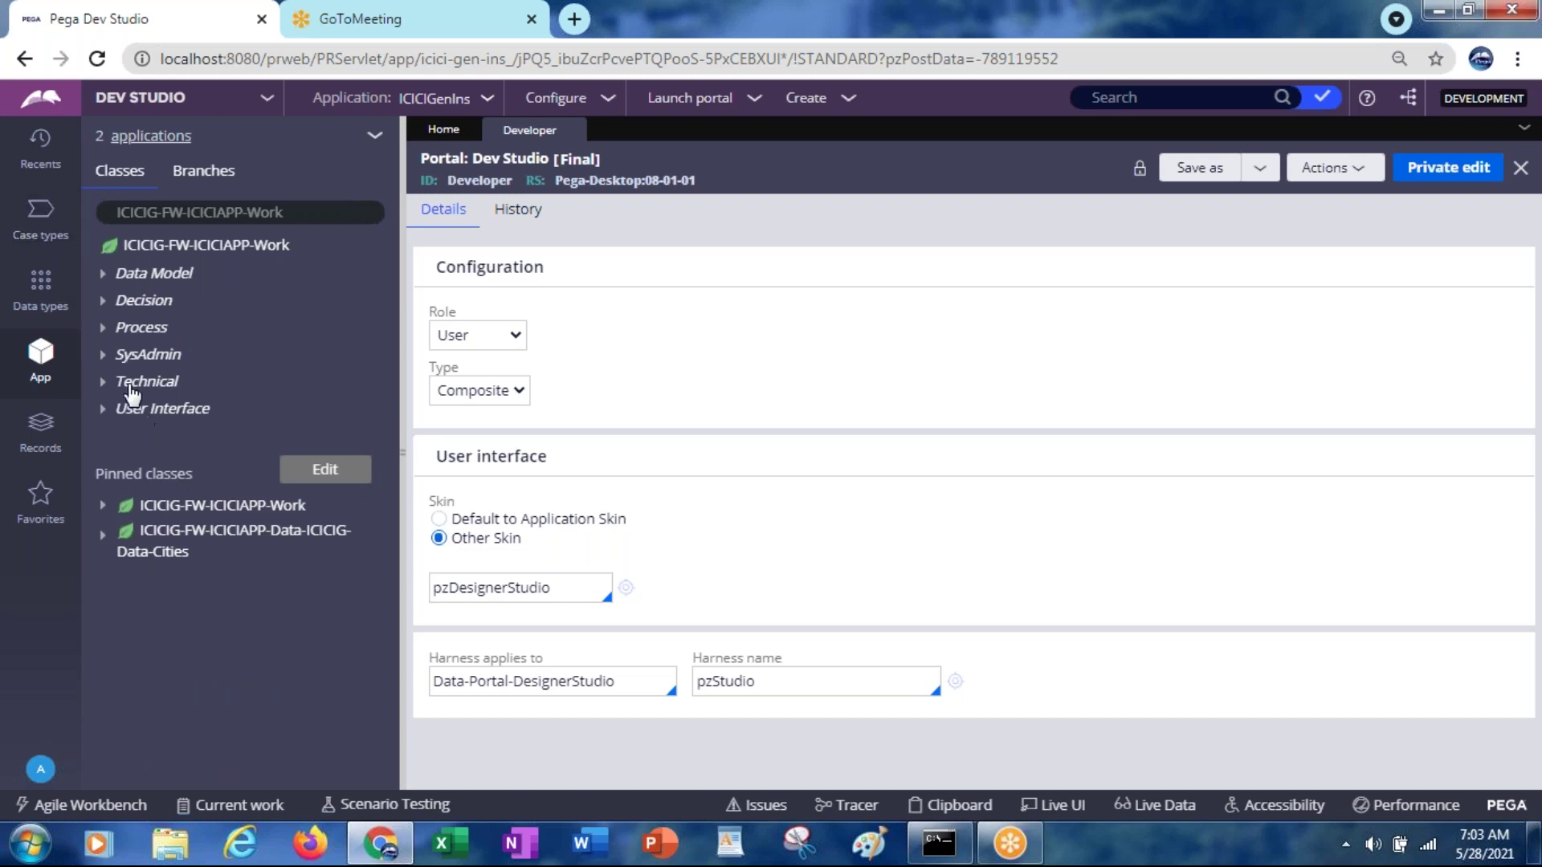
click(105, 275)
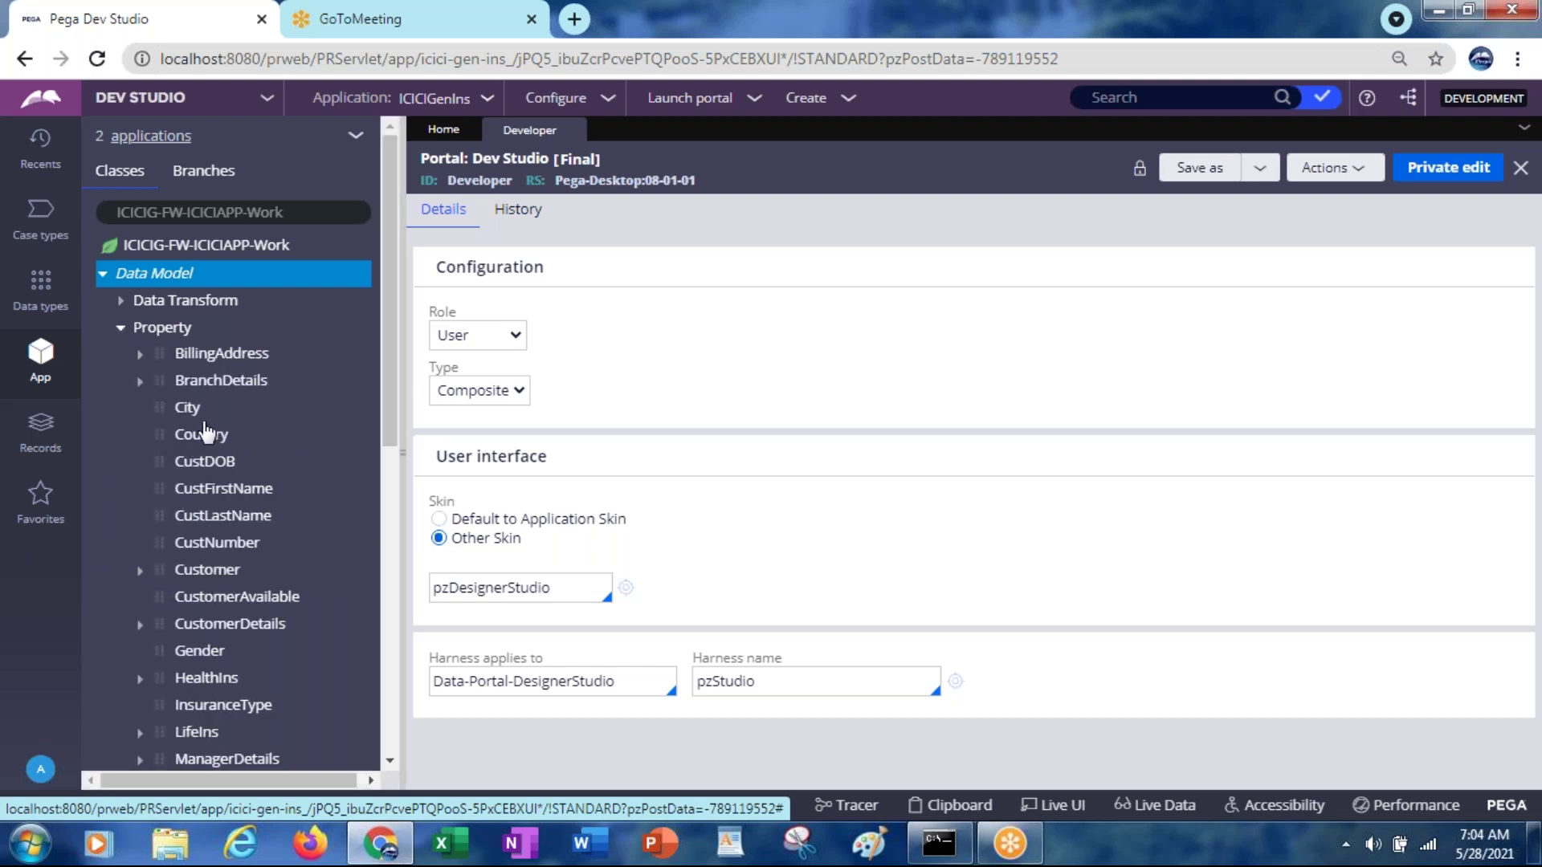
click(189, 409)
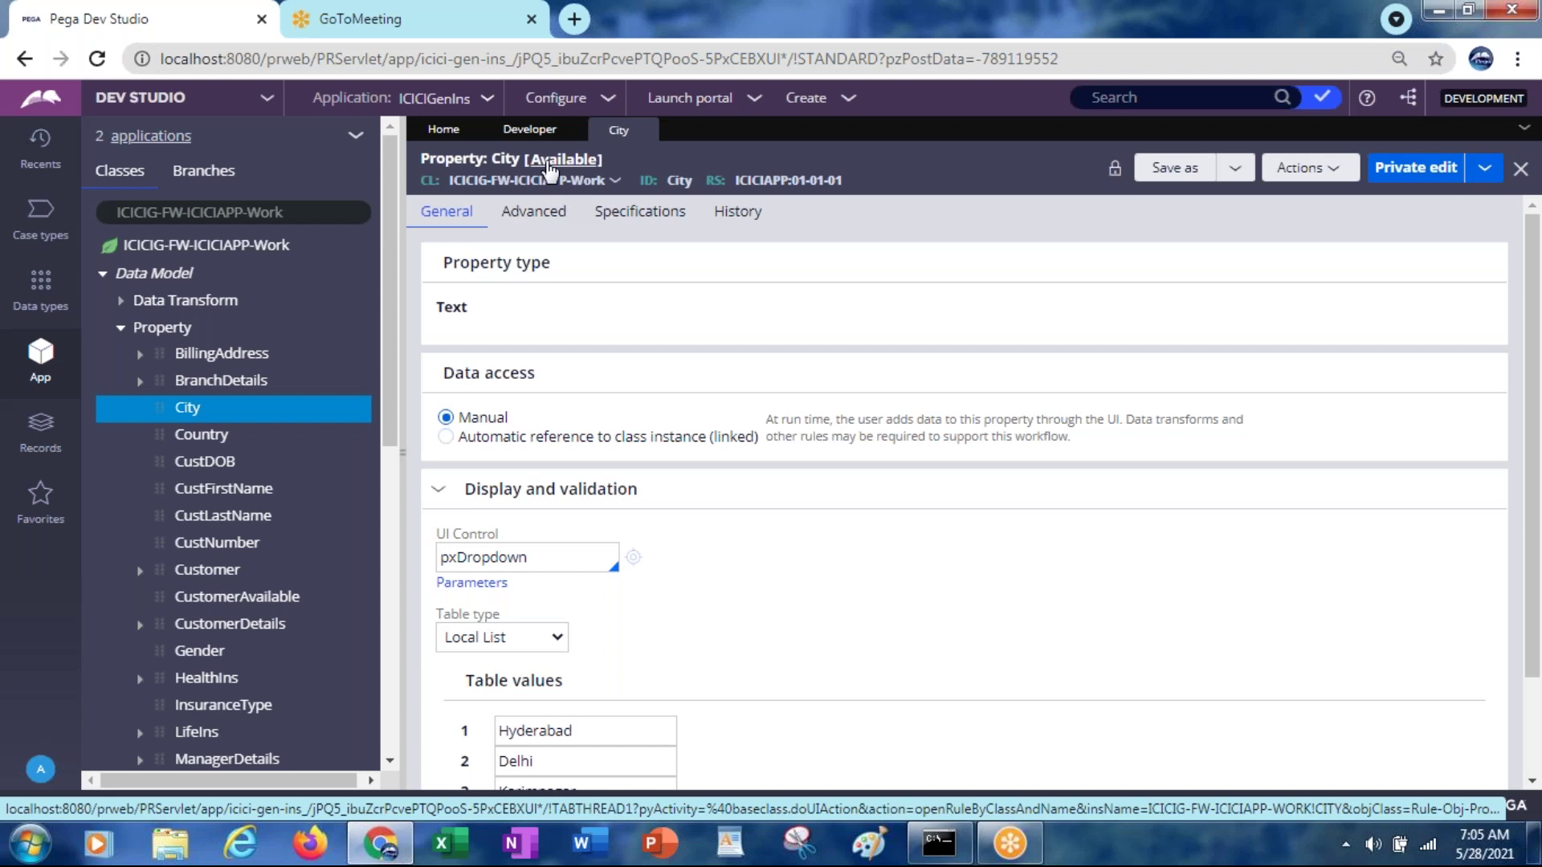
Examine the City property's availability options, trying Not Available, and cancel without applying it
click(551, 167)
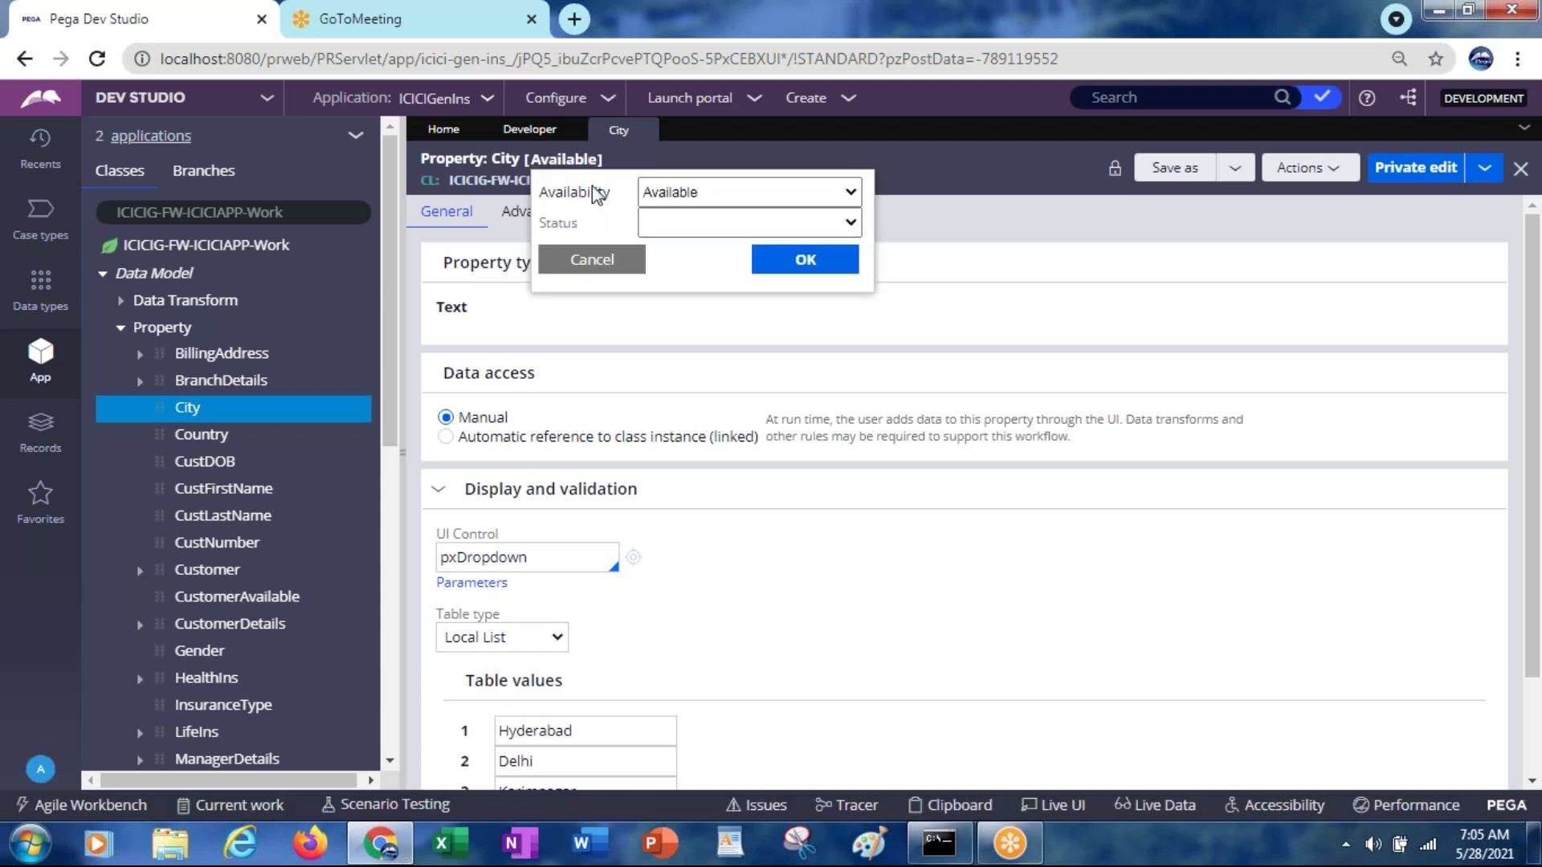
click(665, 204)
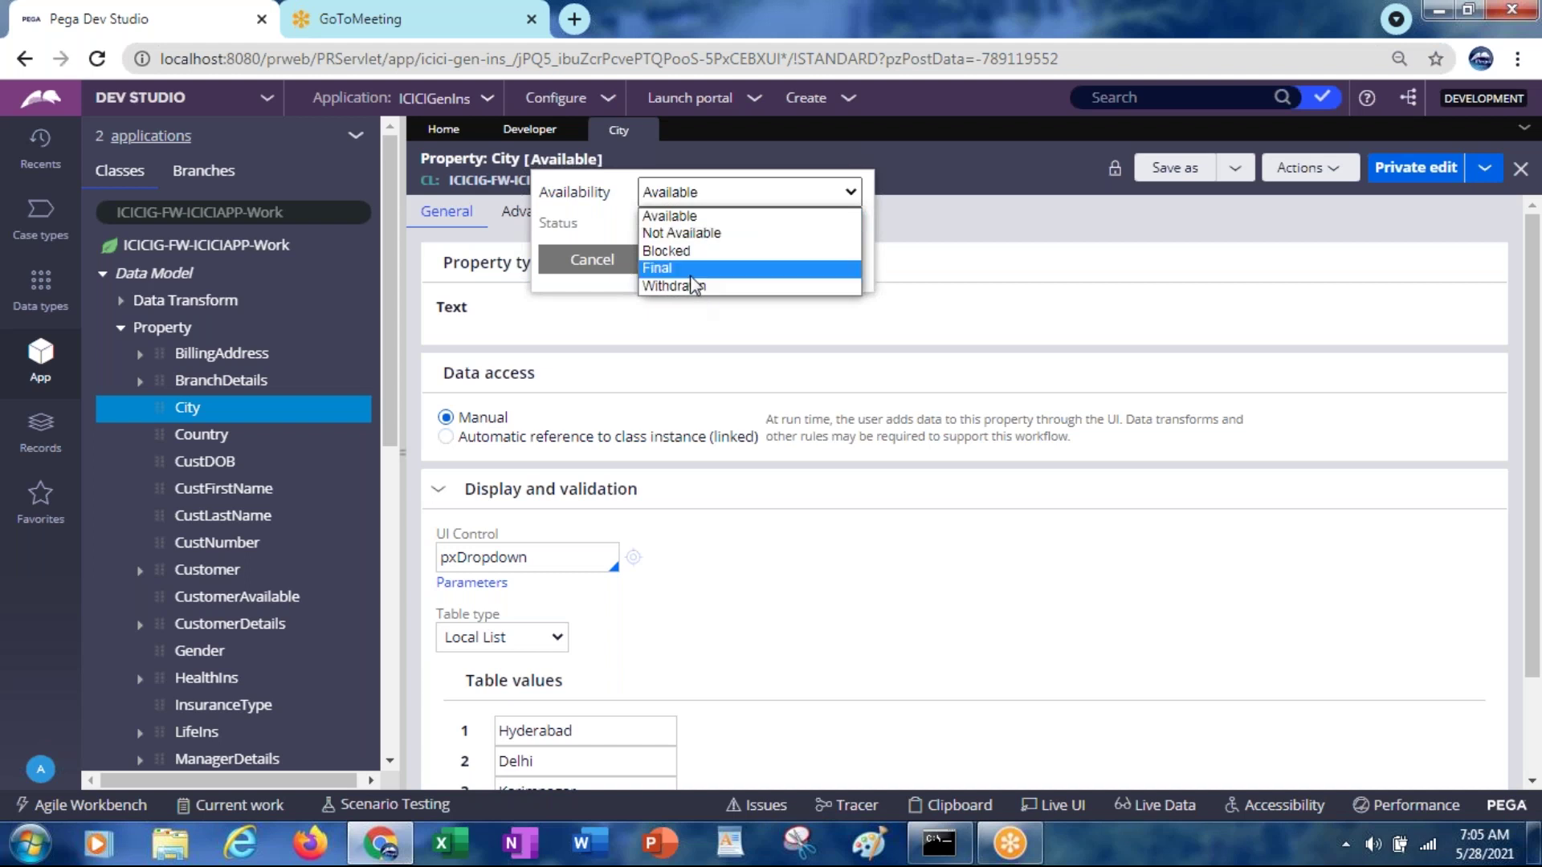
click(676, 235)
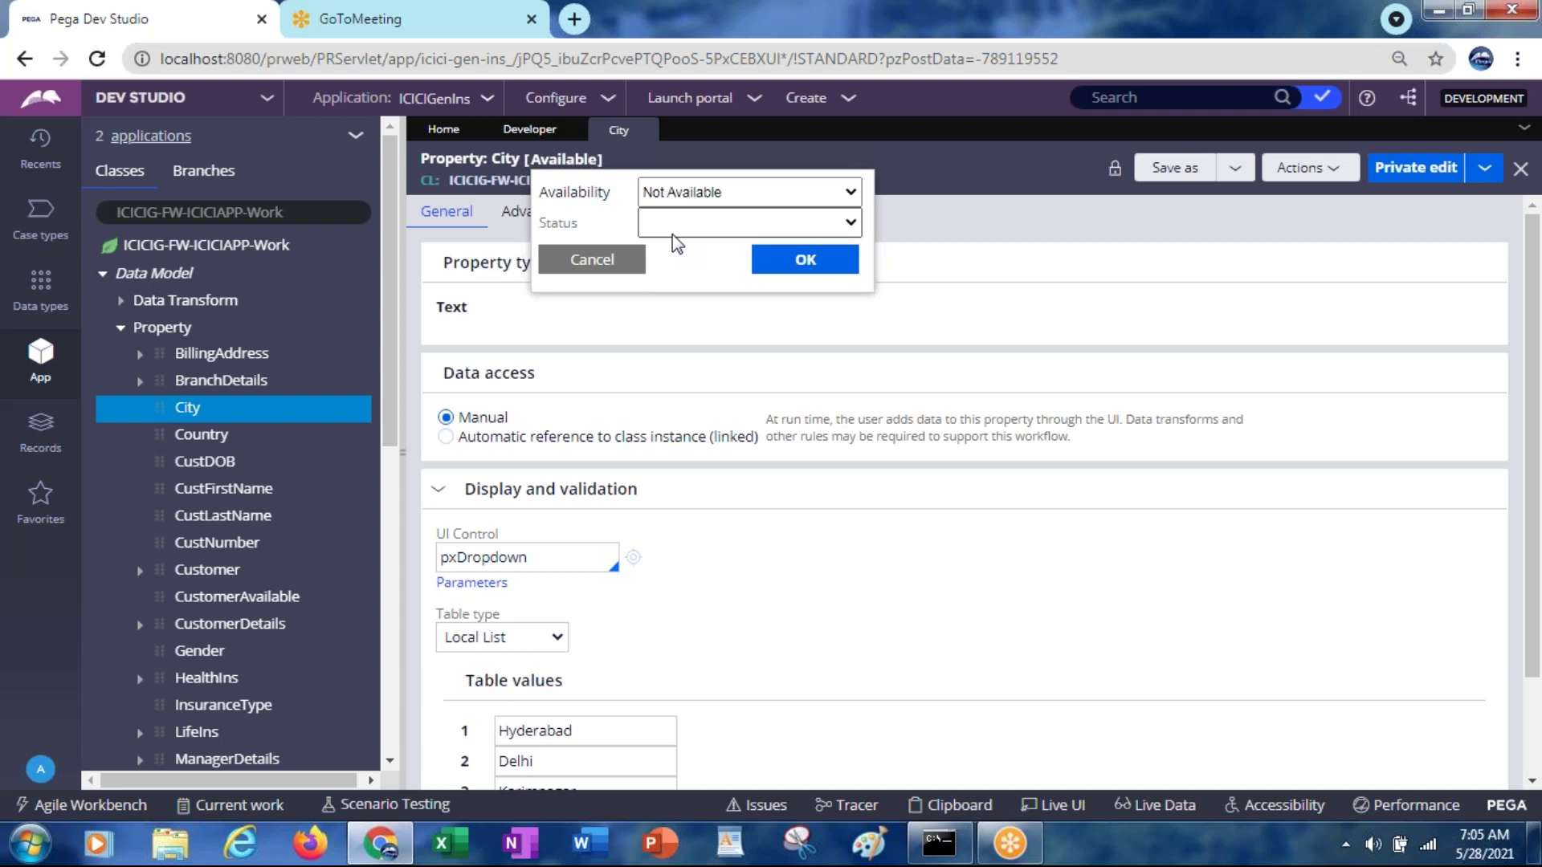
click(620, 268)
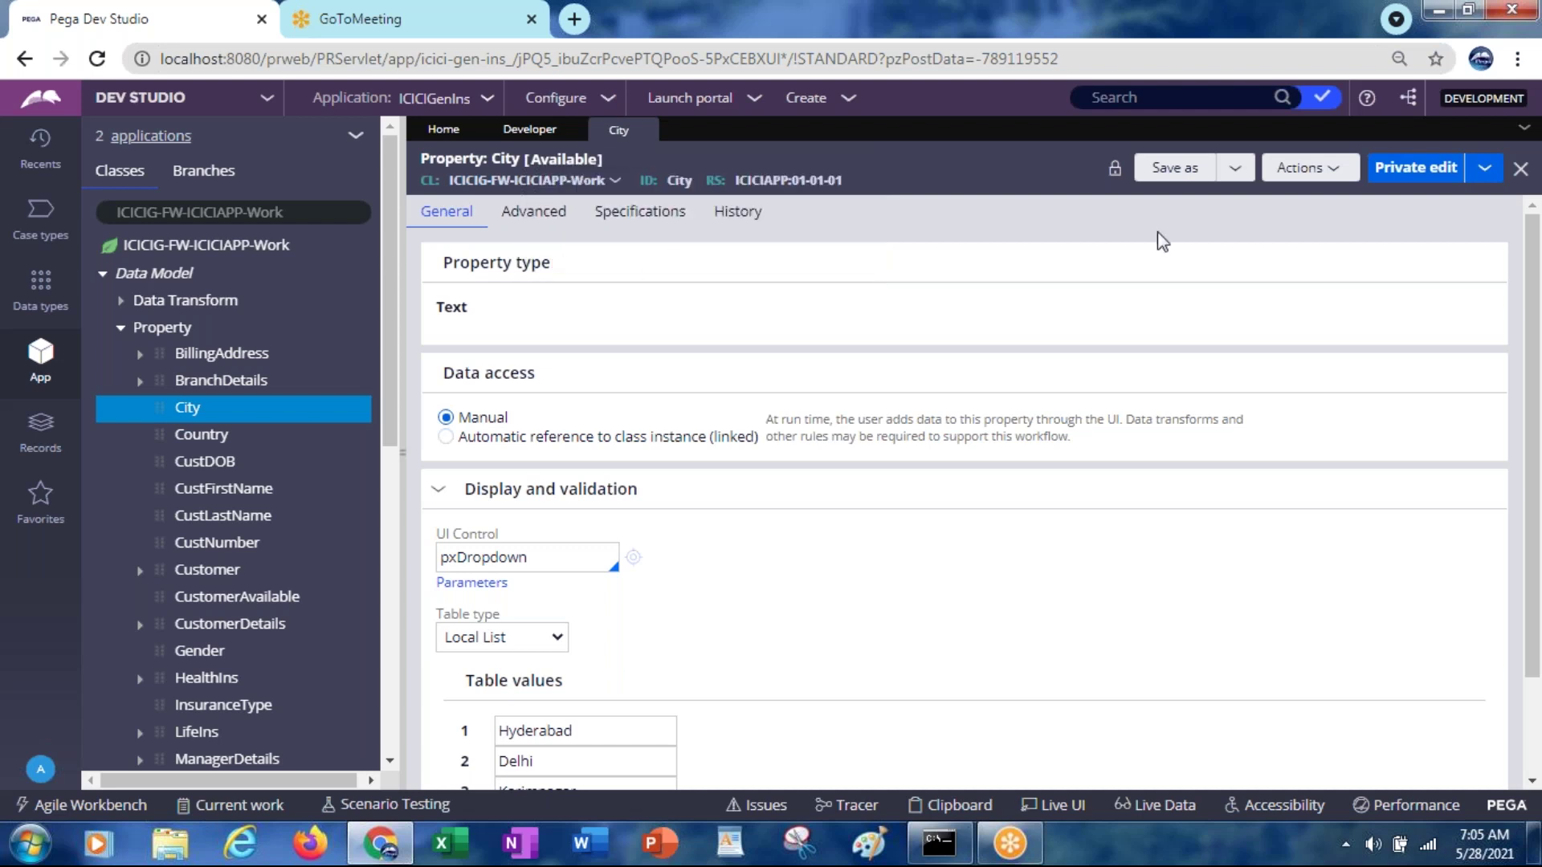
Check which versions of the City property exist
click(1305, 168)
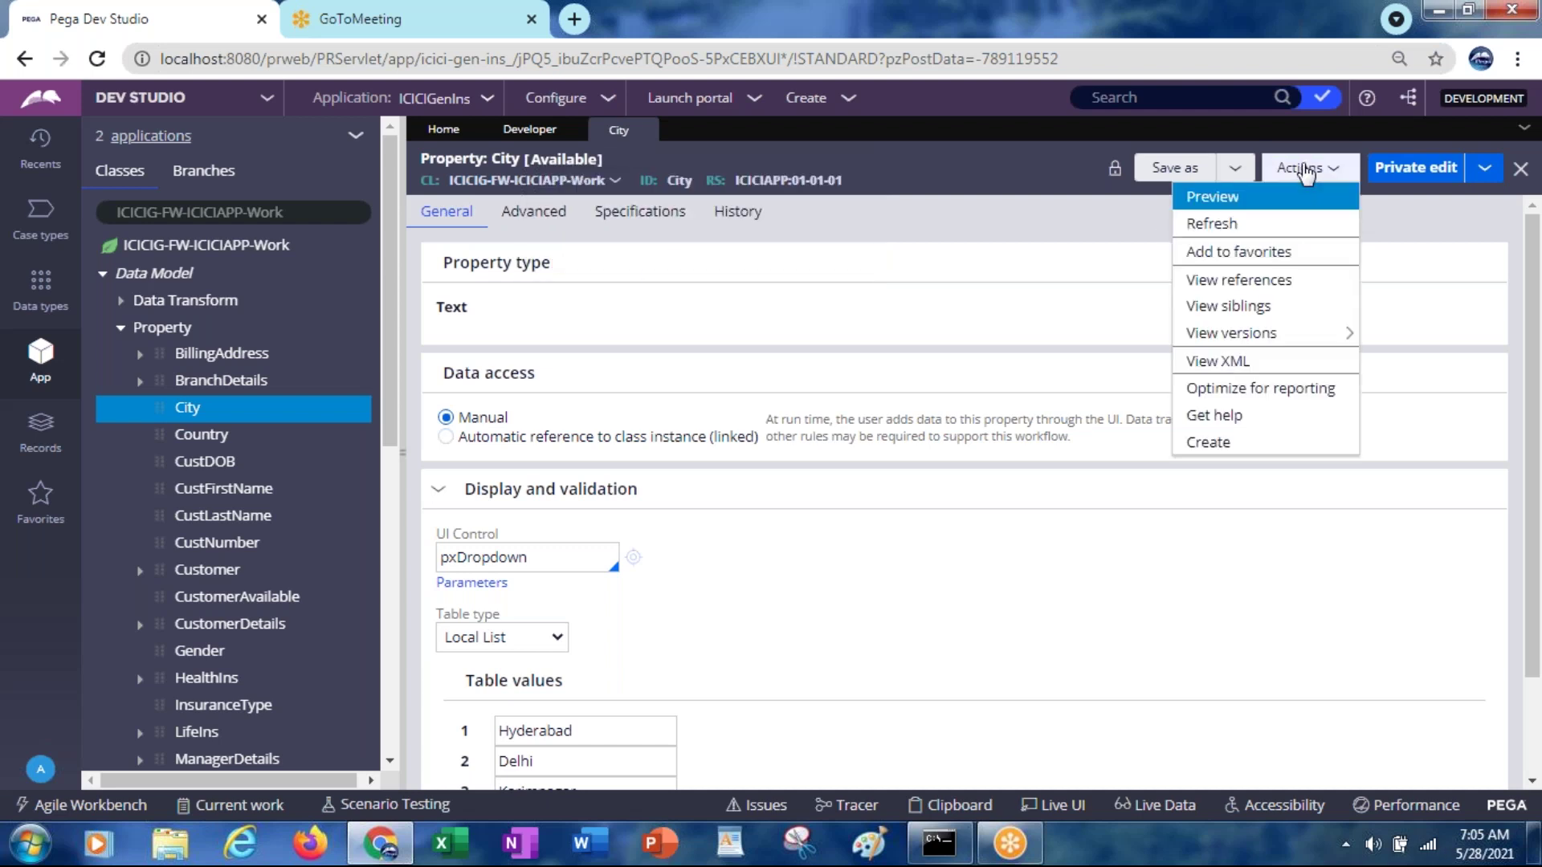
mouse_move(1321, 350)
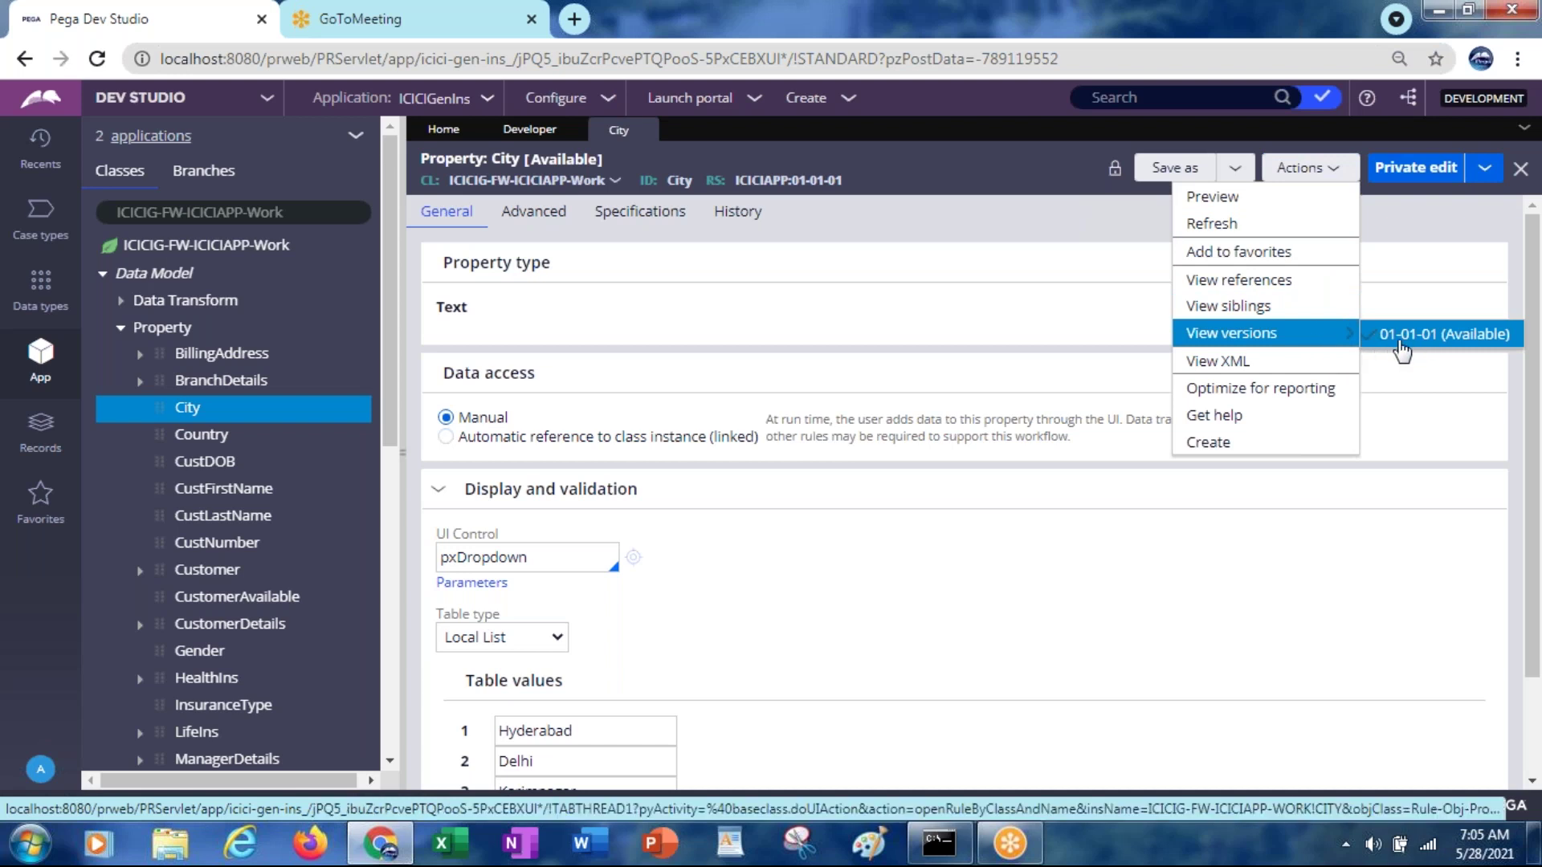
click(987, 330)
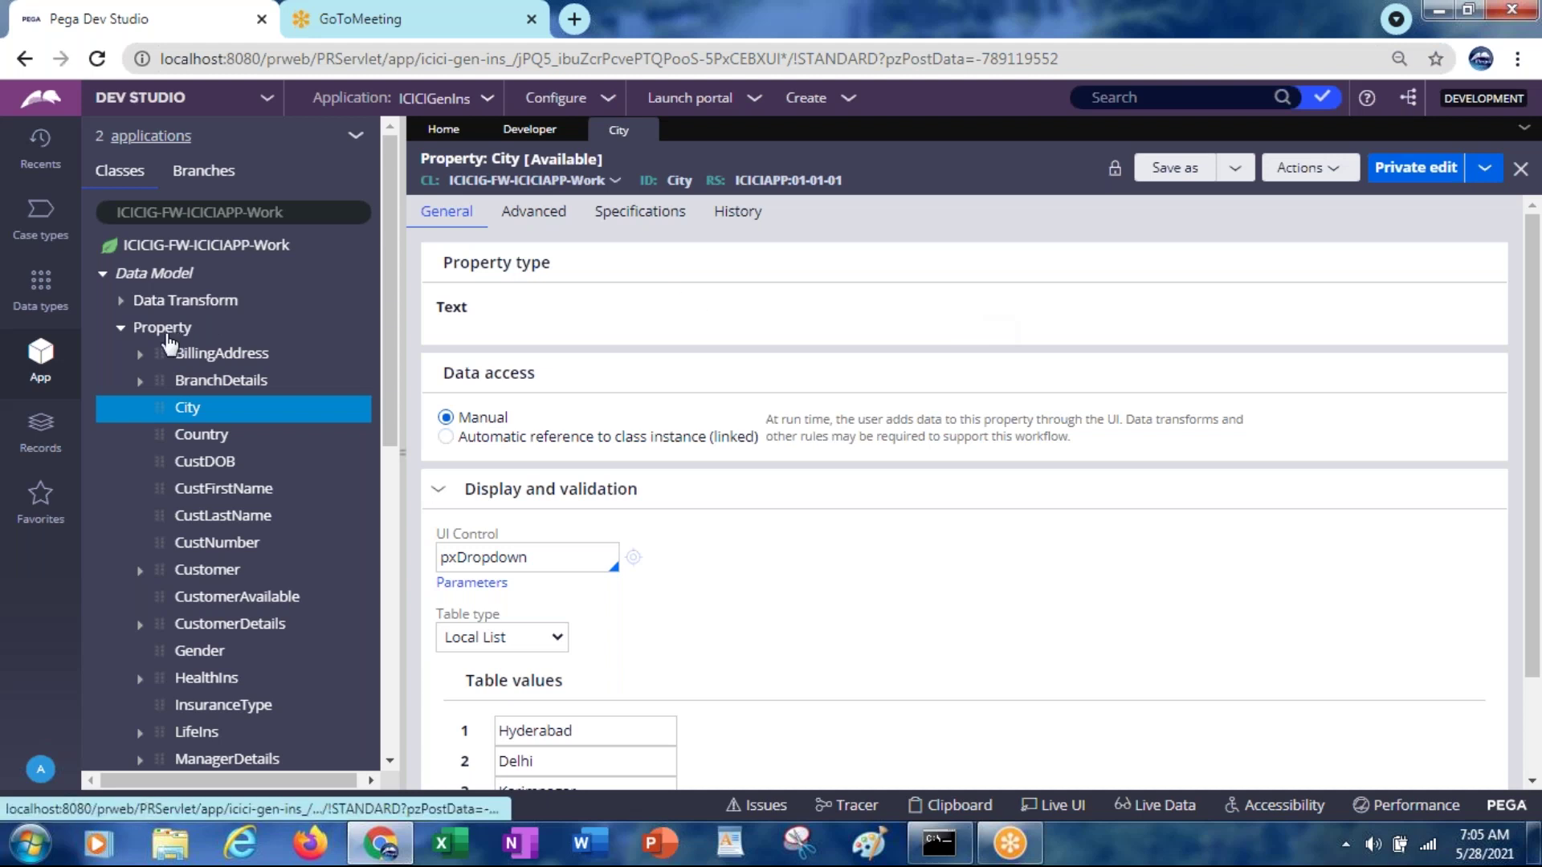
Create a property labelled RuleAvailability in ICICIG-FW-ICICIAPP-Work with no branch, in ruleset ICICIAPP version 01-01-03
click(165, 334)
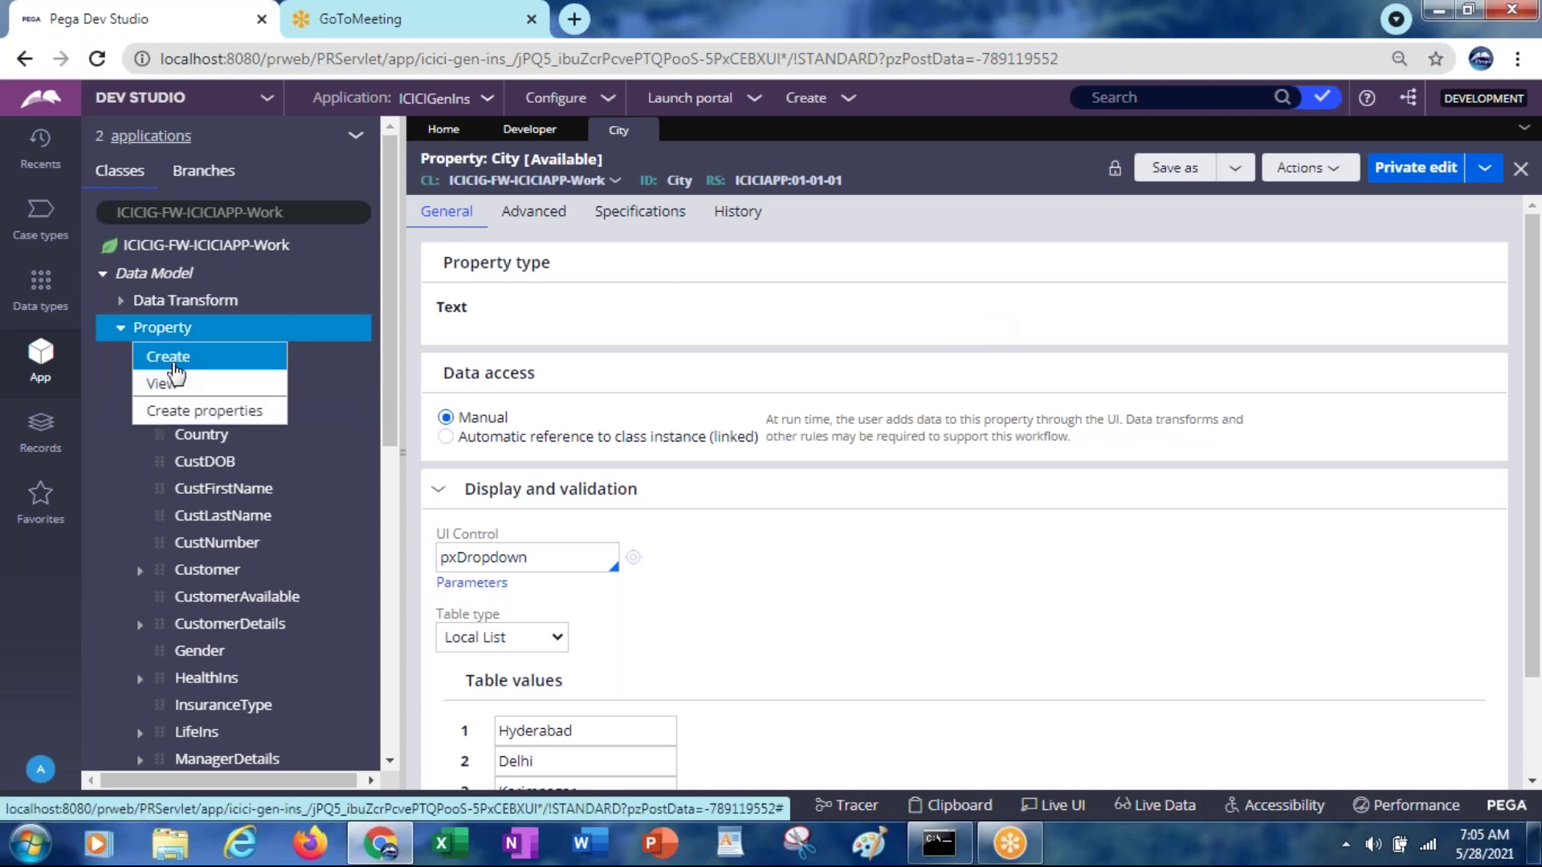
click(172, 364)
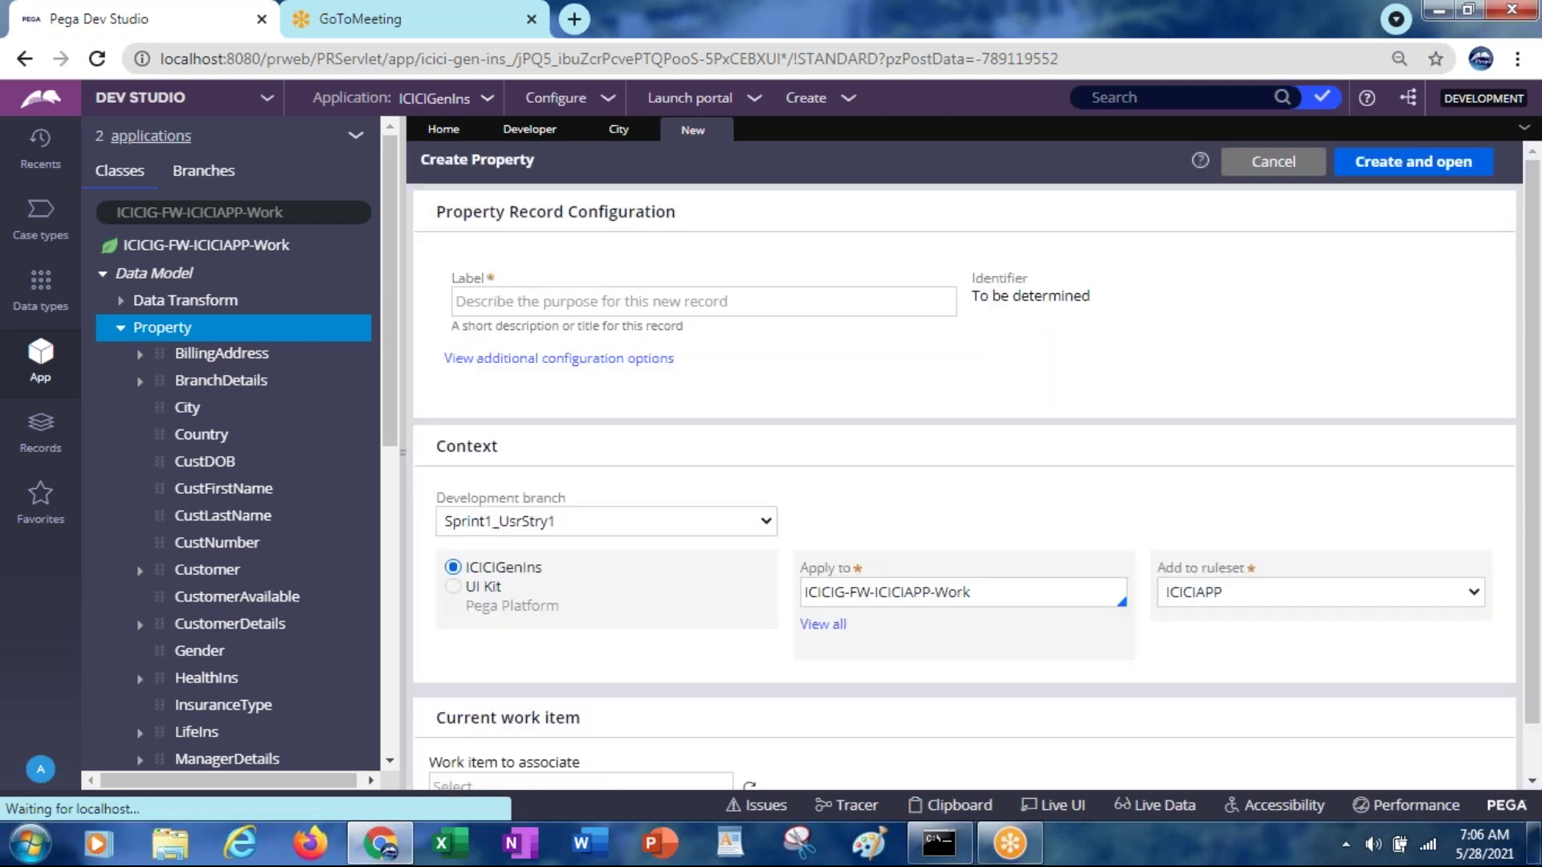
click(467, 305)
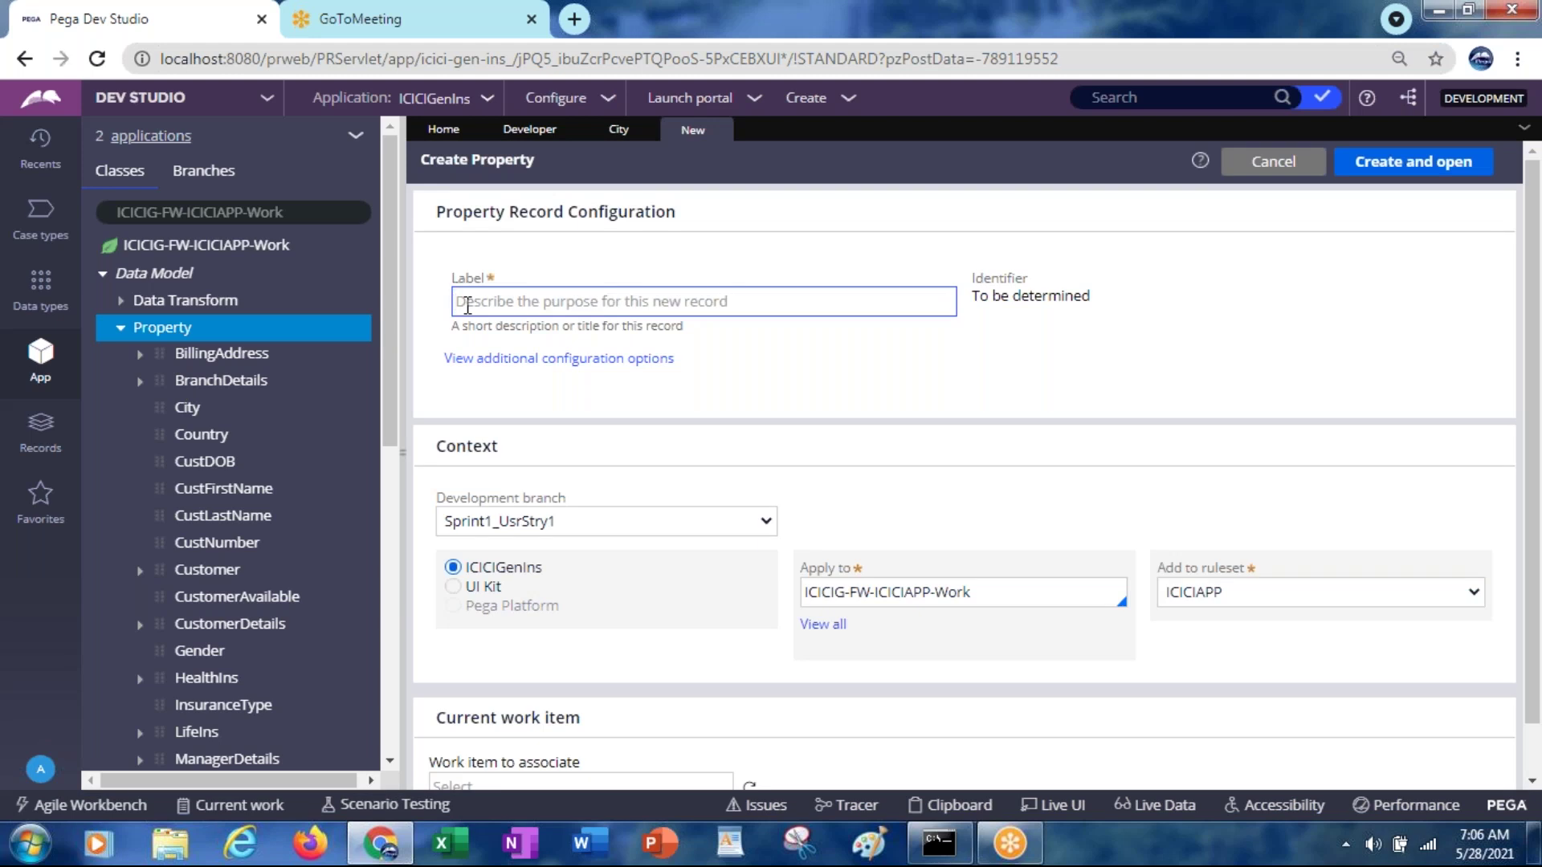
text(RuleAvailability)
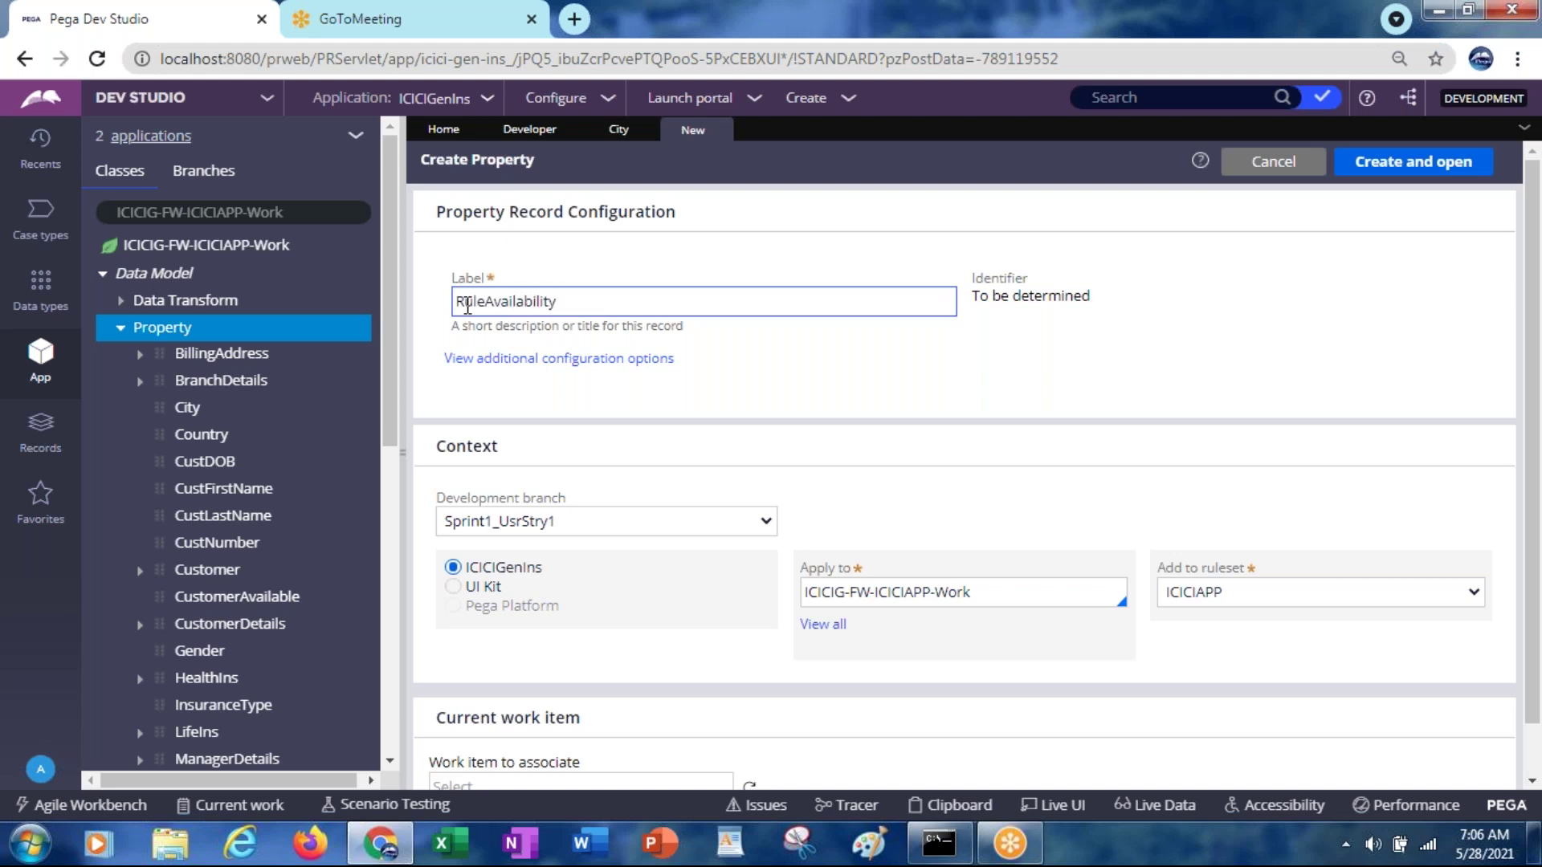
key(Tab)
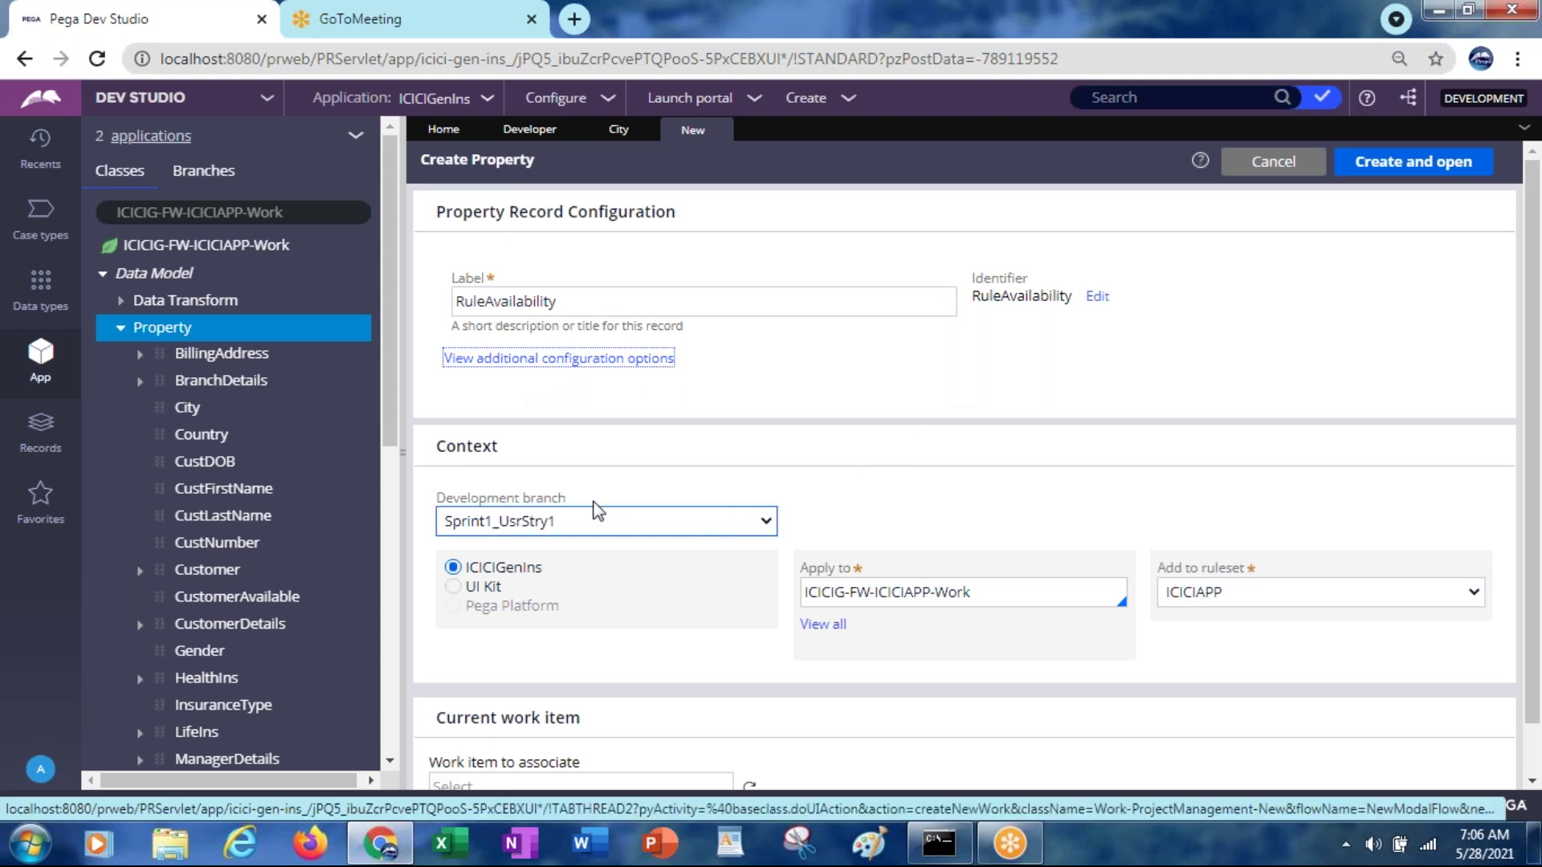
click(577, 523)
click(491, 572)
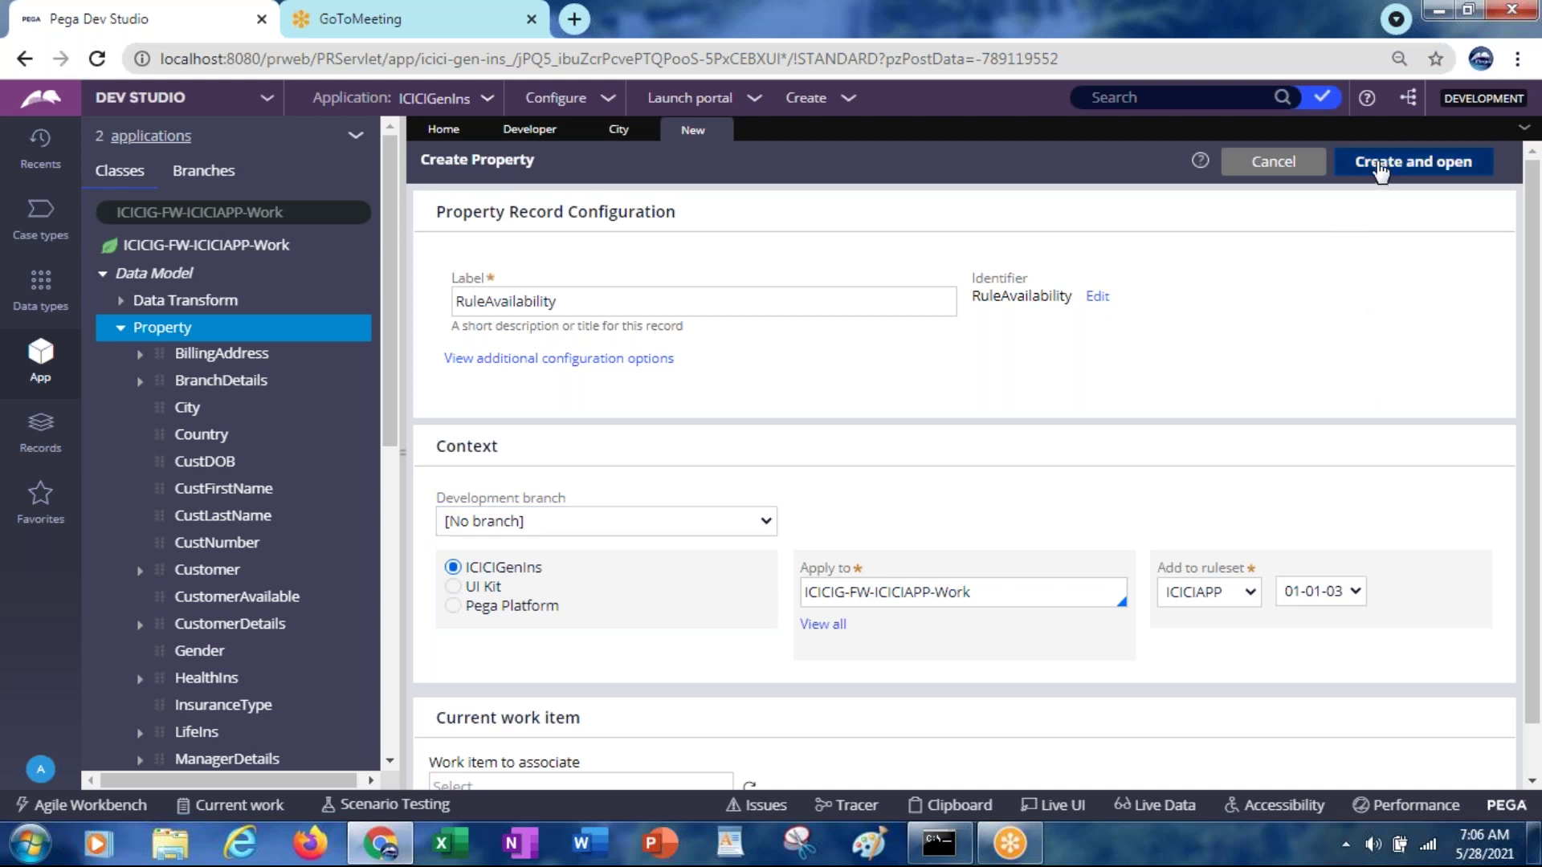
click(1381, 169)
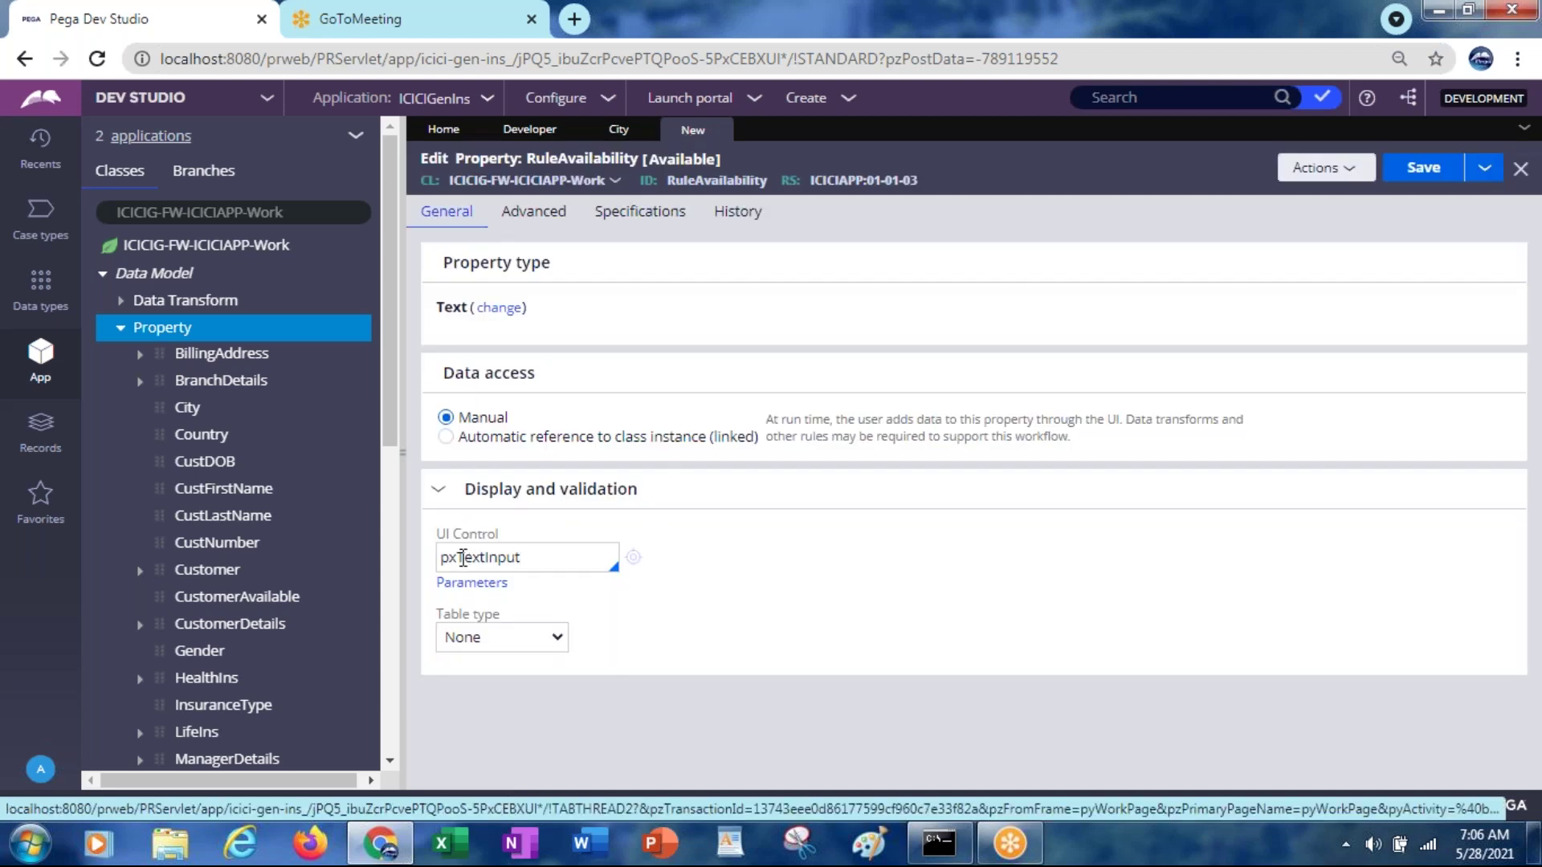
Set the RuleAvailability property's UI control to pxRadioButtons
drag(460, 559, 554, 562)
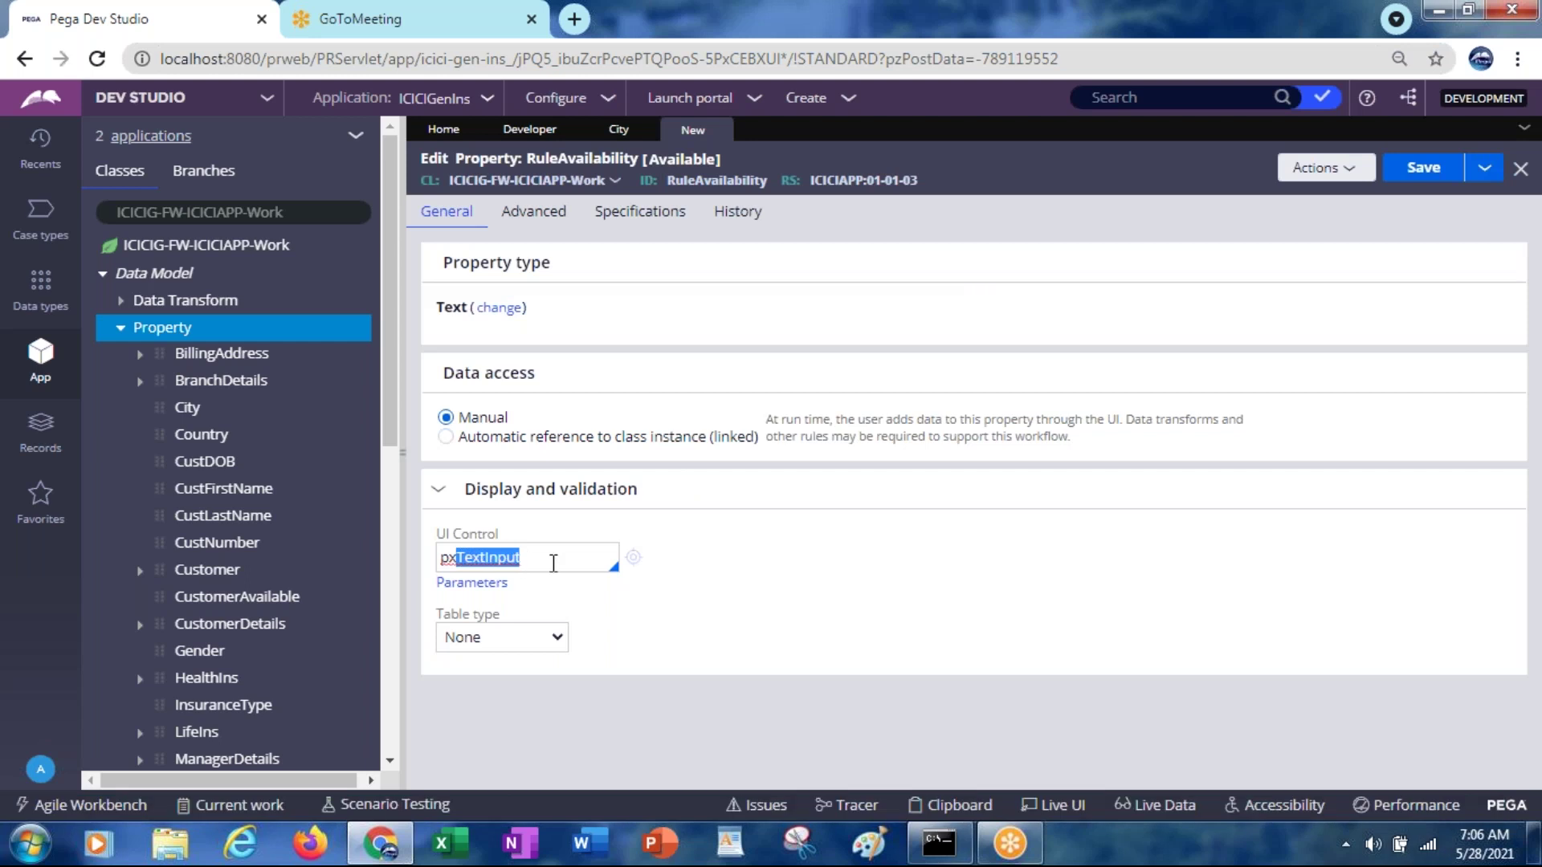
key(BackSpace)
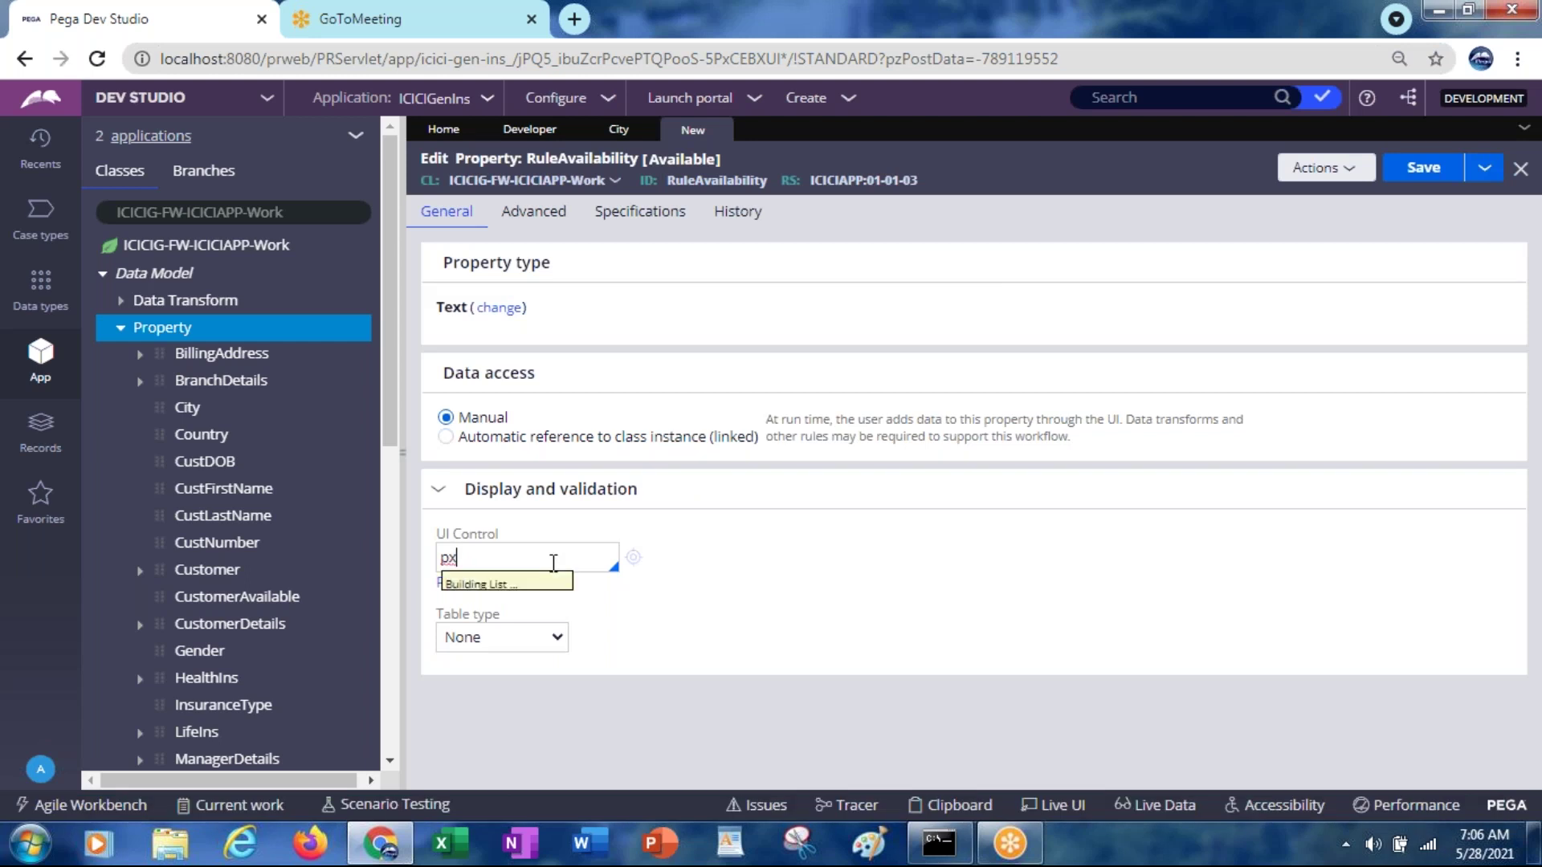
text(radiob)
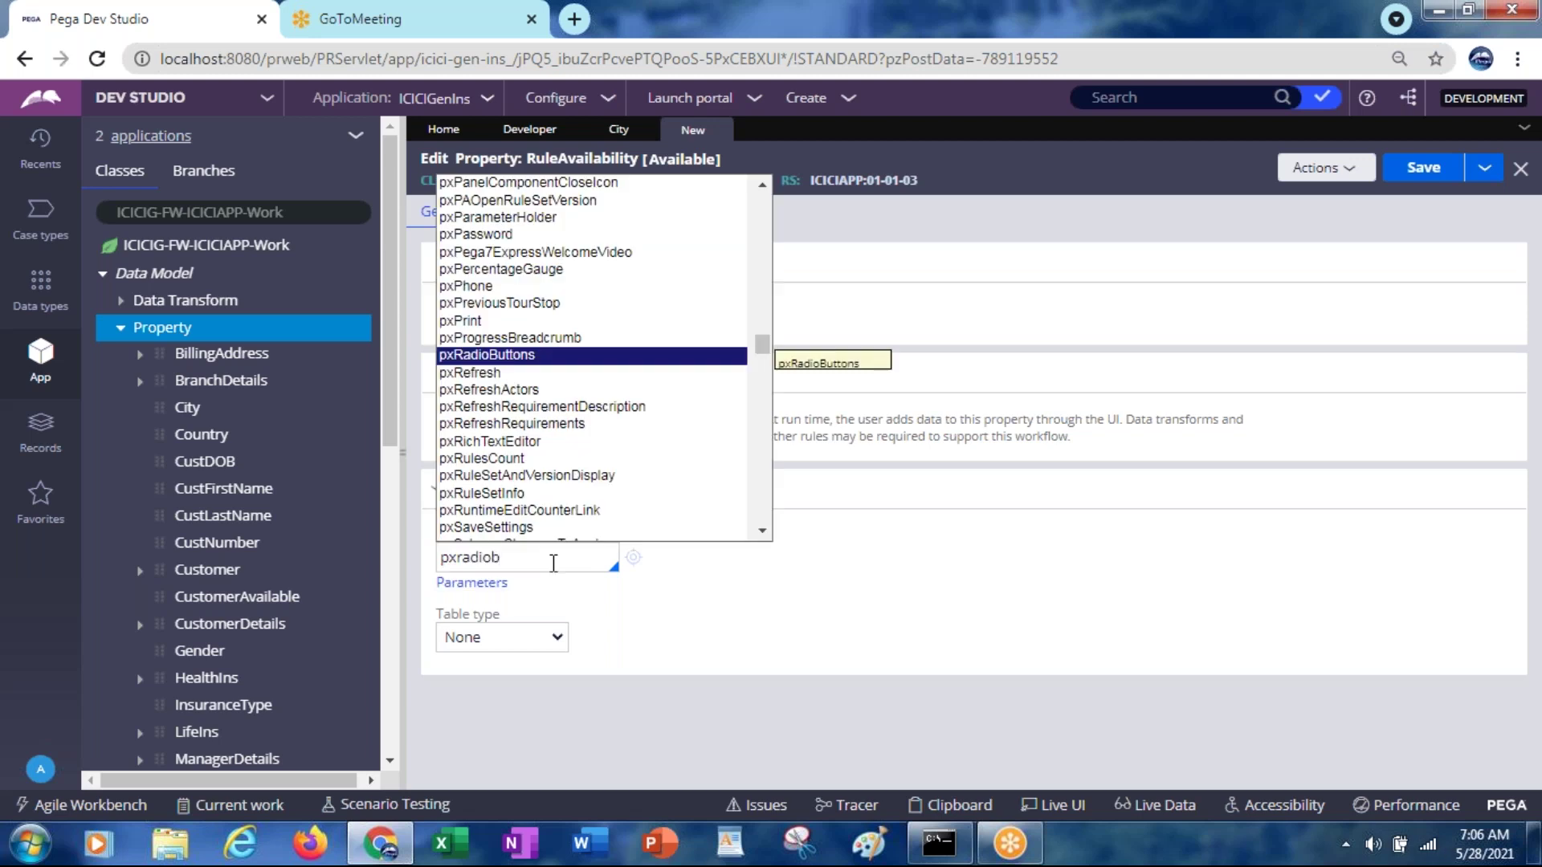
key(Return)
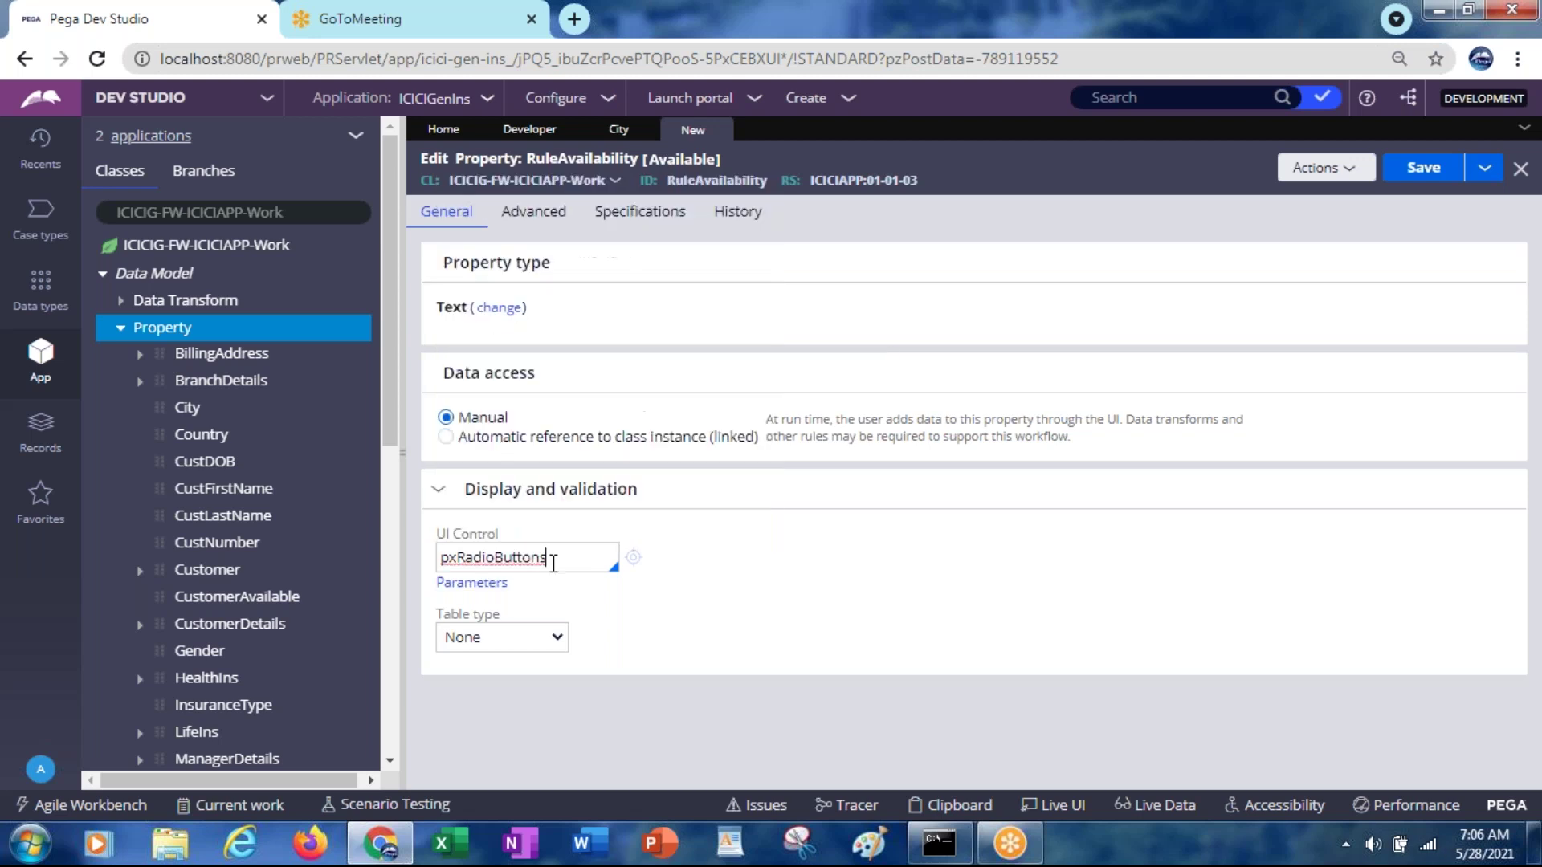
Give the RuleAvailability property a Local List table with the value 01-01-03 and save it
click(499, 646)
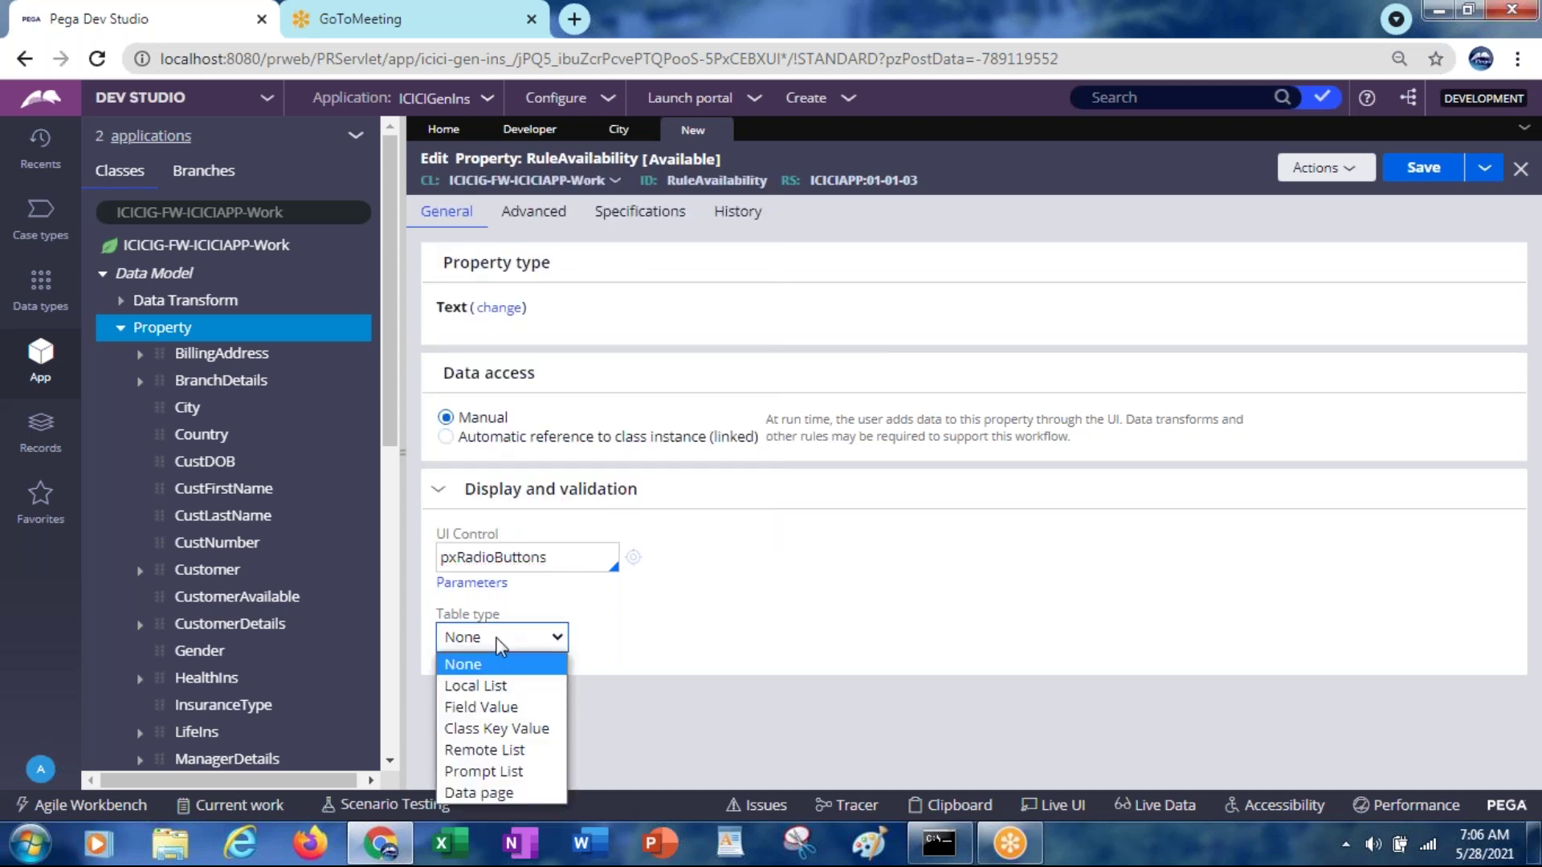
click(492, 686)
click(542, 738)
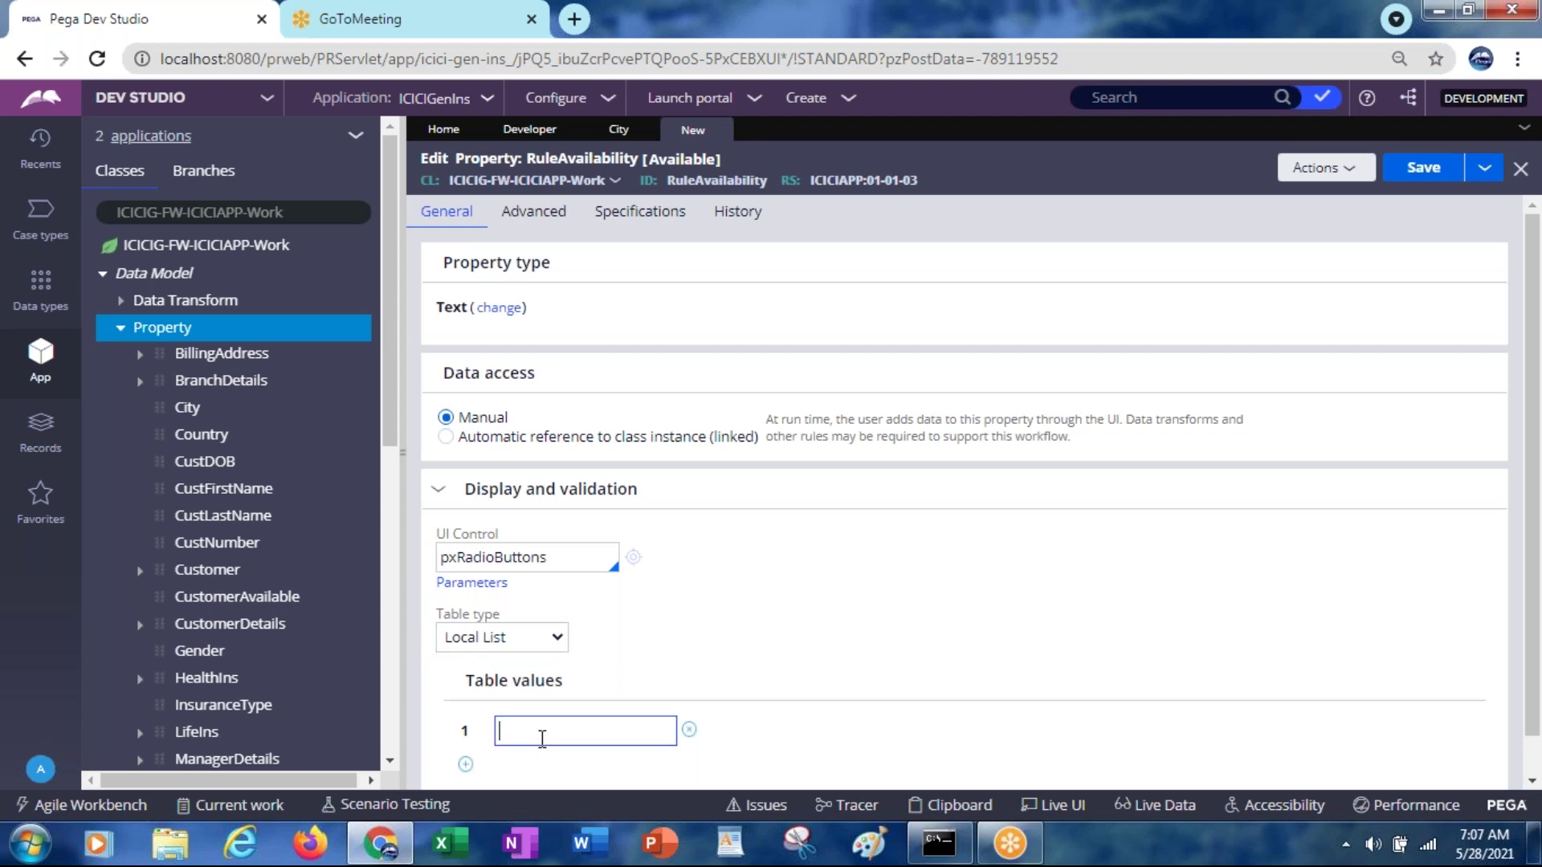
text(01-01-03)
click(1422, 170)
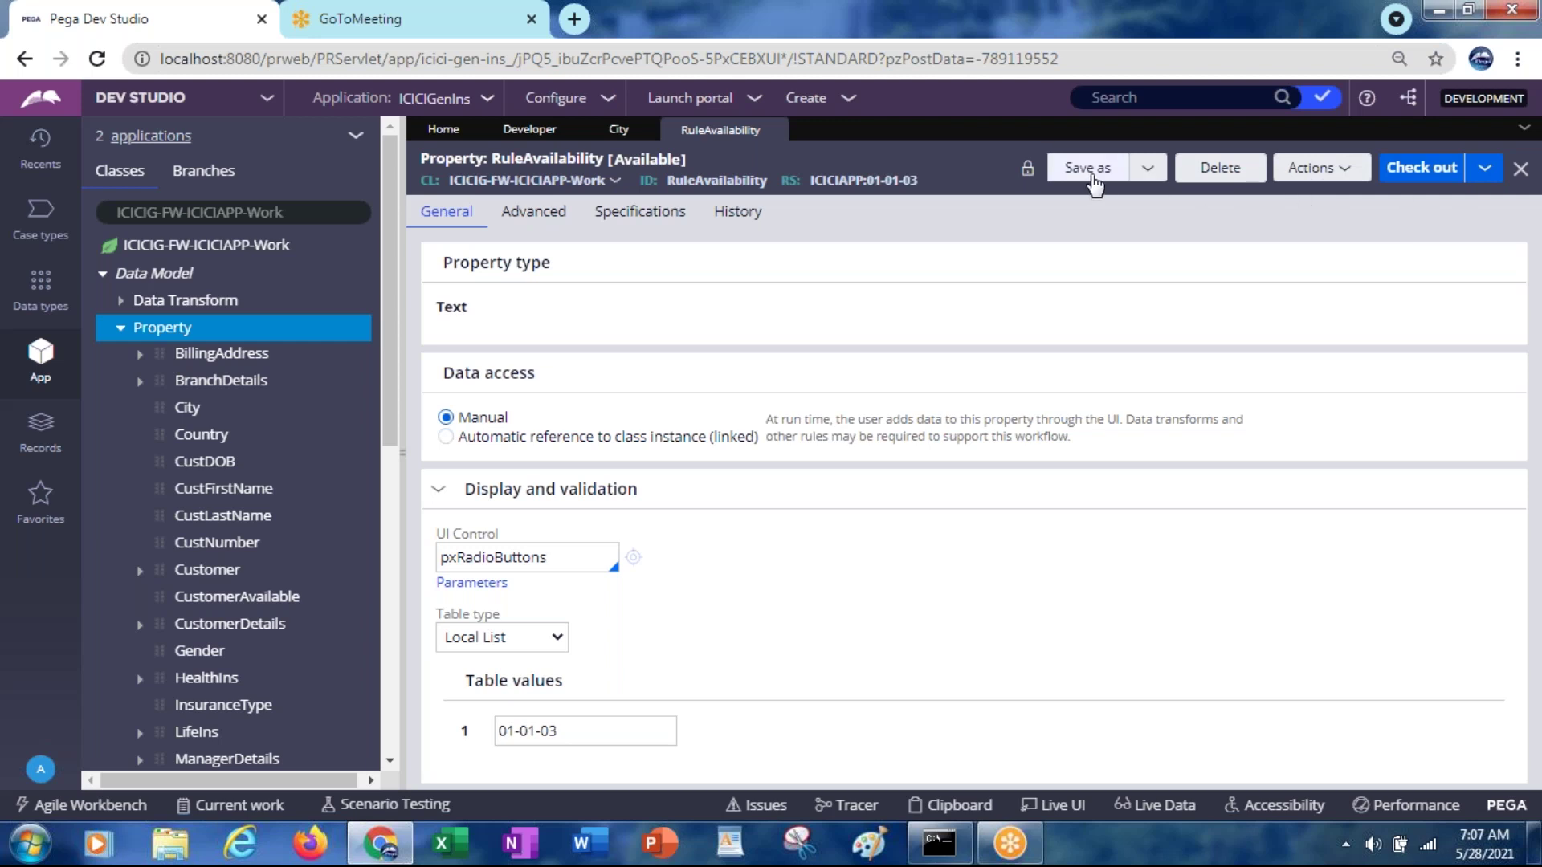
Save a copy of the RuleAvailability property in ICICIAPP ruleset version 01-01-02, accepting the duplicate property definition
click(1091, 179)
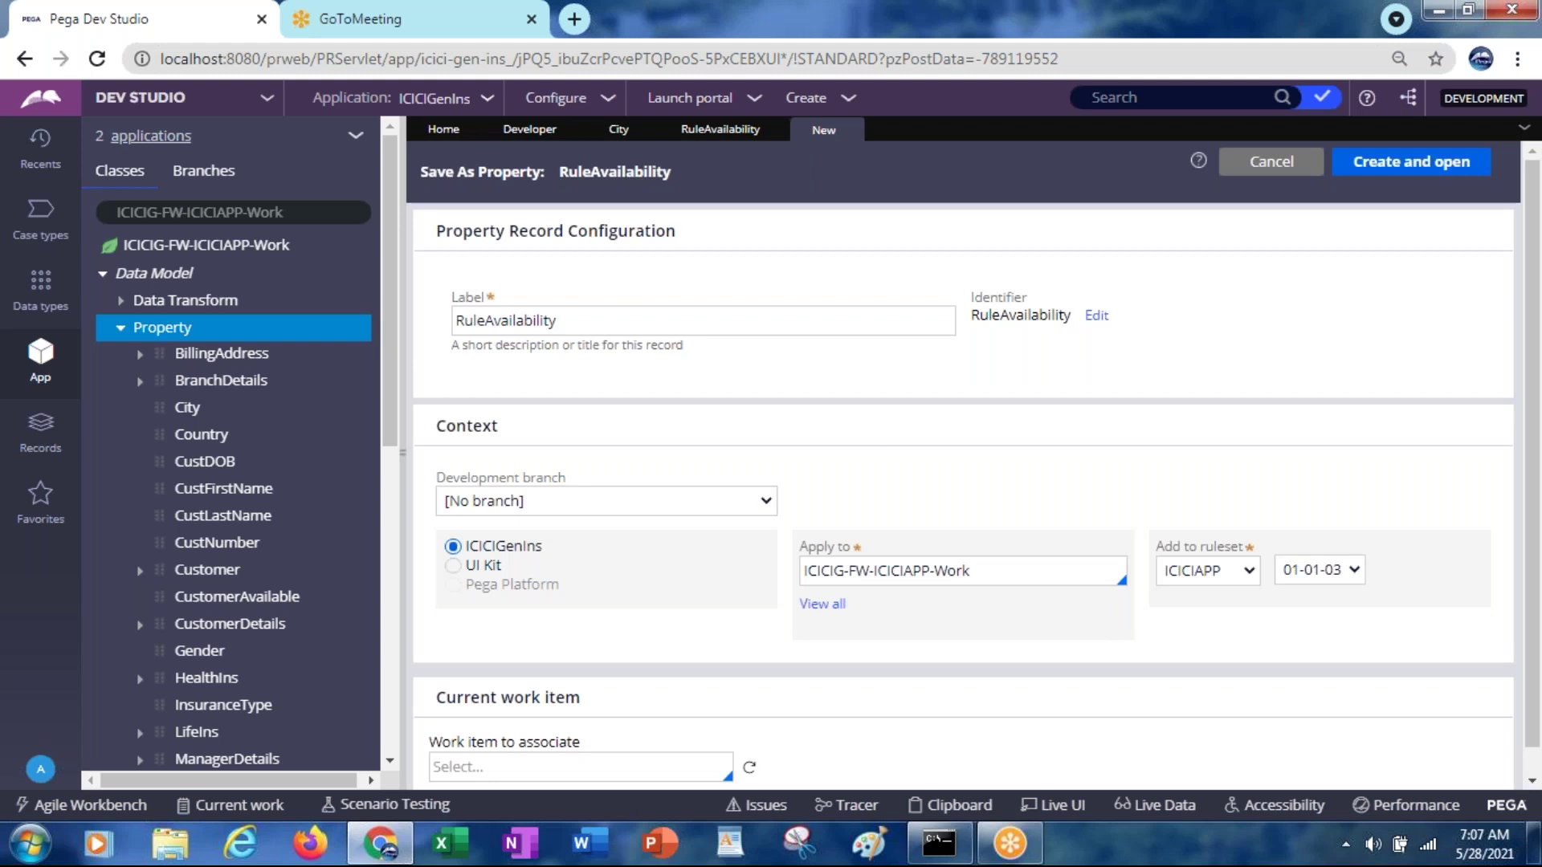
click(1321, 571)
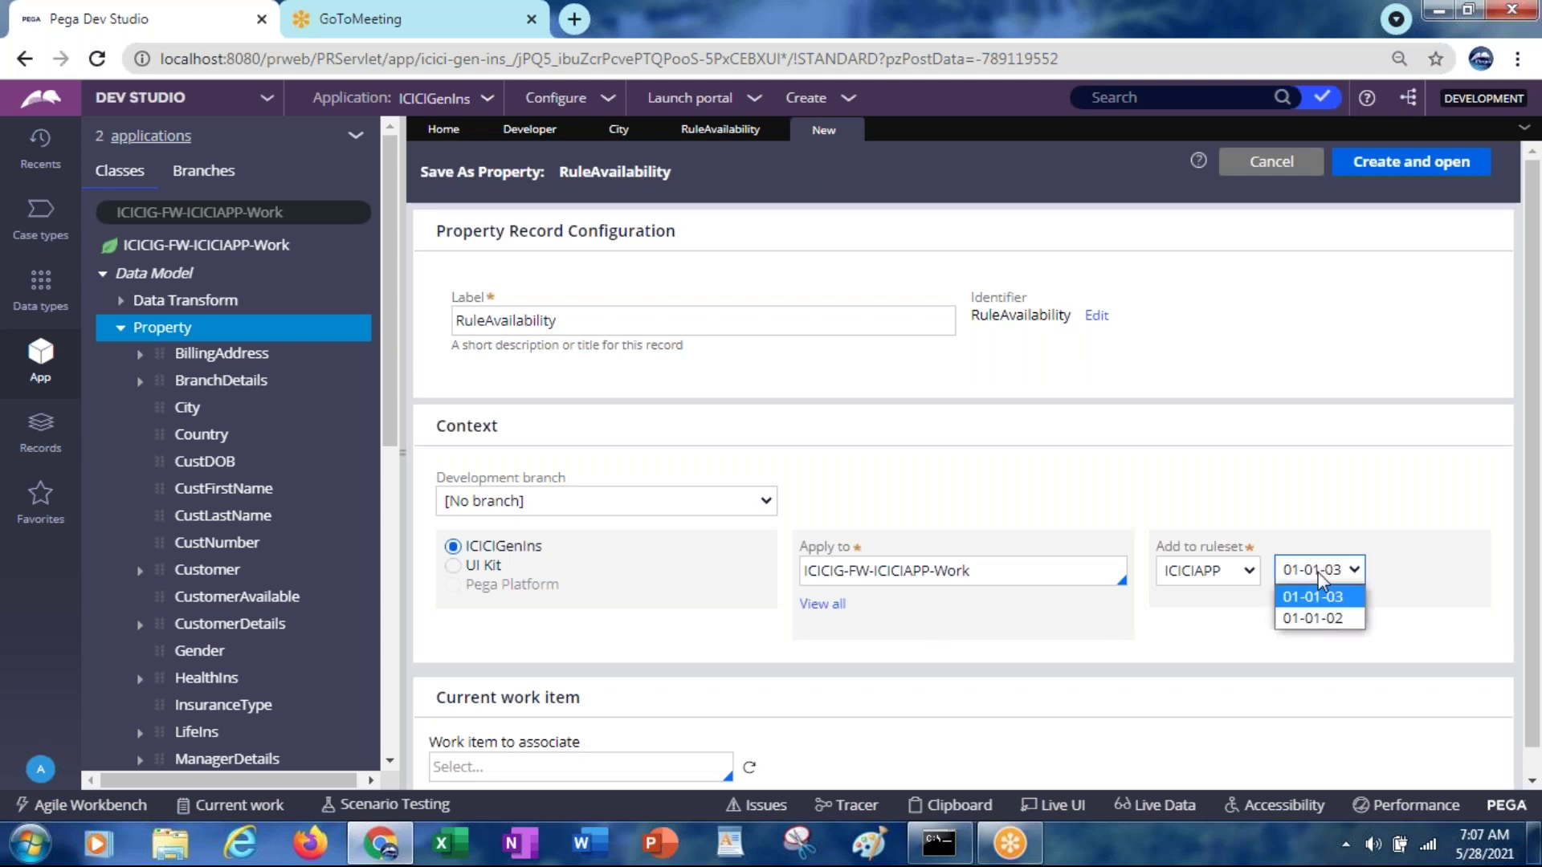
click(1317, 619)
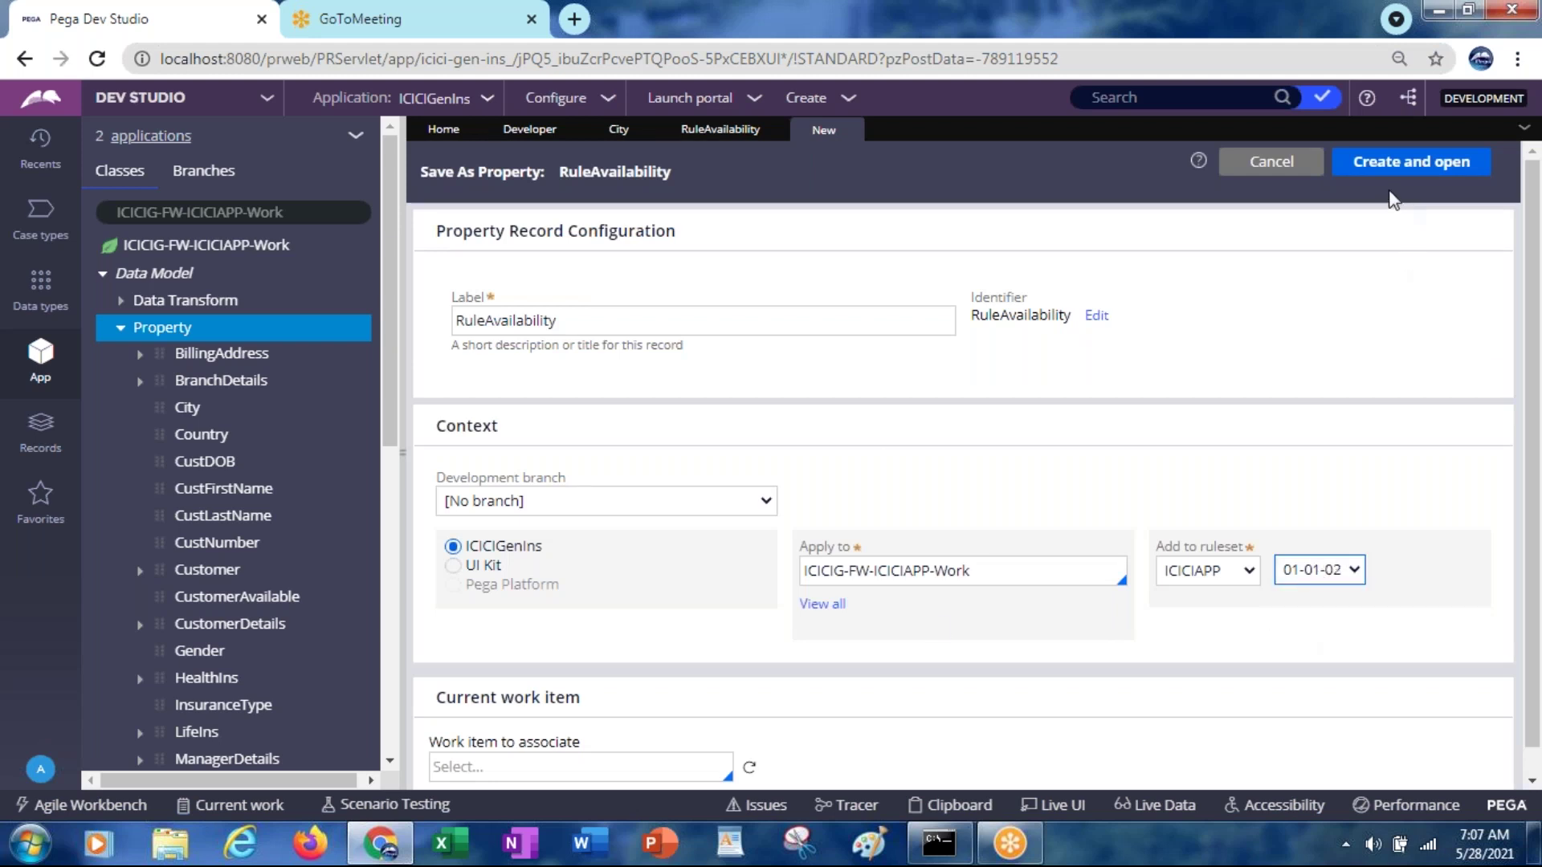
click(1379, 172)
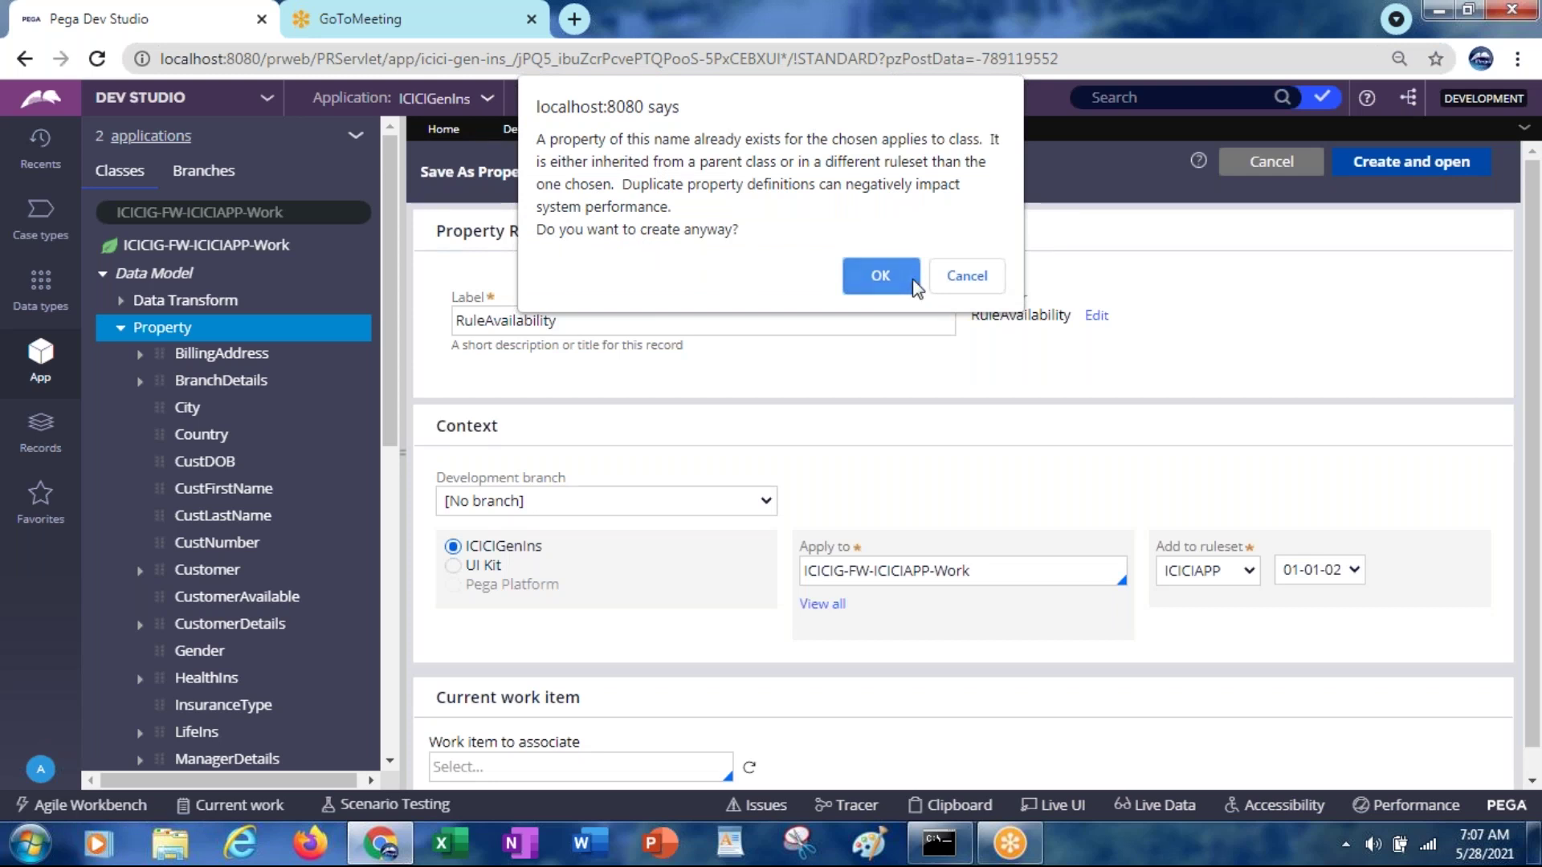
click(880, 277)
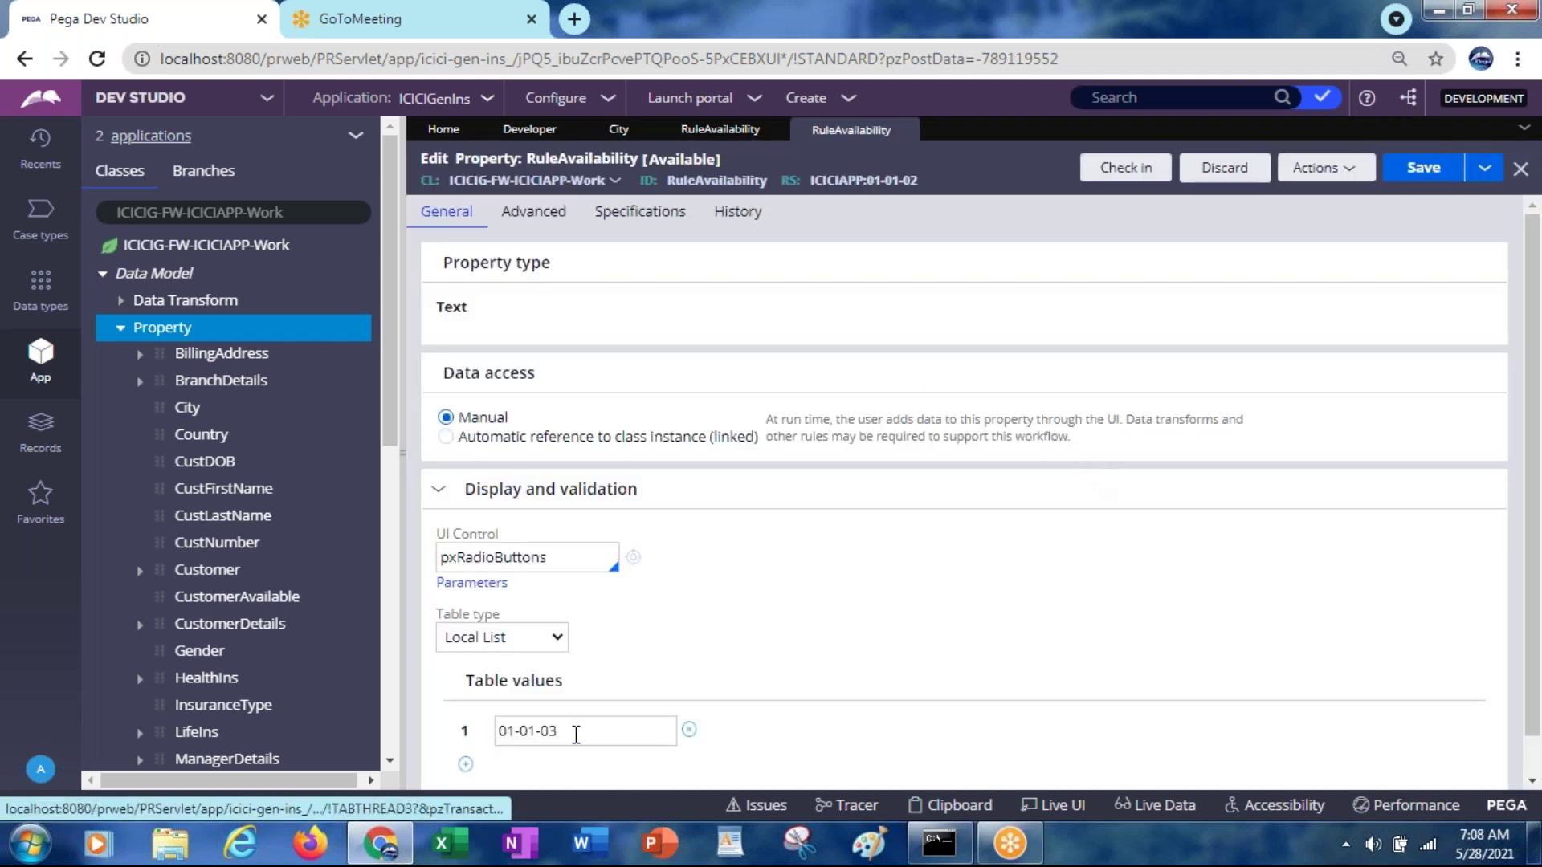
Set the table value of the 01-01-02 RuleAvailability copy to 01-01-02 and save it
click(576, 735)
text(2)
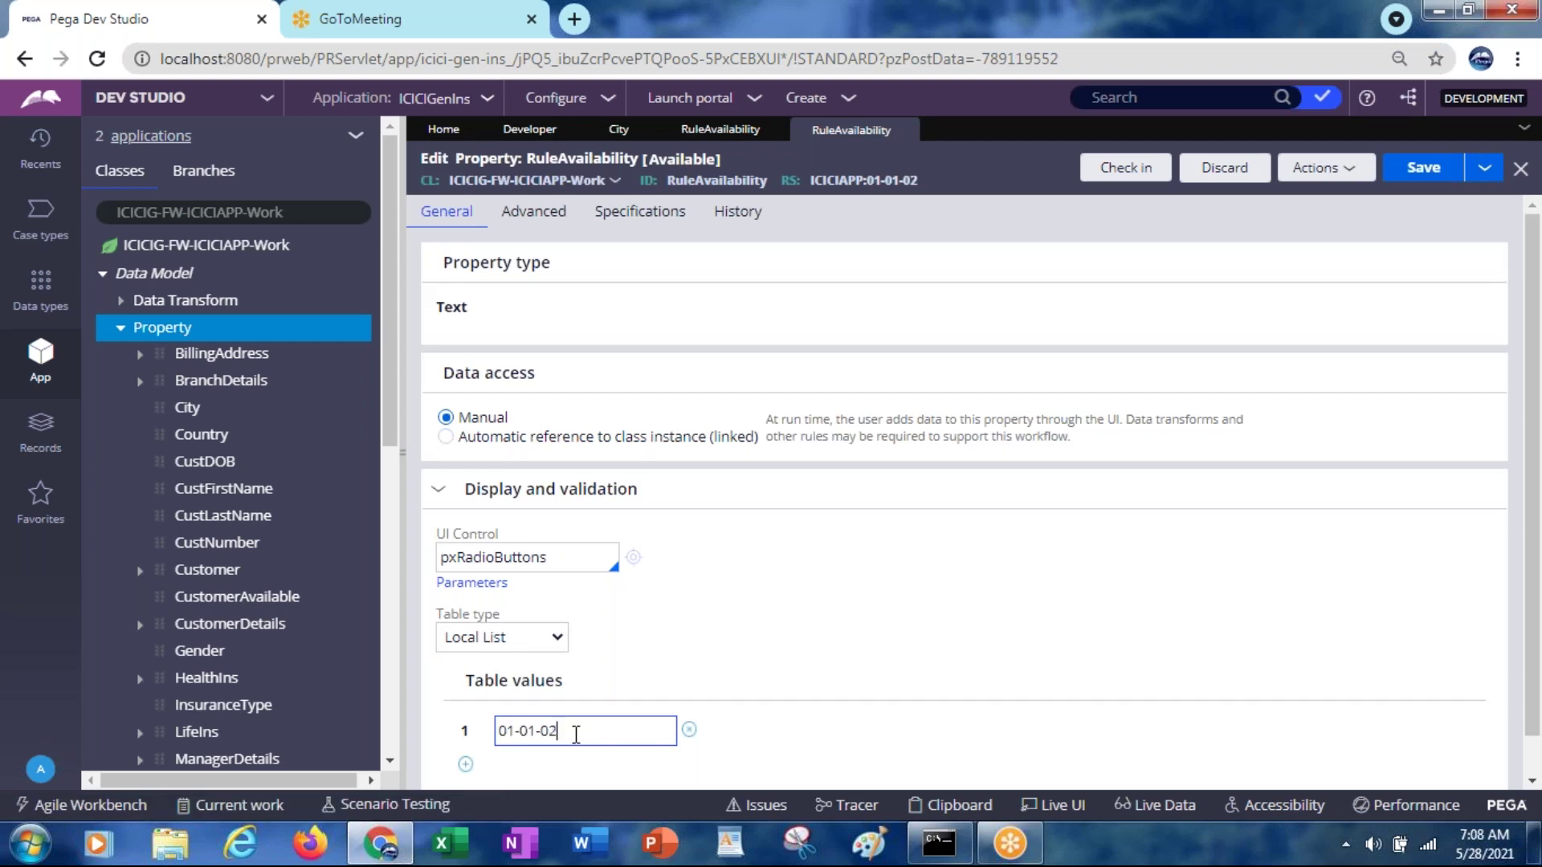
key(Tab)
drag(558, 732, 484, 733)
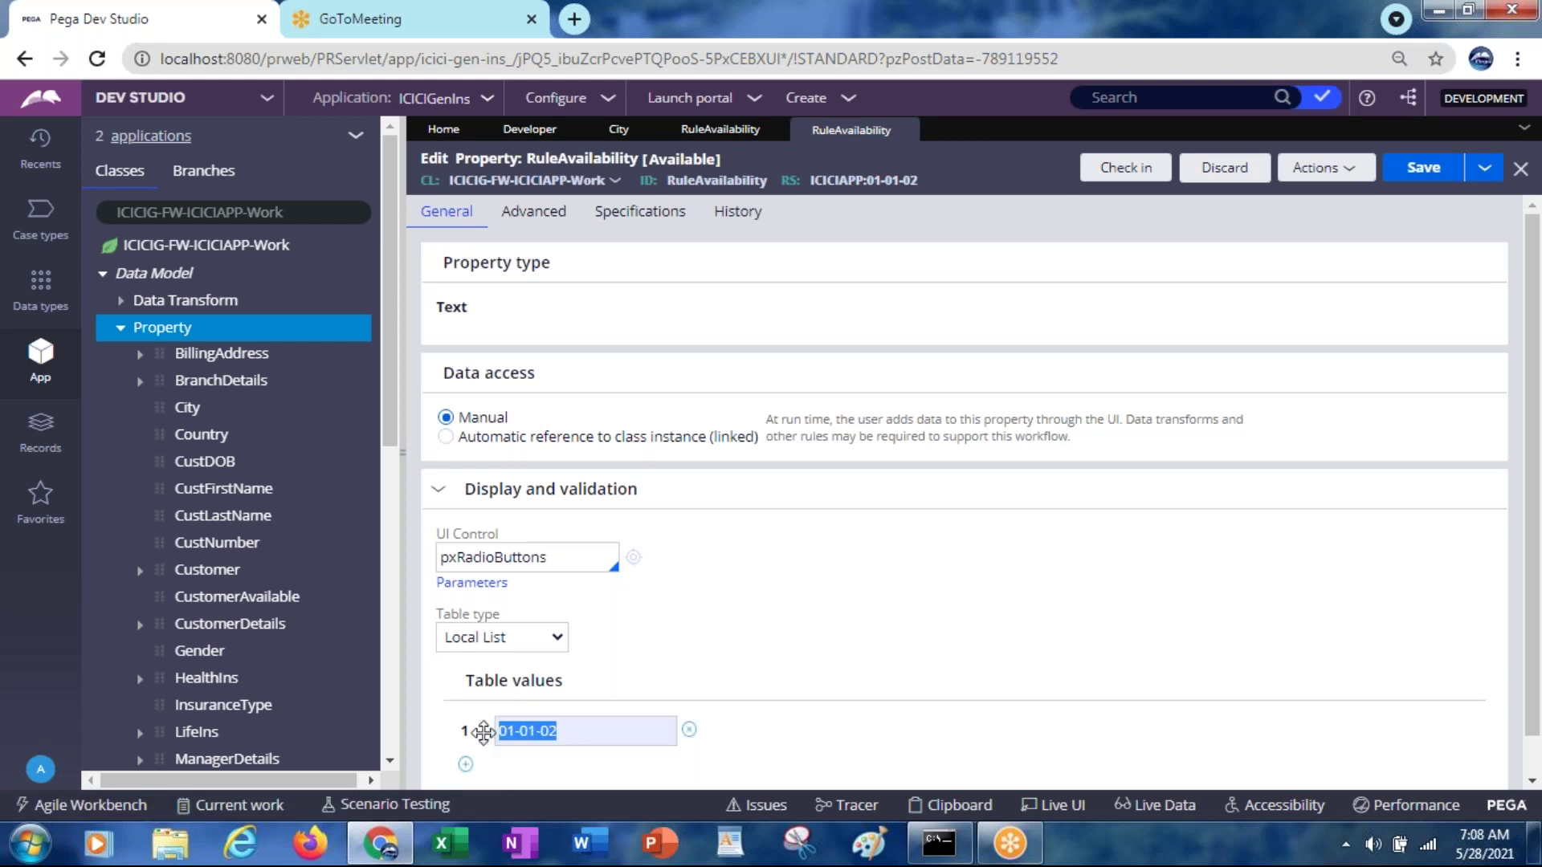
click(485, 734)
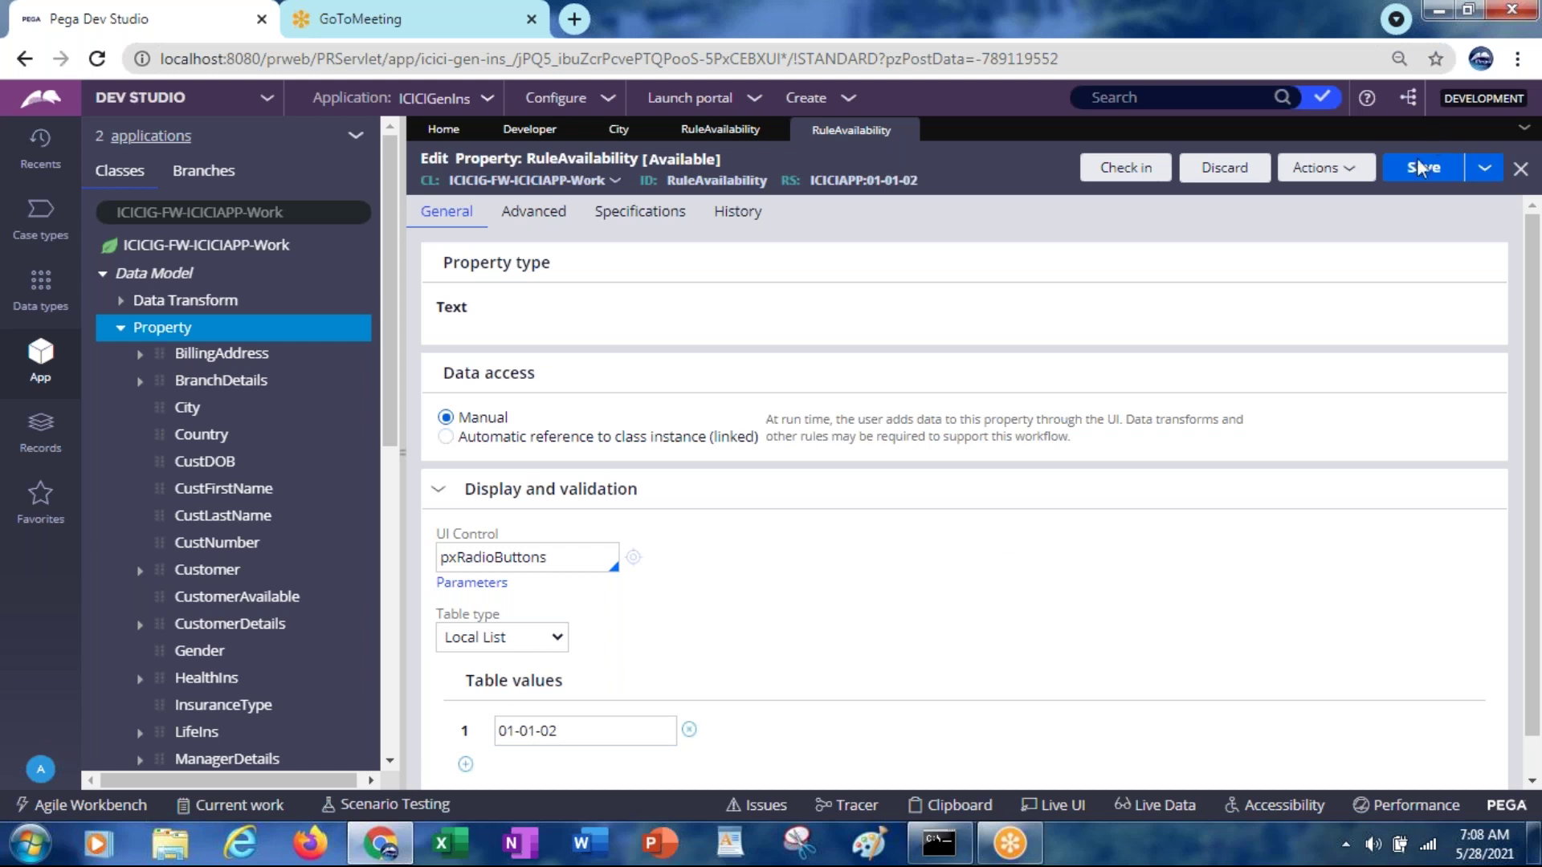
click(1413, 181)
drag(925, 181, 808, 179)
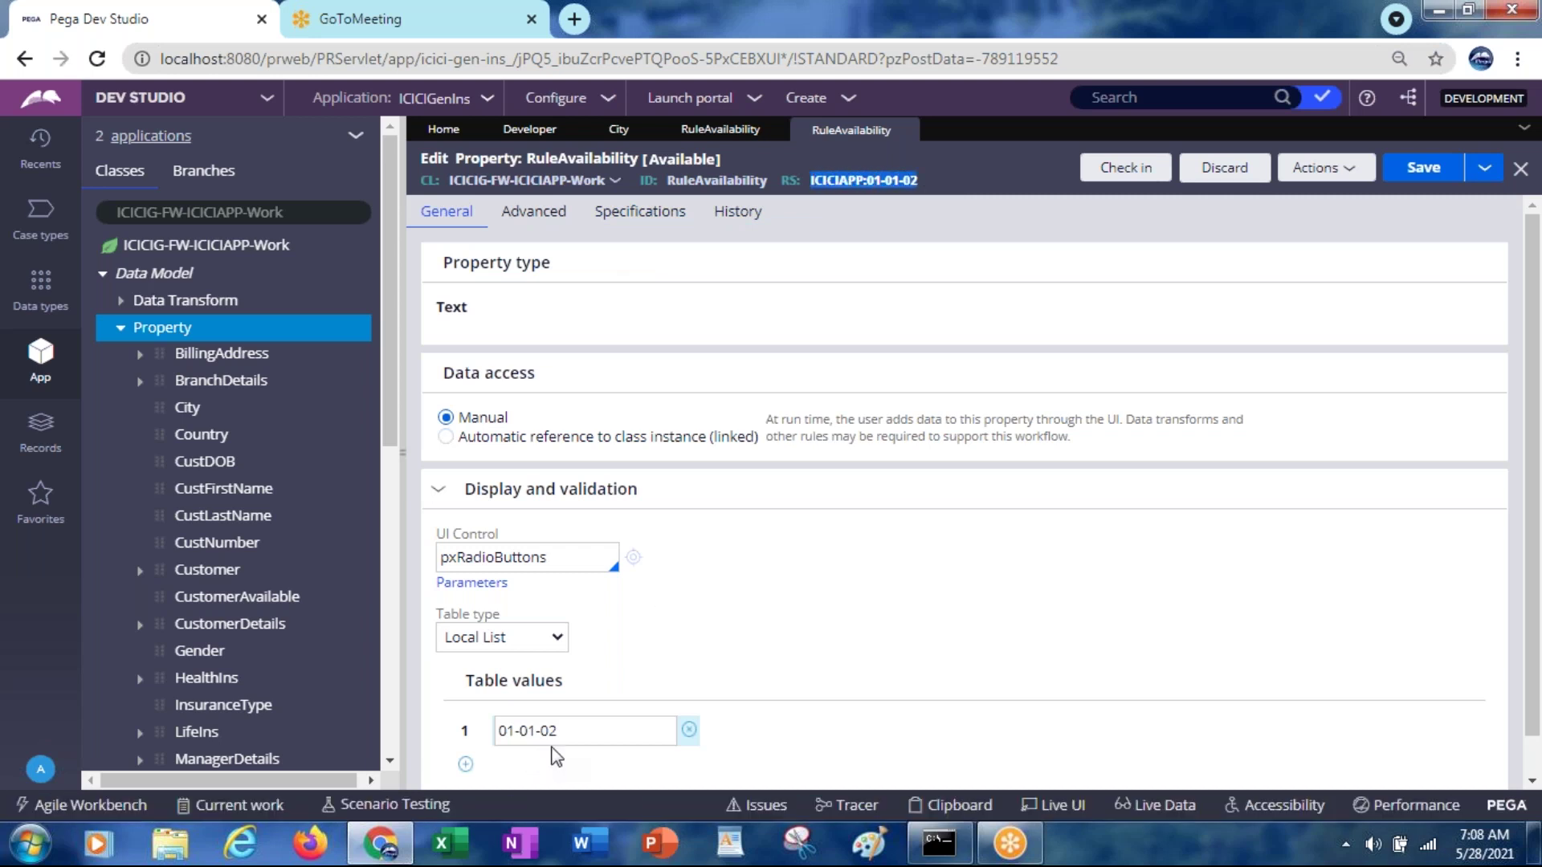
Start a copy of the 01-01-03 RuleAvailability property and set its apply-to class to ICICIG-FW-ICICIAPP
click(719, 135)
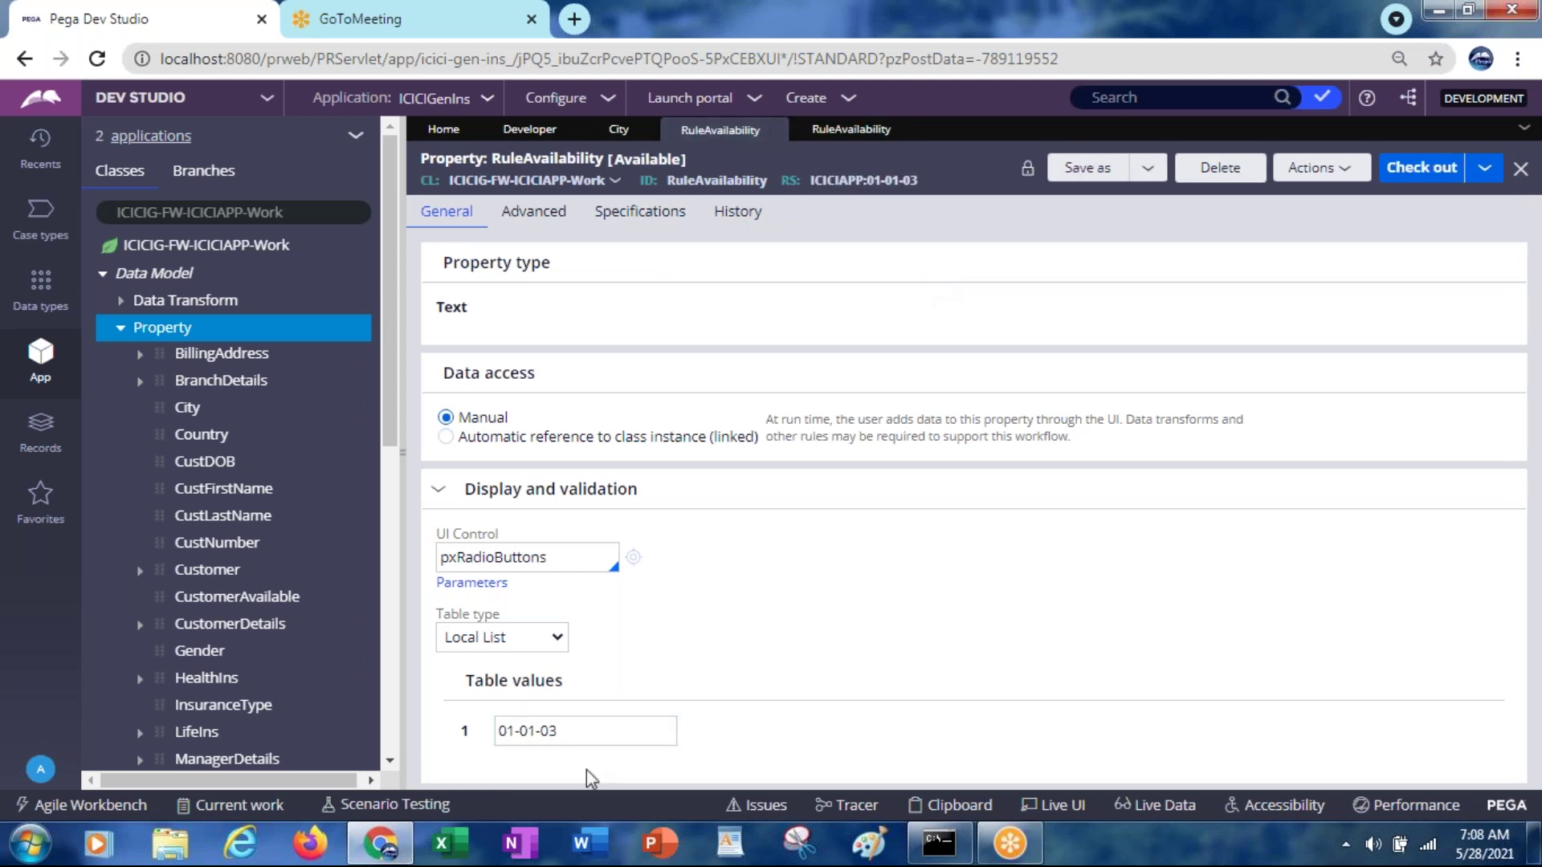
click(560, 732)
click(1093, 169)
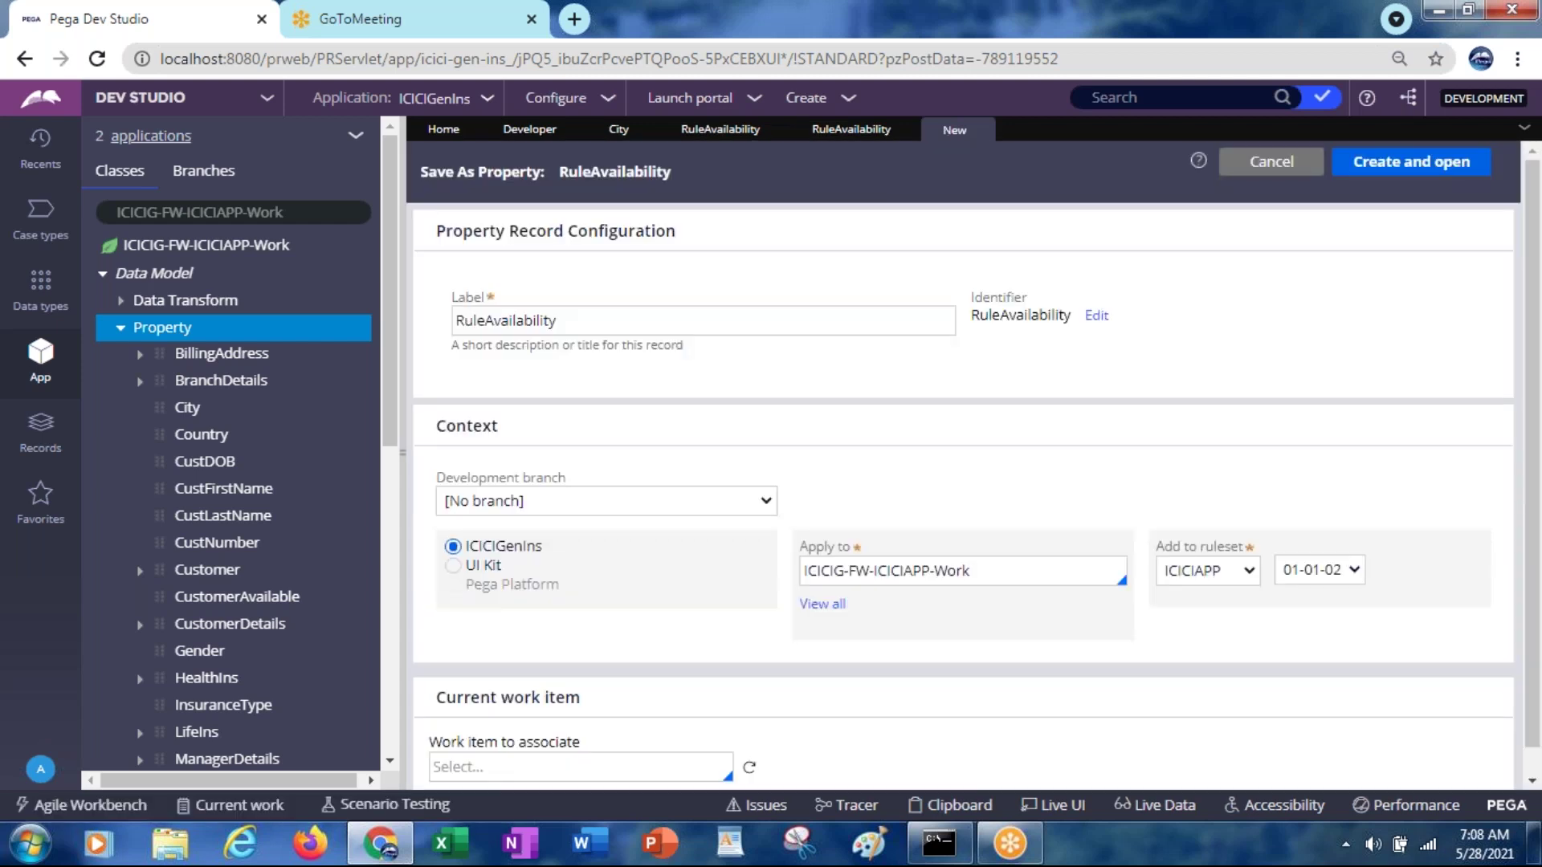
click(984, 571)
drag(985, 571, 787, 577)
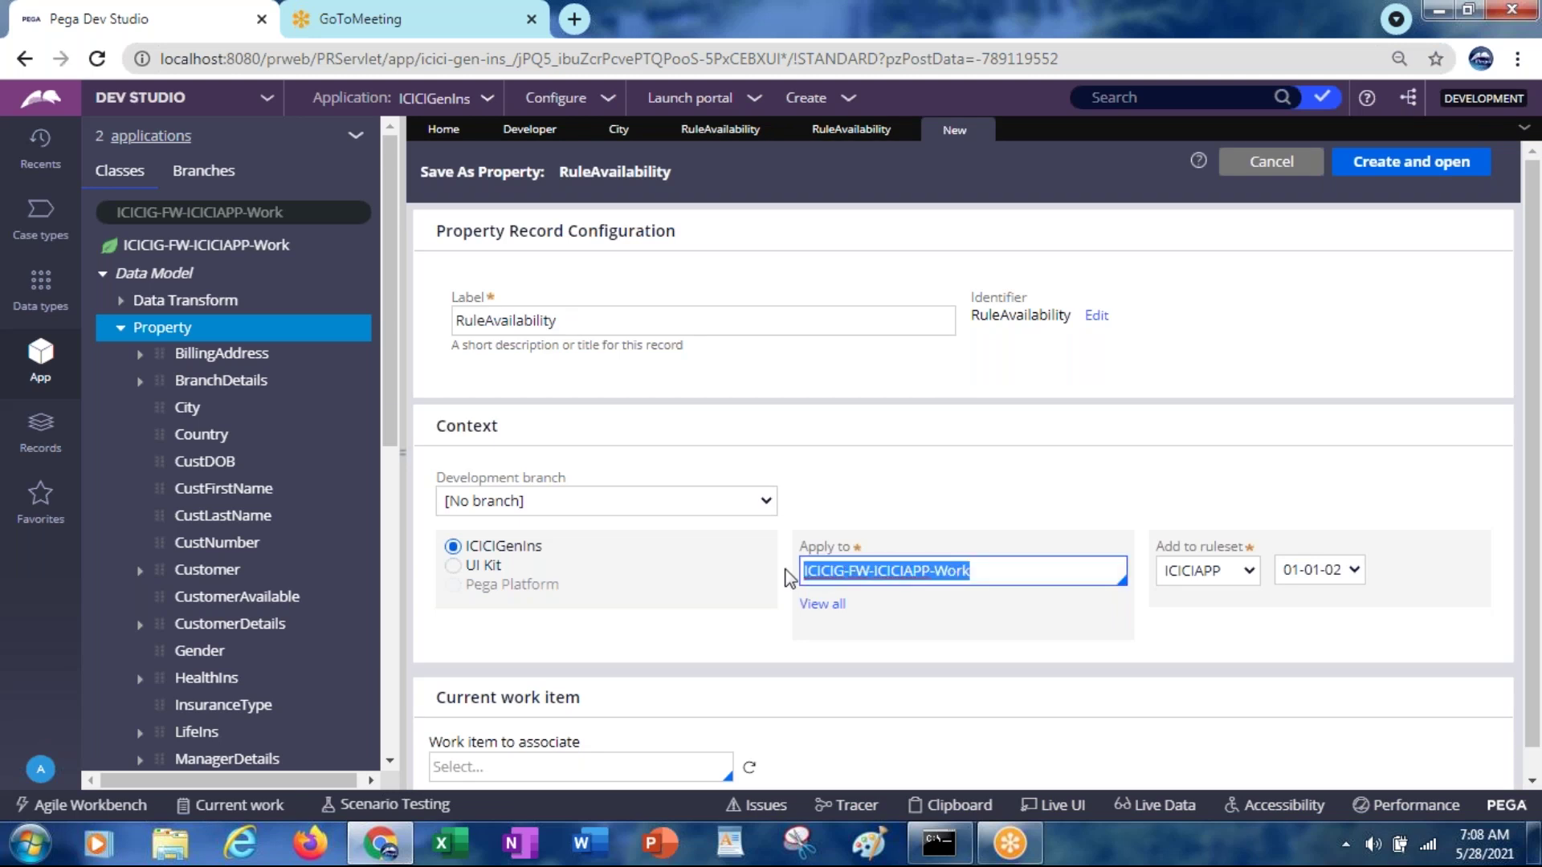
click(972, 570)
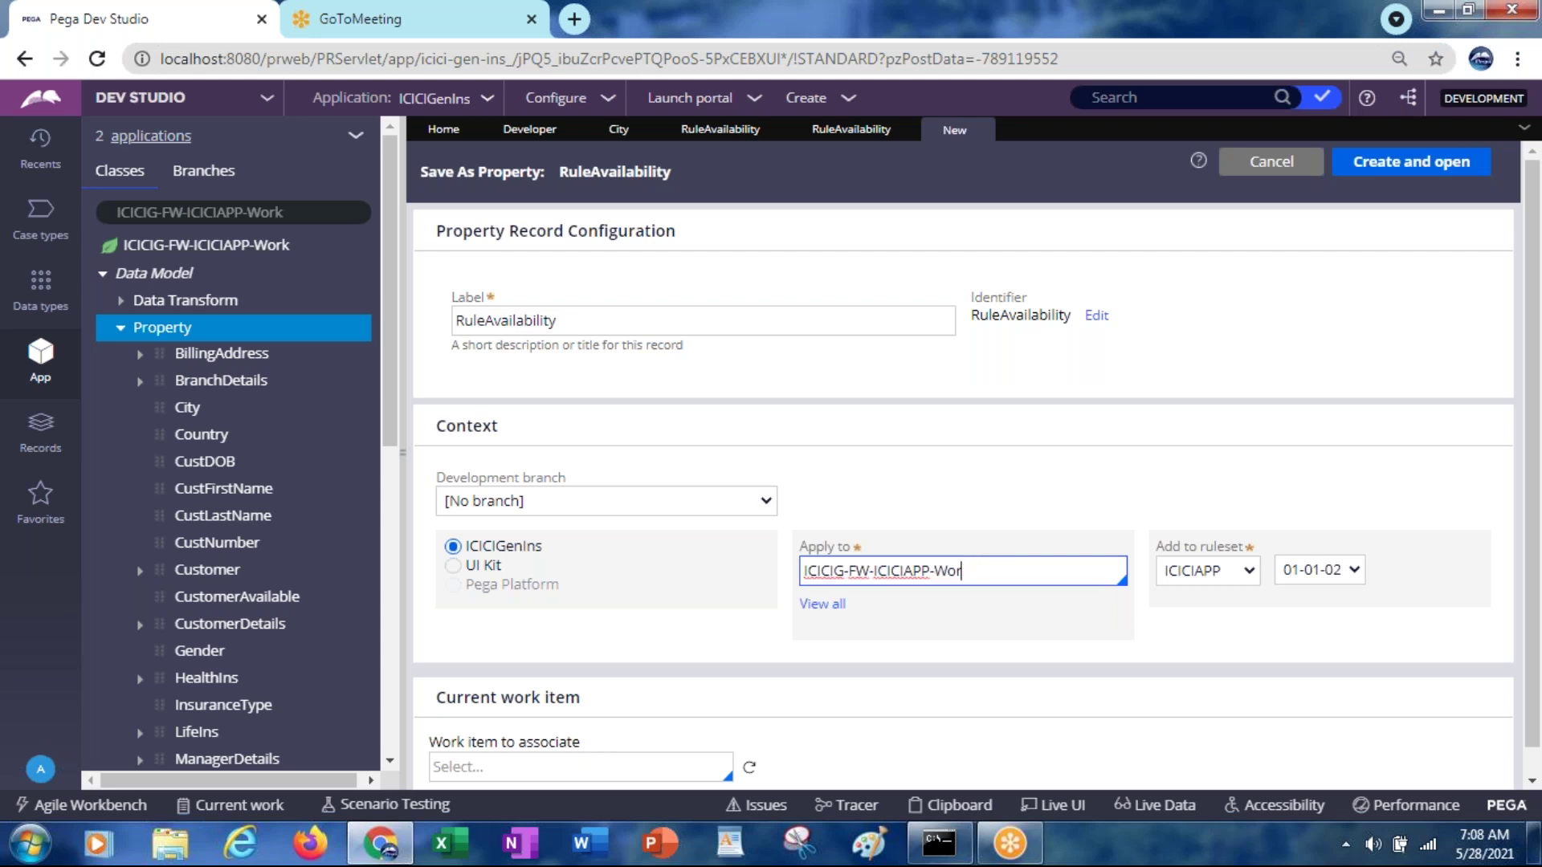
key(BackSpace)
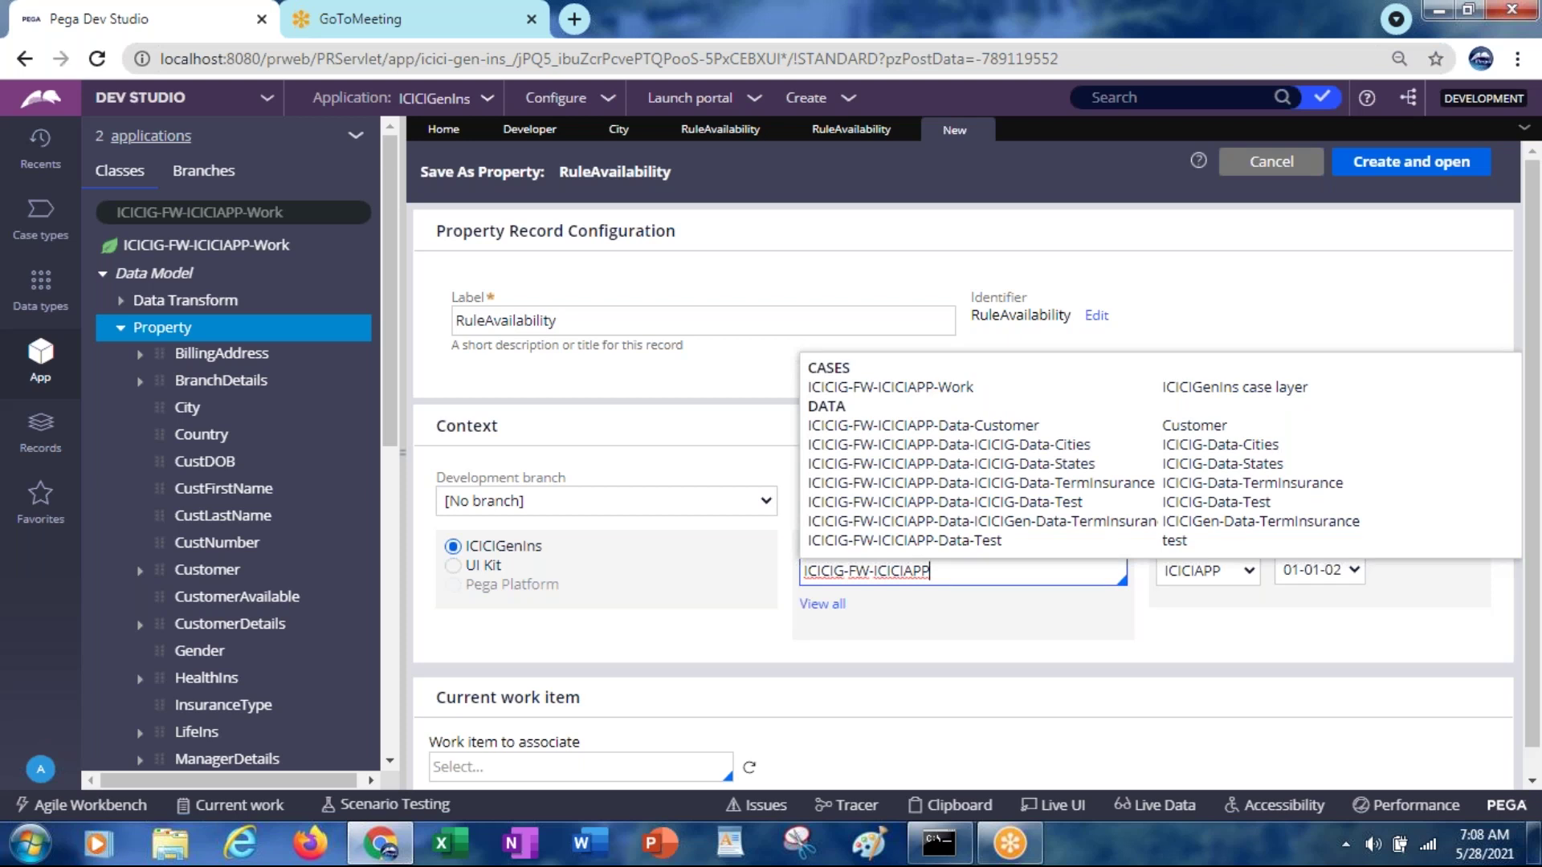
click(1054, 632)
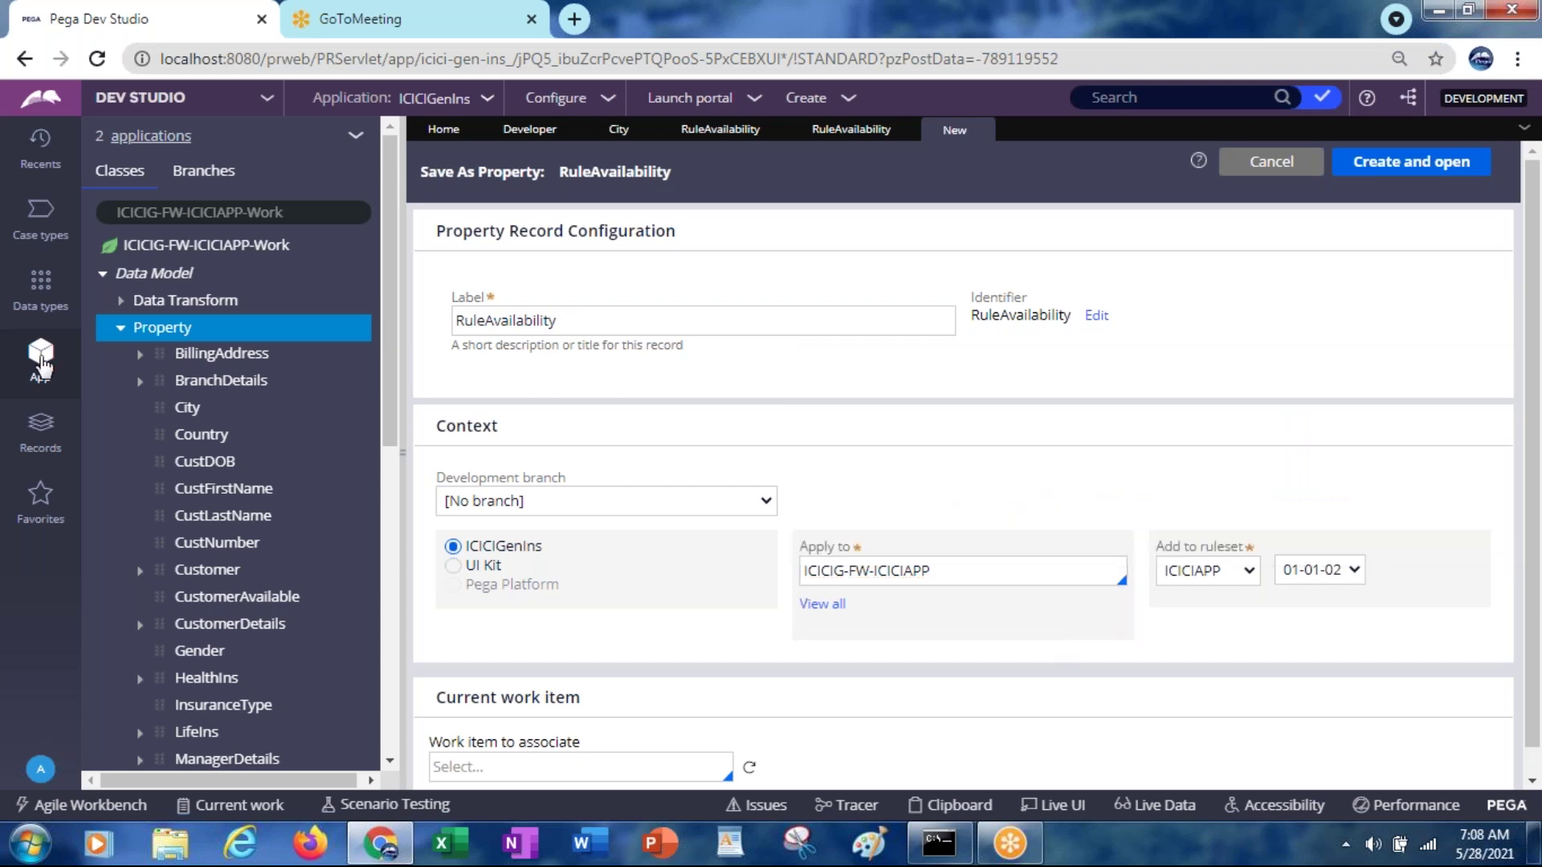
Look up the ICICIG-FW-ICICIAPP class in the application's class tree and expand its Data classes
click(290, 213)
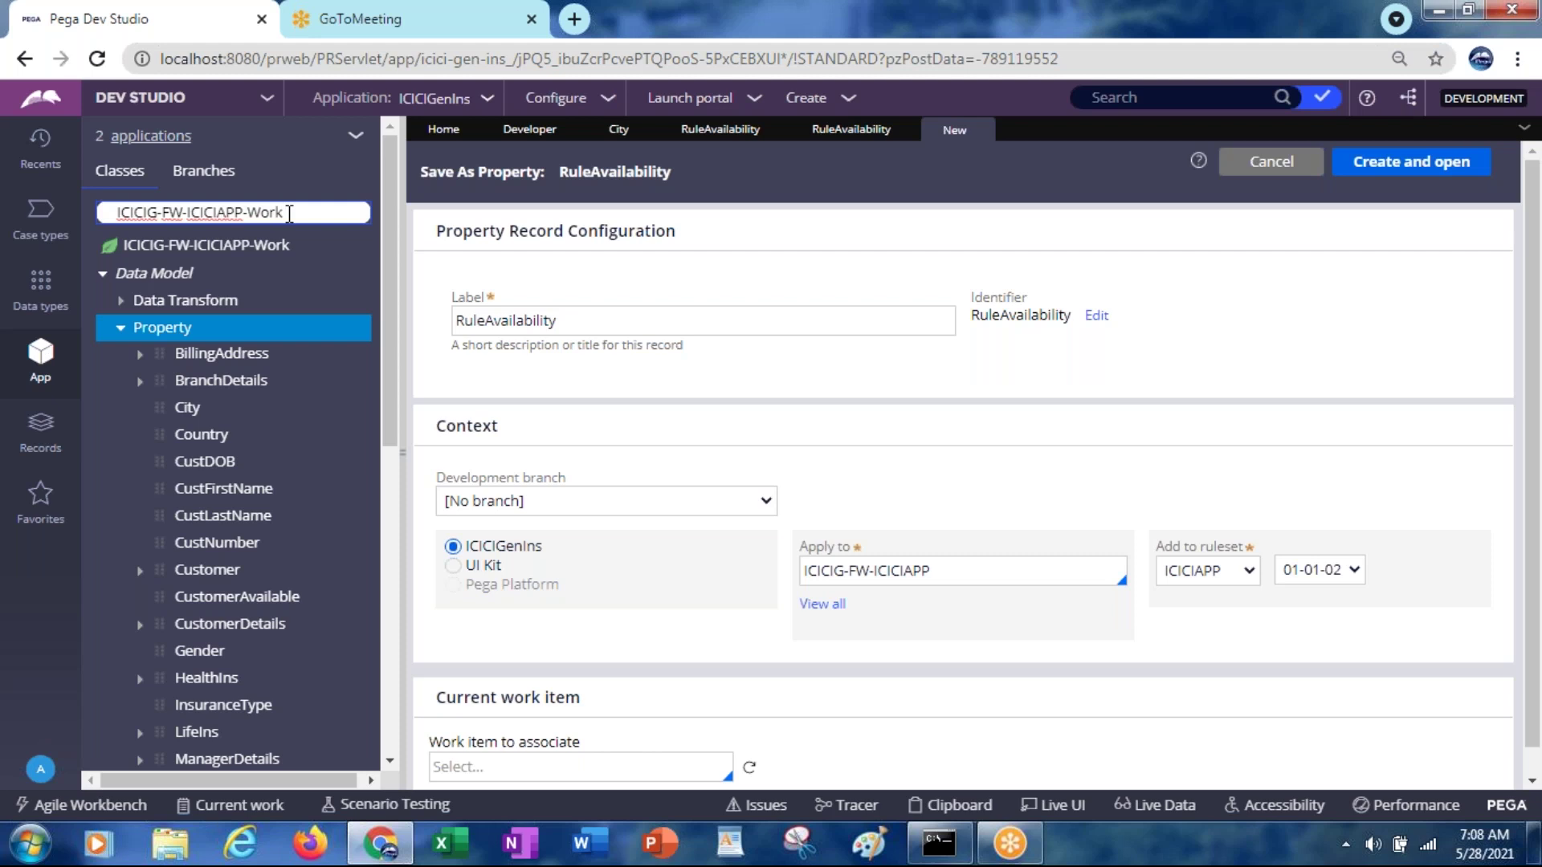
key(BackSpace)
key(BackSpace)
key(BackSpace)
key(BackSpace)
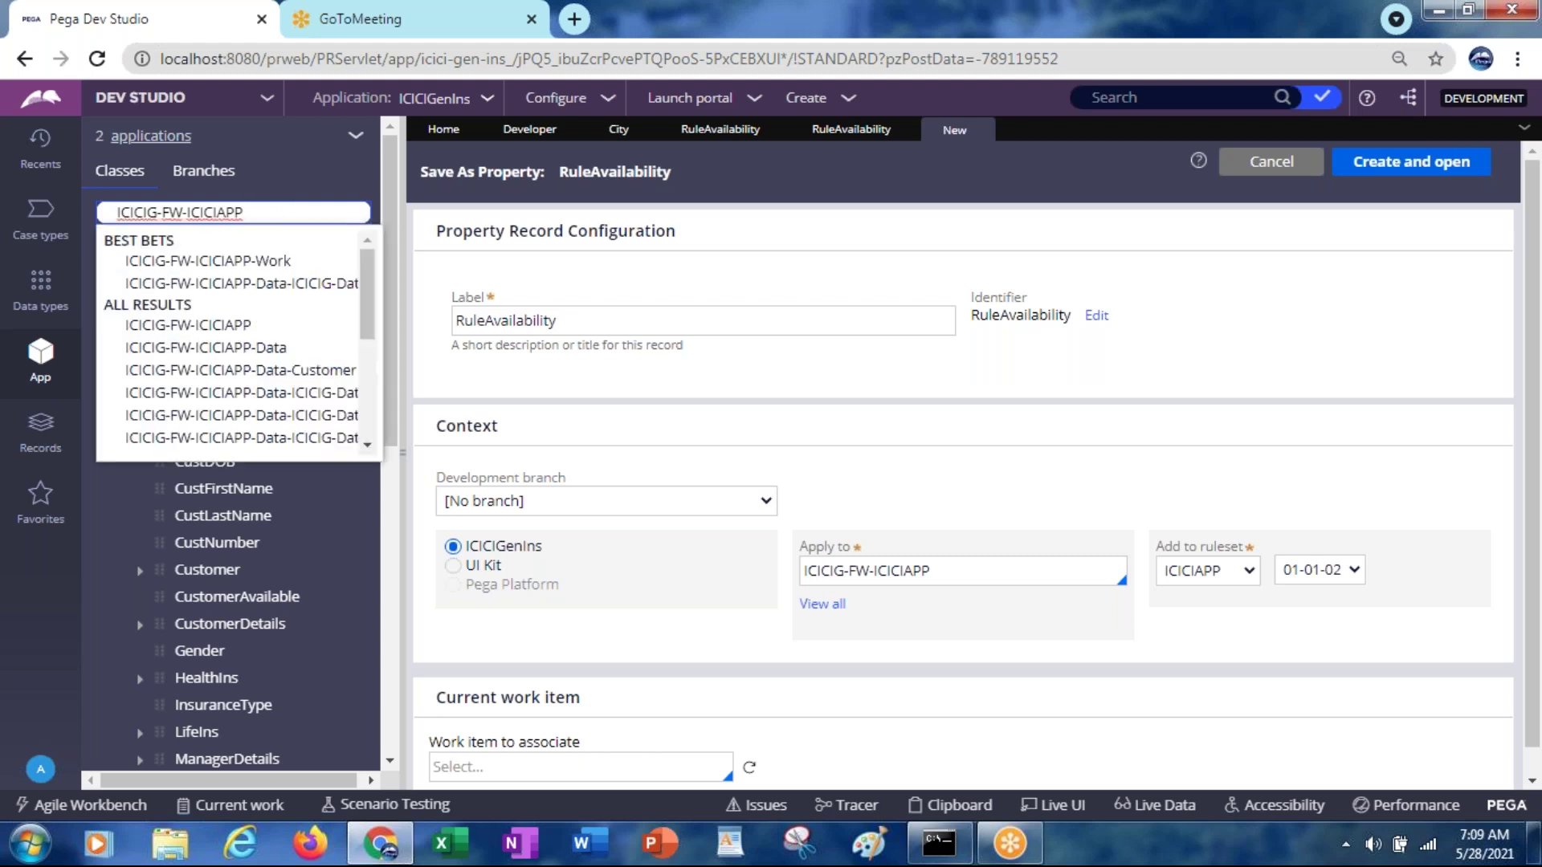
click(211, 328)
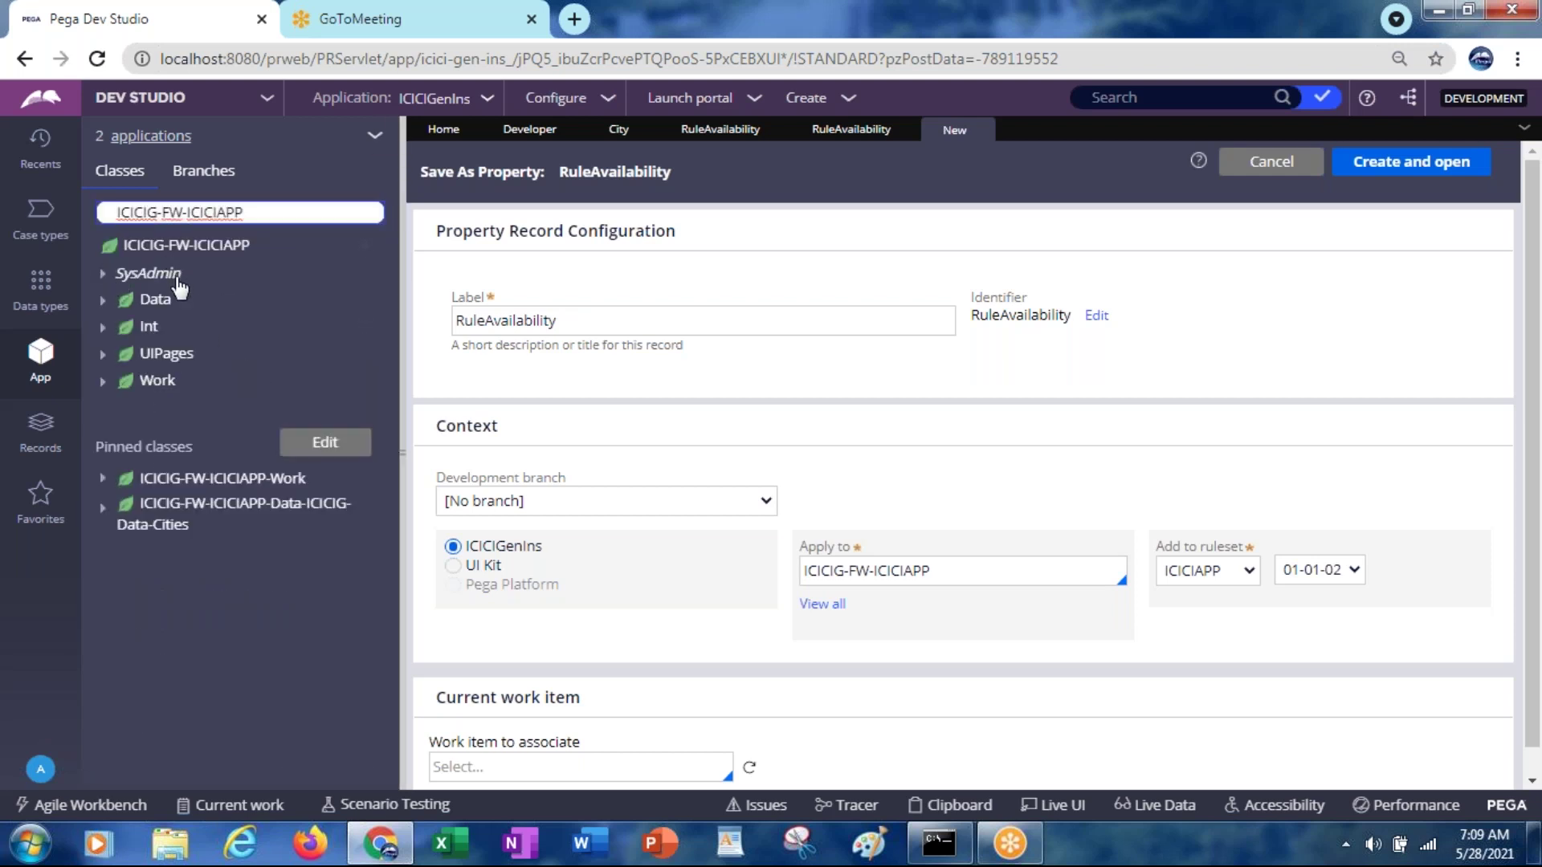
click(103, 302)
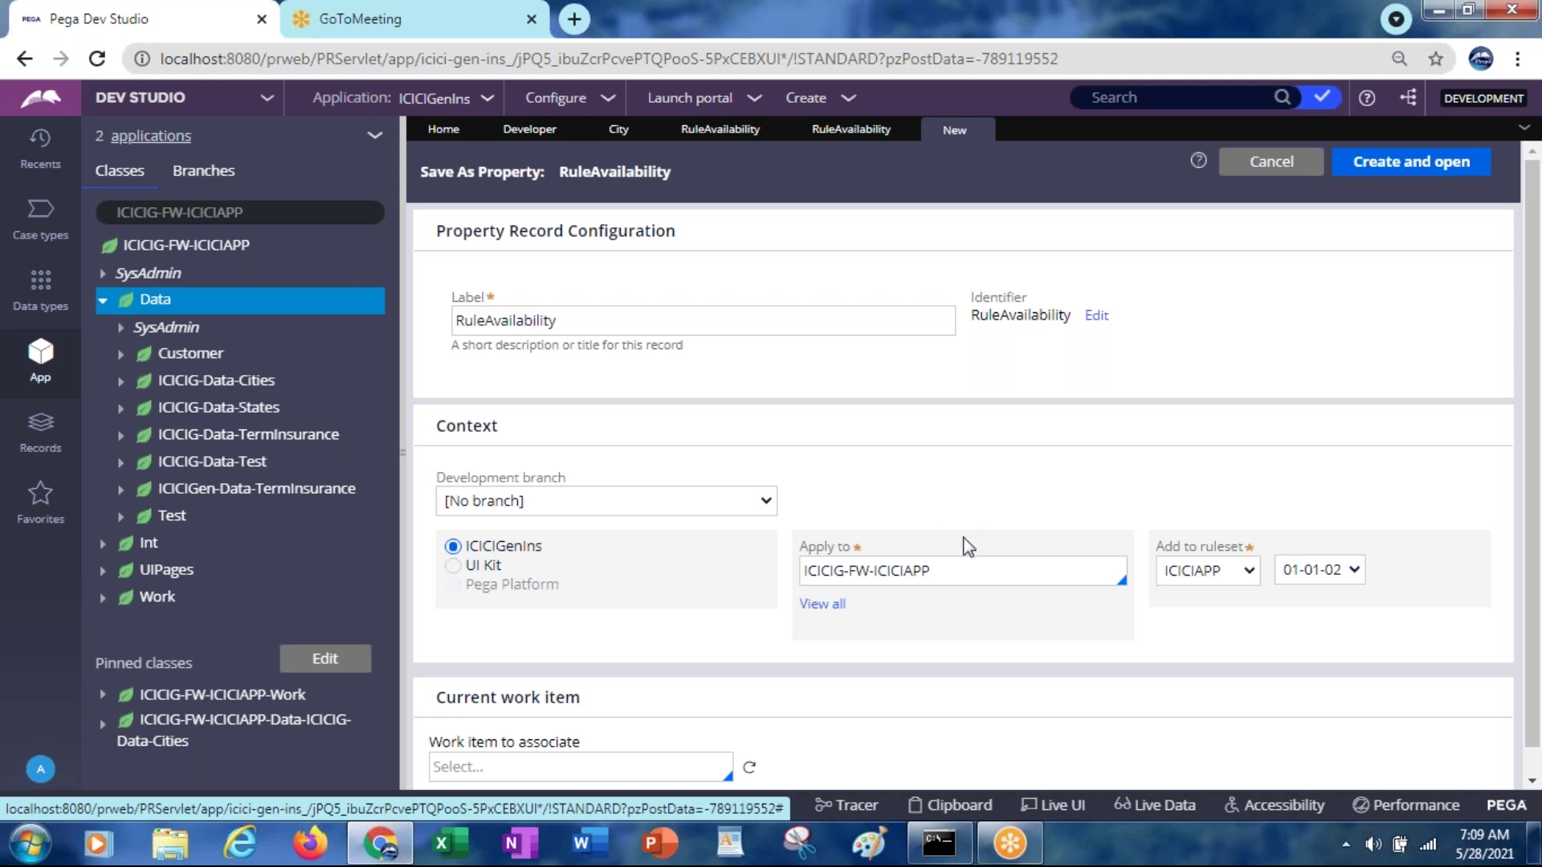
Choose ruleset version 01-01-03 for the ICICIG-FW-ICICIAPP copy and create it
click(1314, 575)
click(1312, 598)
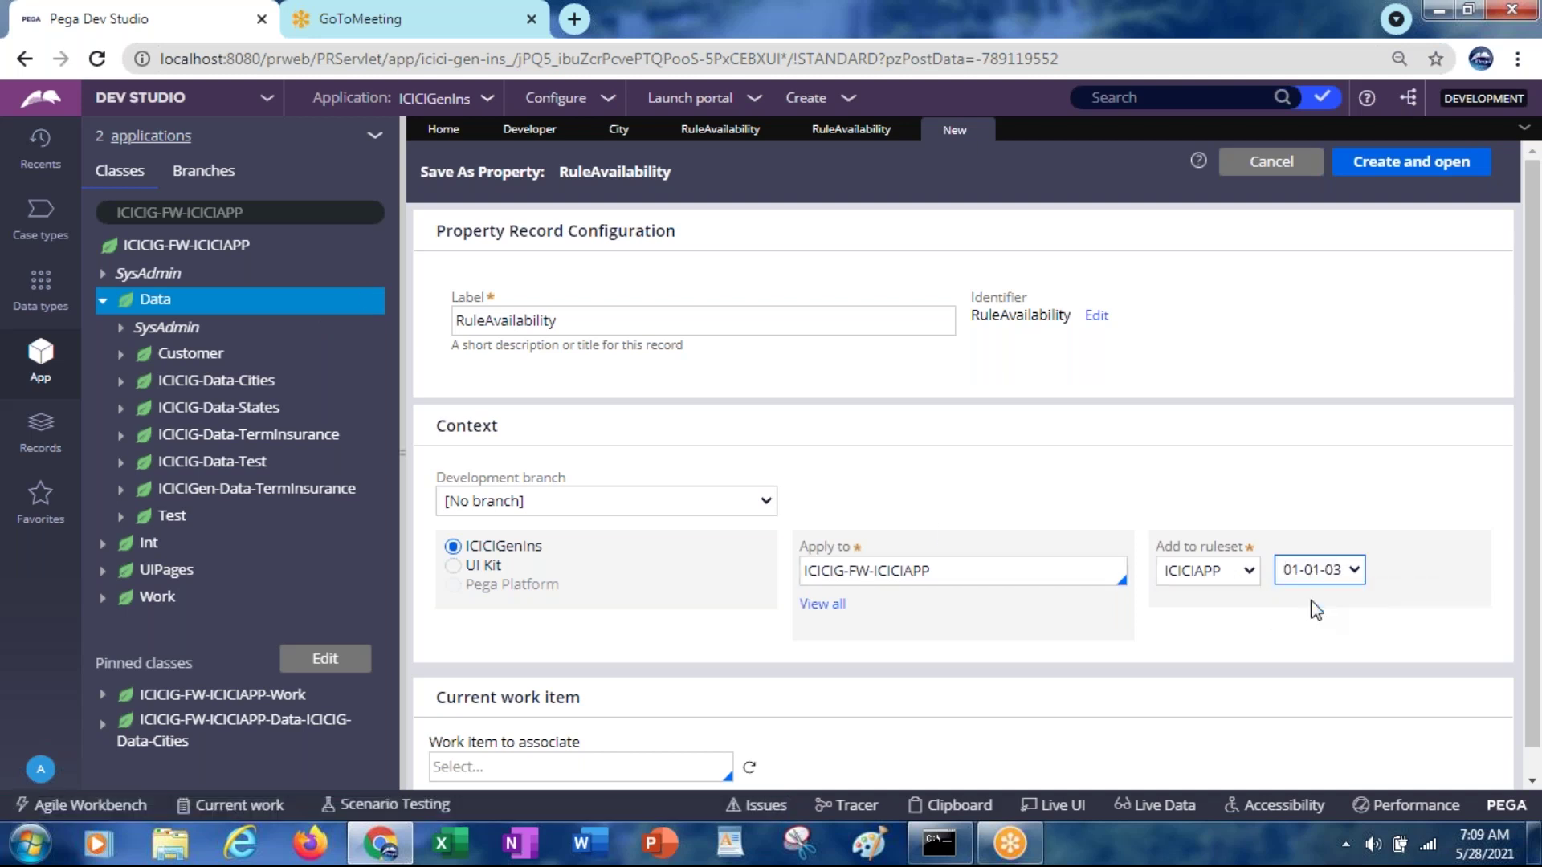
click(1372, 165)
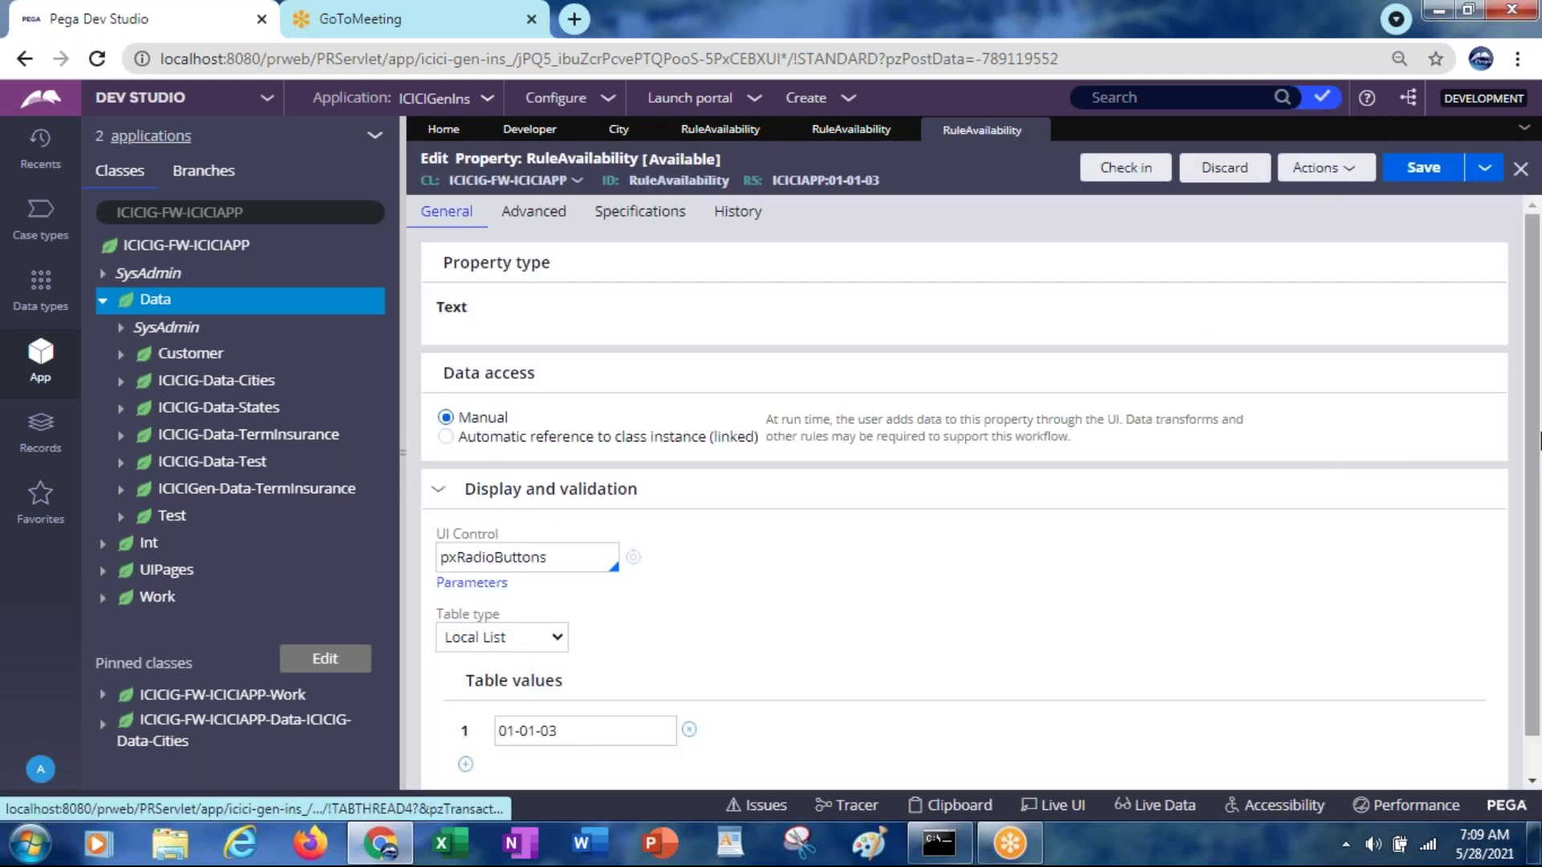
Replace the table value of the ICICIG-FW-ICICIAPP RuleAvailability copy with FW and save it
scroll(1534, 440, down, 1)
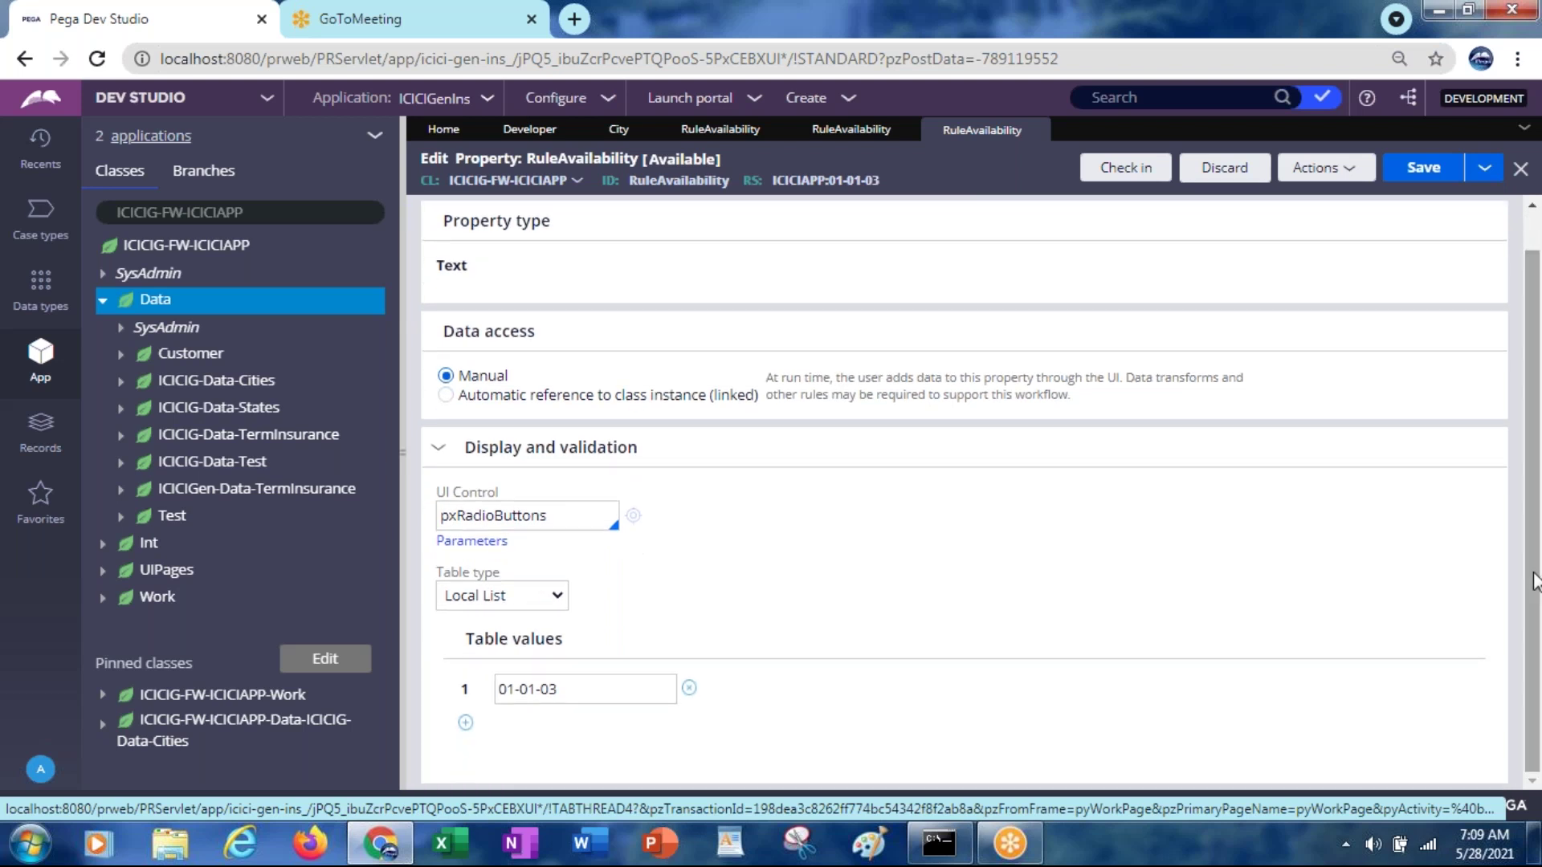
click(585, 688)
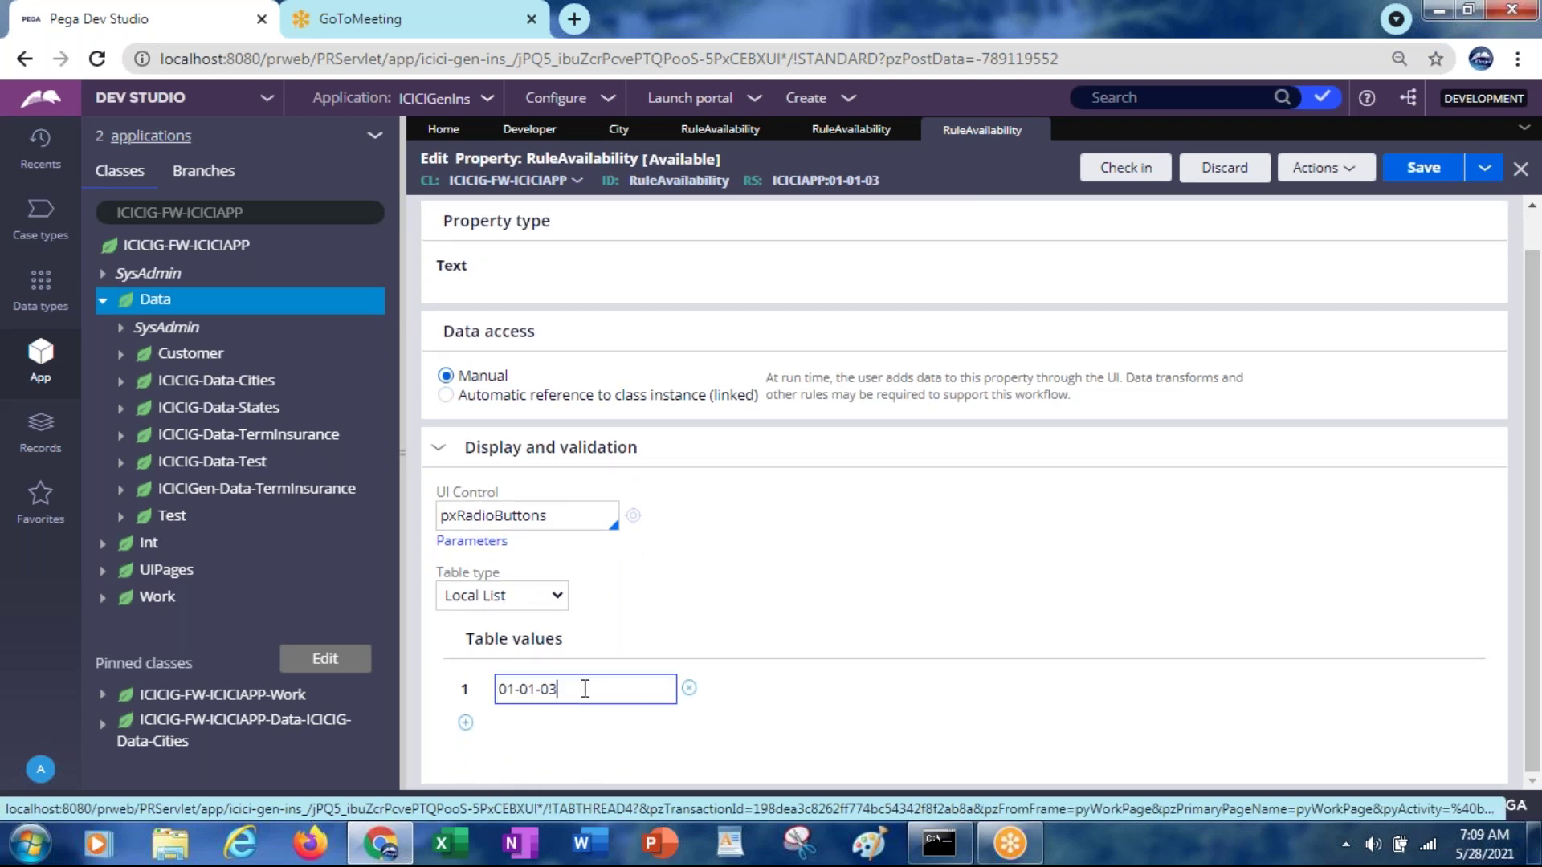
drag(585, 689, 445, 696)
key(Home)
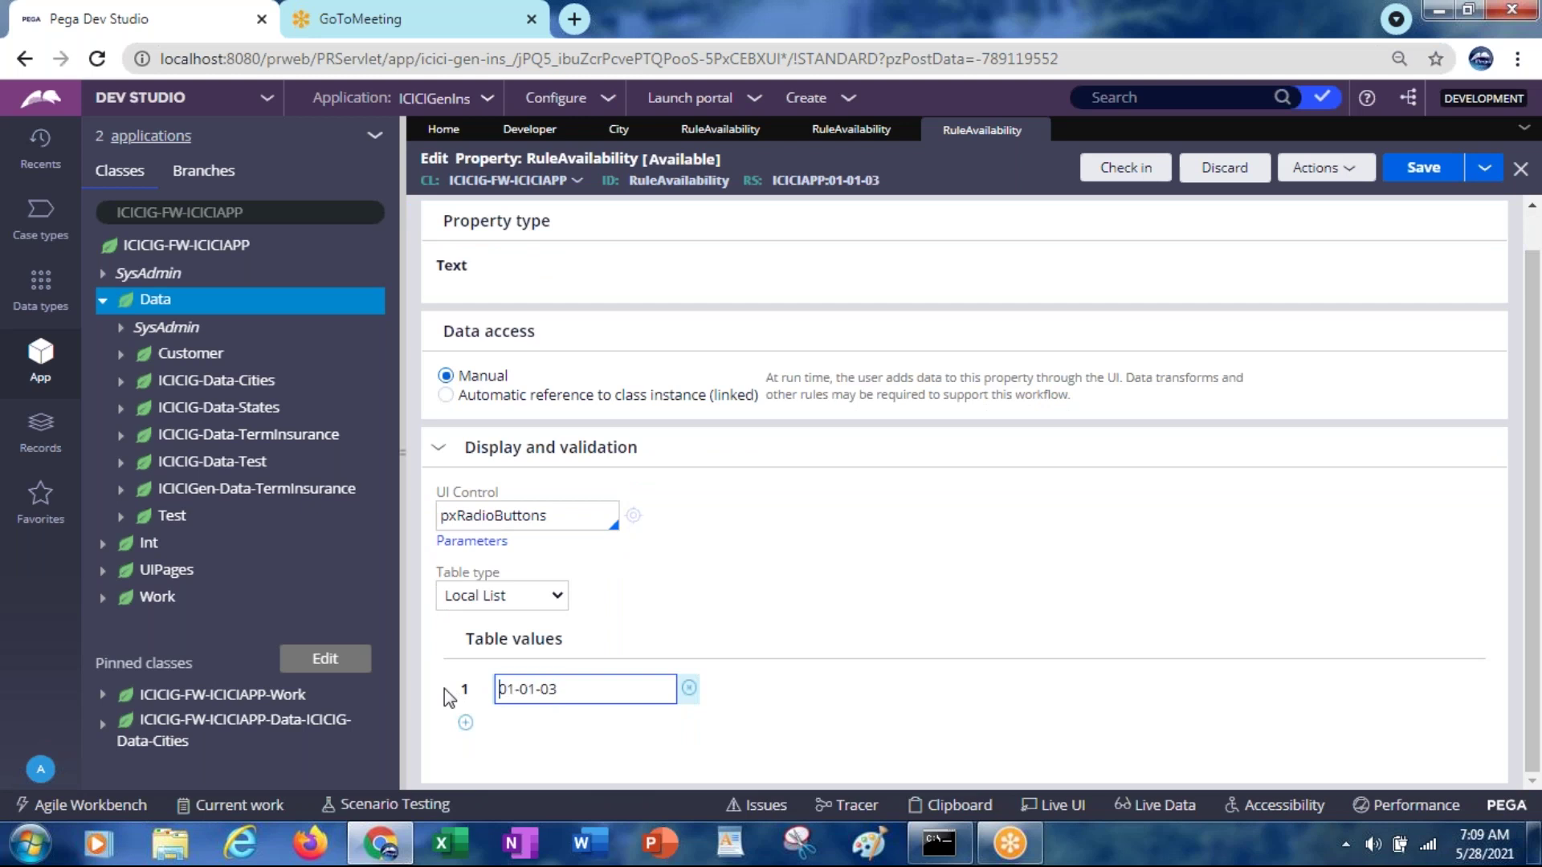
text(FW)
key(Delete)
key(Delete)
key(Delete)
key(Delete)
key(Delete)
key(Delete)
key(Delete)
key(Delete)
click(1411, 170)
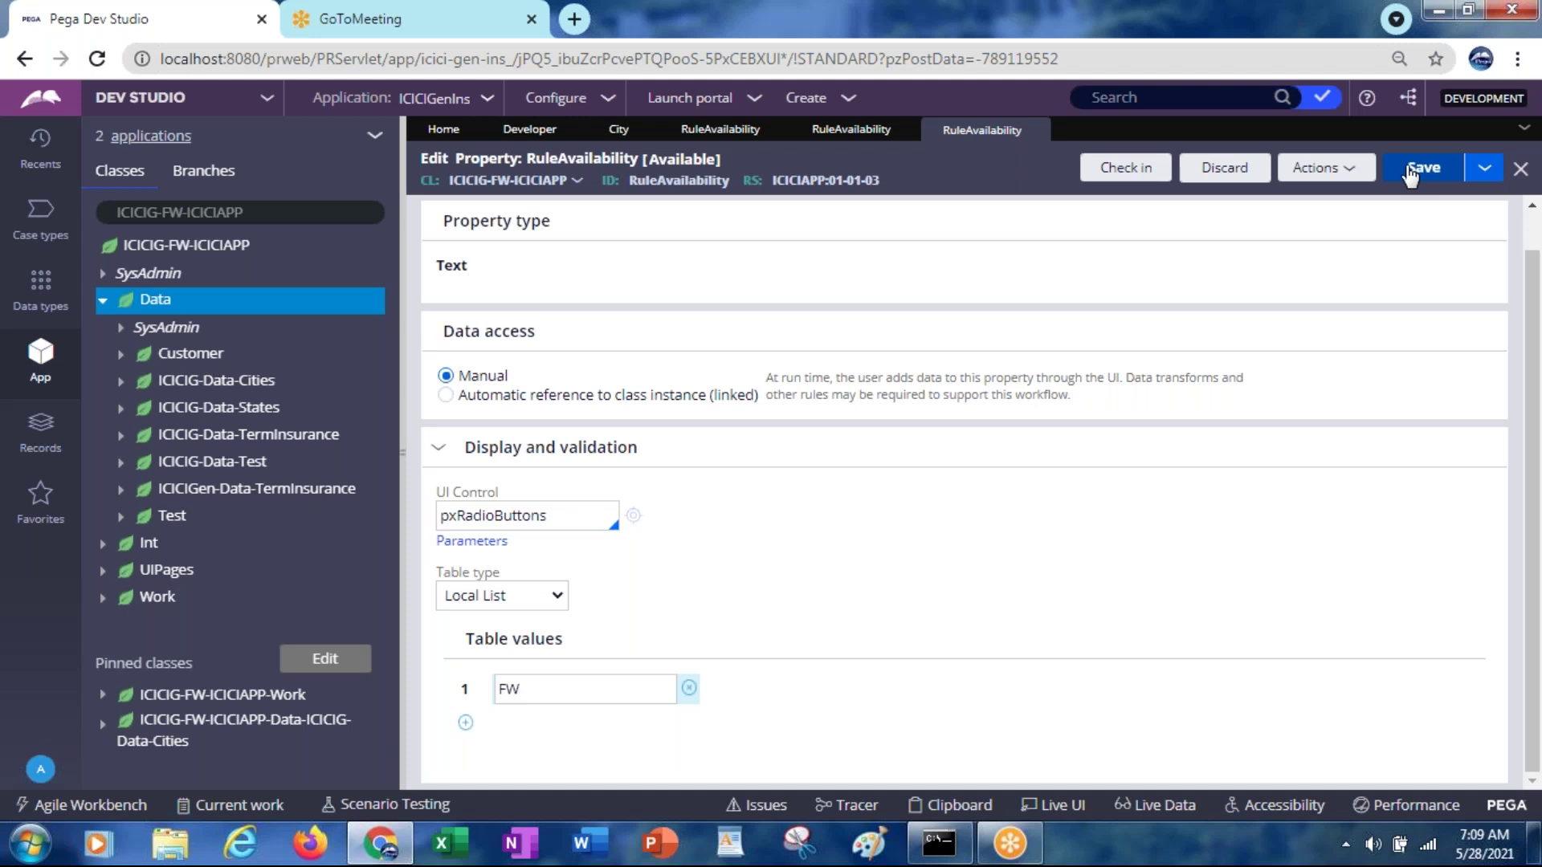
Set the table value of the ICICIG-FW-ICICIAPP RuleAvailability copy to ICICIAPP and save it
double_click(510, 690)
key(BackSpace)
text(ICICIAPP)
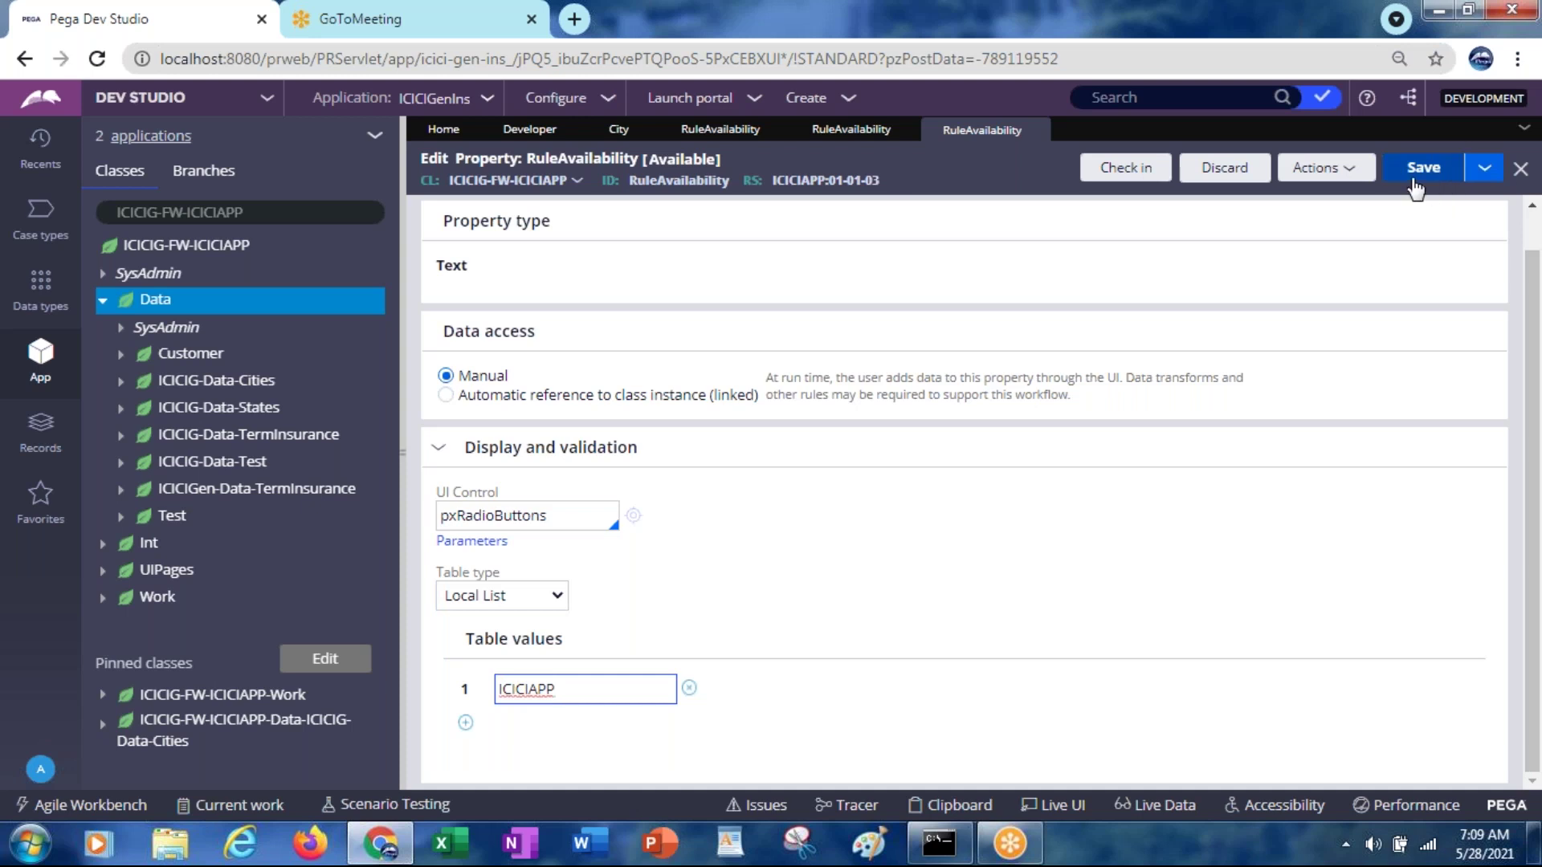
click(1407, 178)
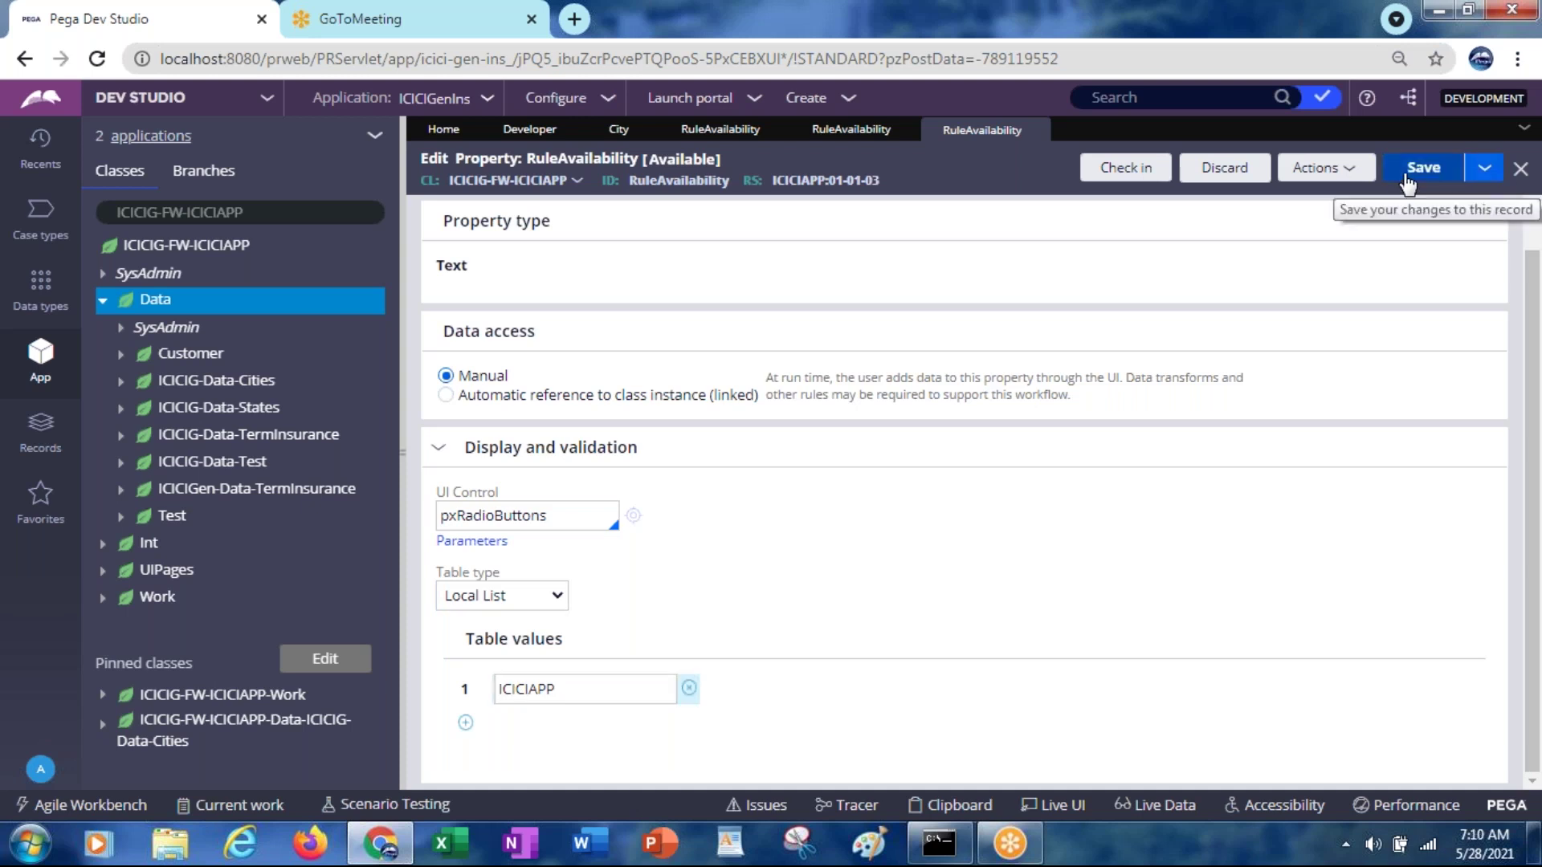
Save another copy of RuleAvailability applied to class ICICIG-FW in ruleset ICICIAPP version 01-01-03
click(1483, 173)
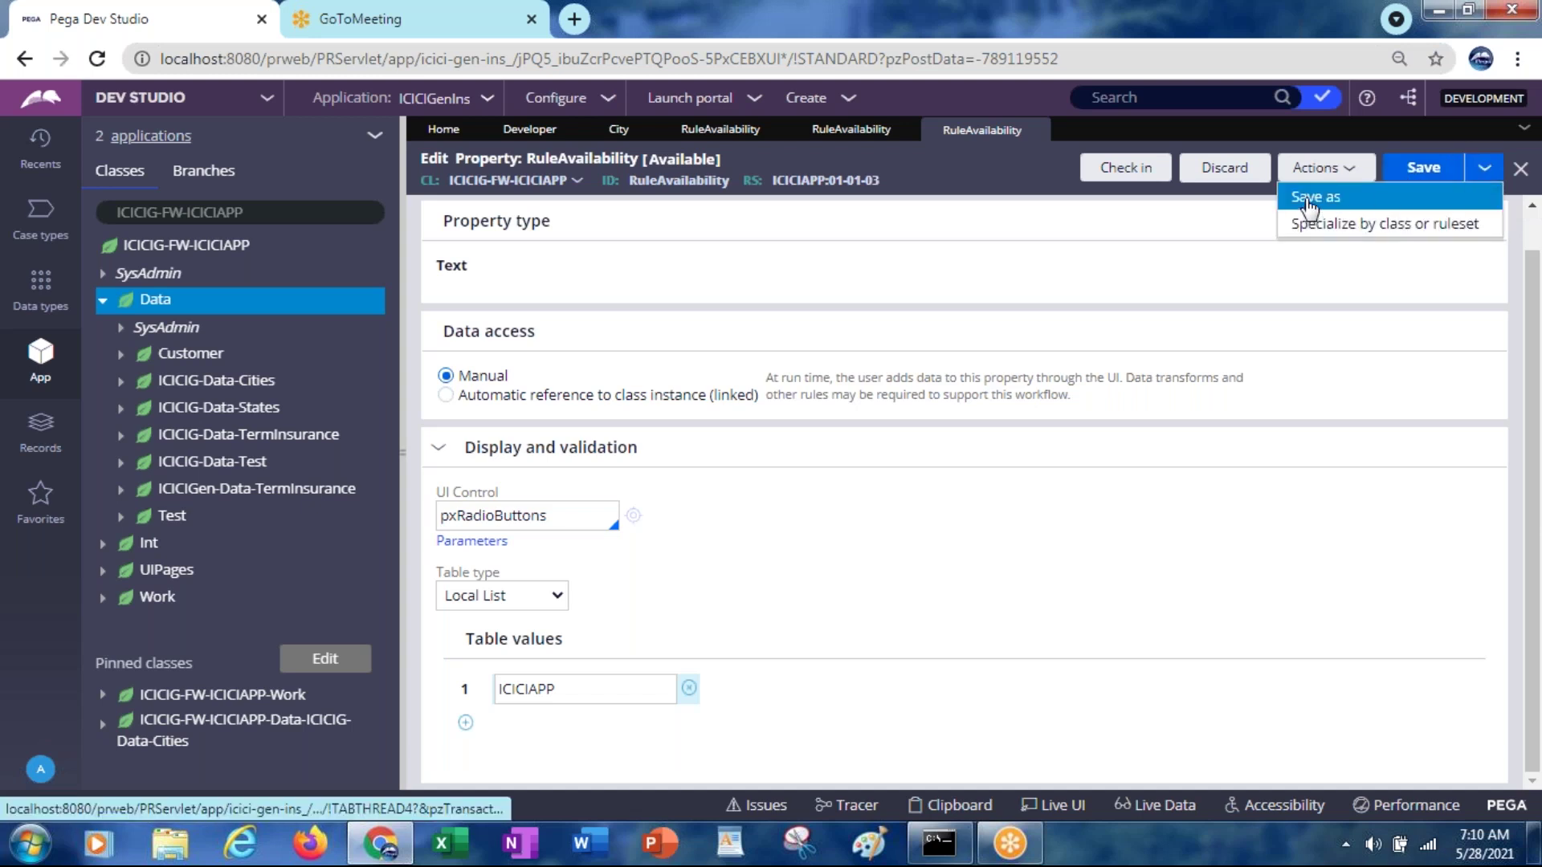
click(1309, 202)
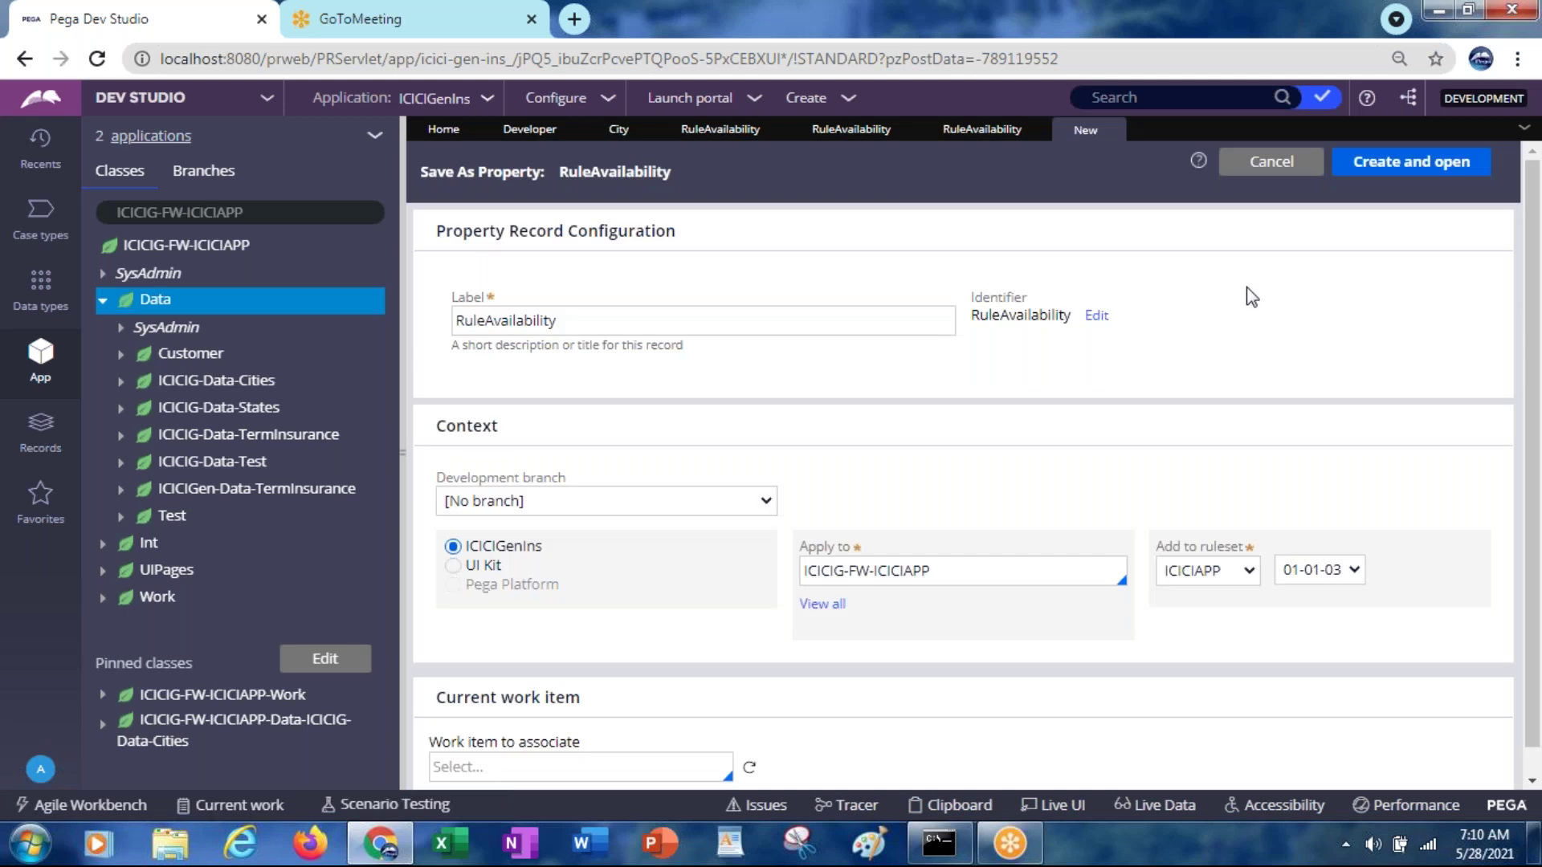
click(967, 575)
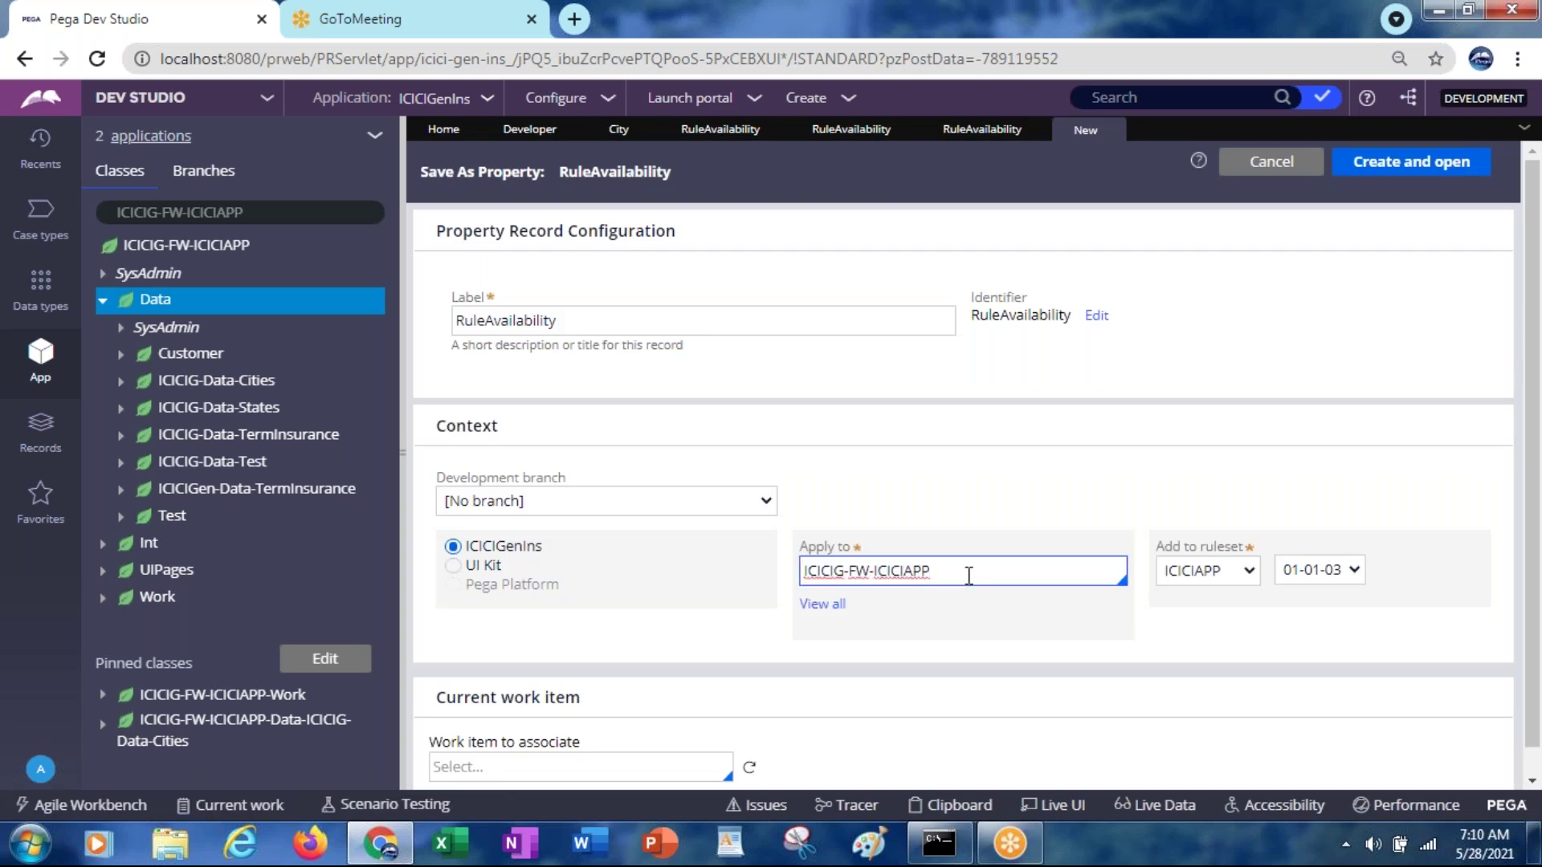
key(BackSpace)
key(BackSpace)
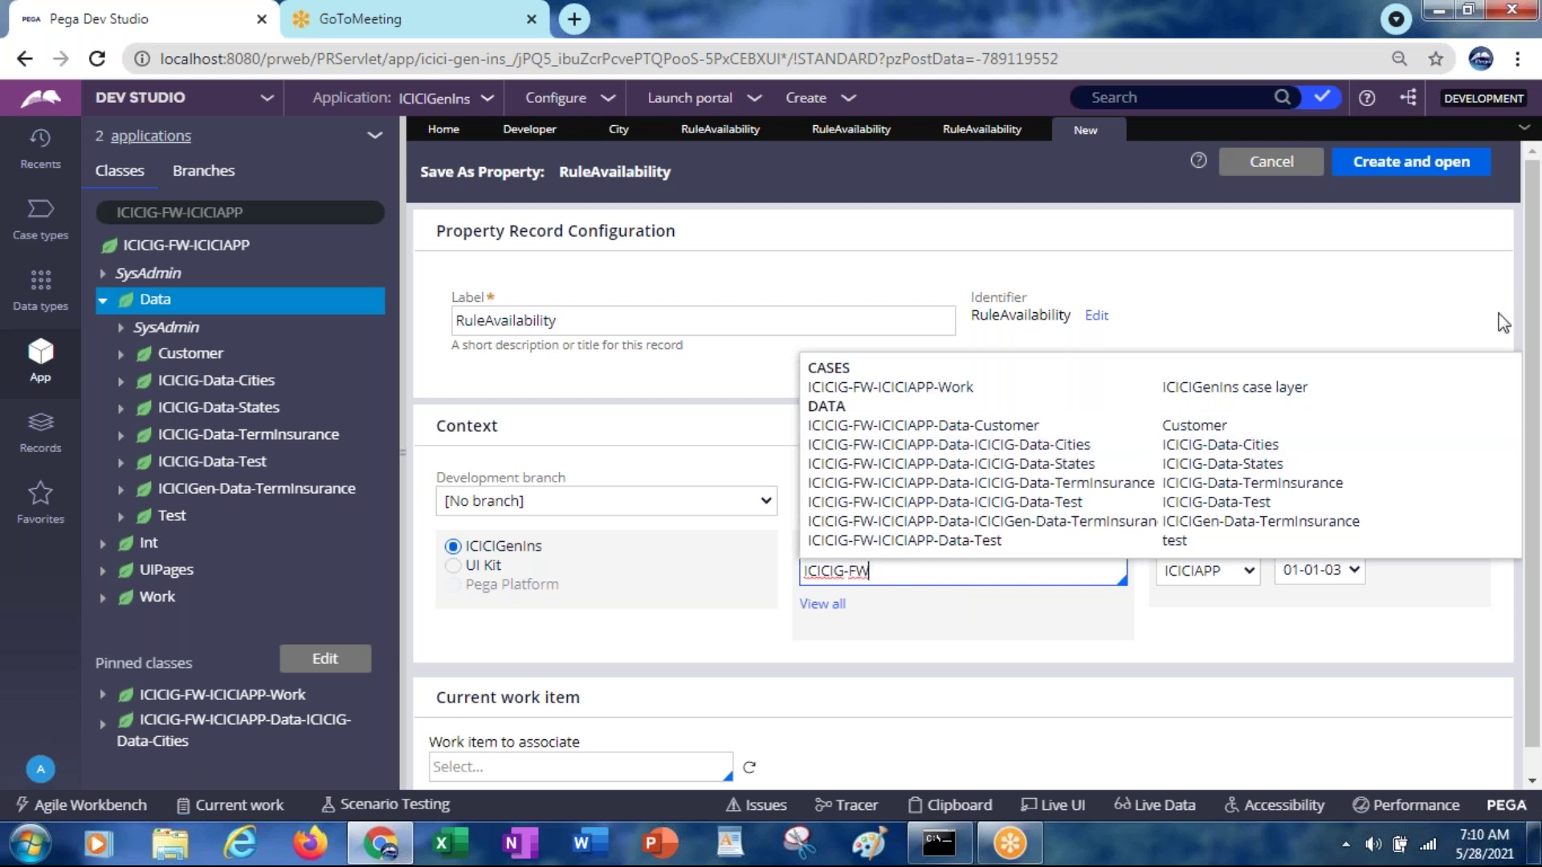
click(958, 664)
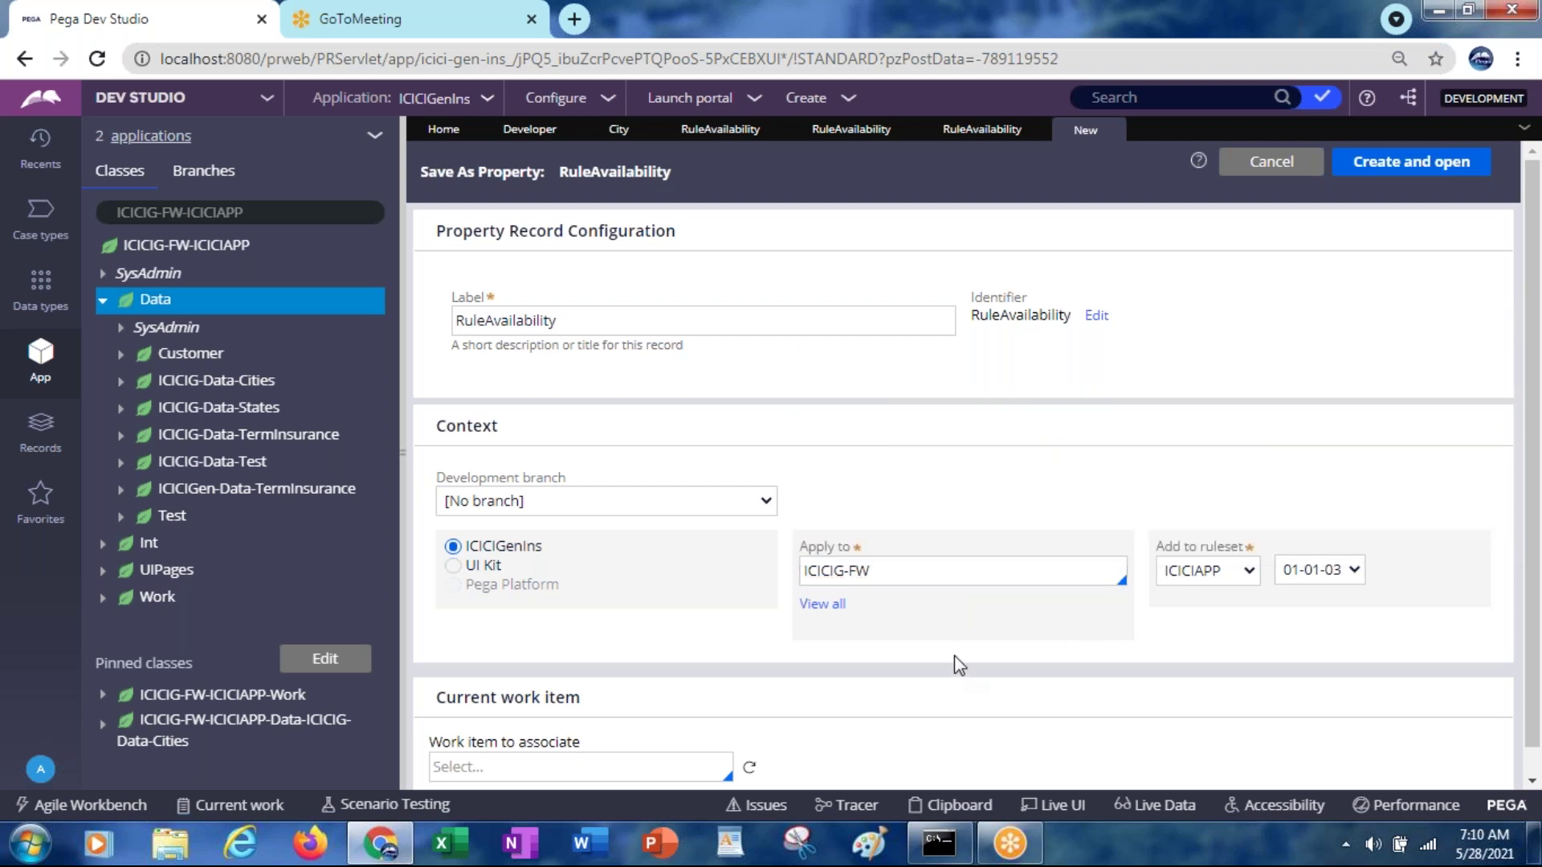
click(1396, 167)
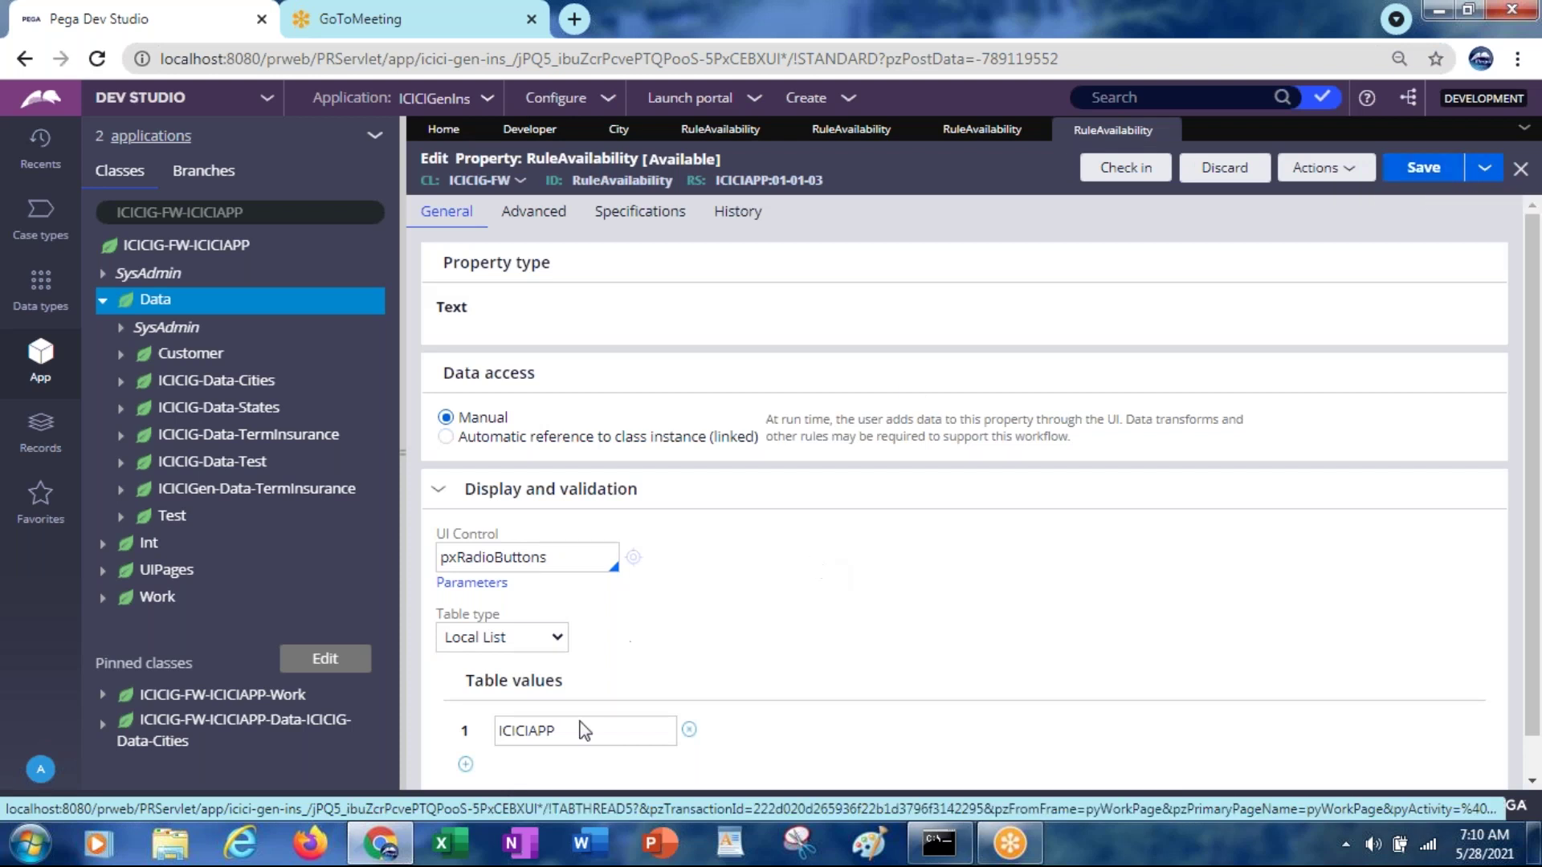
Set the table value of the ICICIG-FW RuleAvailability copy to FW and save it
double_click(524, 730)
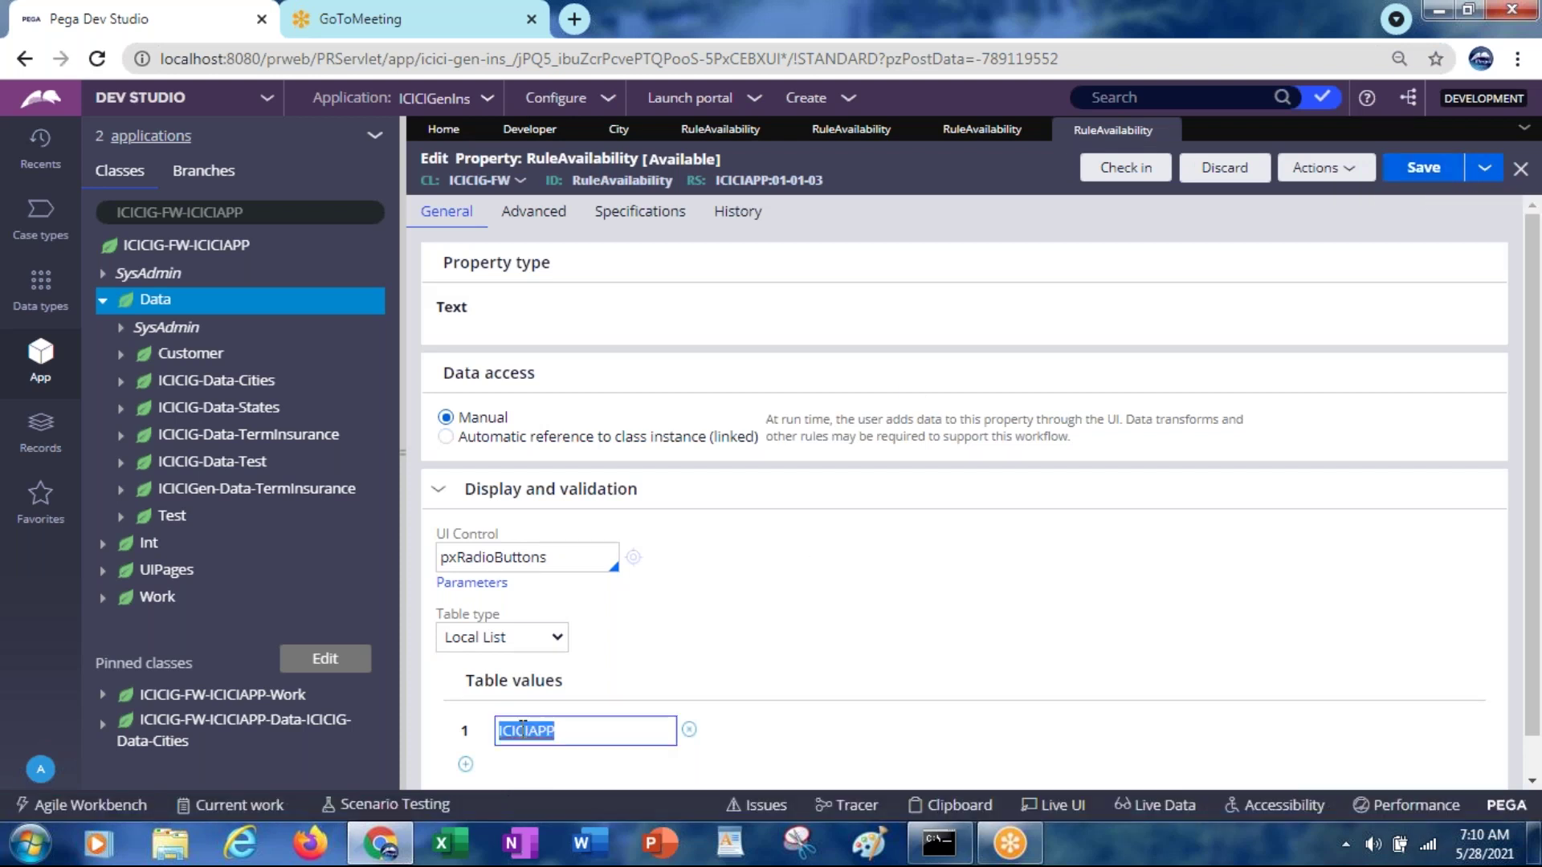
text(fW)
click(1413, 175)
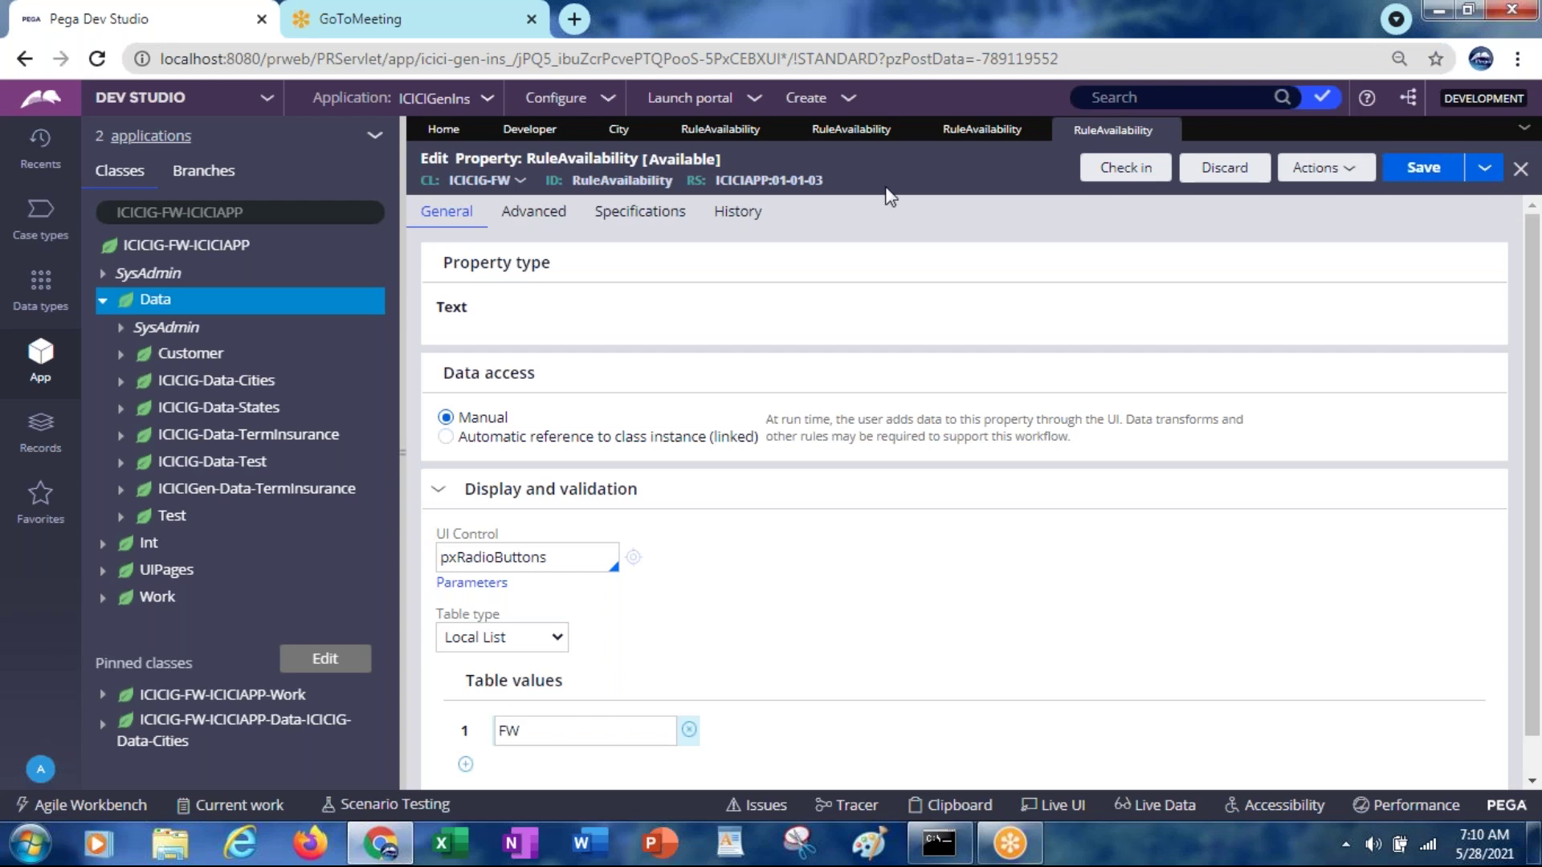
Review the class, ruleset version and table value of each of the four RuleAvailability property copies
click(736, 132)
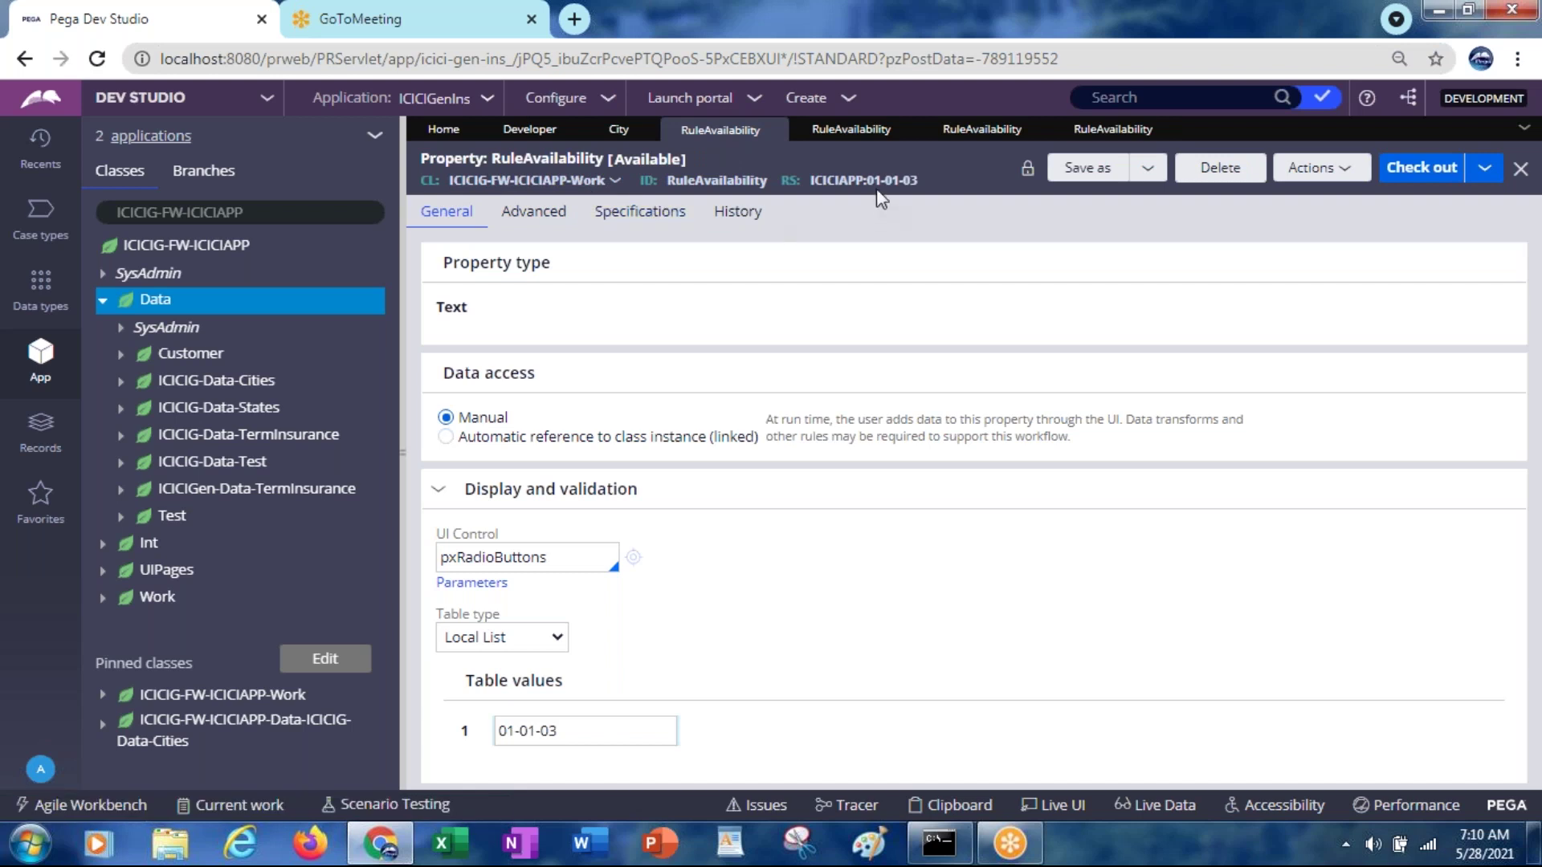
click(856, 131)
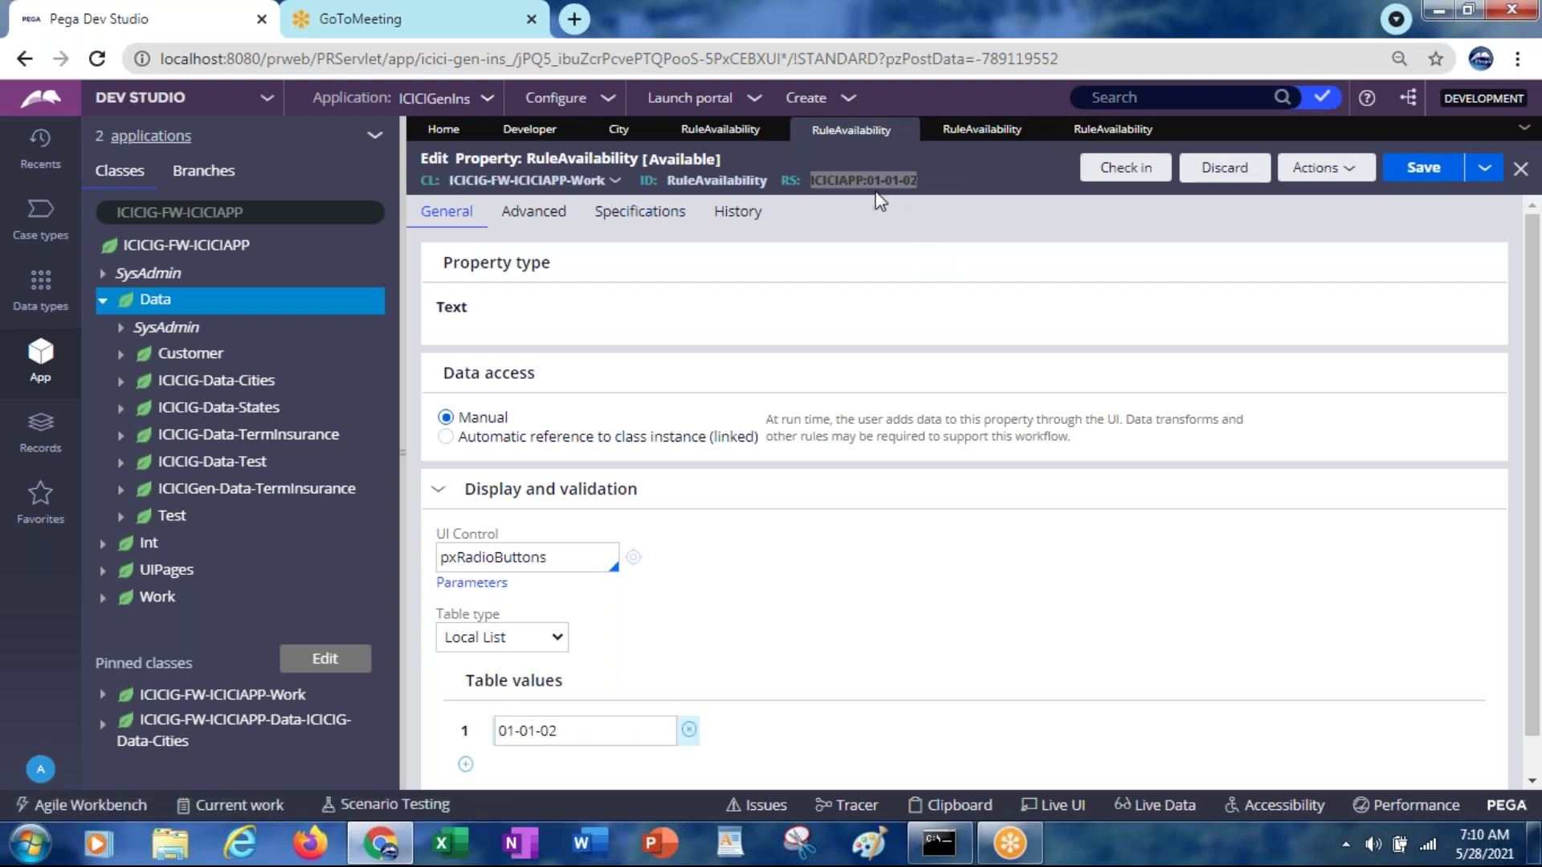
click(986, 132)
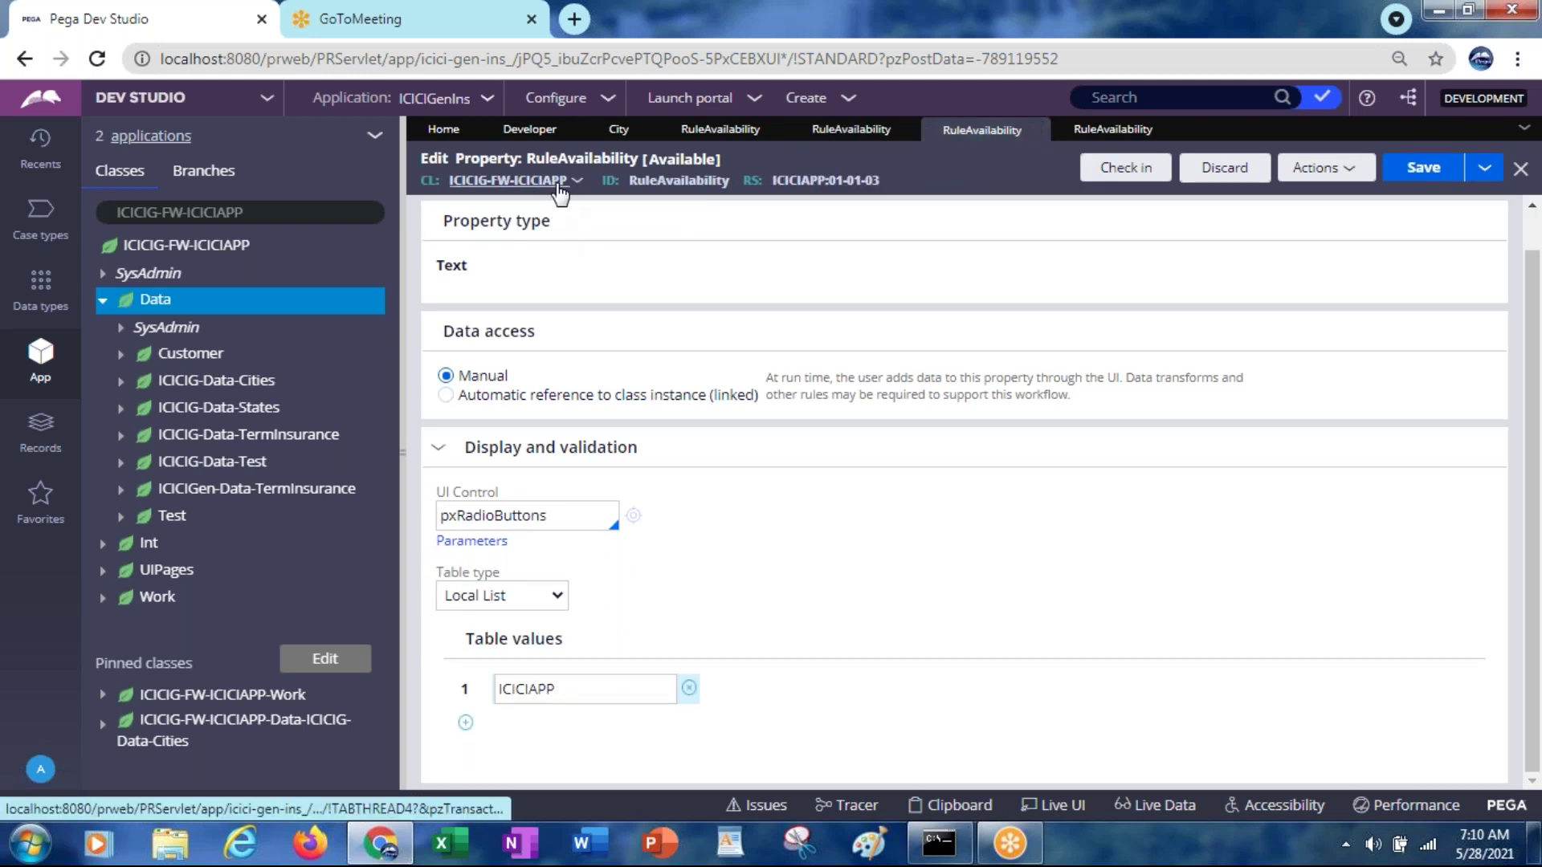
click(1092, 137)
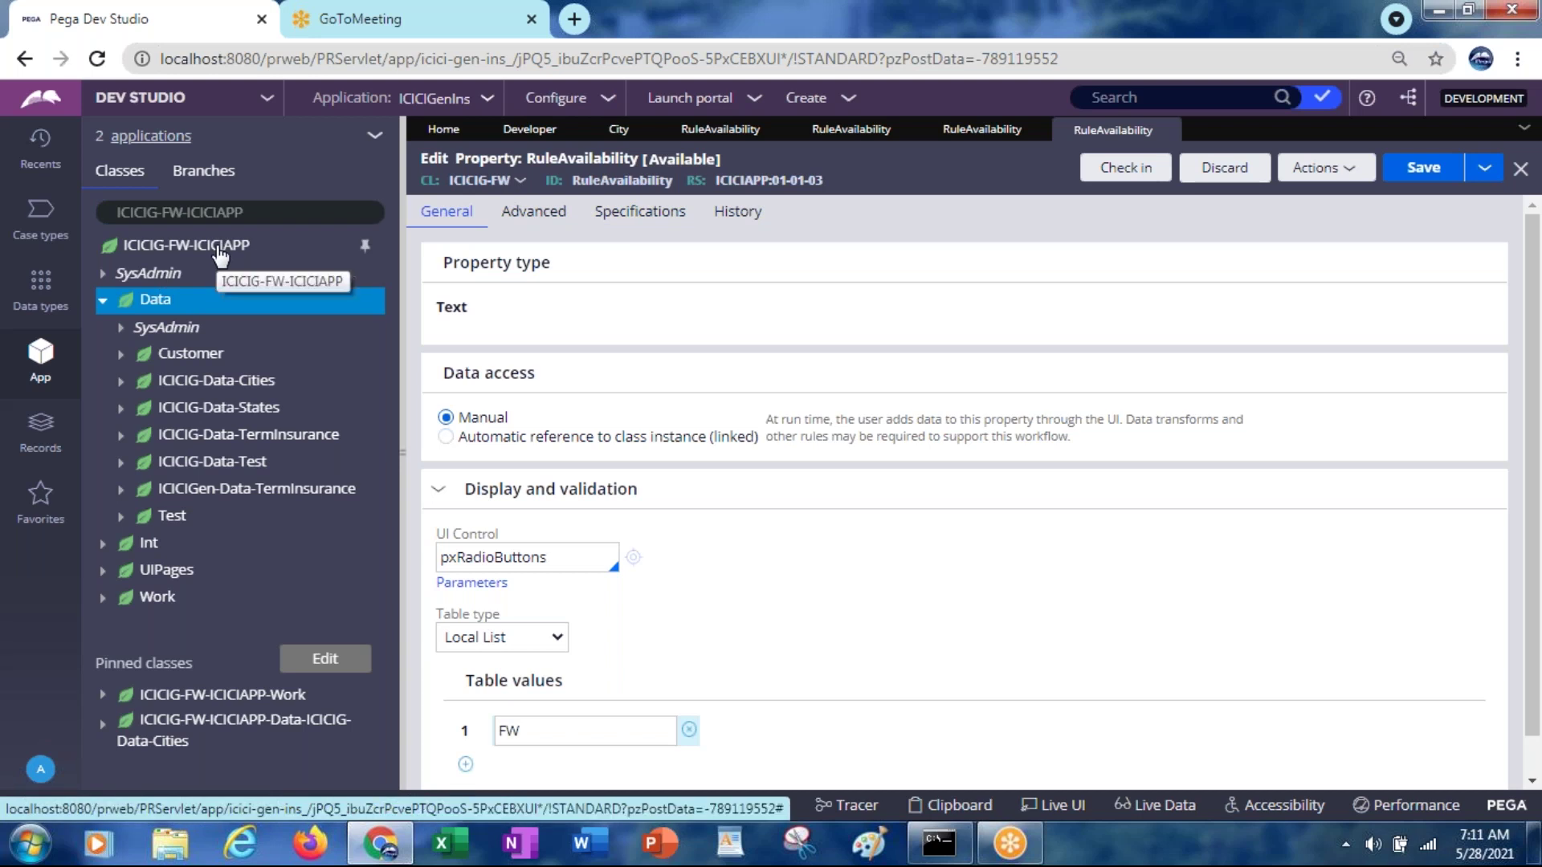
Refresh the App Explorer and expand the Data Model properties of class ICICIG-FW-ICICIAPP
click(374, 141)
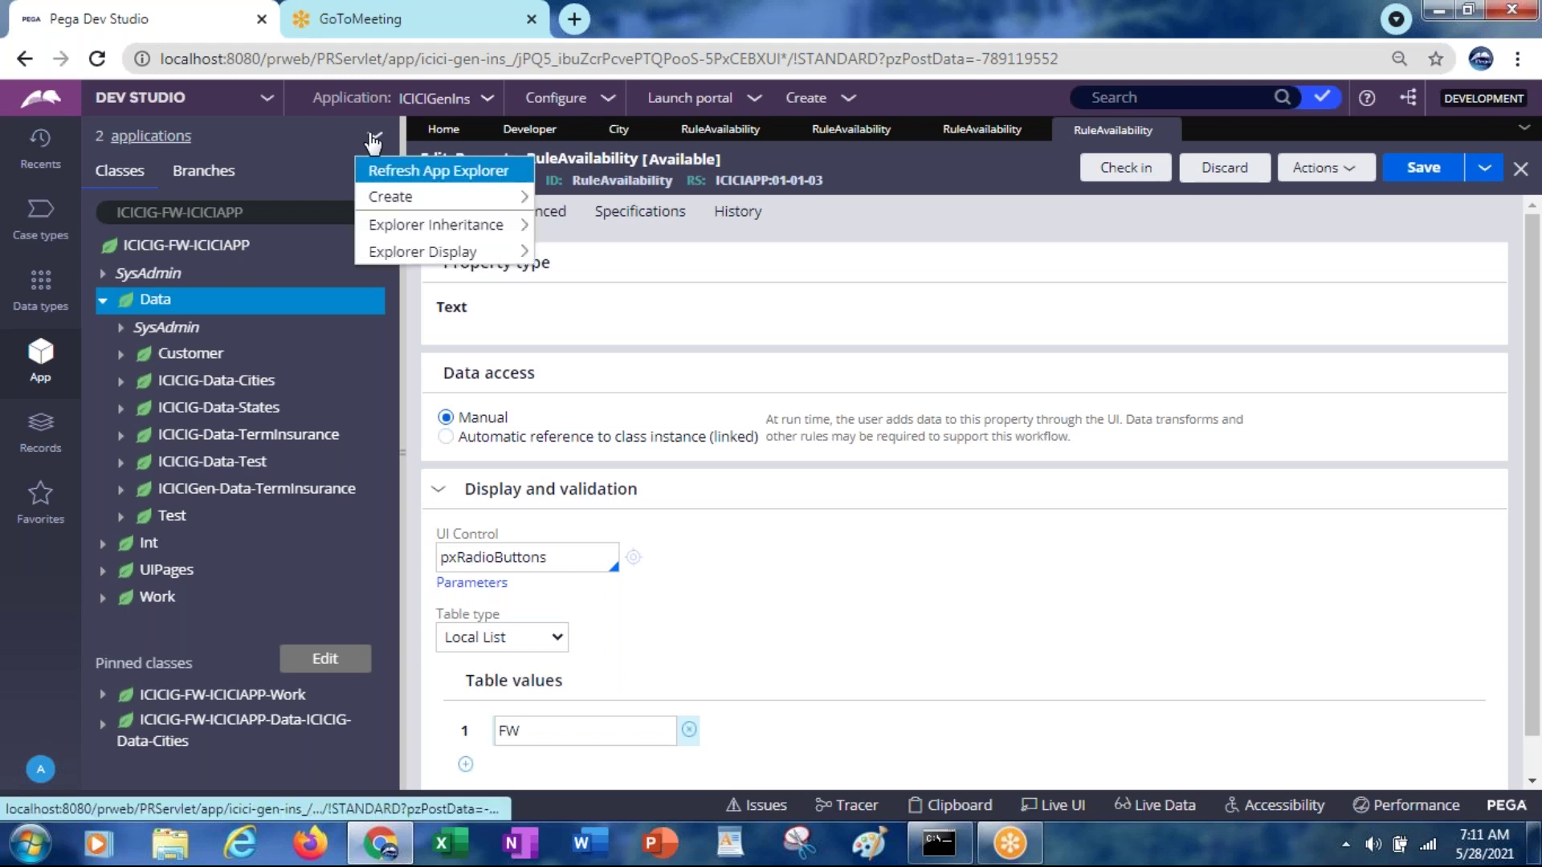
click(392, 168)
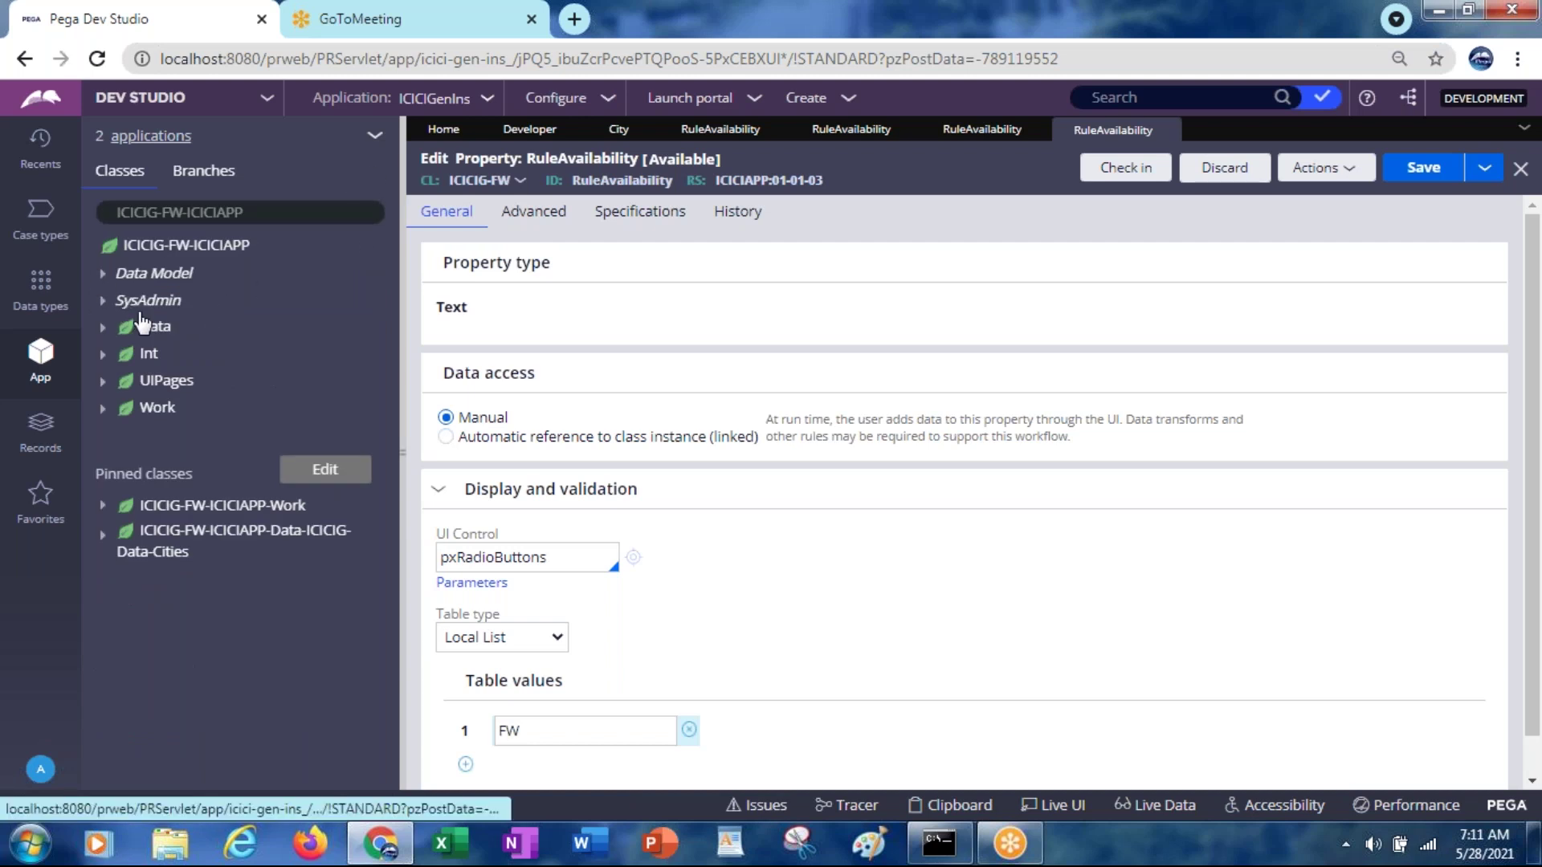
click(104, 281)
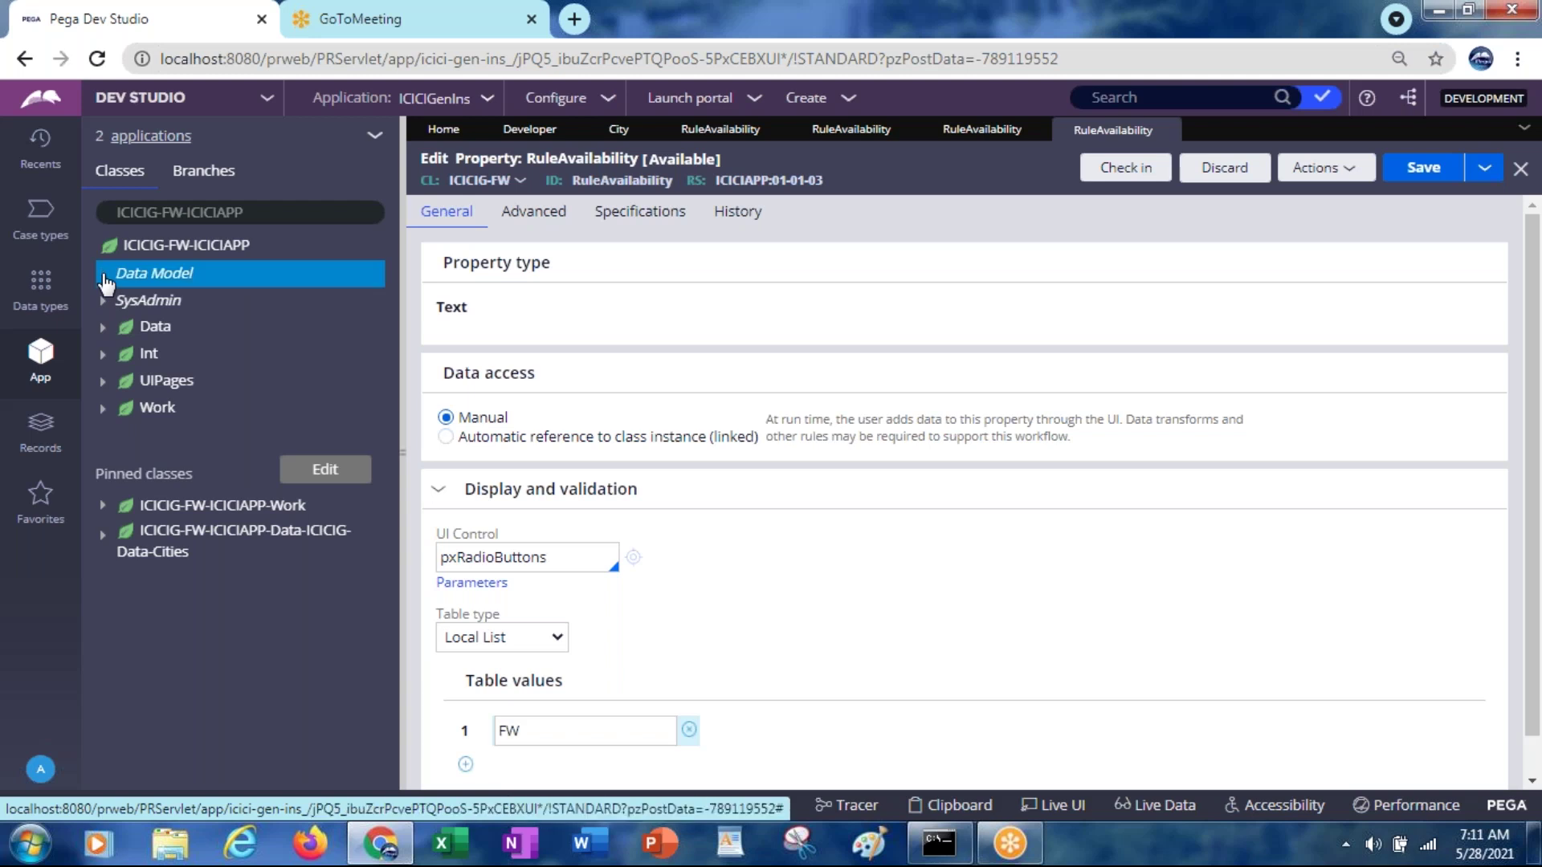
click(103, 274)
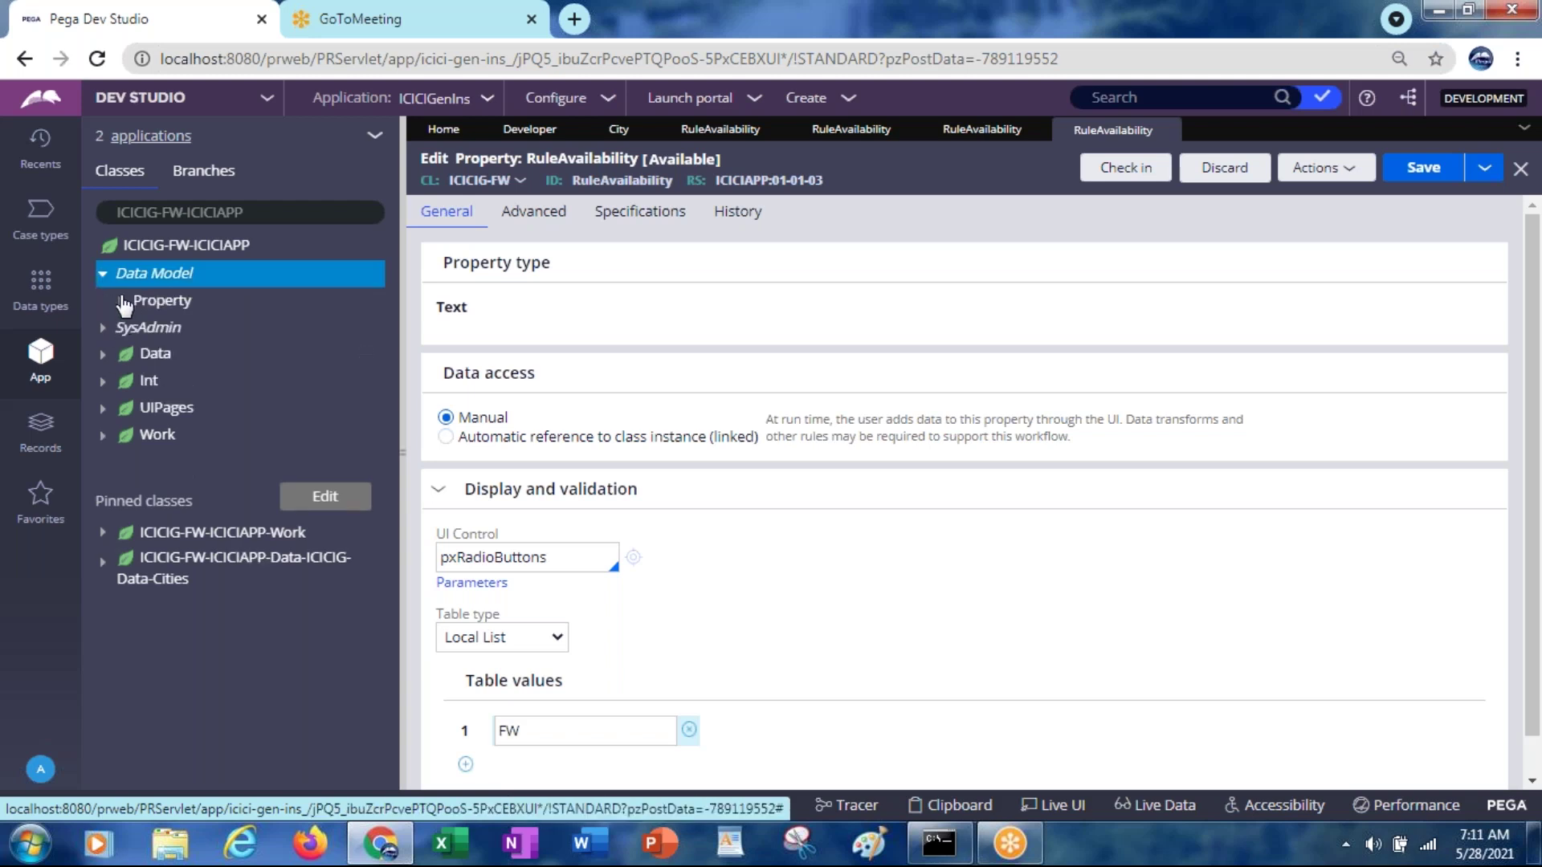
click(120, 304)
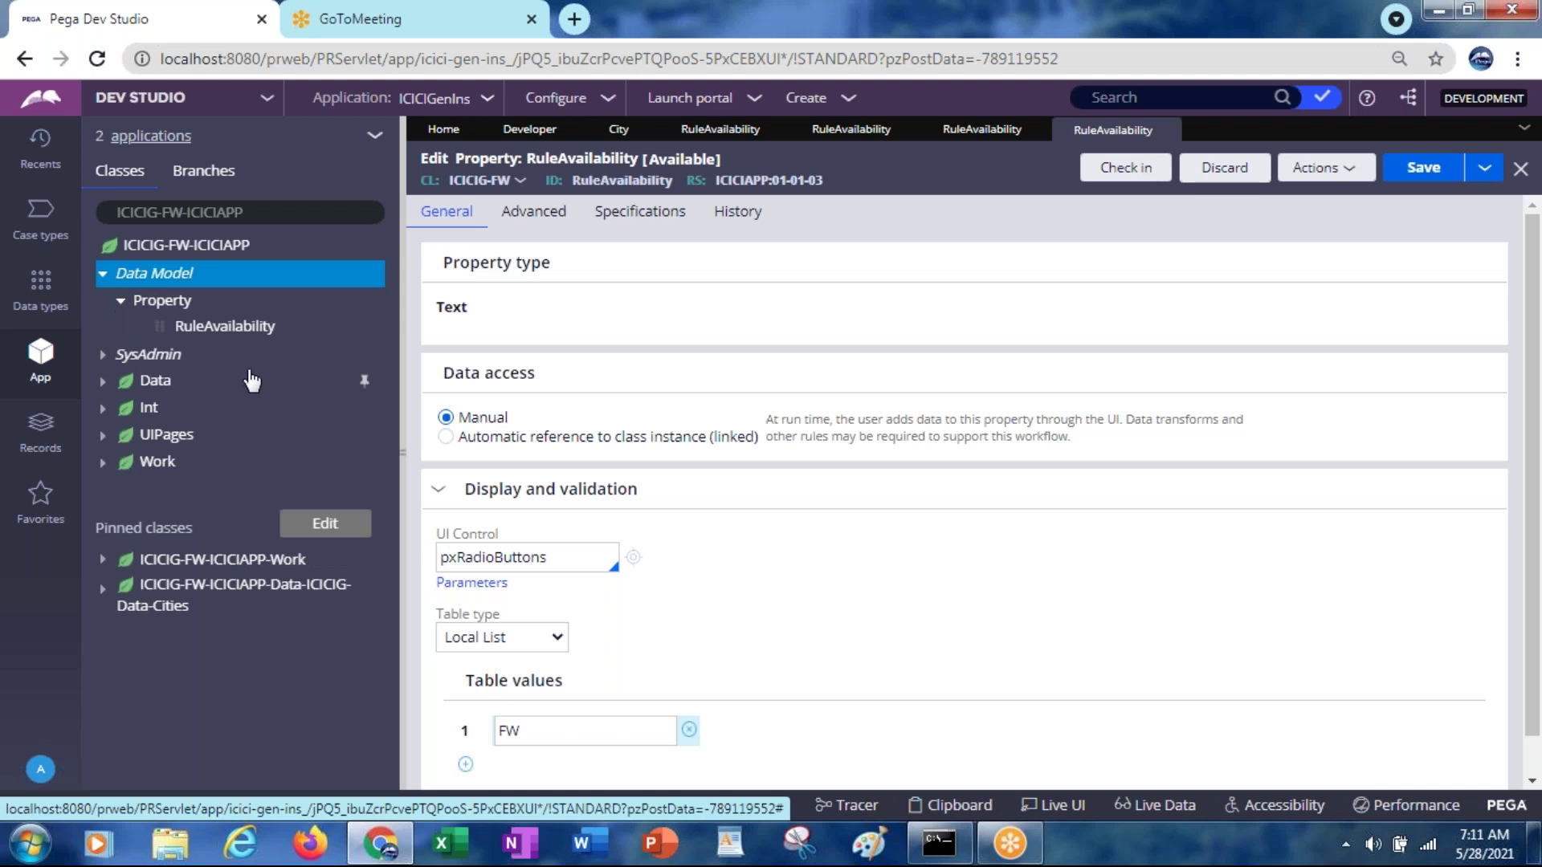
Look through the properties of the pinned class ICICIG-FW-ICICIAPP-Work for RuleAvailability, then collapse the property list
click(103, 562)
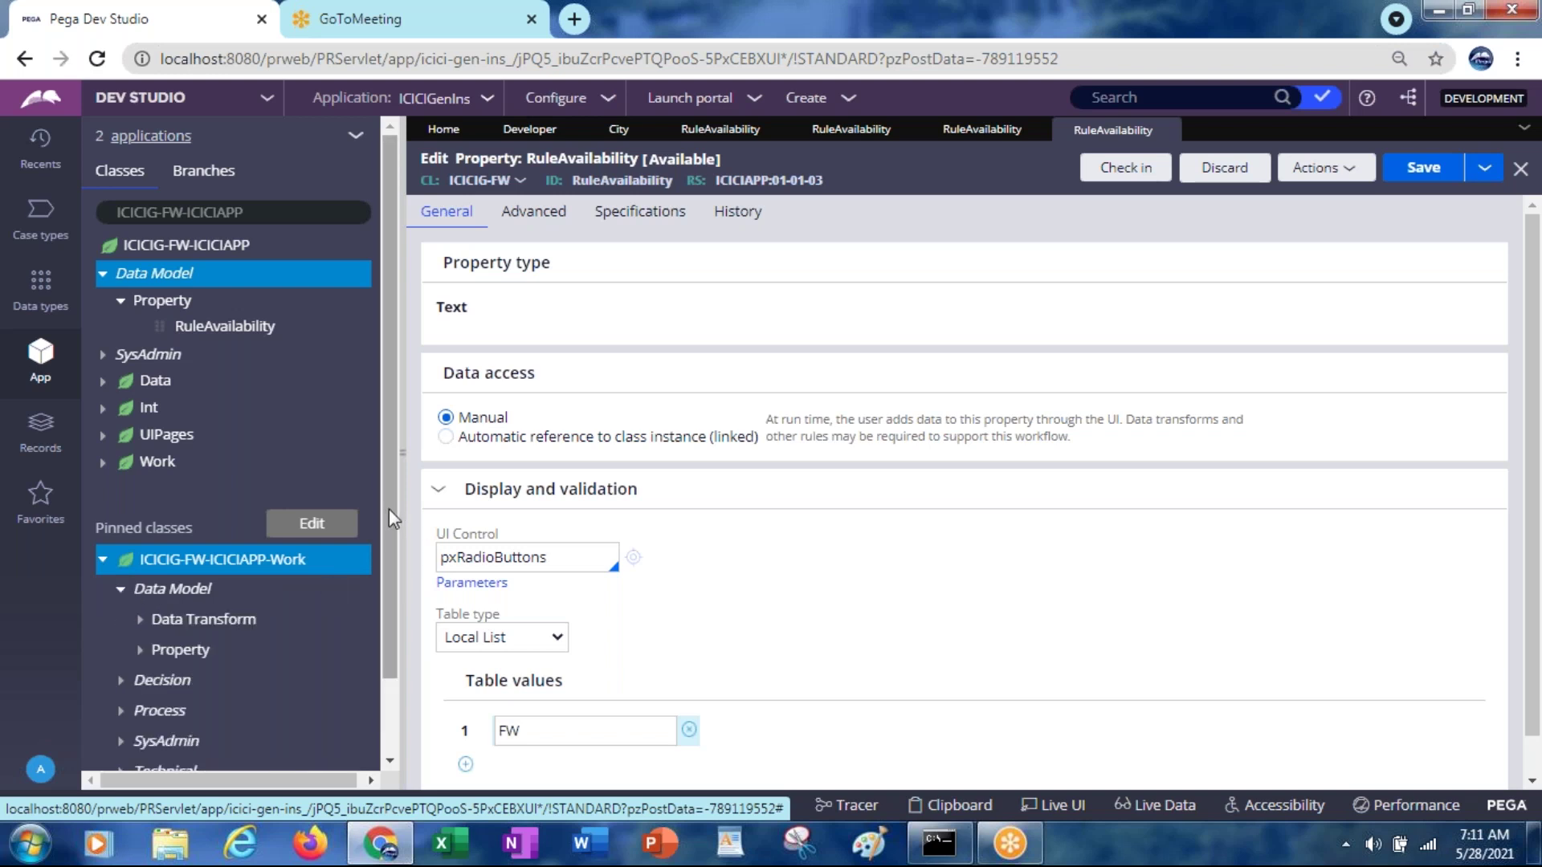
drag(388, 523, 387, 609)
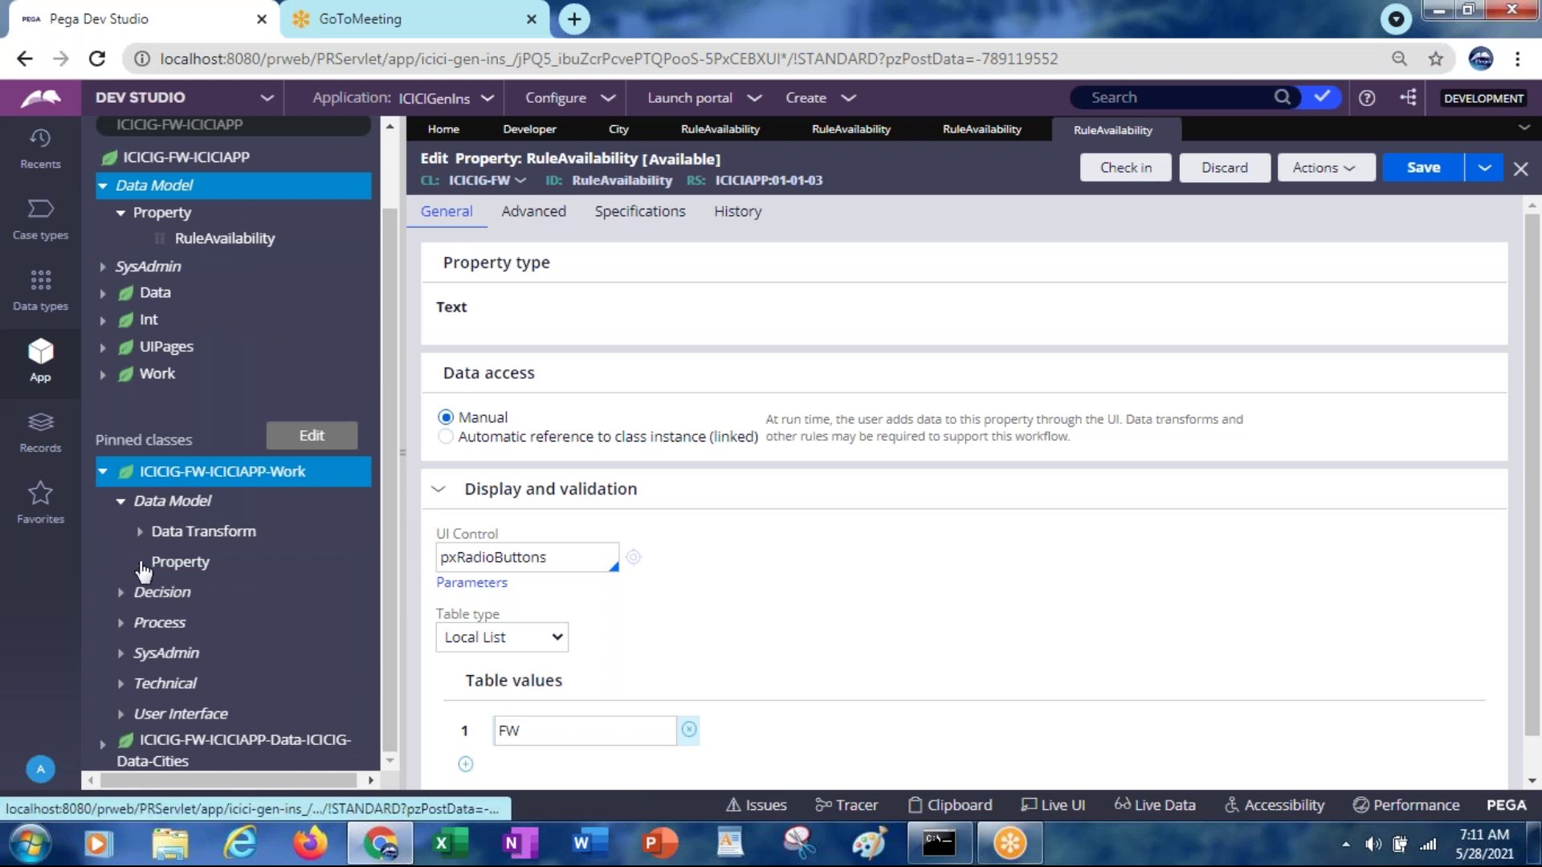
click(142, 567)
drag(394, 379, 378, 610)
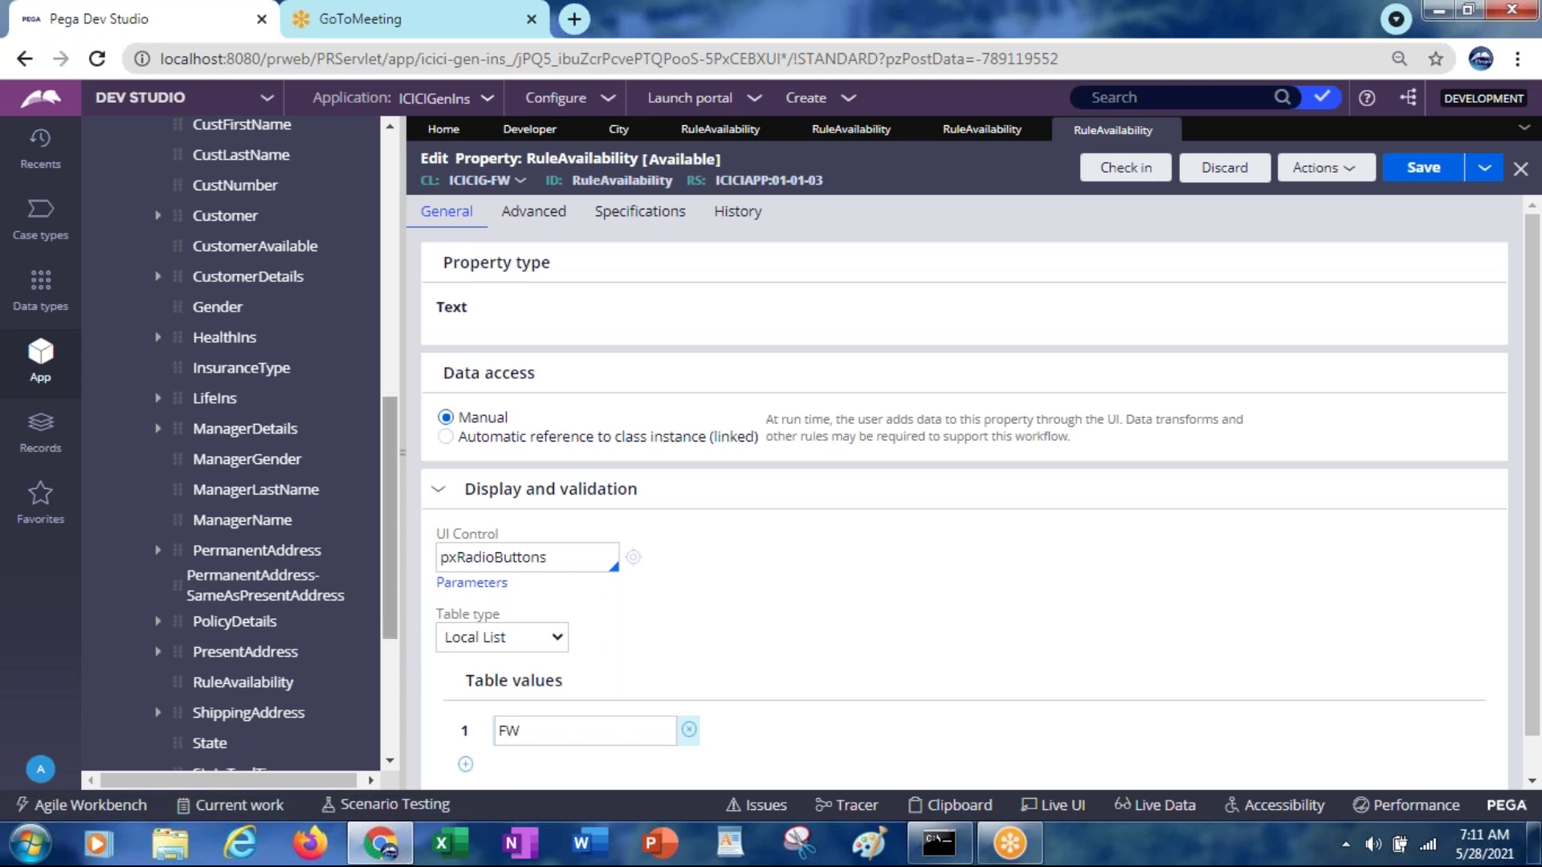
drag(389, 570, 417, 386)
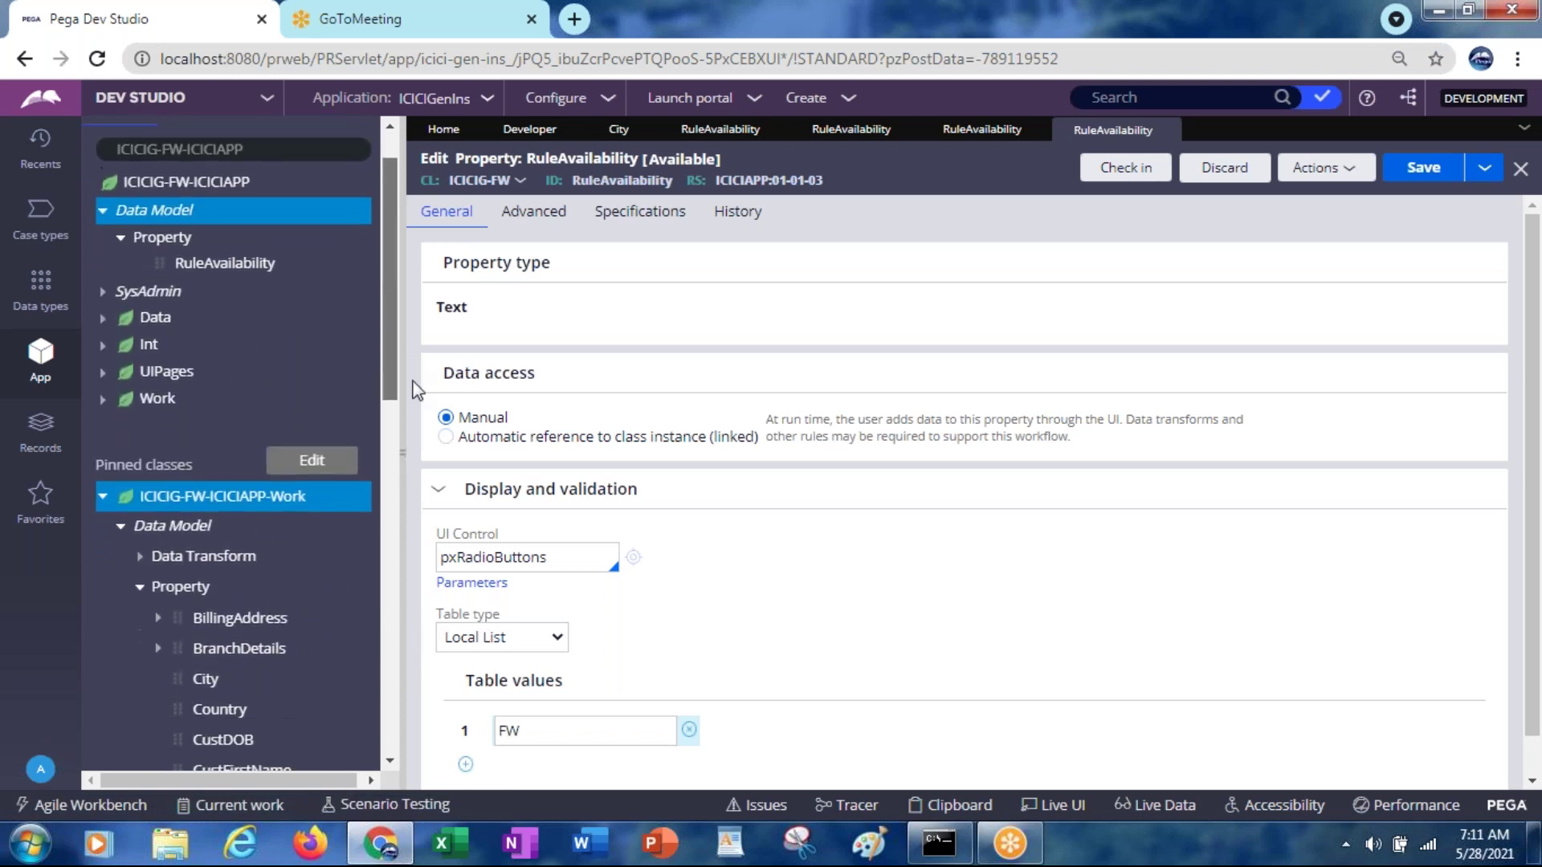
click(140, 587)
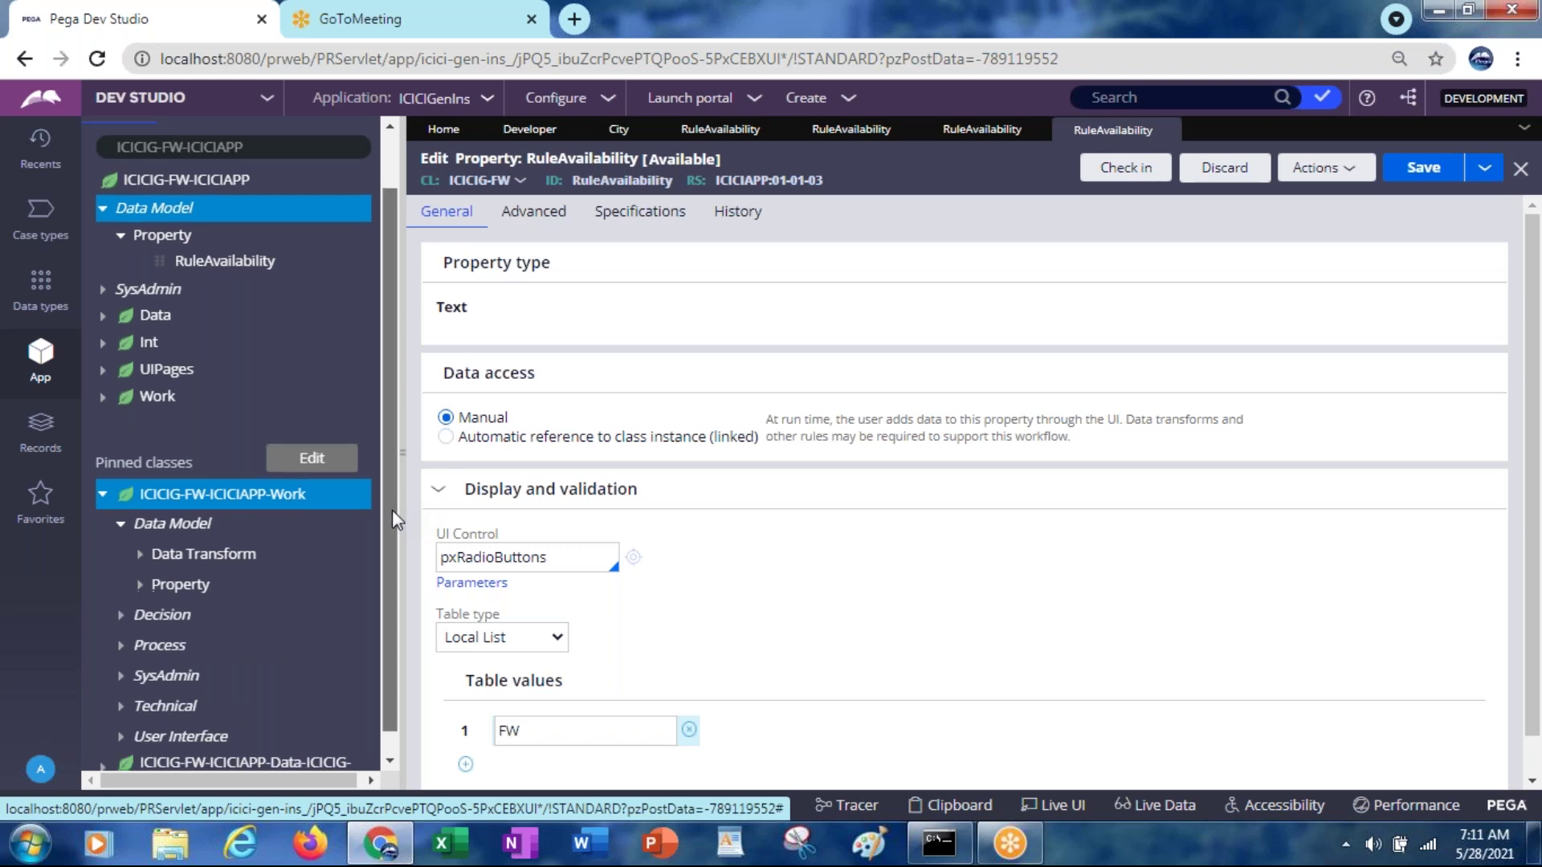
Create a section labelled RuleAvailabilitySec in class ICICIG-FW-ICICIAPP-Work, ruleset ICICIAPP version 01-01-03
drag(392, 510, 387, 567)
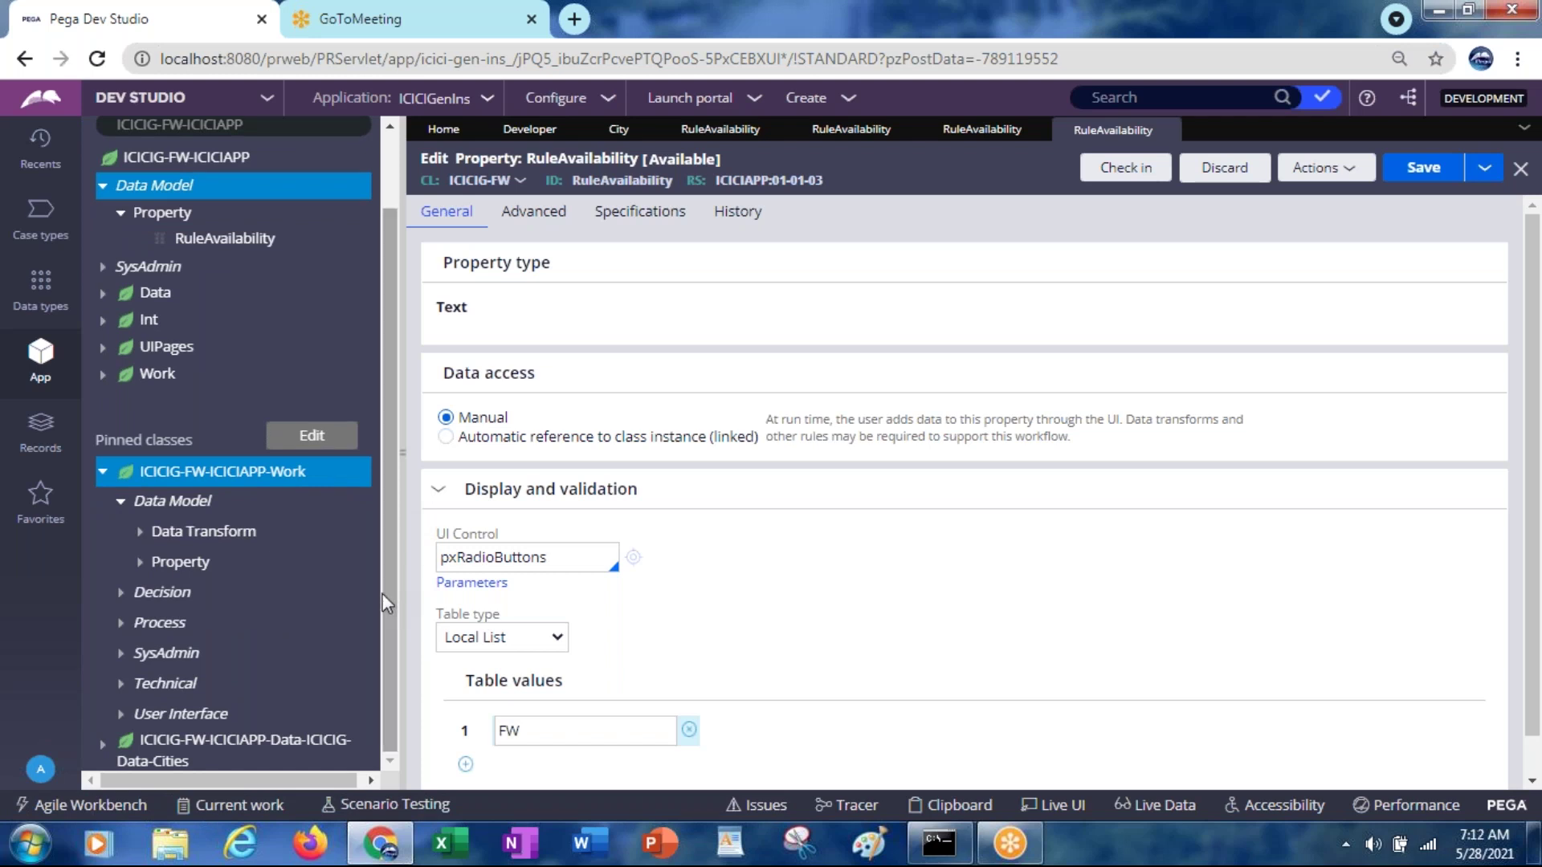
click(175, 719)
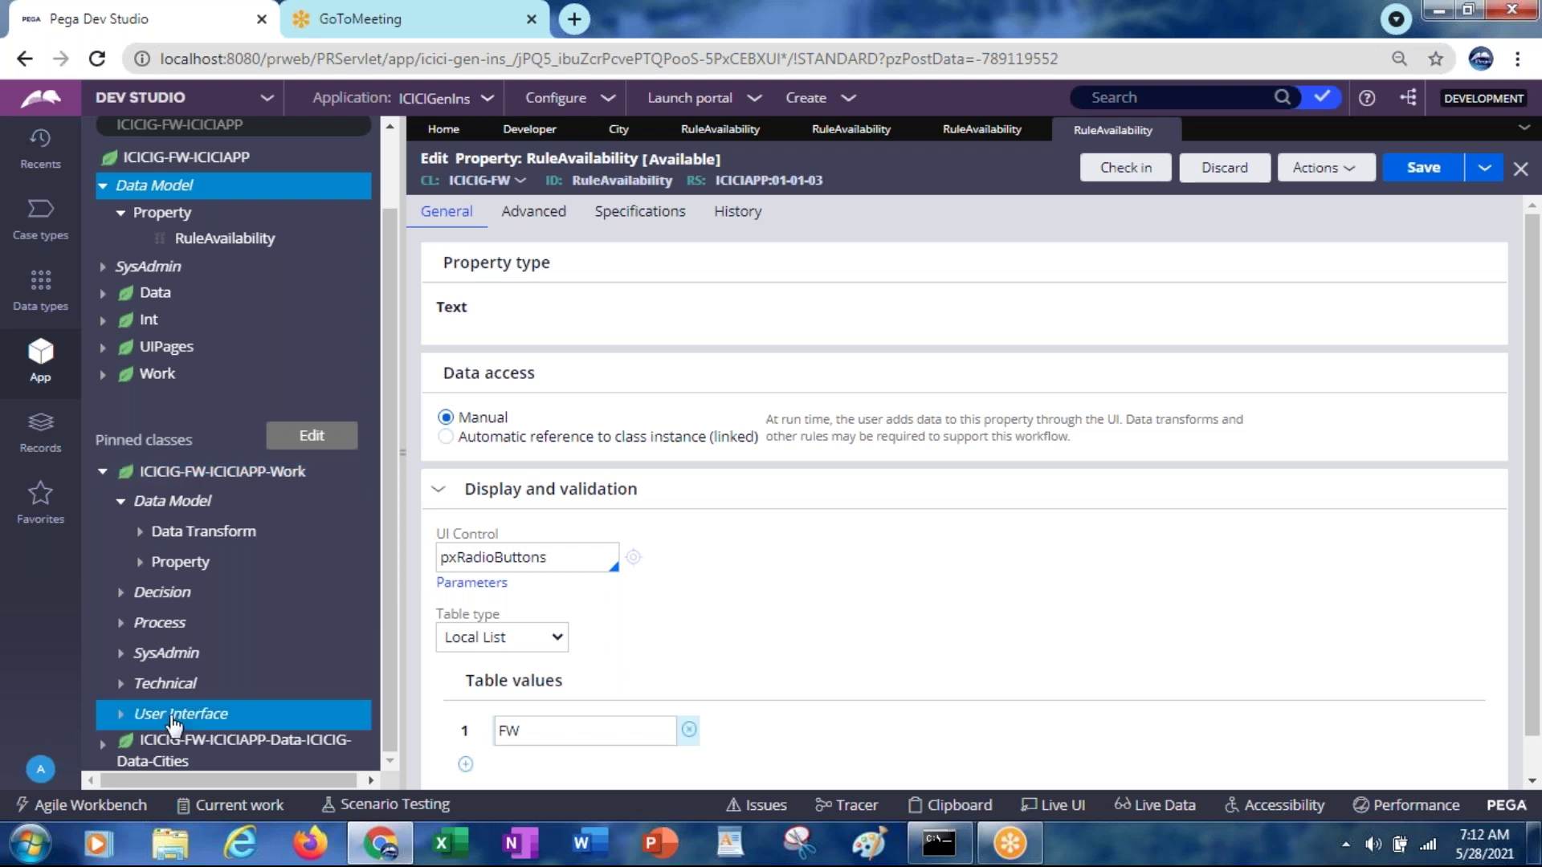
right_click(175, 718)
mouse_move(178, 747)
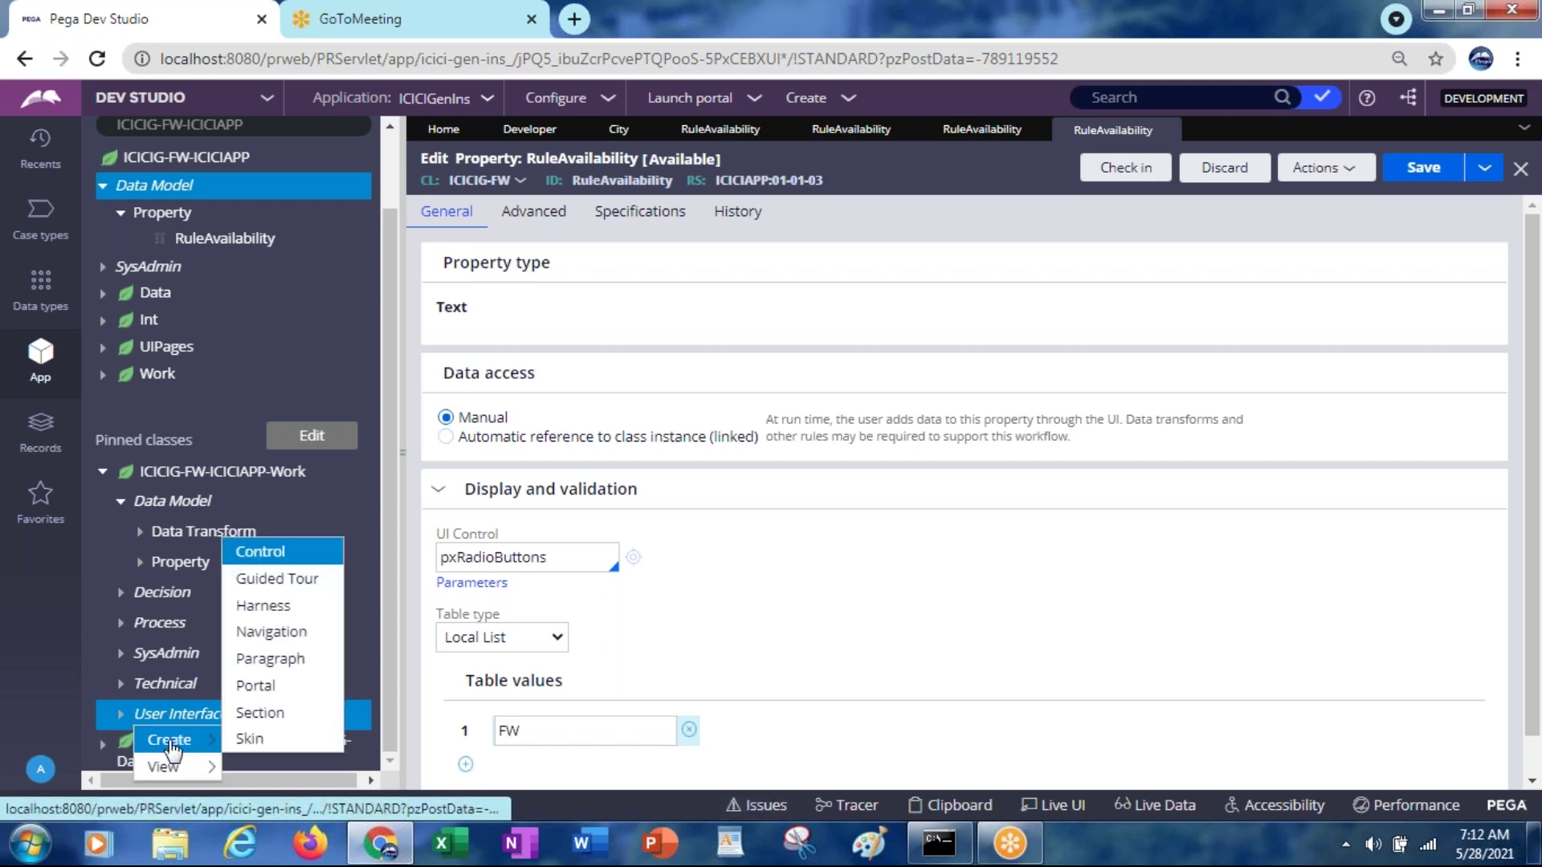
click(265, 713)
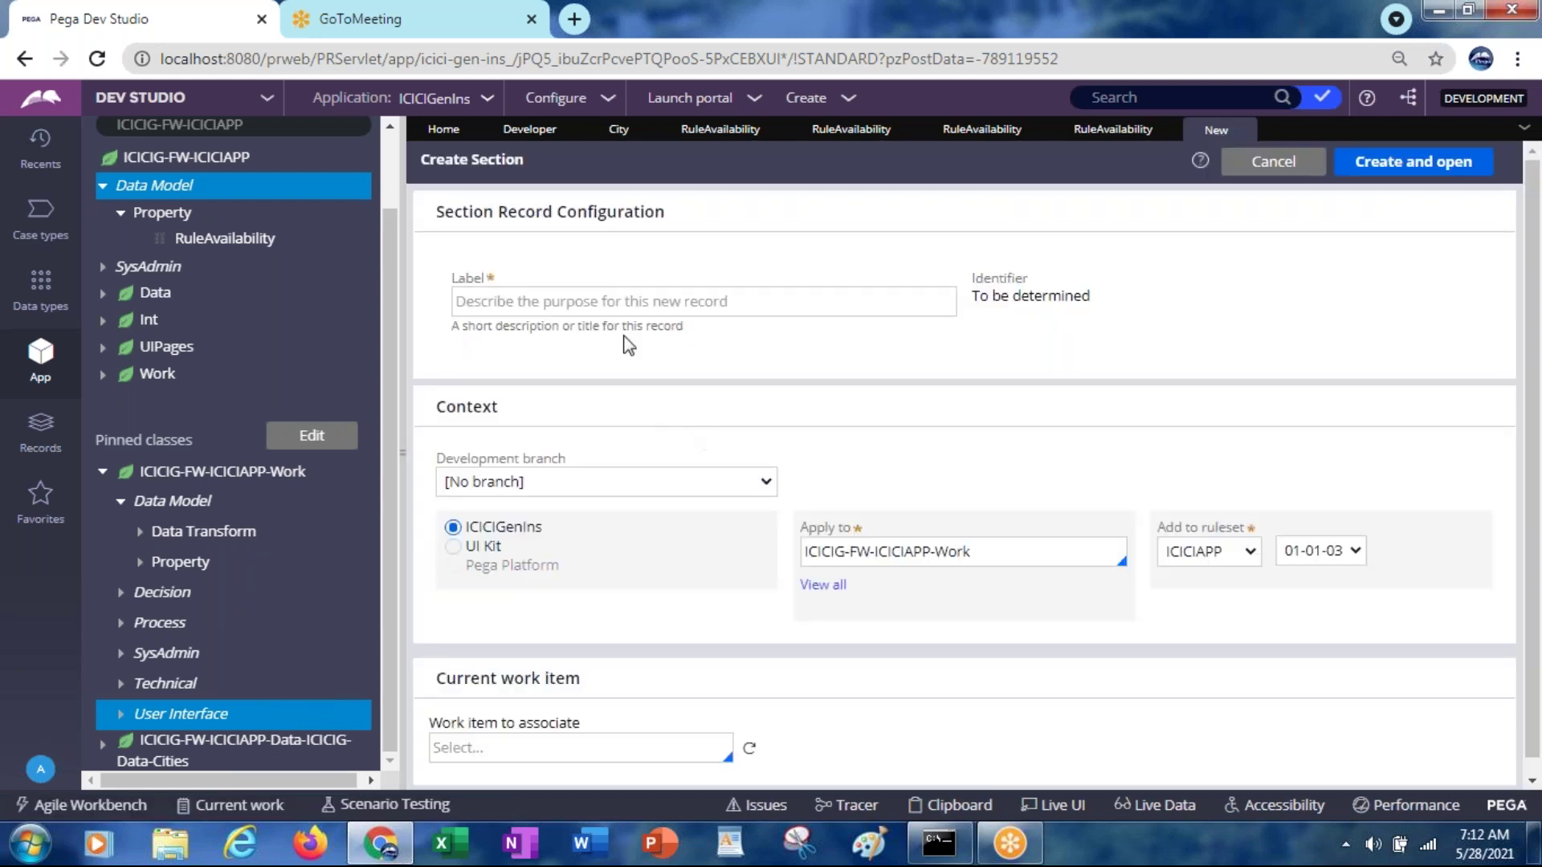
click(540, 298)
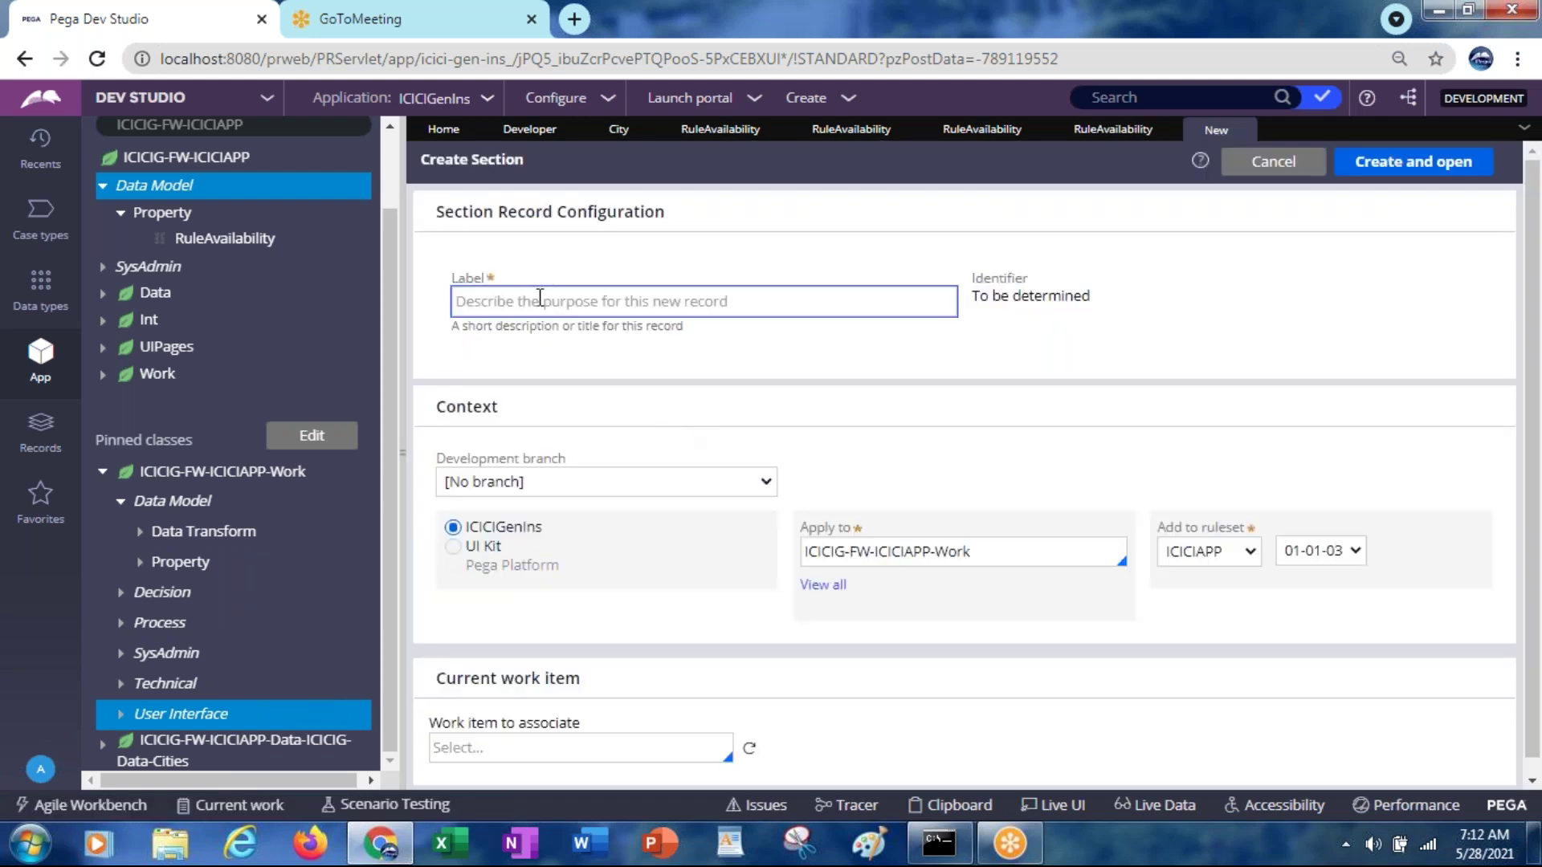
text(R)
key(BackSpace)
text(RuleAvai)
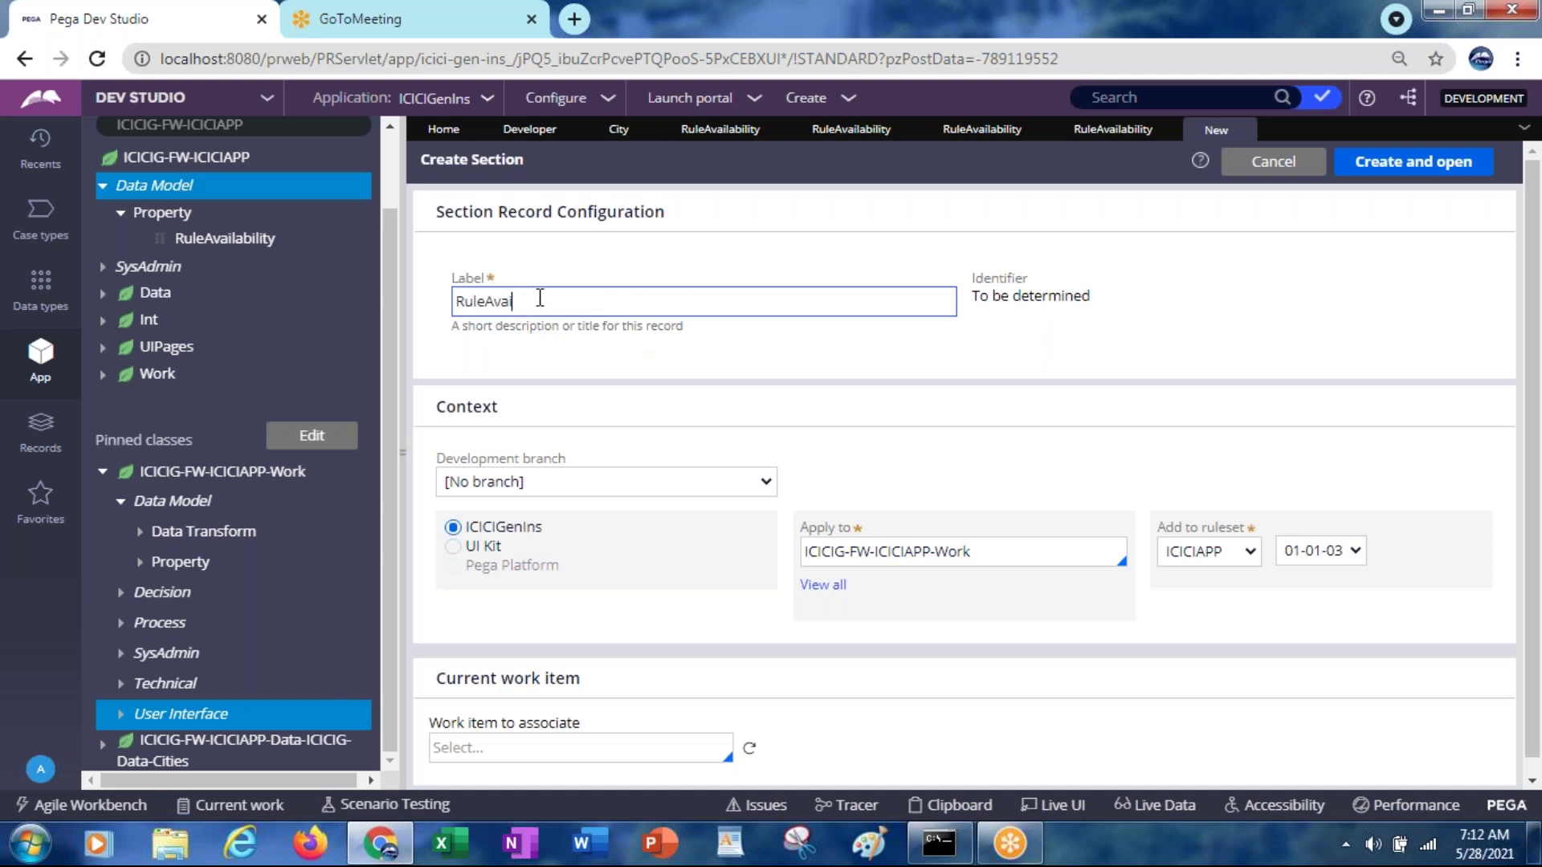
text(labilitySec)
key(Tab)
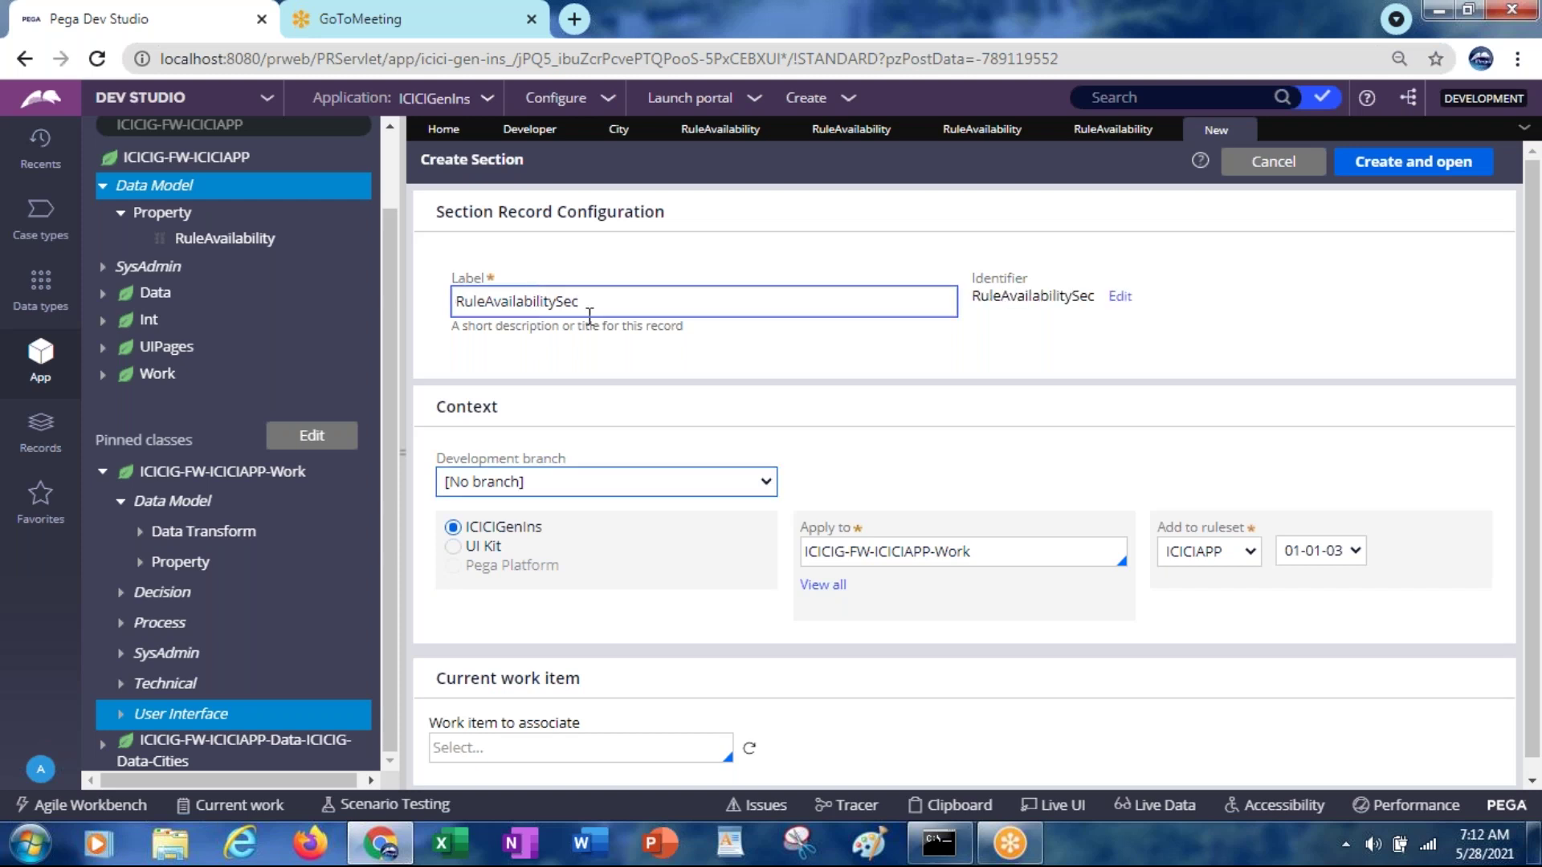
click(1412, 163)
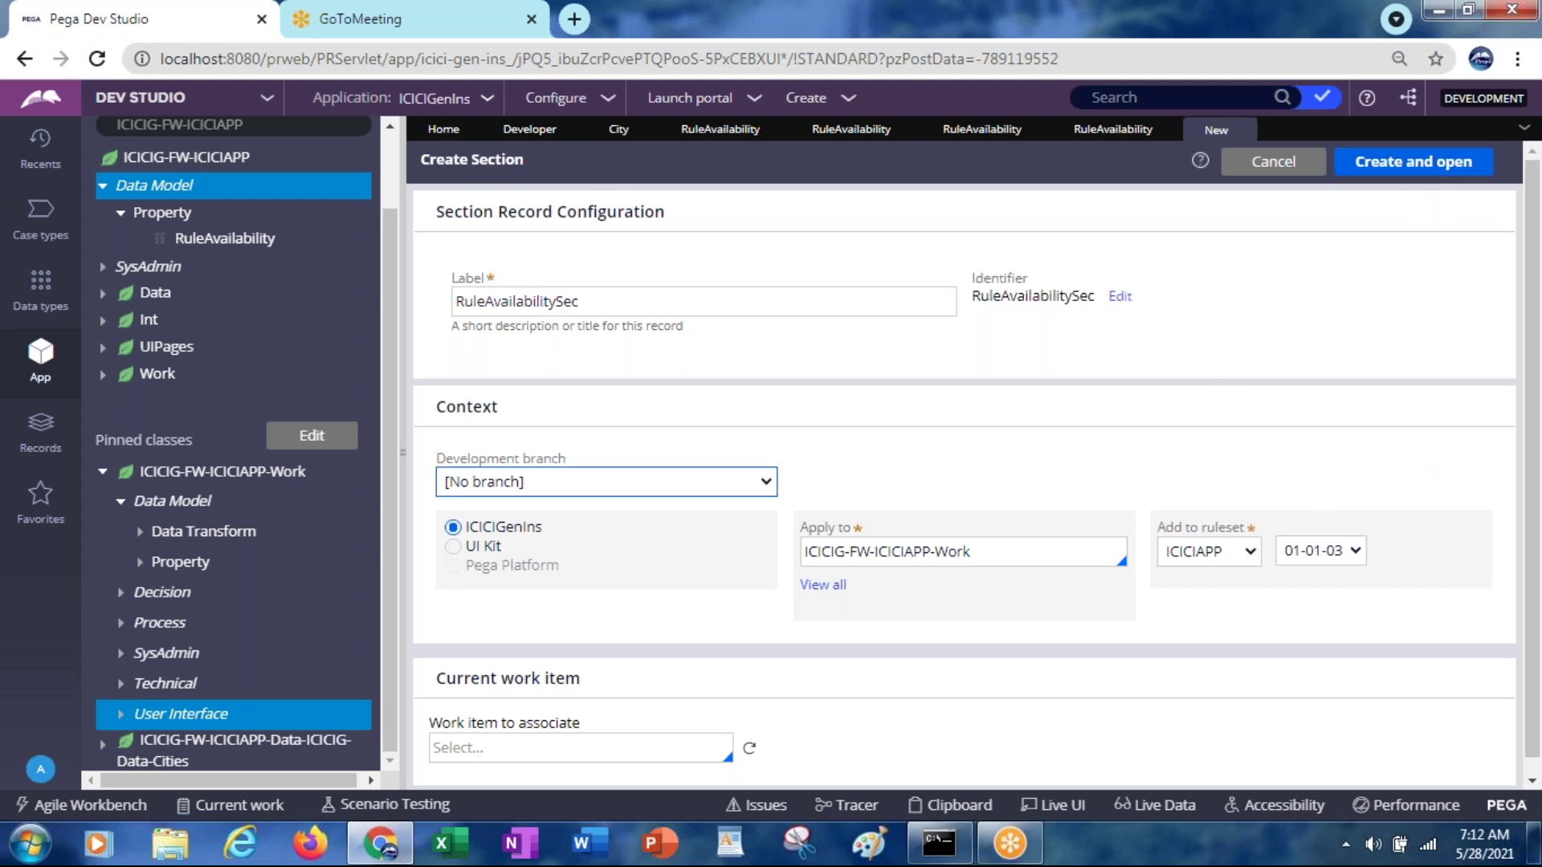
click(1361, 172)
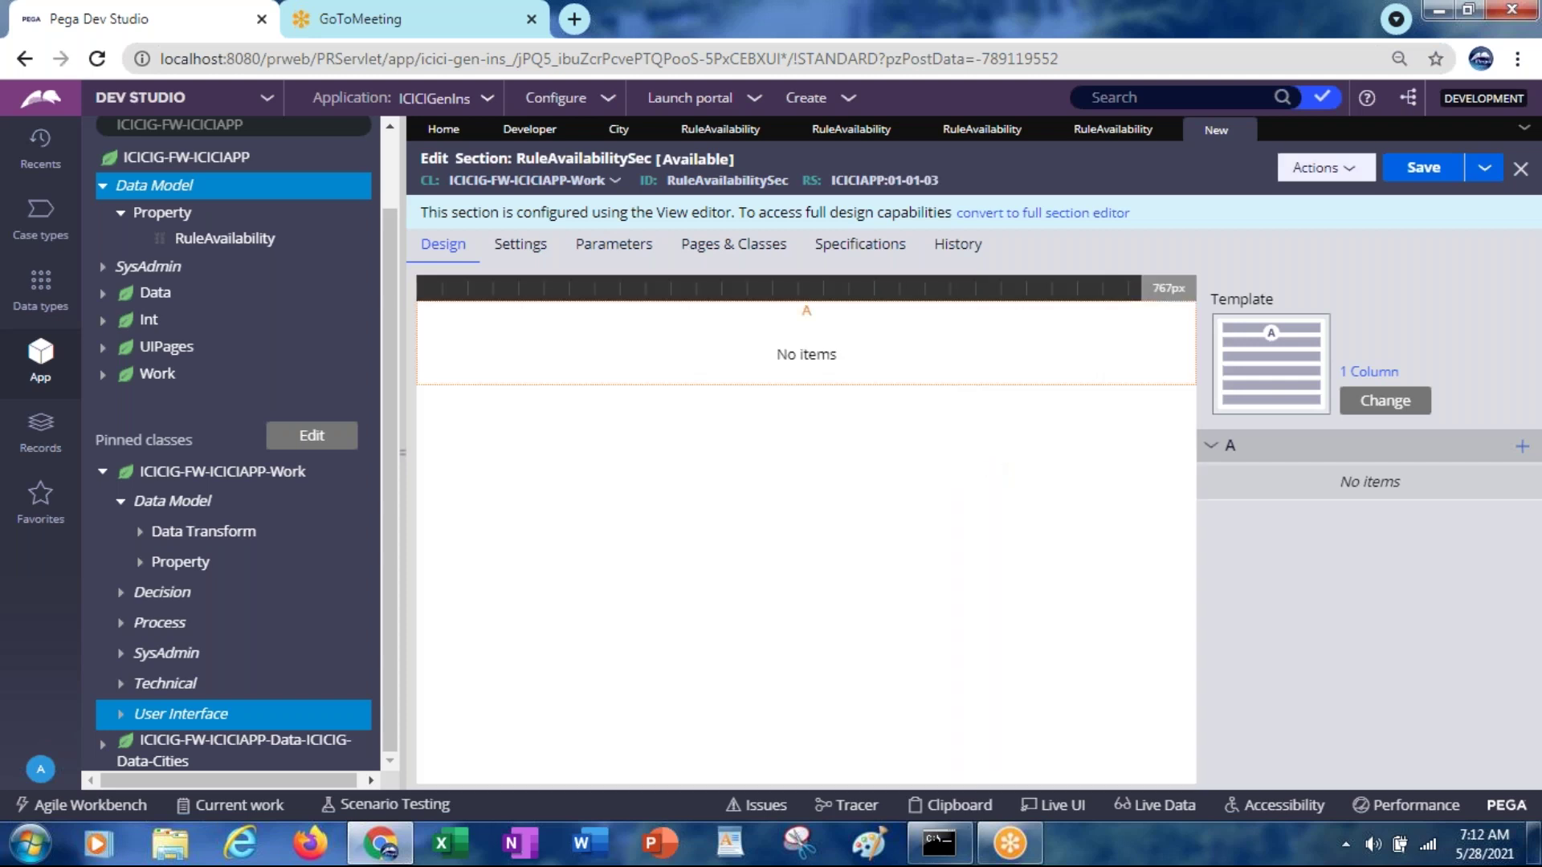
Convert RuleAvailabilitySec to the full section editor and add a Radio buttons control to its dynamic layout
click(1000, 213)
click(1227, 543)
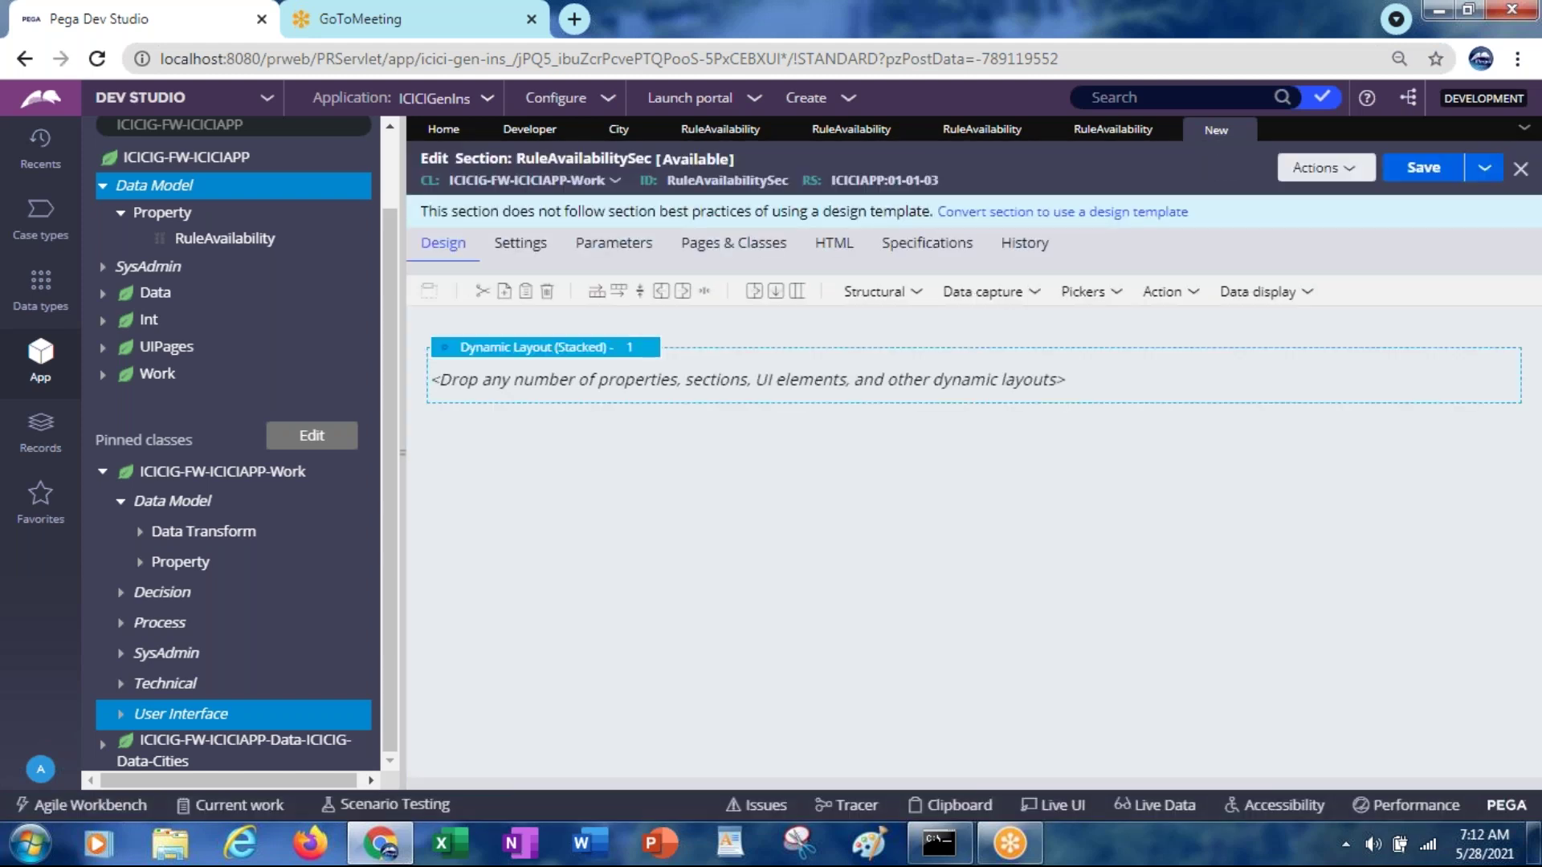
click(1035, 293)
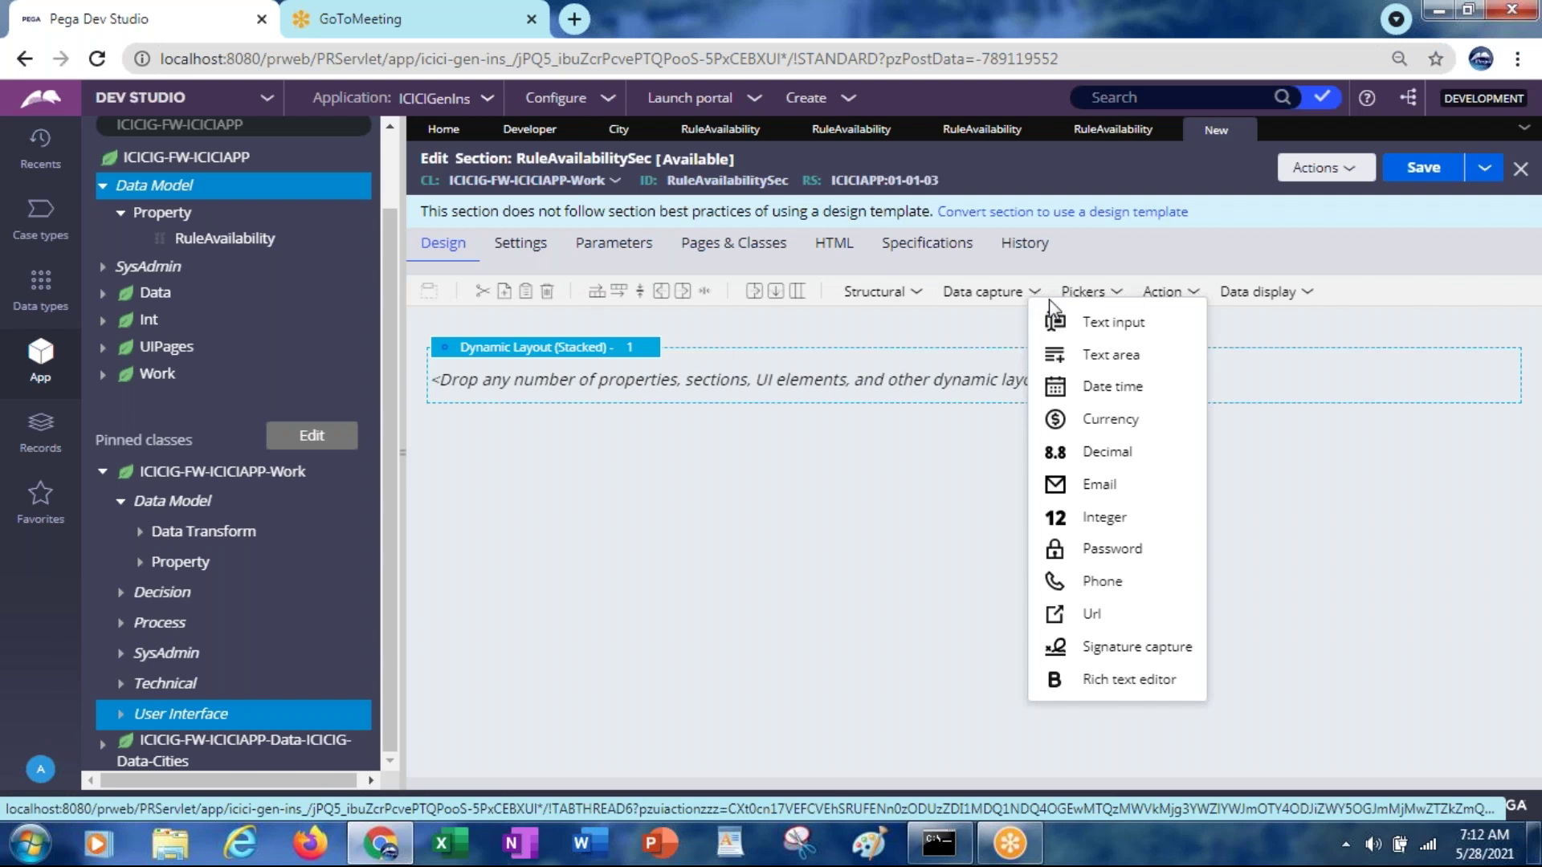
click(1118, 297)
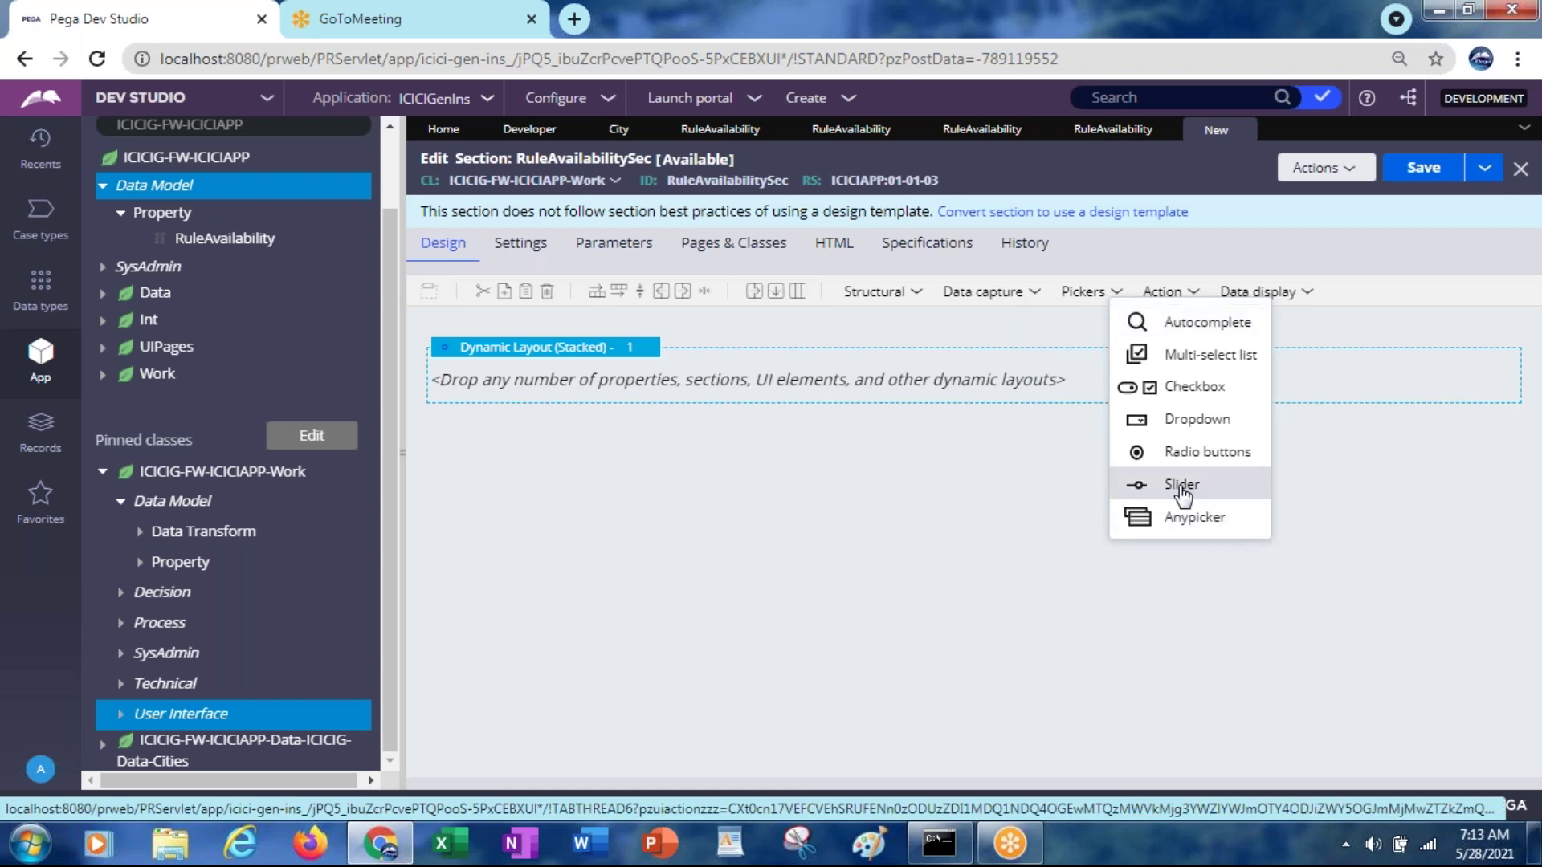
drag(1158, 458, 590, 377)
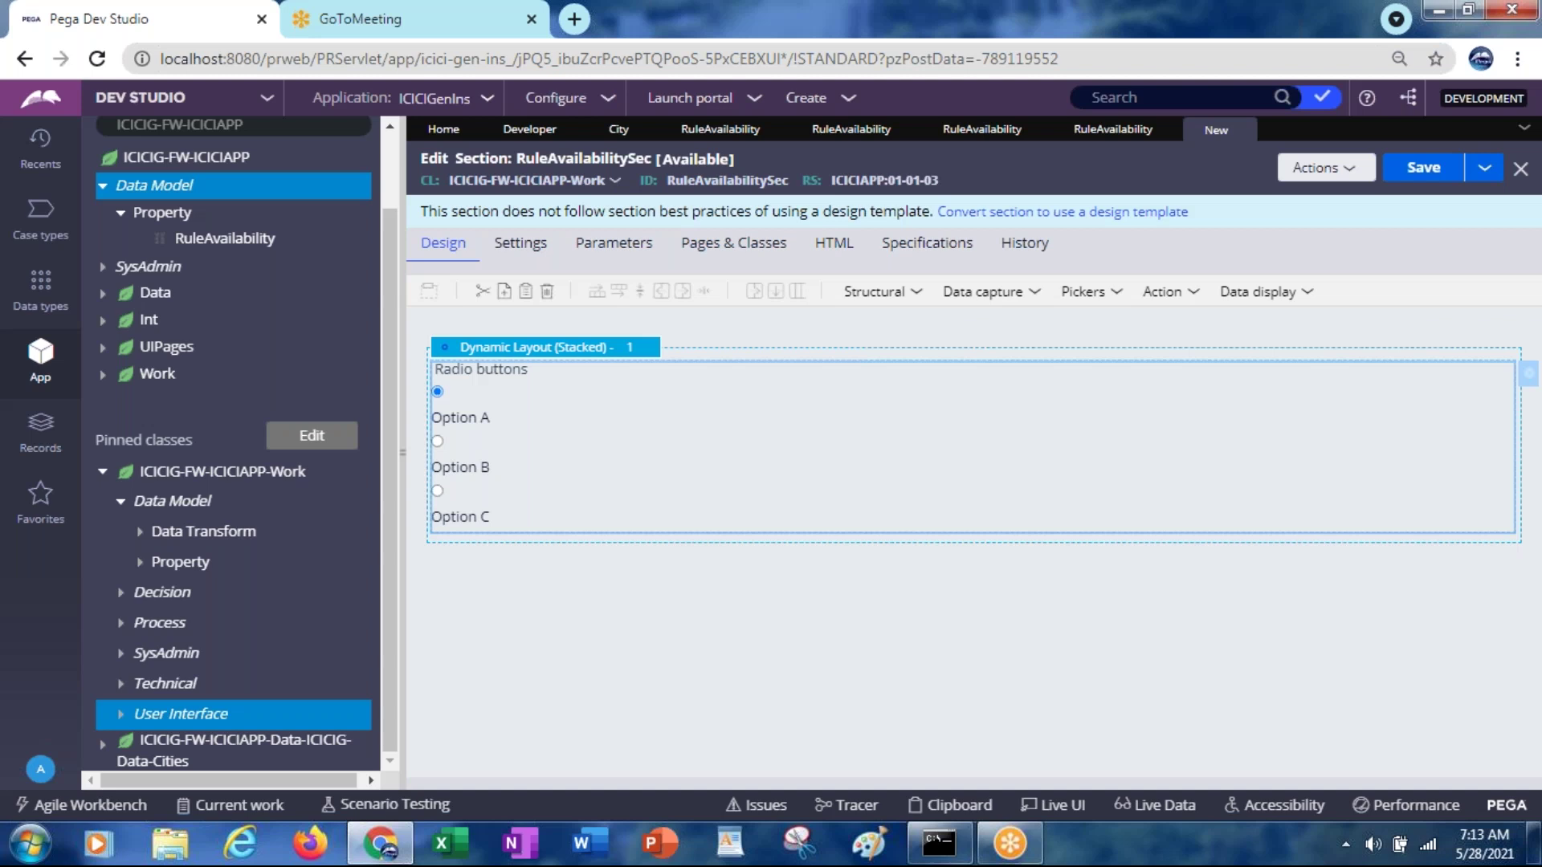
click(588, 351)
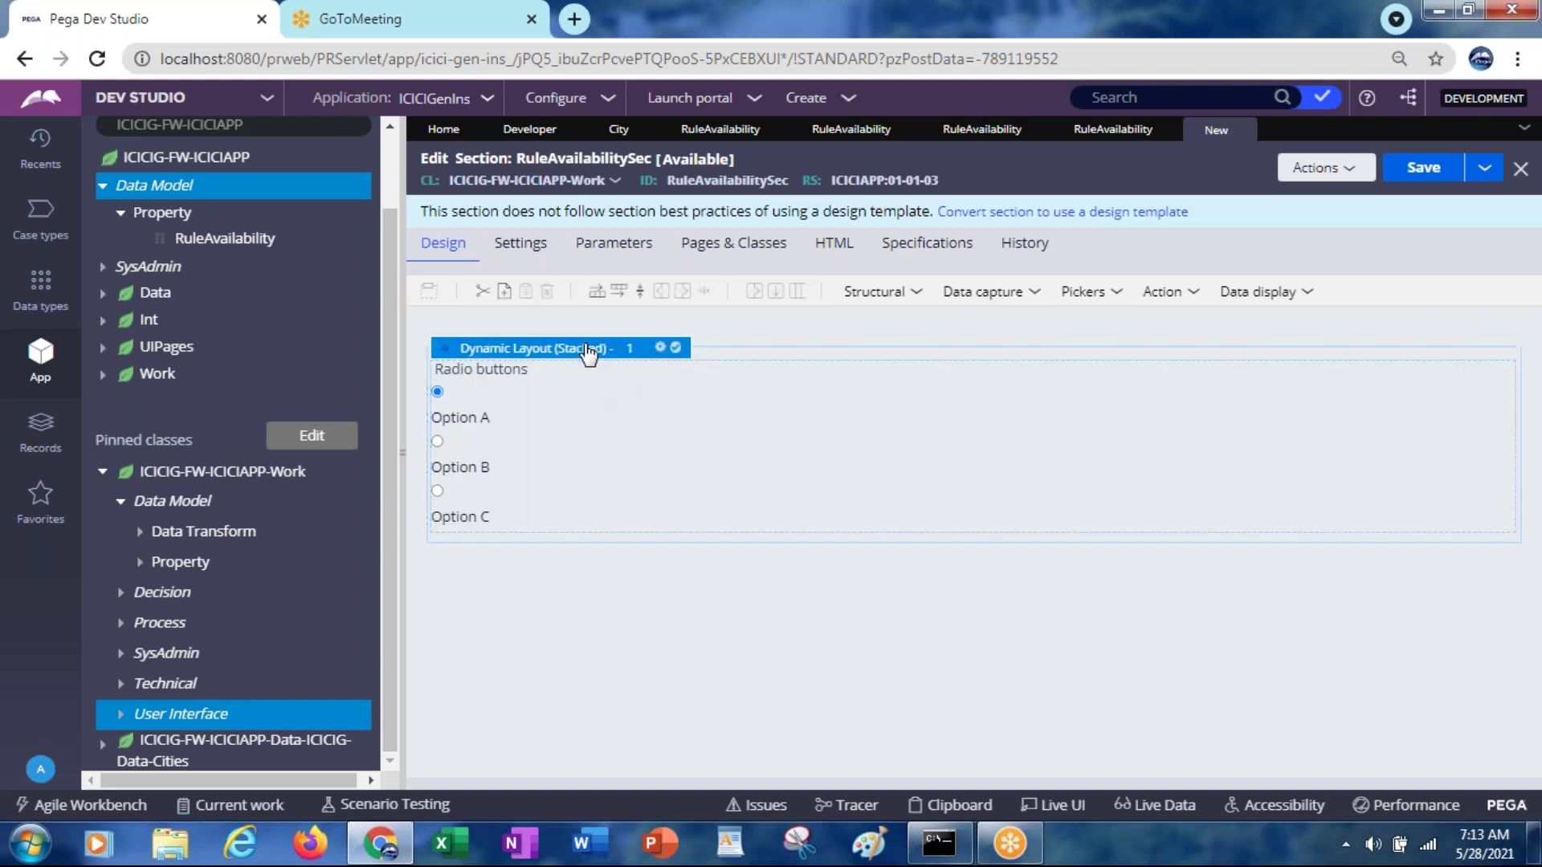
click(660, 348)
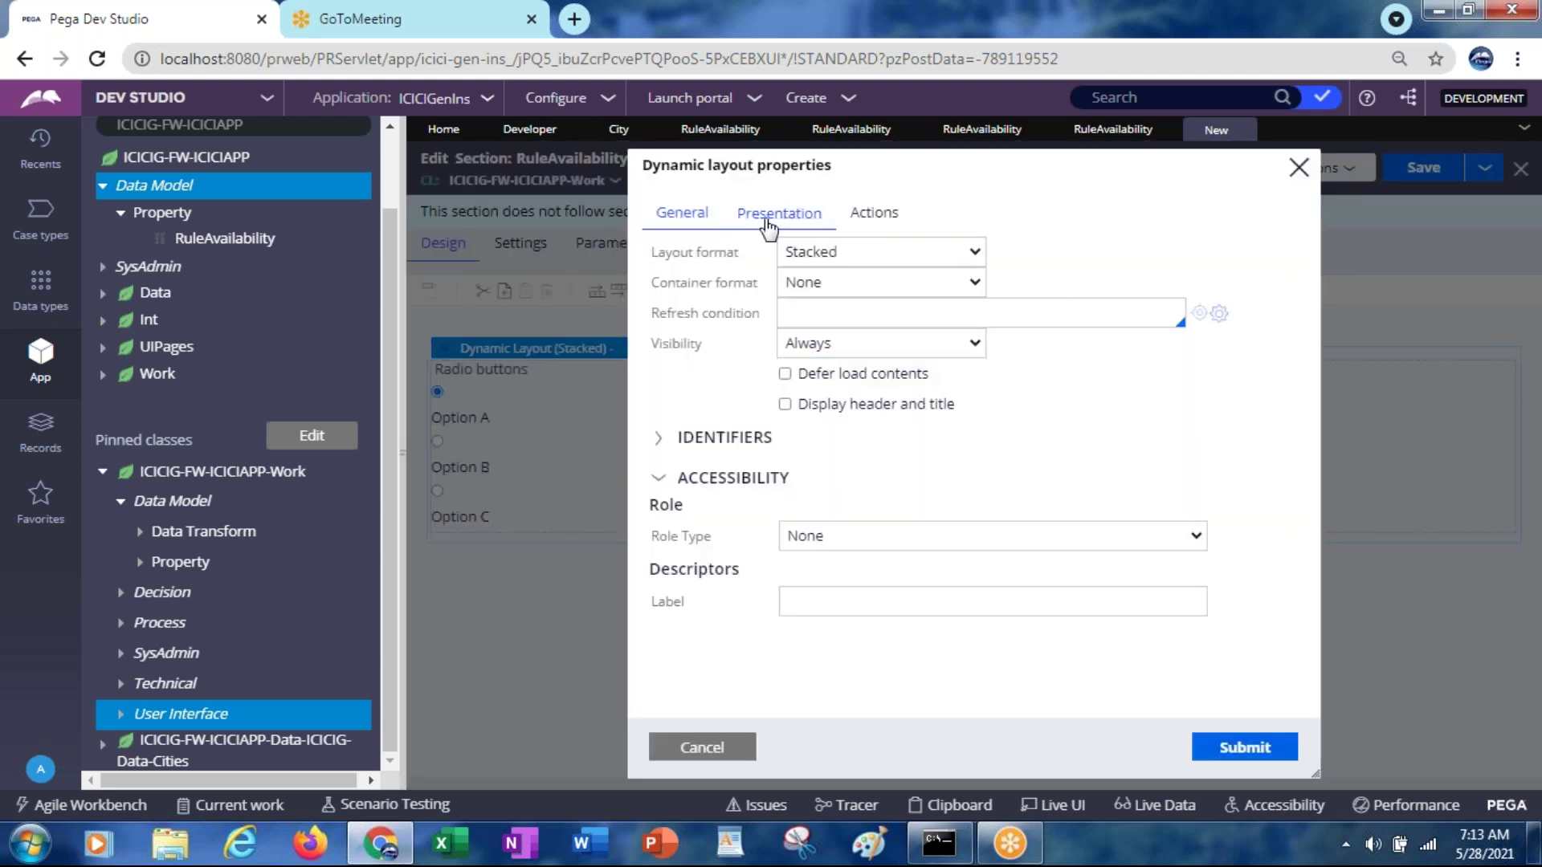
click(702, 747)
Bind the radio buttons control to the property .RuleAvailability and save the section
click(474, 424)
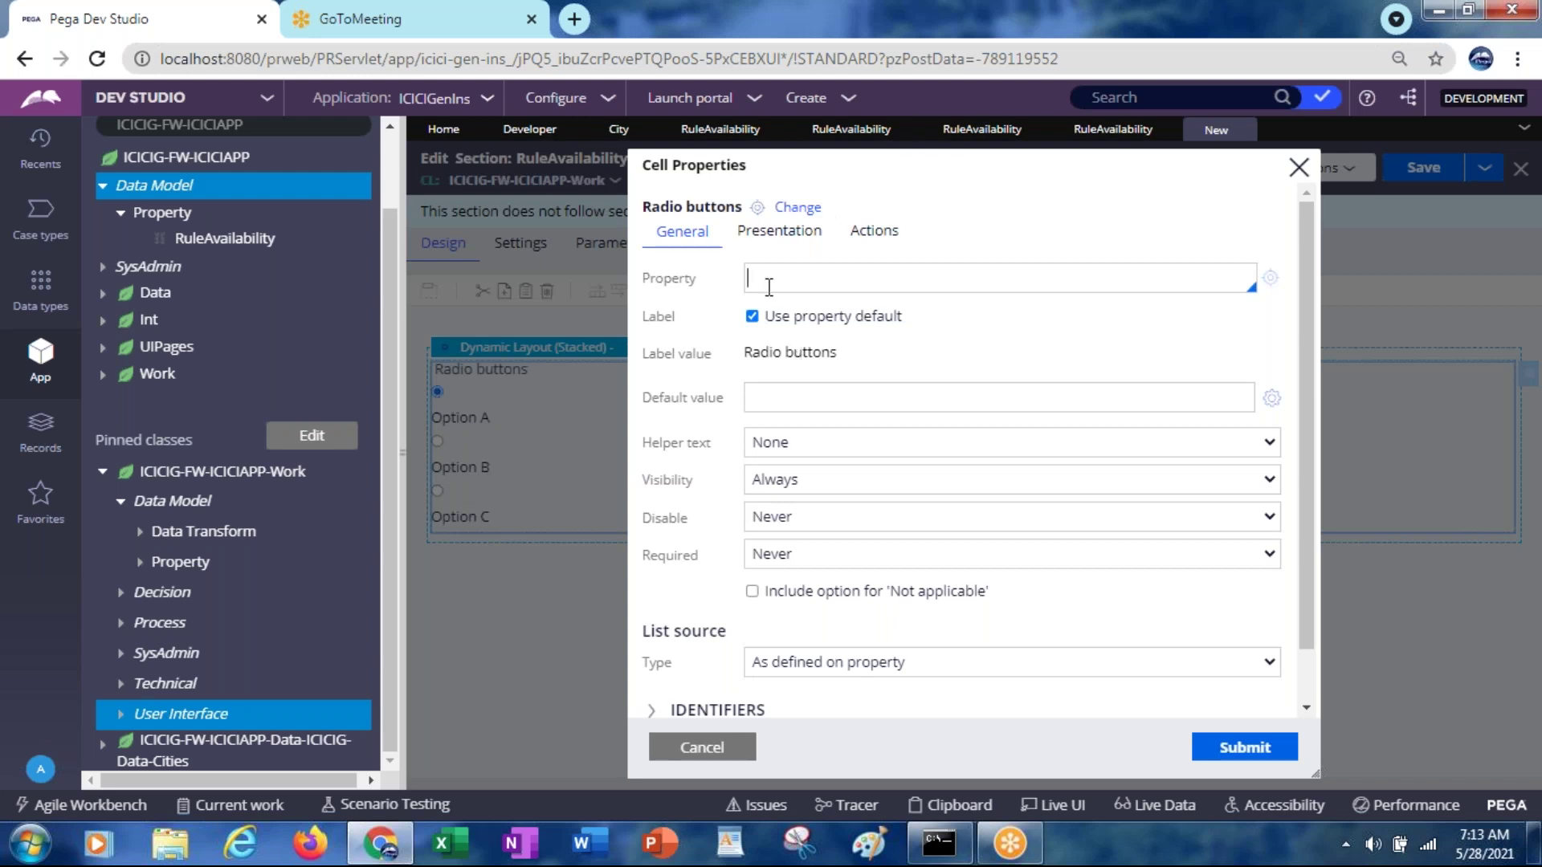
text(.ruleava)
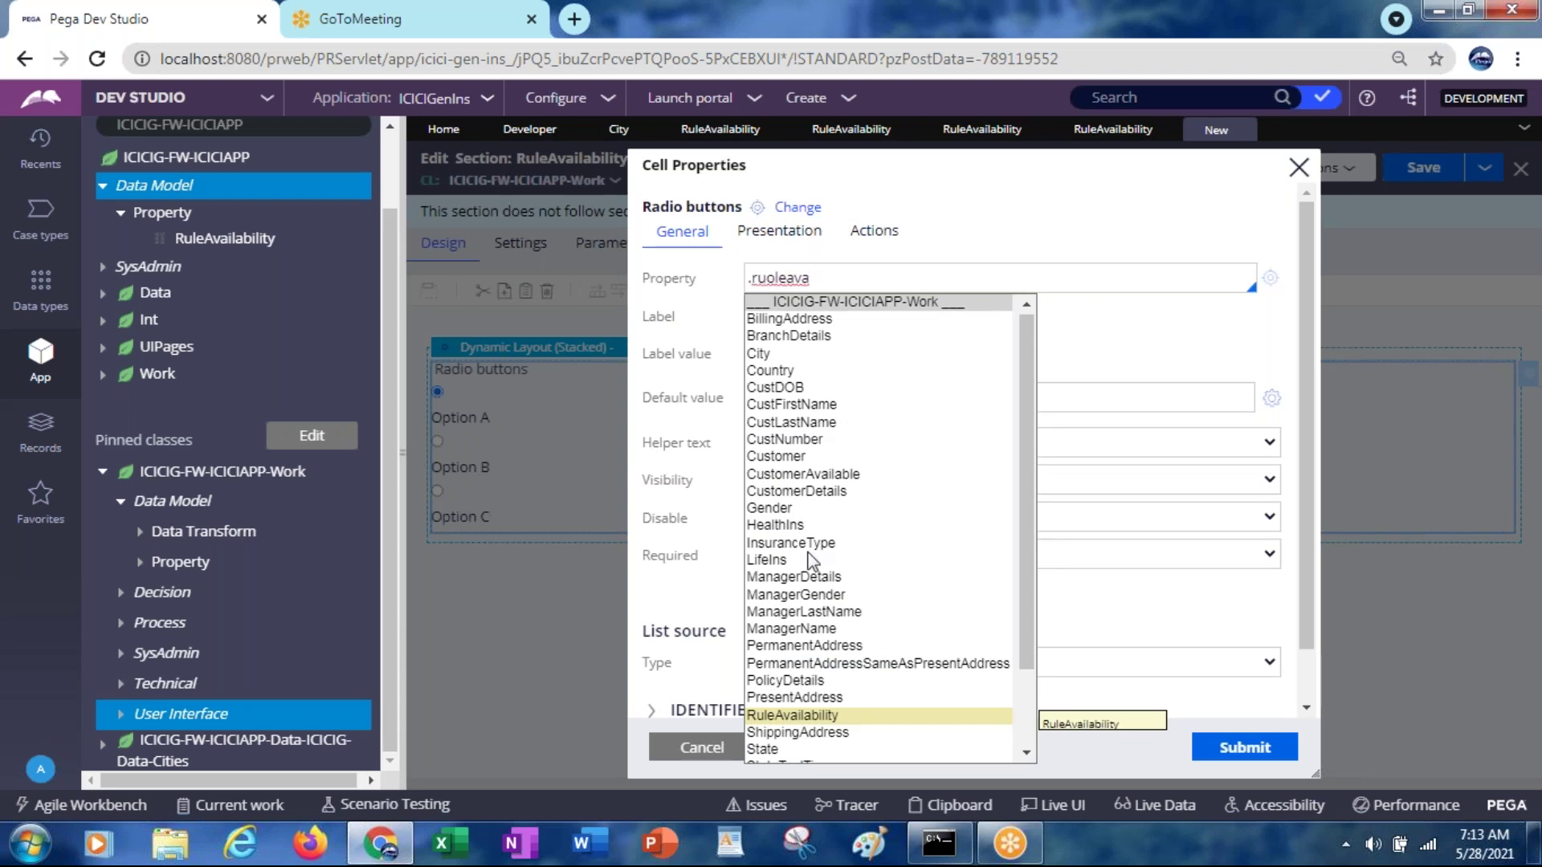
click(783, 715)
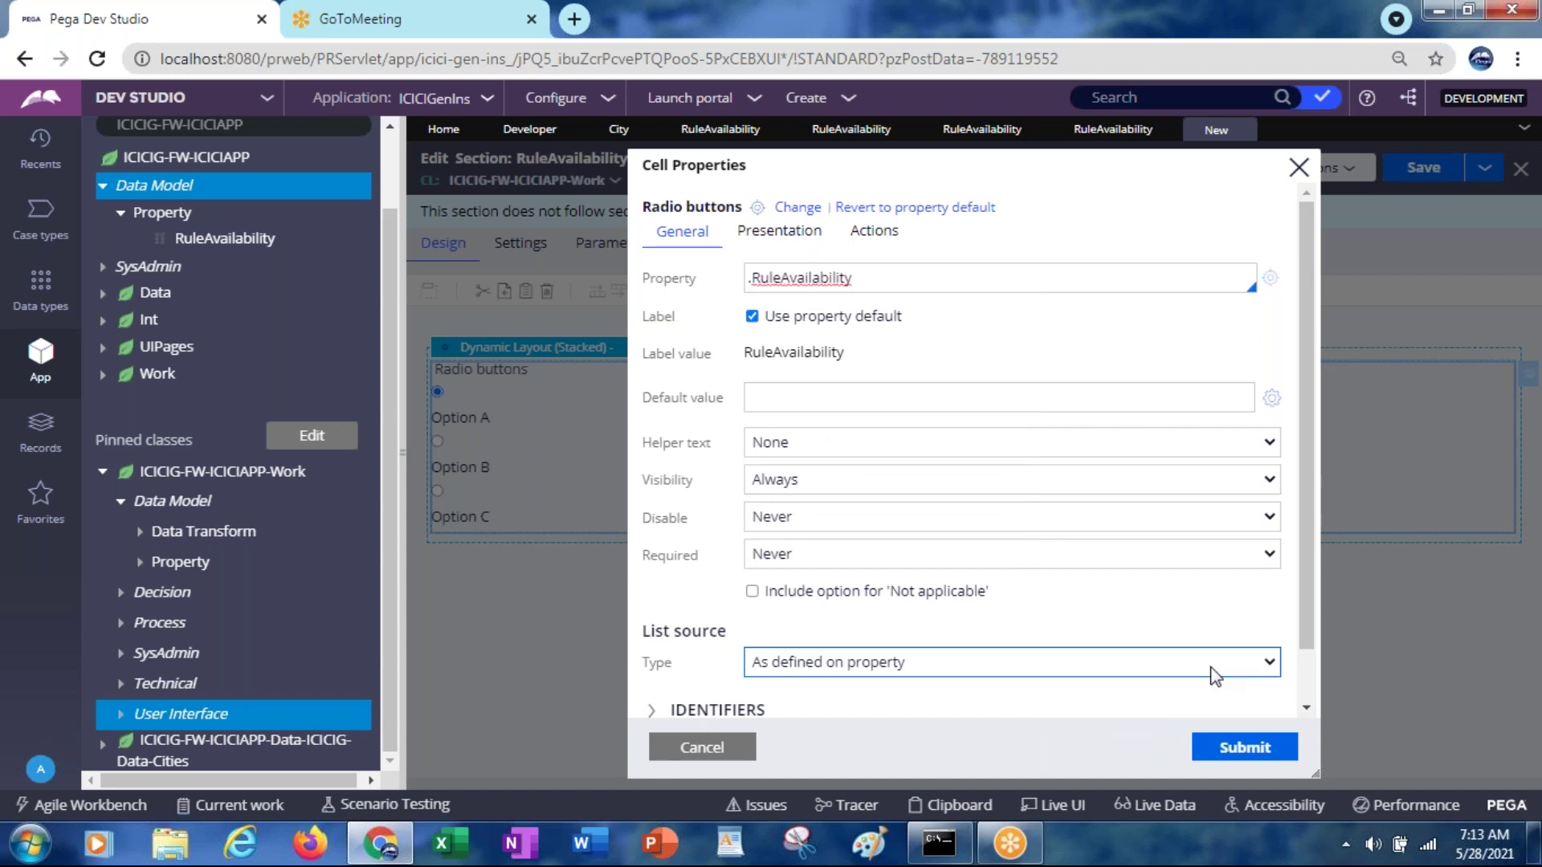
click(1231, 751)
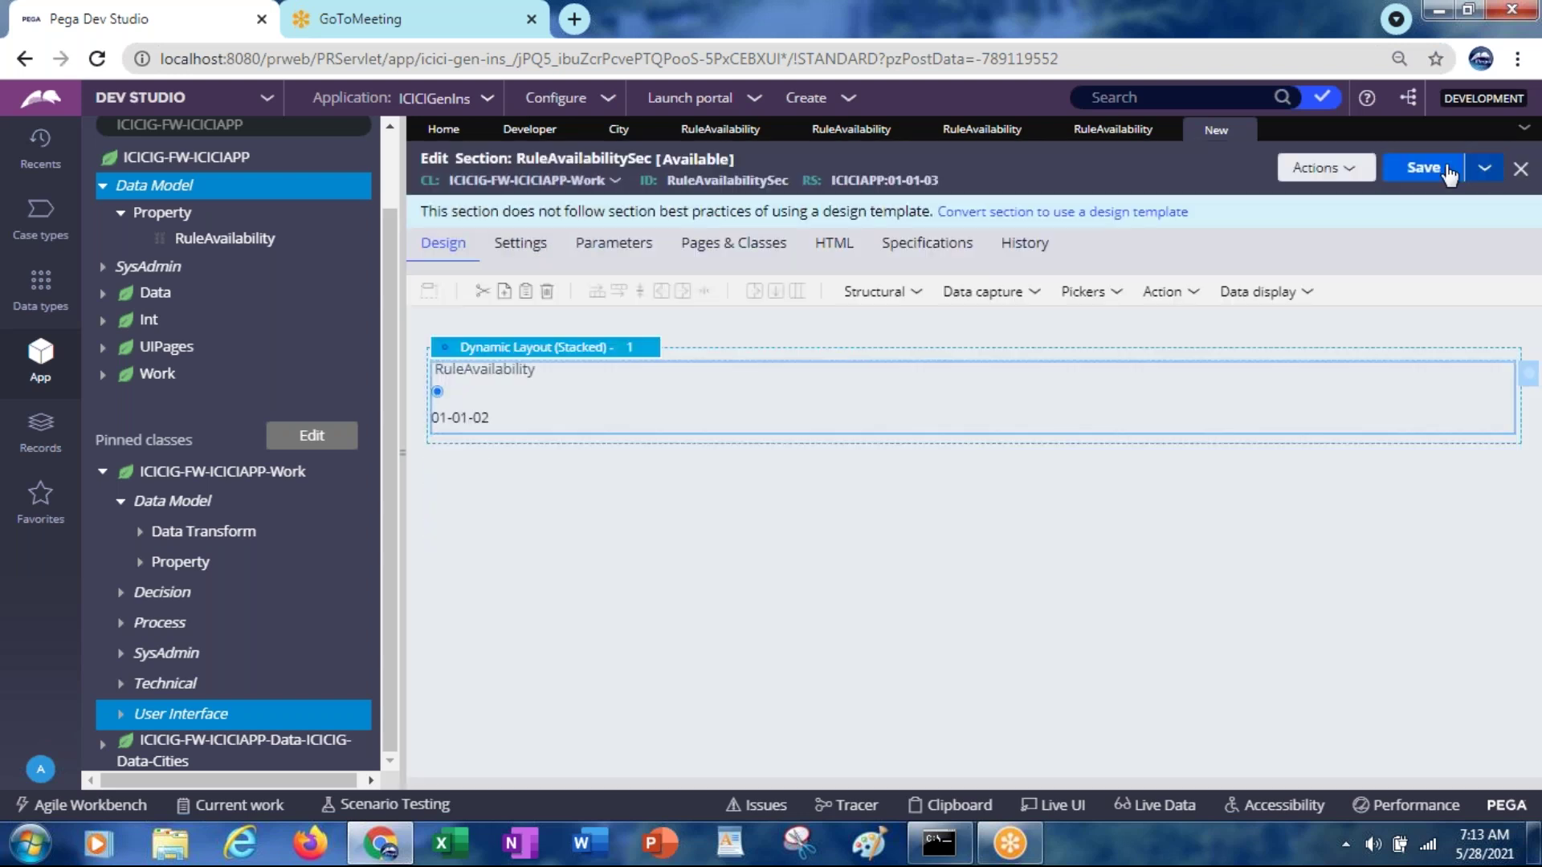
click(1414, 173)
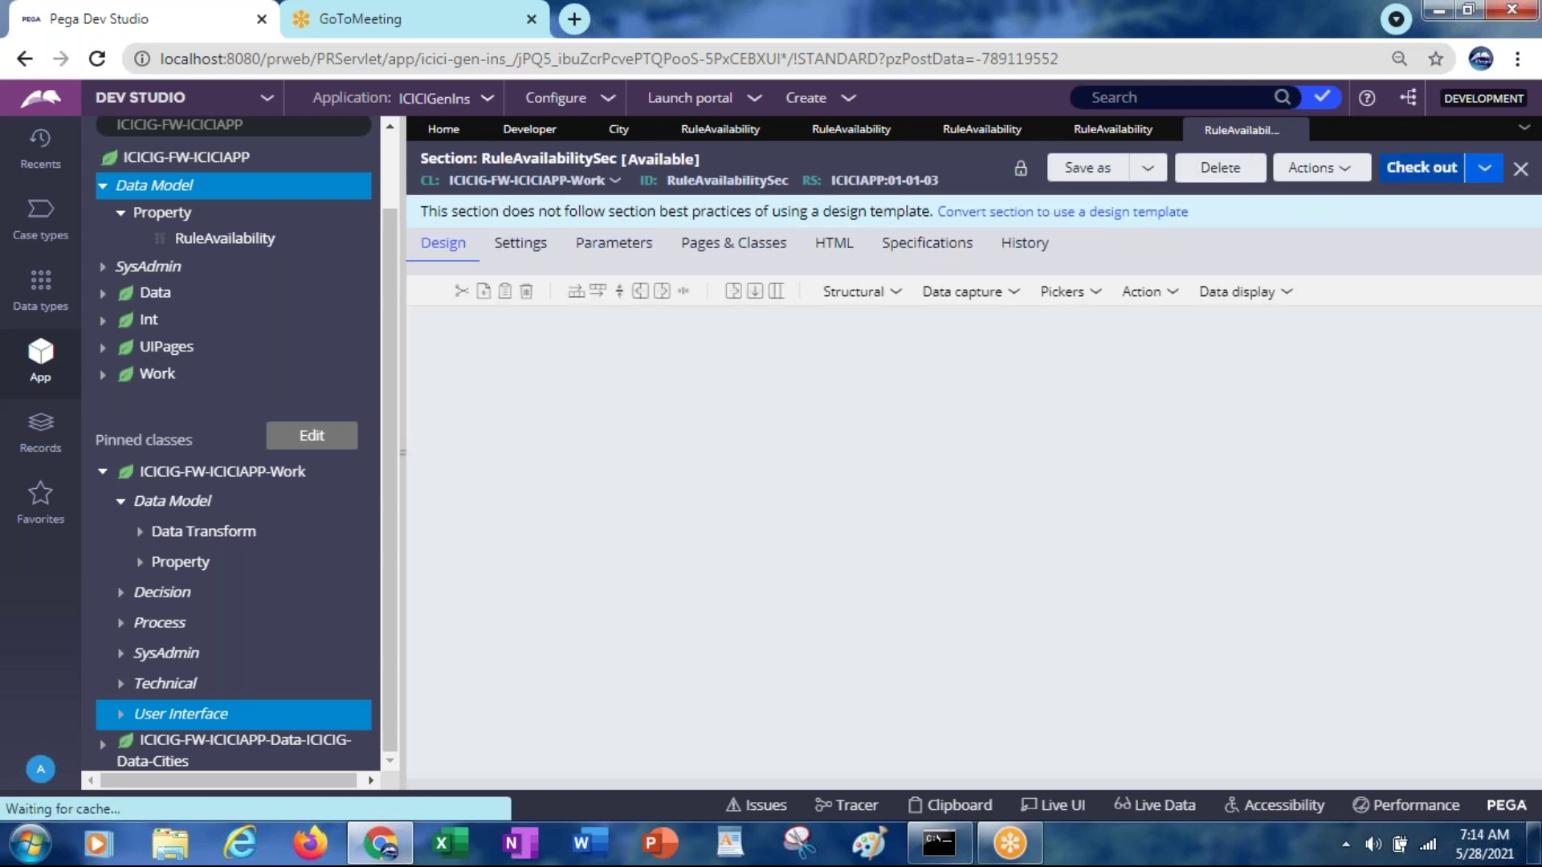
Run RuleAvailabilitySec with the empty test page, check the rendered RuleAvailability option, and close the preview and test windows
click(1326, 183)
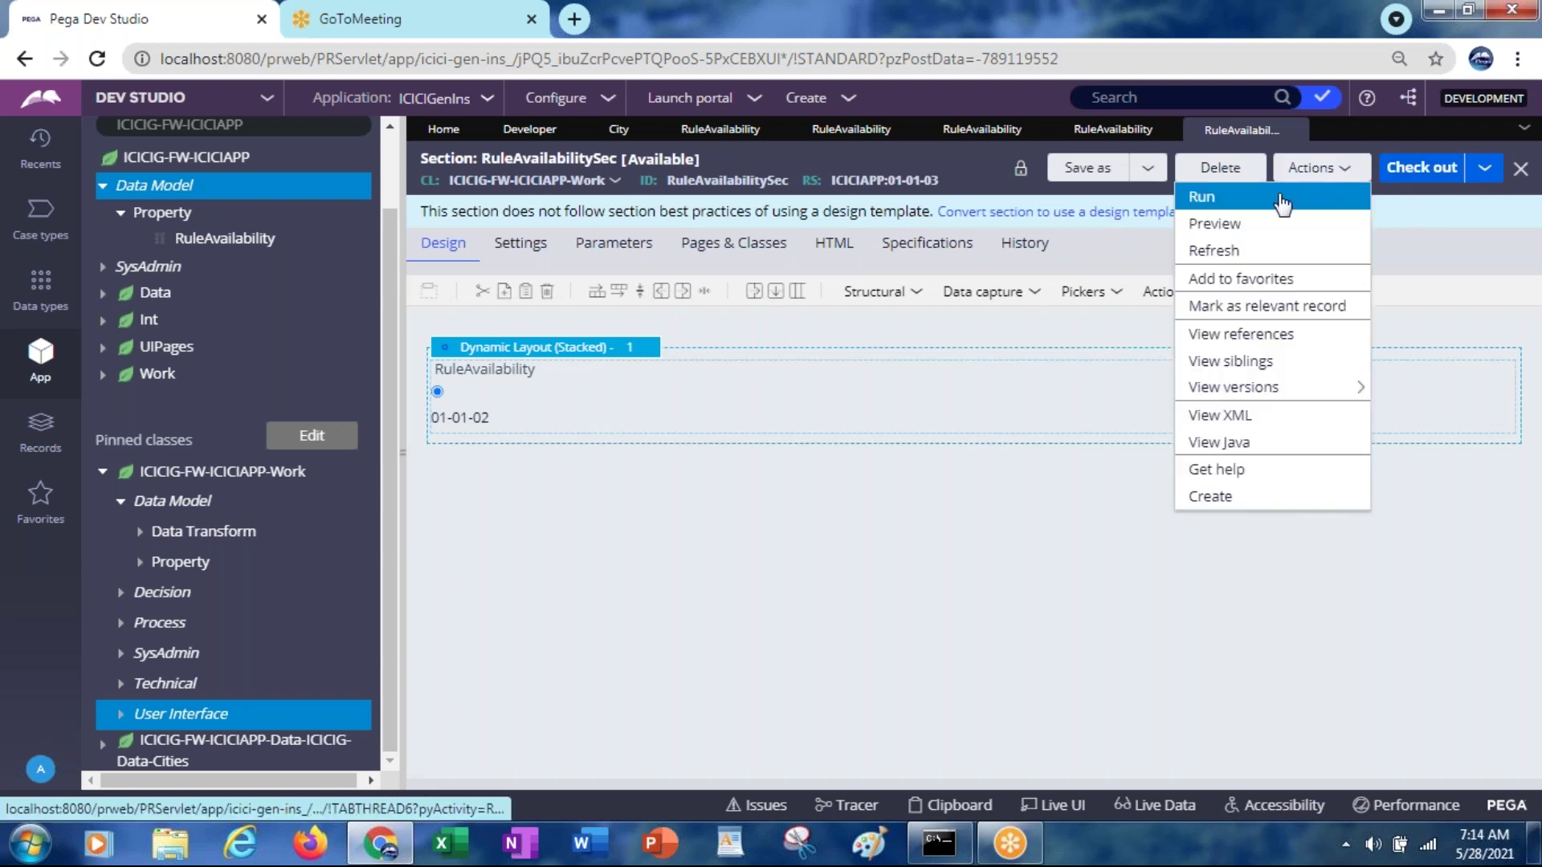
click(1203, 196)
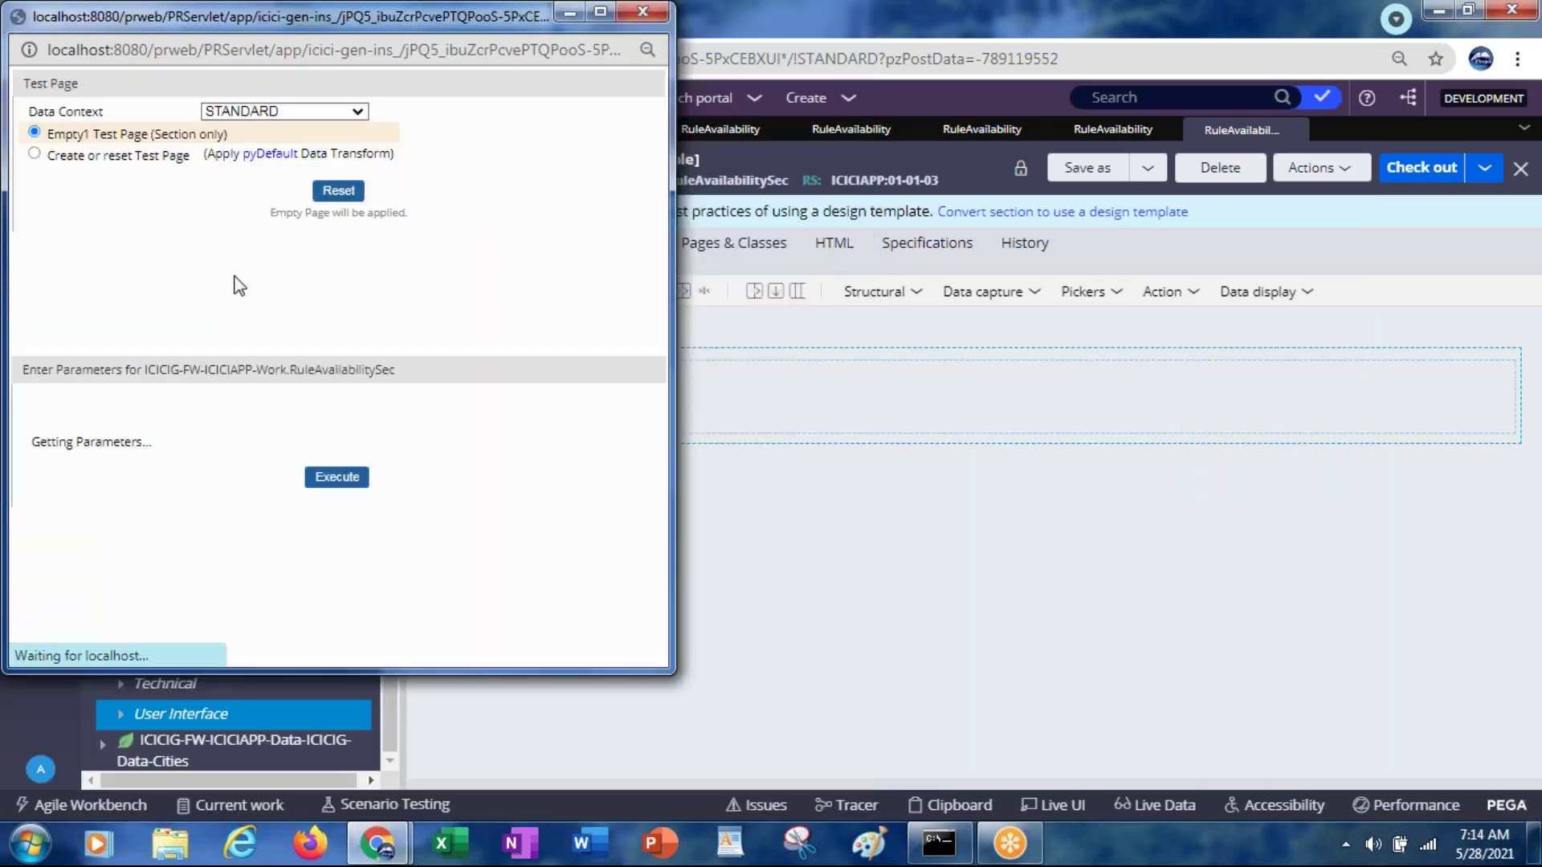
click(336, 478)
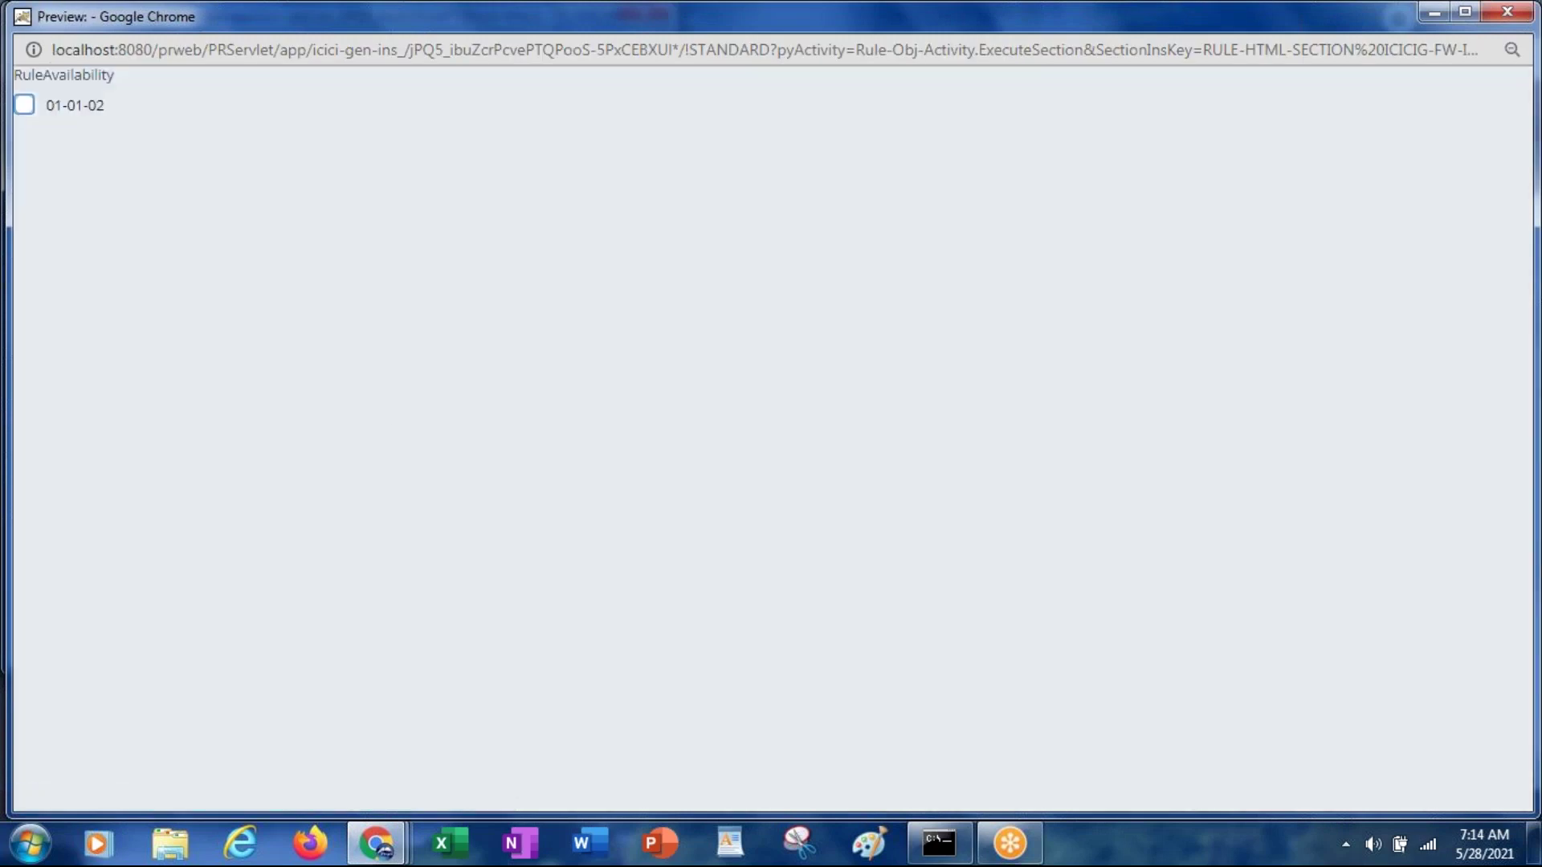
drag(262, 32, 203, 193)
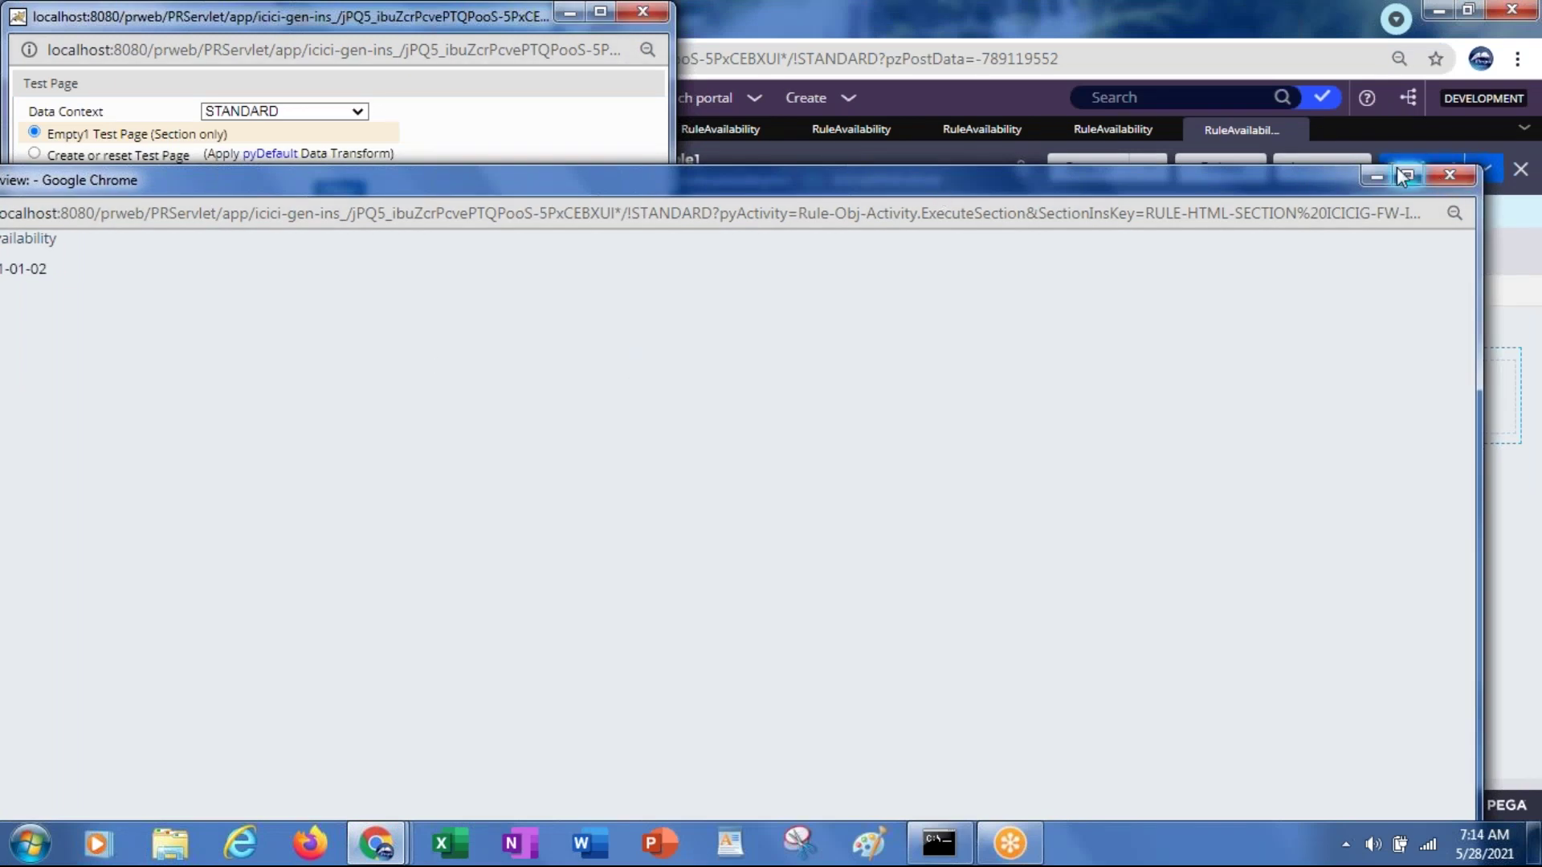
click(1451, 176)
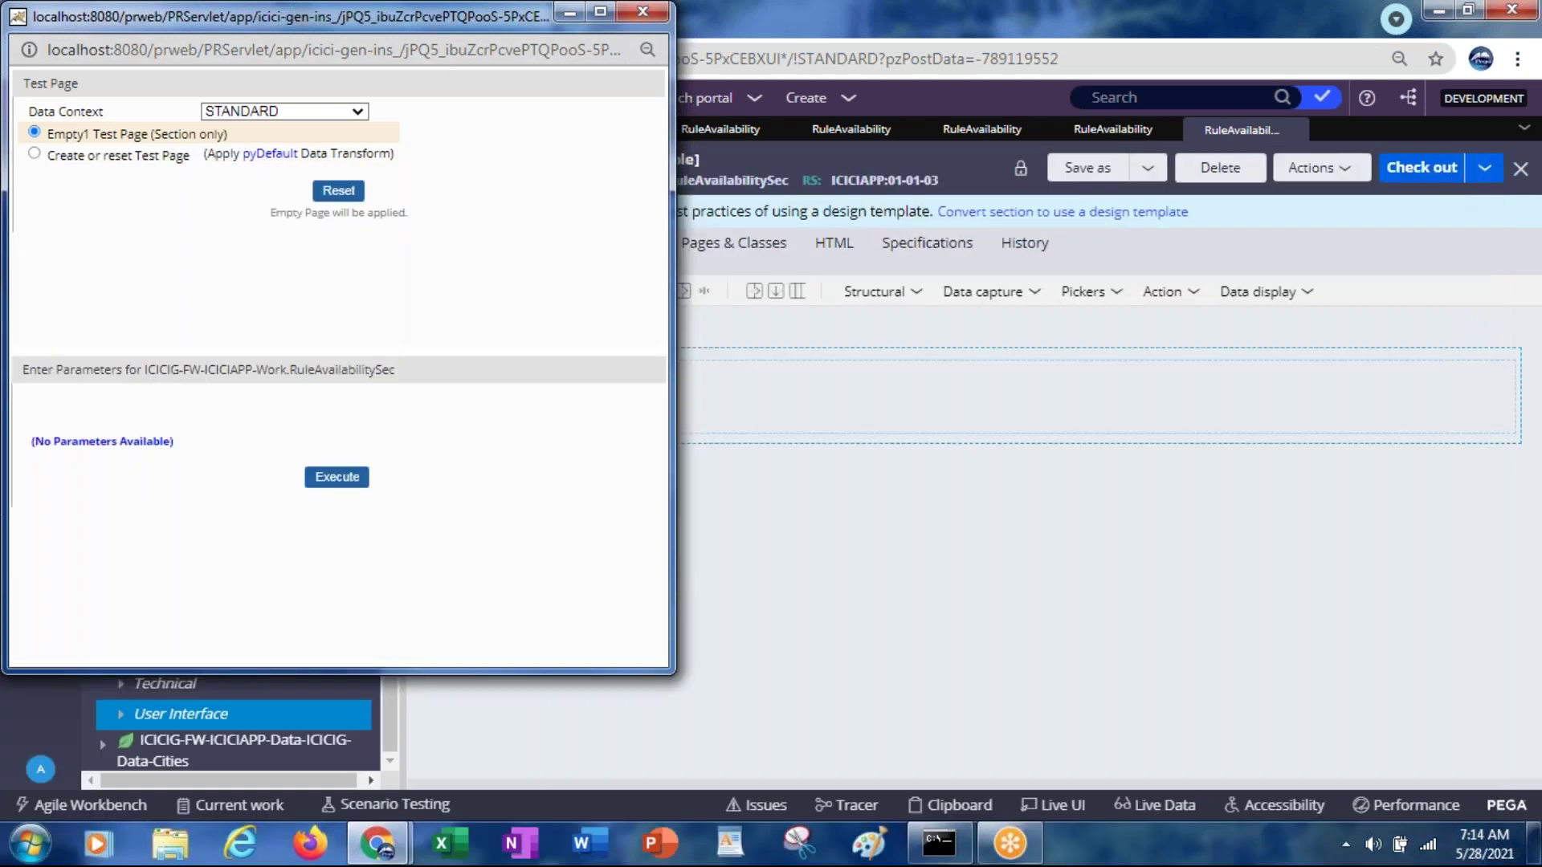
drag(296, 13, 330, 203)
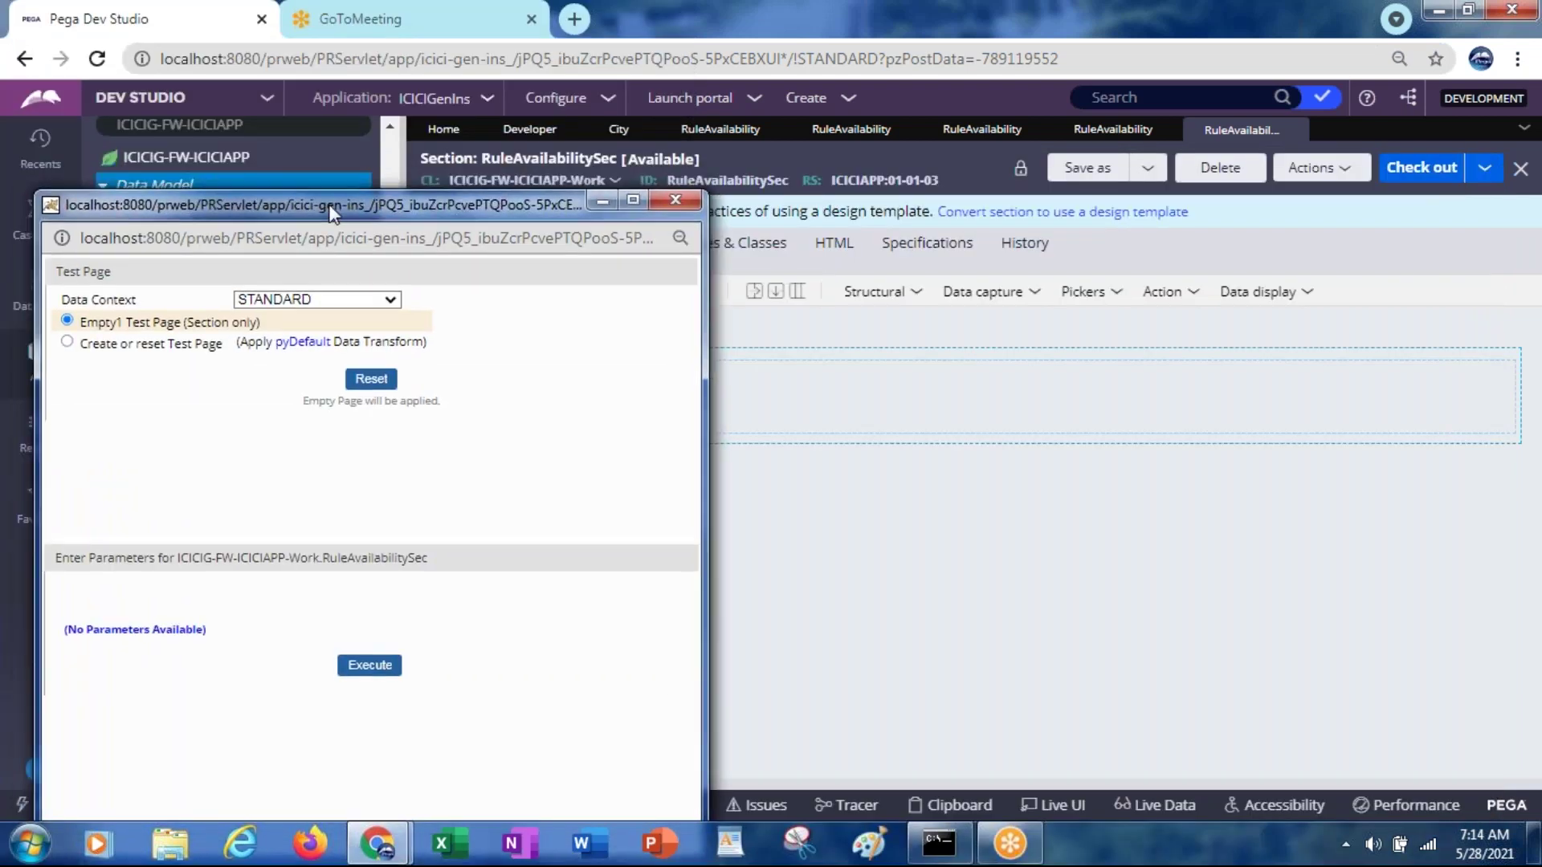
click(673, 200)
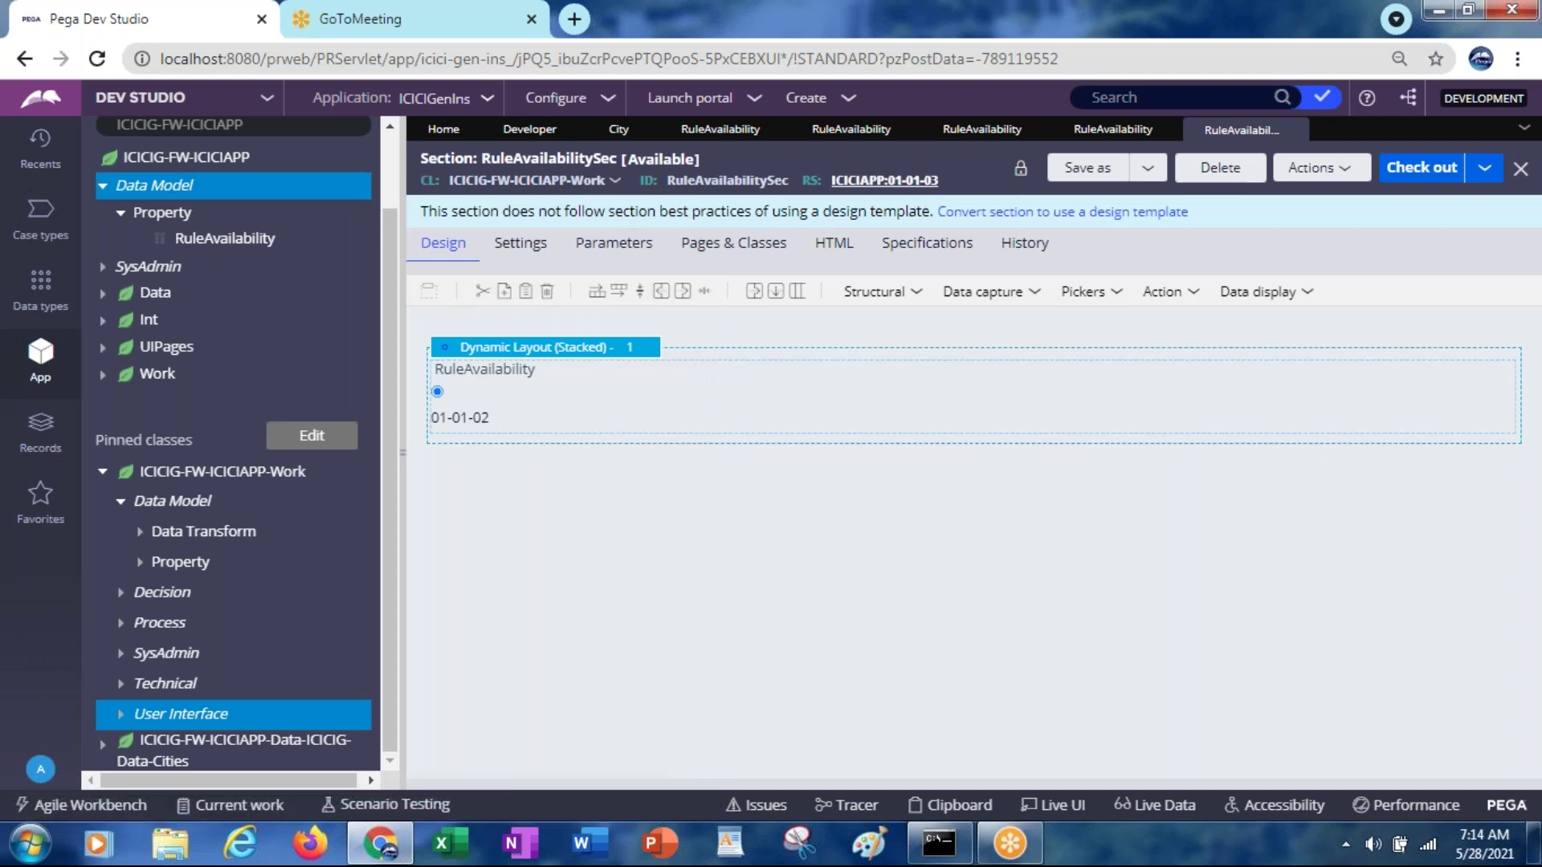
Compare the RuleAvailability property of ICICIG-FW-ICICIAPP-Work in ruleset version 01-01-03 with the RuleAvailabilitySec section
click(719, 130)
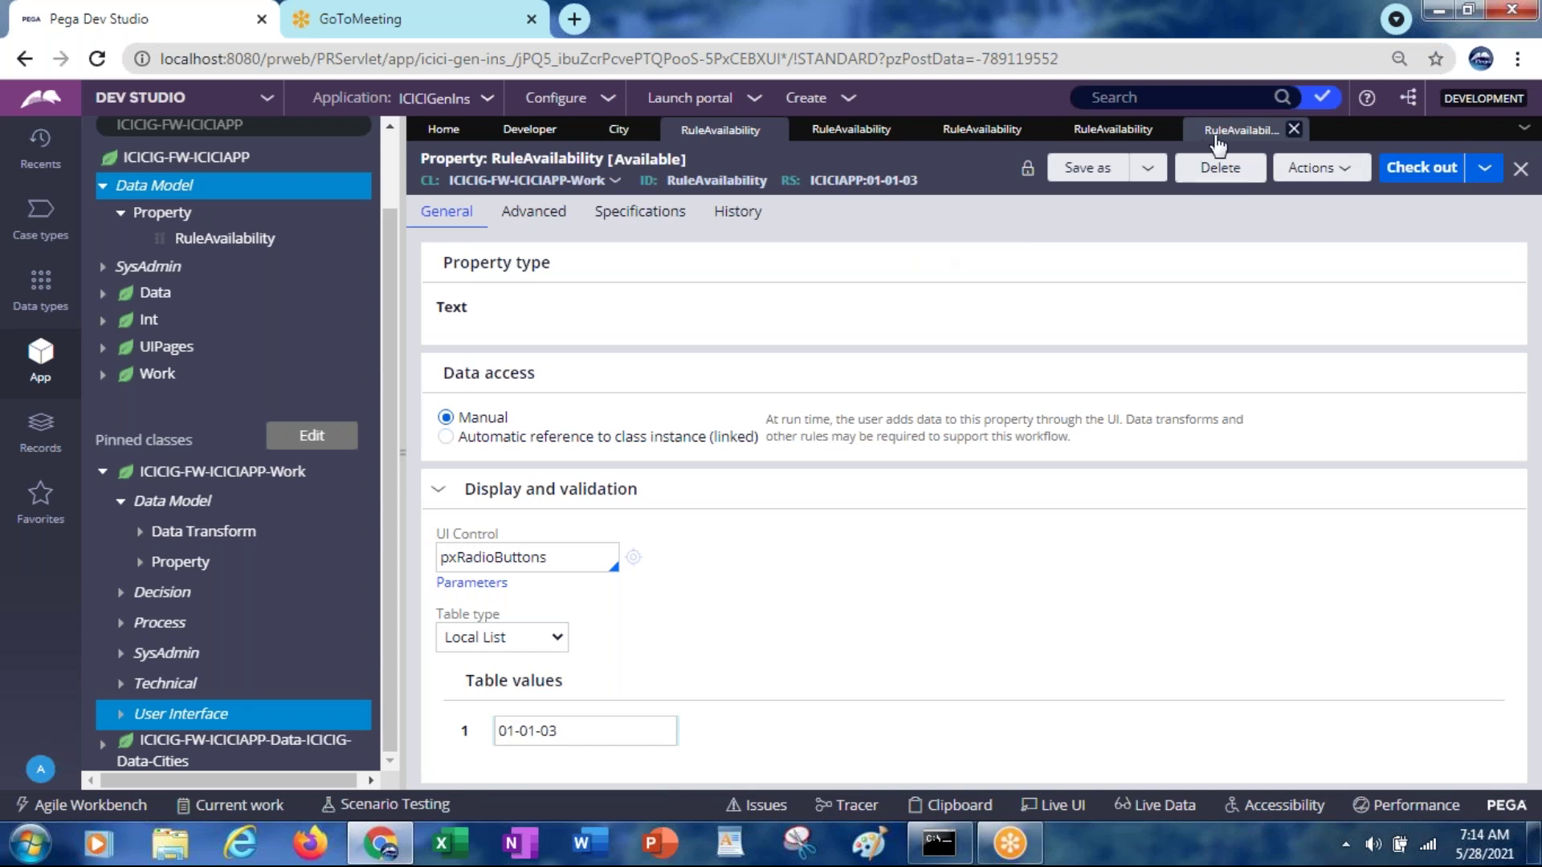
click(1216, 133)
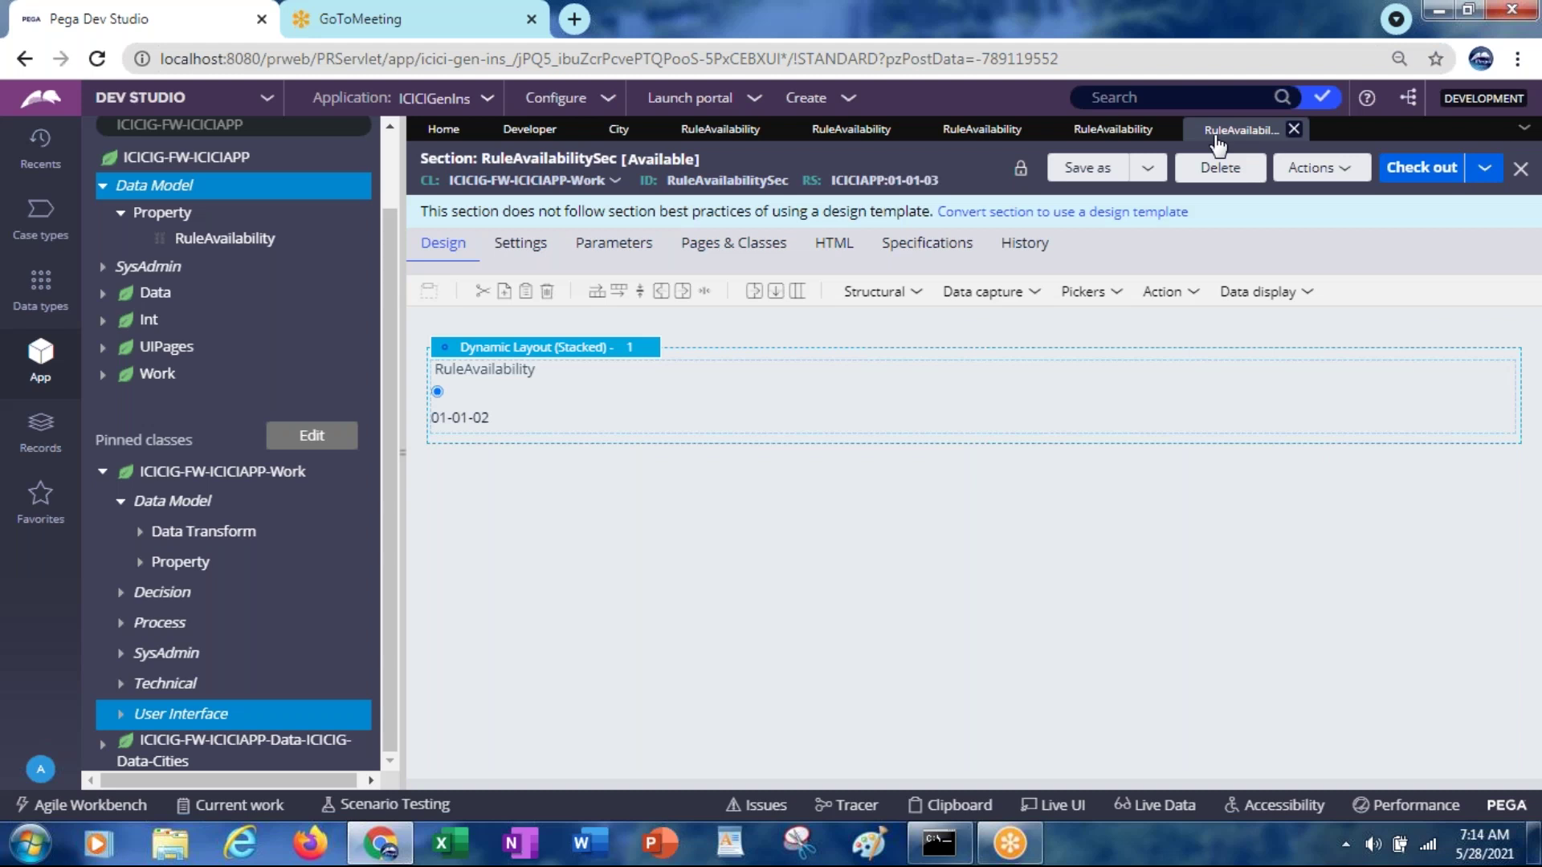
click(855, 136)
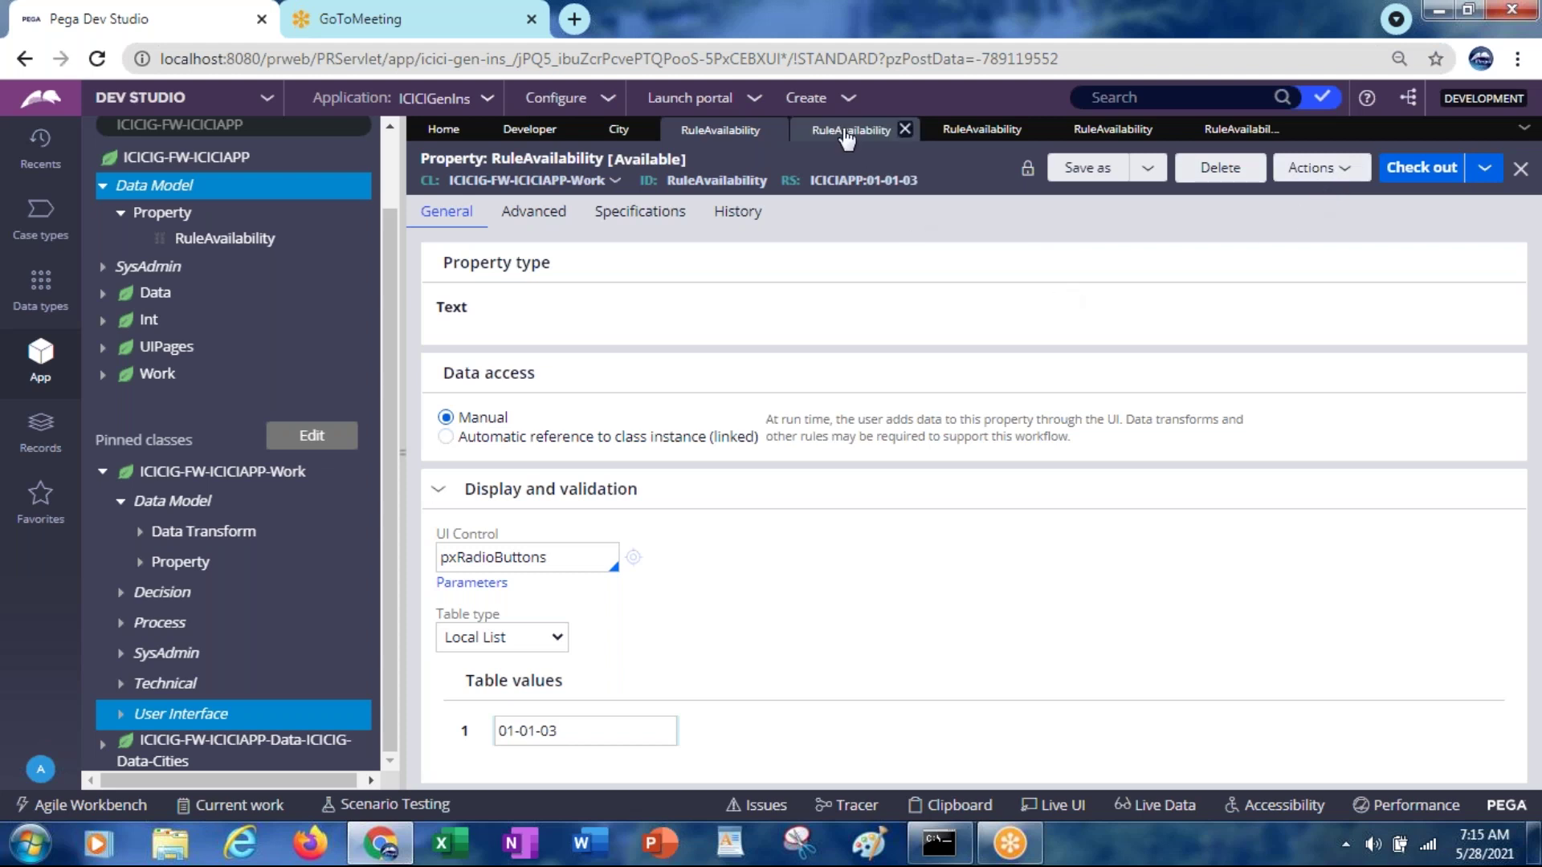
click(848, 140)
click(721, 130)
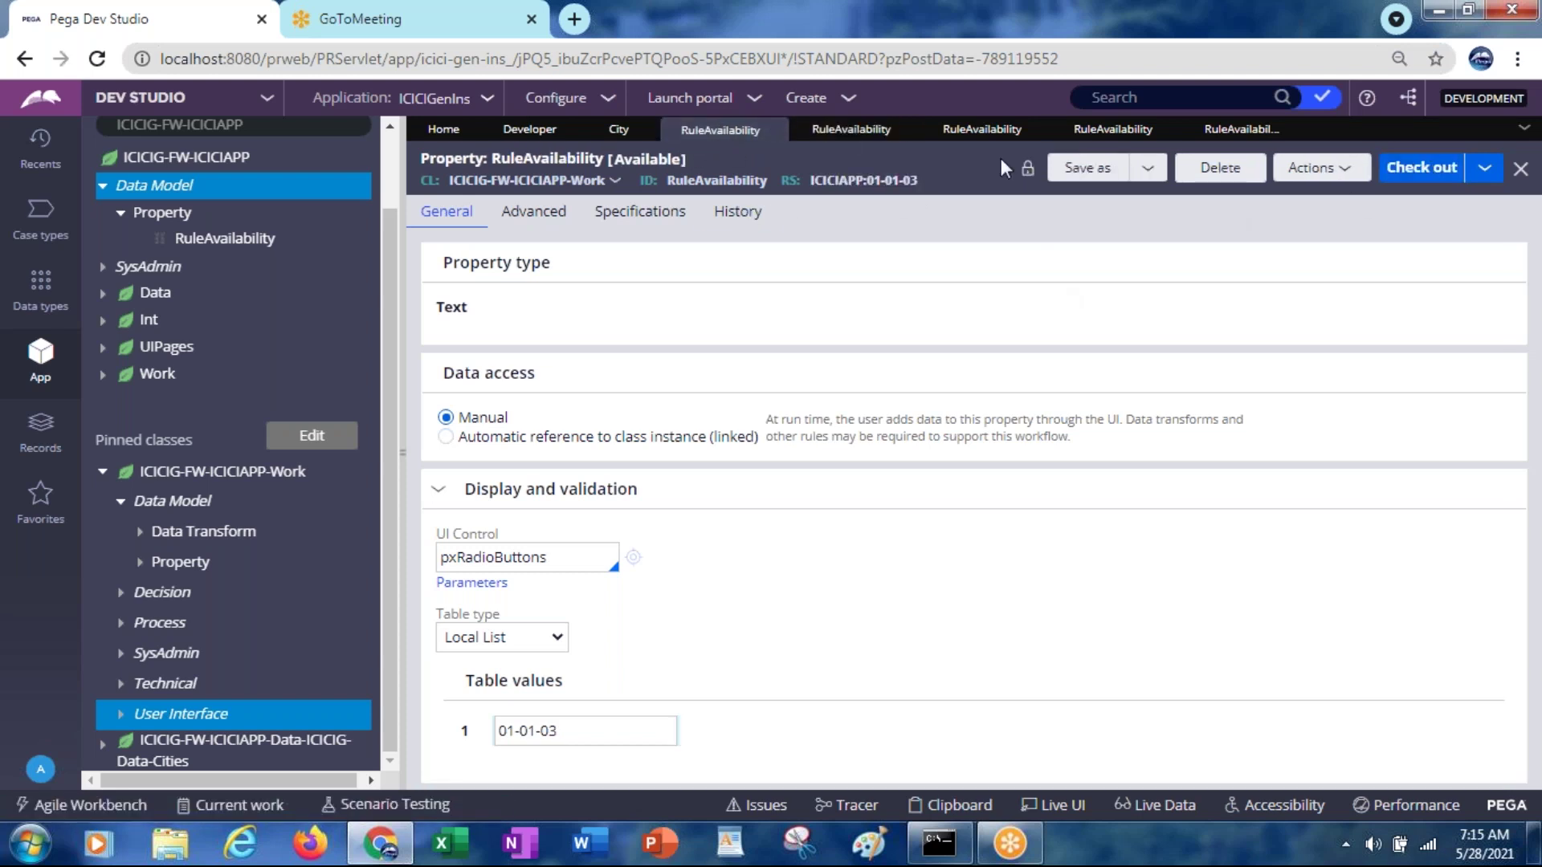
Check in the ICICIAPP 01-01-02 RuleAvailability property of ICICIG-FW-ICICIAPP-Work with the comment "Initial Creation for rule availability example"
click(851, 132)
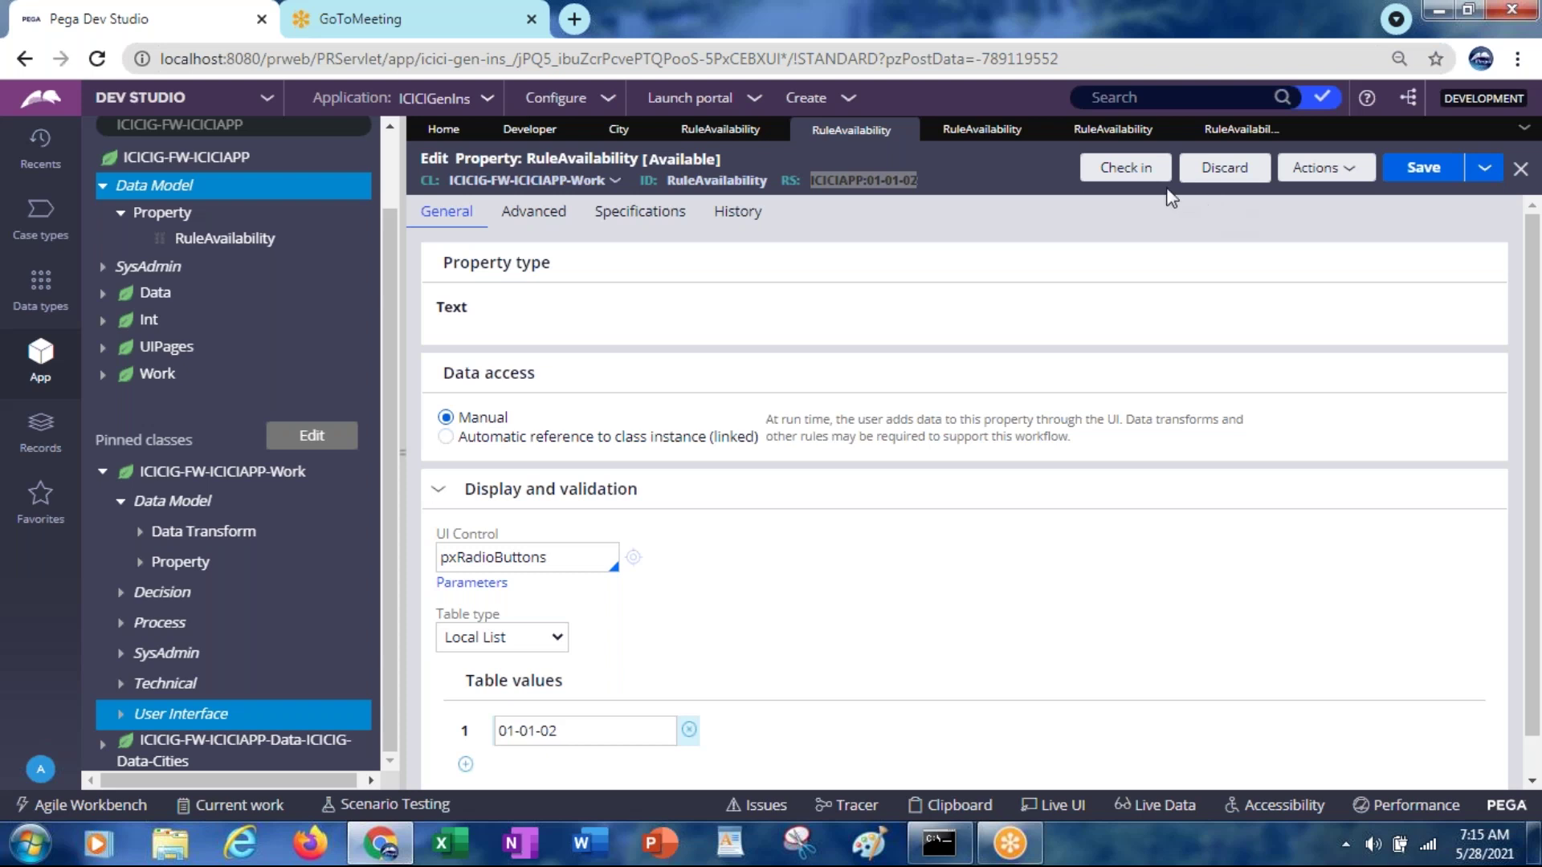
click(1125, 169)
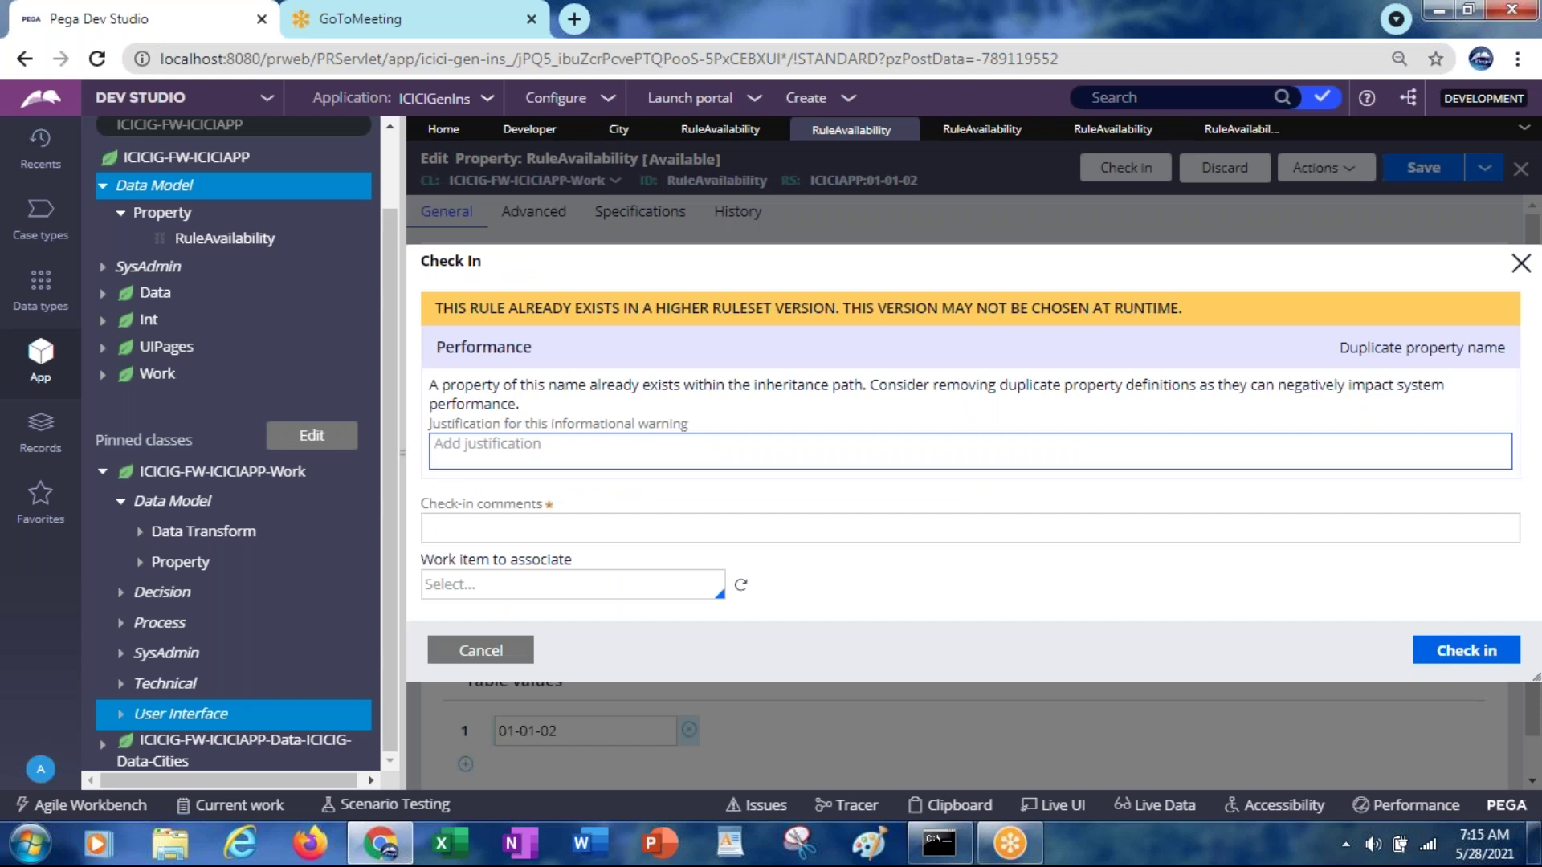
click(970, 529)
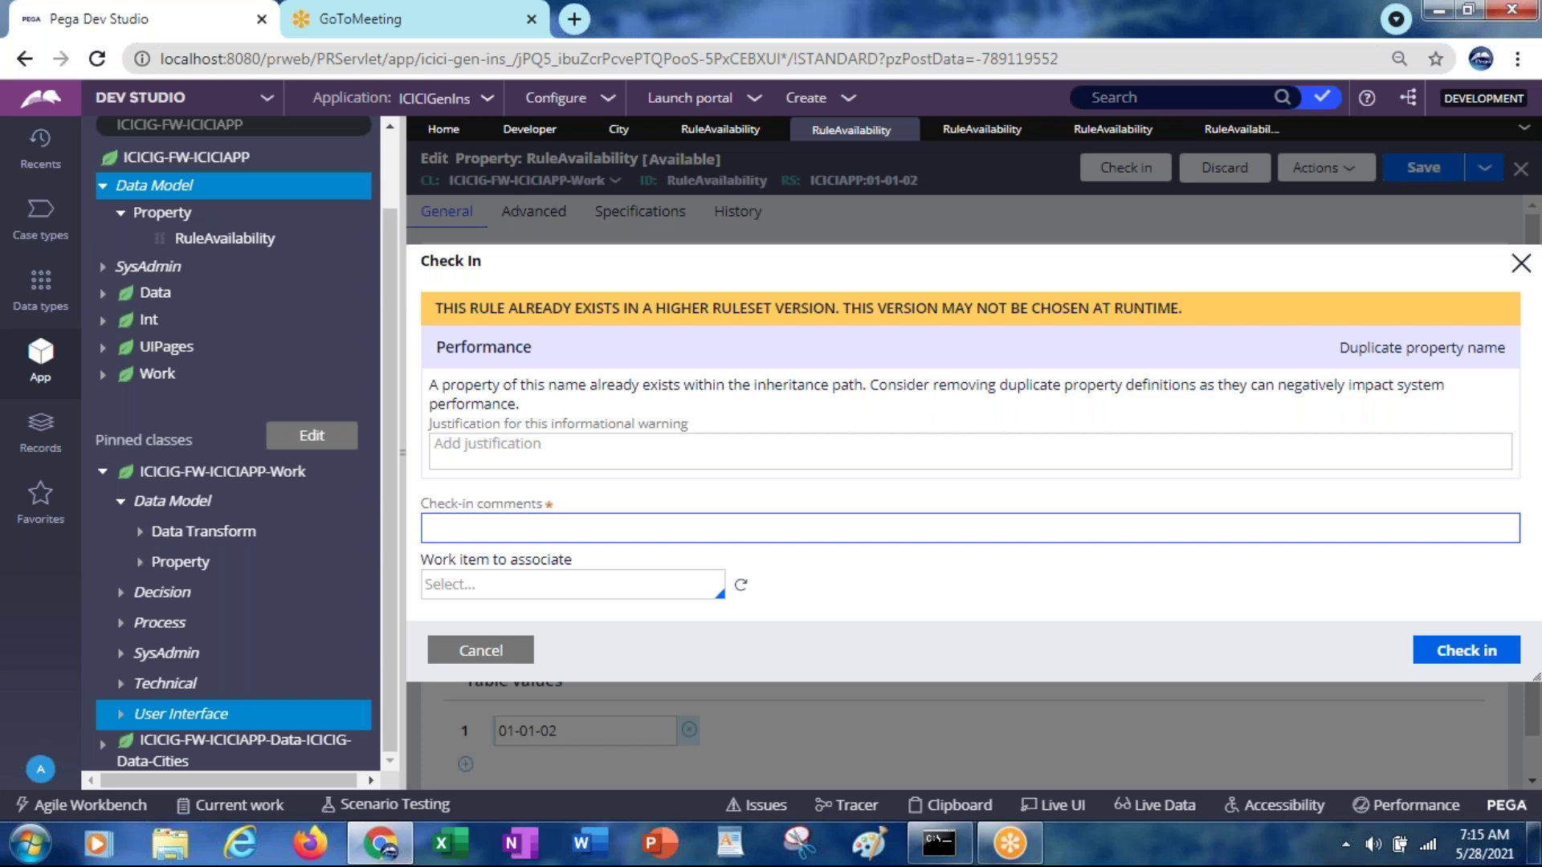
text(Initial Creation for rule availabiligy)
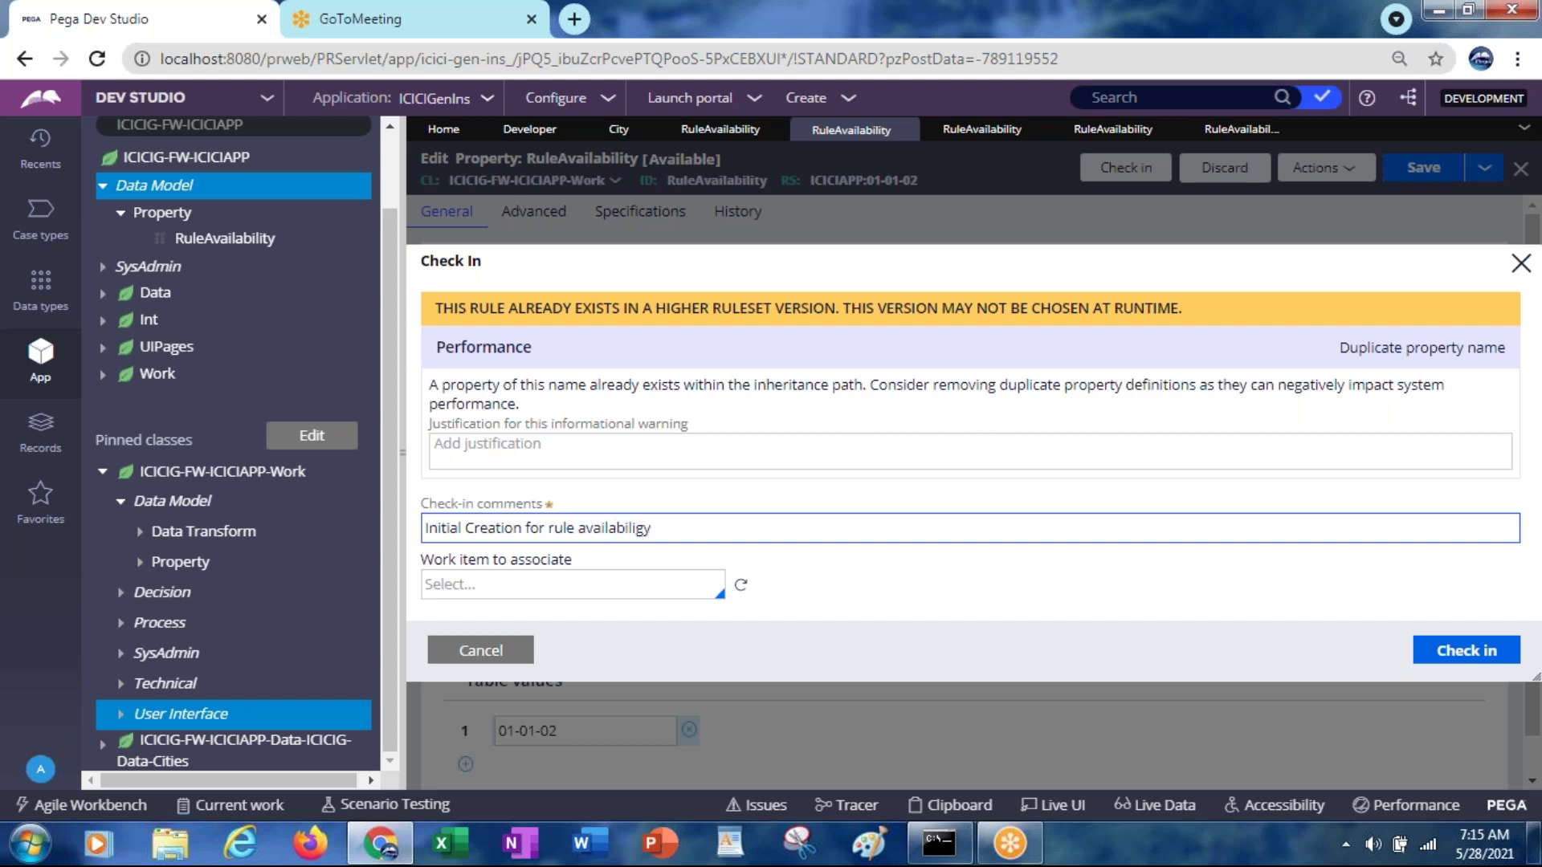
key(BackSpace)
key(BackSpace)
text(ty example)
click(1446, 652)
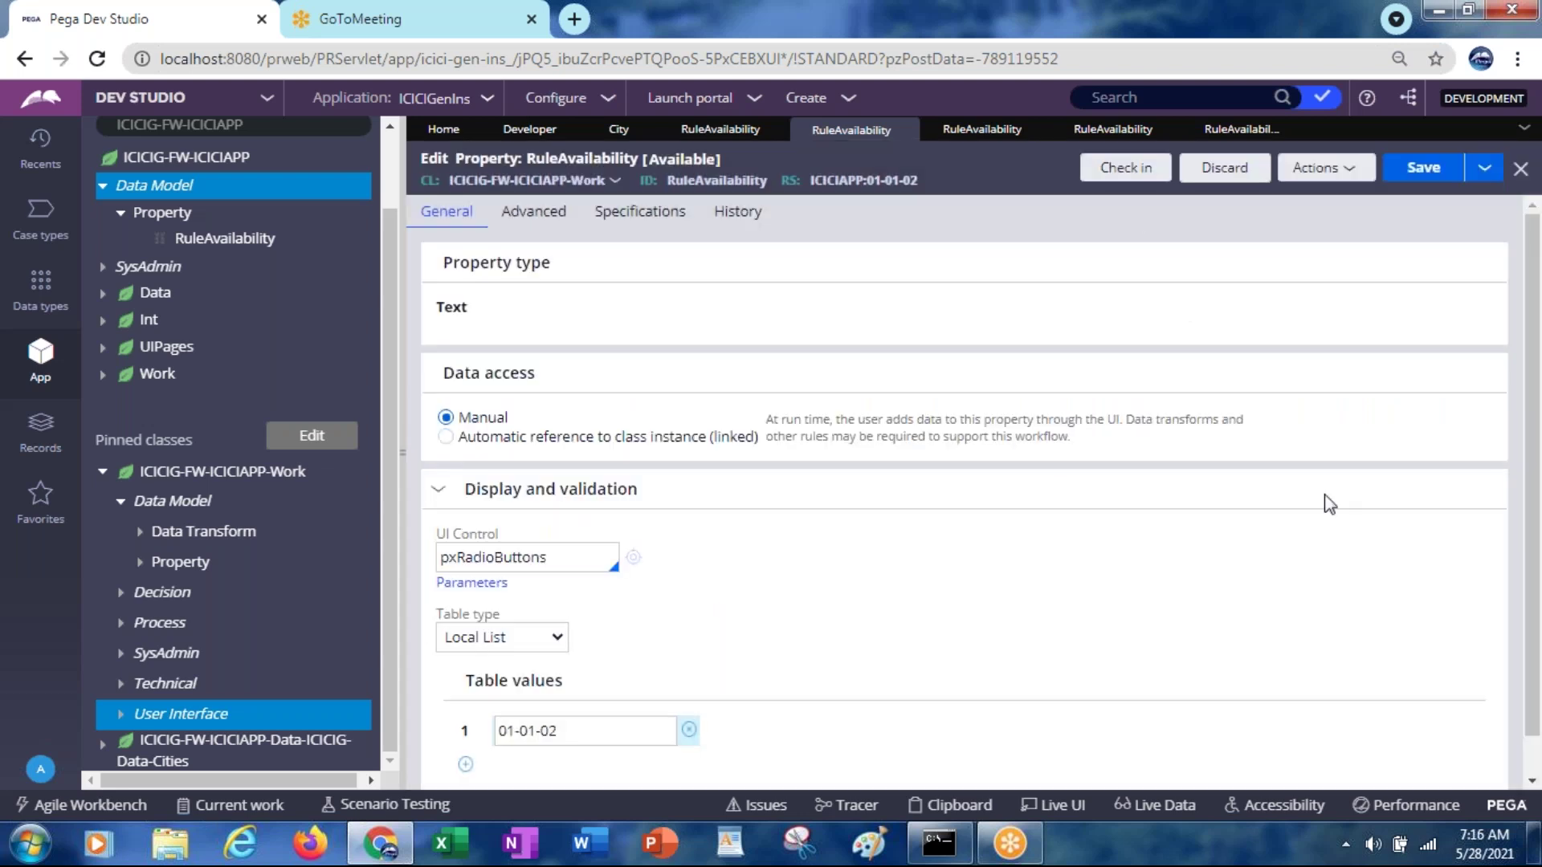
Check in the RuleAvailability property of class ICICIG-FW-ICICIAPP with the comment "testing"
click(971, 137)
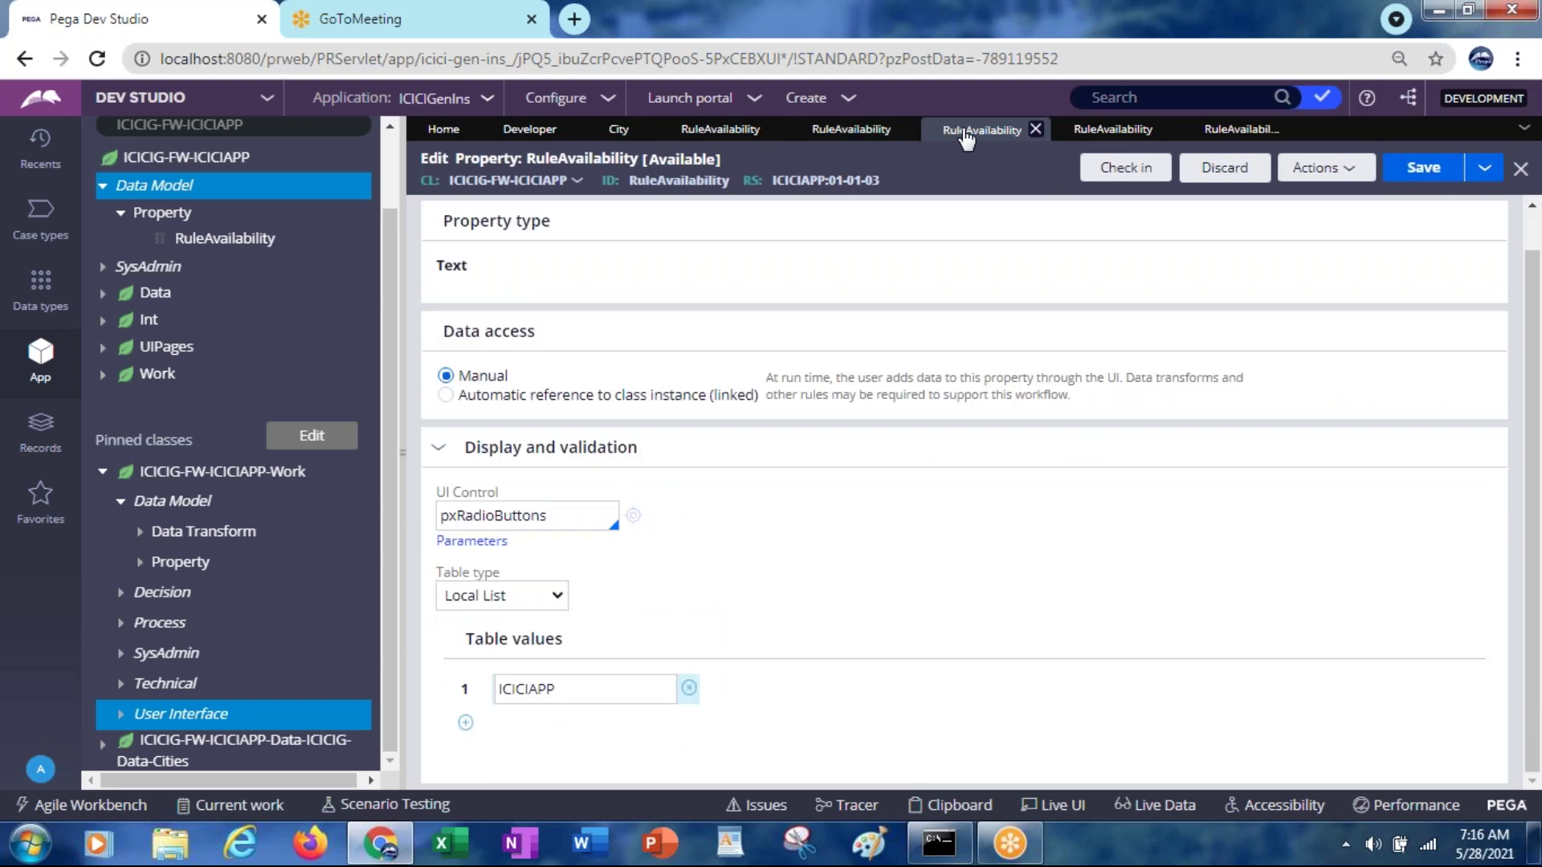
scroll(1534, 576, up, 1)
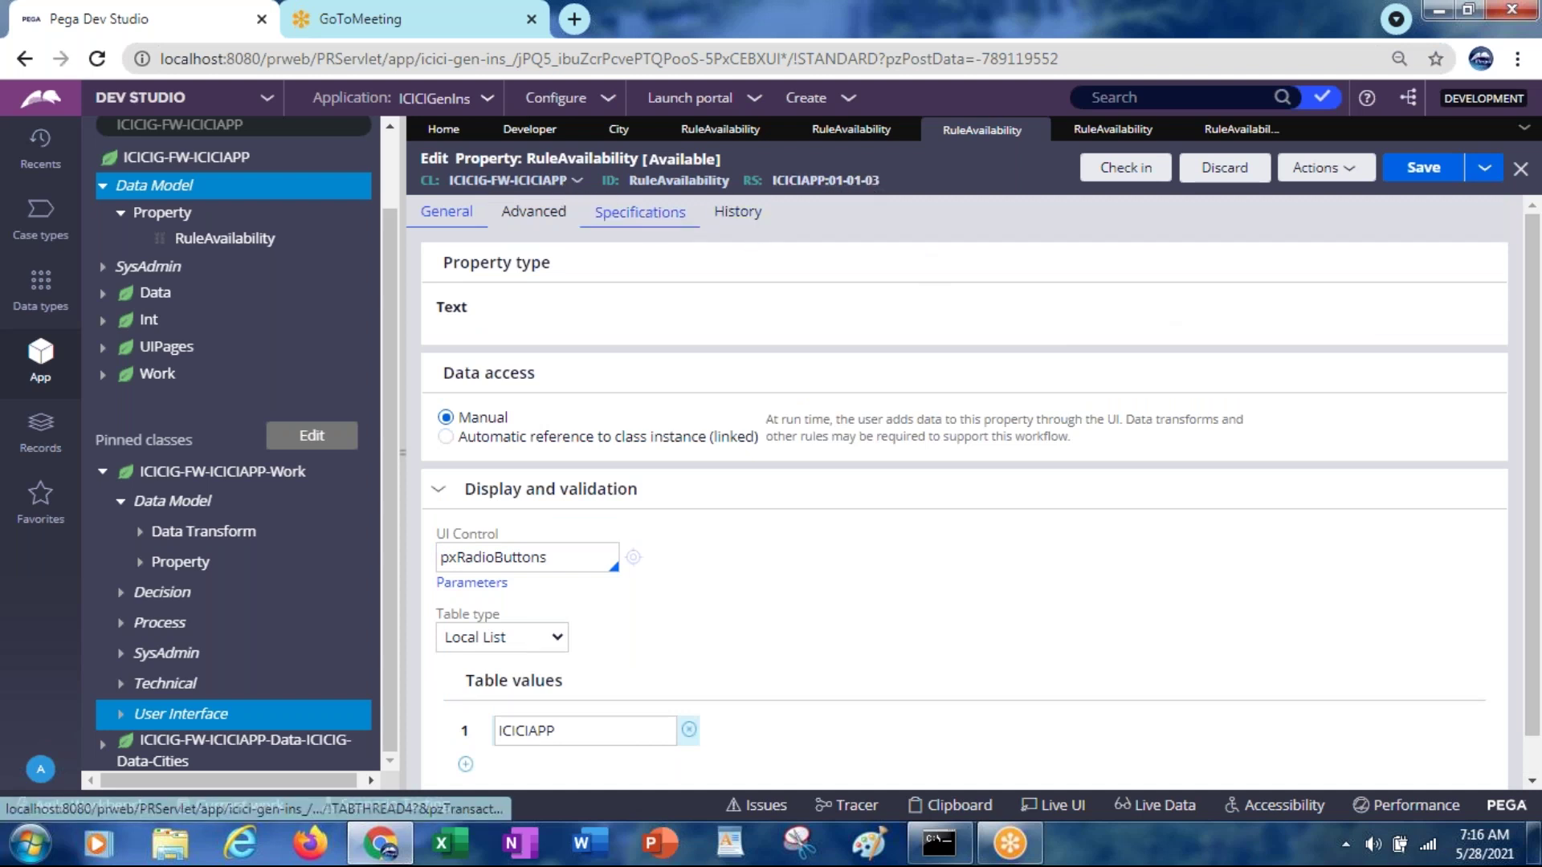
drag(1539, 438, 1541, 344)
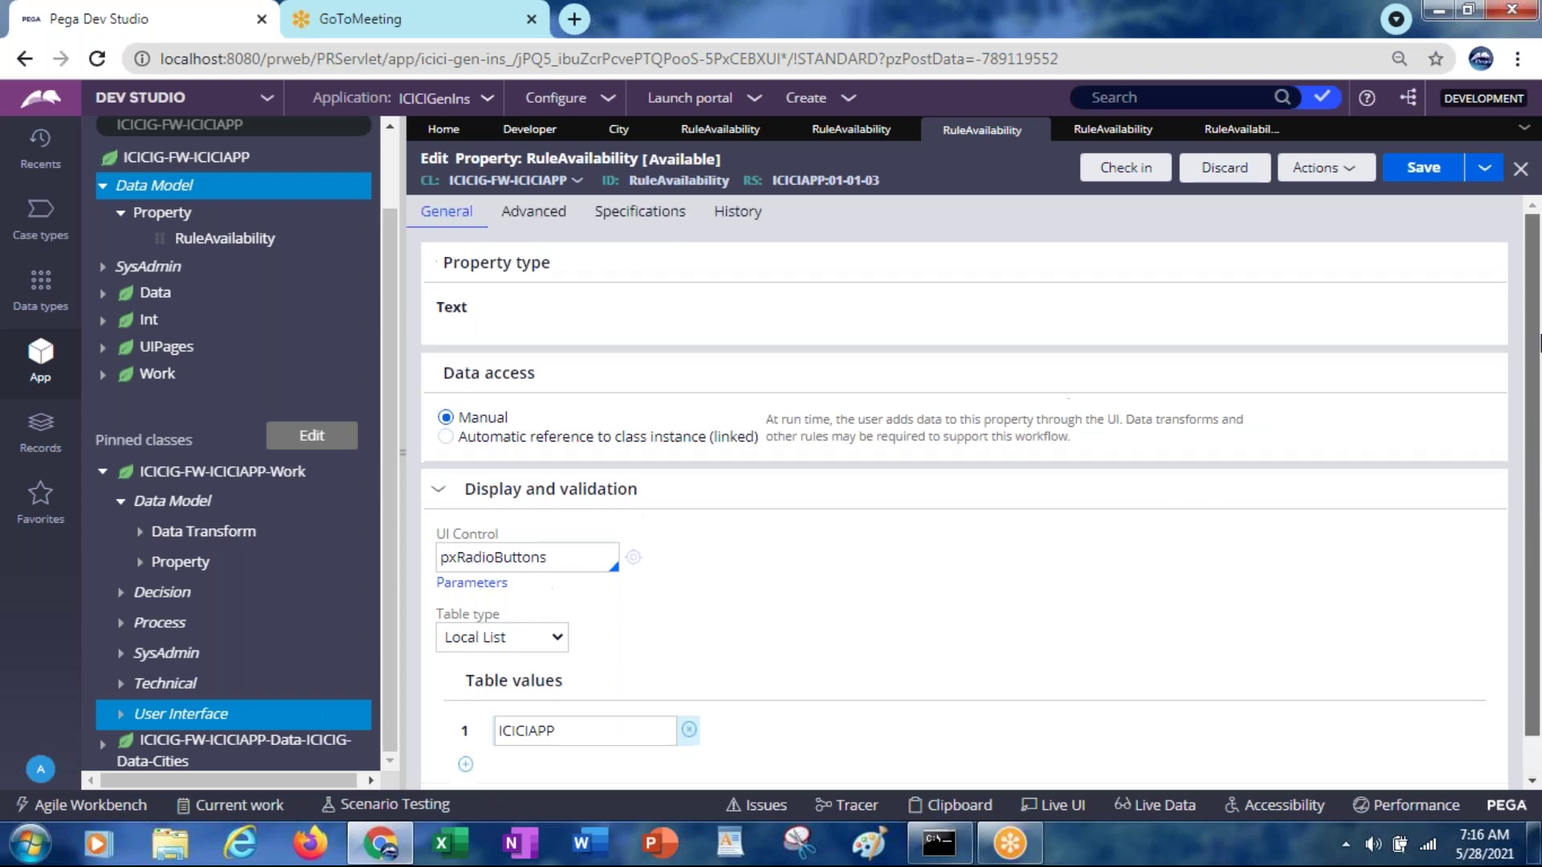
click(1149, 170)
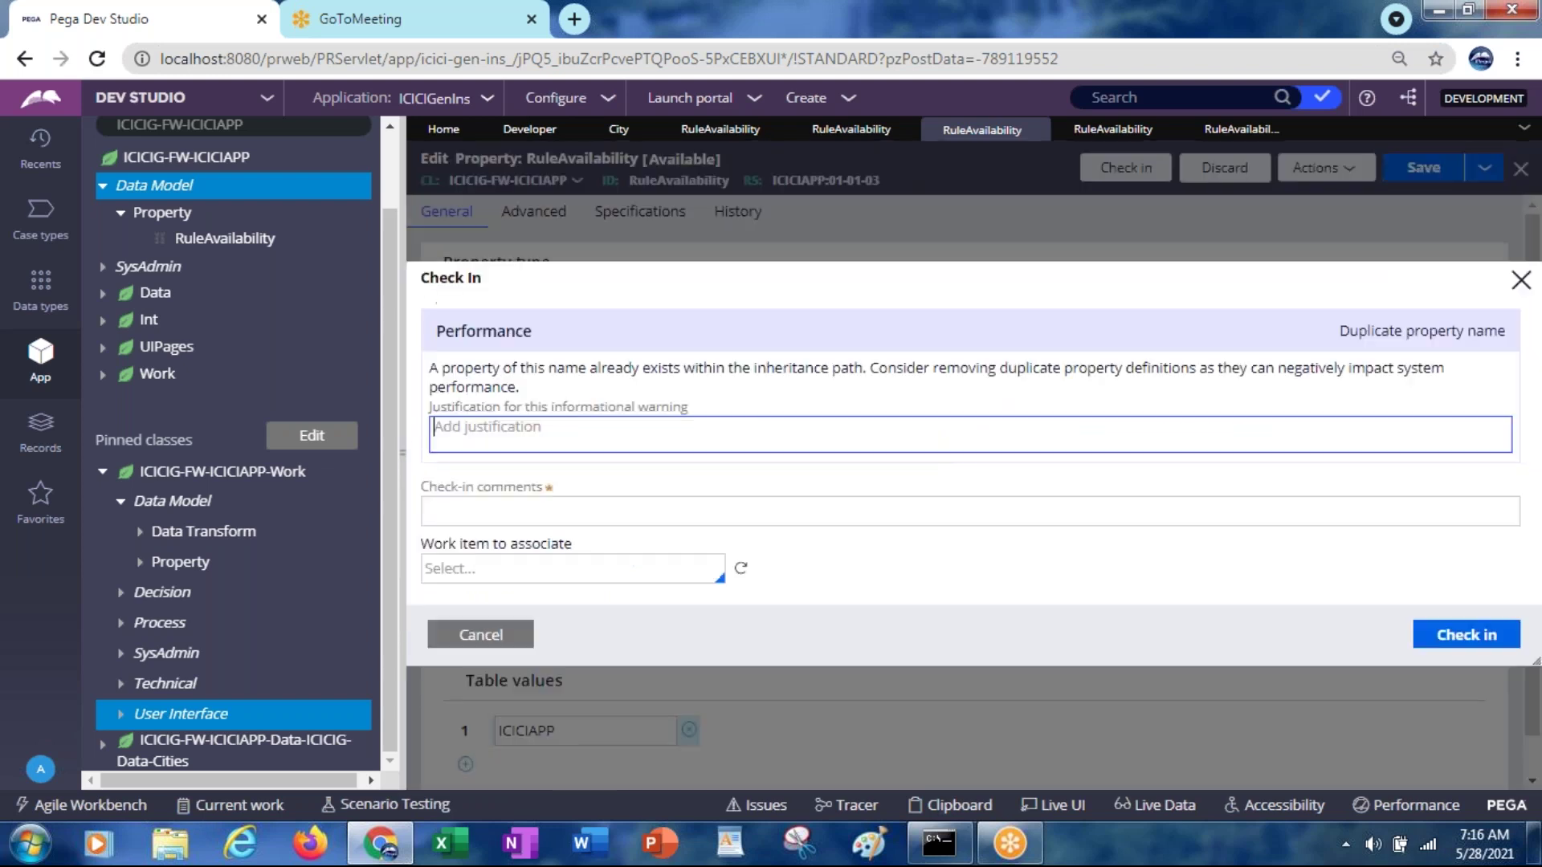
click(451, 508)
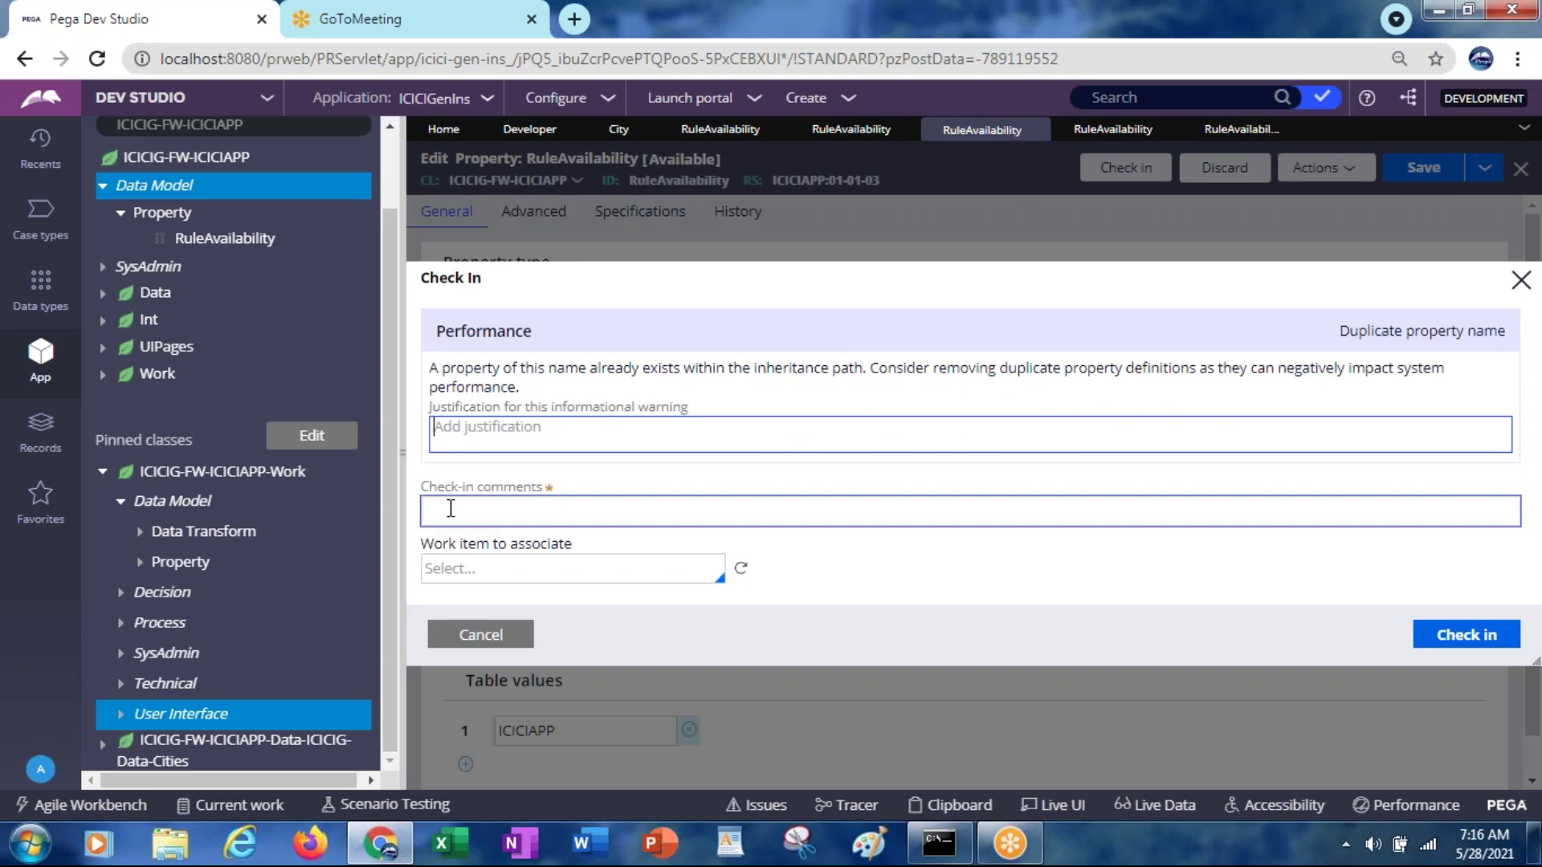
text(testing)
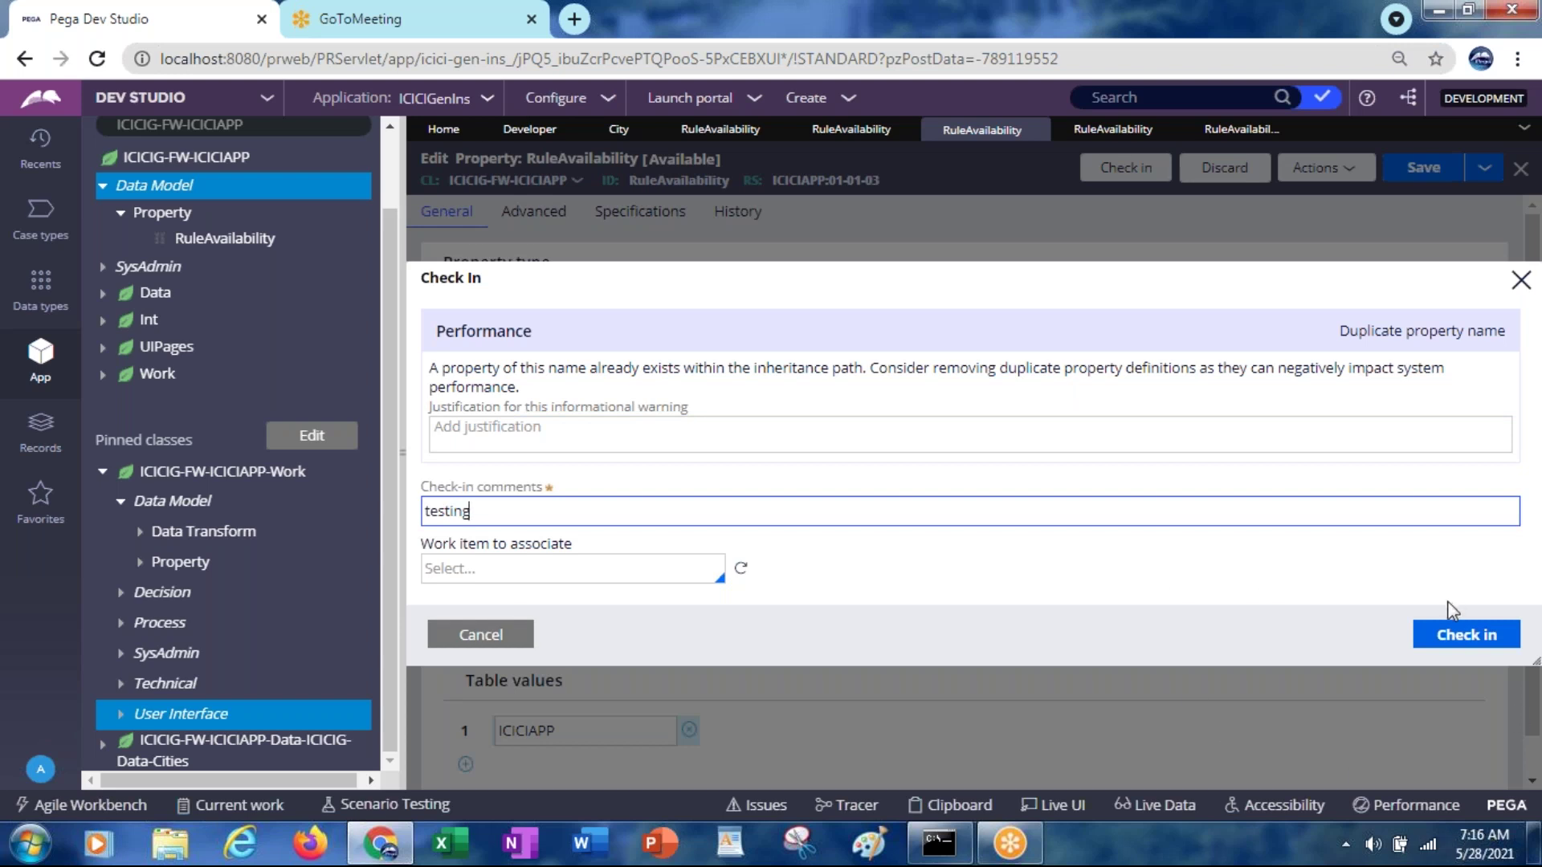
click(1457, 637)
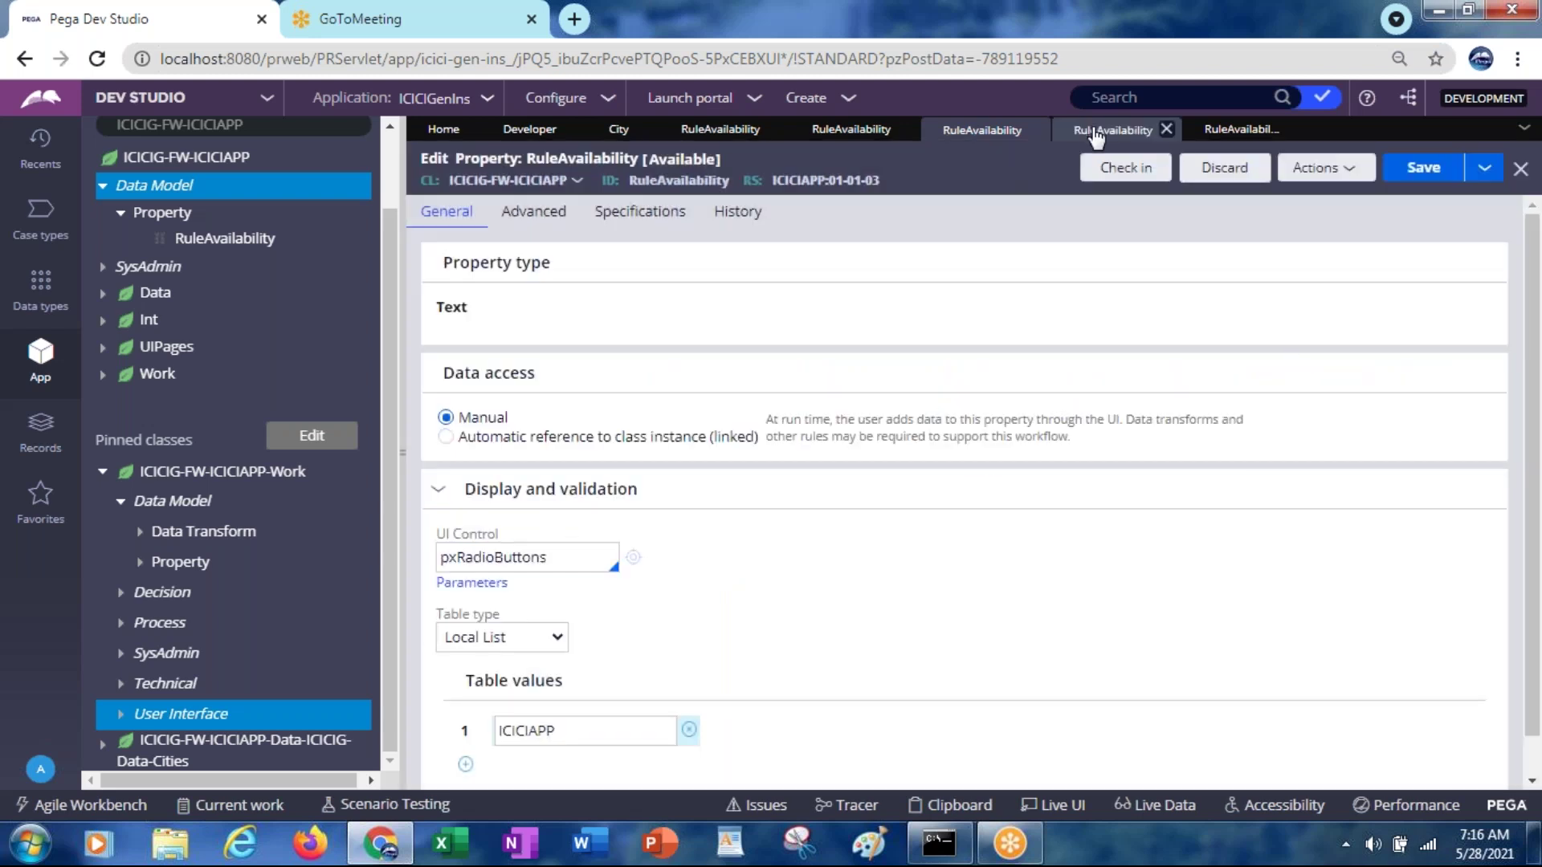
Check in the RuleAvailability property of class ICICIG-FW with the comment "testing"
click(1094, 137)
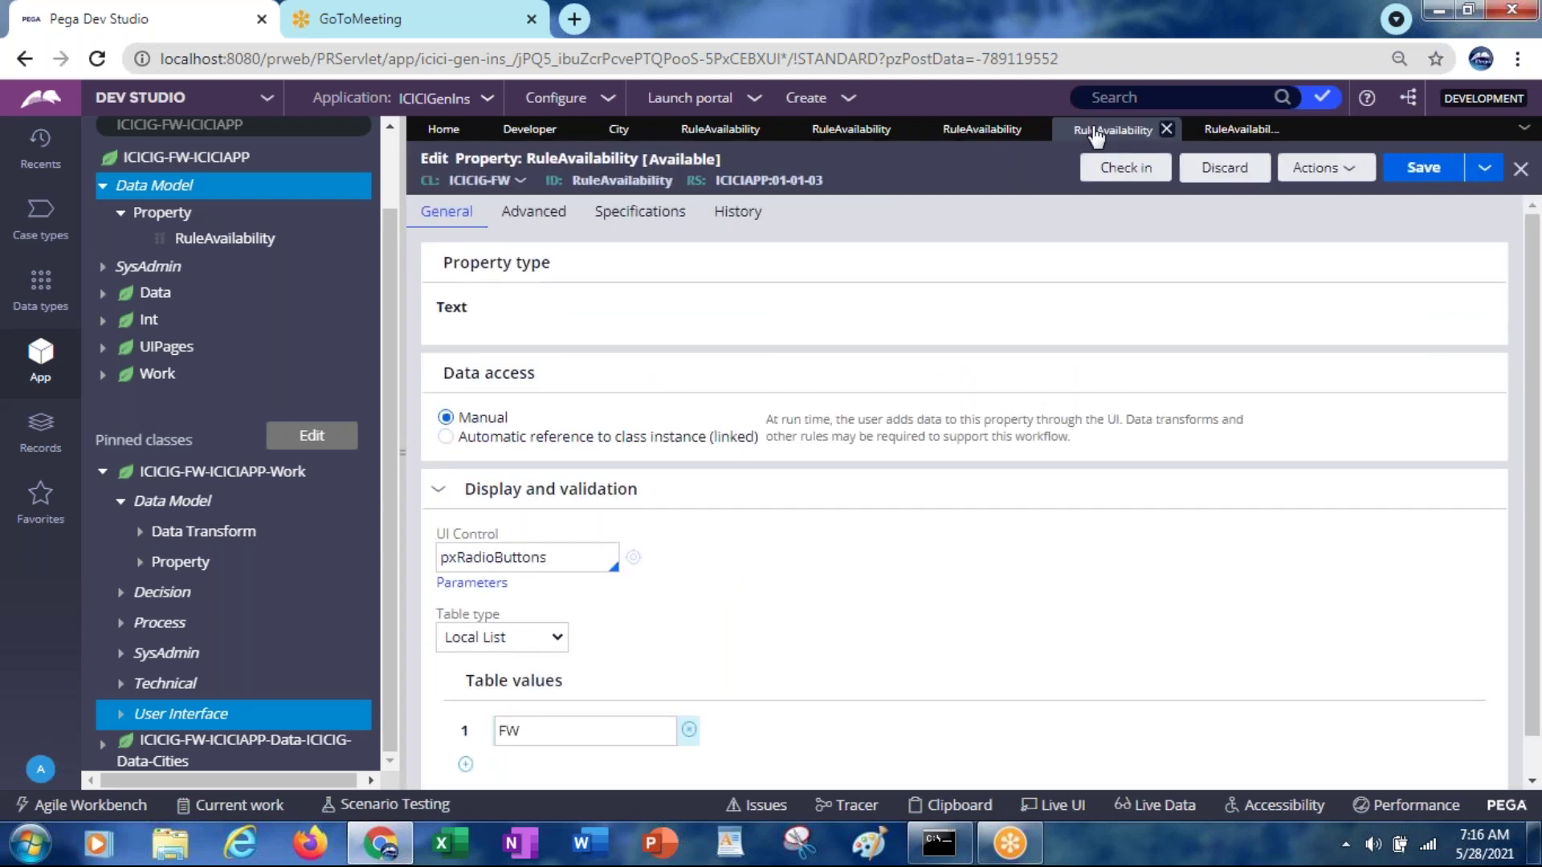
click(1119, 177)
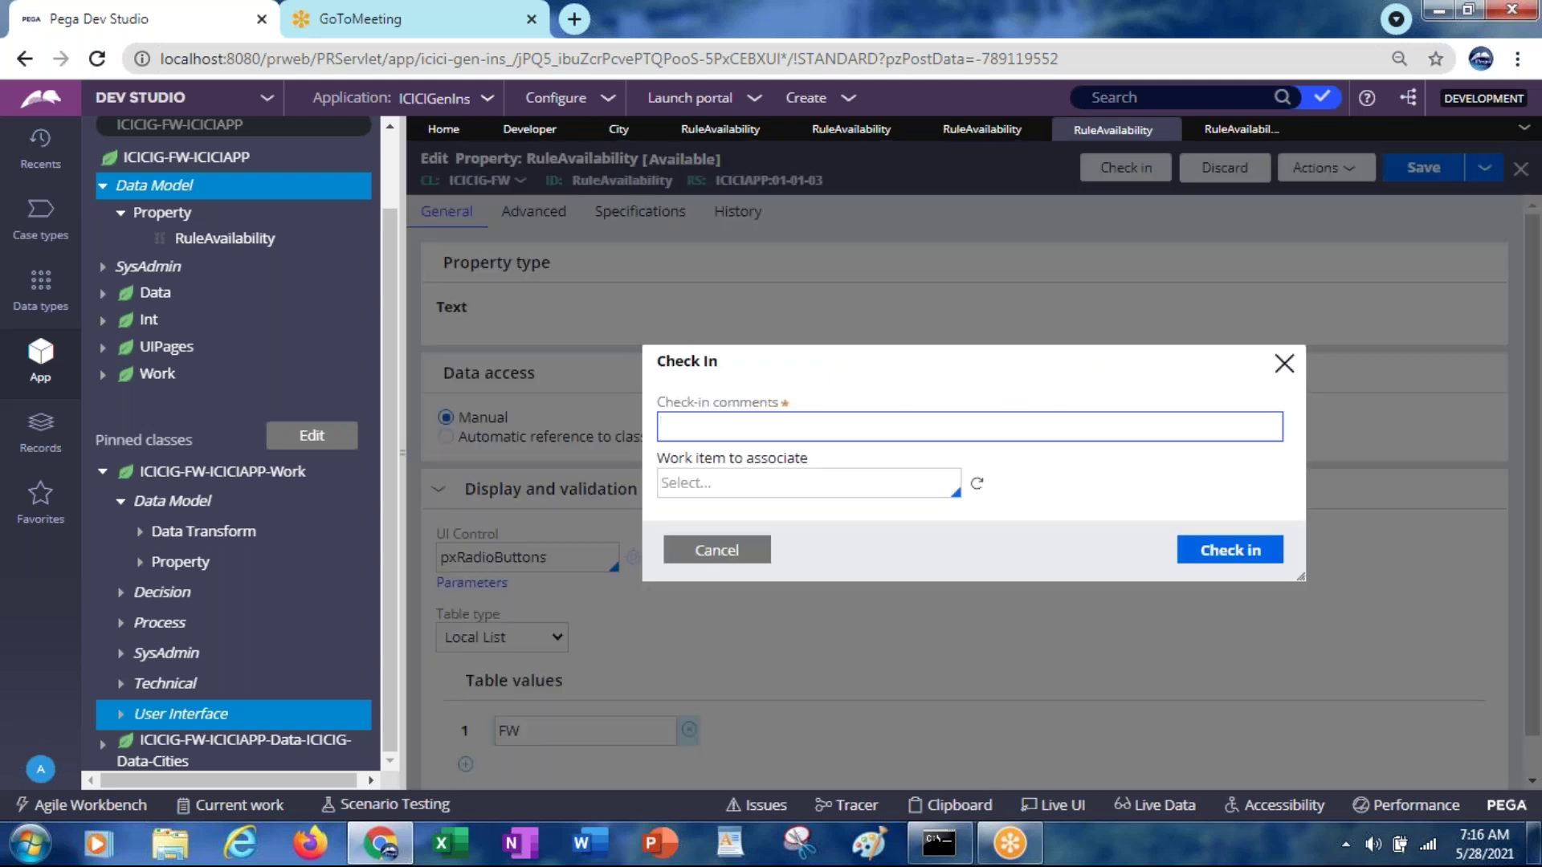
text(testing)
click(1232, 553)
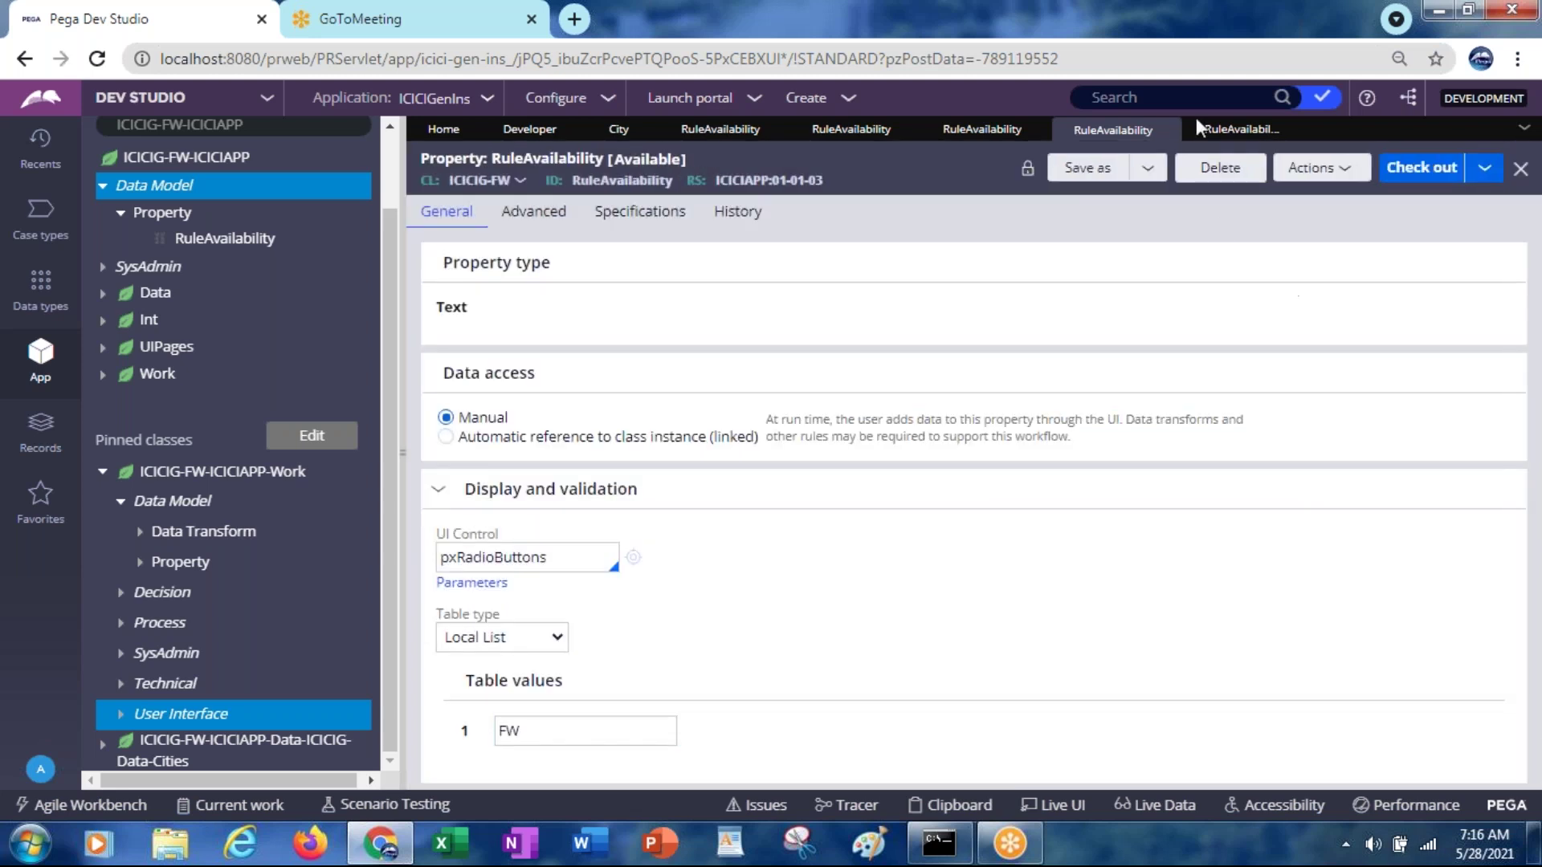
Run RuleAvailabilitySec again with the empty test page, check which RuleAvailability value is rendered, and close the preview
click(1234, 137)
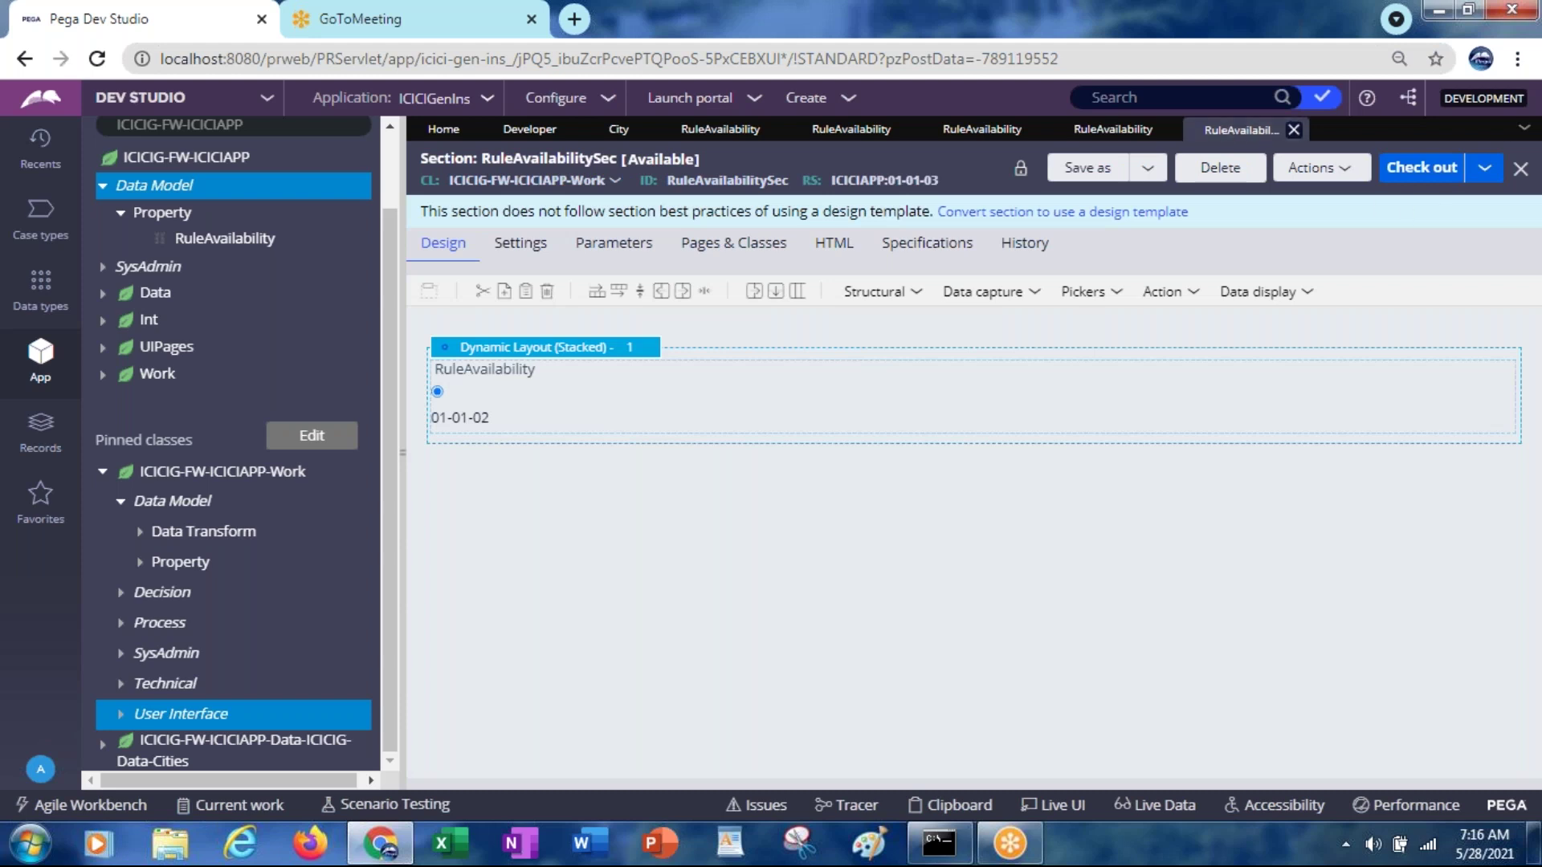
click(1321, 168)
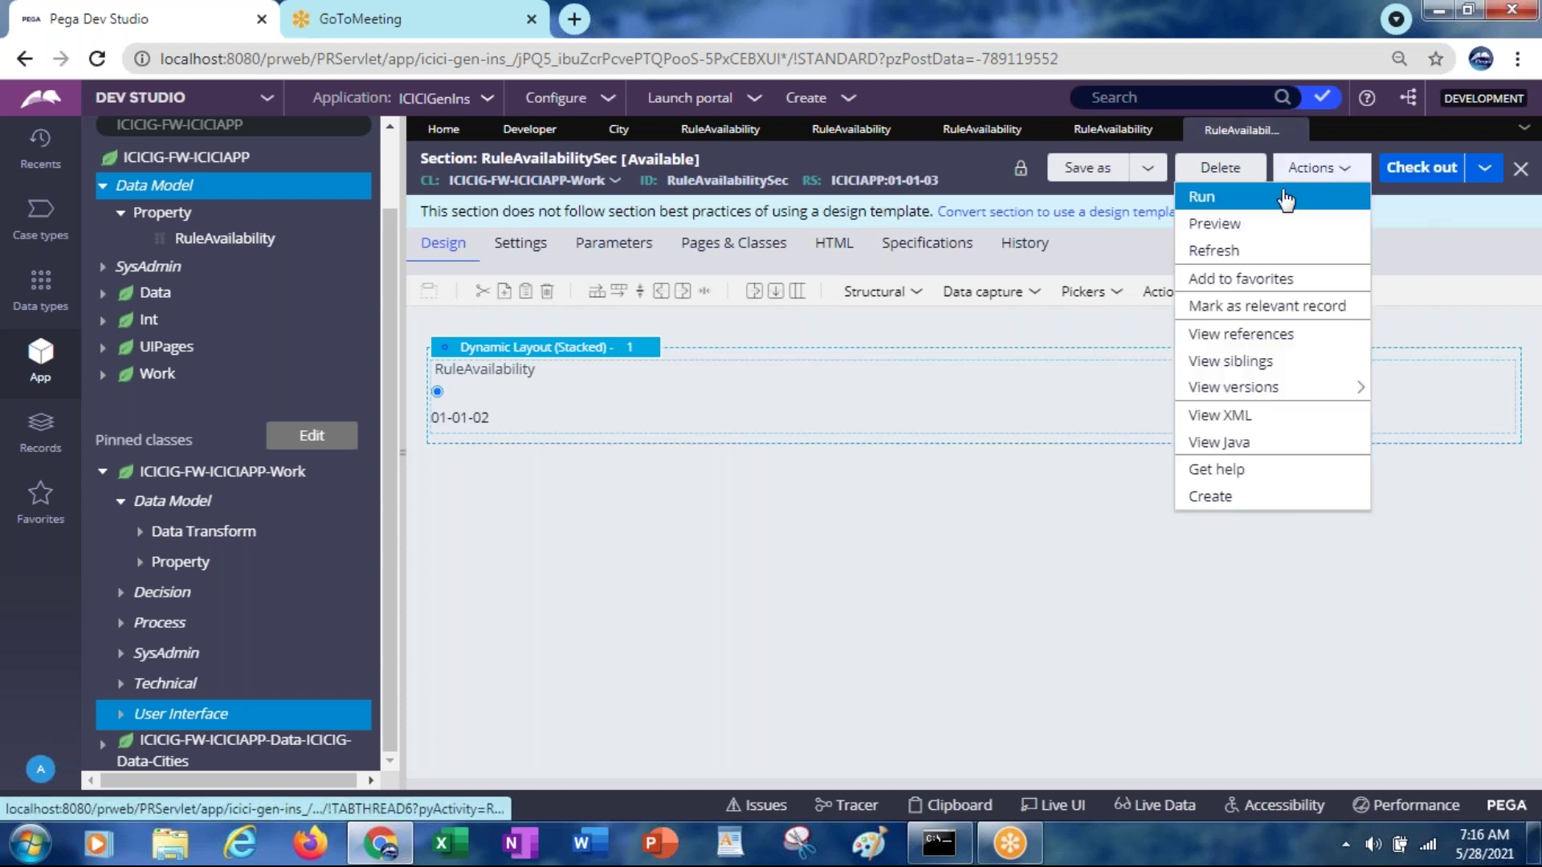
click(1199, 207)
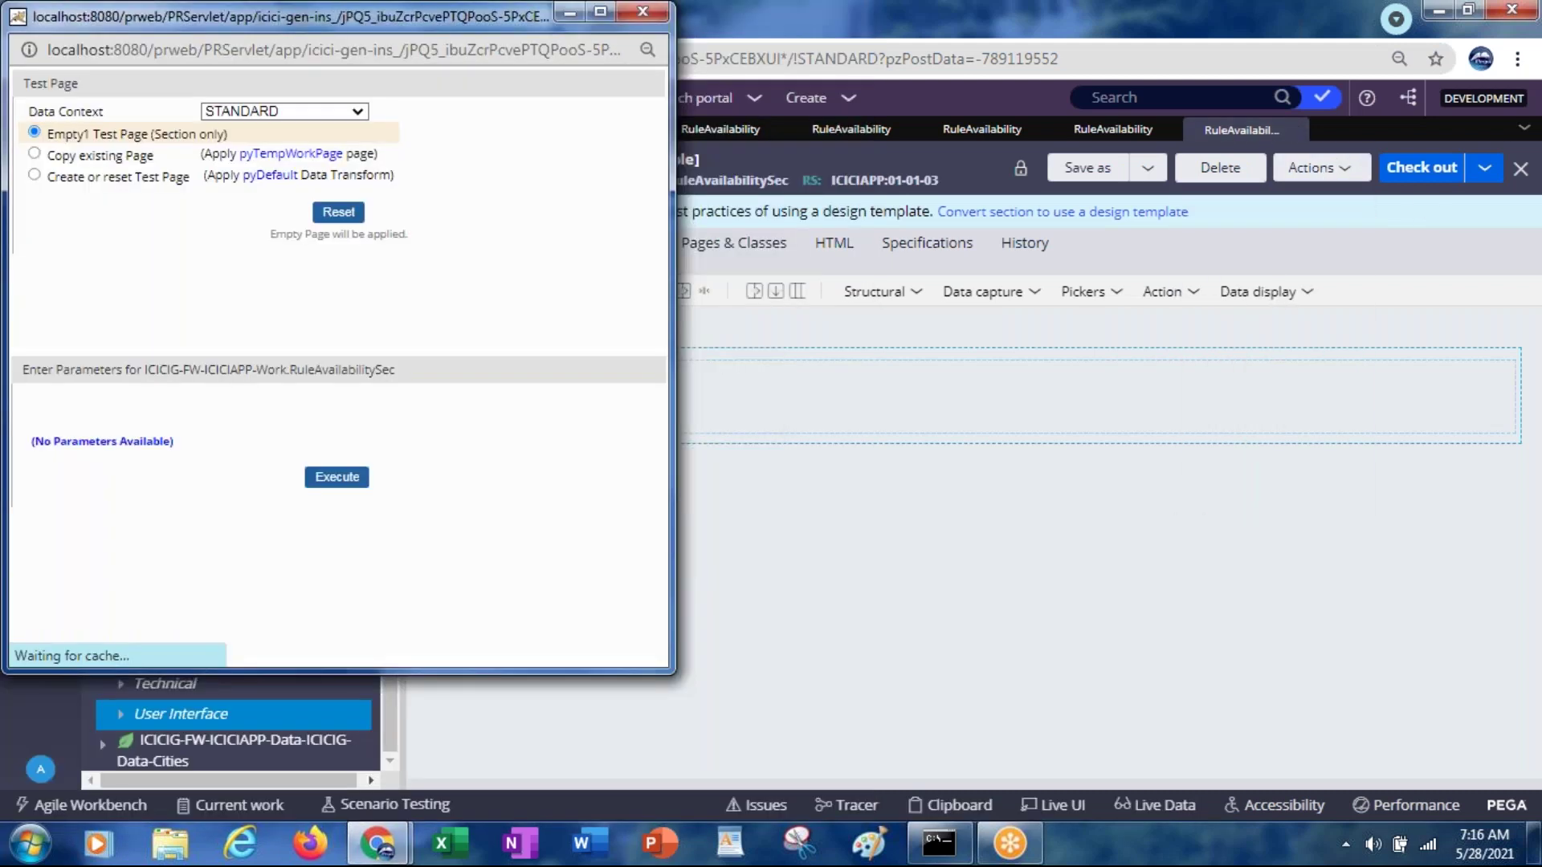
click(322, 484)
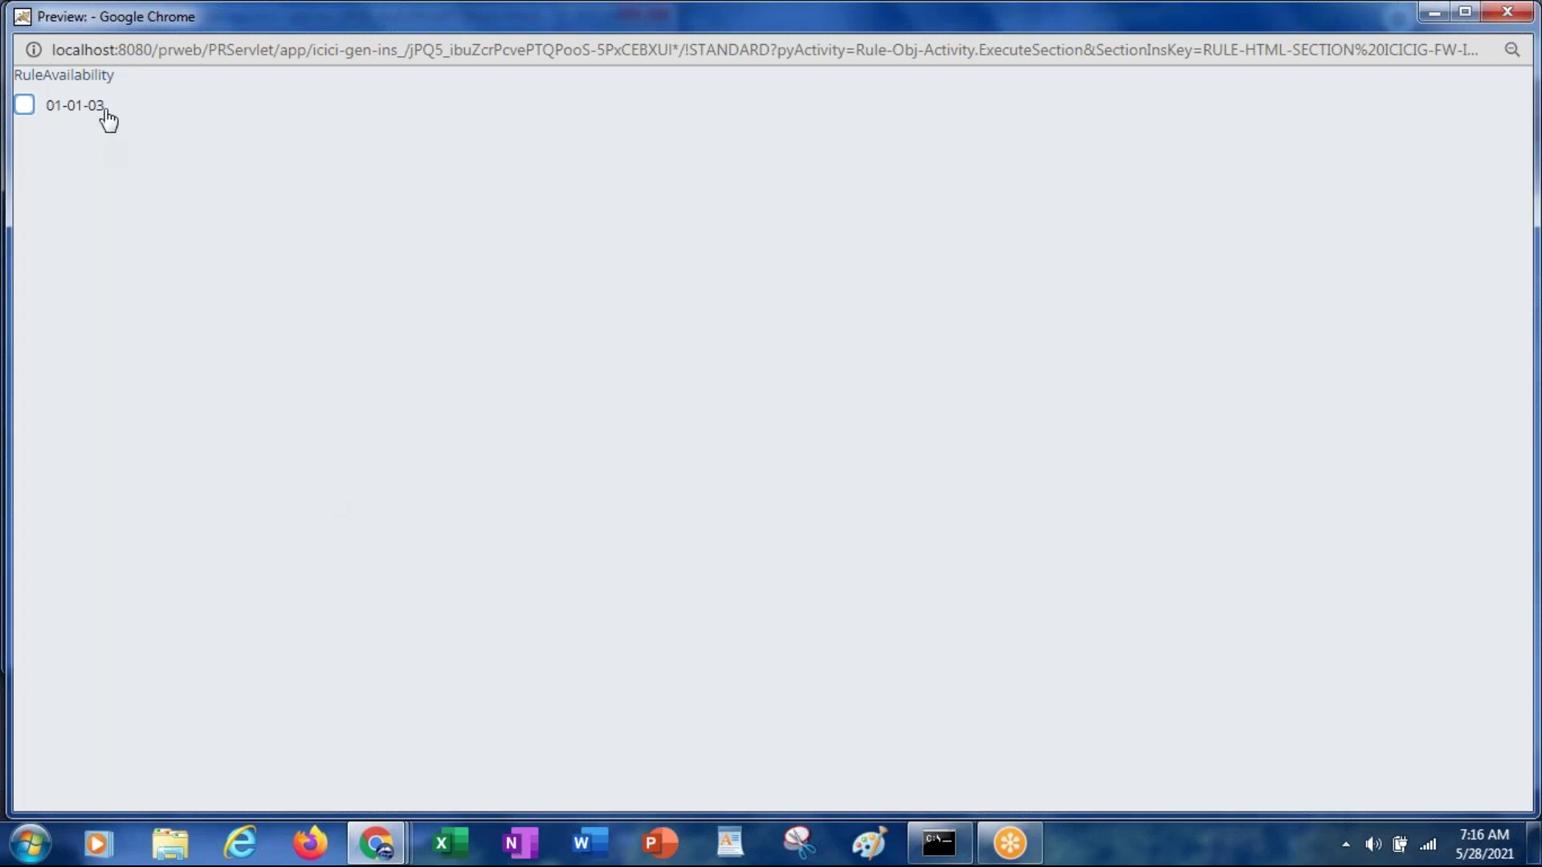
drag(105, 113, 46, 112)
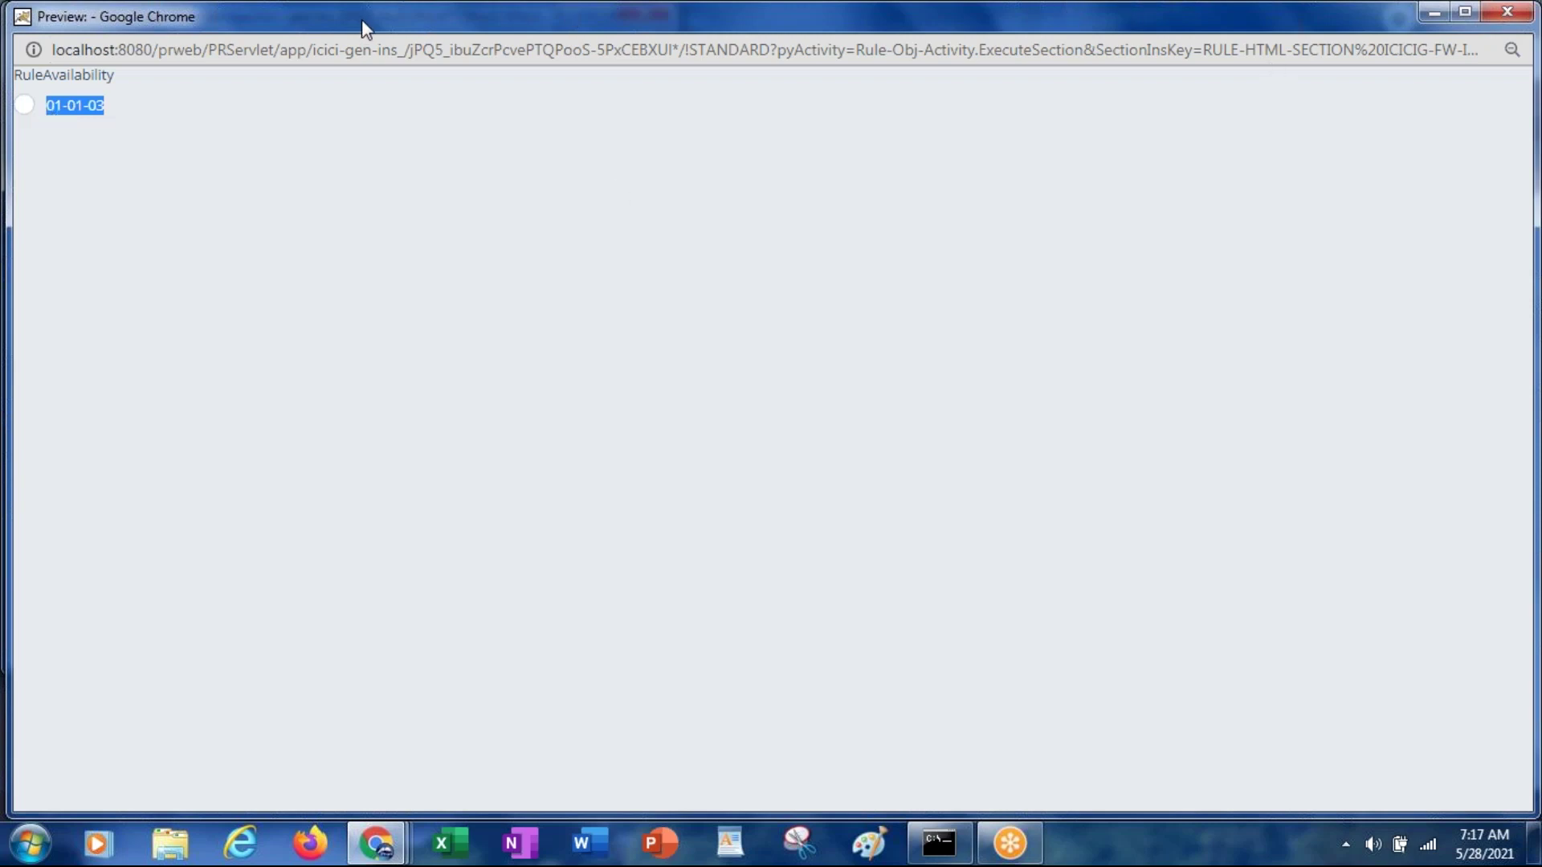
drag(361, 19, 552, 300)
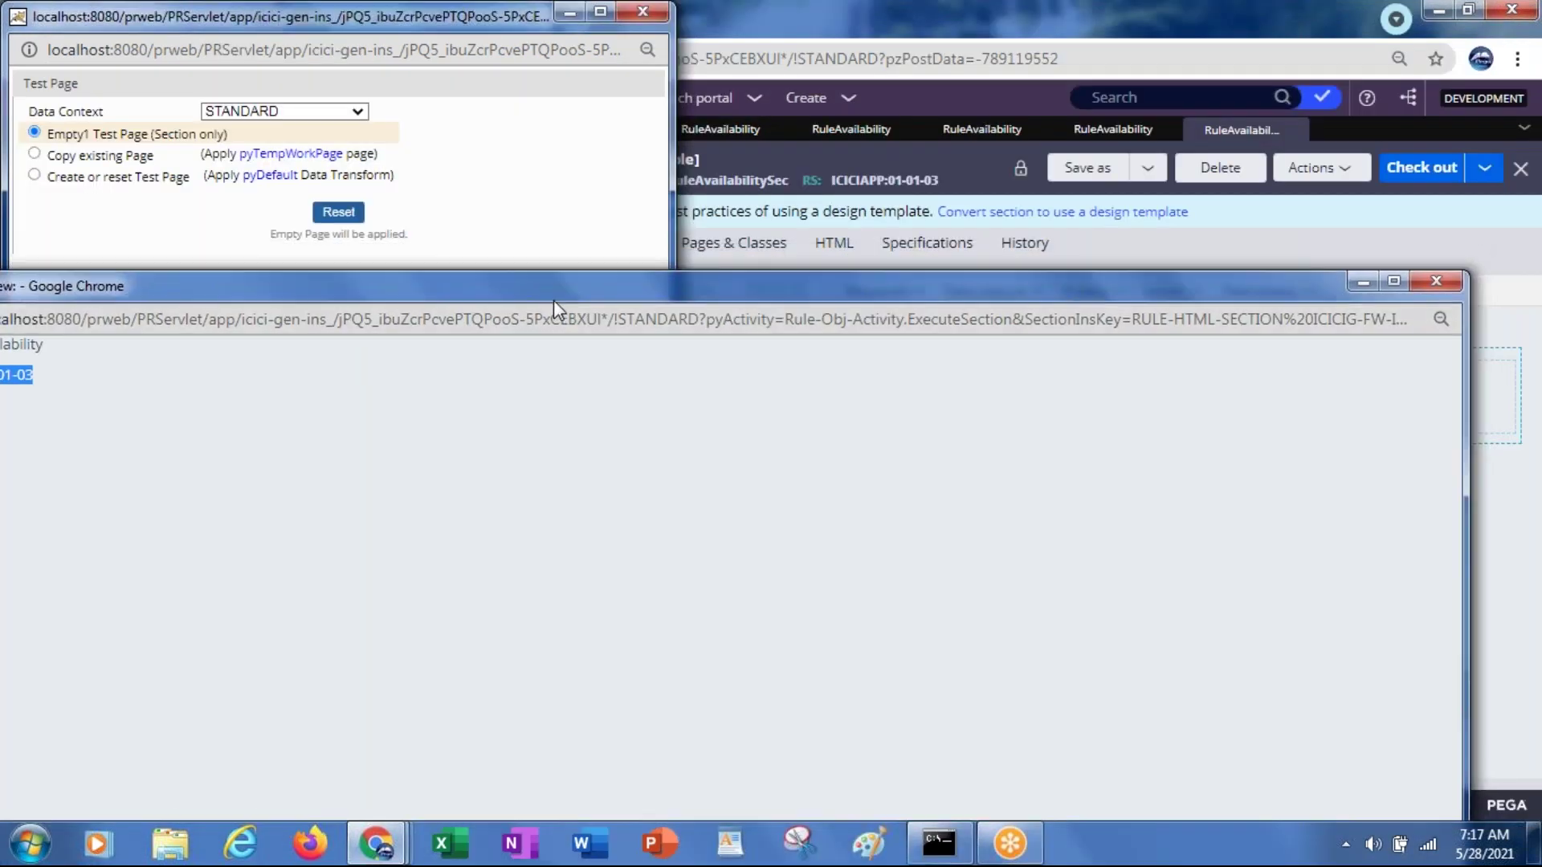
drag(540, 286, 691, 266)
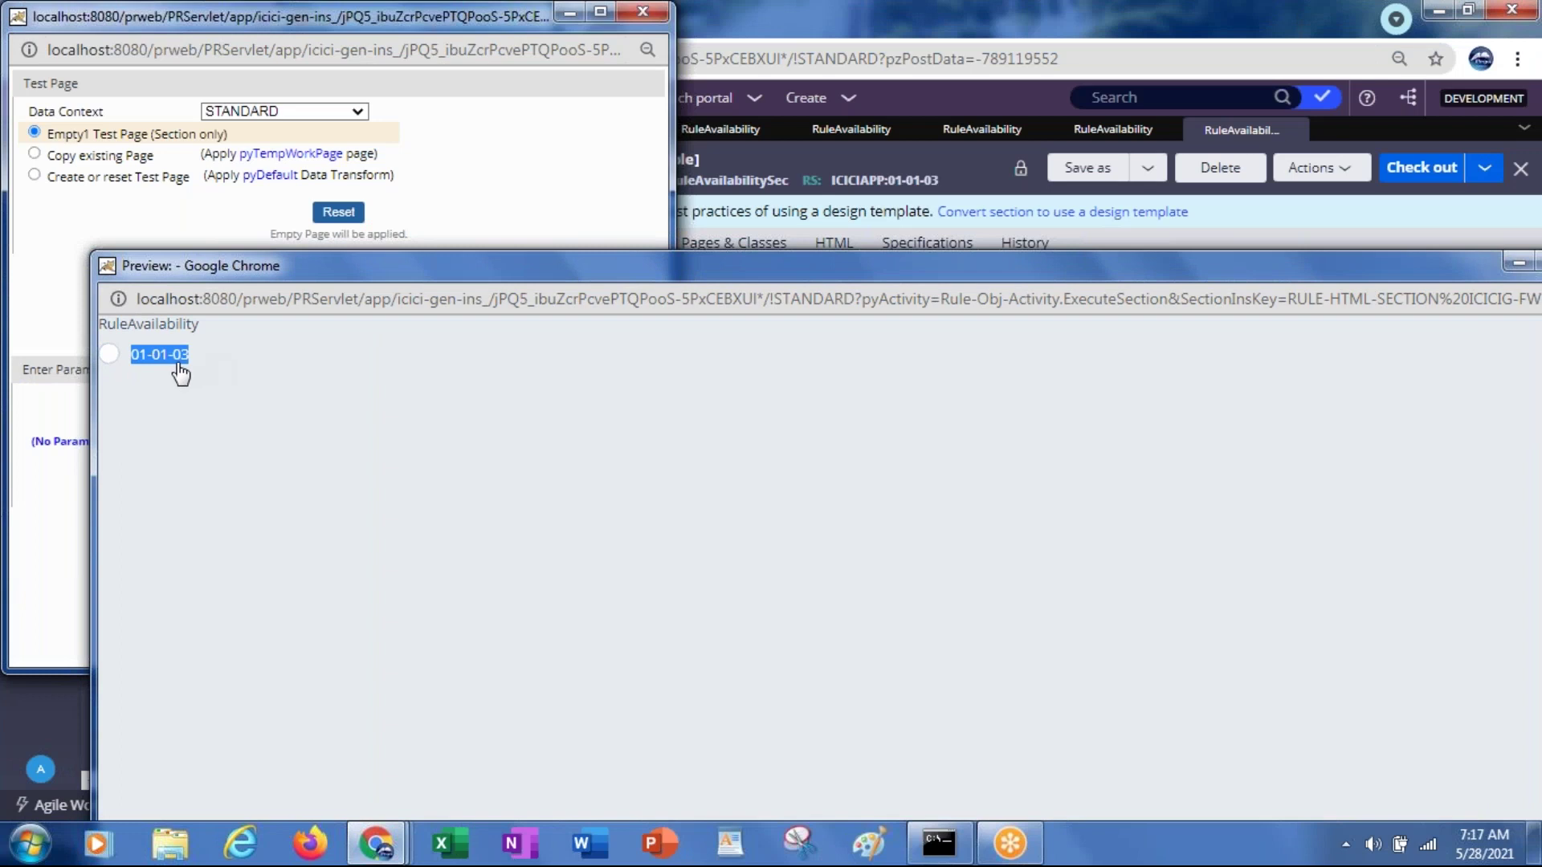
drag(1294, 267, 1180, 236)
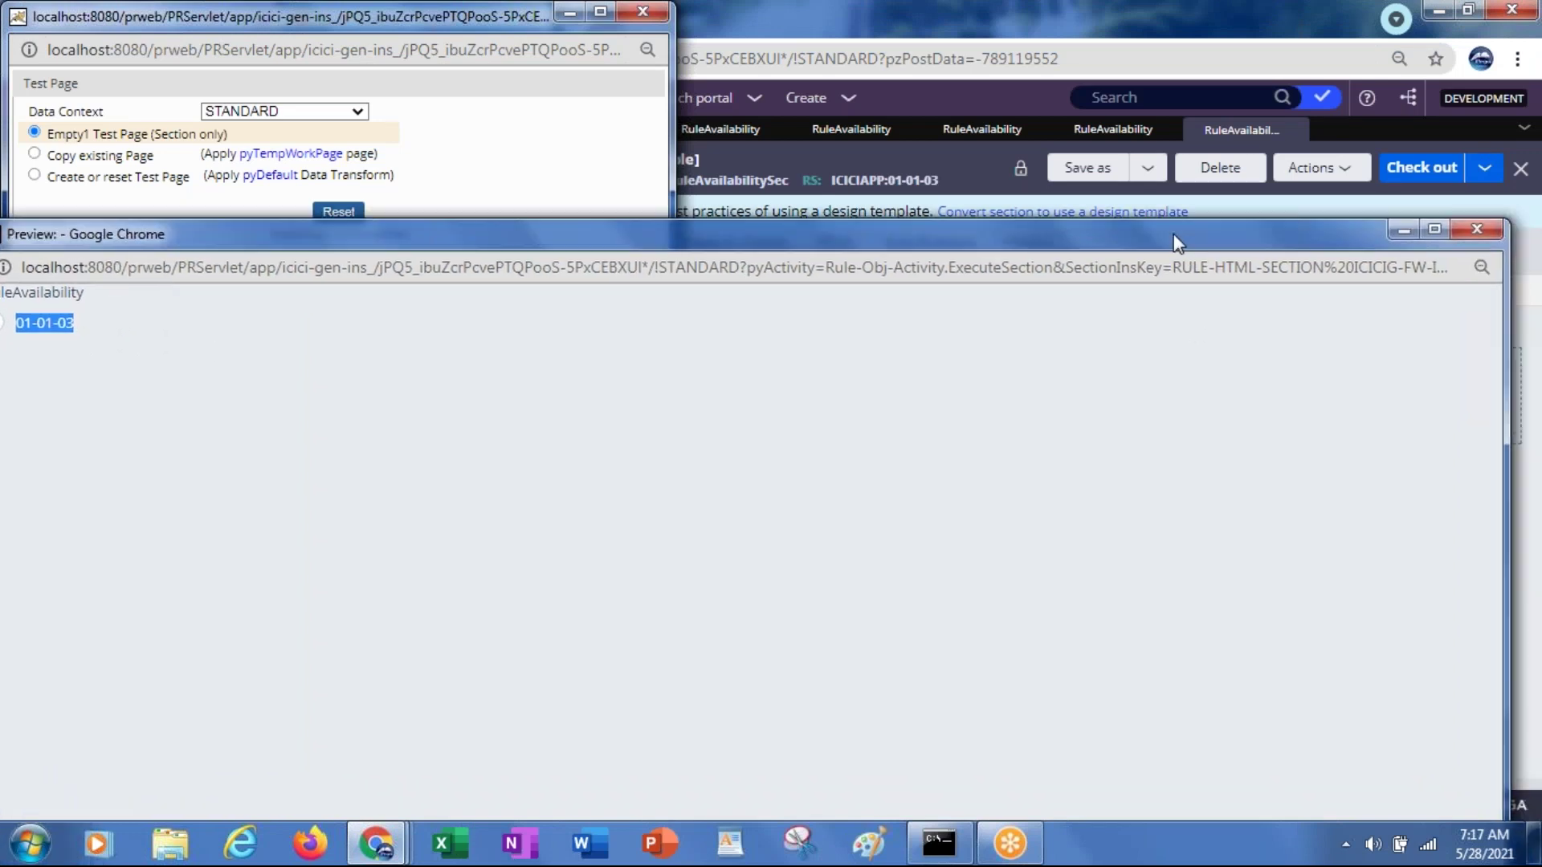
click(1480, 230)
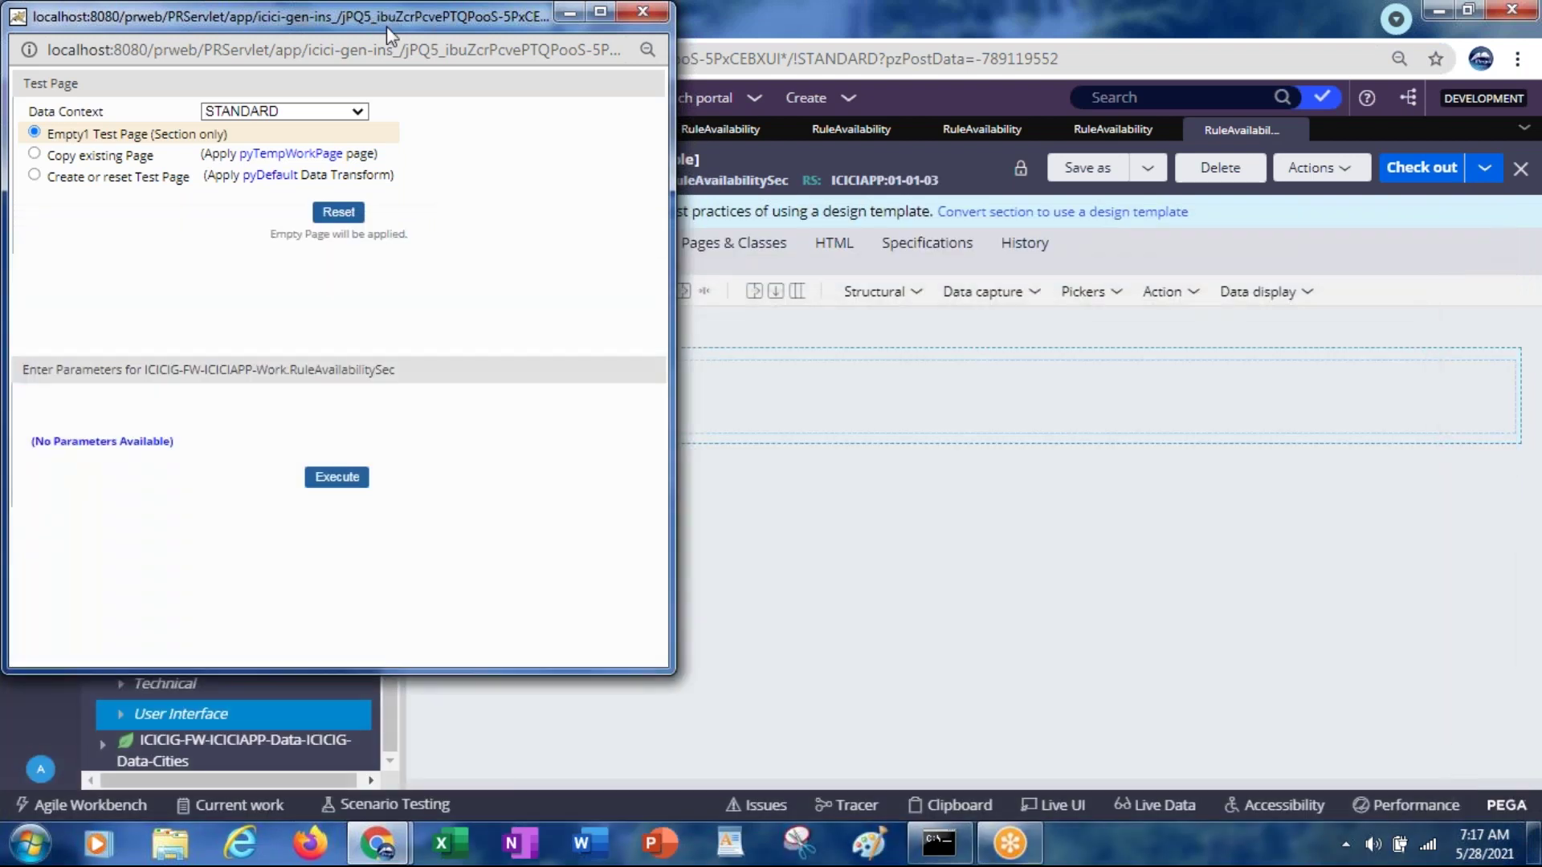
Check out the ICICIAPP 01-01-03 RuleAvailability property of ICICIG-FW-ICICIAPP-Work, set its availability to Not Available, and save it
drag(387, 25, 648, 190)
click(1105, 507)
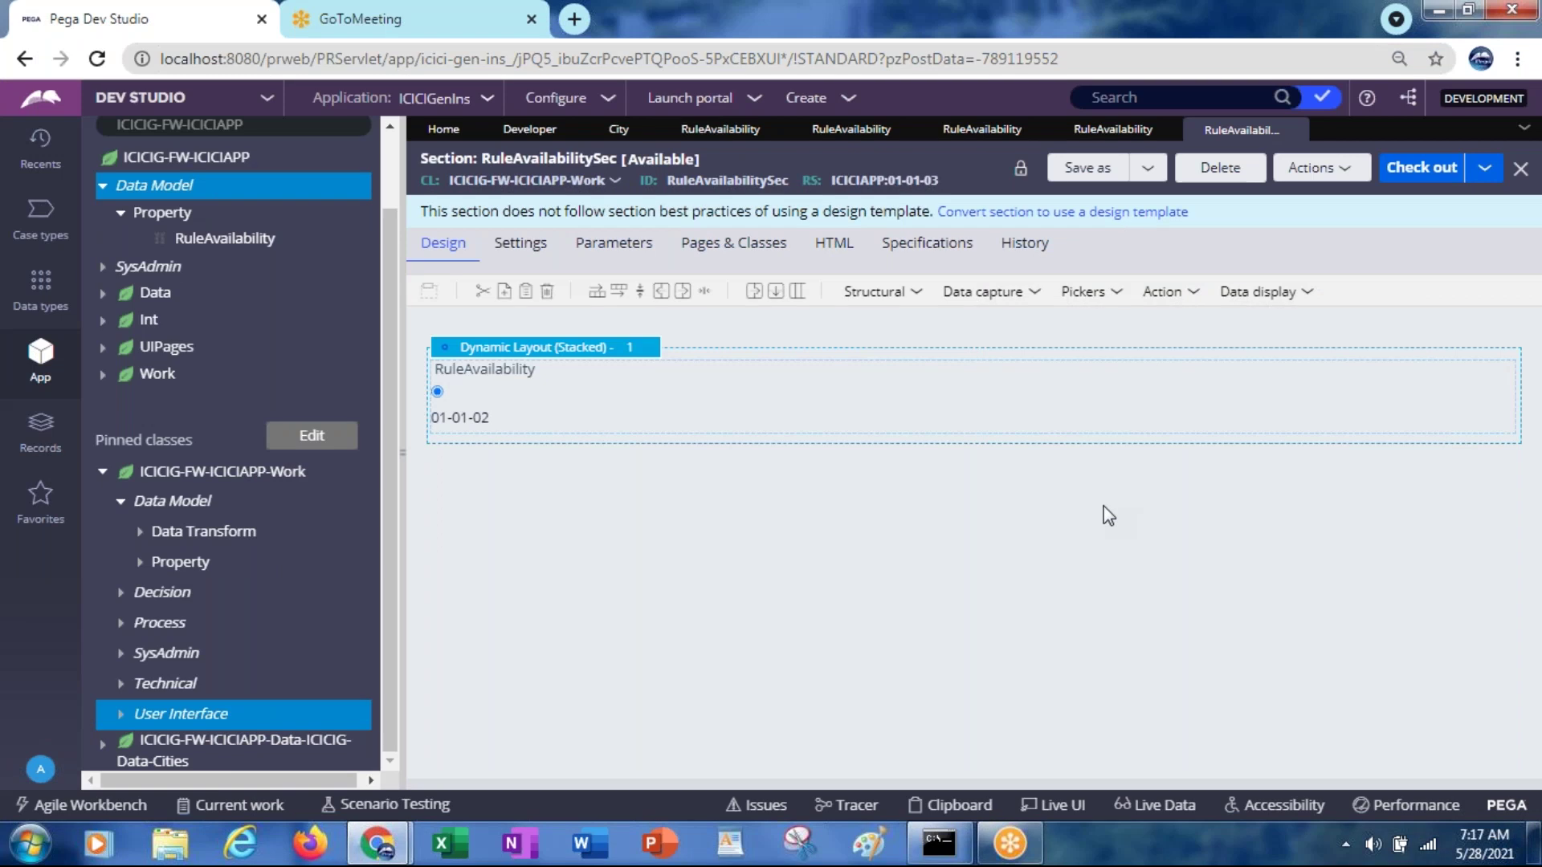
click(720, 129)
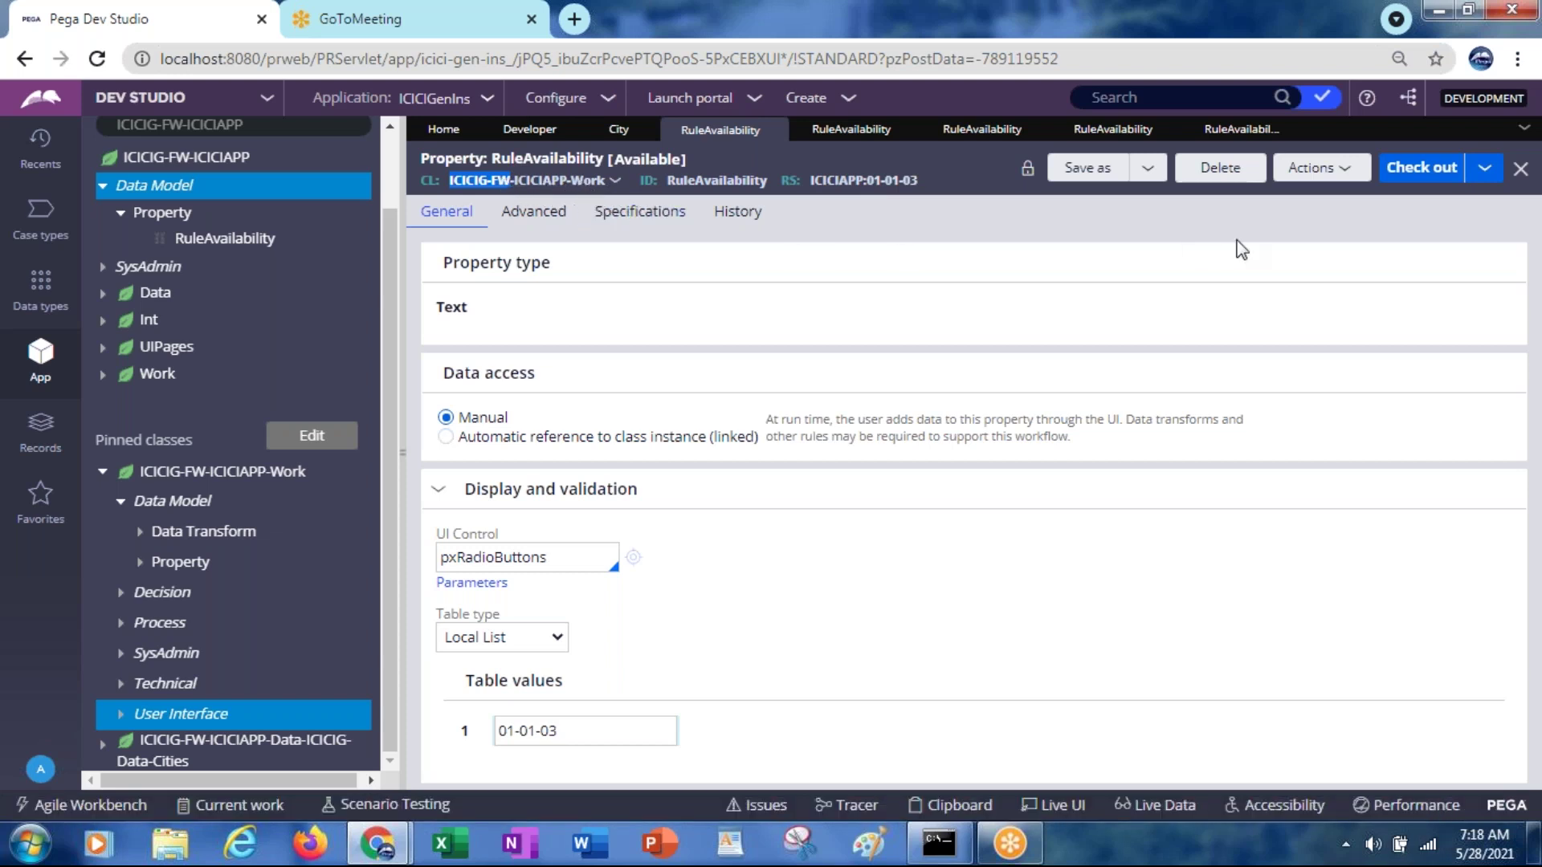
click(1424, 183)
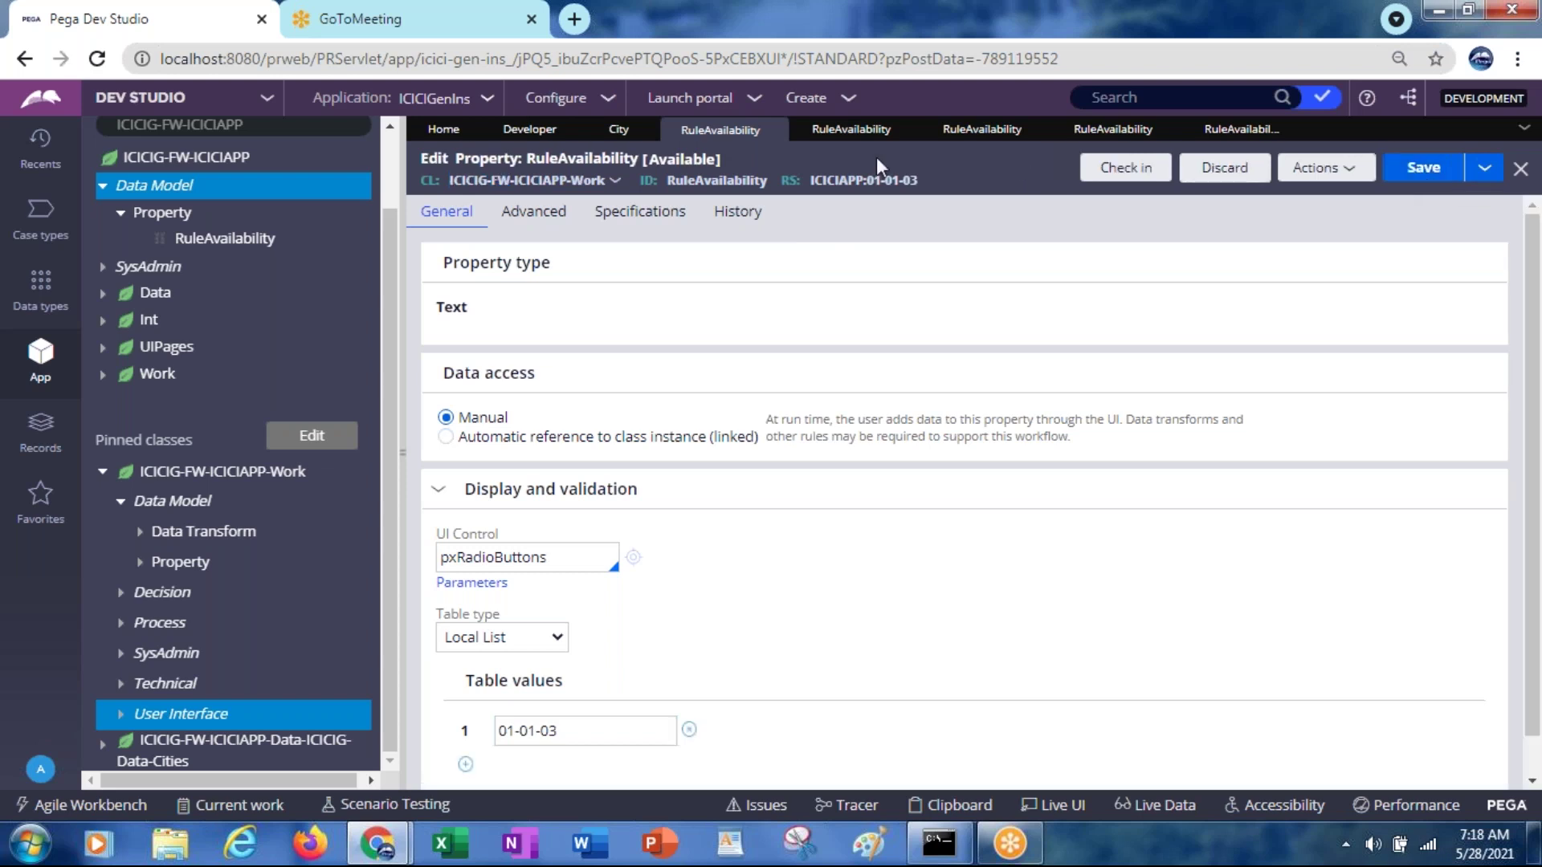
click(678, 161)
click(842, 202)
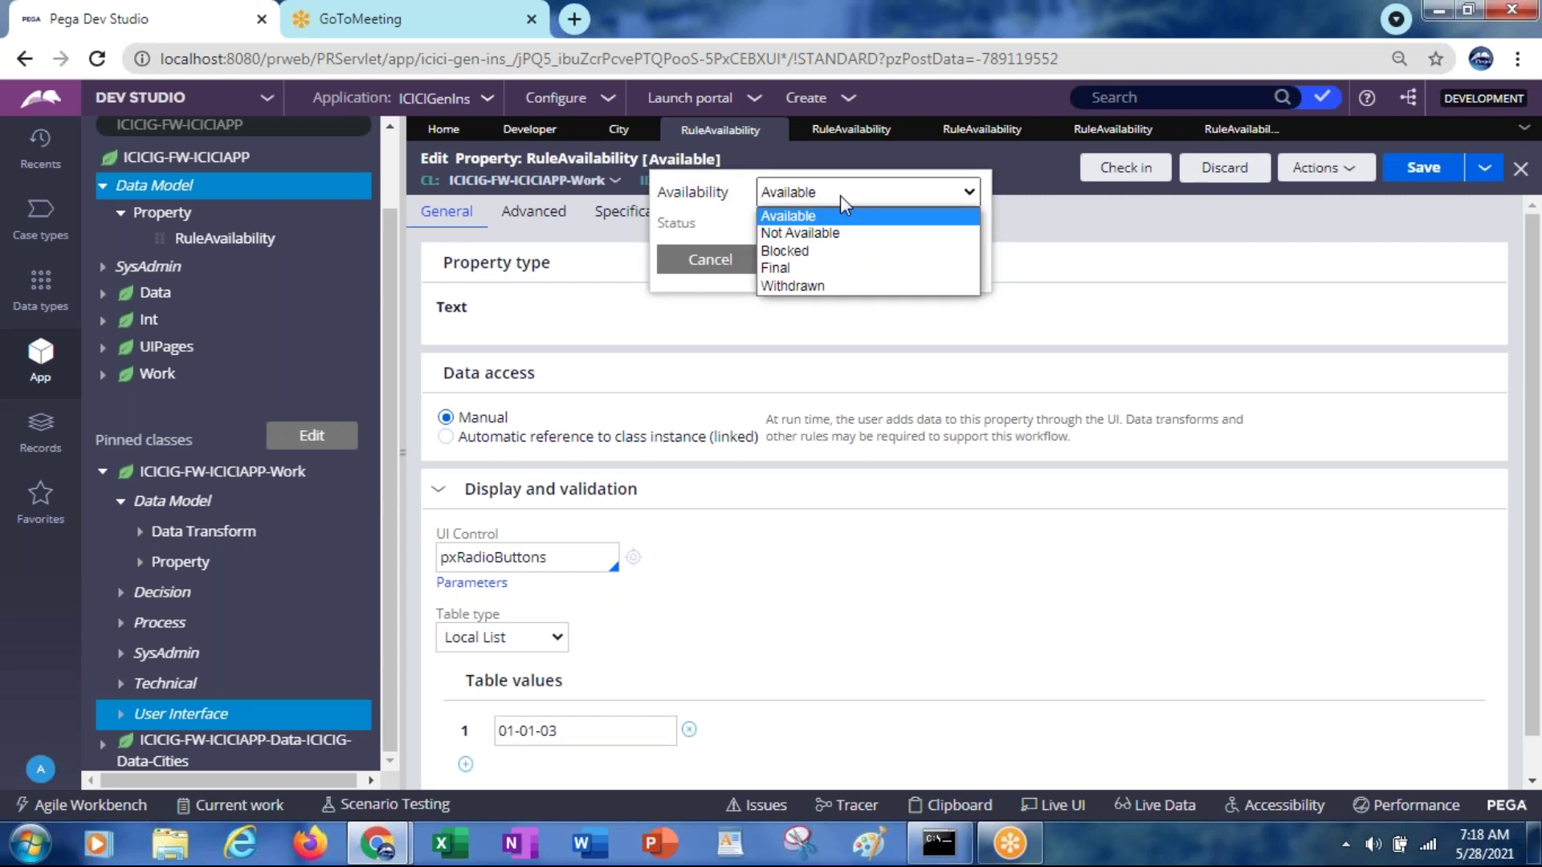
click(810, 233)
click(916, 261)
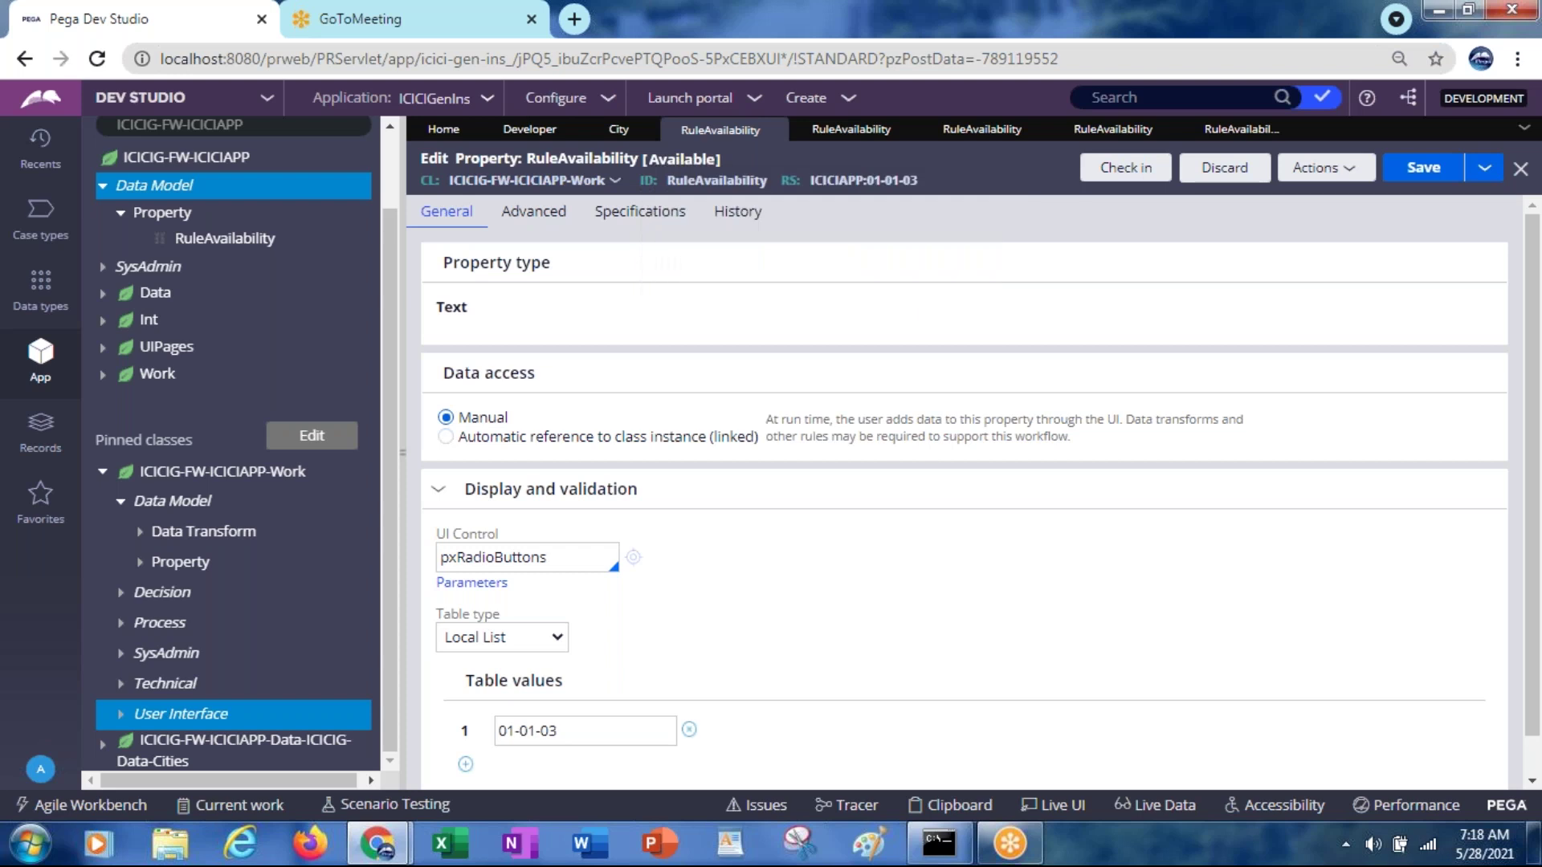
click(1423, 170)
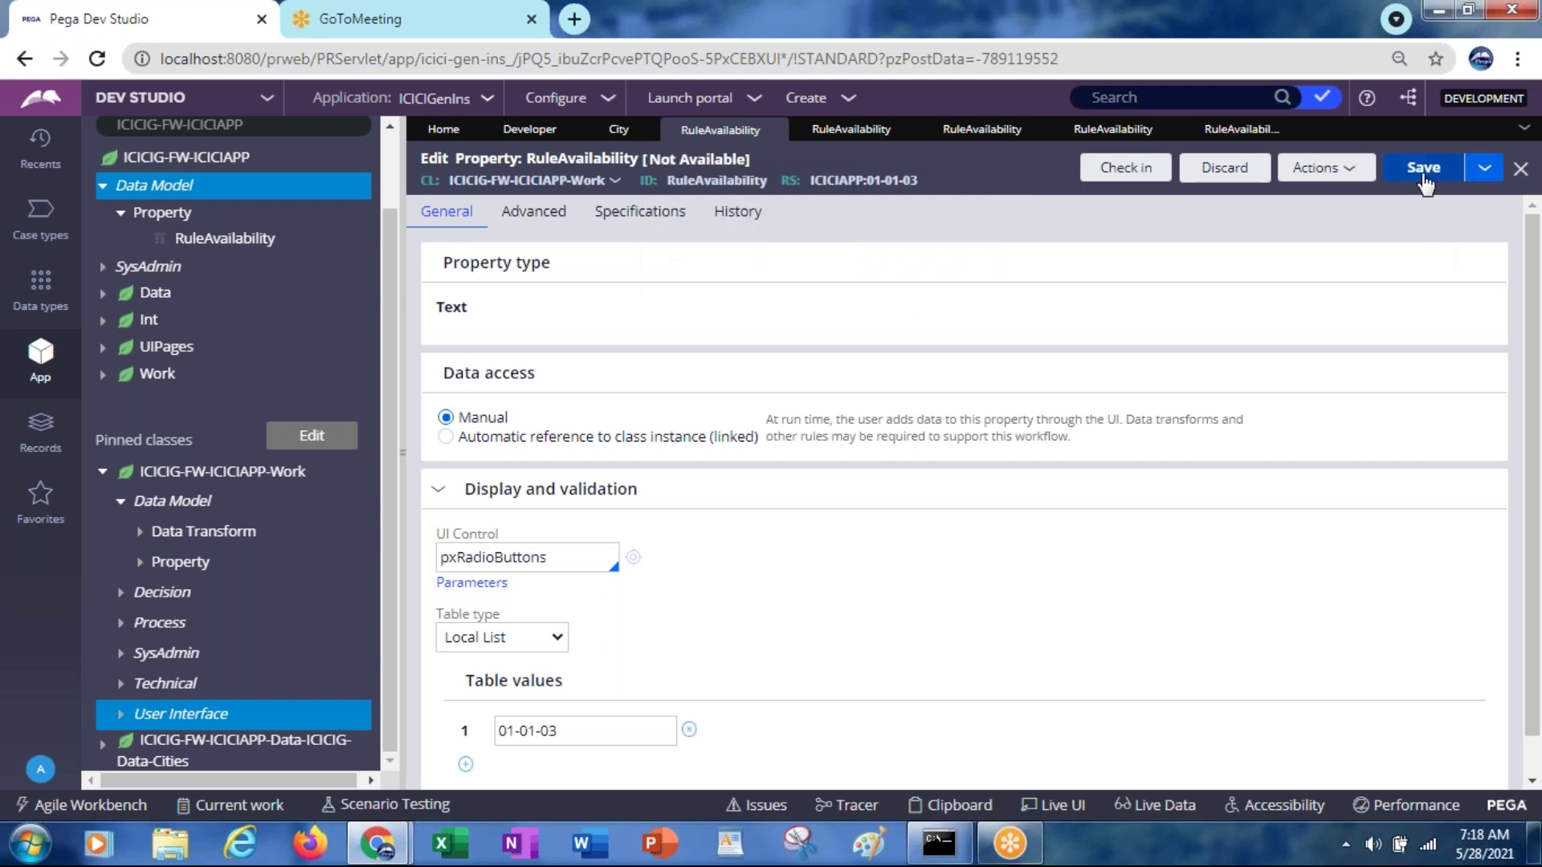
Check in the 01-01-03 RuleAvailability property with the comment "wip"
click(1122, 170)
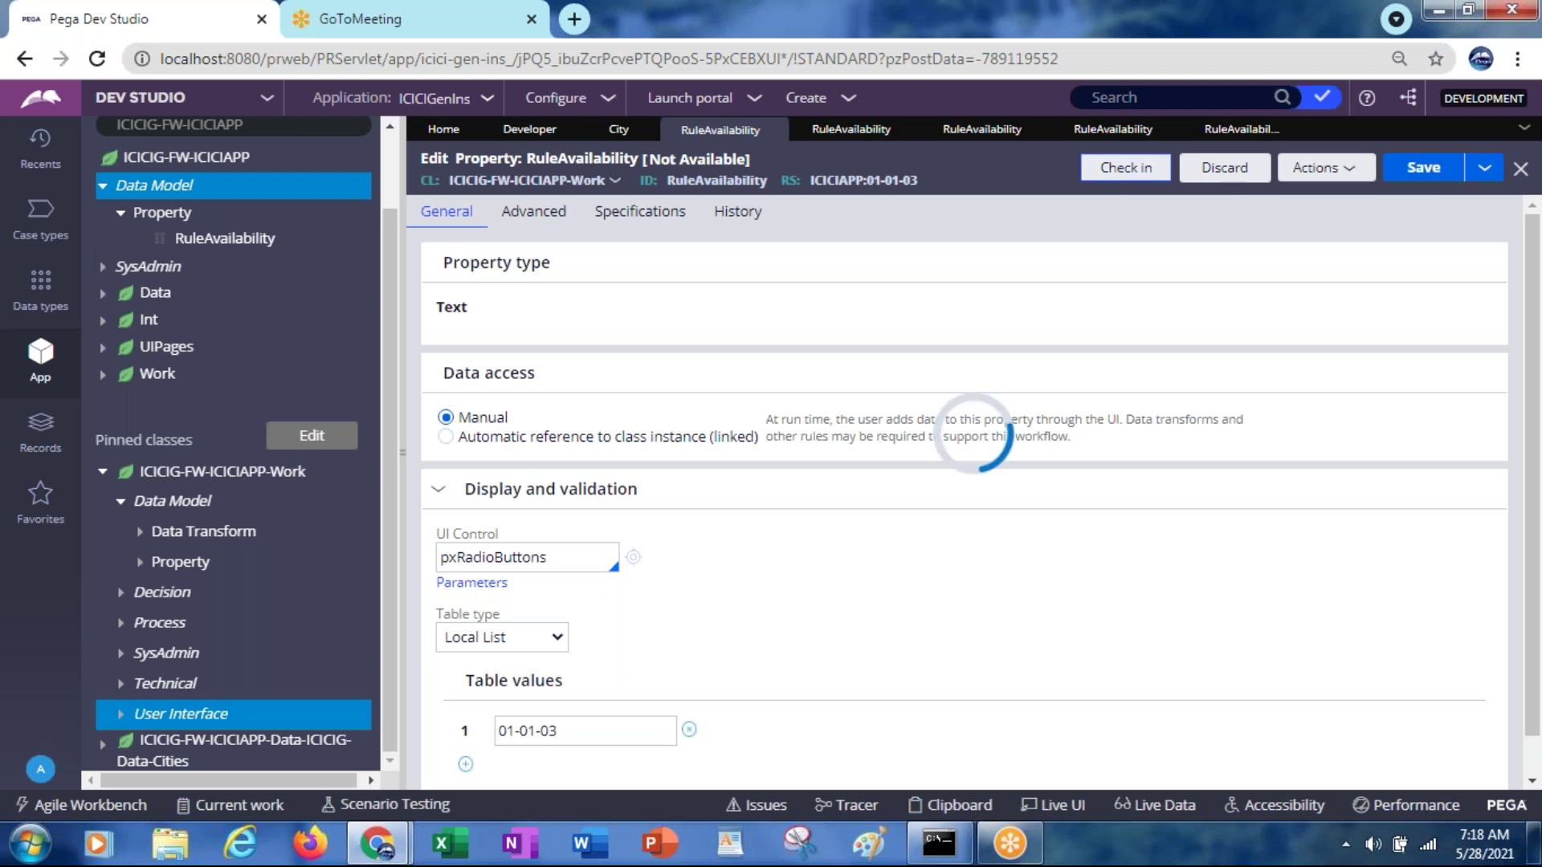
text(wip)
click(1247, 562)
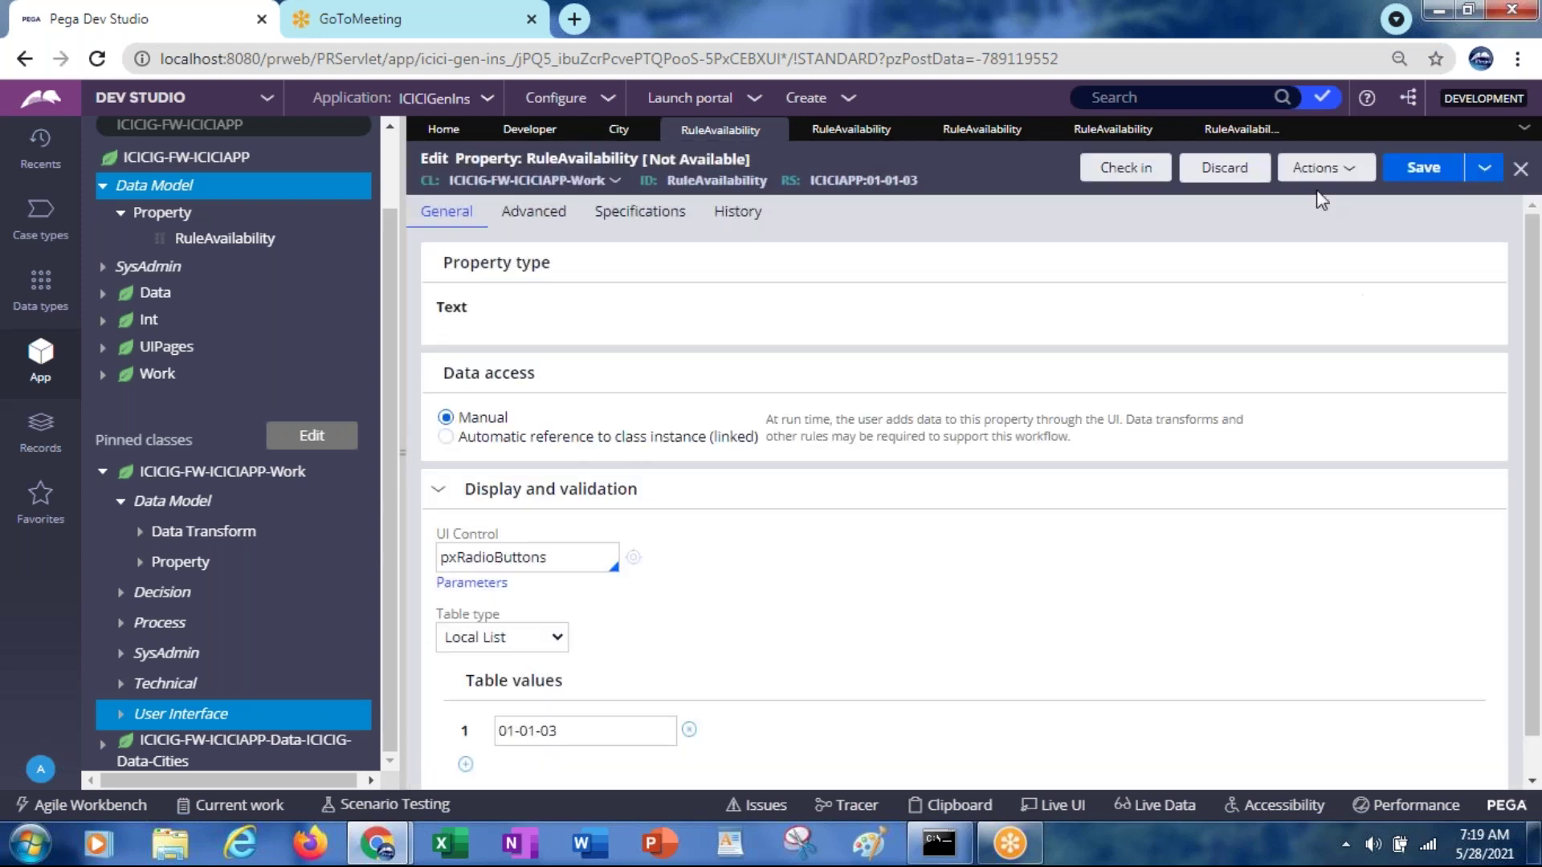
Run RuleAvailabilitySec with the empty test page, check which RuleAvailability value is rendered, and close the preview
click(1211, 137)
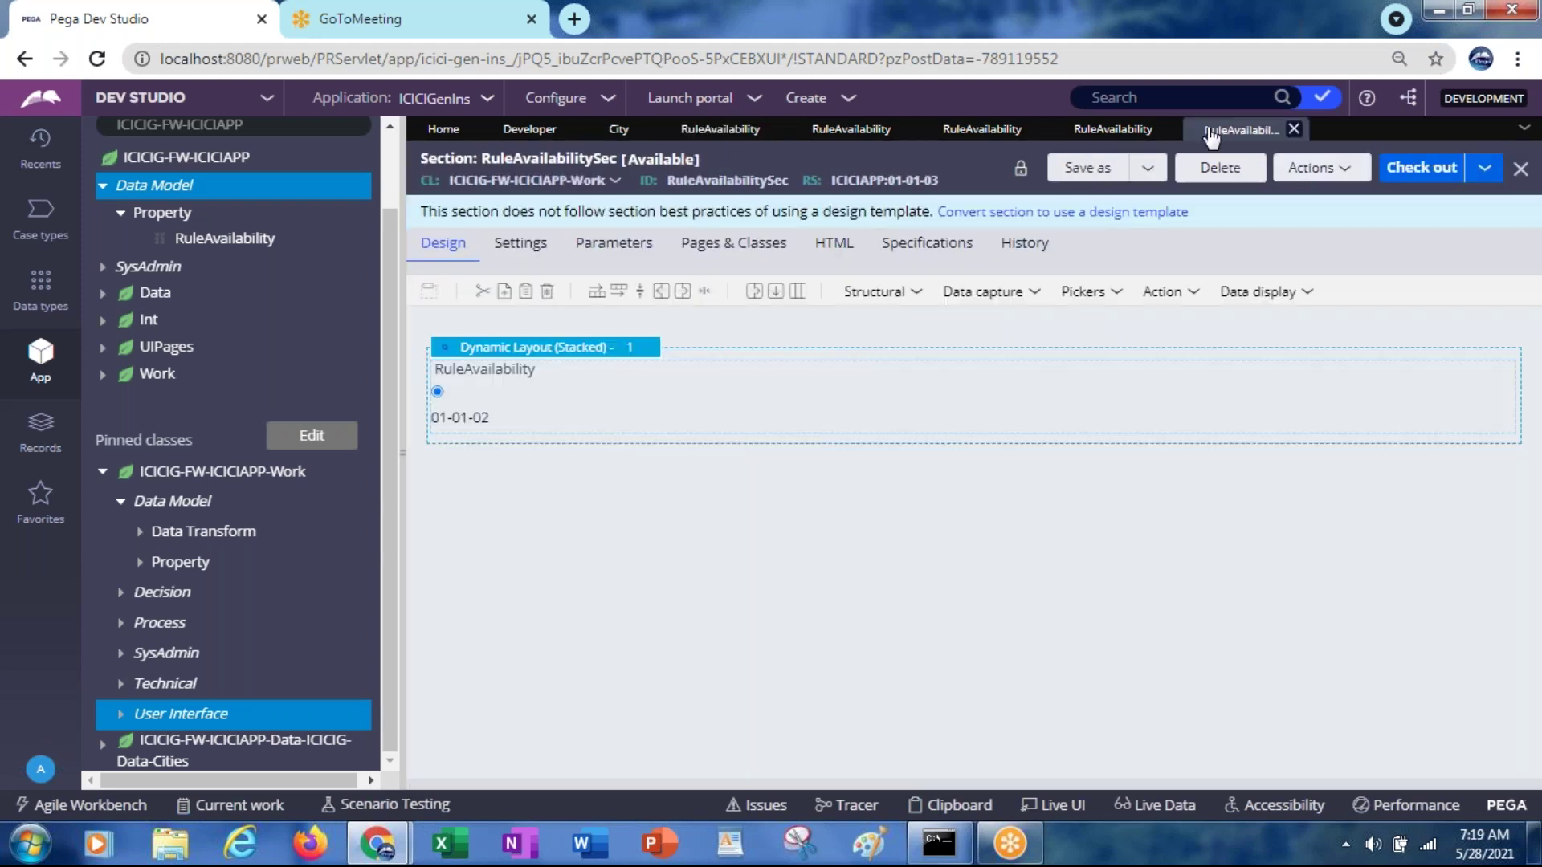
click(1309, 170)
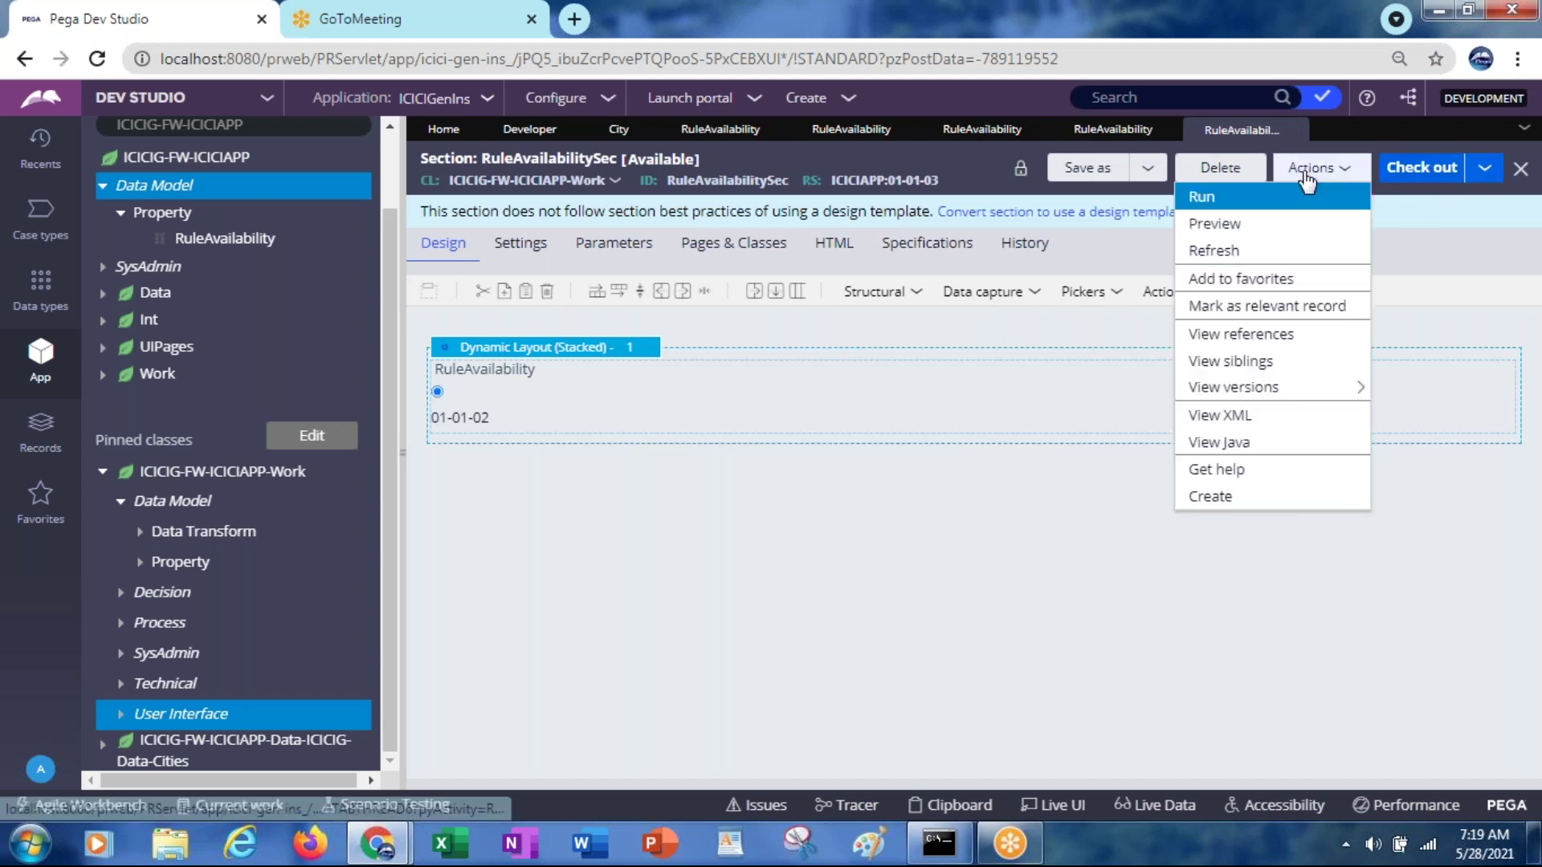
click(1203, 197)
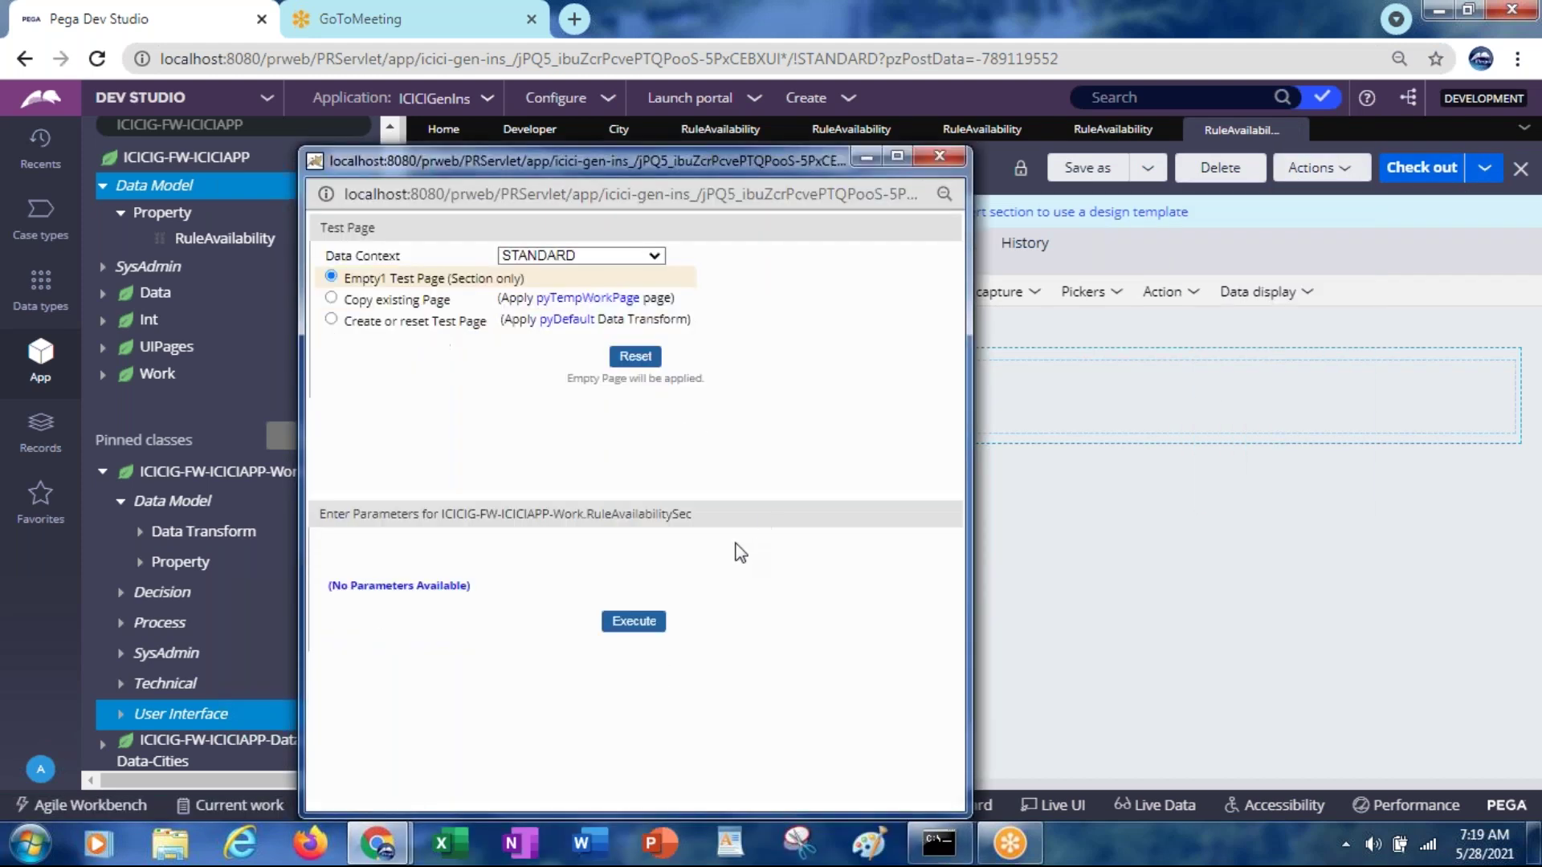
click(652, 623)
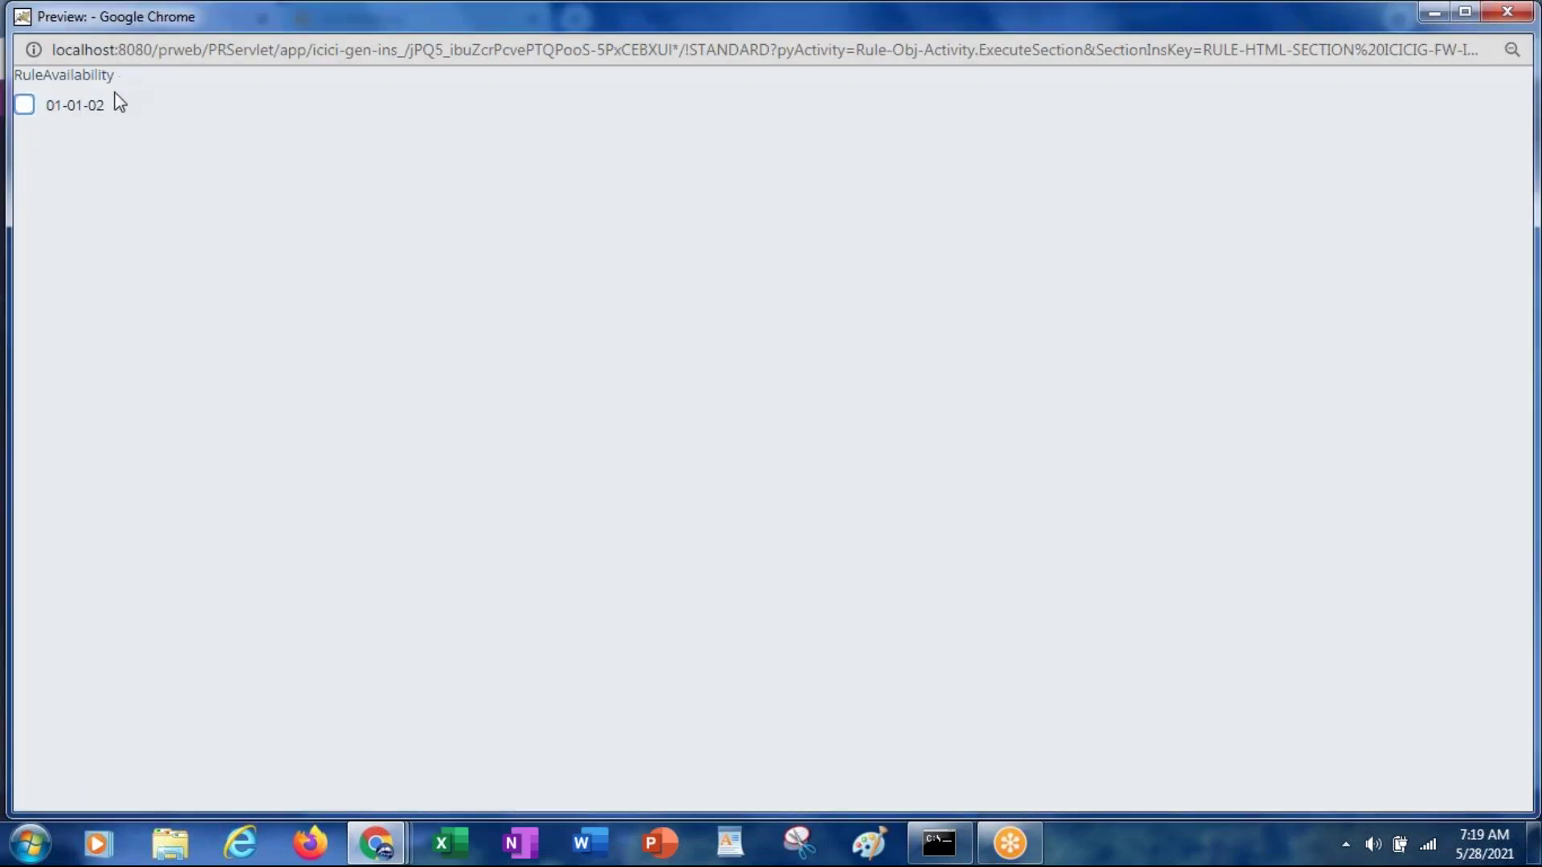
drag(103, 117, 52, 121)
drag(223, 27, 195, 165)
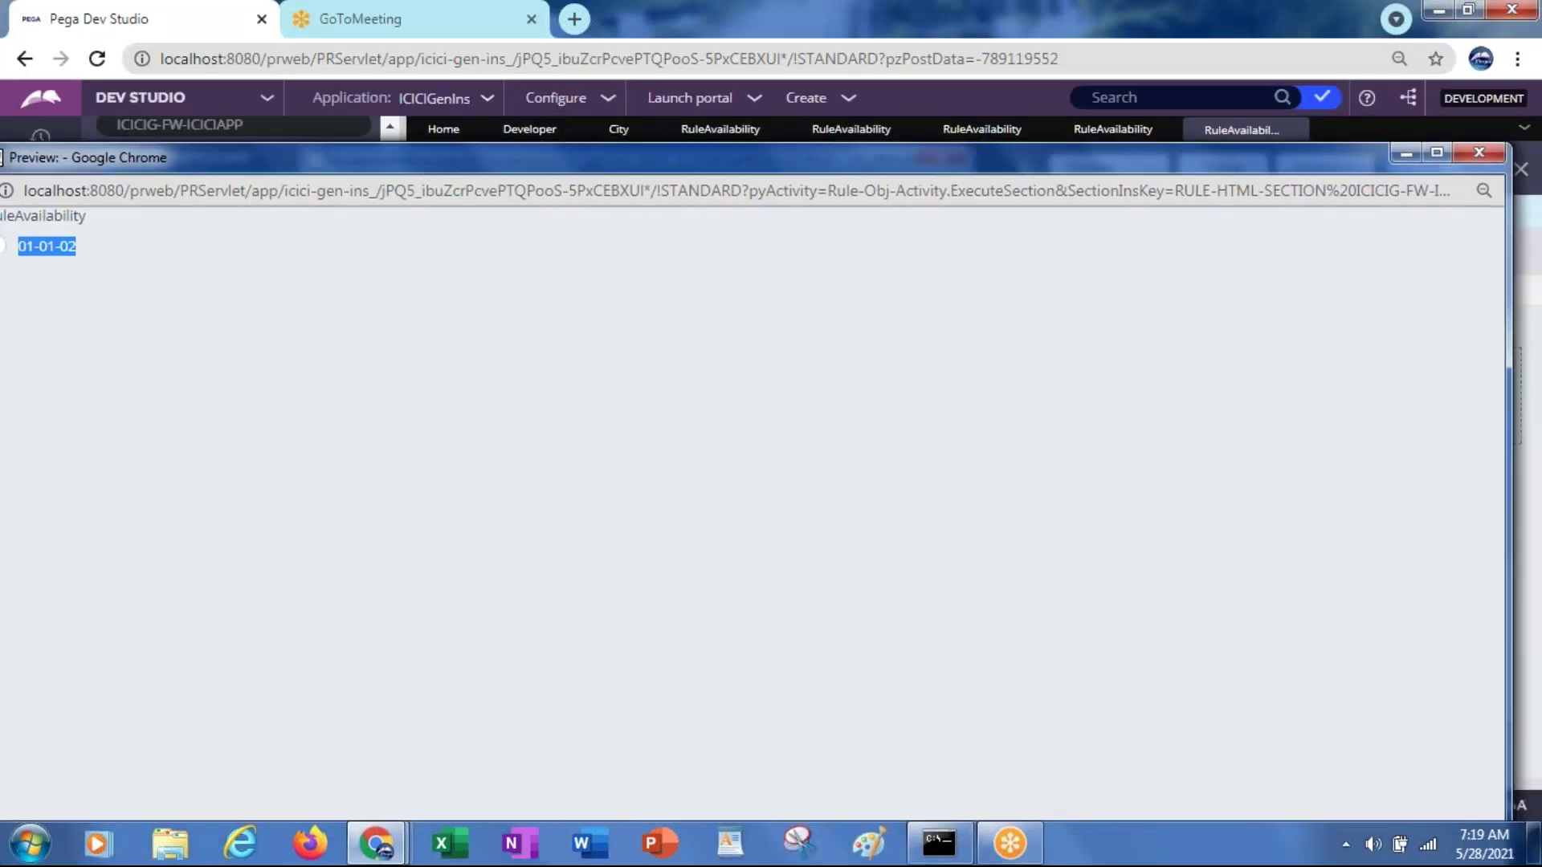
click(1477, 153)
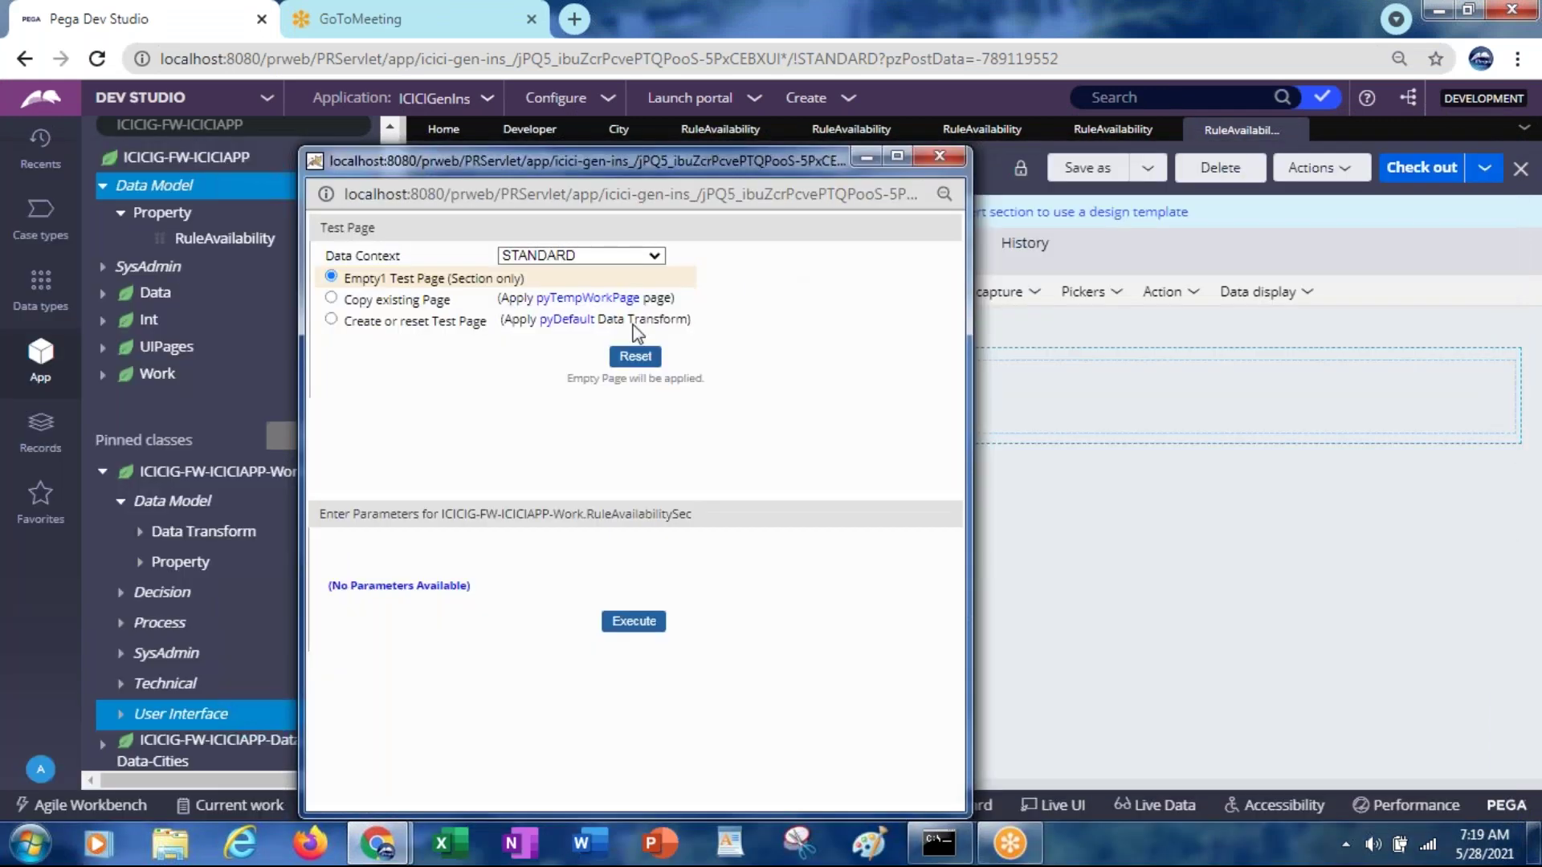
click(864, 156)
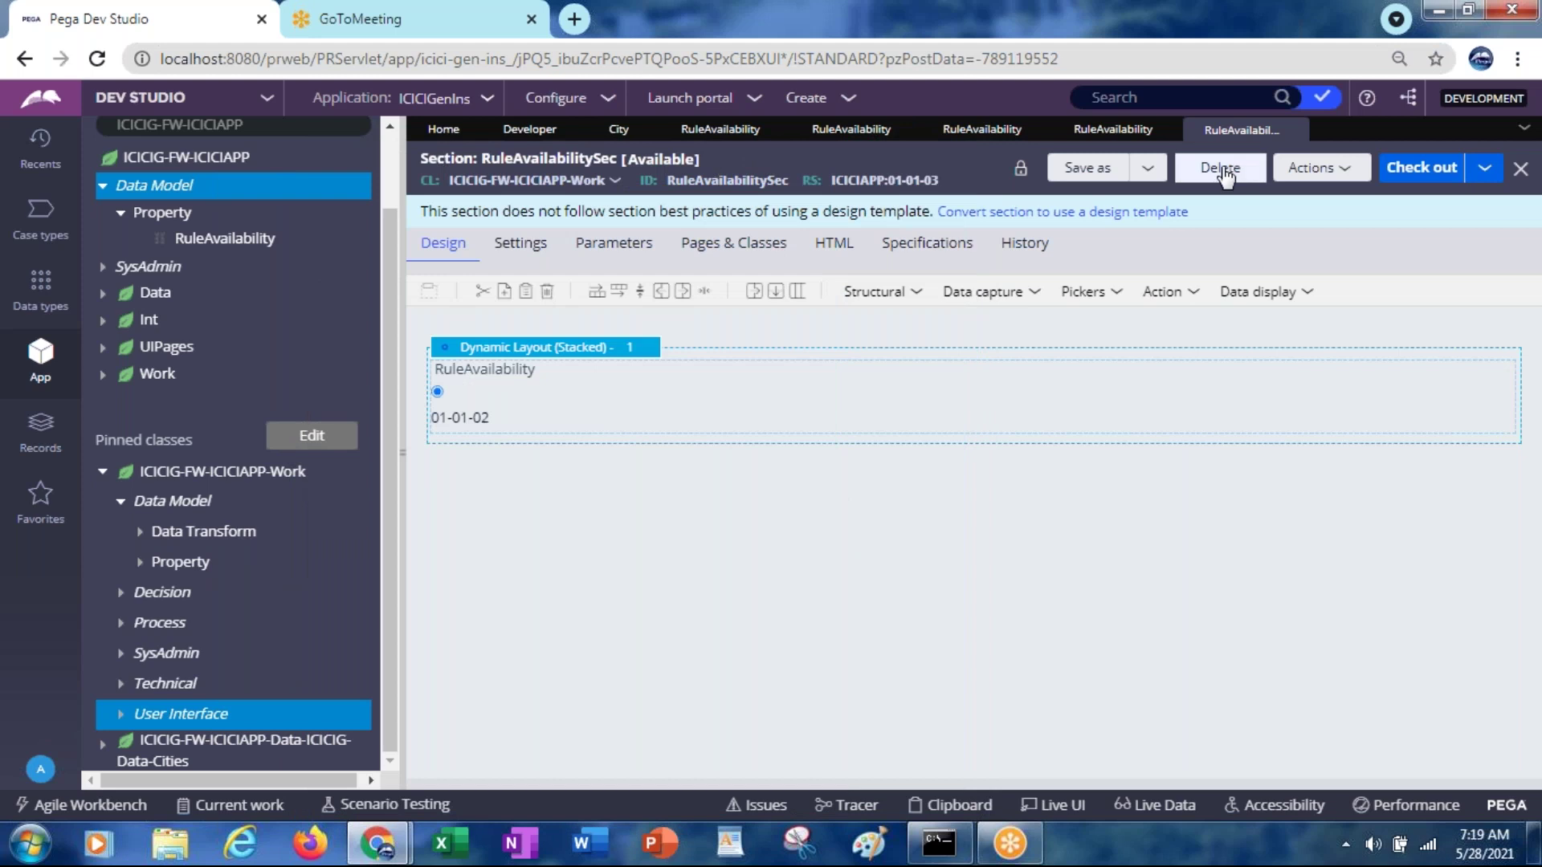
Check out the RuleAvailabilitySec section, set its availability to Withdrawn, and save it
click(1423, 168)
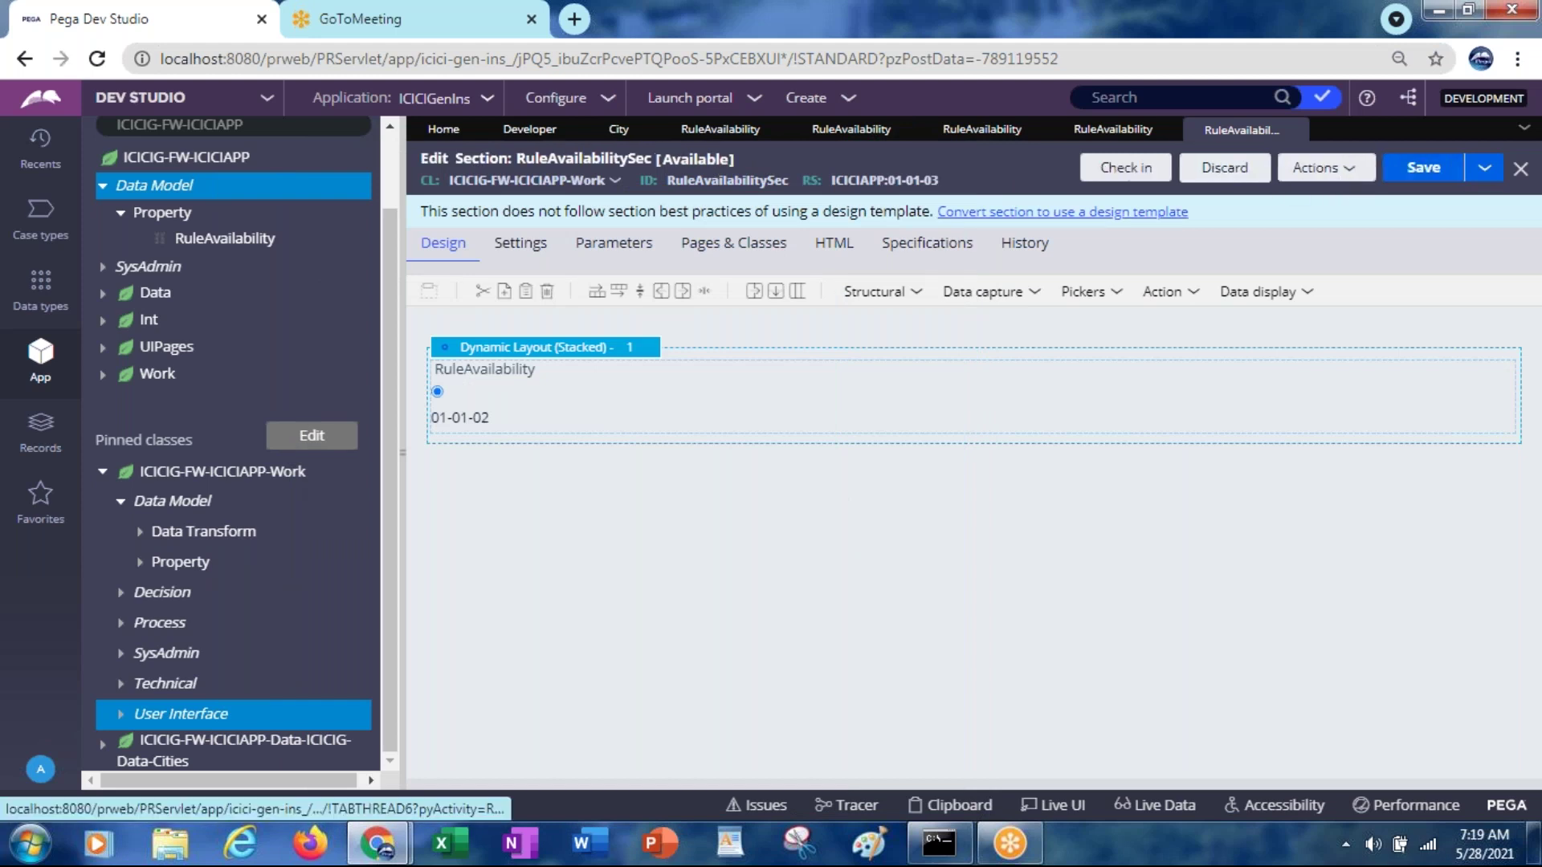
click(720, 166)
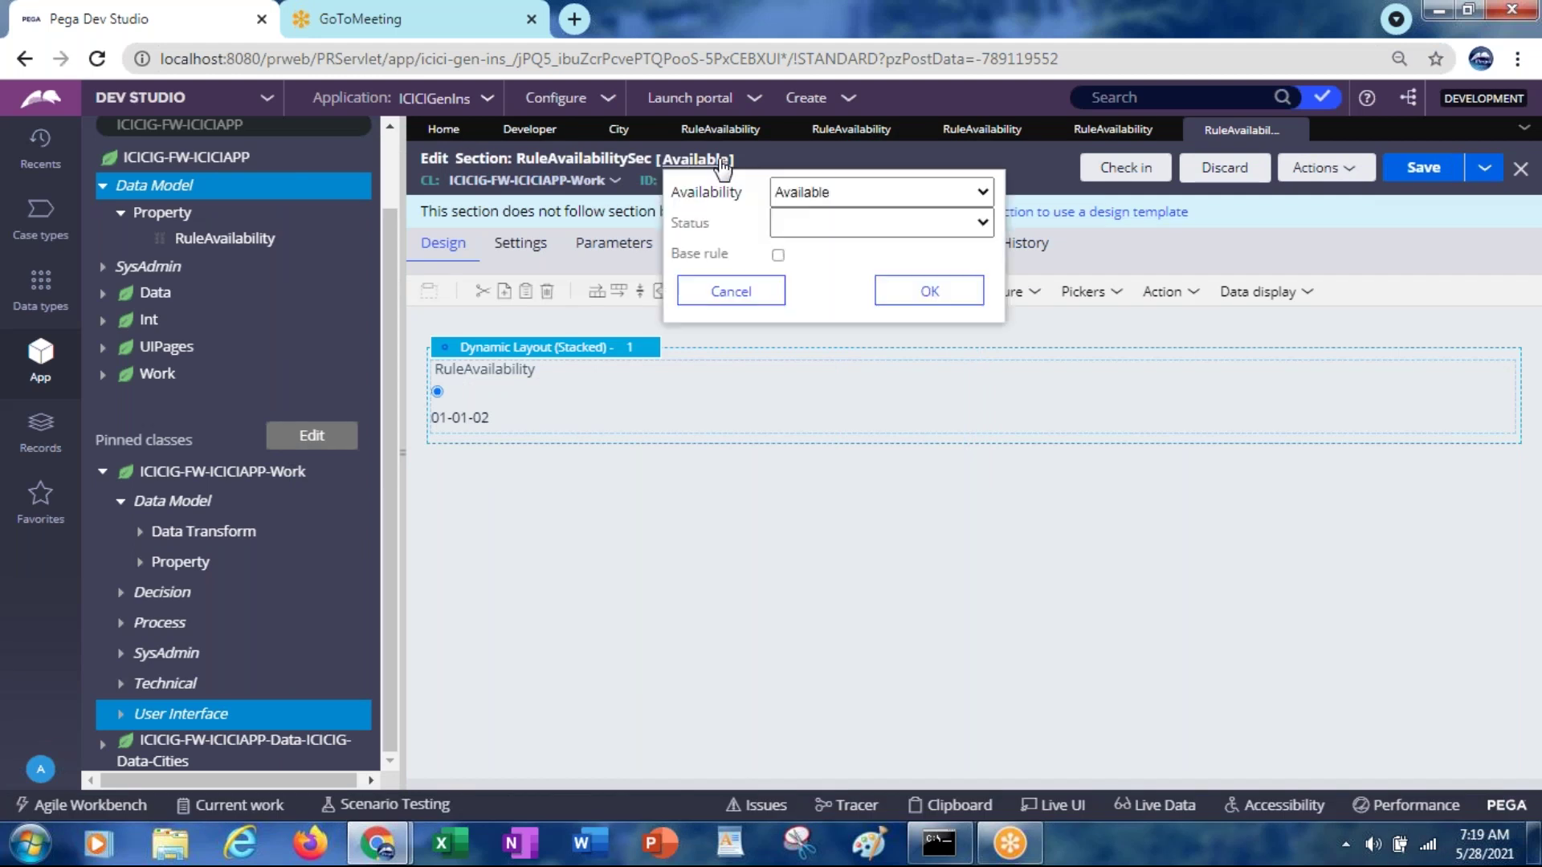
click(824, 195)
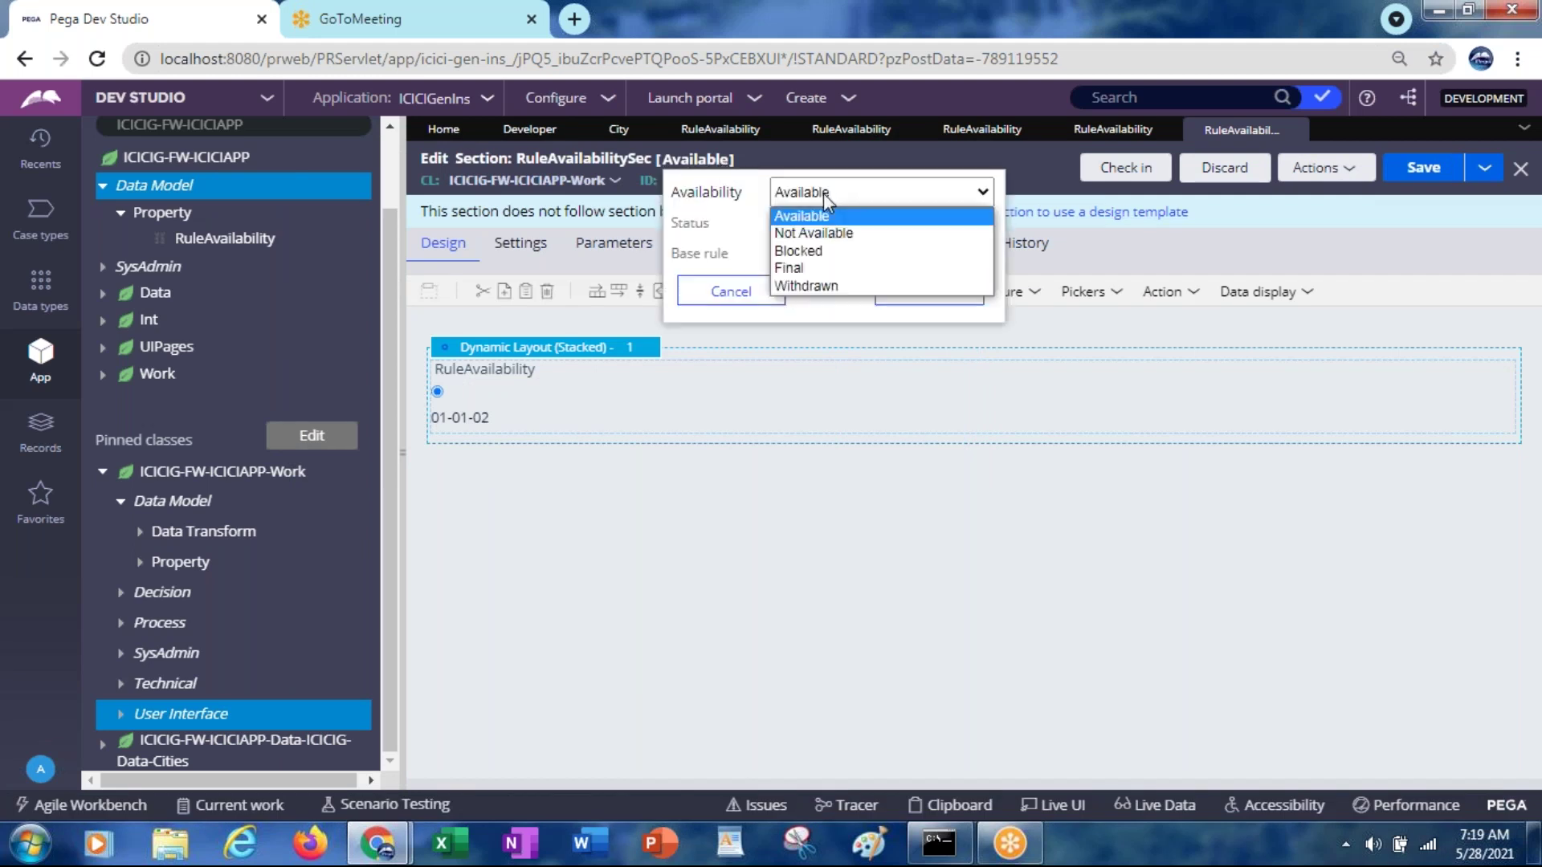
click(806, 286)
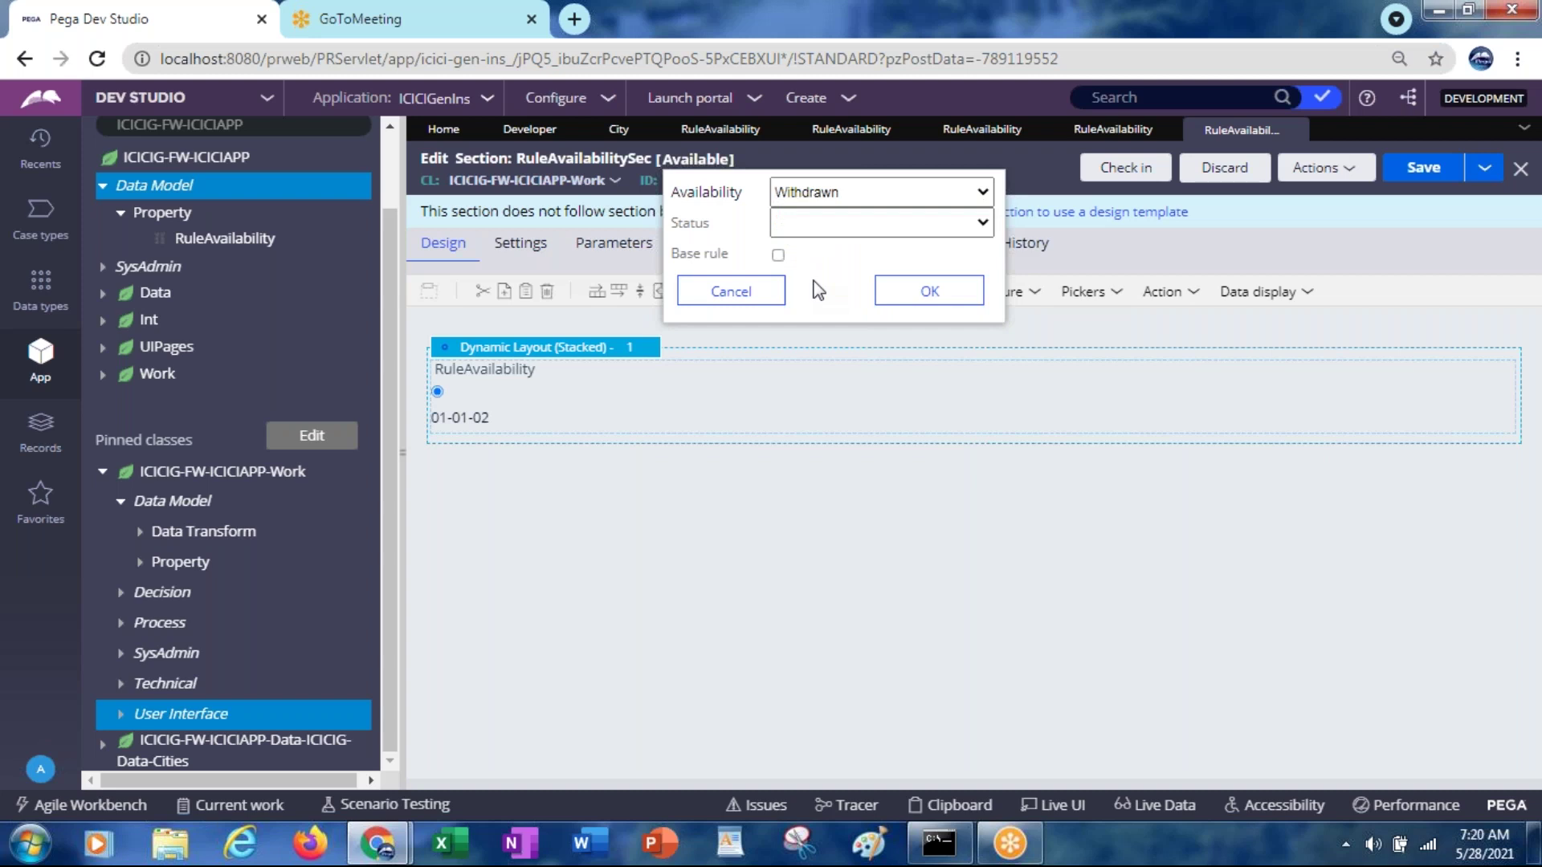
click(907, 305)
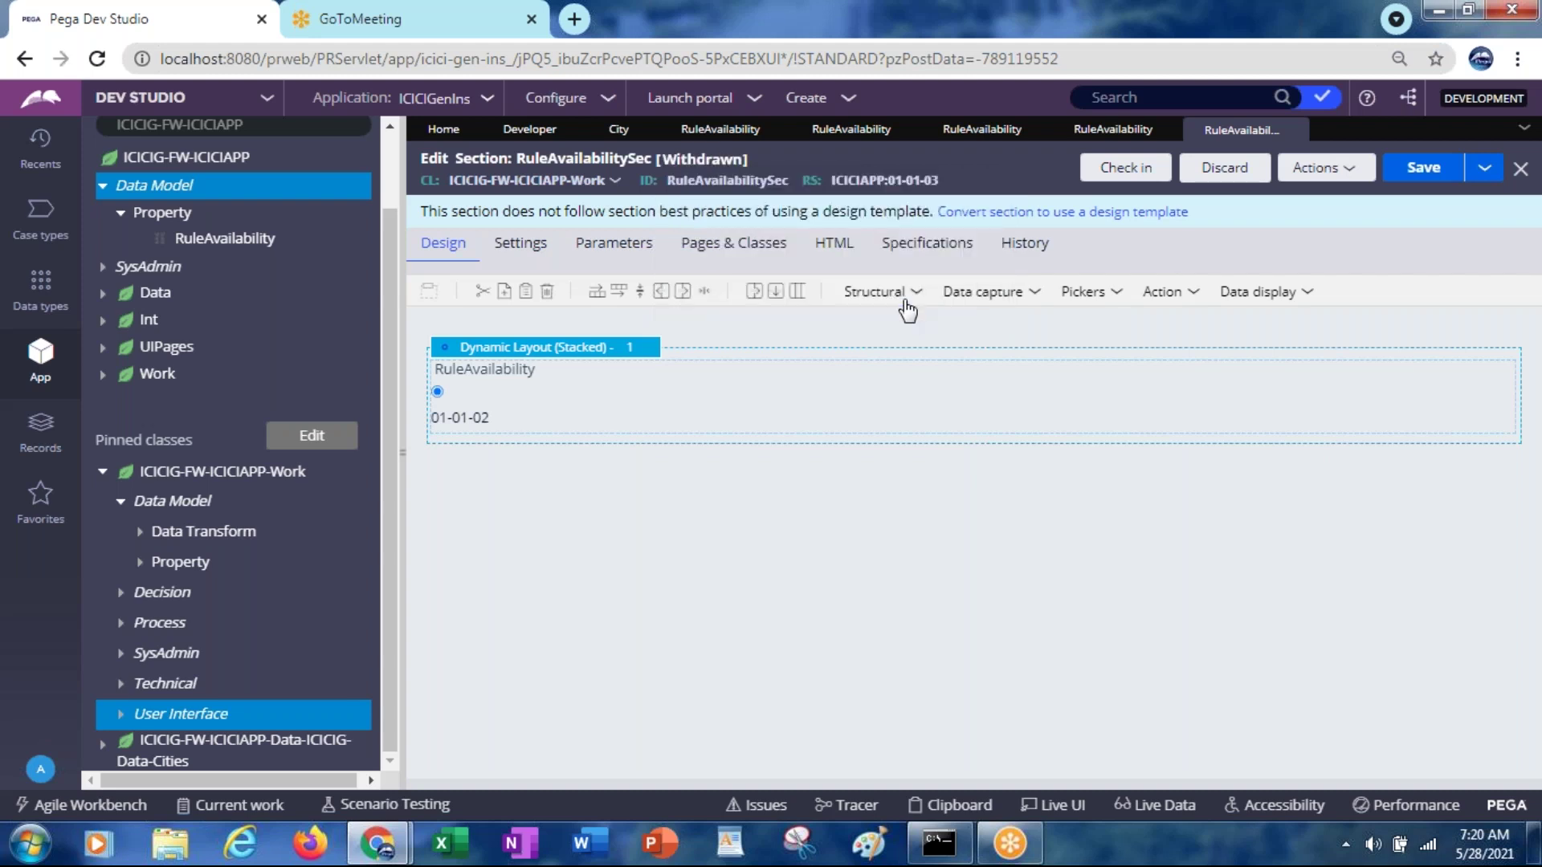
click(1421, 169)
Check in the RuleAvailabilitySec section with the comment "wip"
click(1128, 165)
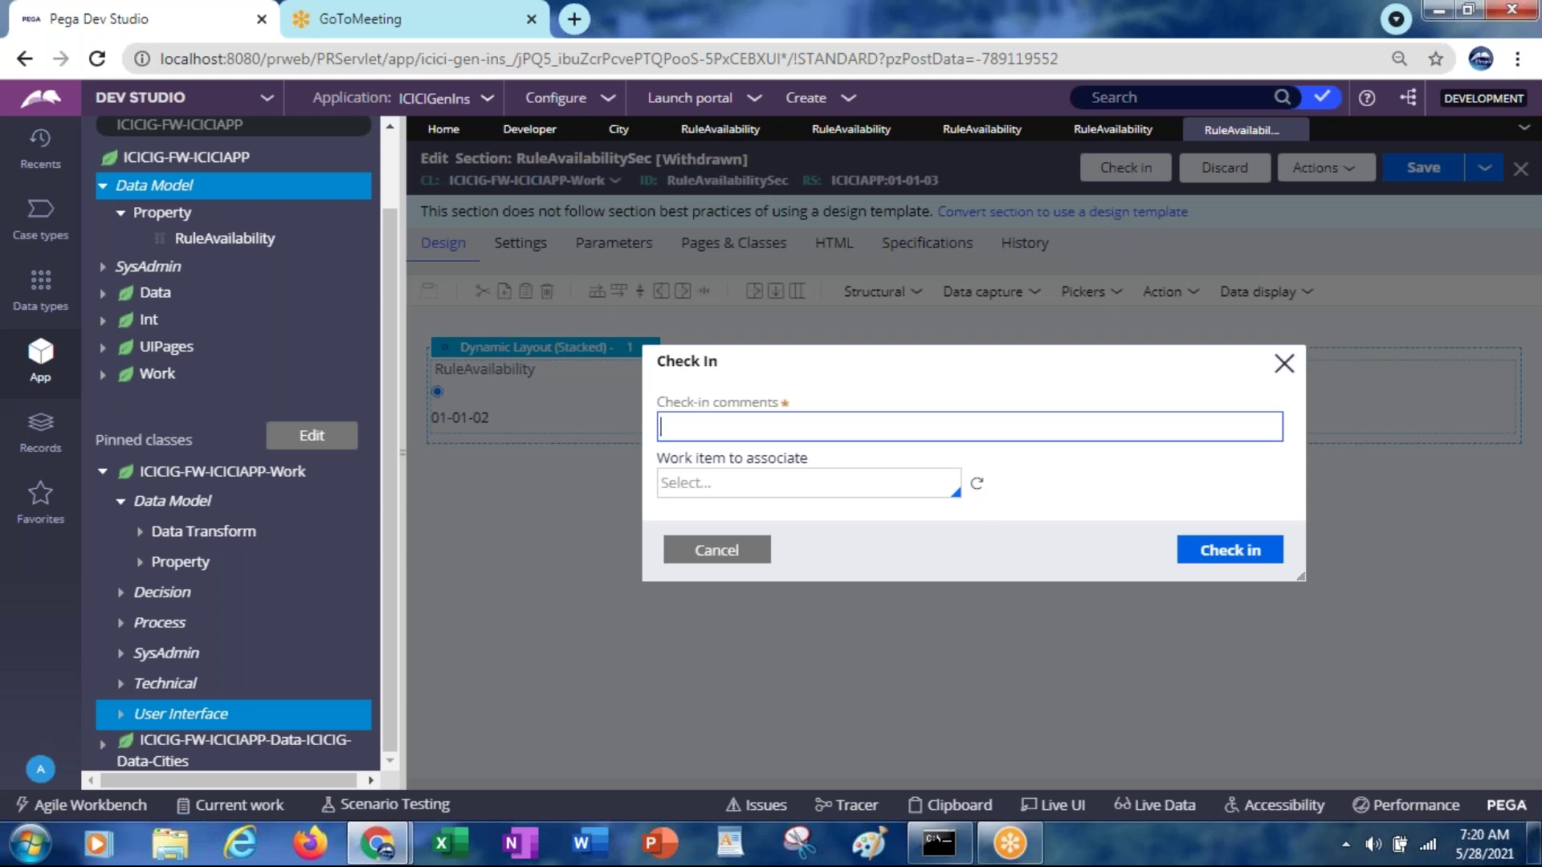
text(wip)
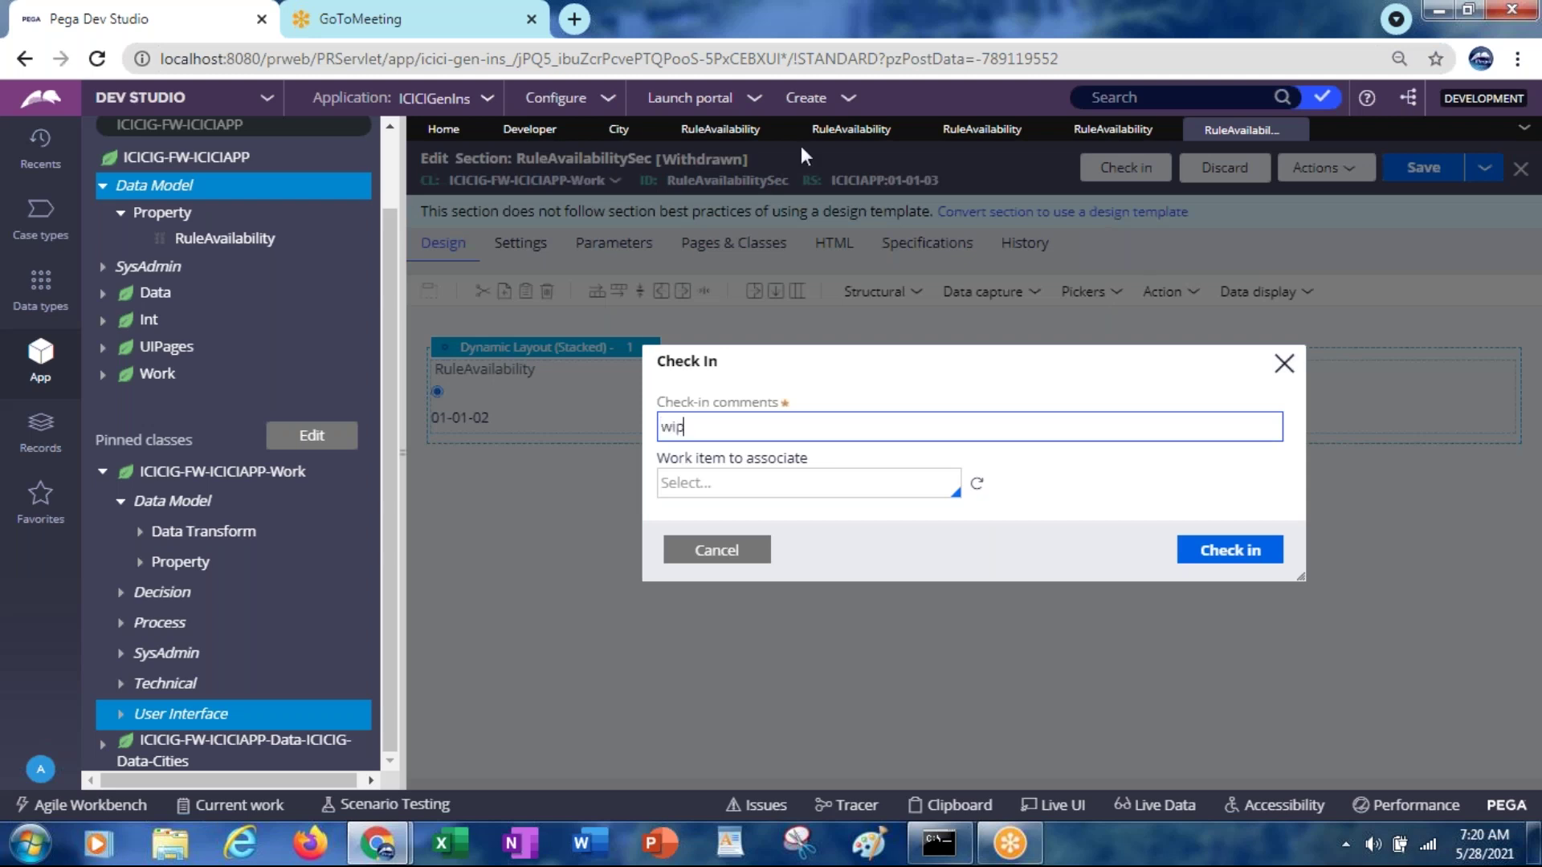
click(1248, 558)
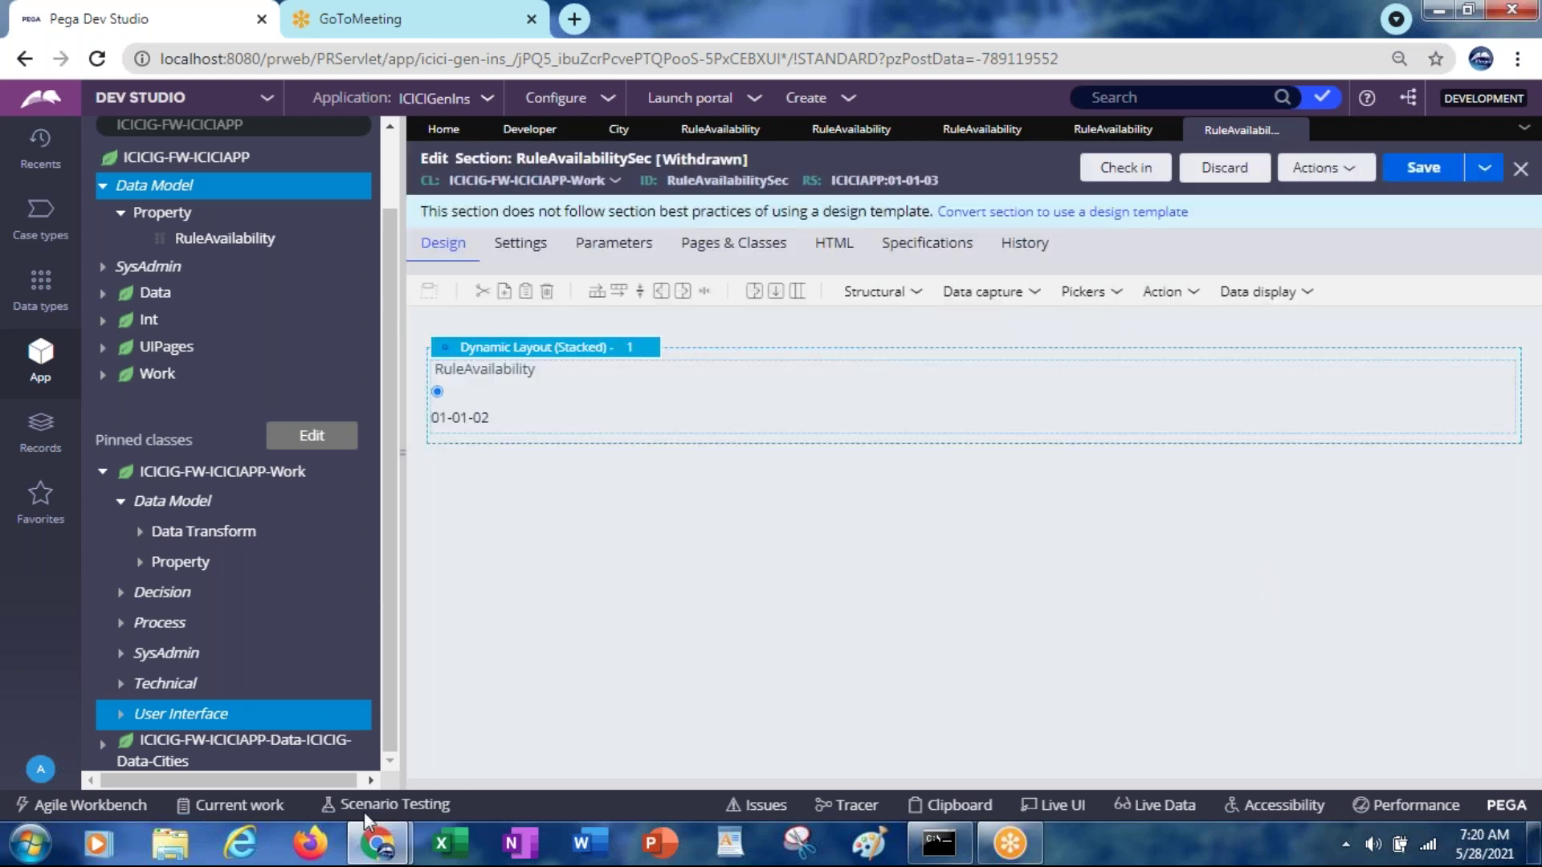
Execute the withdrawn section from the open test page window, check the rendered value, and close both test windows
mouse_move(376, 843)
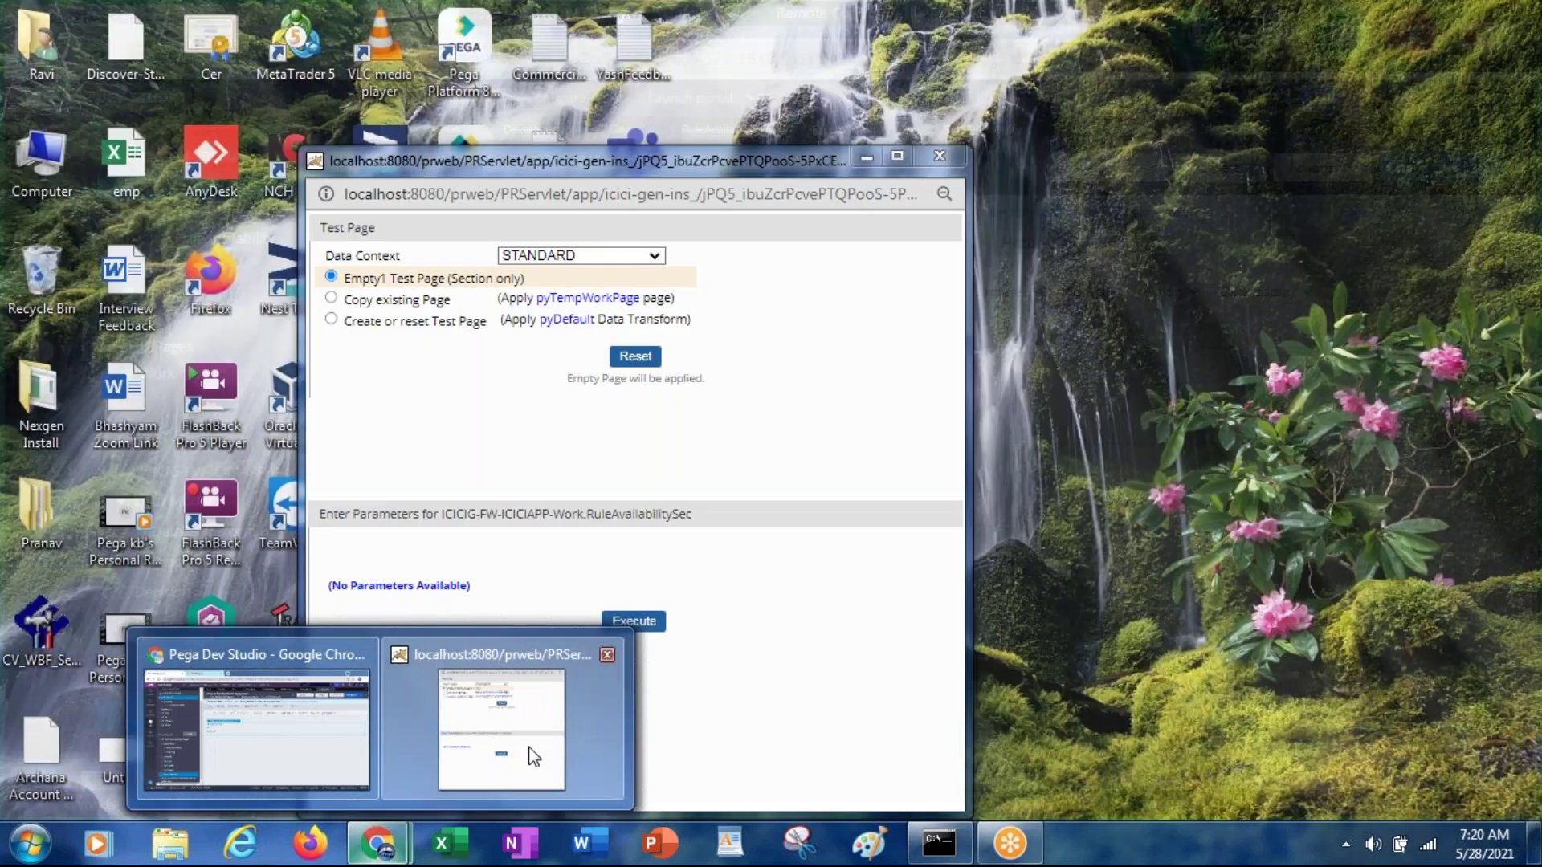
click(534, 755)
click(634, 622)
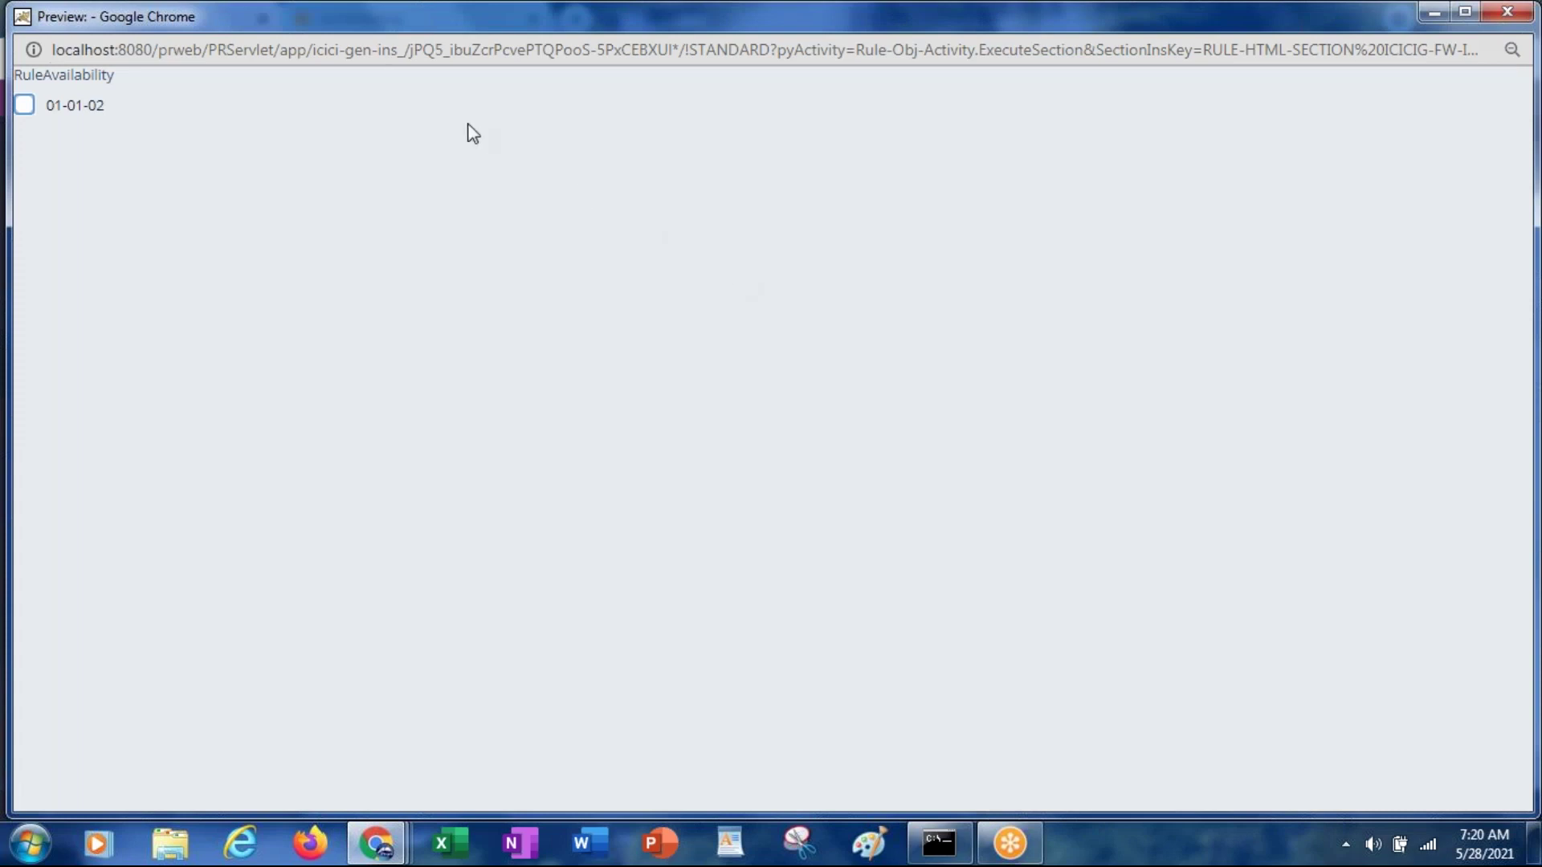
drag(364, 14, 371, 138)
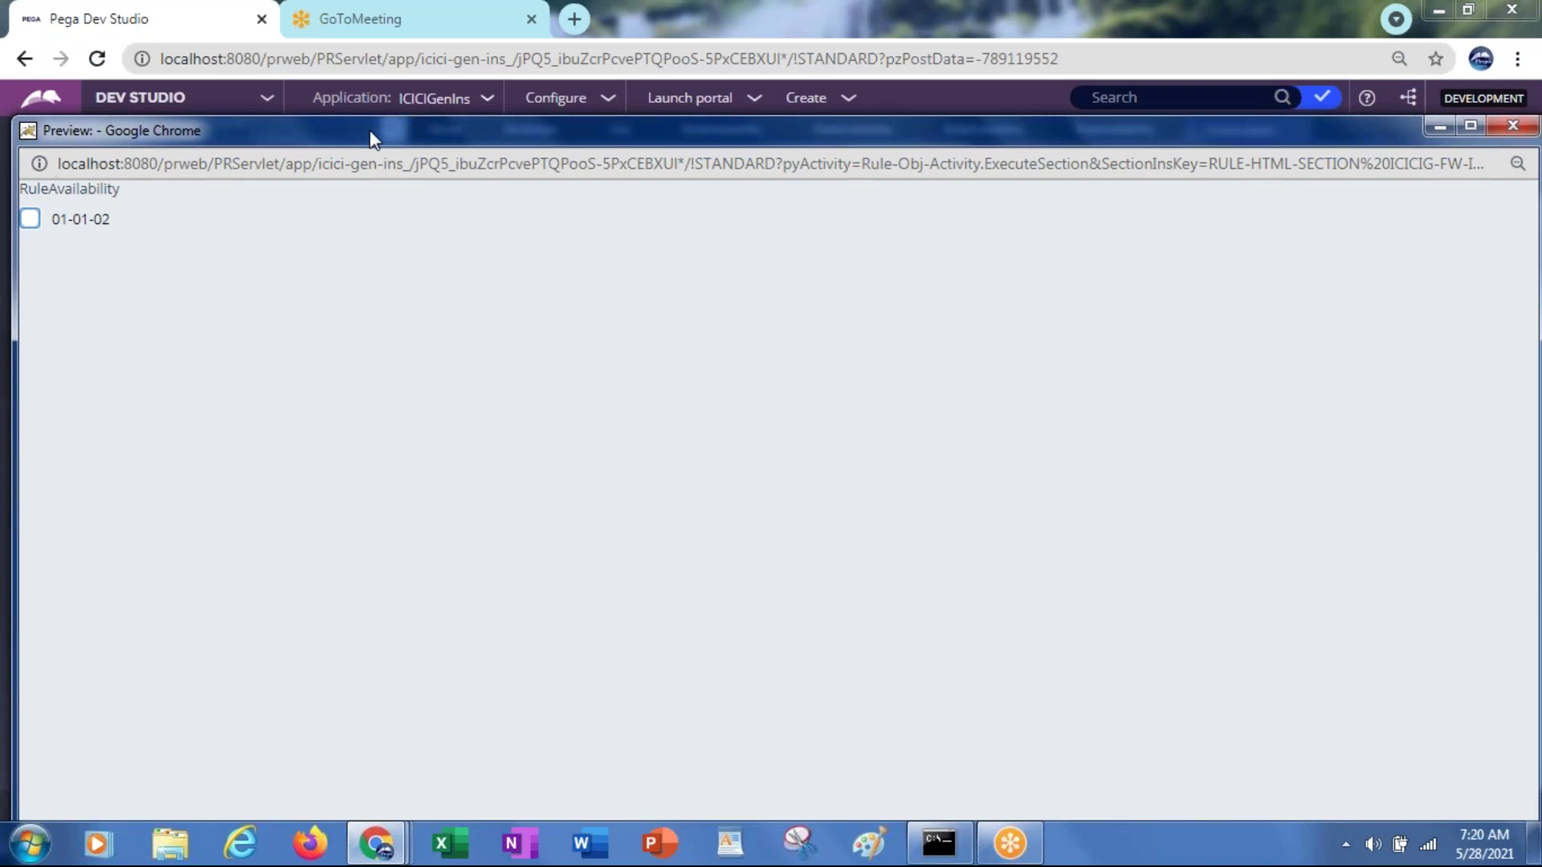
click(1495, 129)
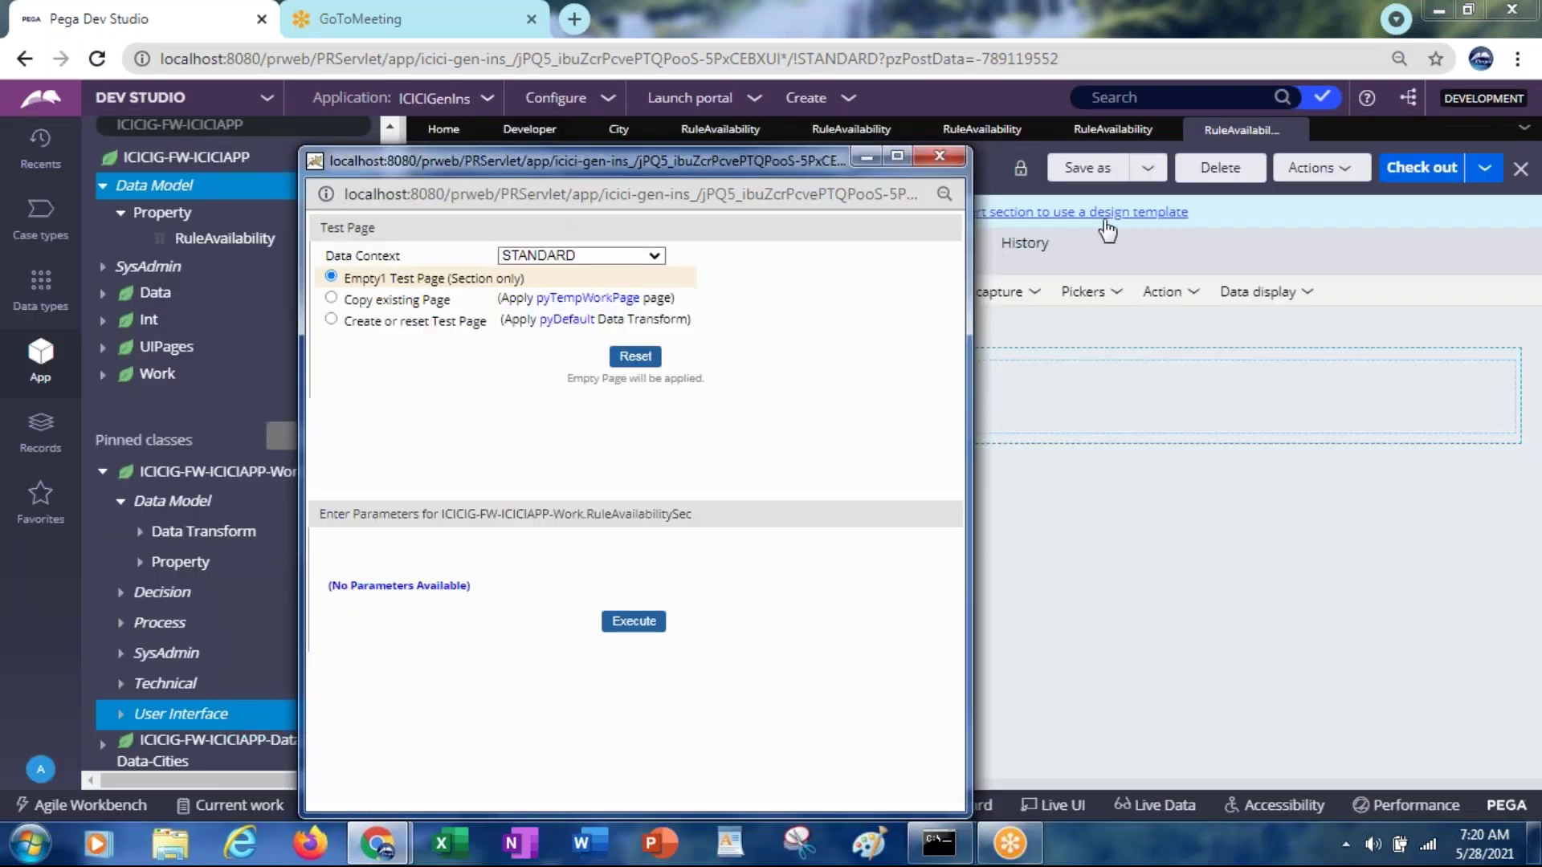
click(942, 156)
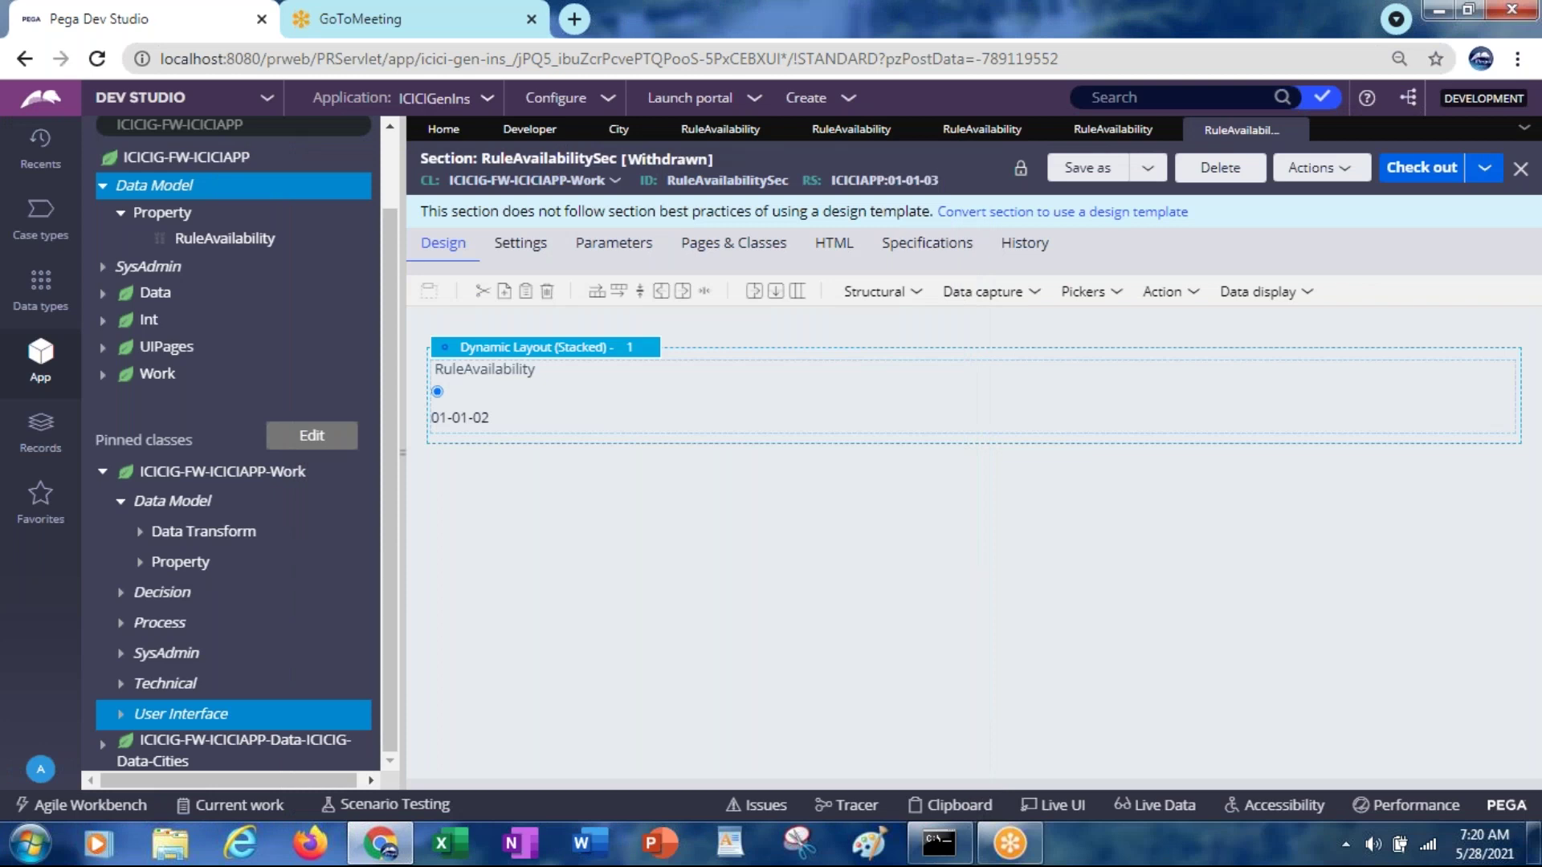
Review the availability and ruleset version of the open RuleAvailability property copies, including ICICIAPP 01-01-03 and 01-01-02
click(709, 135)
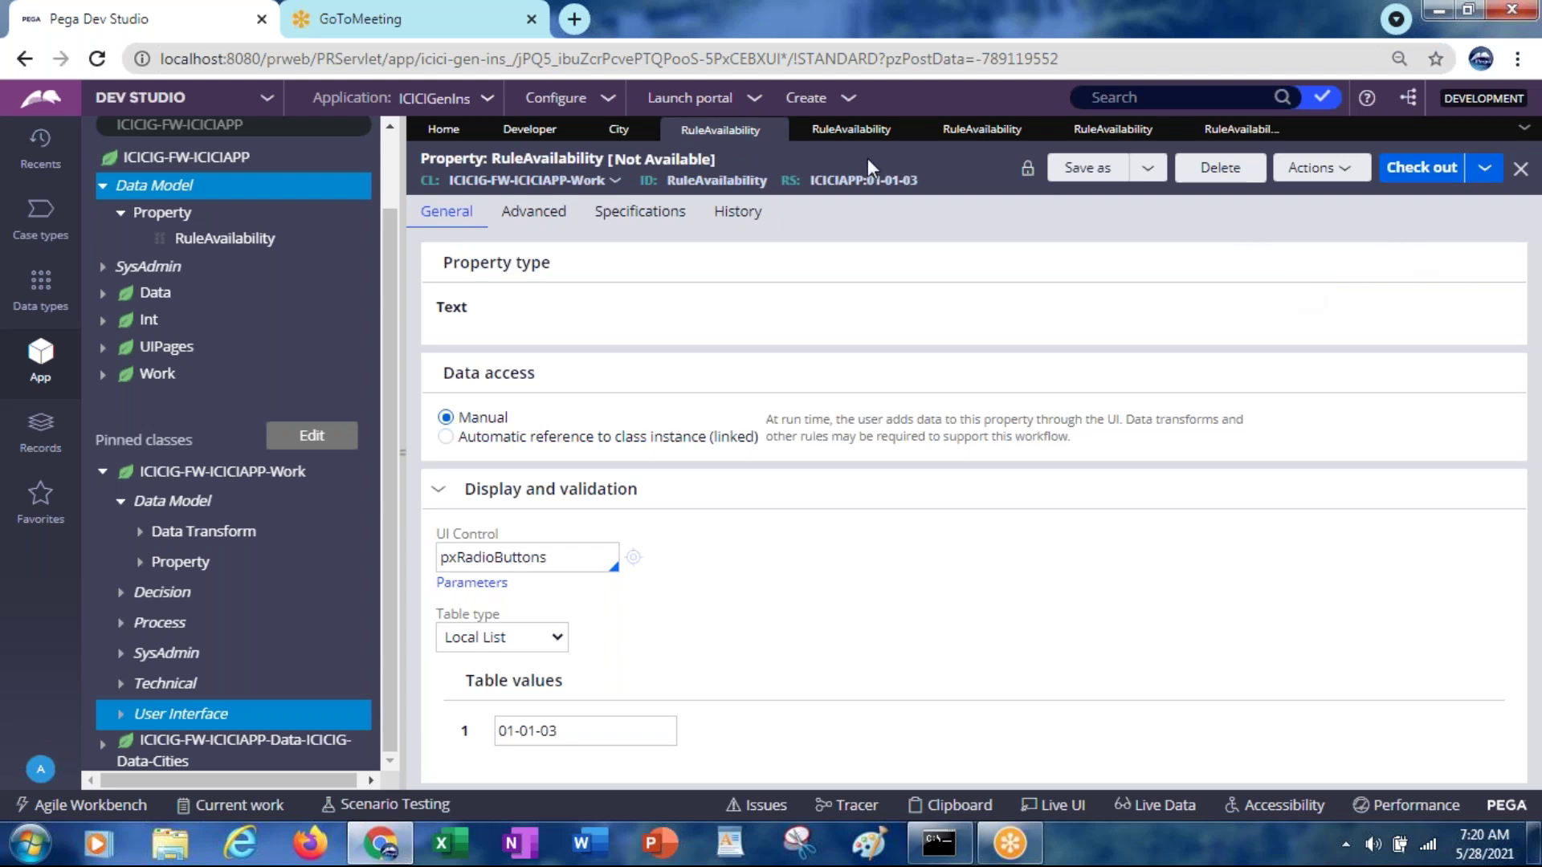
click(853, 131)
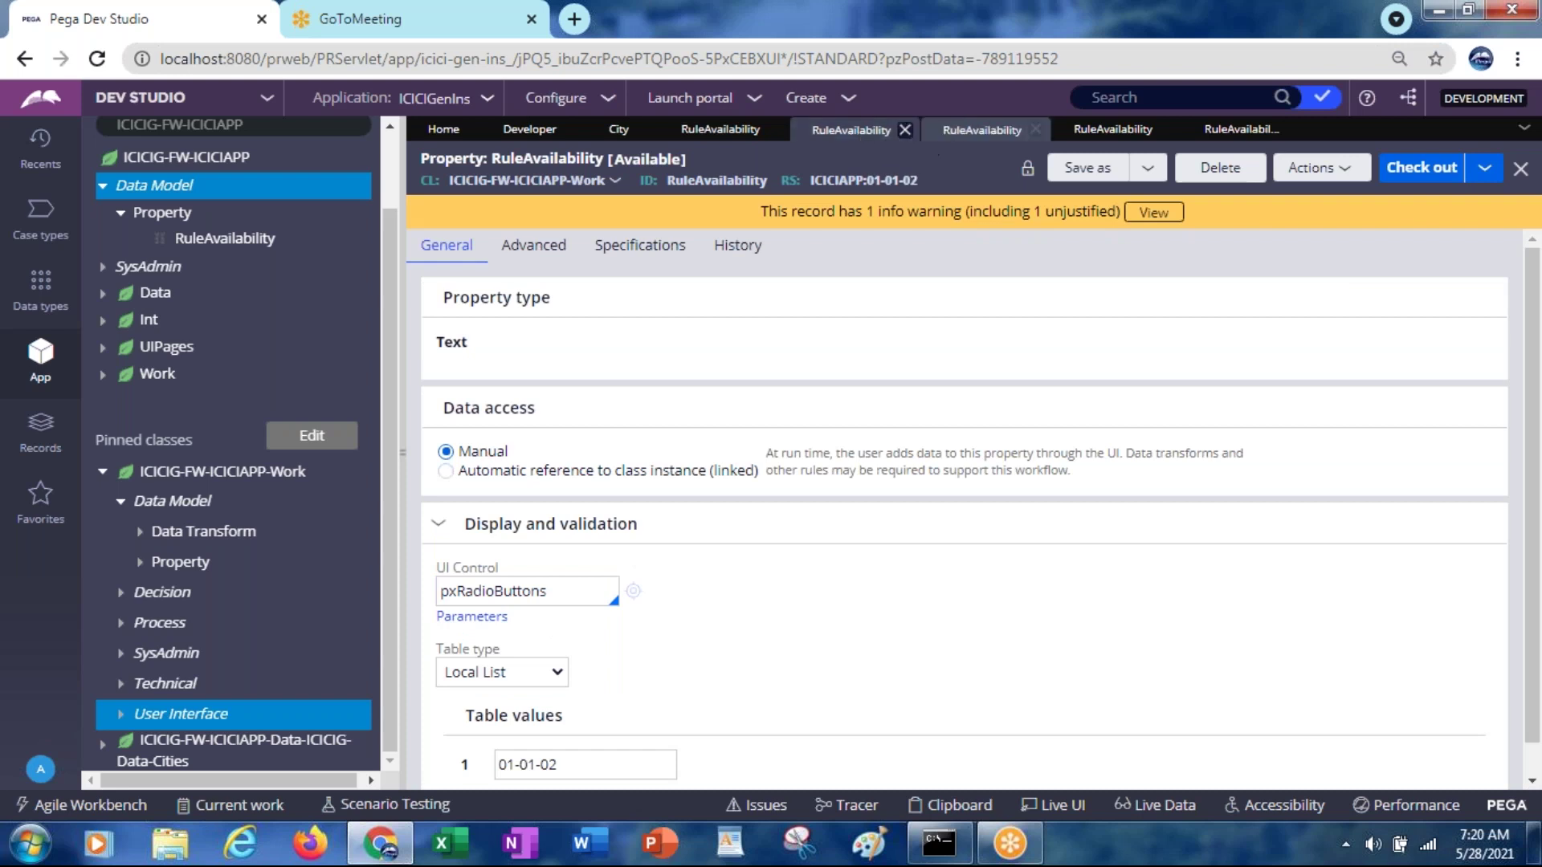
click(976, 131)
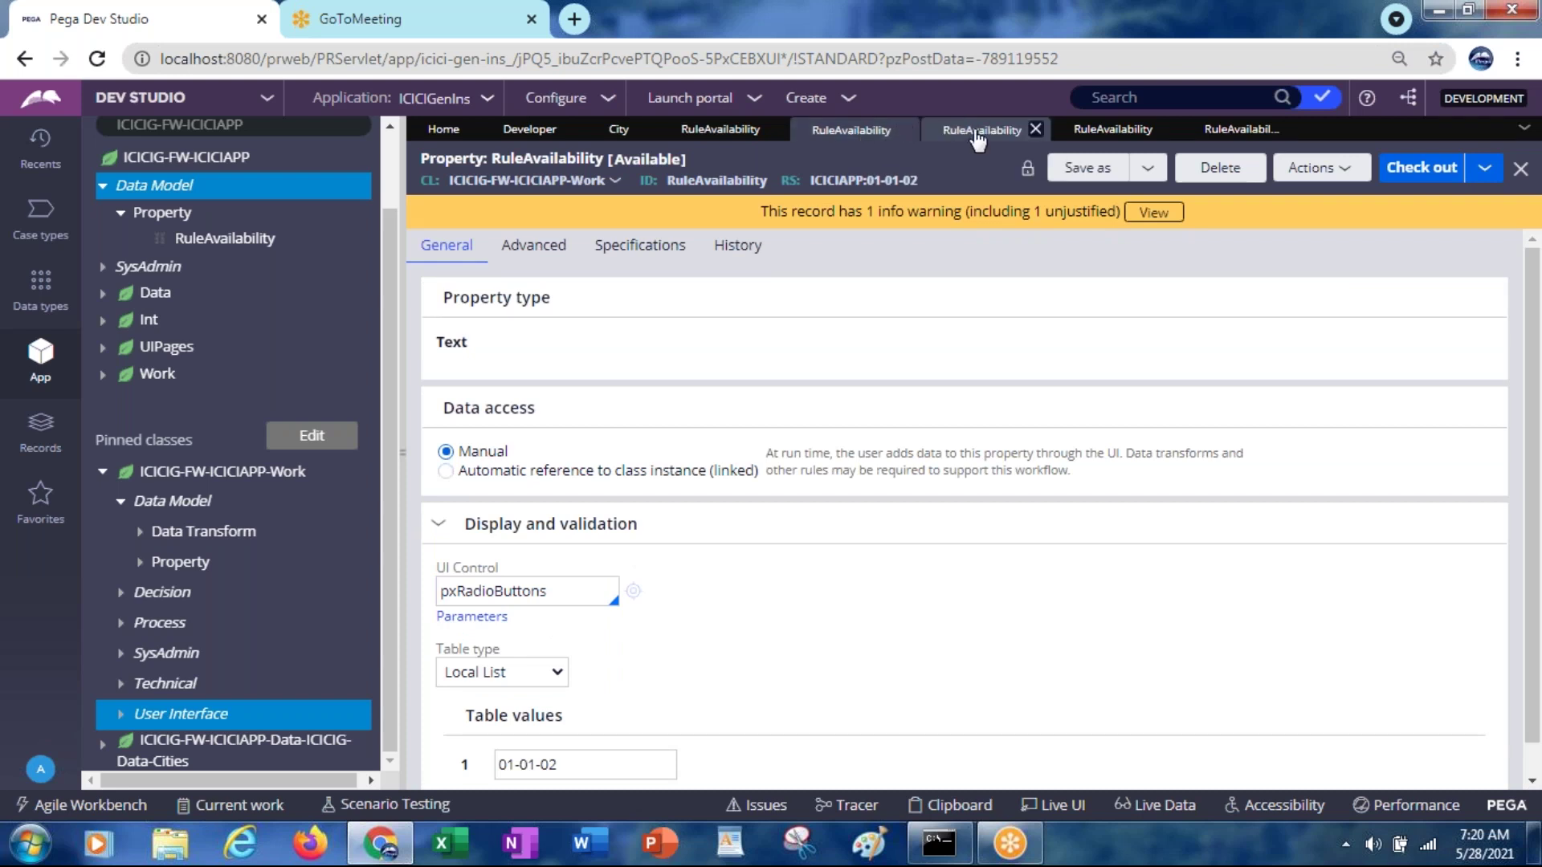
click(1102, 133)
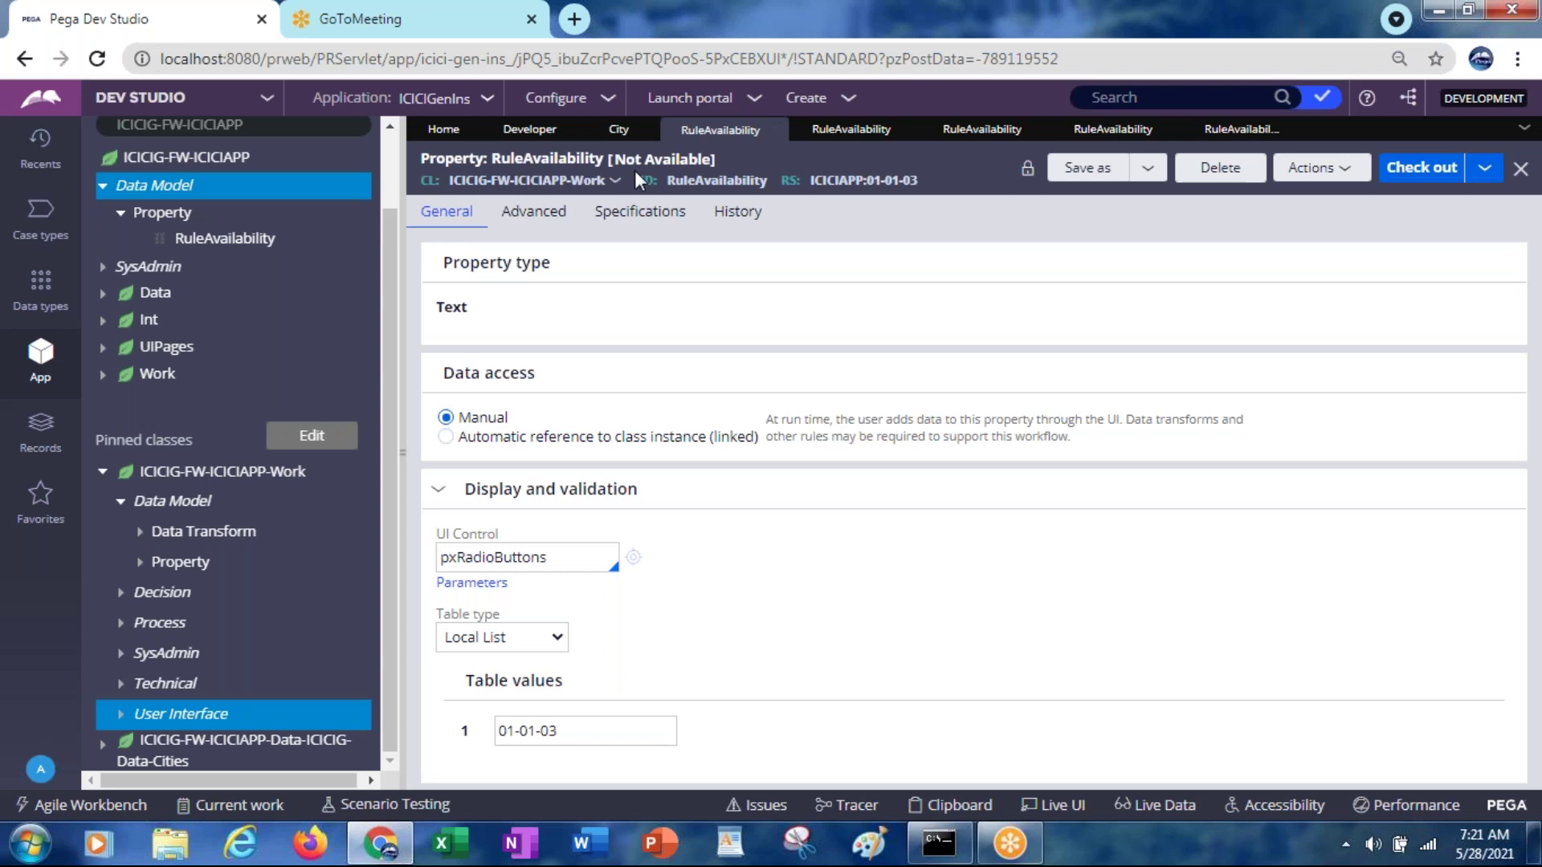
Check out the RuleAvailability property in ICICIAPP:01-01-03, set its availability to Withdrawn, and save it
click(1411, 174)
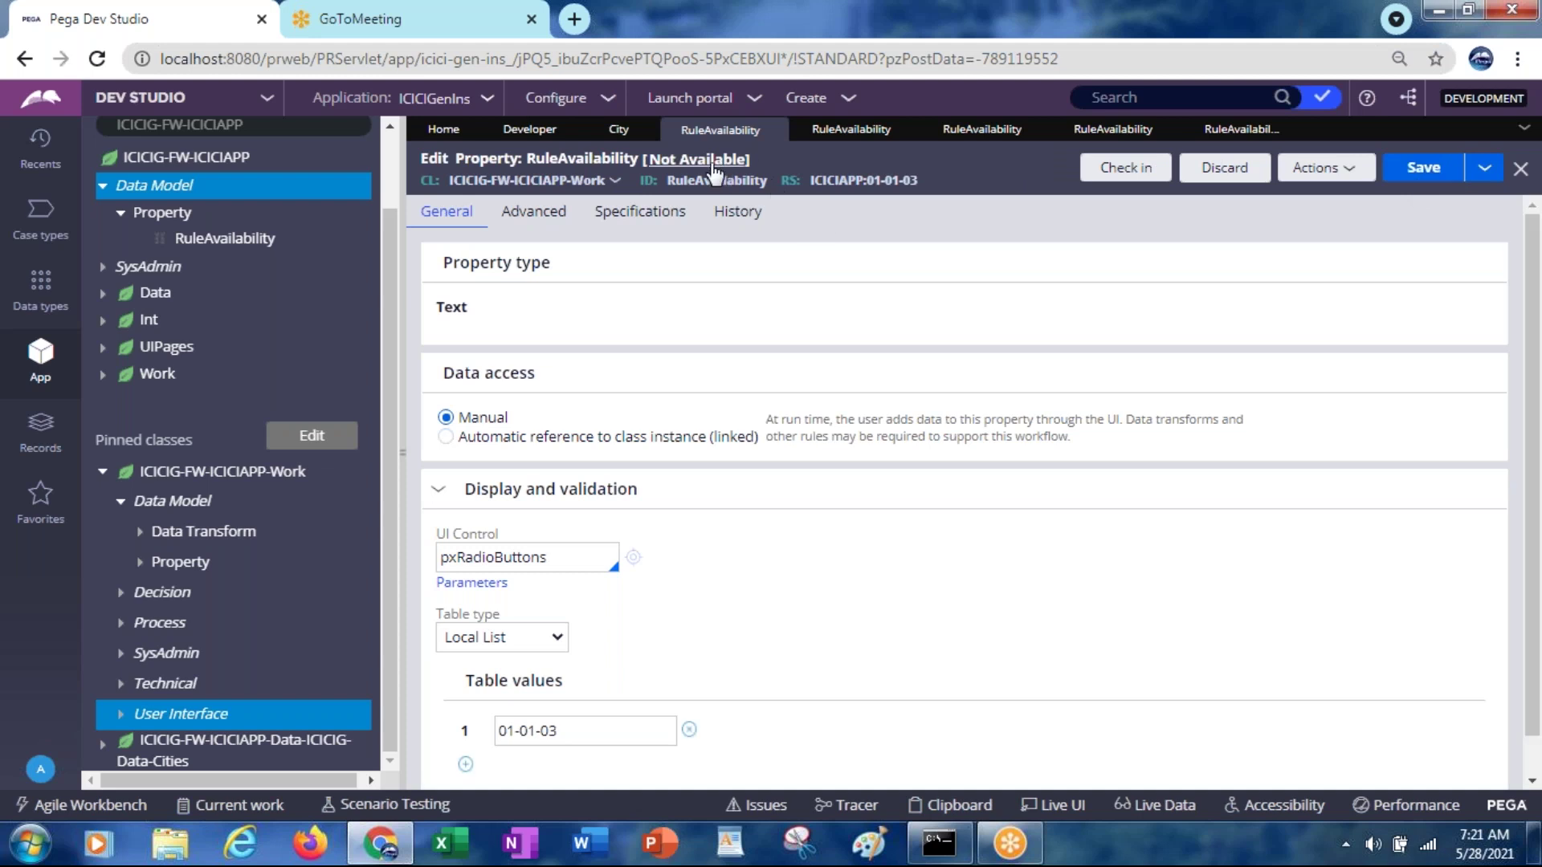
click(712, 167)
click(835, 195)
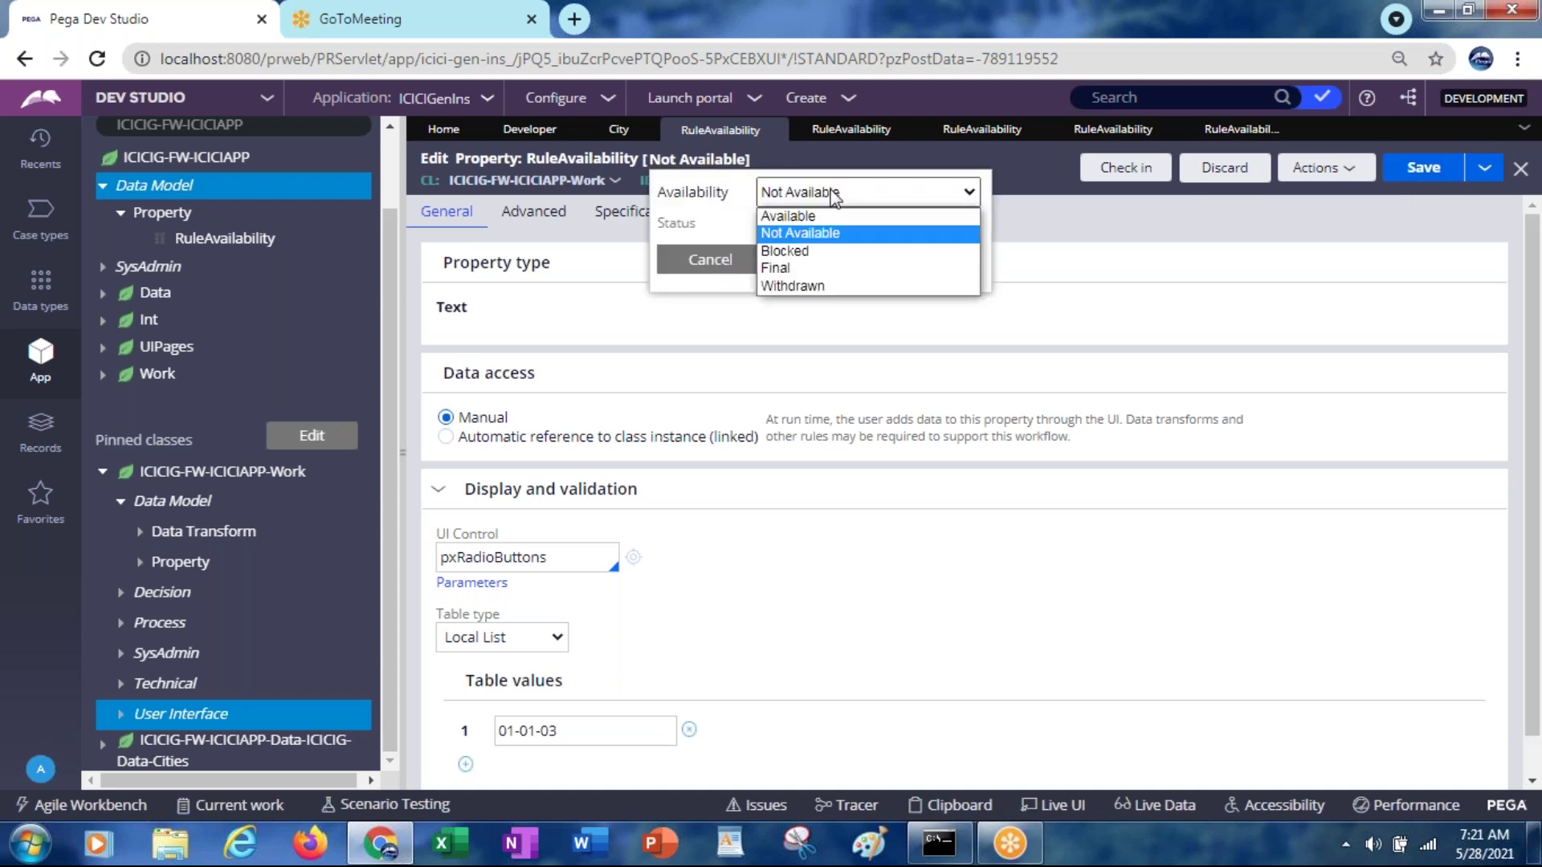
click(802, 287)
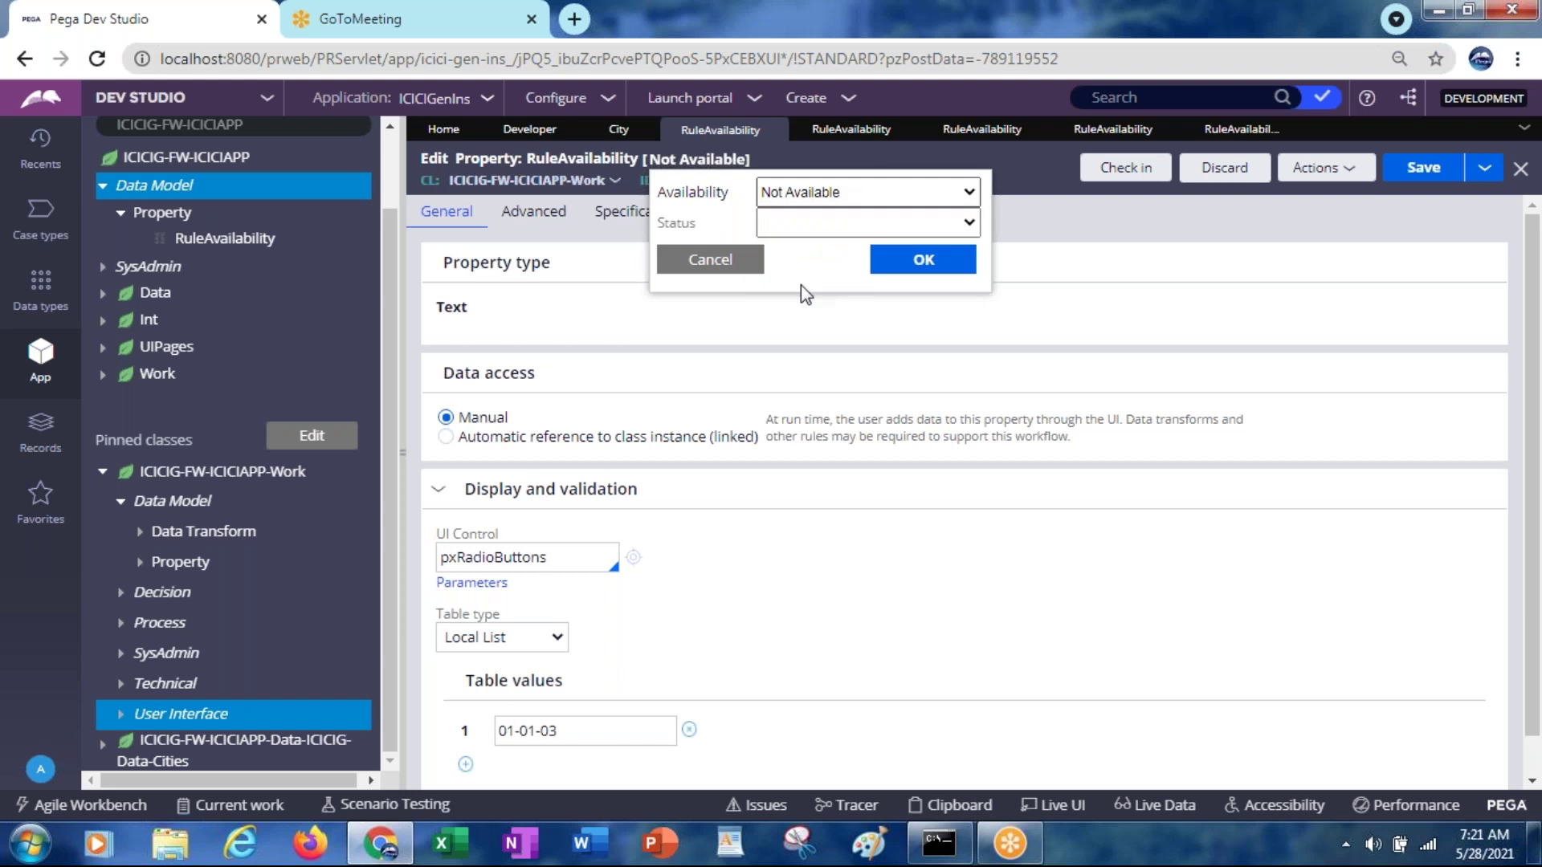
click(930, 271)
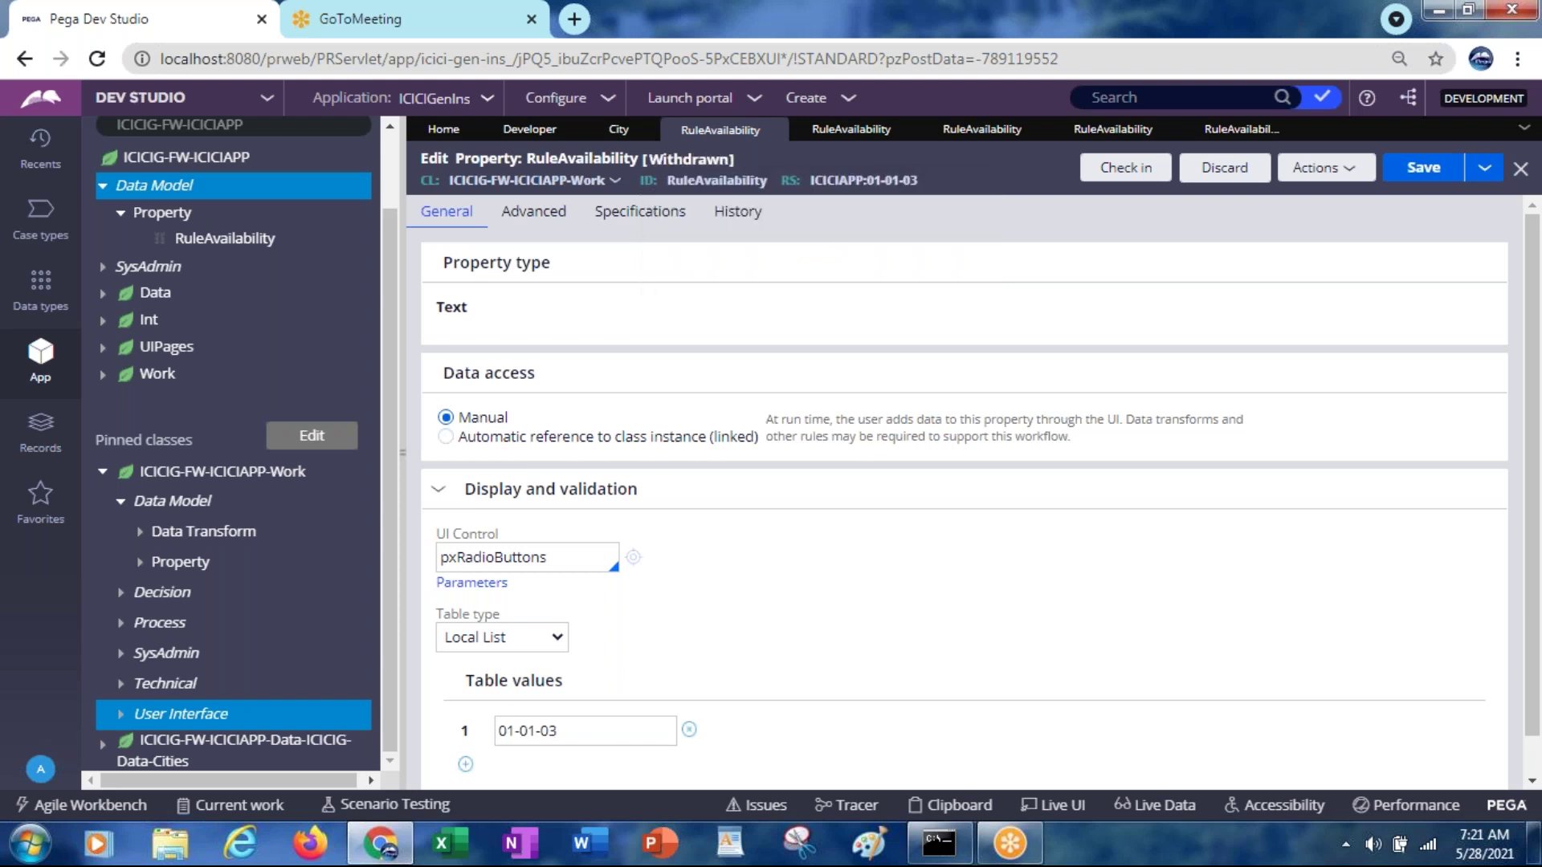
click(1404, 171)
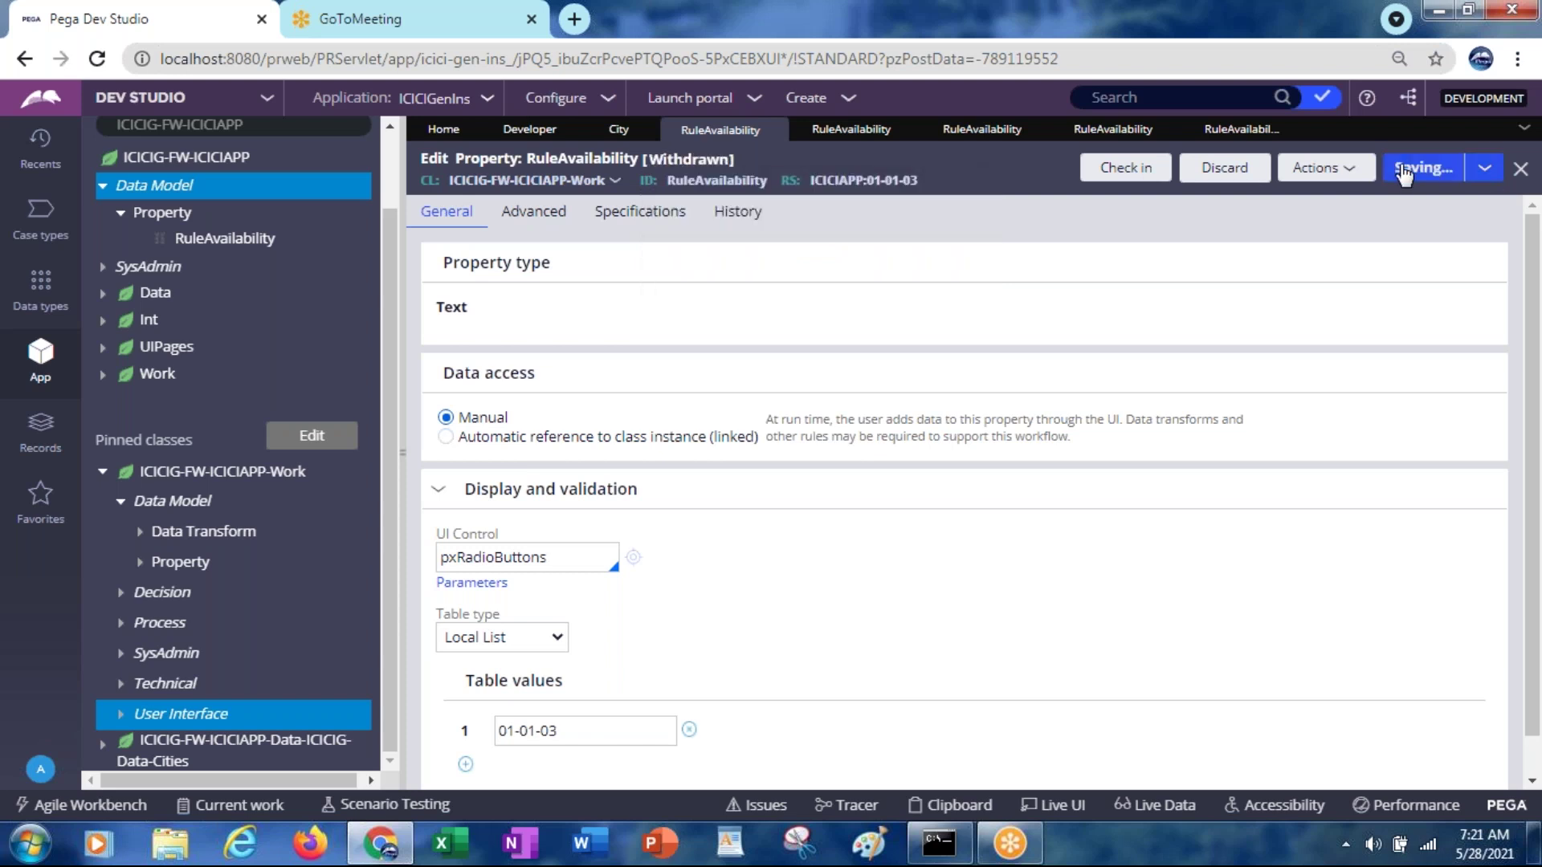
Check in the RuleAvailability property with the comment "withdrawn"
click(1134, 168)
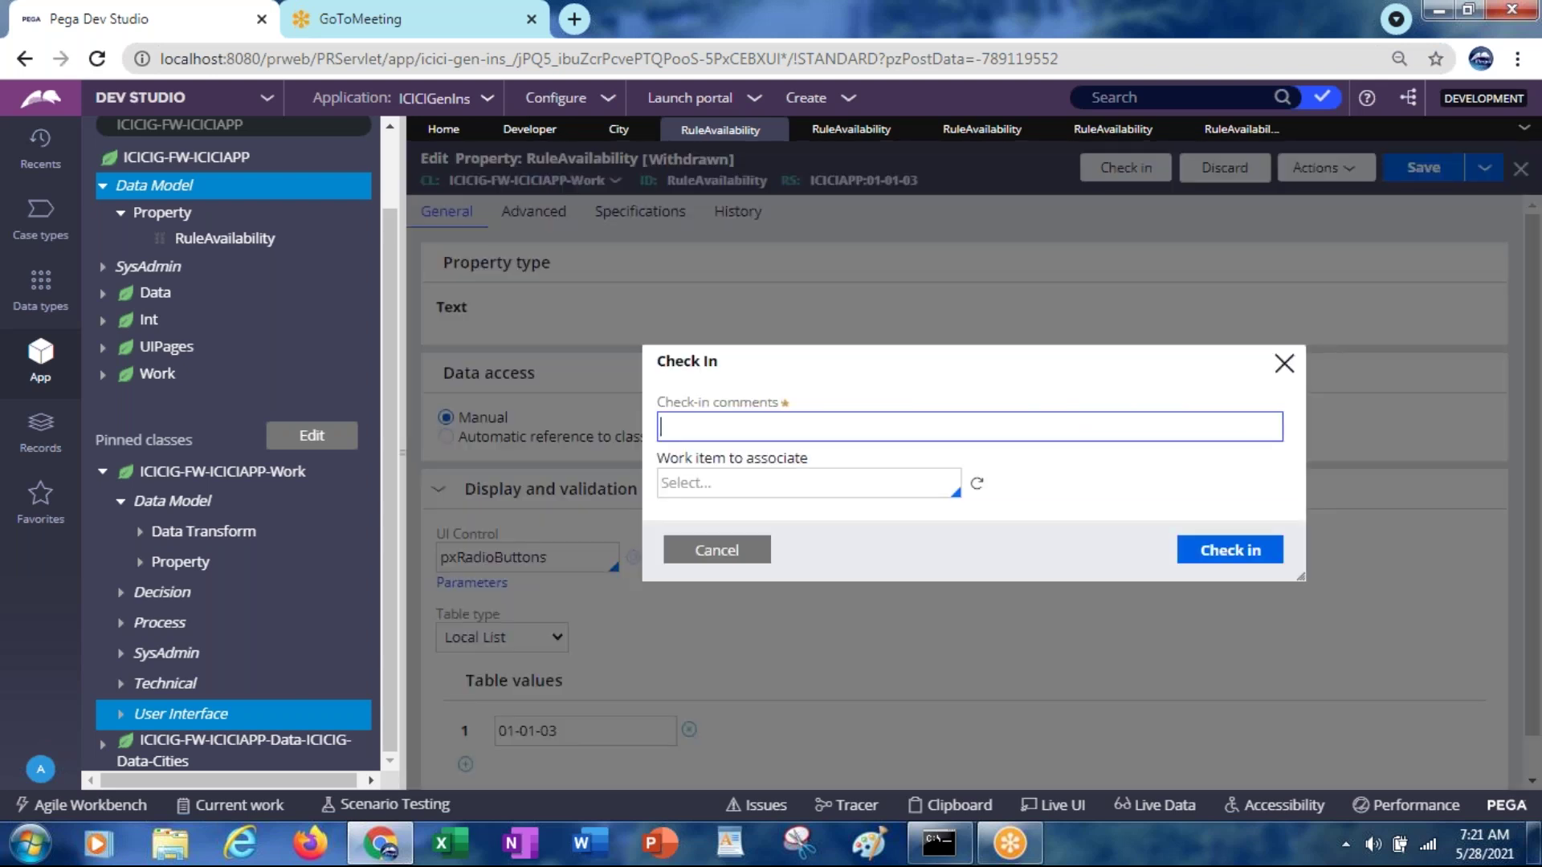
text(withdrawn)
click(1241, 552)
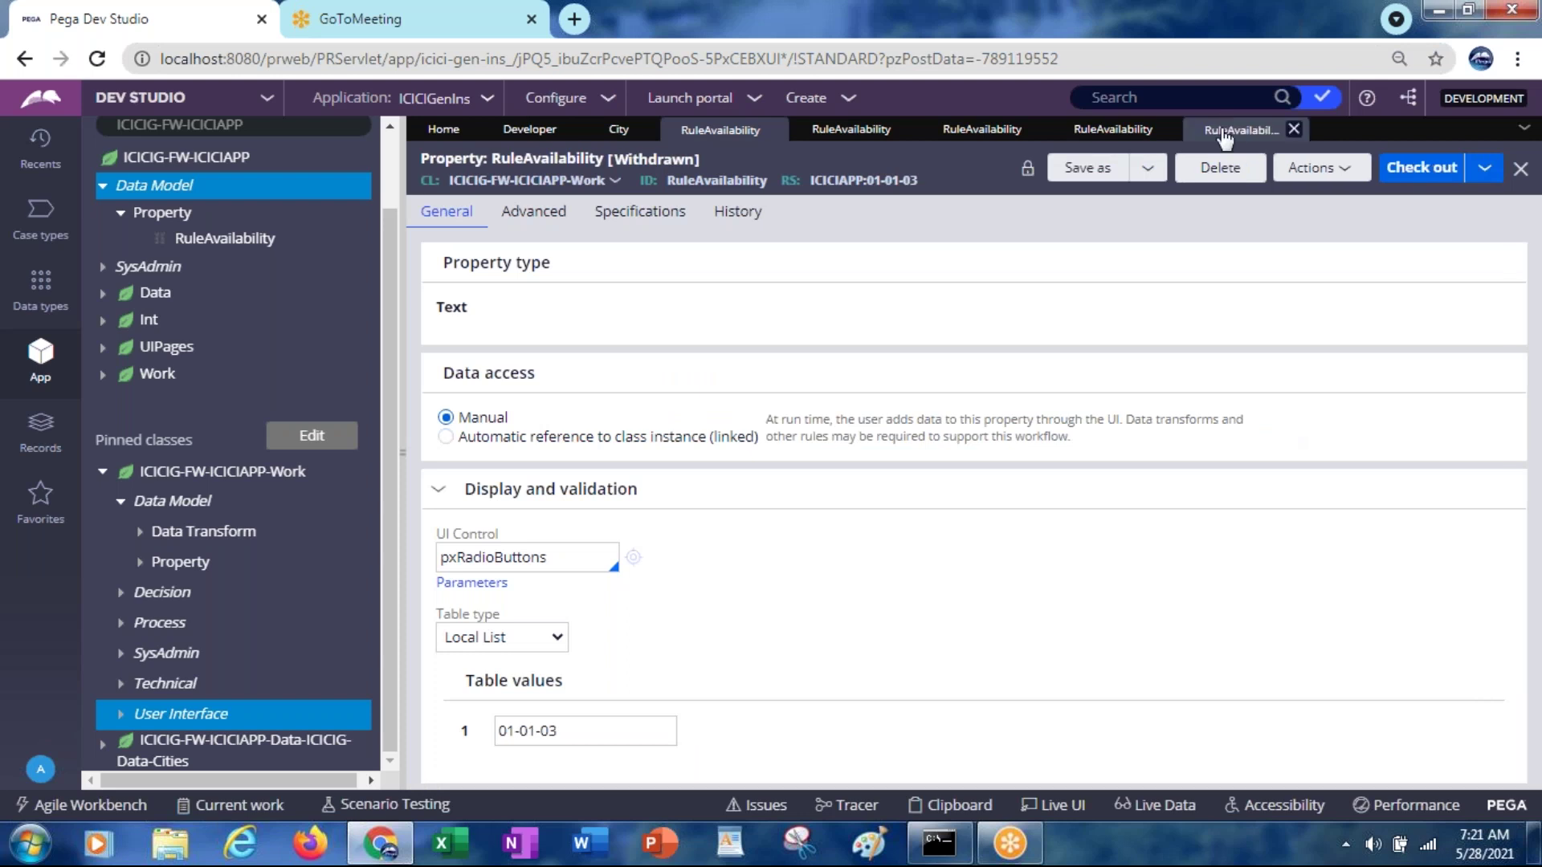
Check out the RuleAvailabilitySec section in ICICIAPP:01-01-03, set its availability to Available, and save it
click(1224, 135)
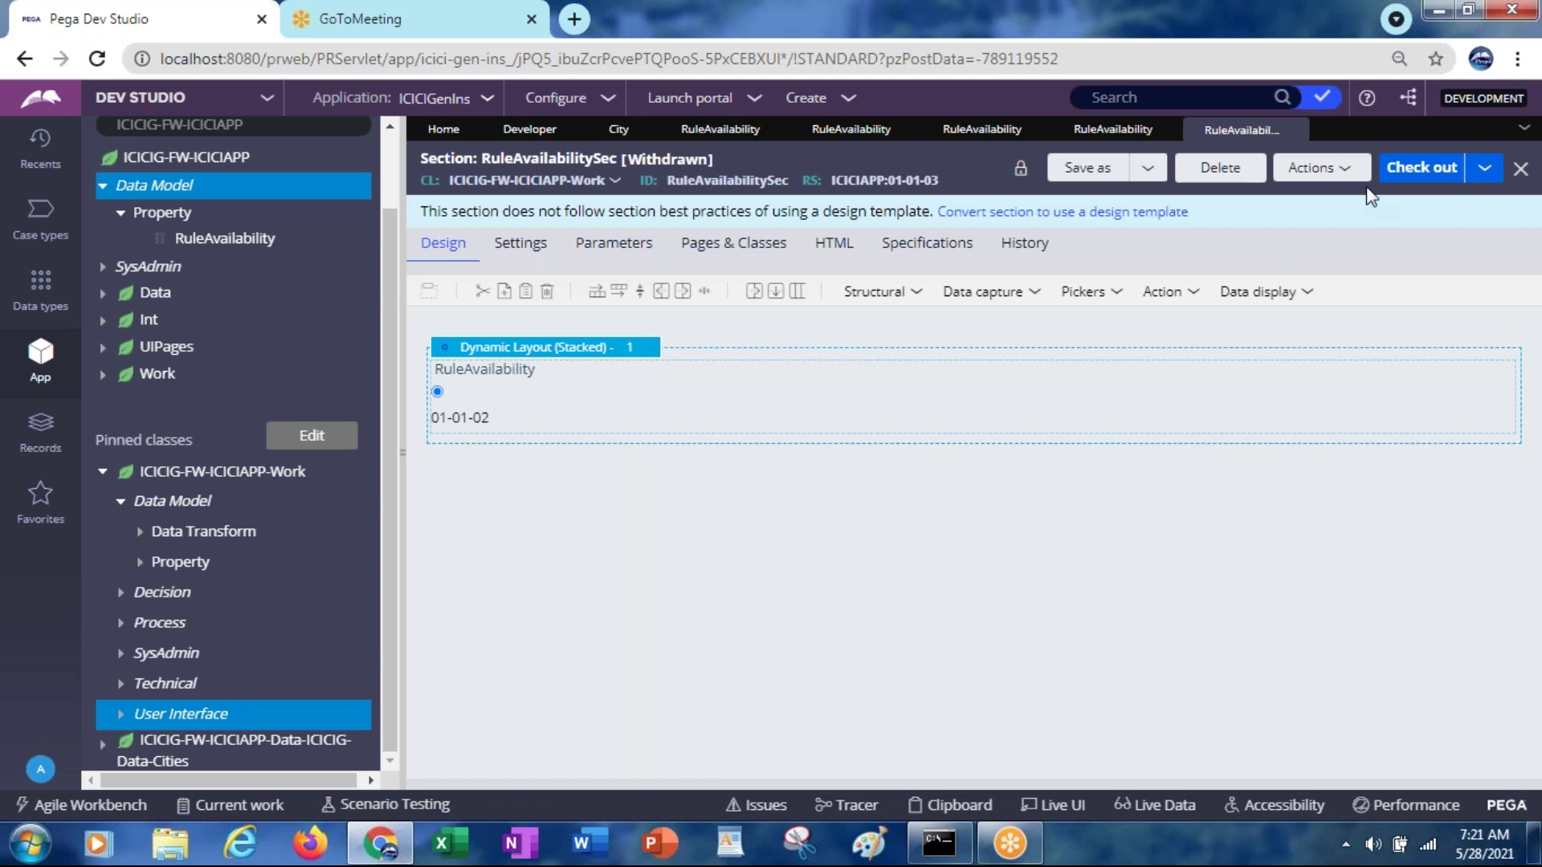
click(1403, 184)
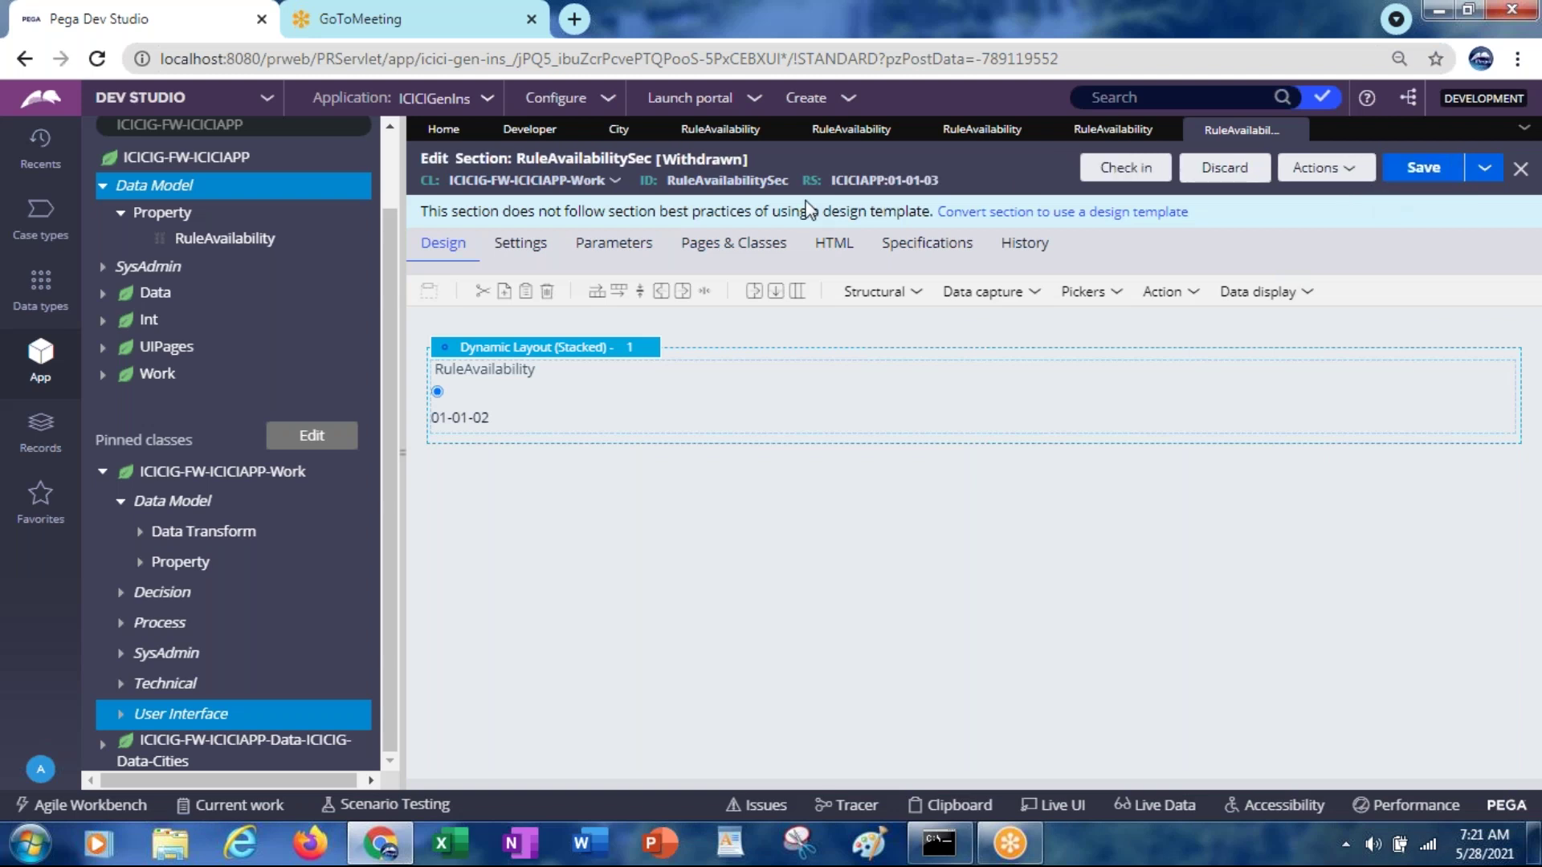
click(677, 161)
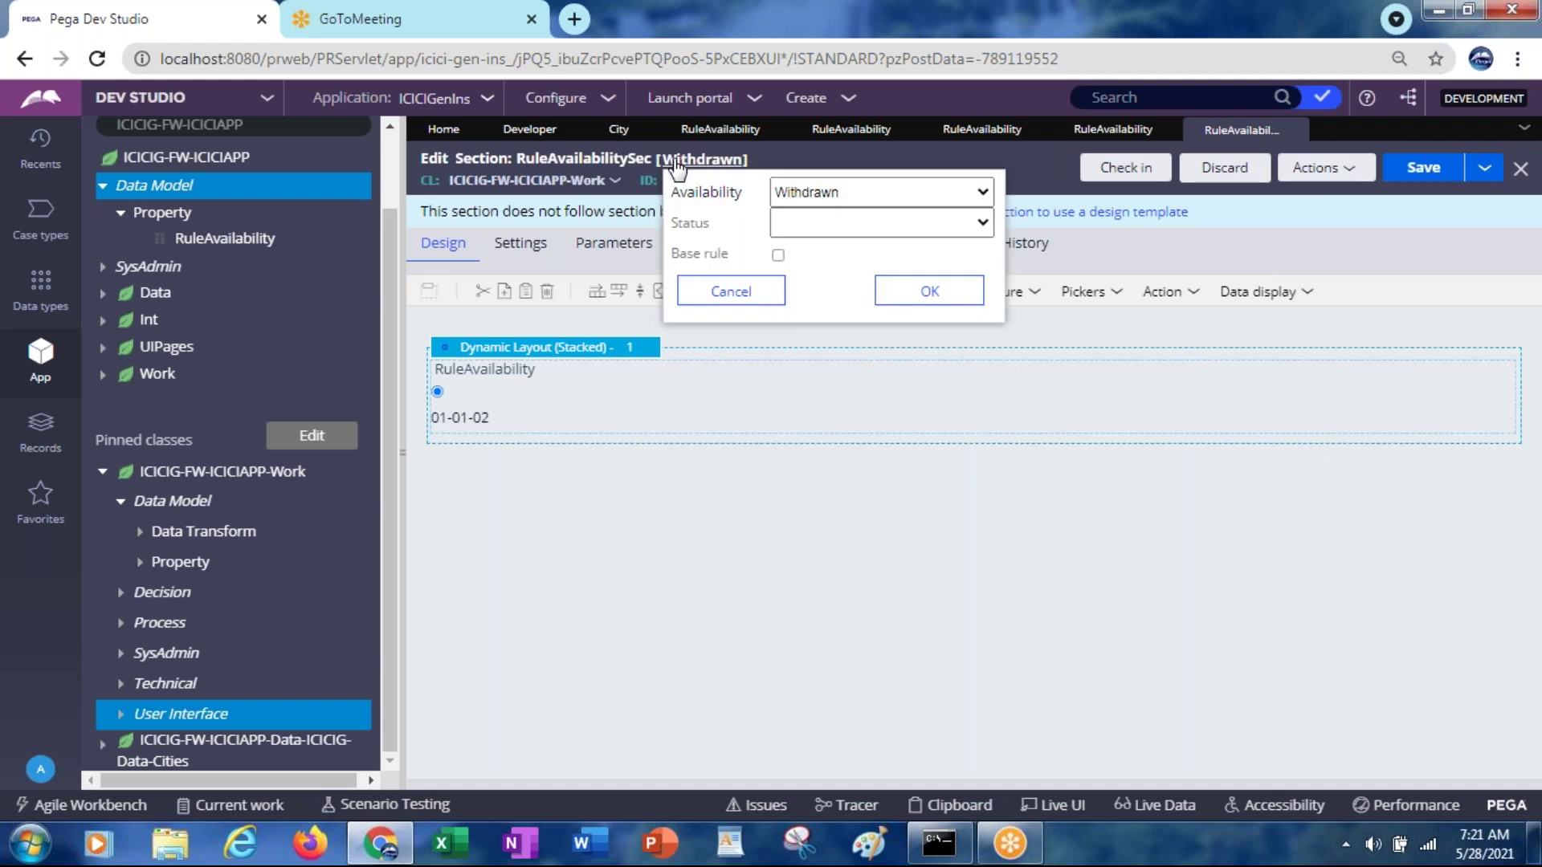
click(837, 194)
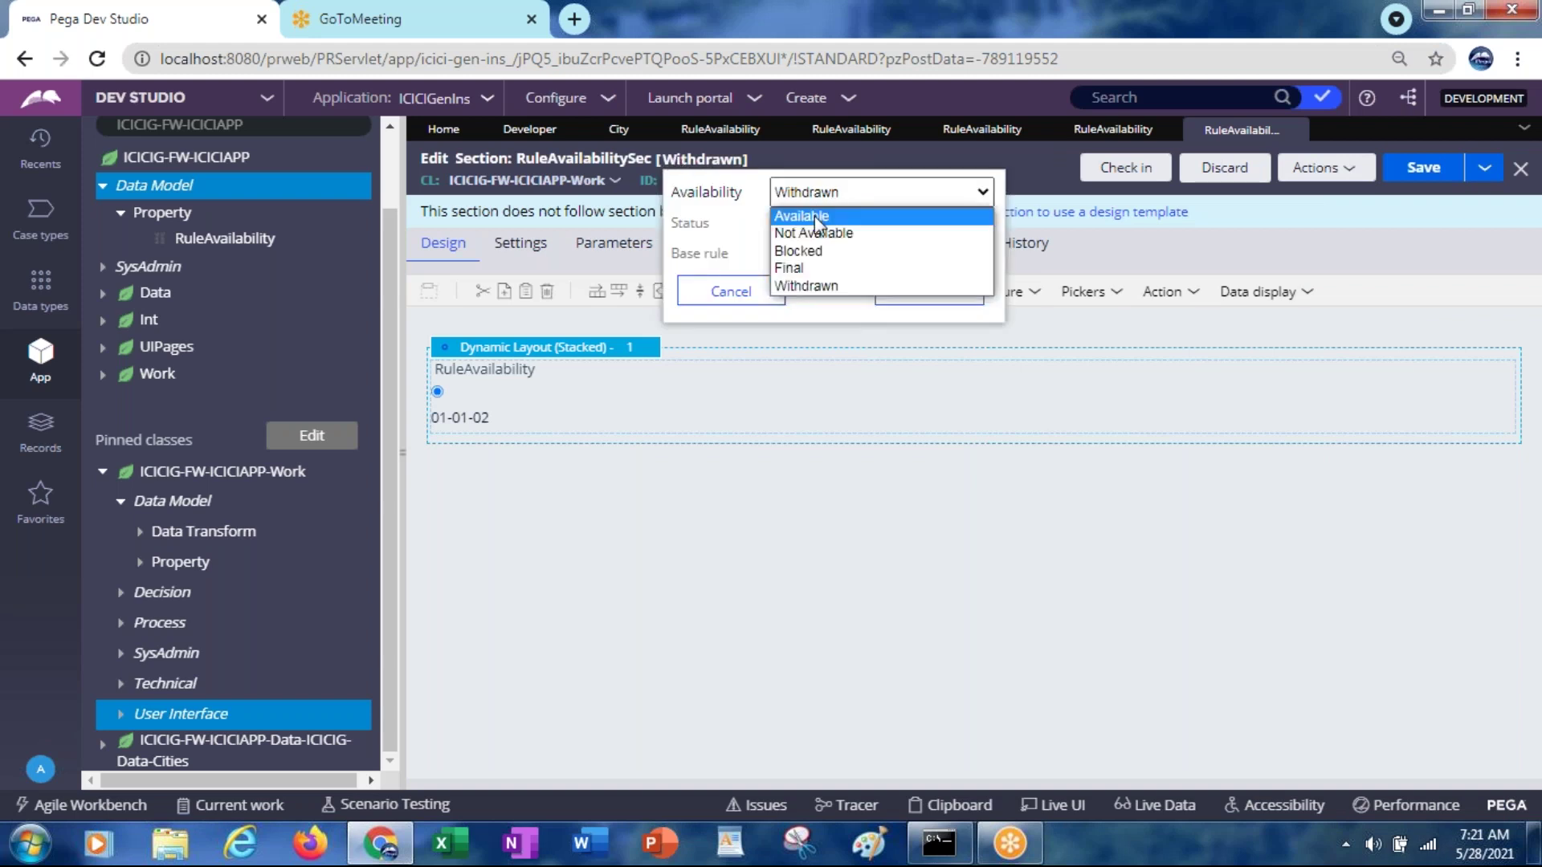
click(815, 217)
click(913, 307)
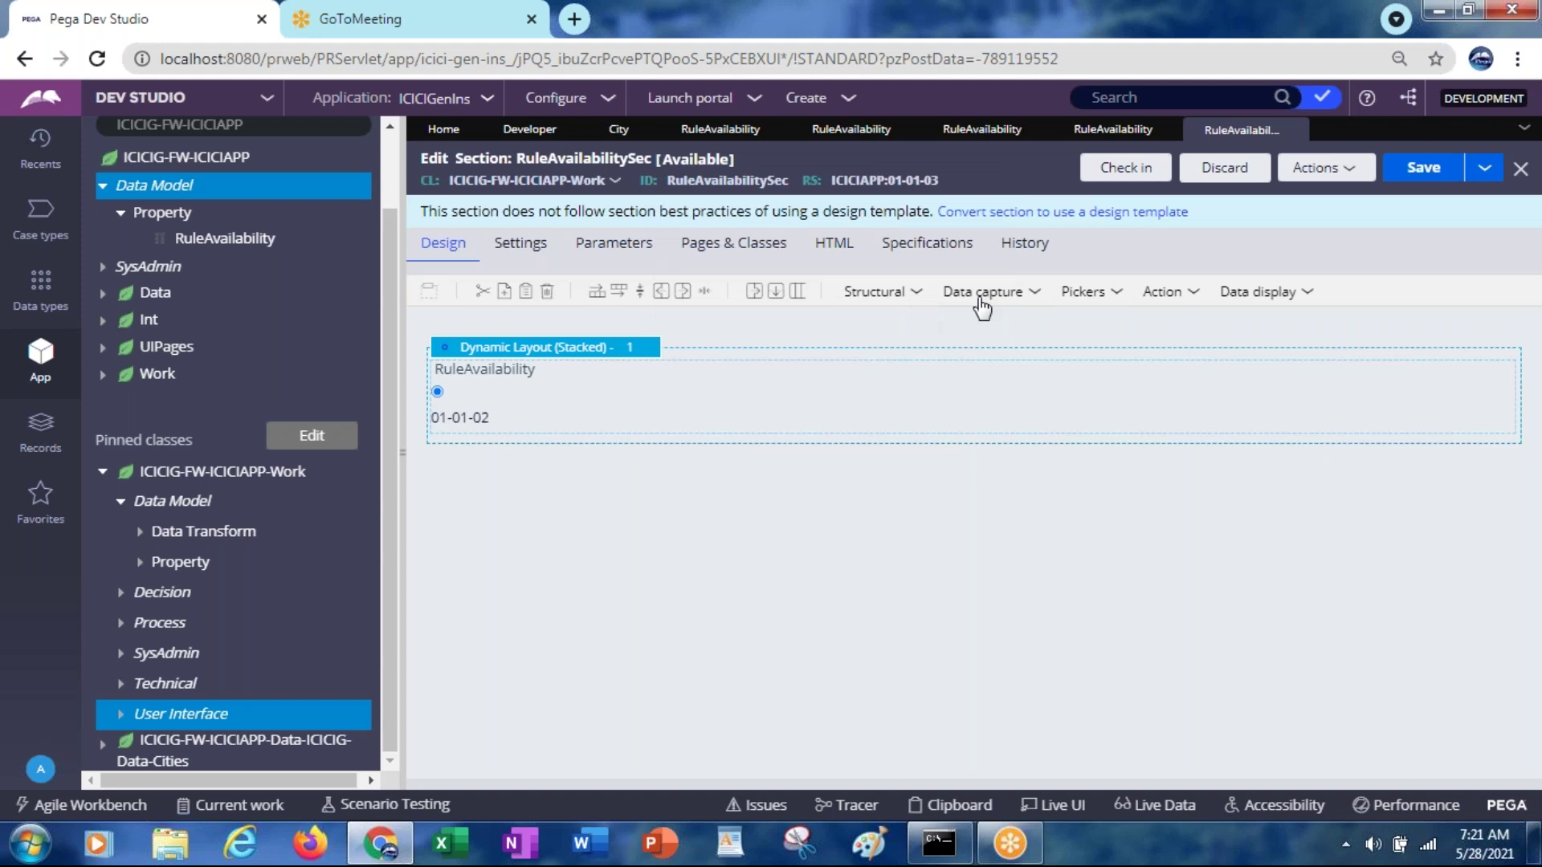
click(1408, 175)
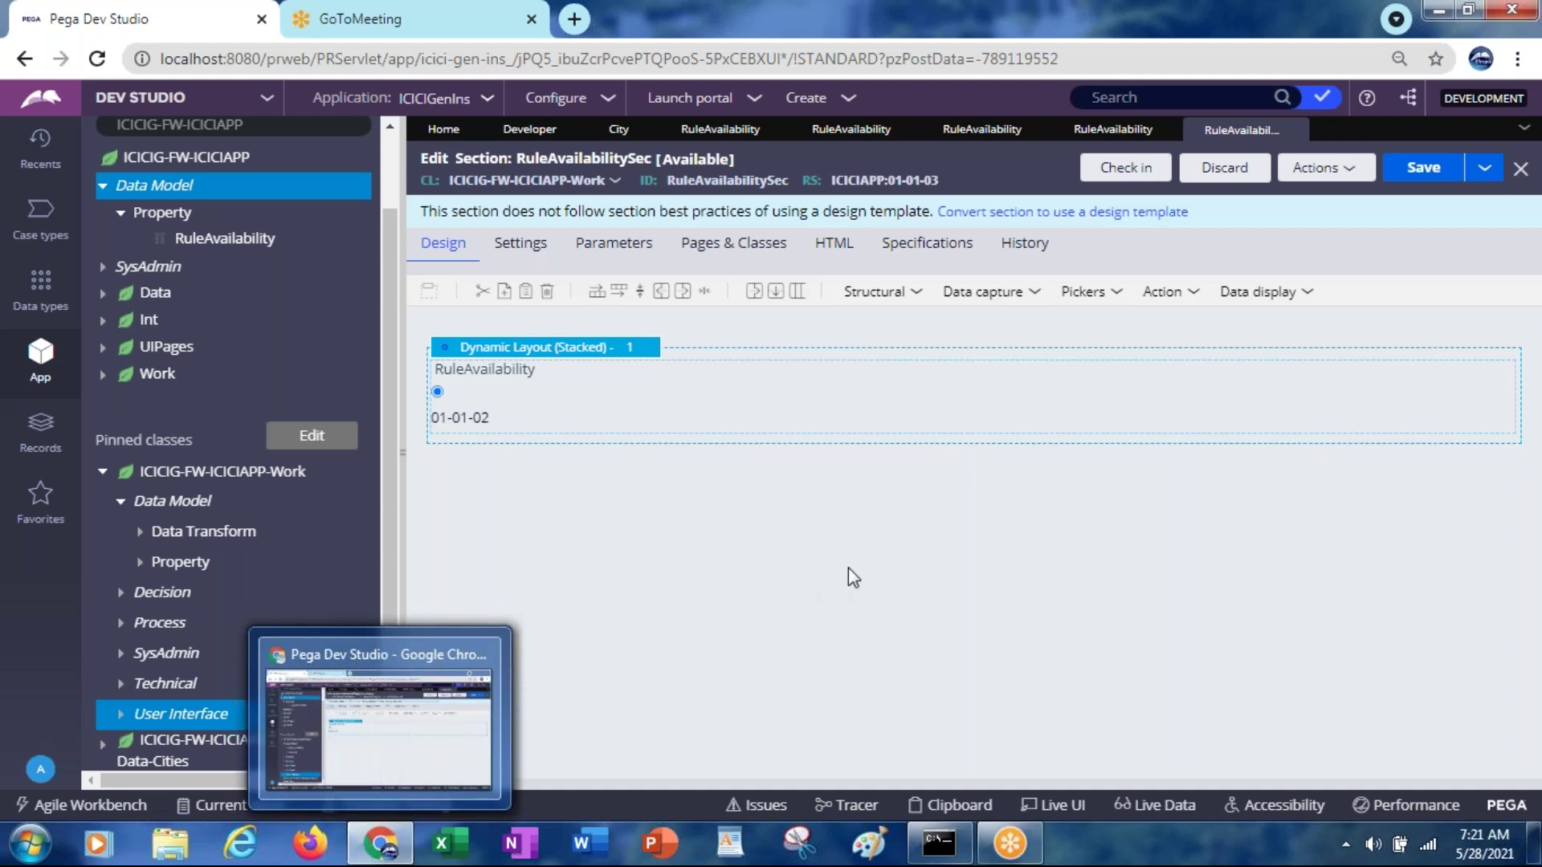
Run the RuleAvailabilitySec section with the empty test page, check the rendered RuleAvailability value, and return to the section rule
click(1307, 177)
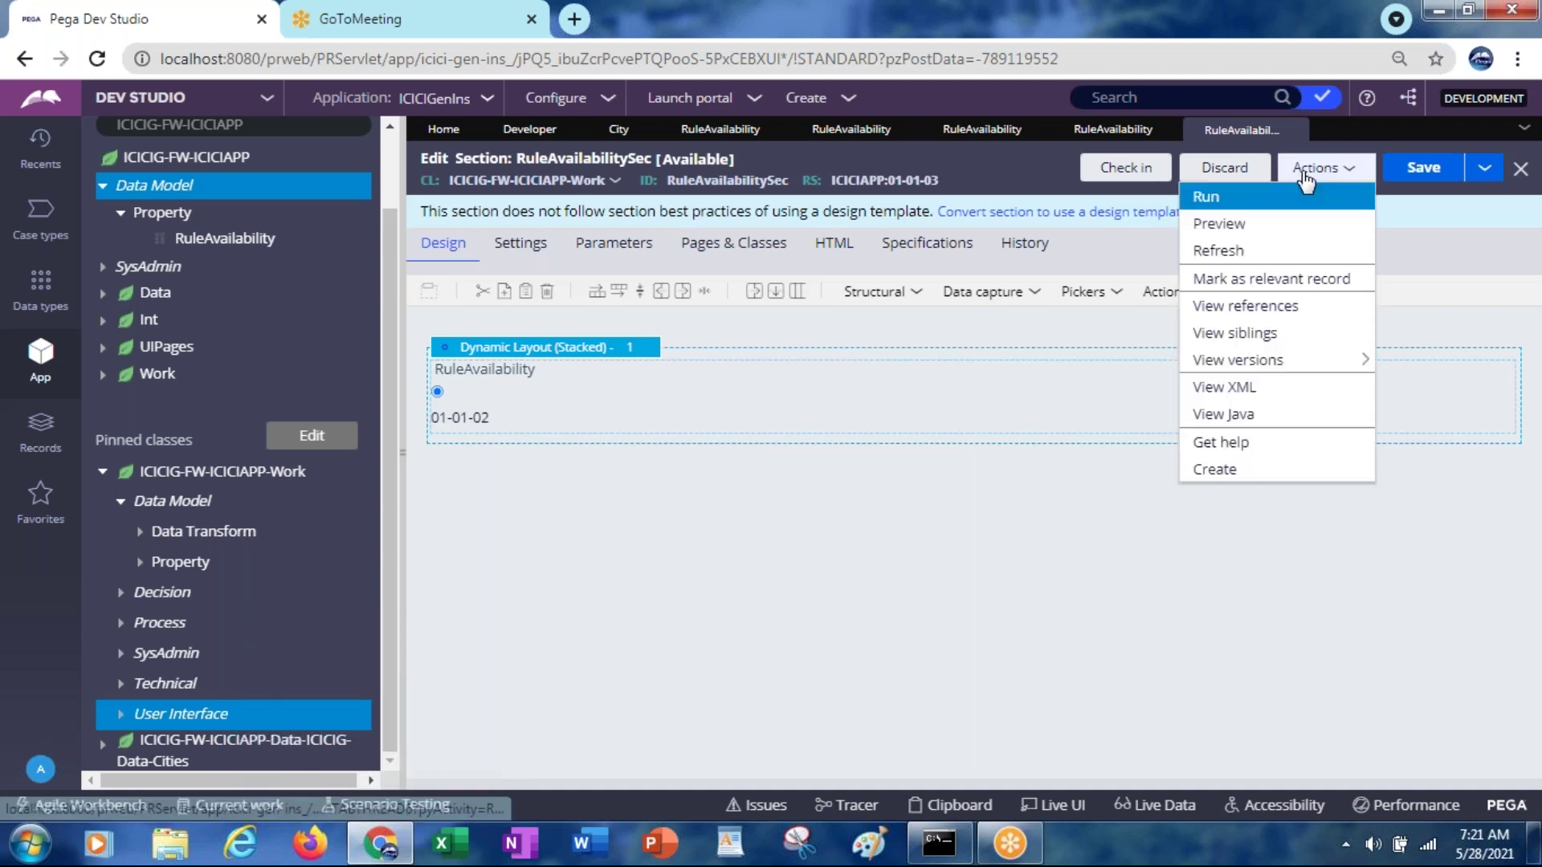
click(1220, 202)
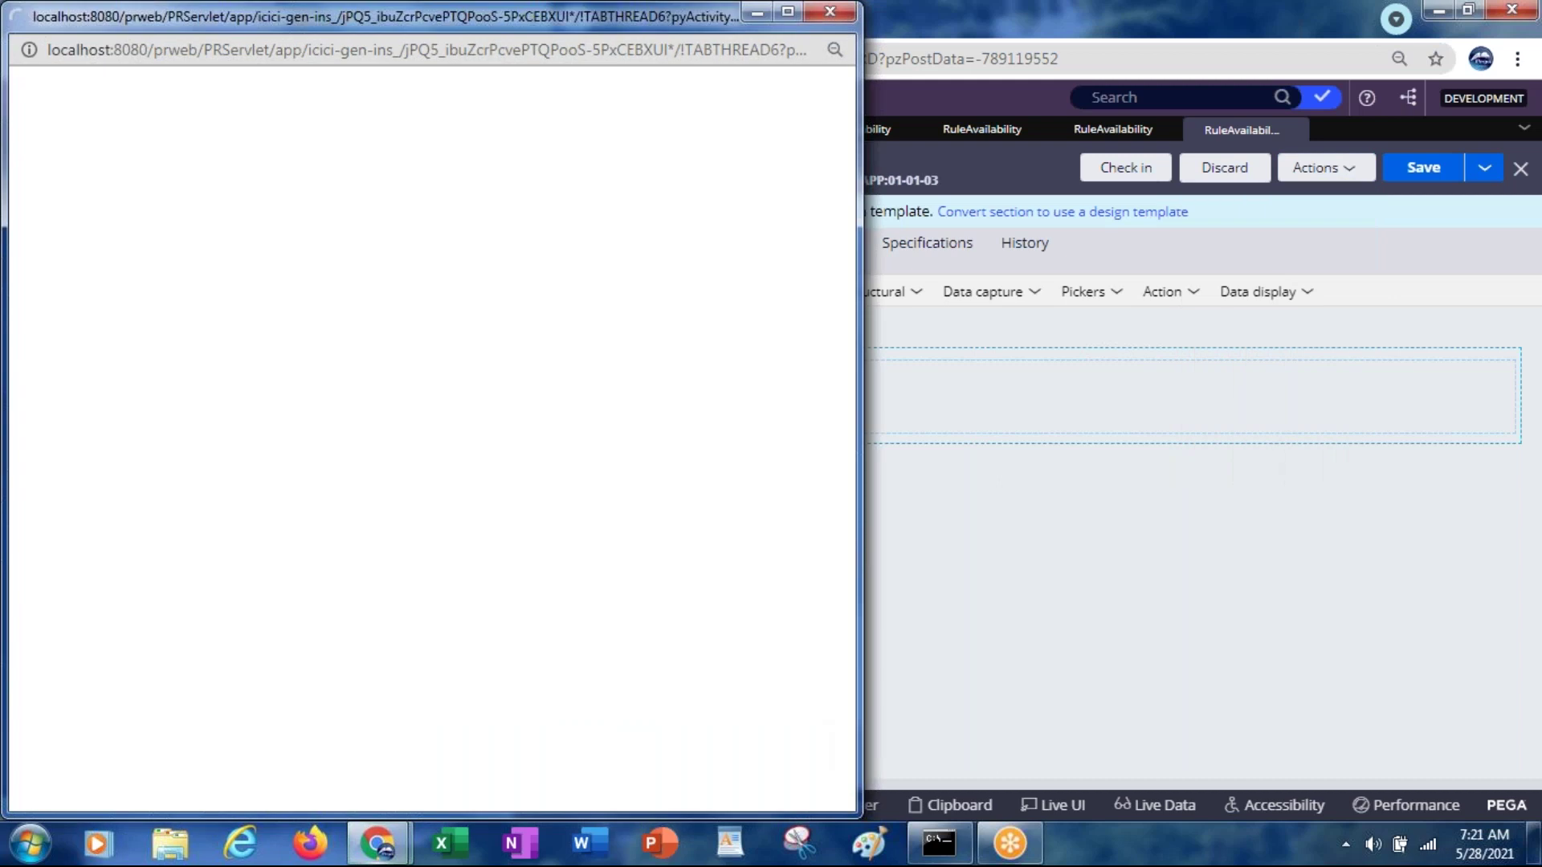
click(358, 478)
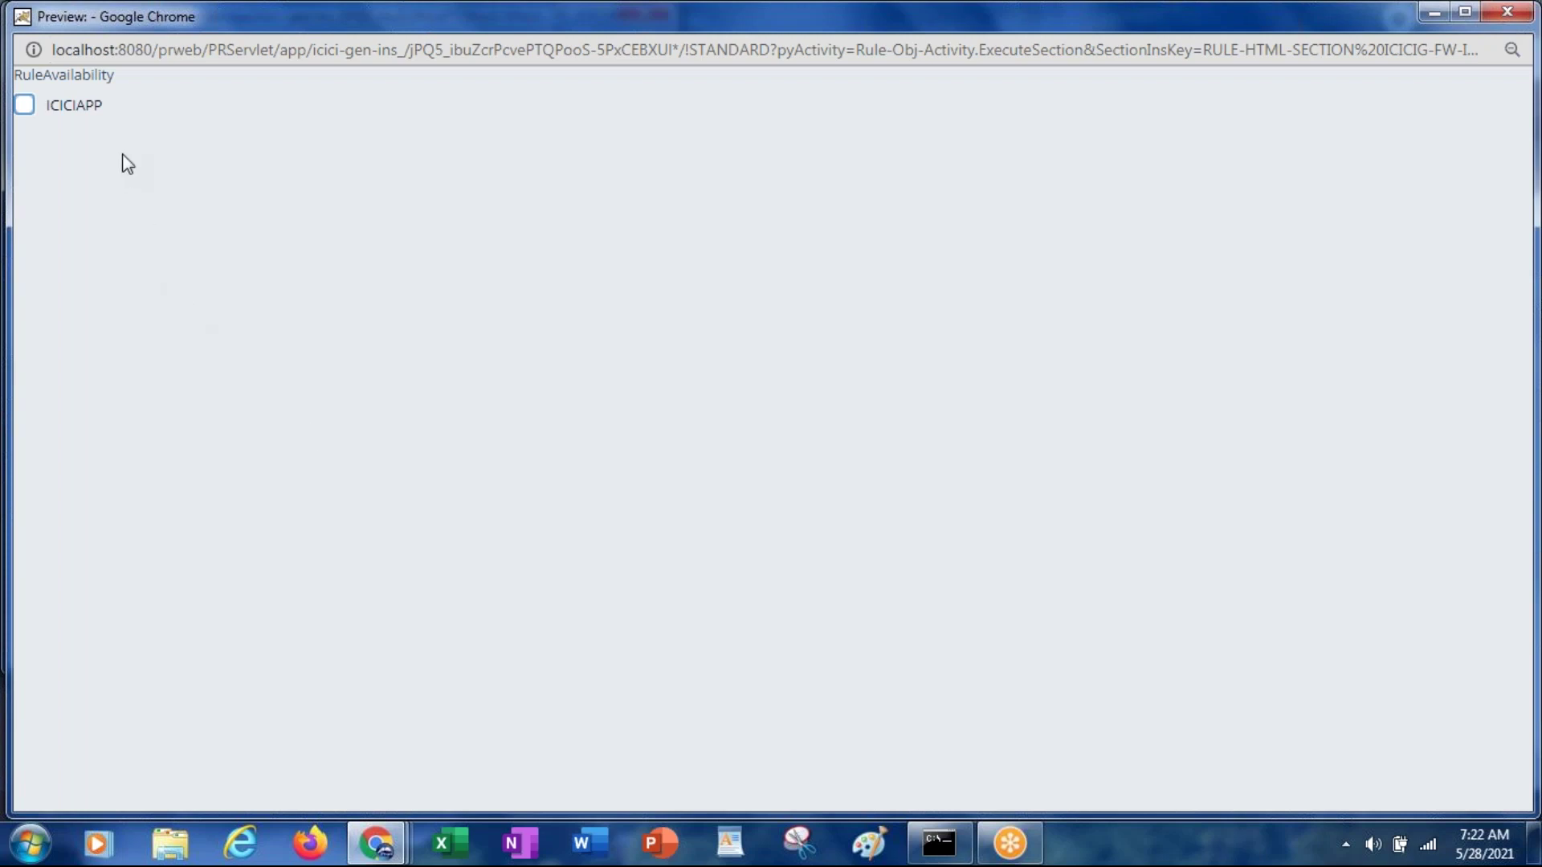
drag(101, 110, 48, 110)
drag(217, 20, 176, 205)
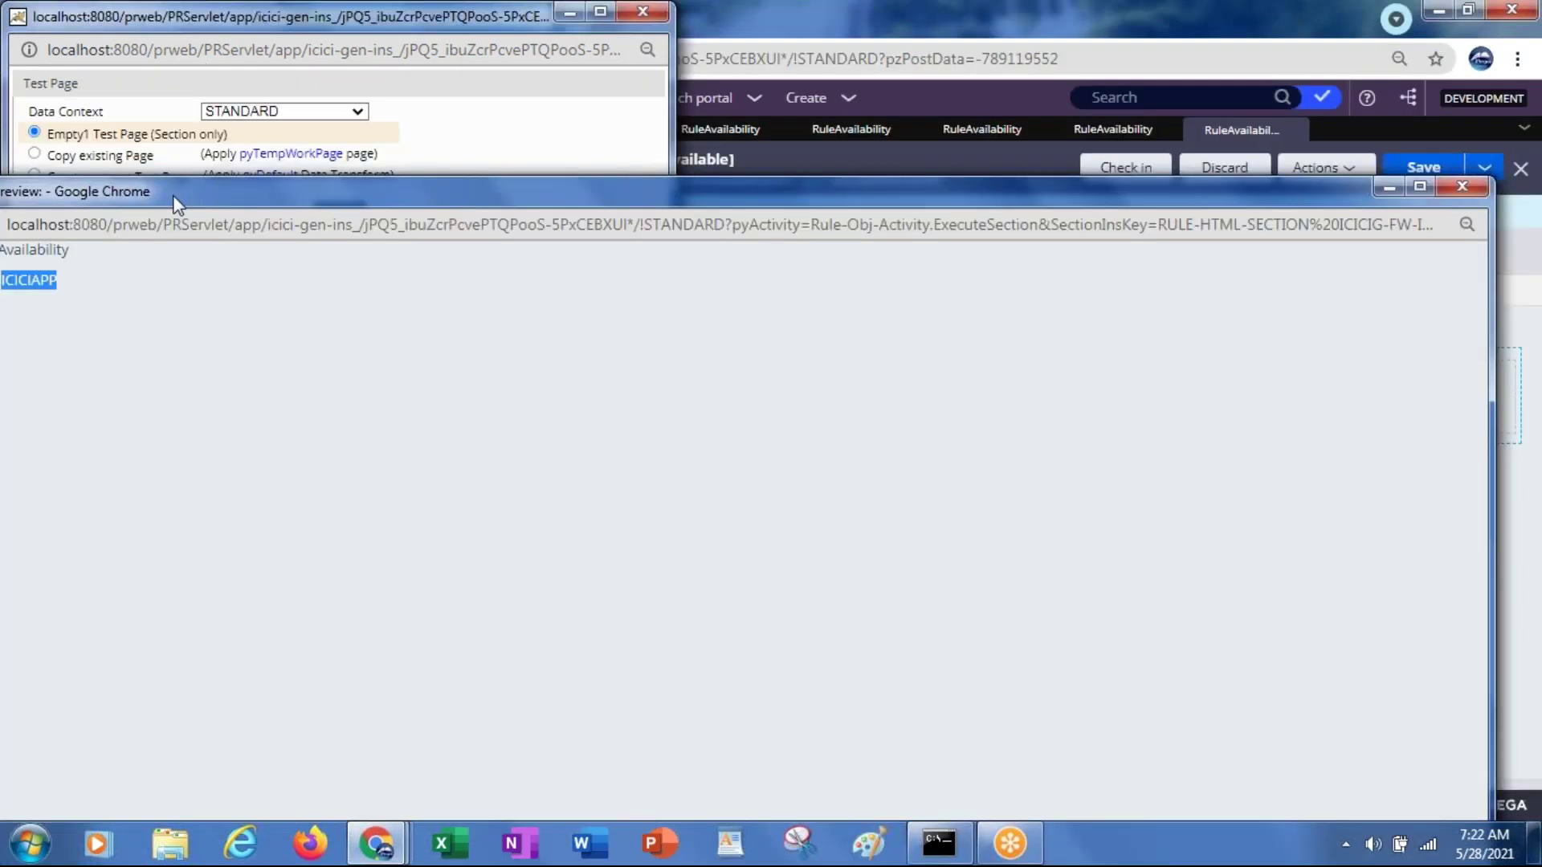
click(1464, 186)
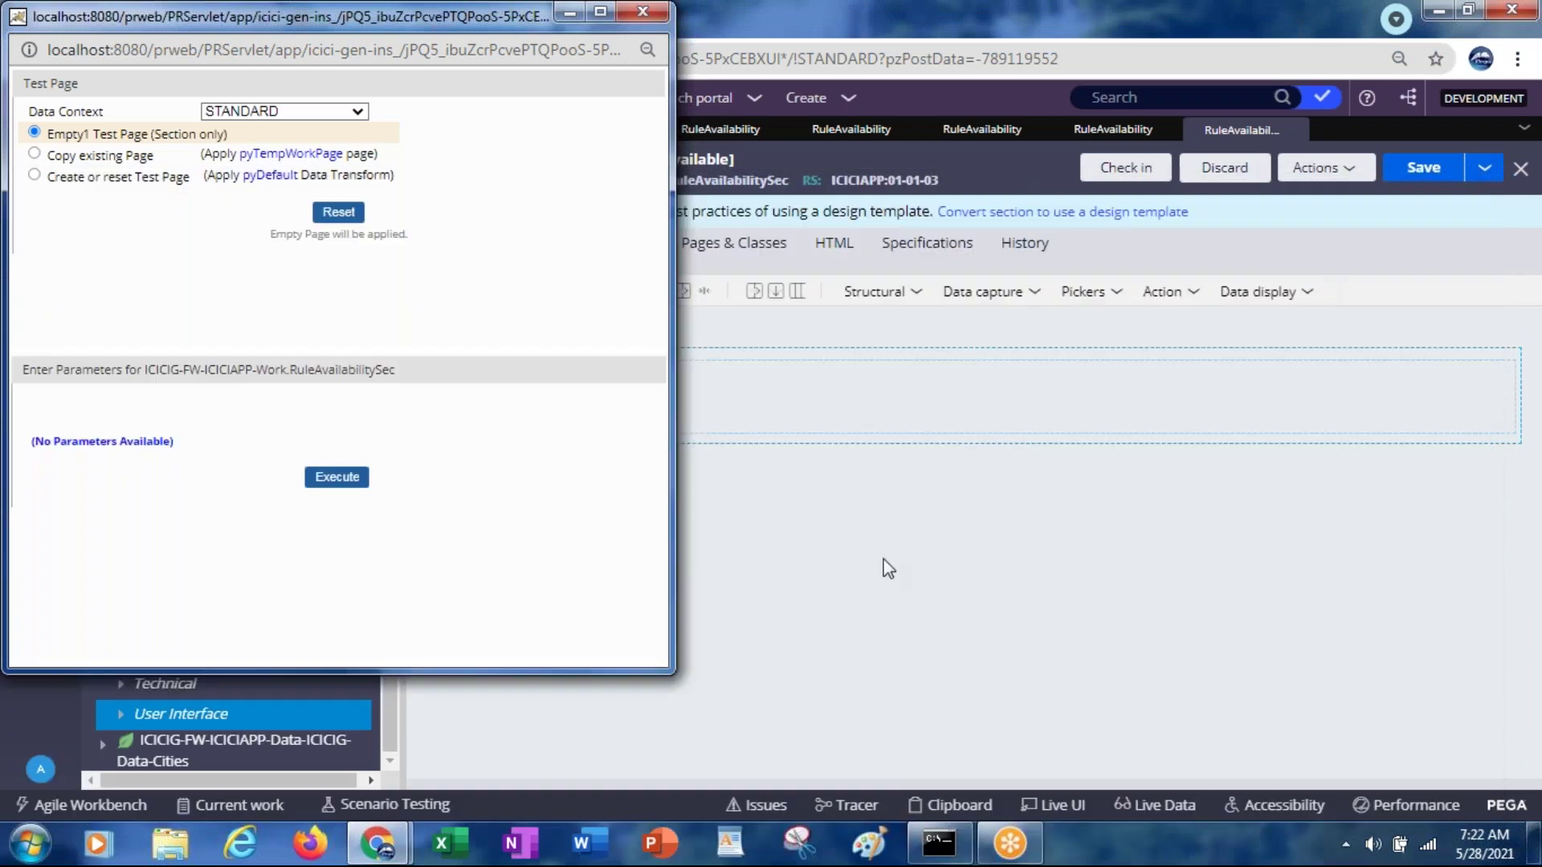
click(916, 551)
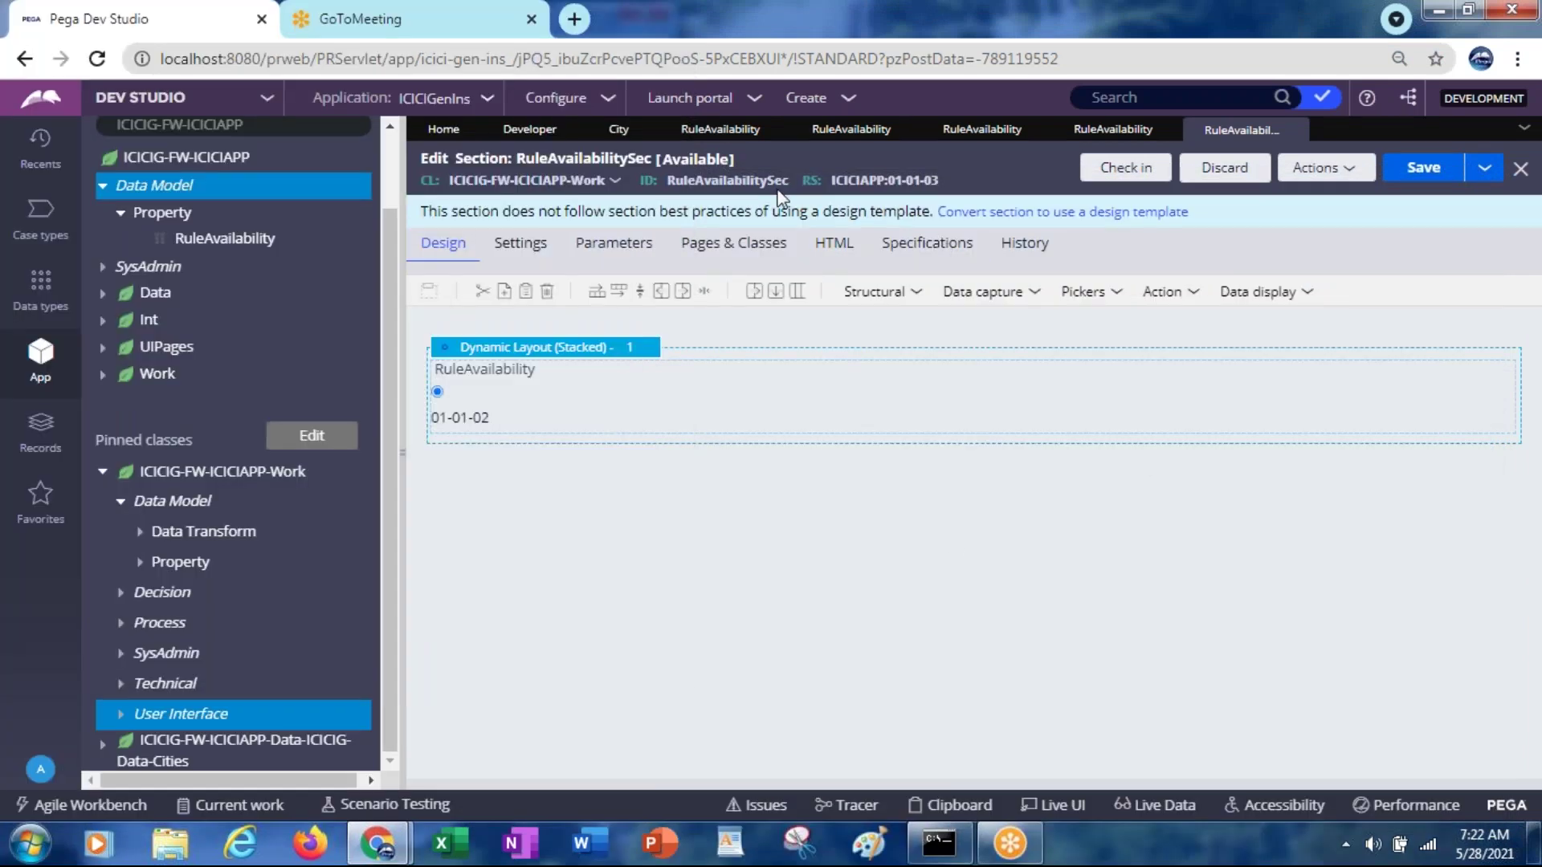
Check out the RuleAvailability property in ICICIAPP:01-01-03 and review its availability options
click(716, 132)
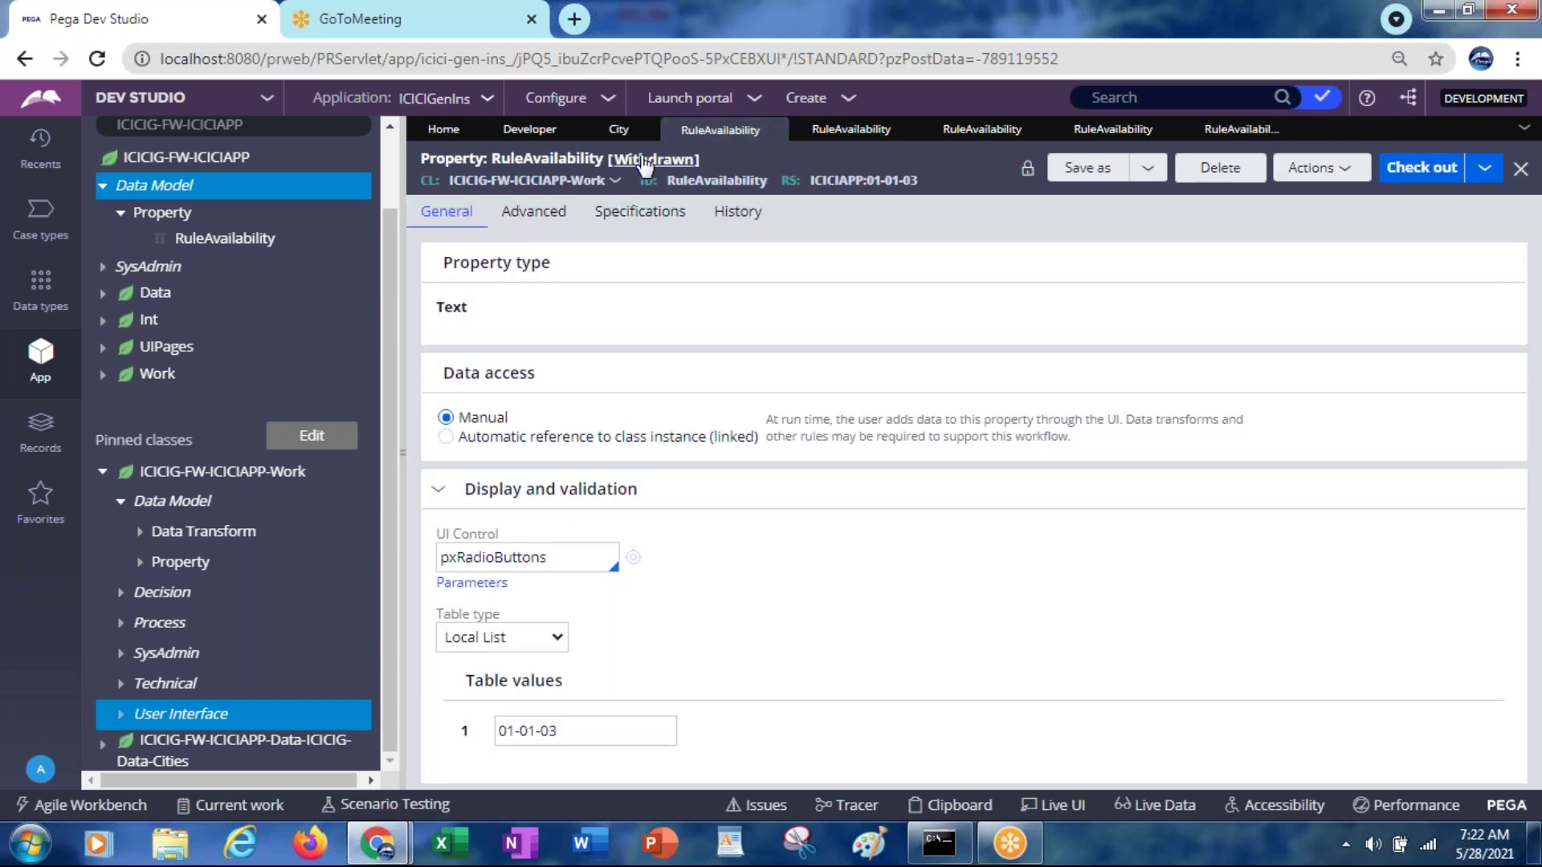
click(1405, 170)
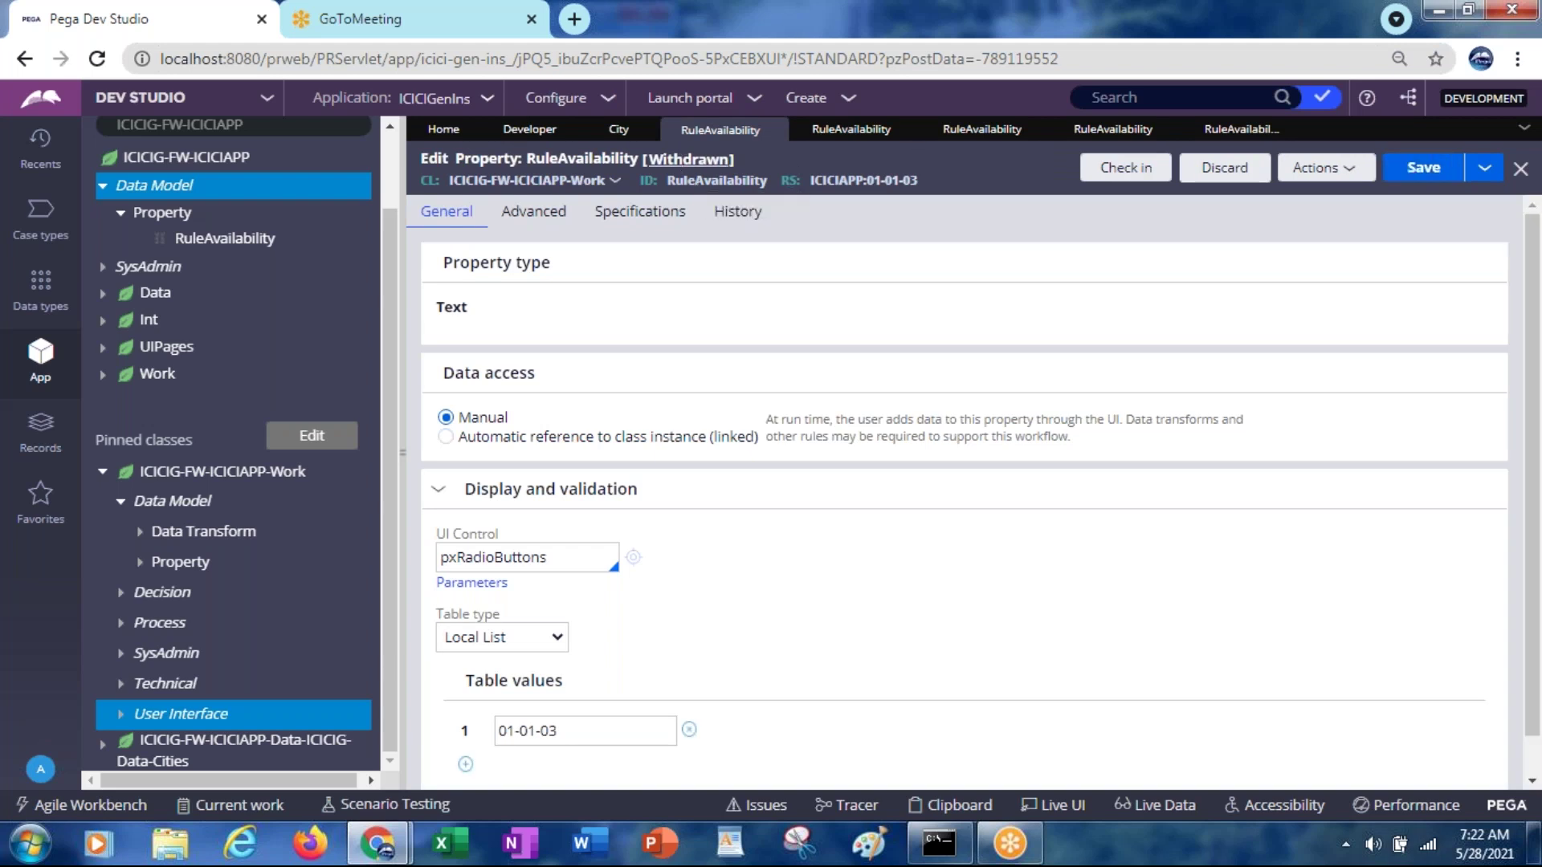
click(682, 161)
click(791, 192)
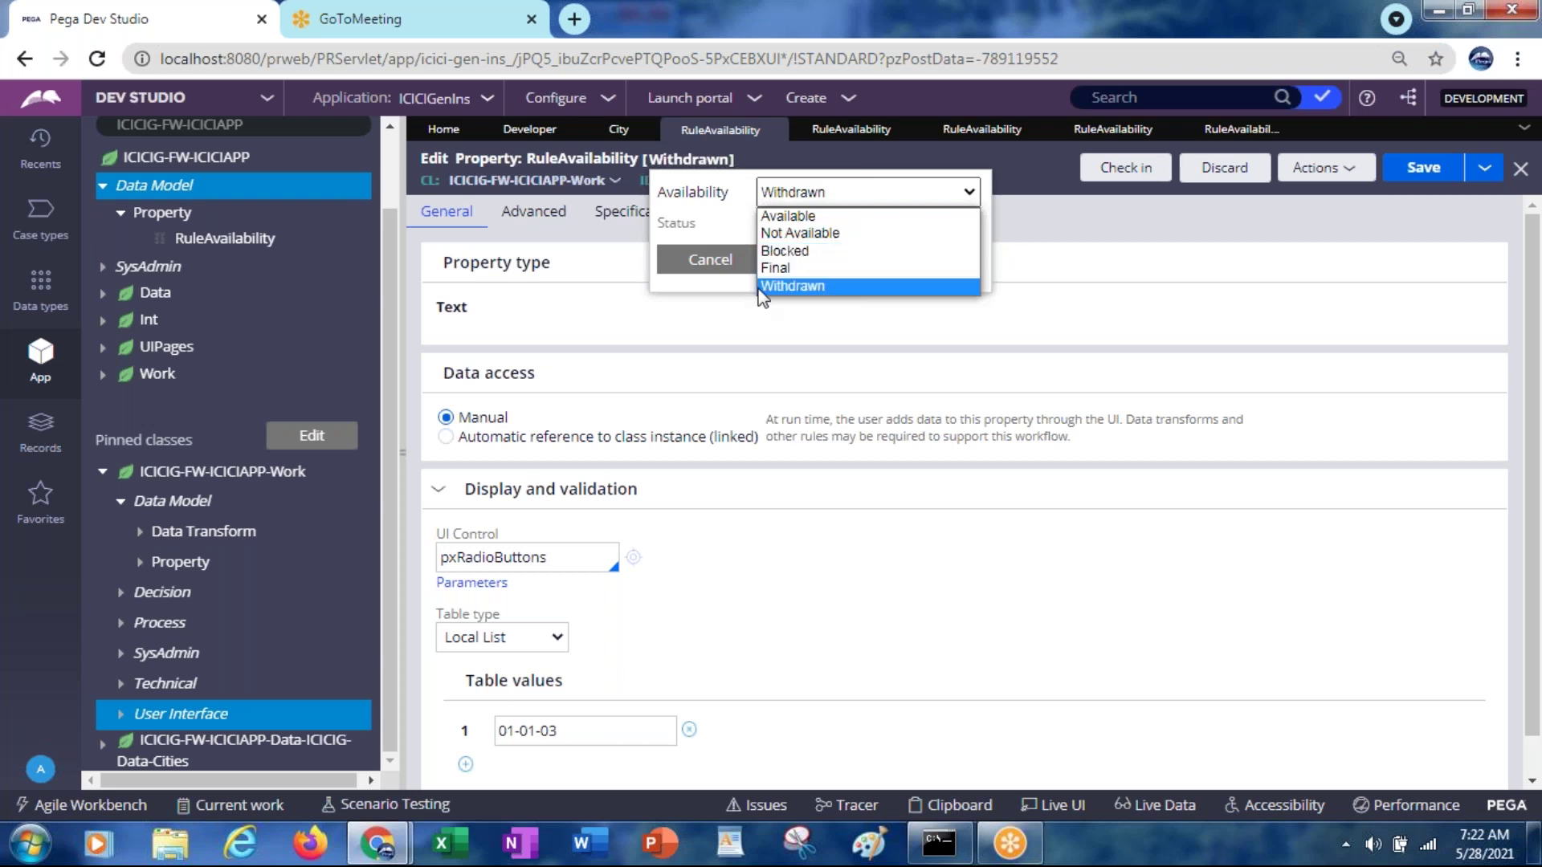
click(714, 331)
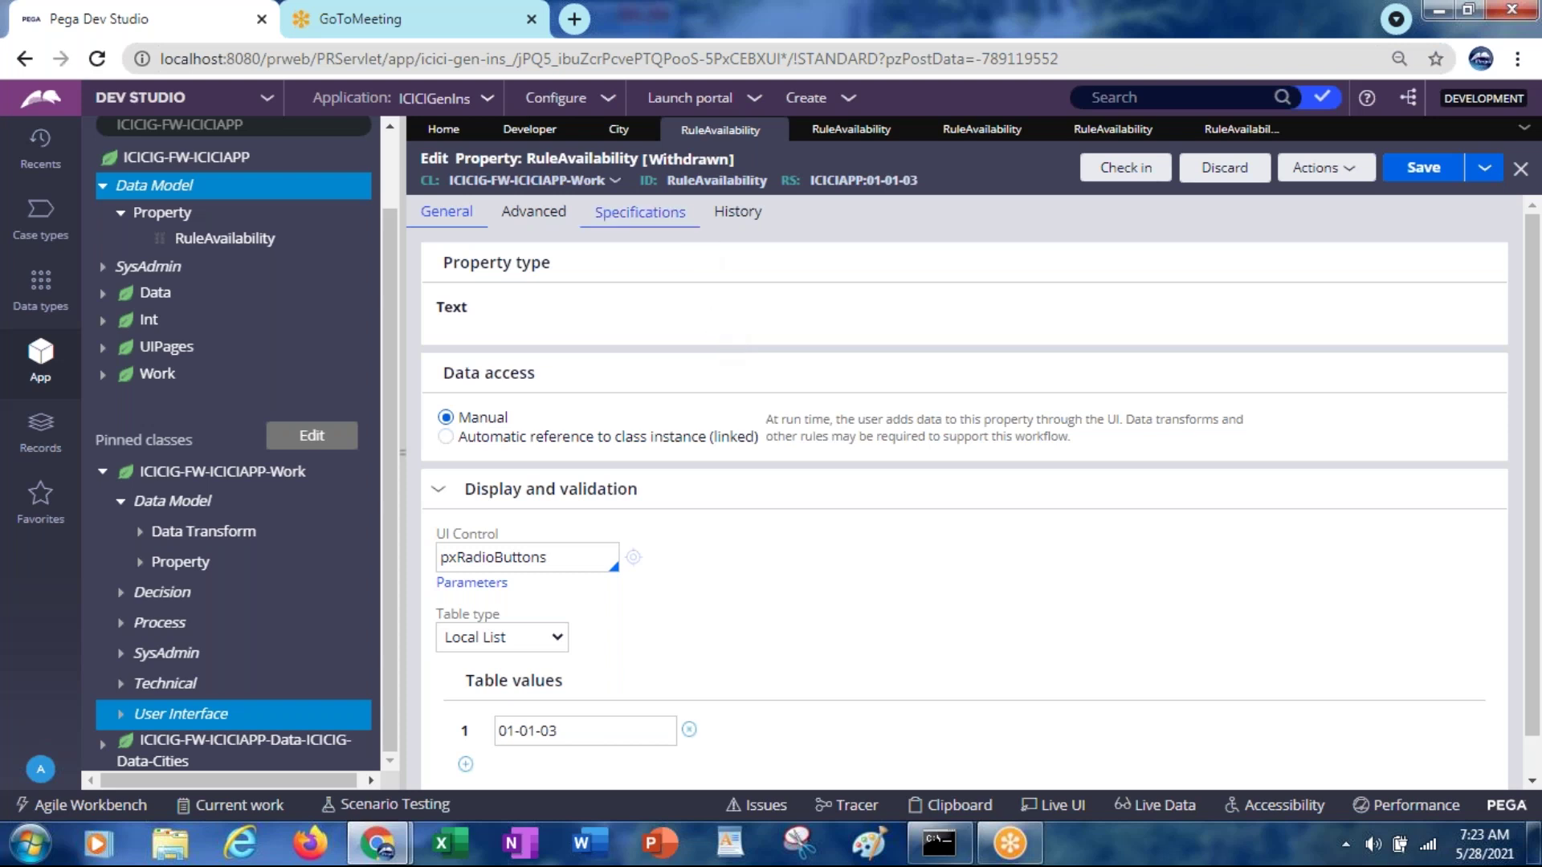
Set the checked-out RuleAvailability property's availability to Blocked and save it
click(683, 164)
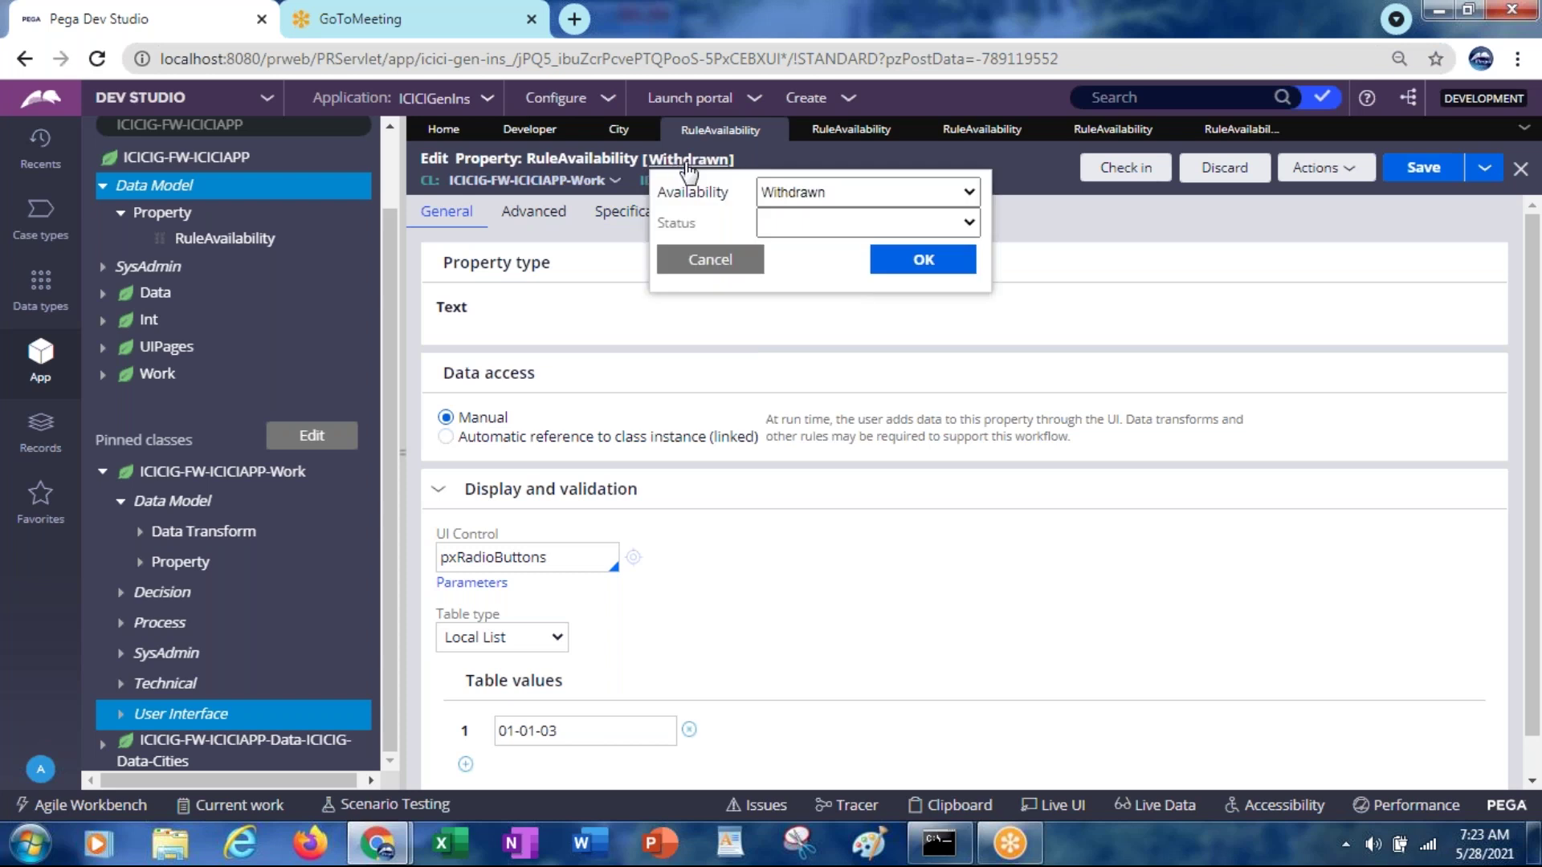
click(817, 201)
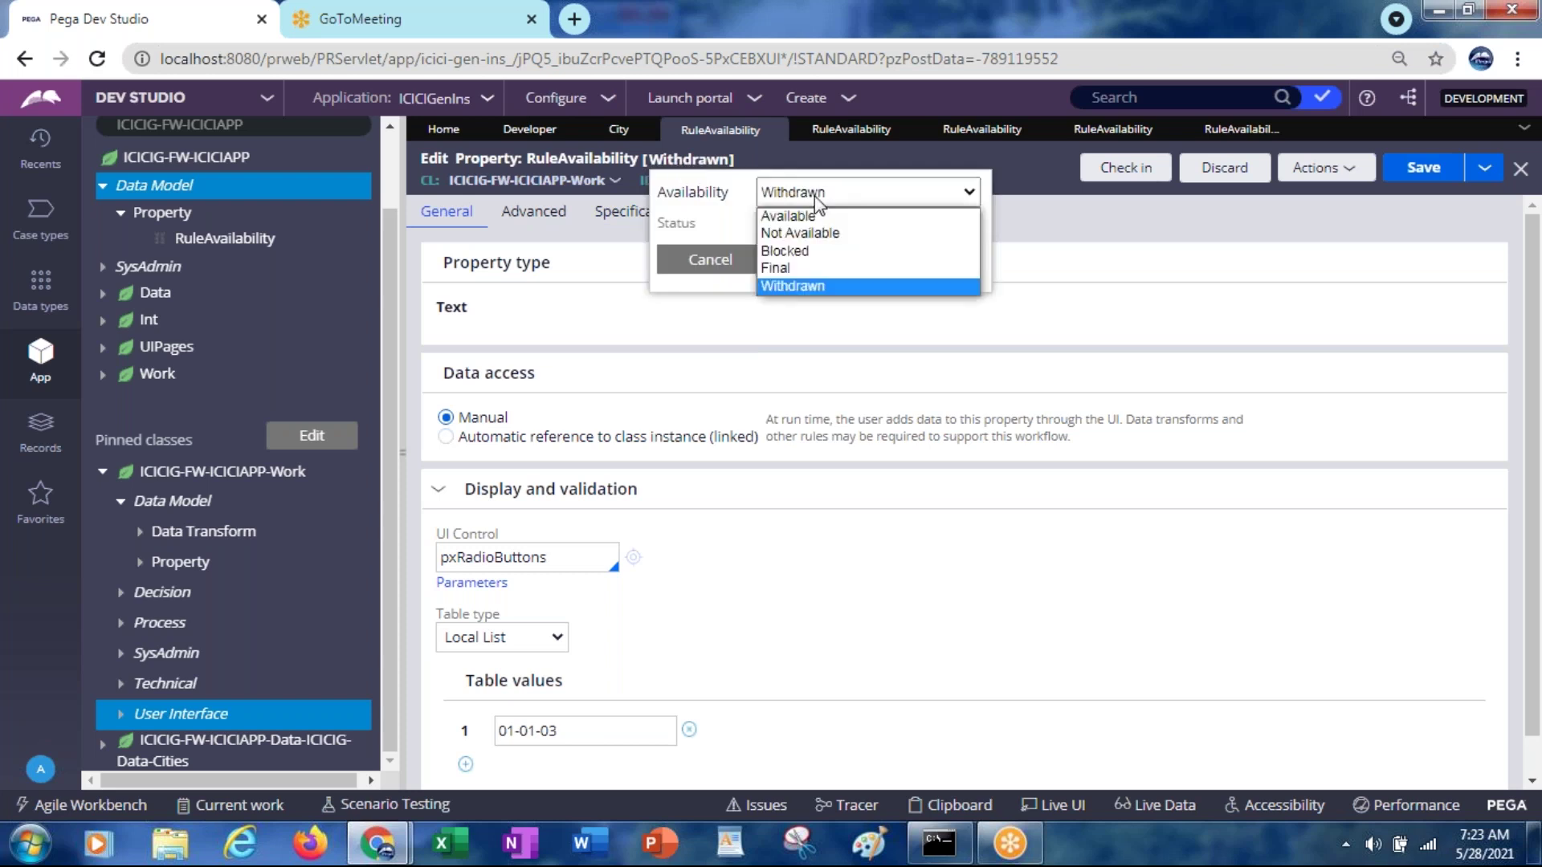
click(802, 251)
click(917, 272)
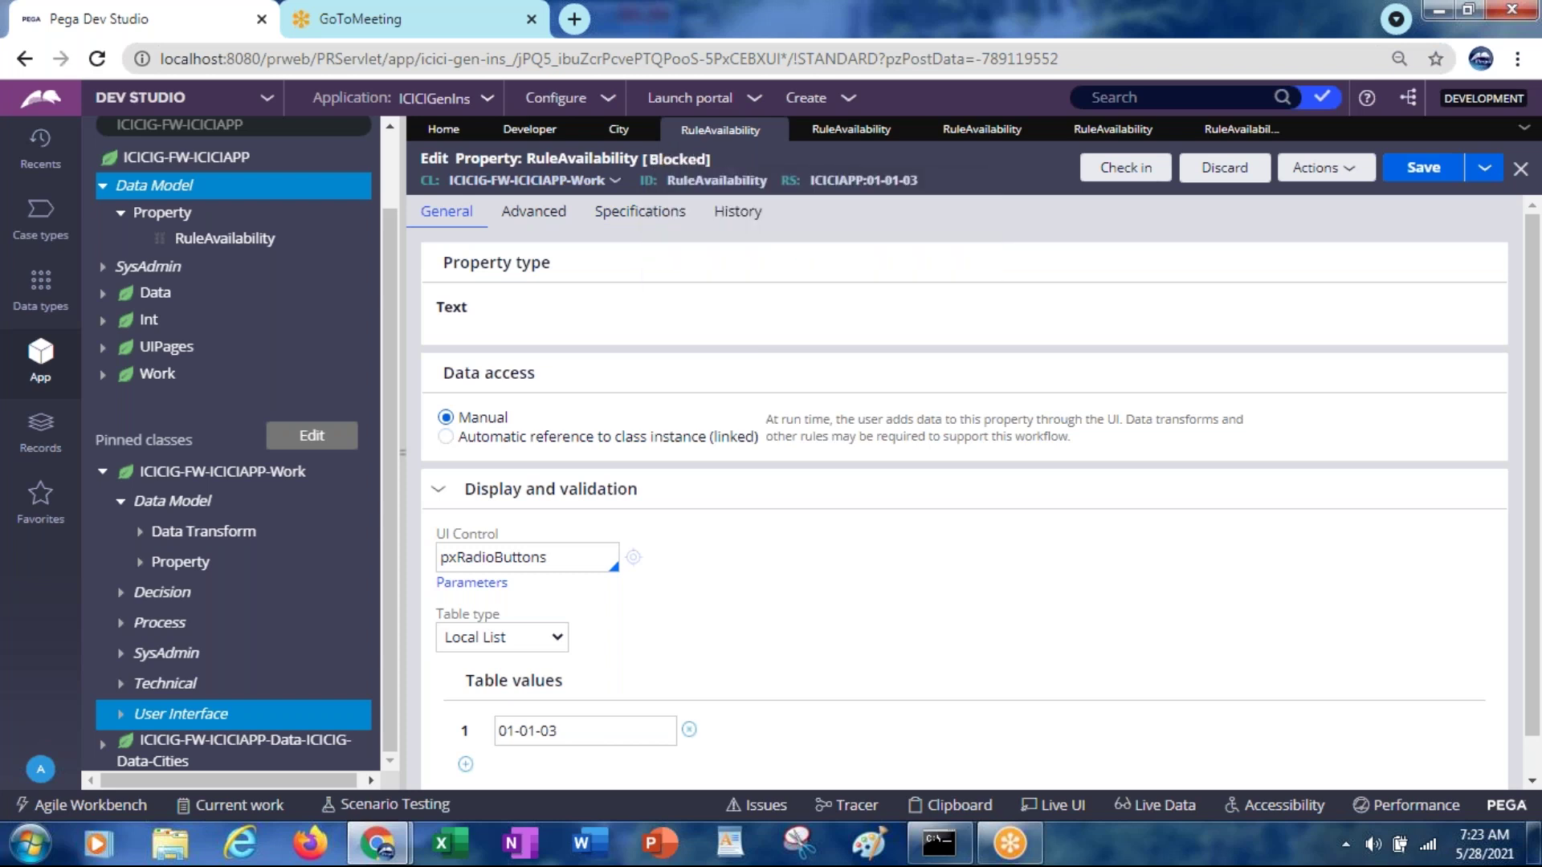
click(1426, 167)
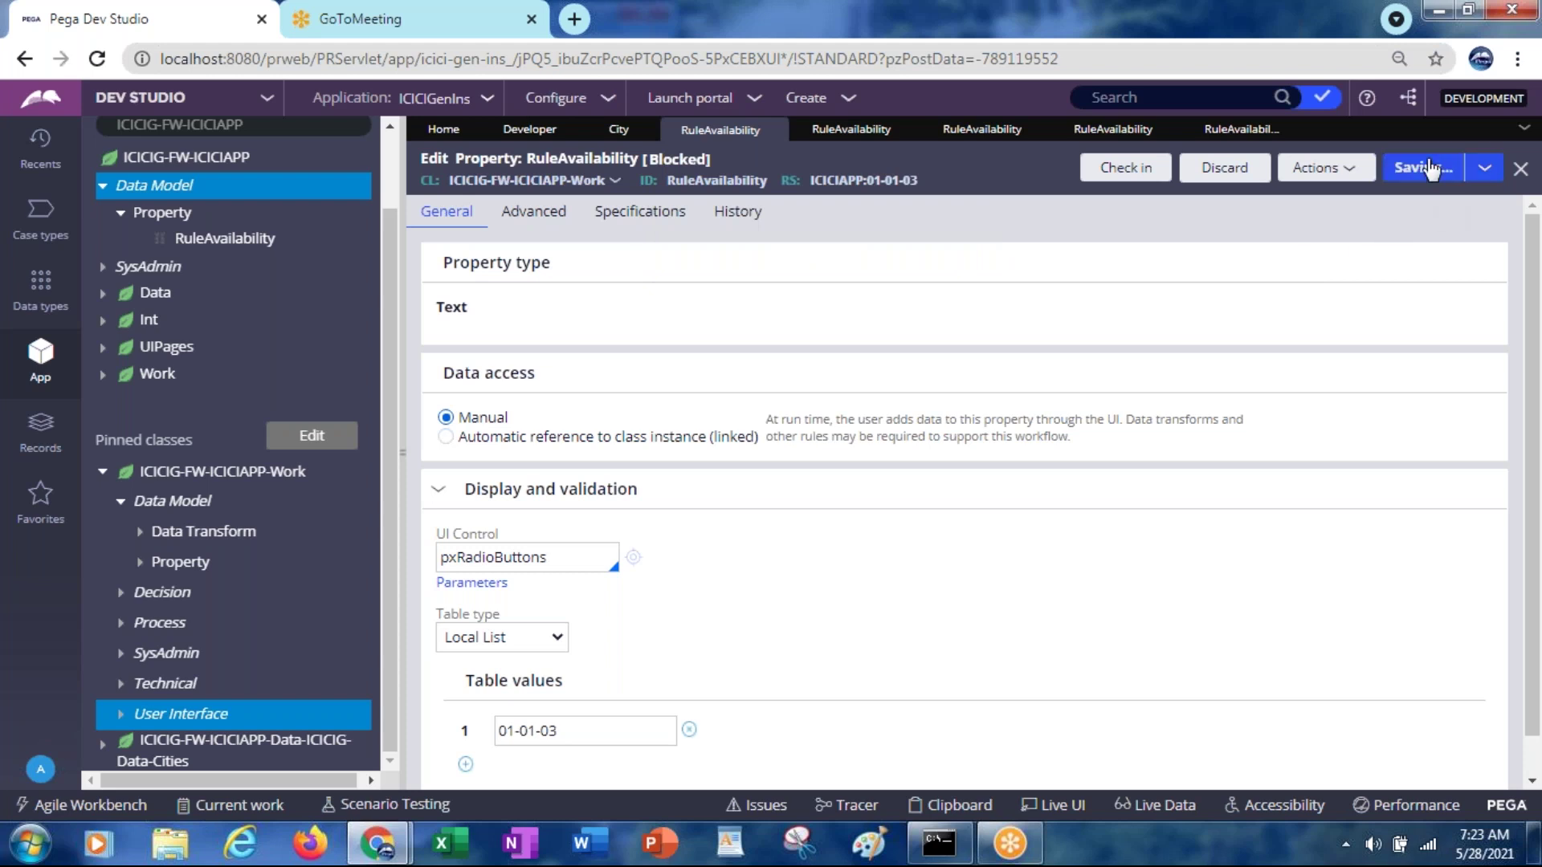
Check in the RuleAvailability property with the comment "blocked"
click(1125, 169)
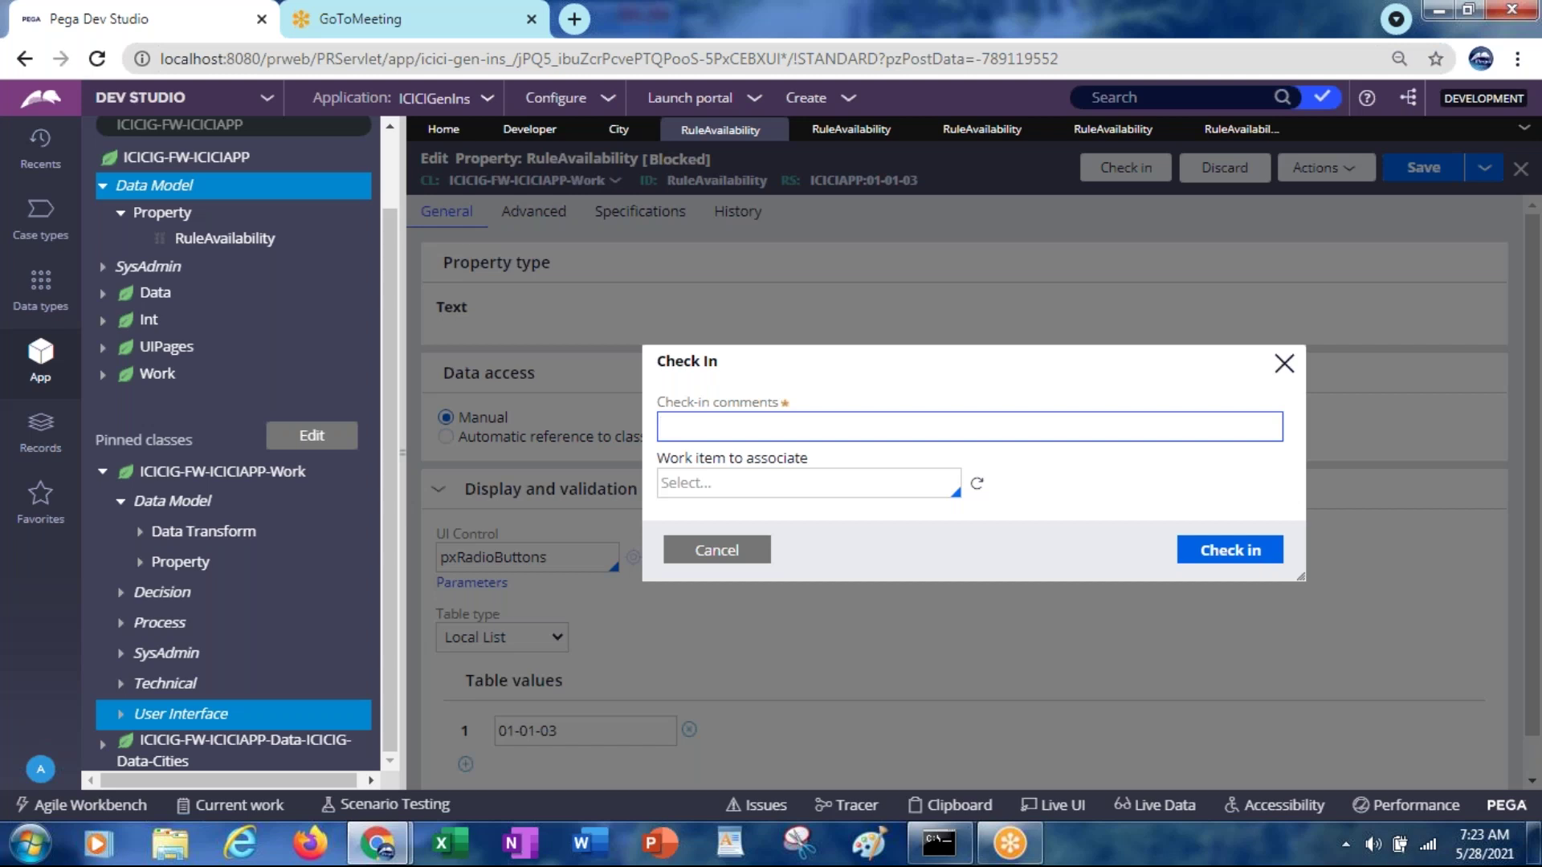
text(blocked)
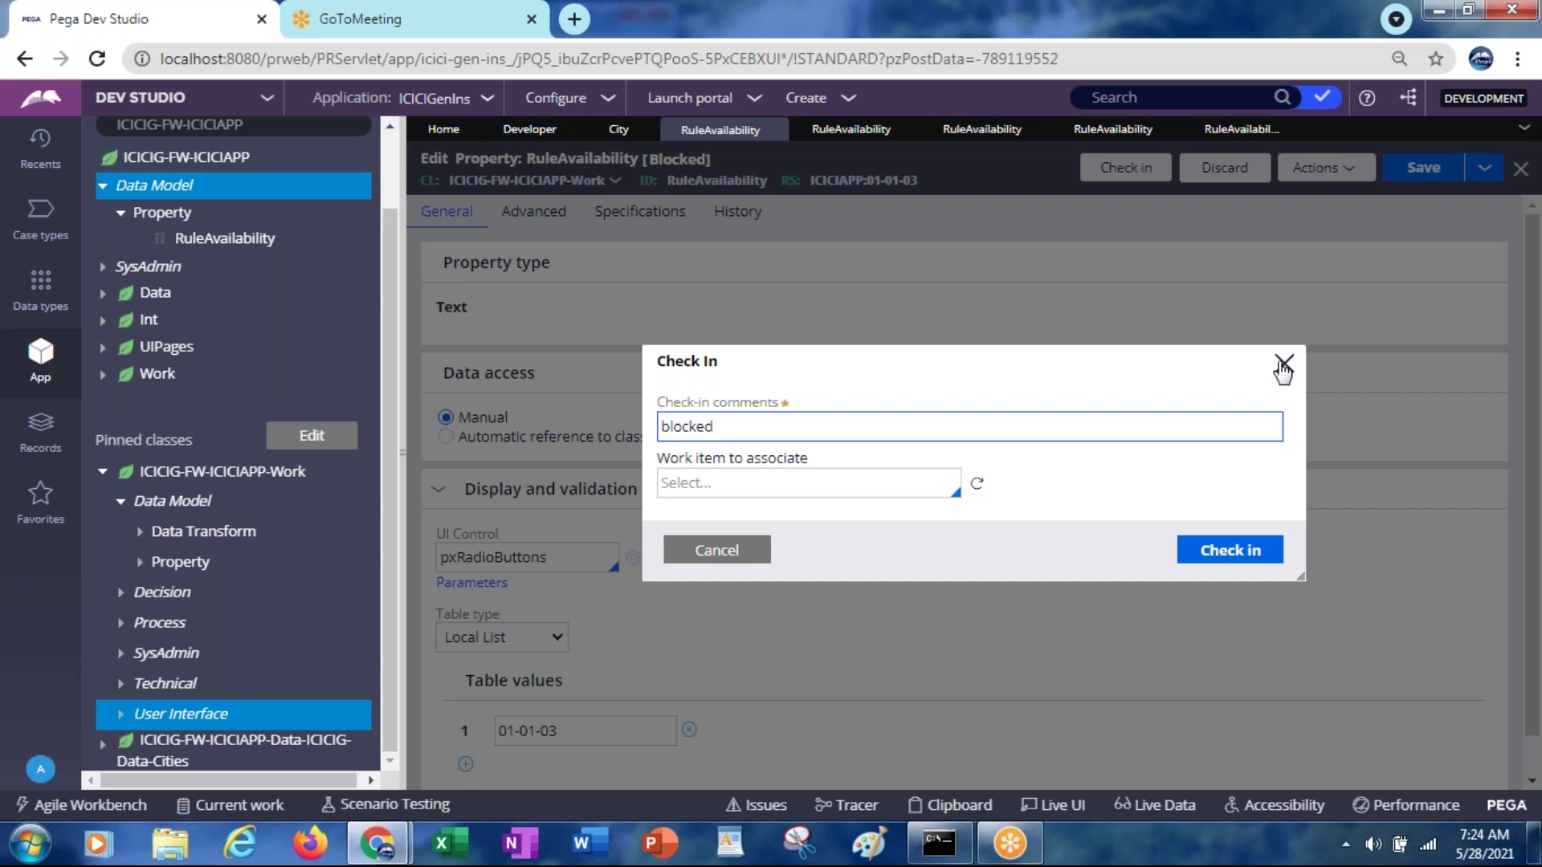
click(1224, 554)
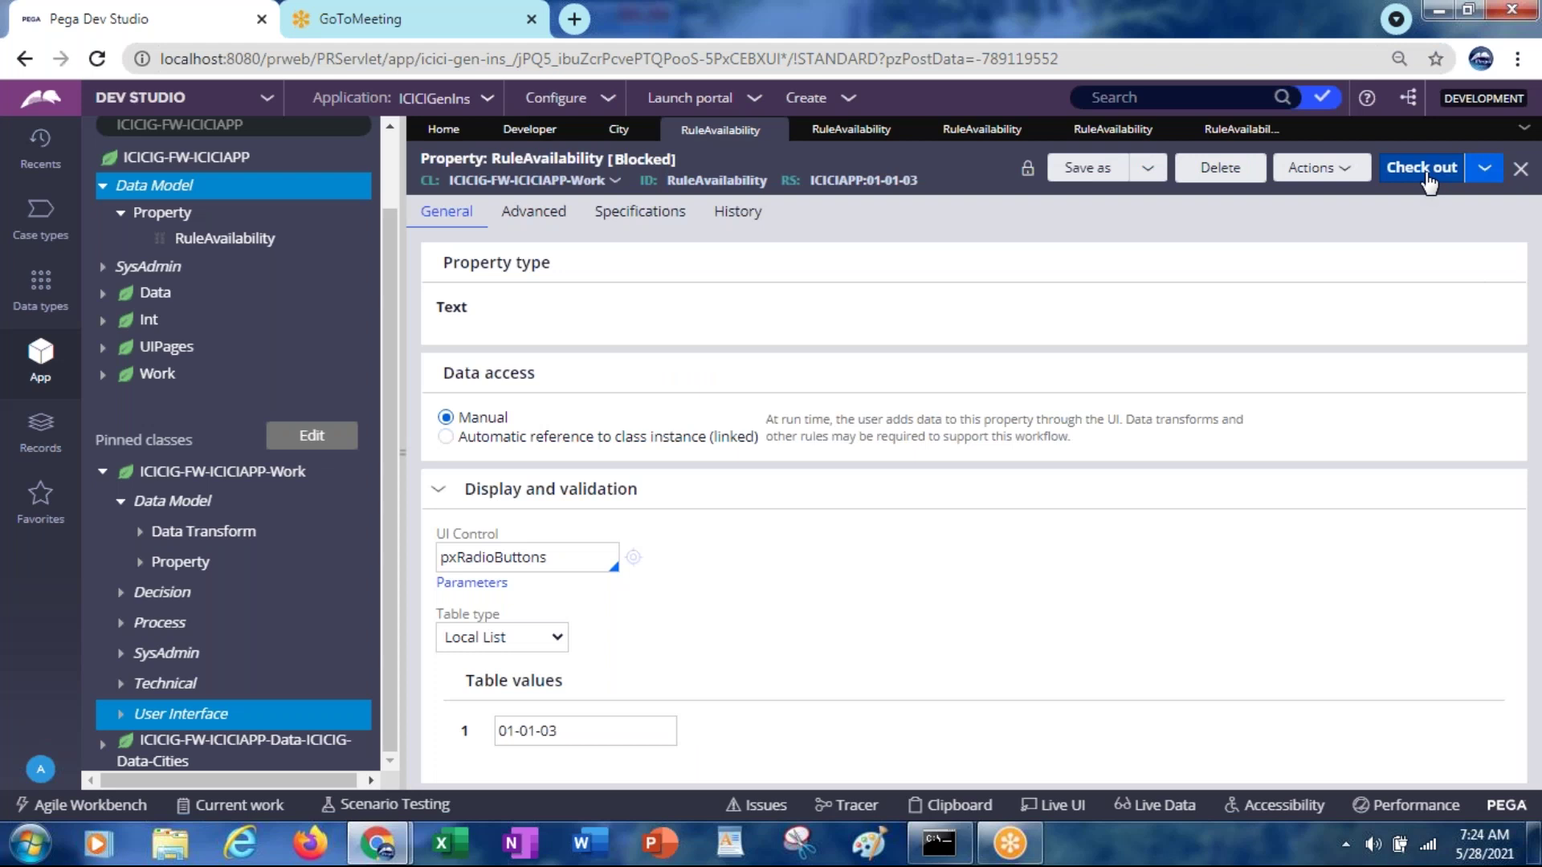
Check out the Blocked RuleAvailability property in ICICIAPP:01-01-03 again and check it in with the comment "blocked"
click(1426, 179)
click(1121, 179)
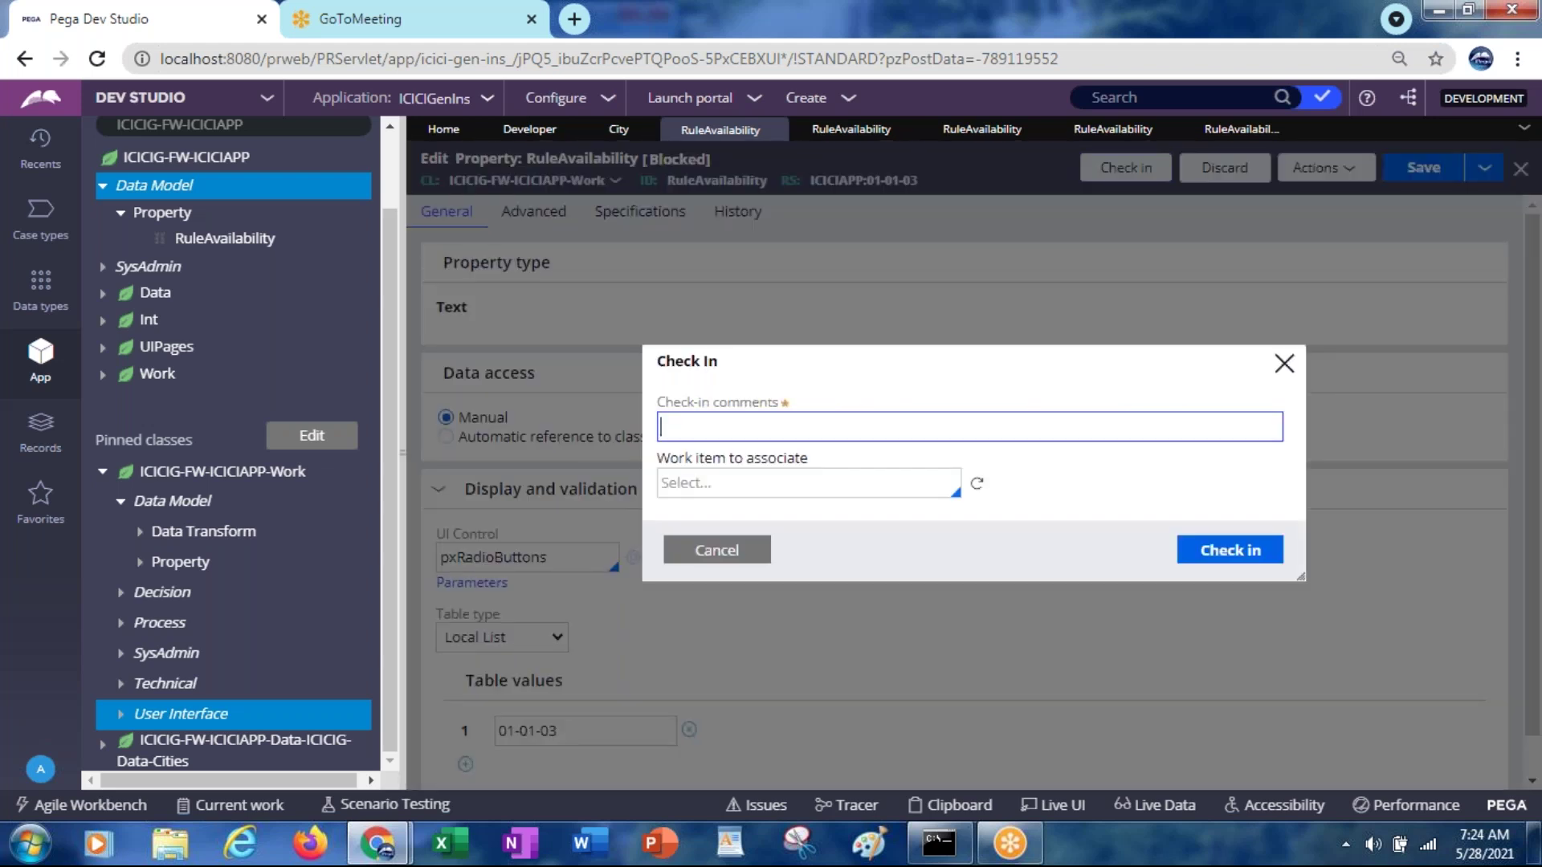
text(blocked)
click(1225, 553)
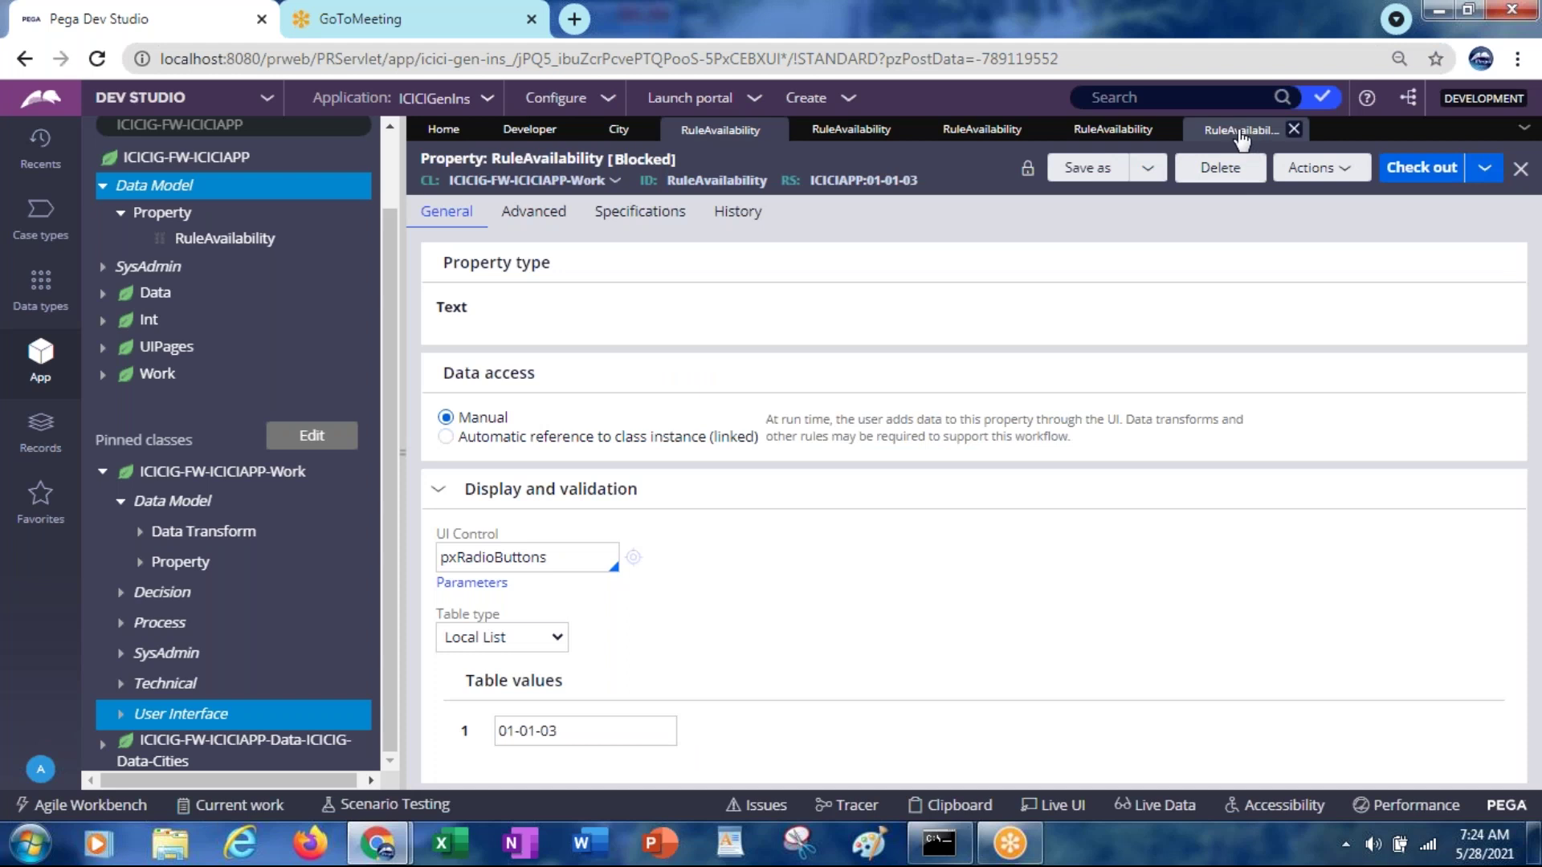
Run the RuleAvailabilitySec section with the empty test page, examine its preview, and return to the section rule
click(1241, 133)
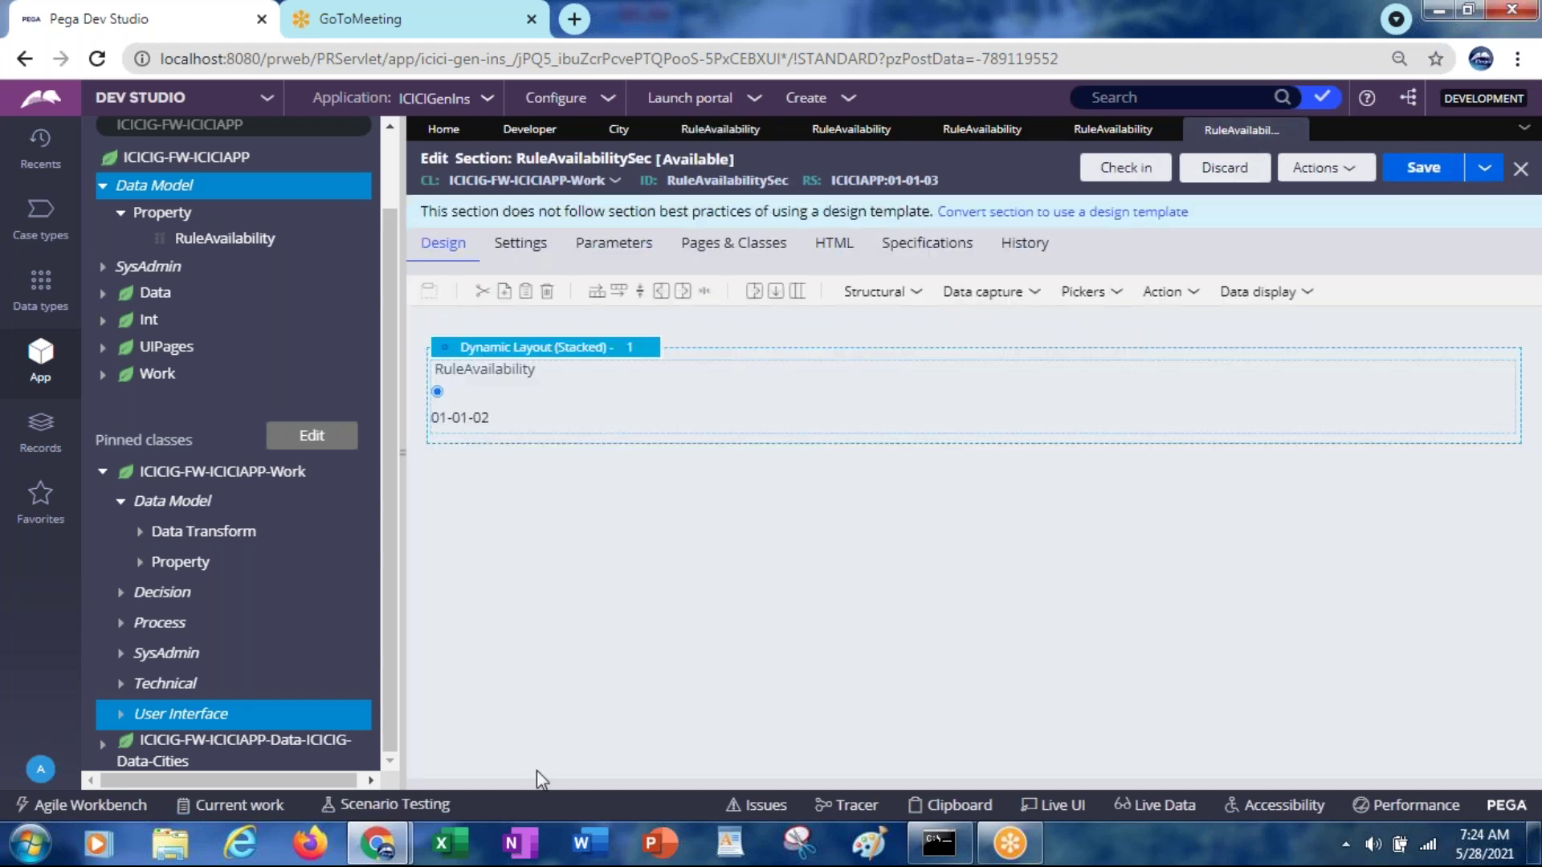
mouse_move(377, 843)
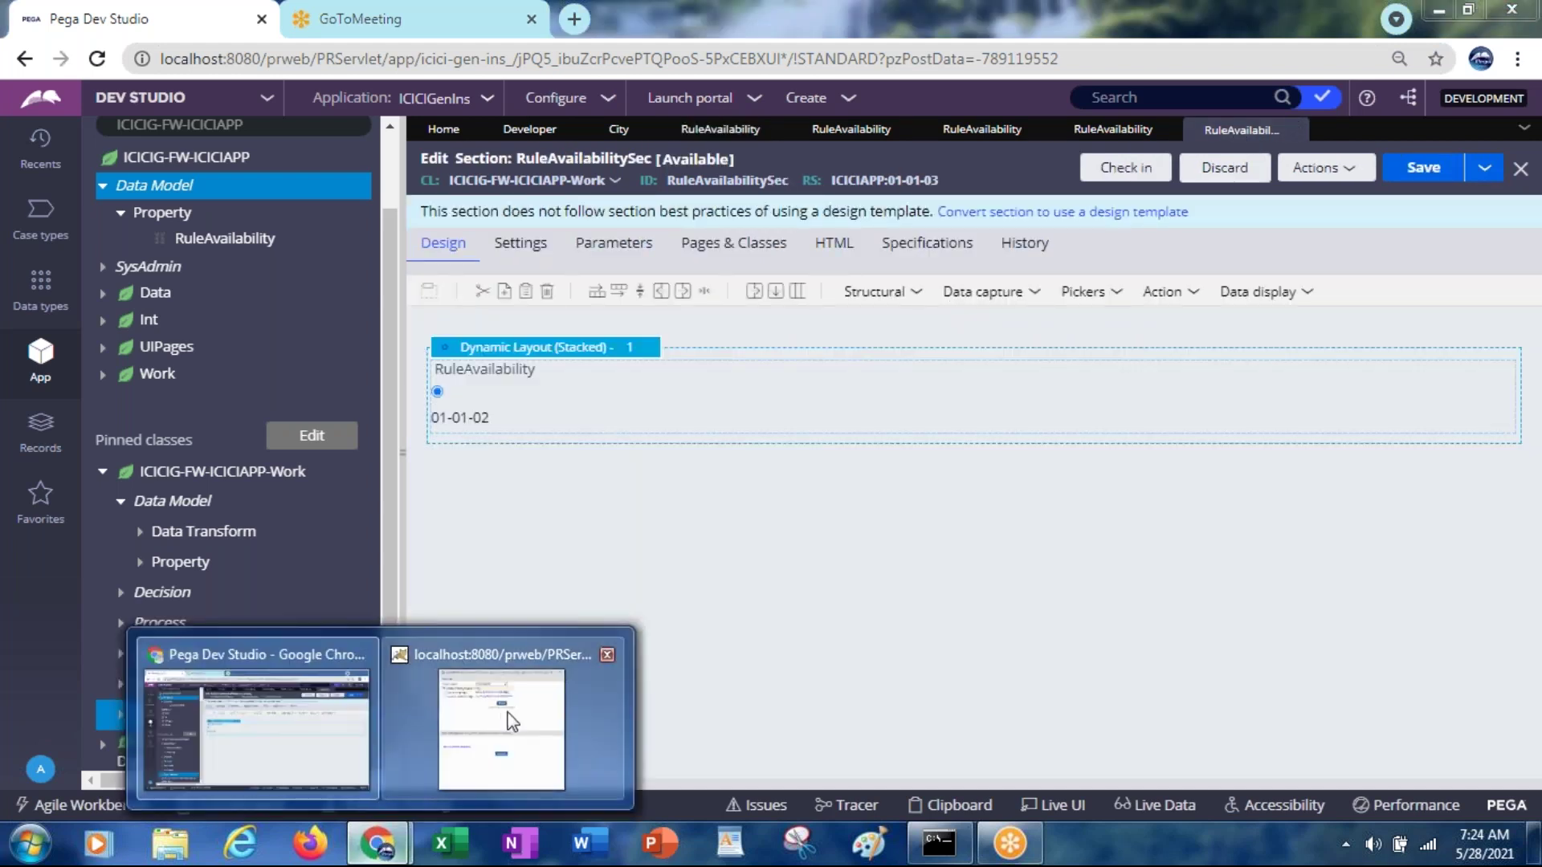
click(507, 720)
click(336, 478)
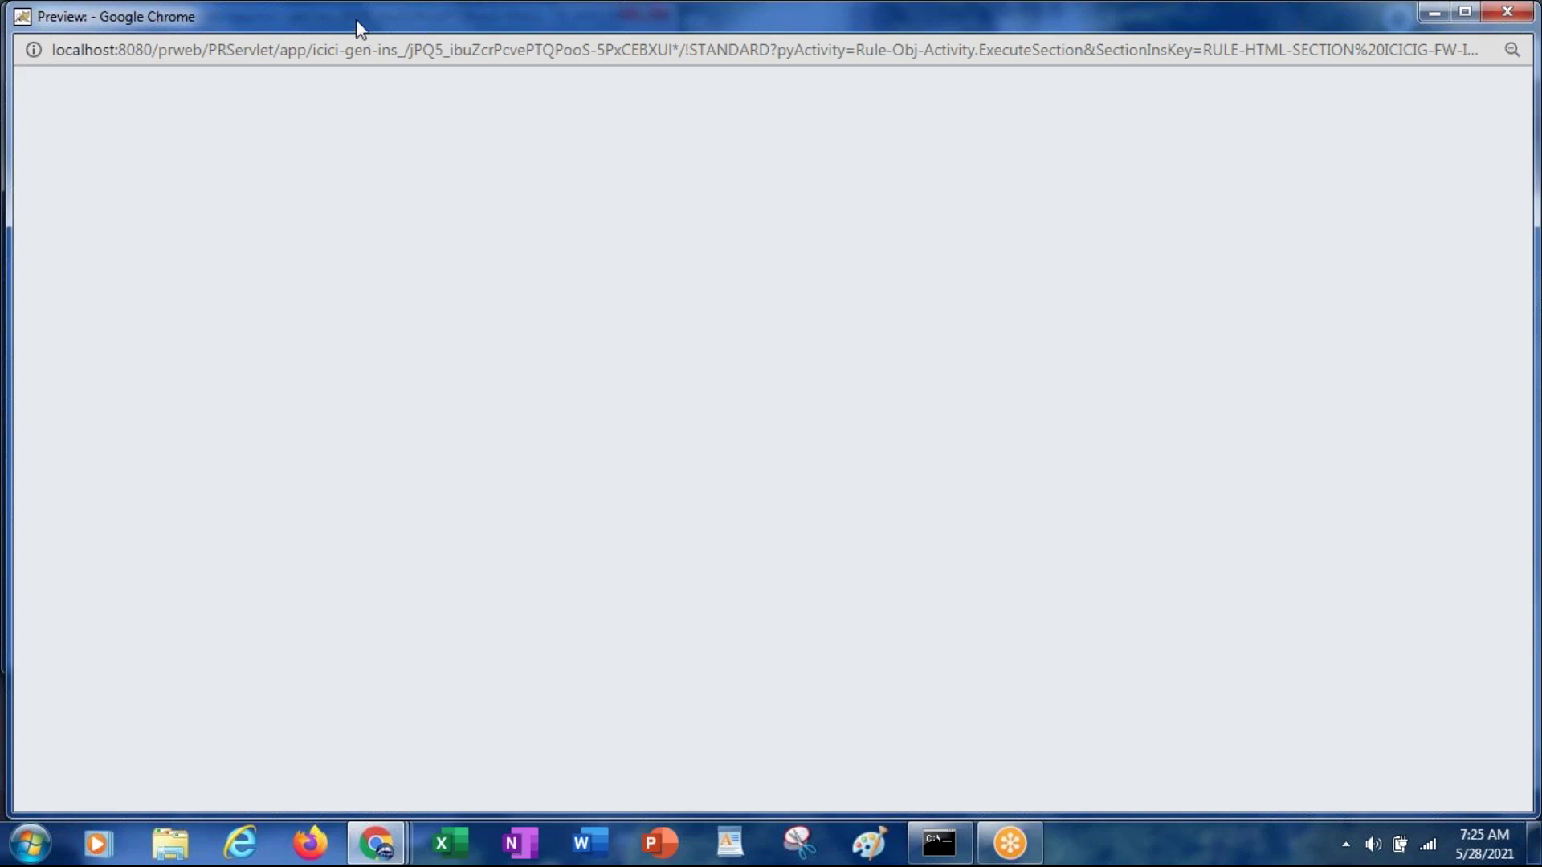
drag(355, 19, 211, 332)
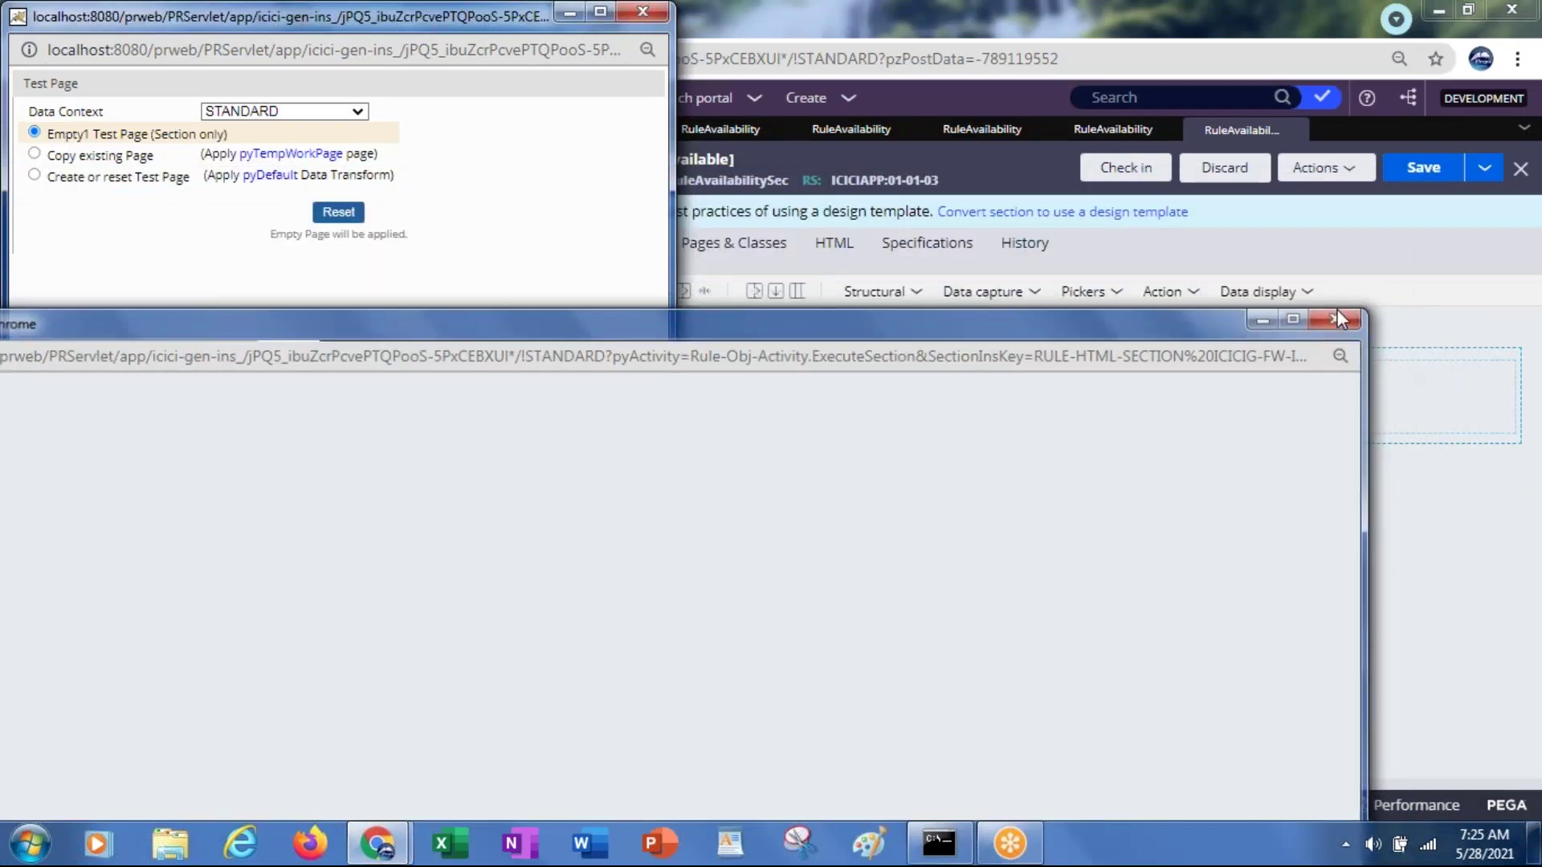
click(1338, 318)
drag(367, 17, 508, 171)
click(791, 163)
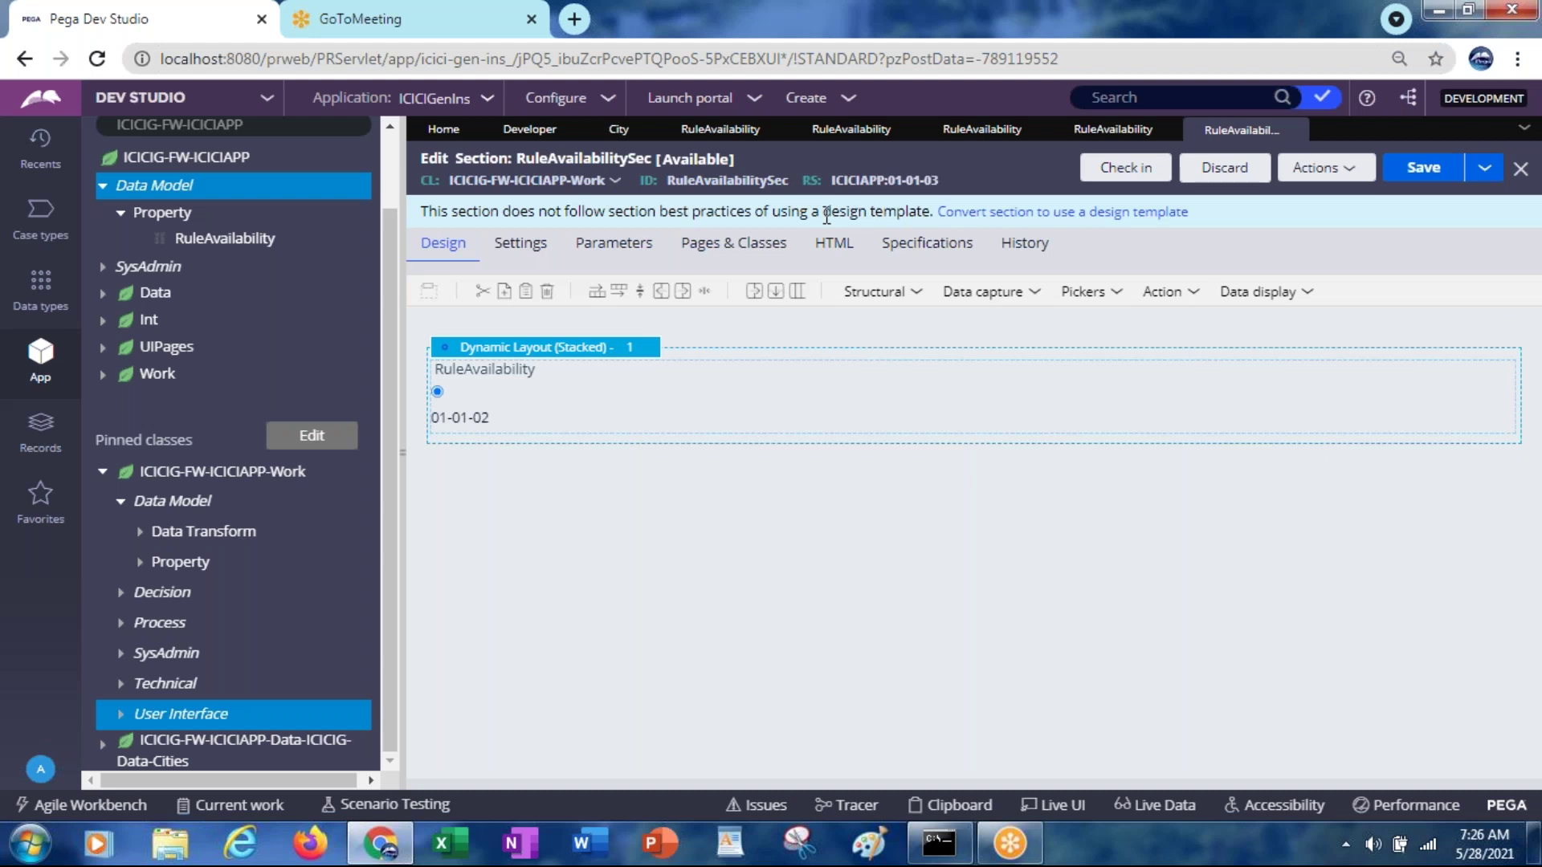
Review the availability options of the RuleAvailabilitySec section and cancel without changing them
click(701, 162)
click(811, 190)
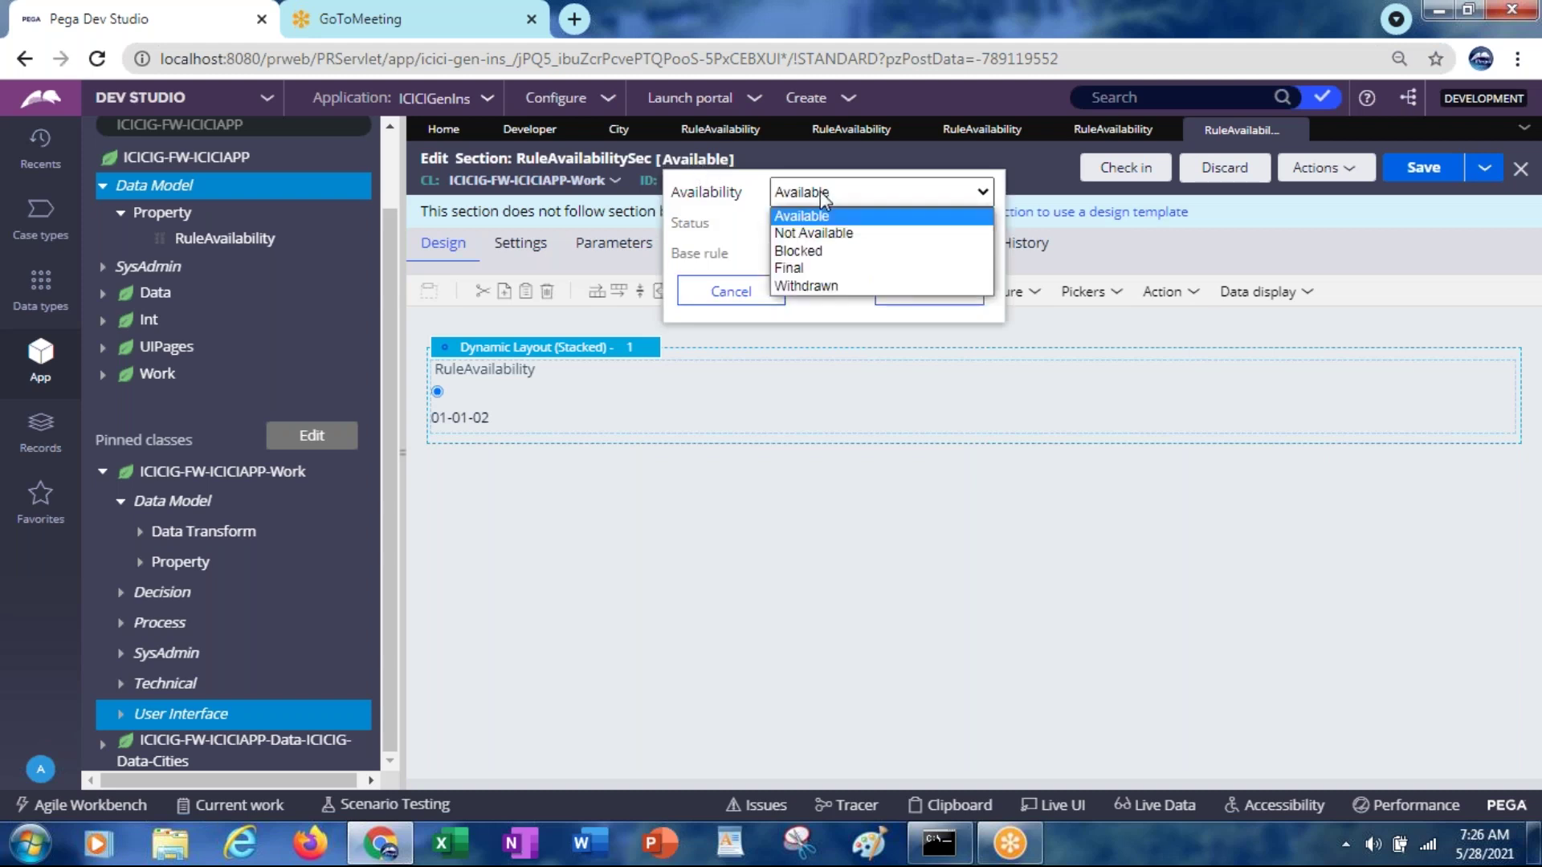
click(698, 300)
click(702, 302)
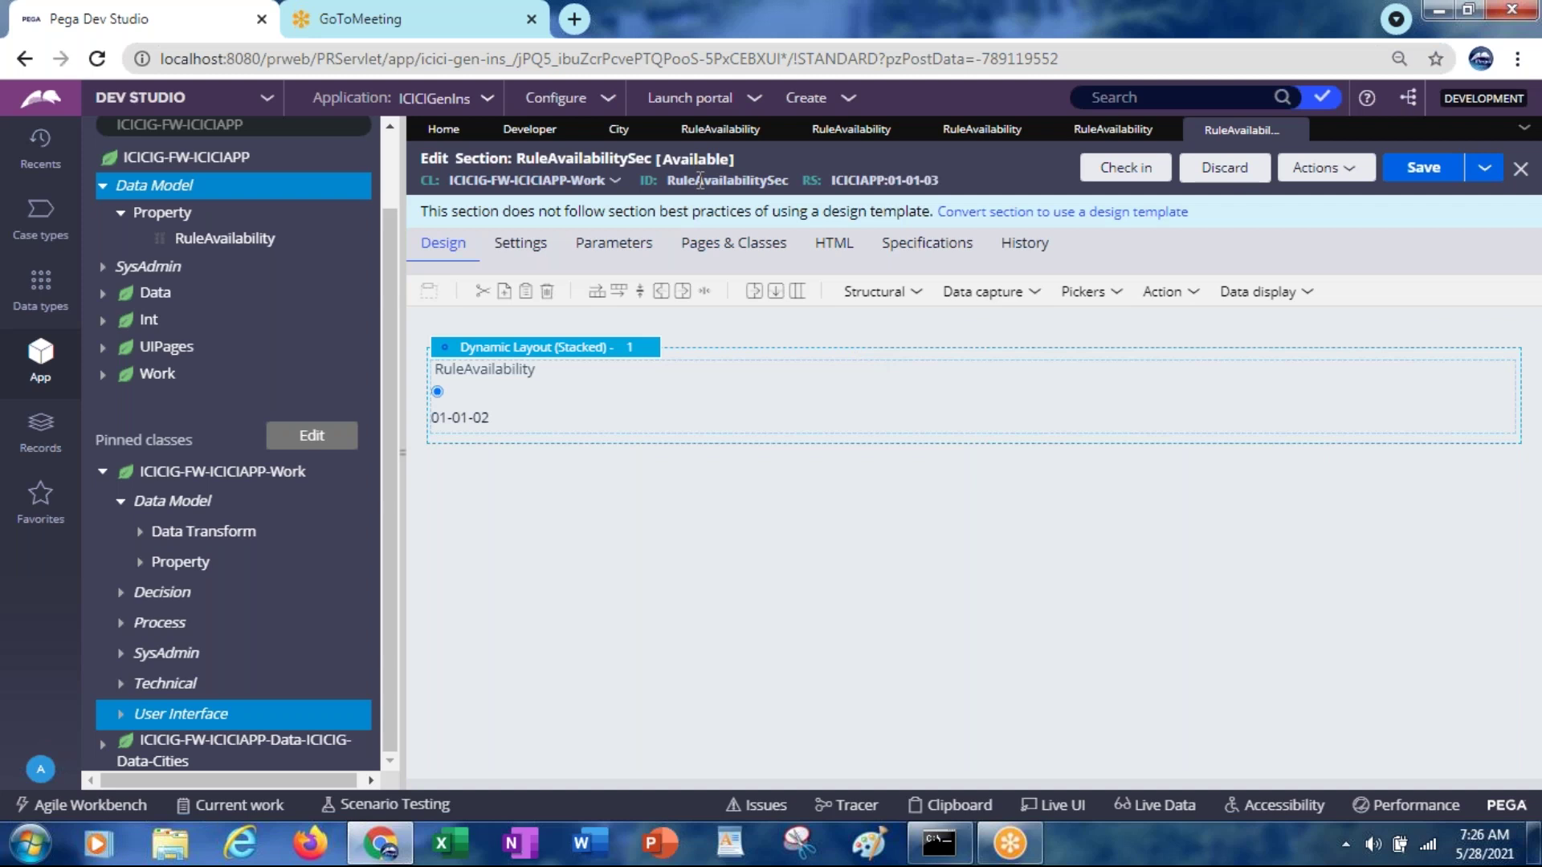
Try to save the Final Dev Studio portal rule as a copy in ruleset ICICIAPP 01-01-03
click(711, 135)
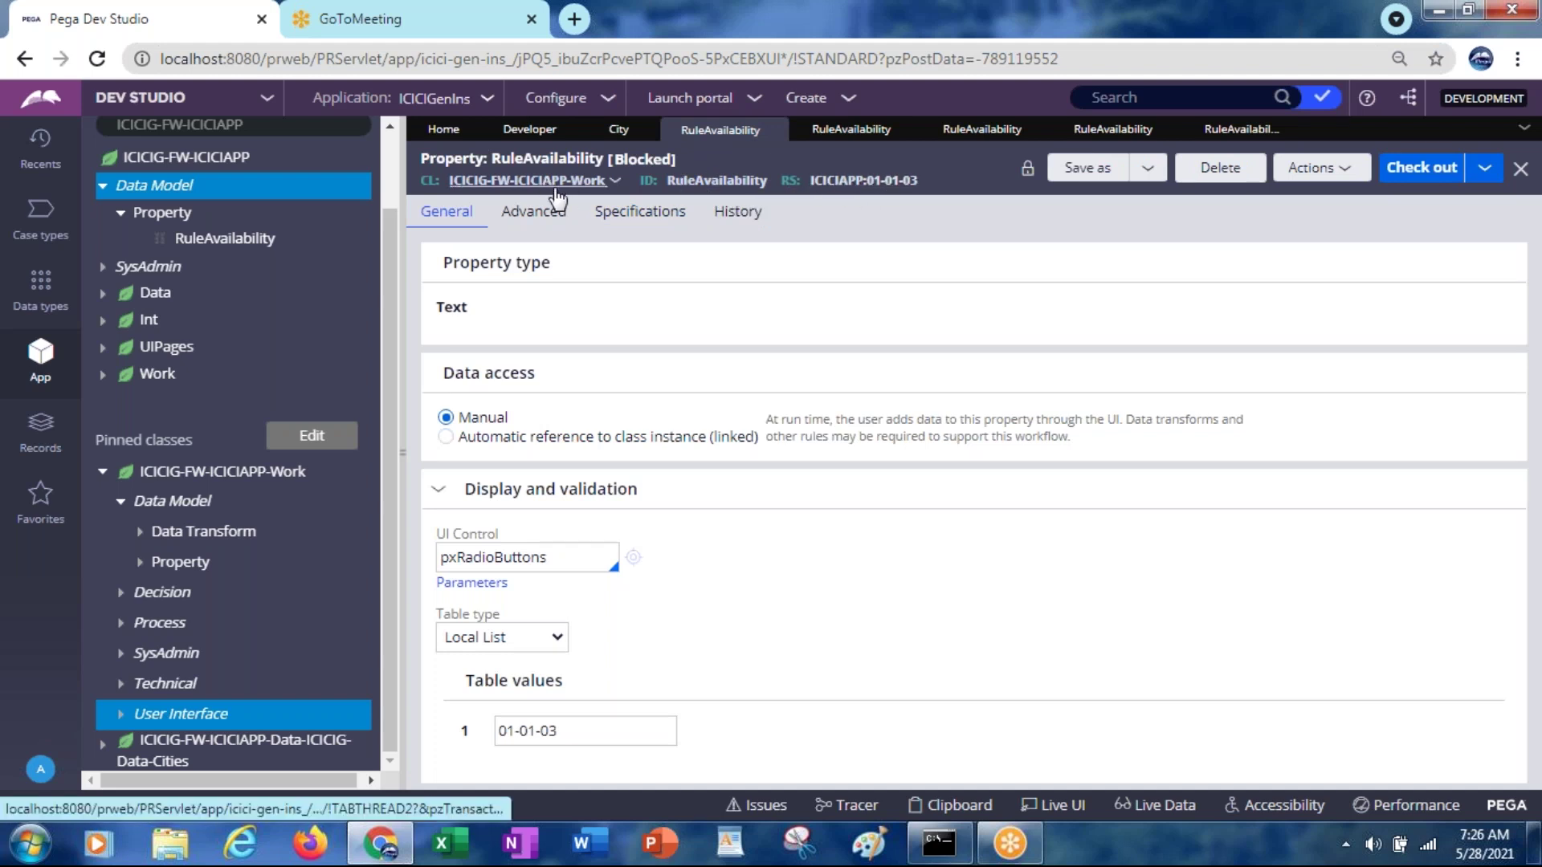
click(544, 138)
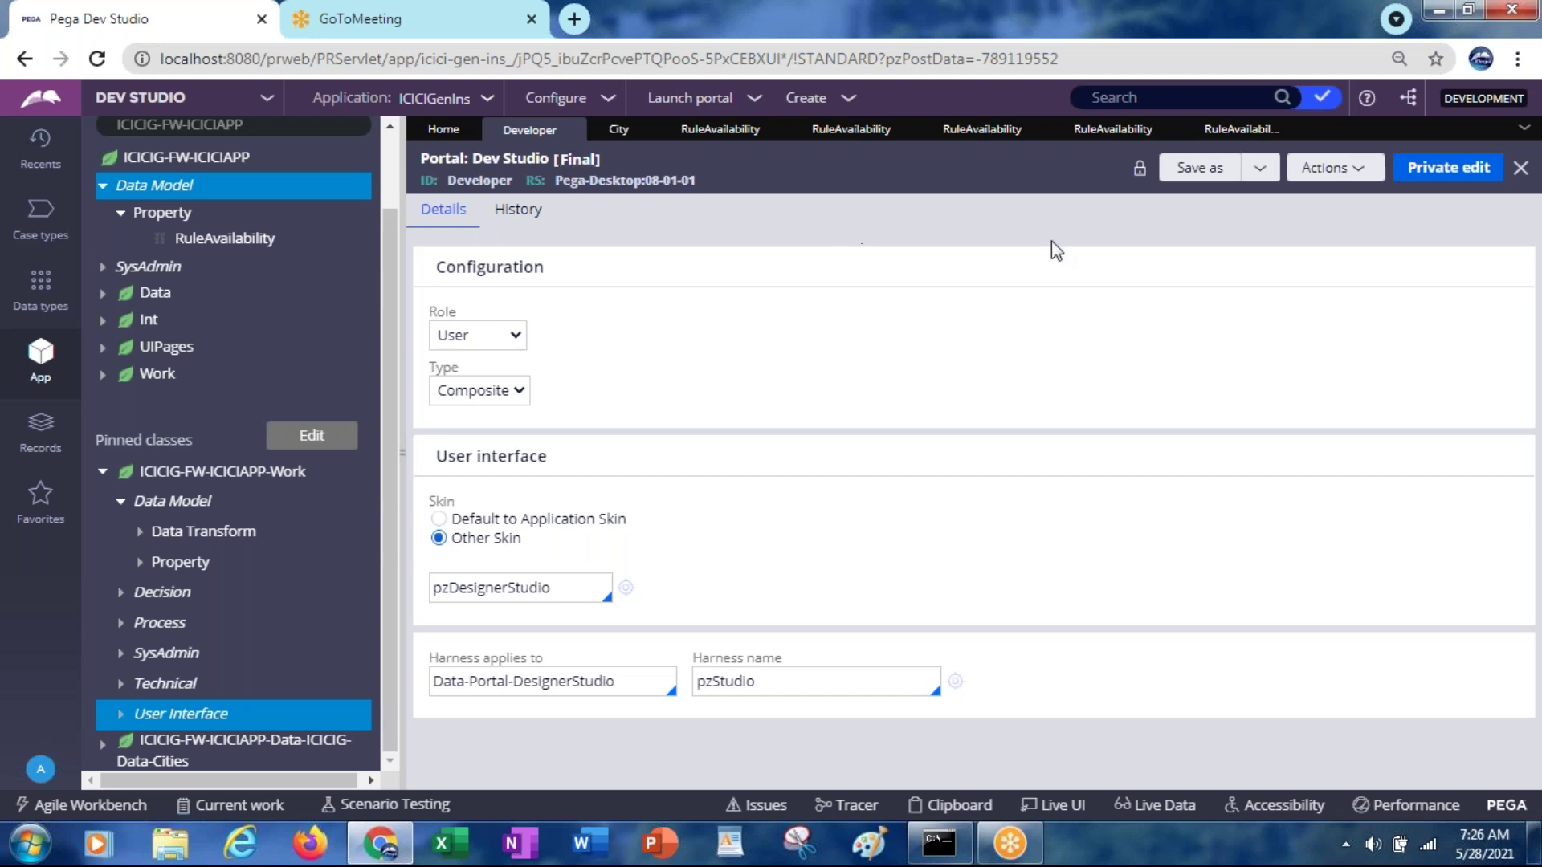
click(1200, 168)
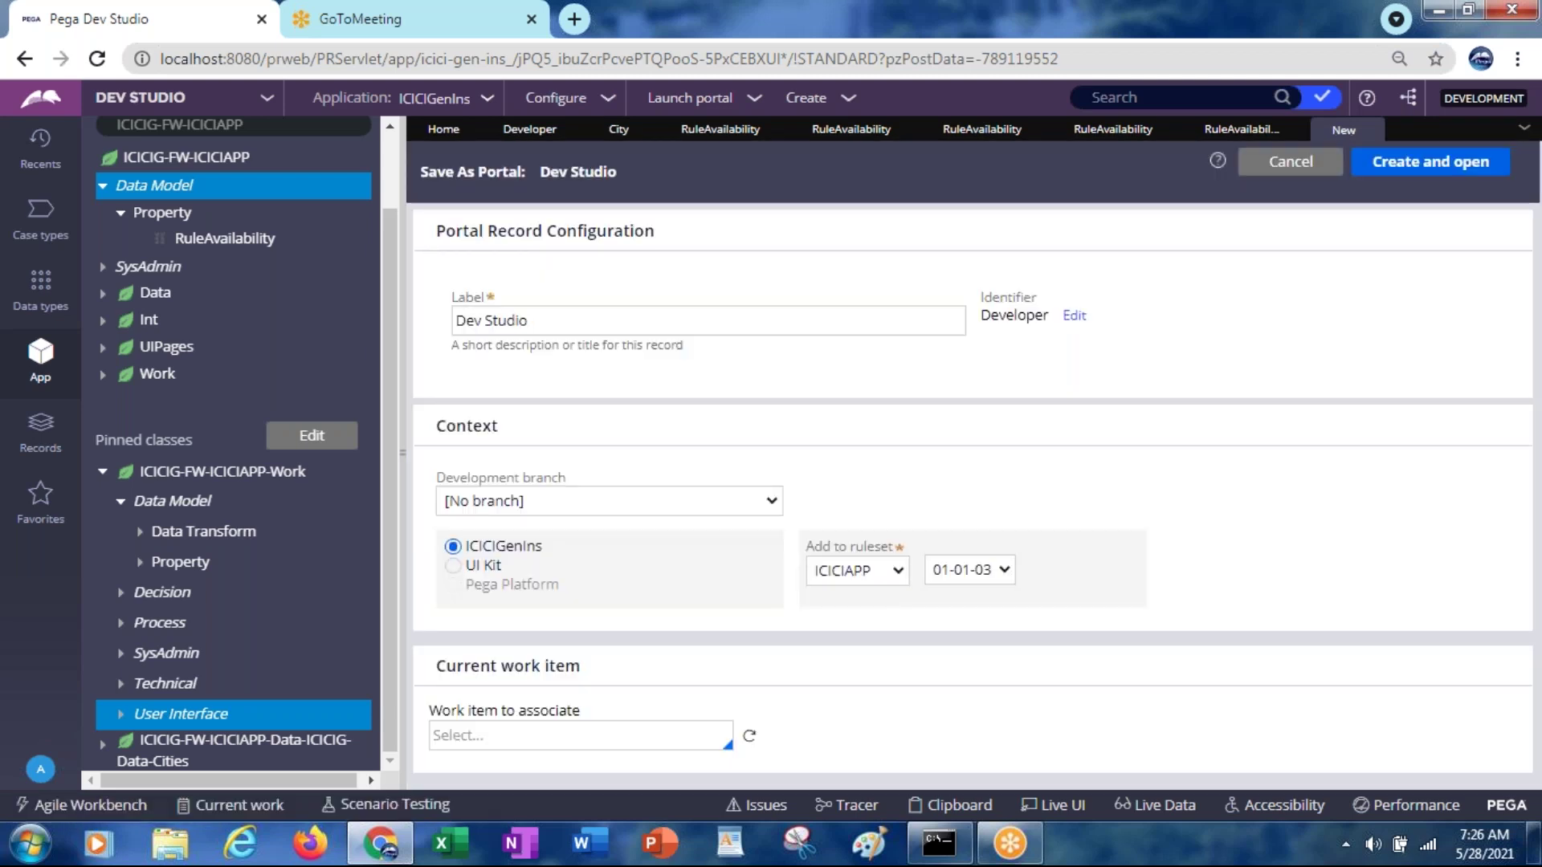
click(487, 323)
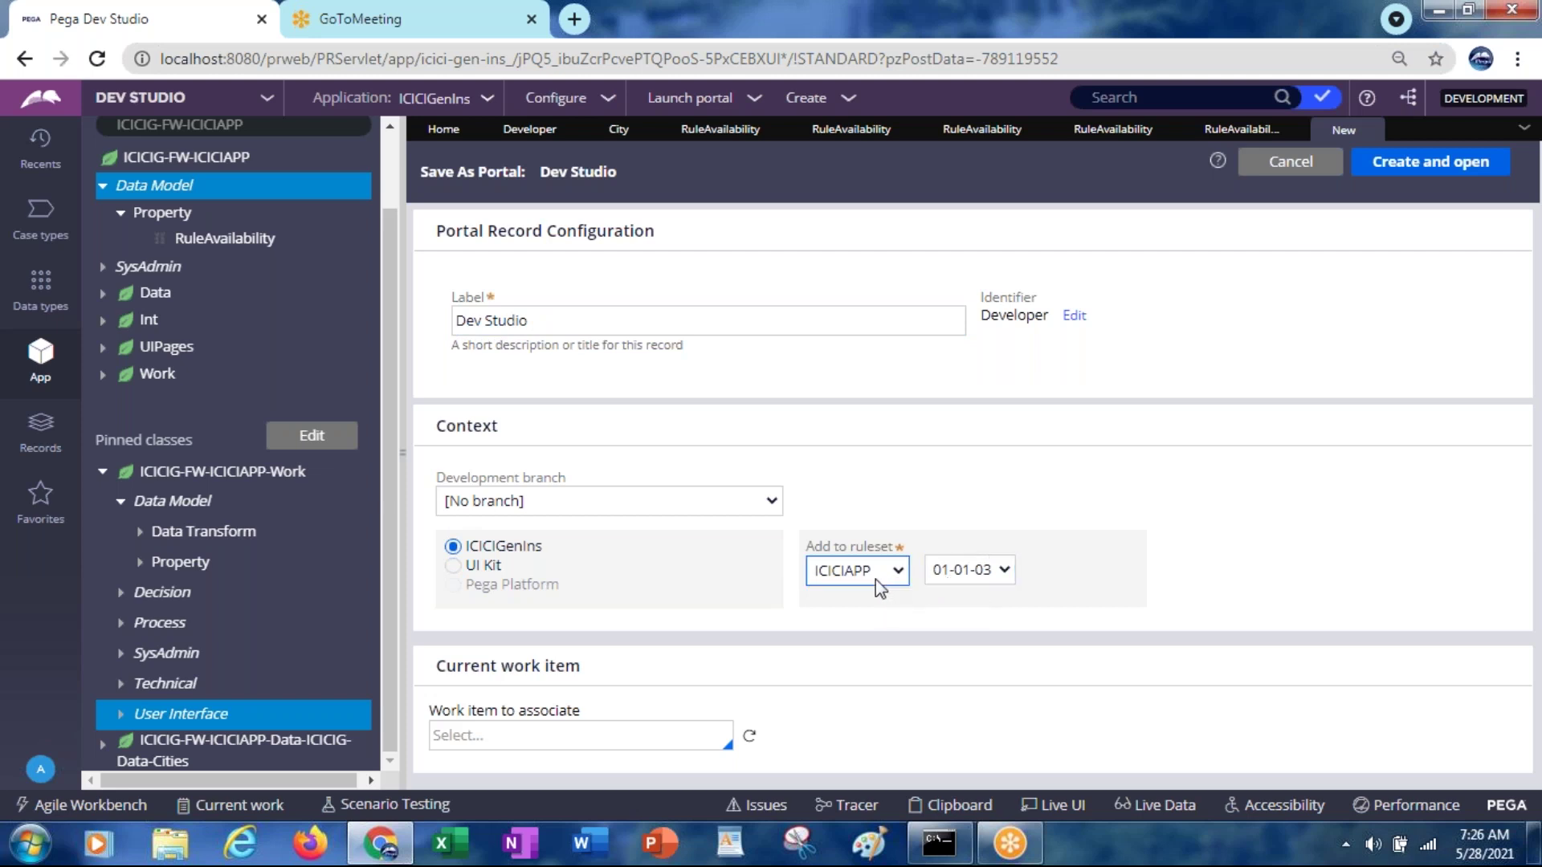
click(1423, 170)
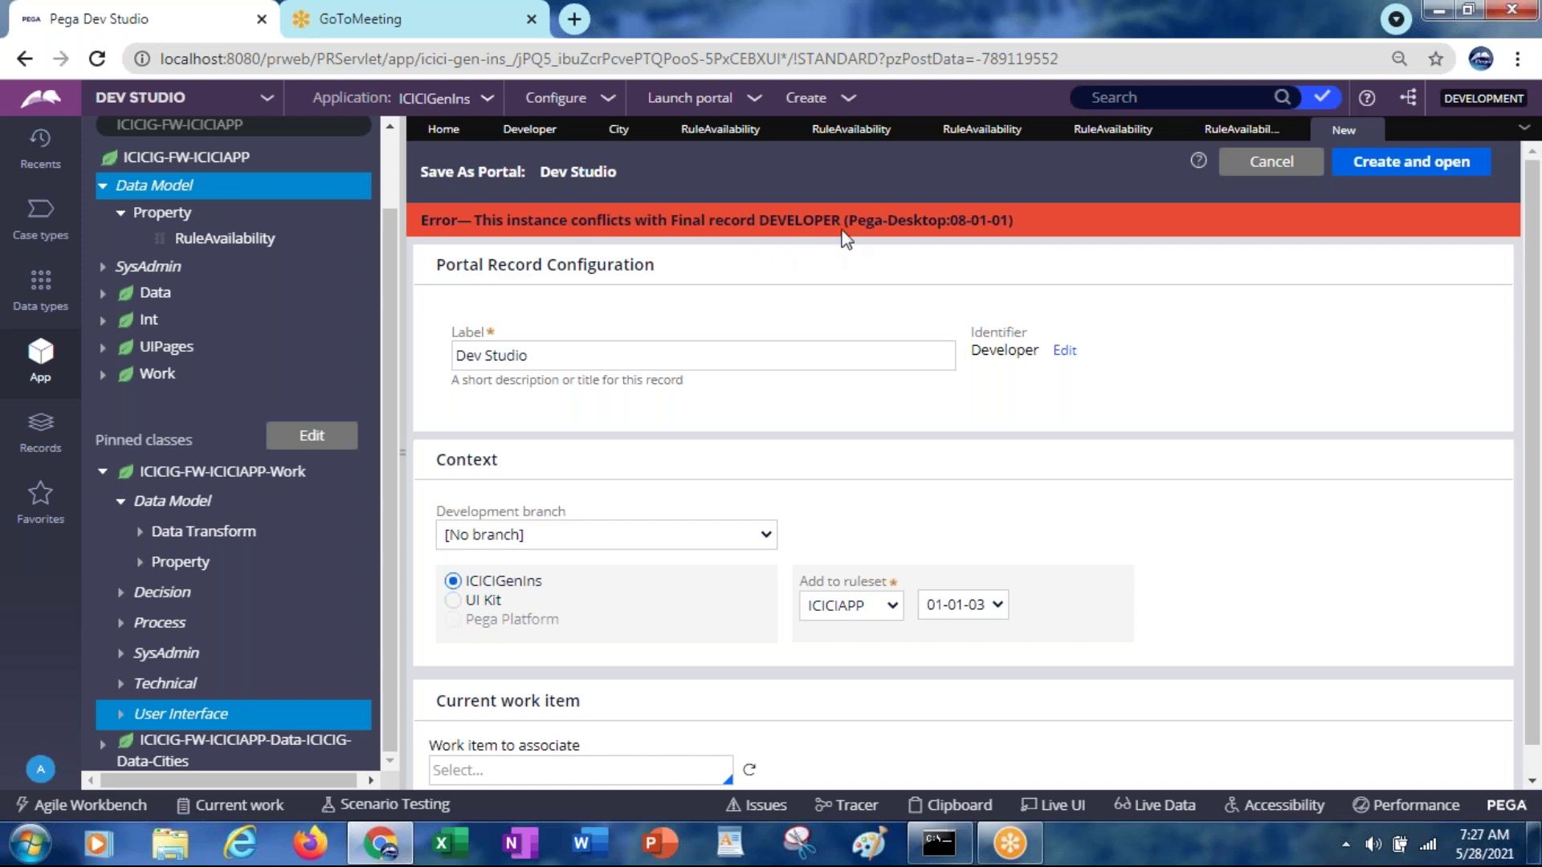
drag(850, 221, 1010, 221)
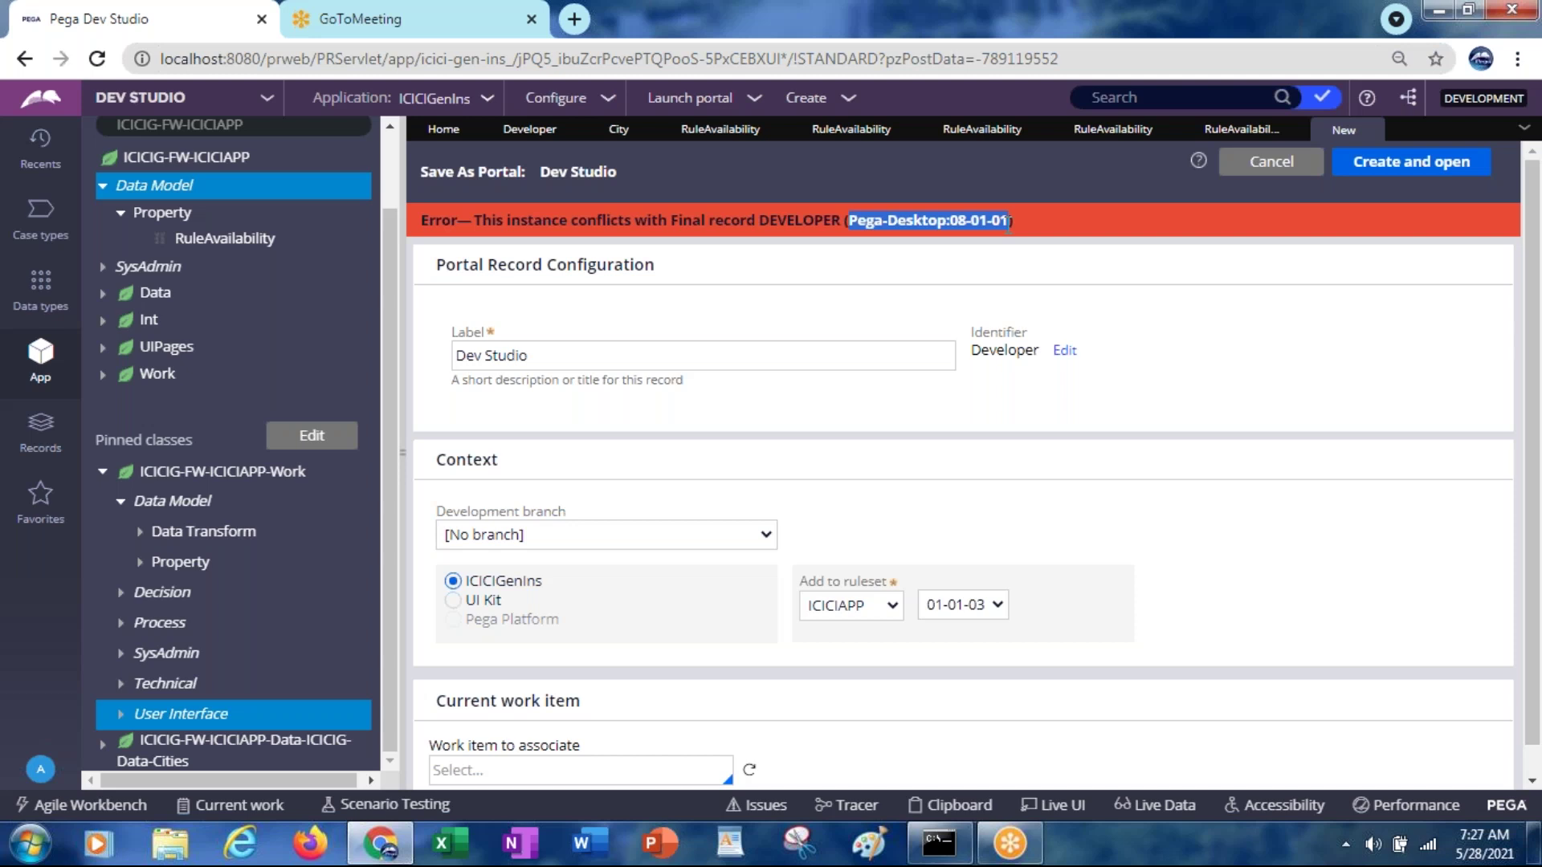
Compare the local list table values of the RuleAvailability property copies across the open versions and classes
click(718, 133)
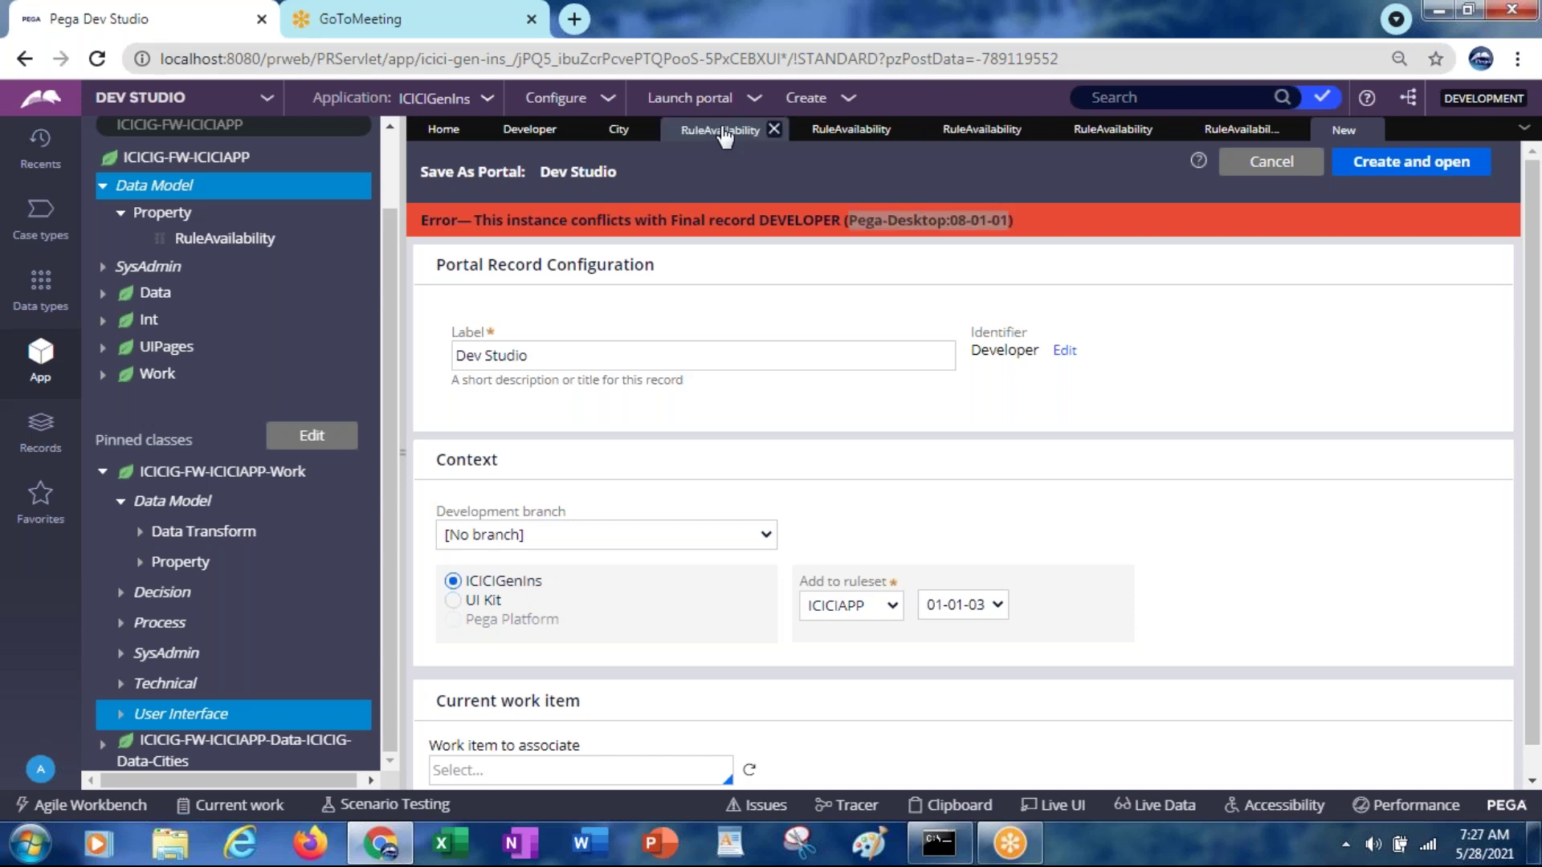
double_click(528, 731)
click(576, 732)
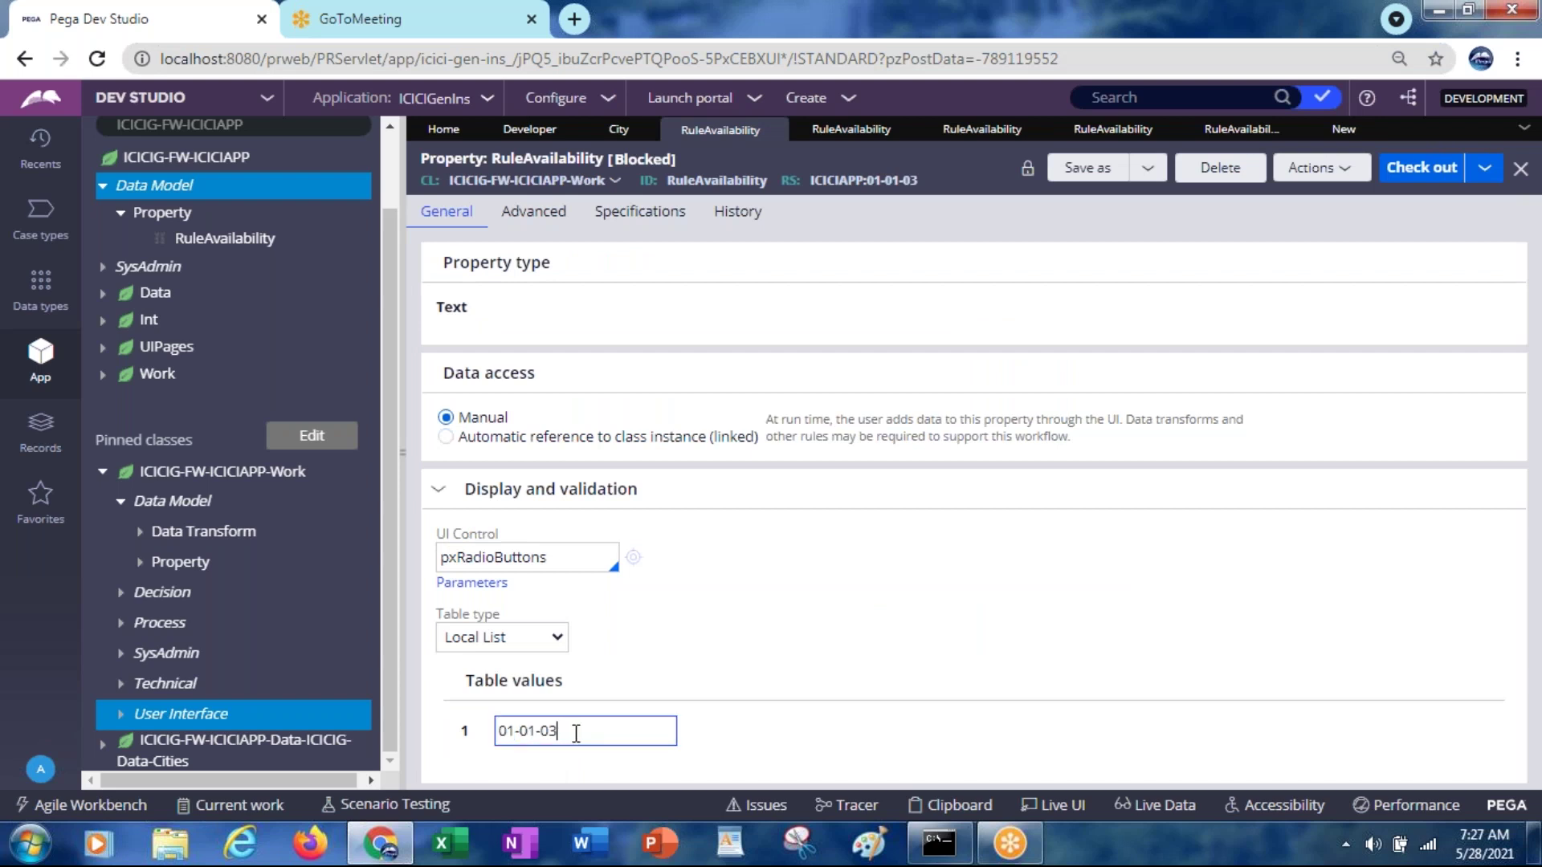
click(852, 130)
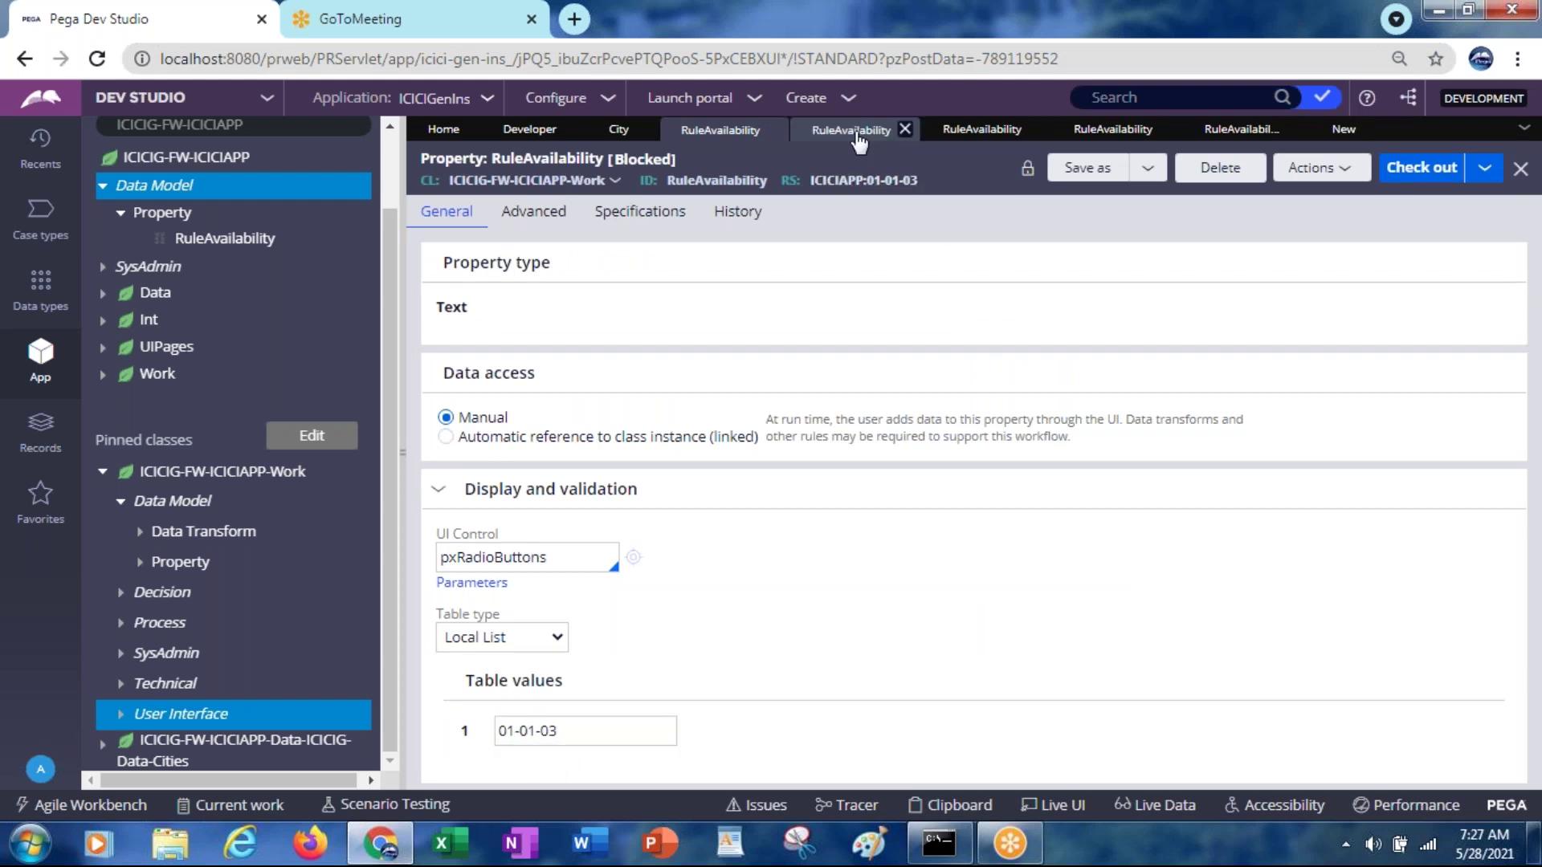
click(567, 768)
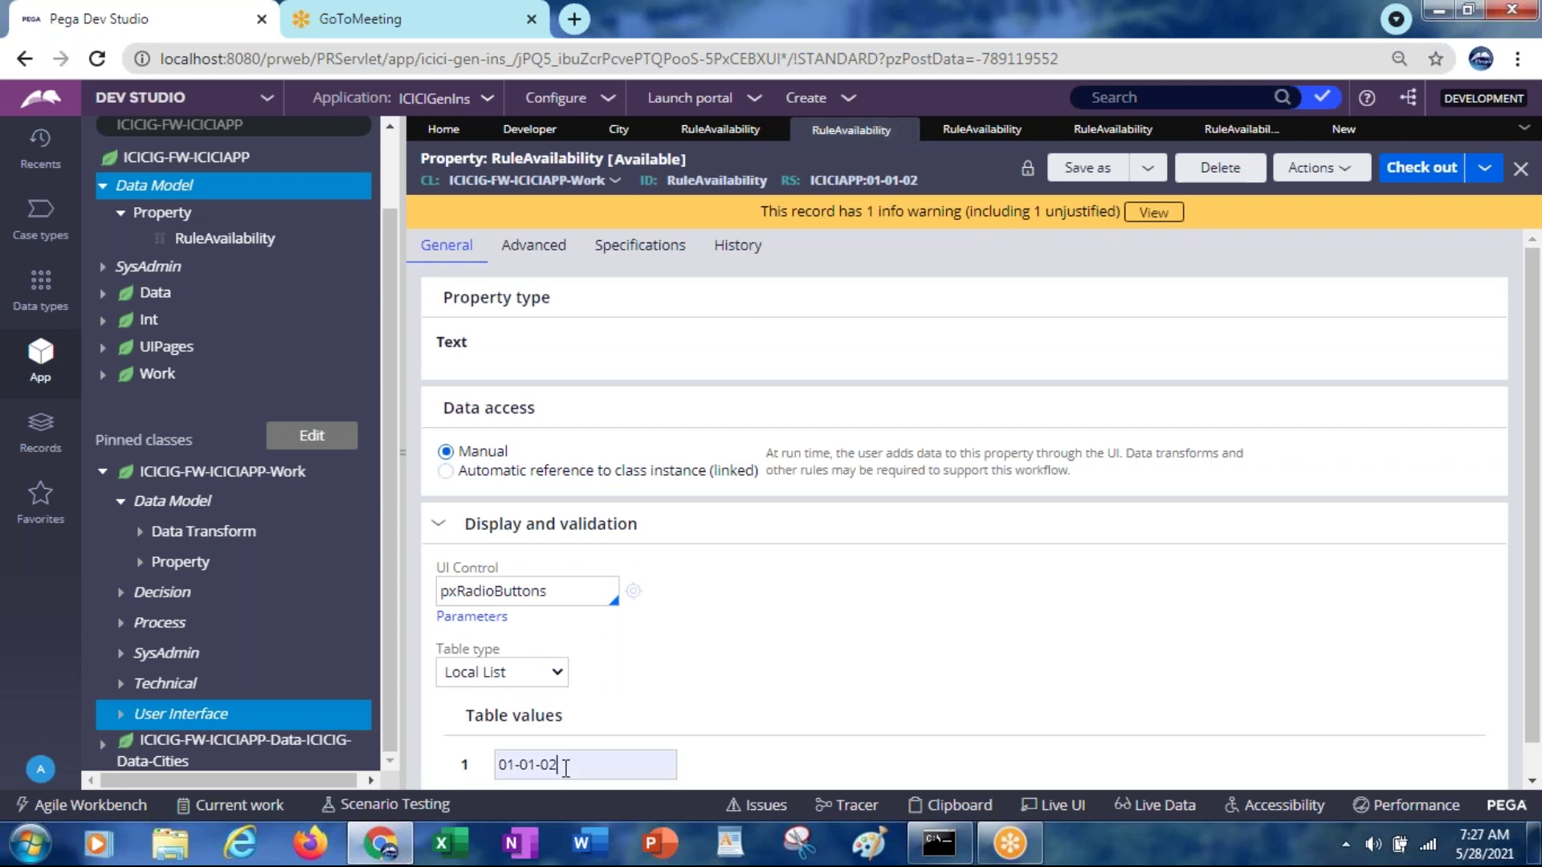
click(981, 130)
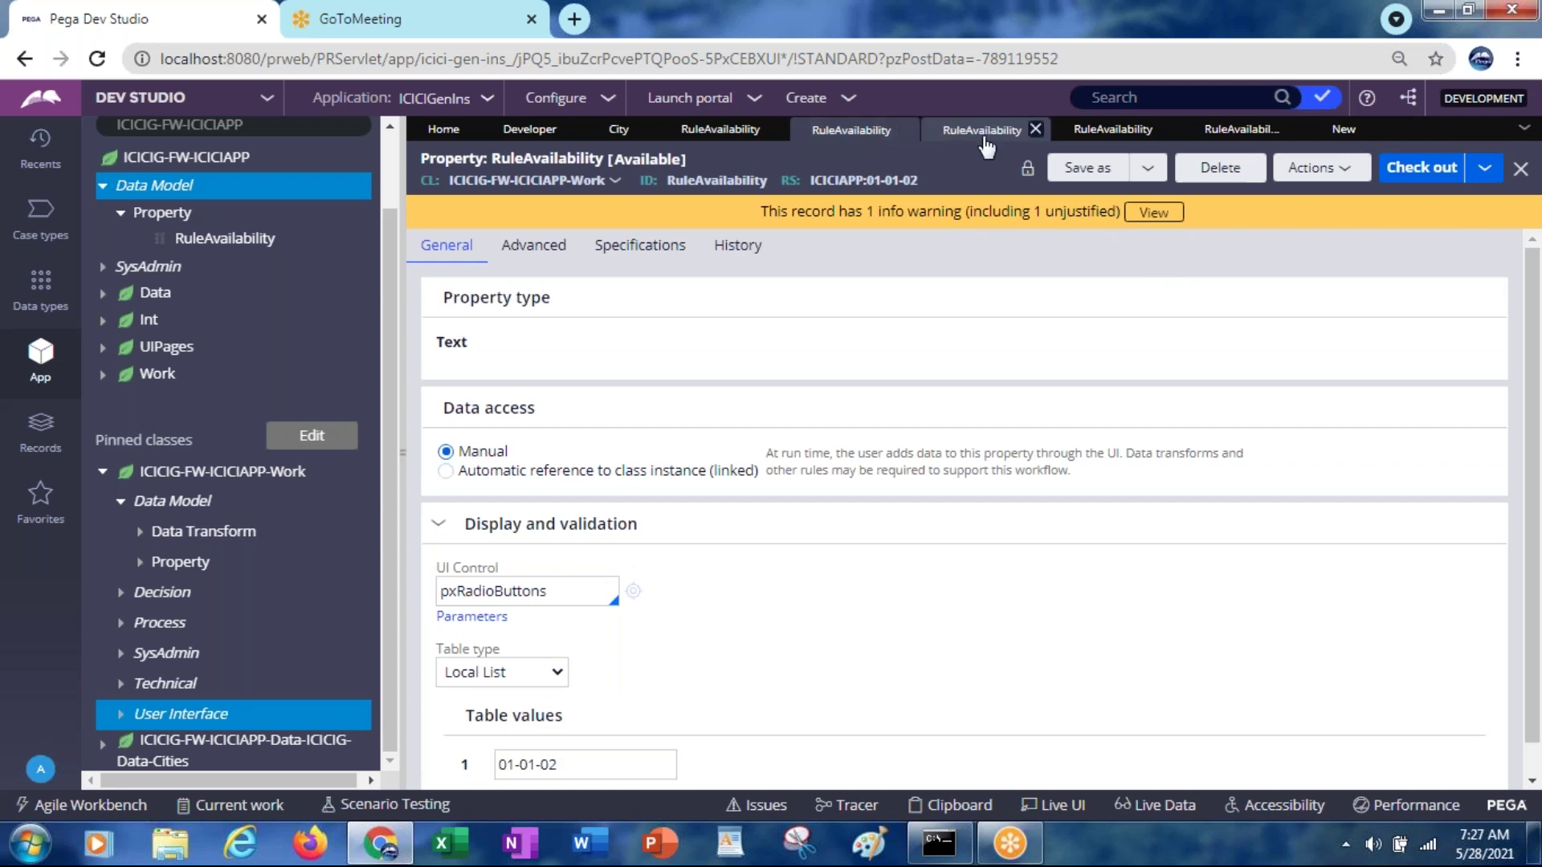
drag(561, 766, 461, 781)
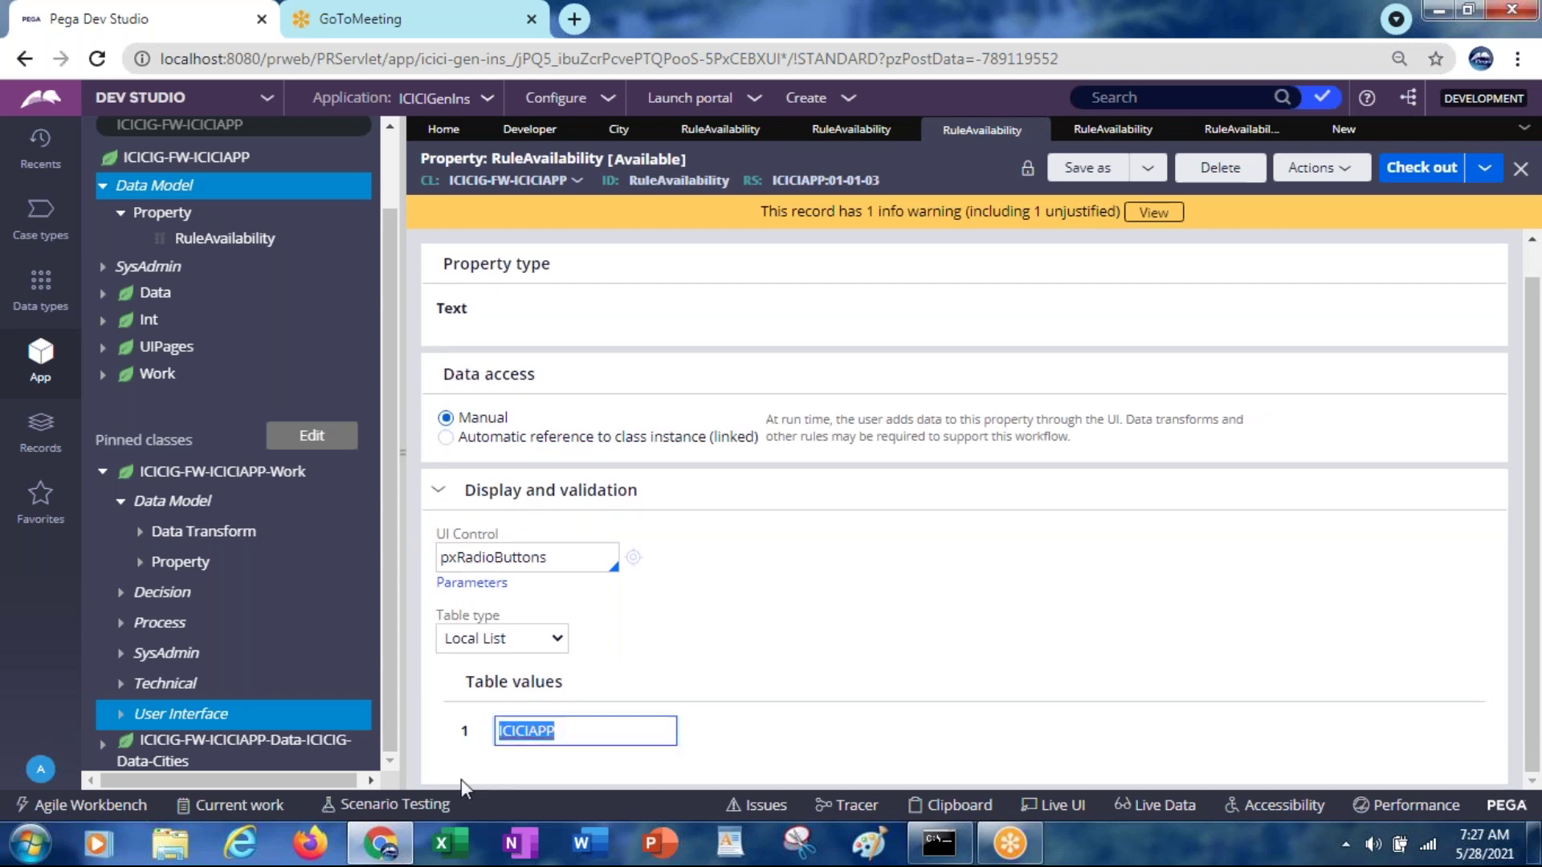
click(1089, 137)
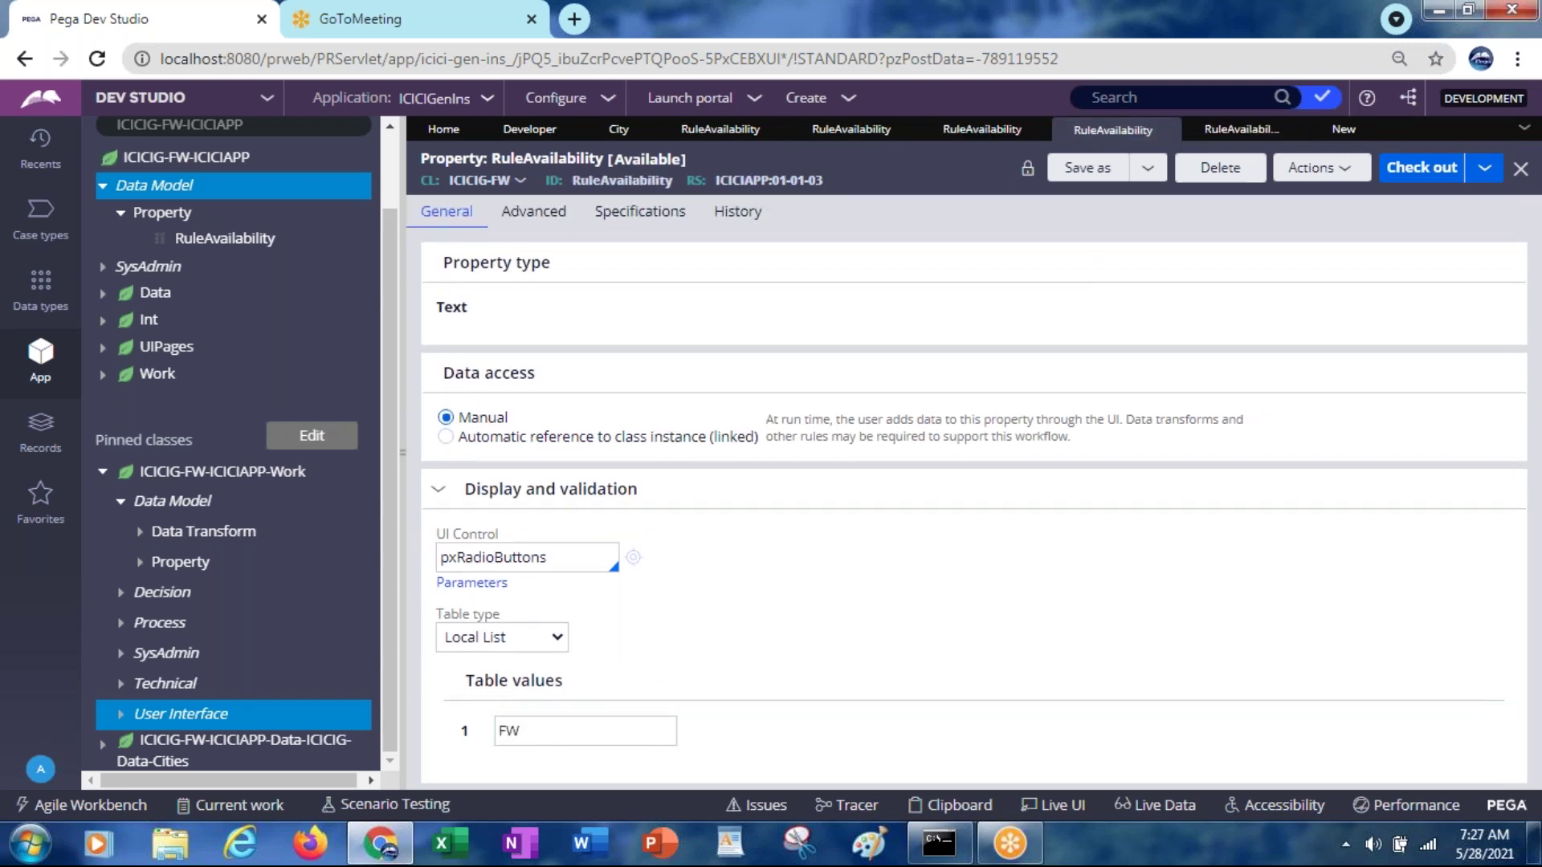
click(545, 732)
drag(544, 732, 477, 731)
click(477, 732)
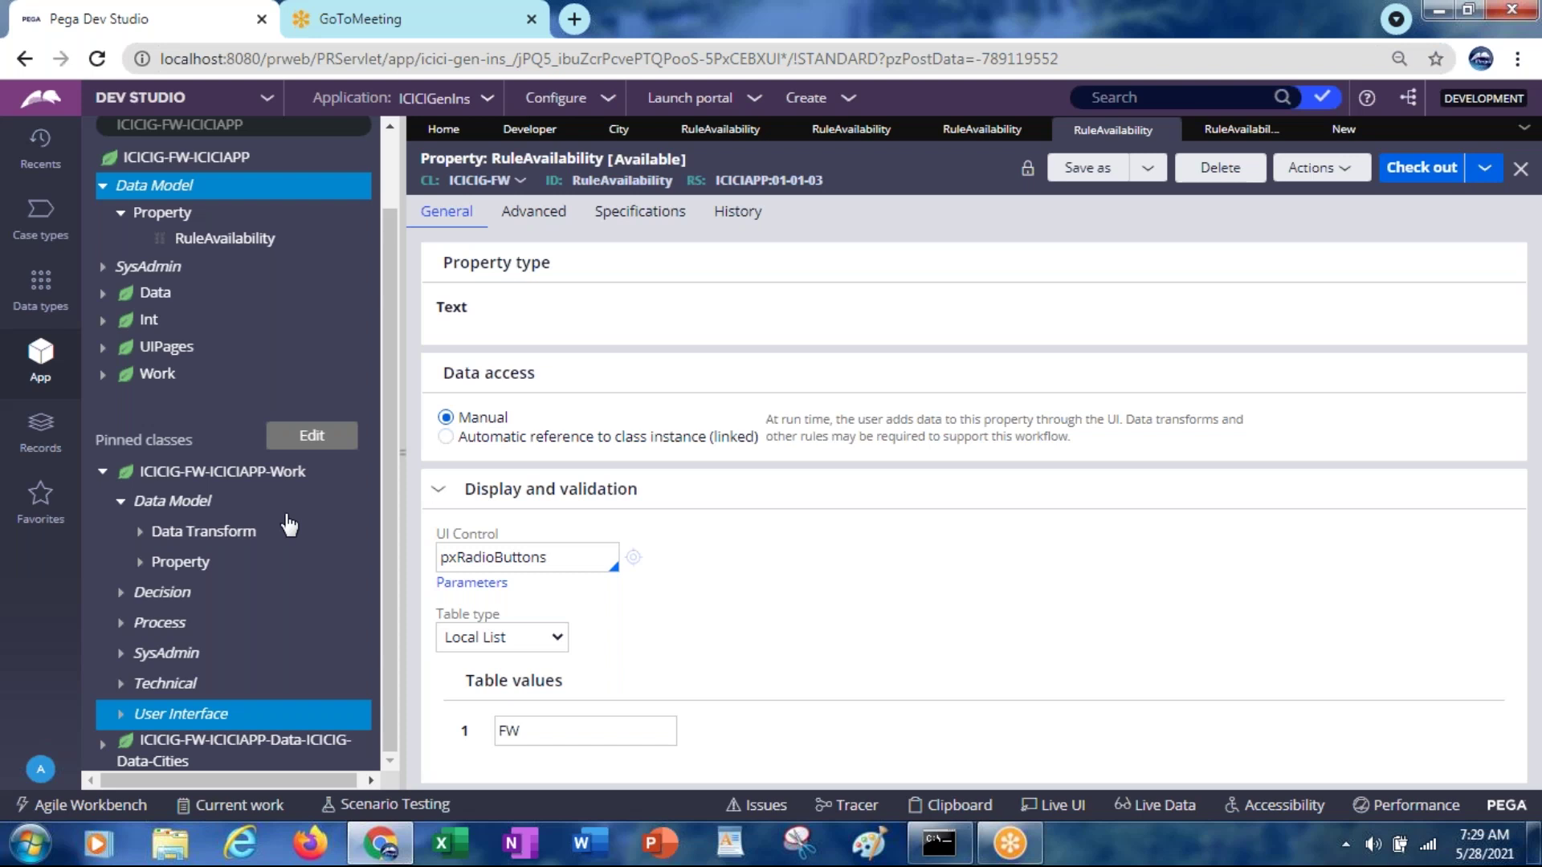
Open the InsuranceType decision tree of the ICICIG-FW-ICICIAPP-Work class to examine its return conditions
click(120, 598)
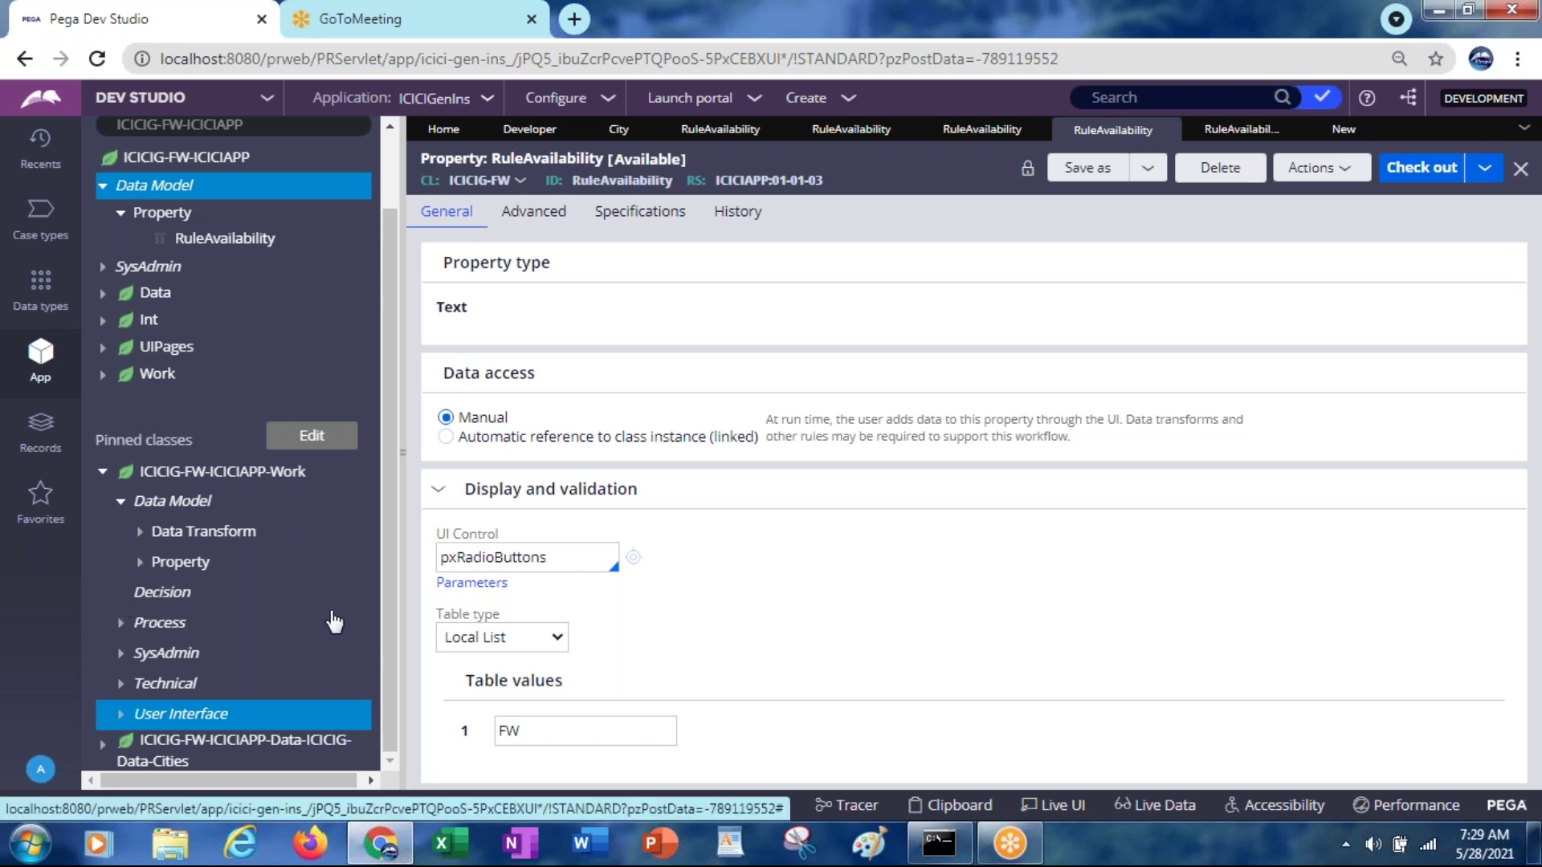
drag(394, 625, 387, 710)
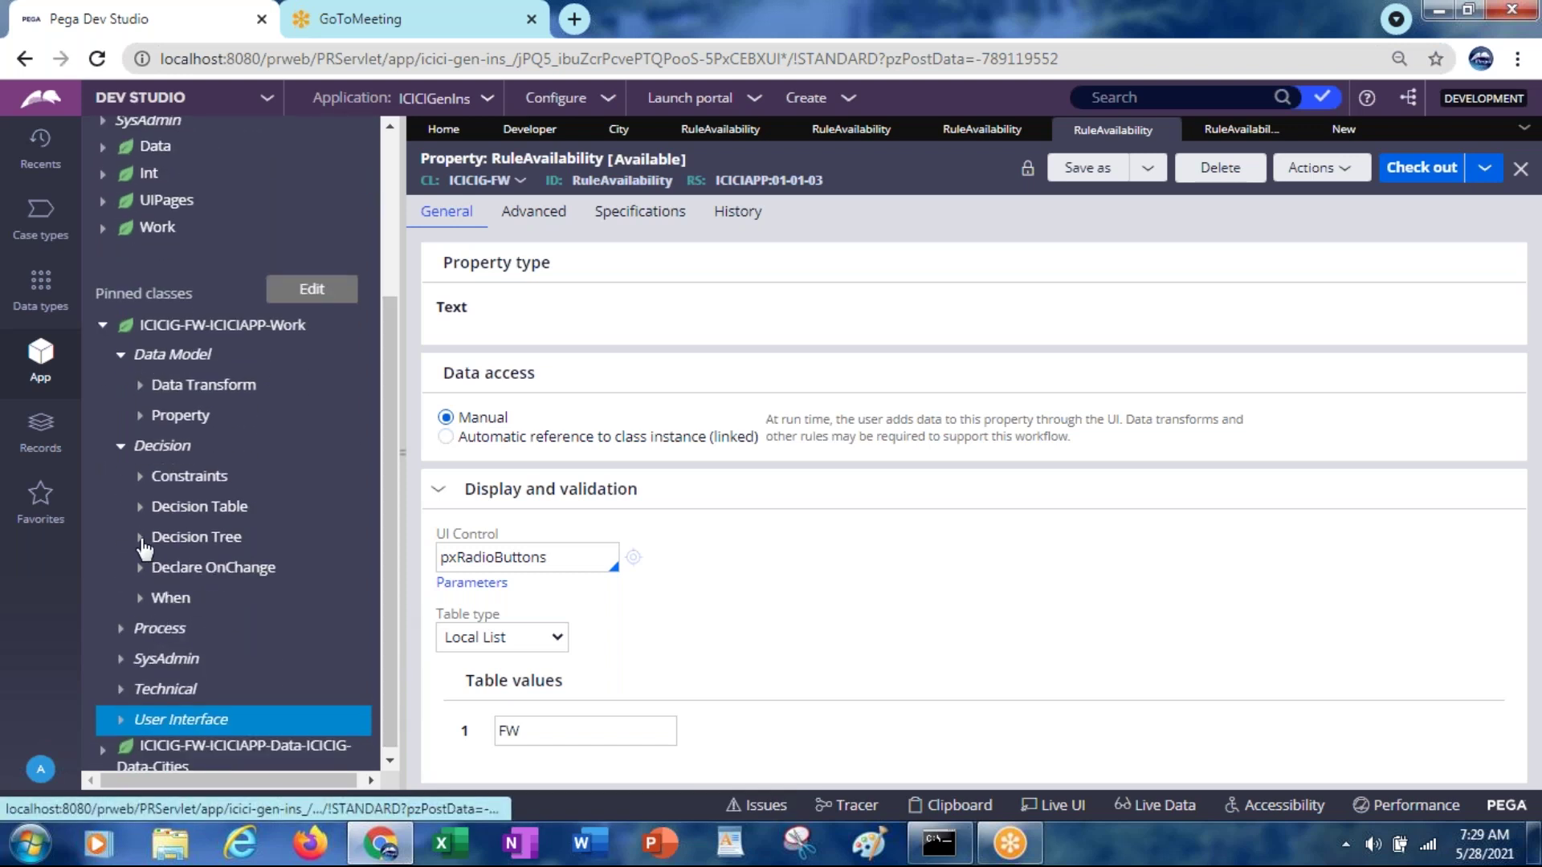
click(141, 538)
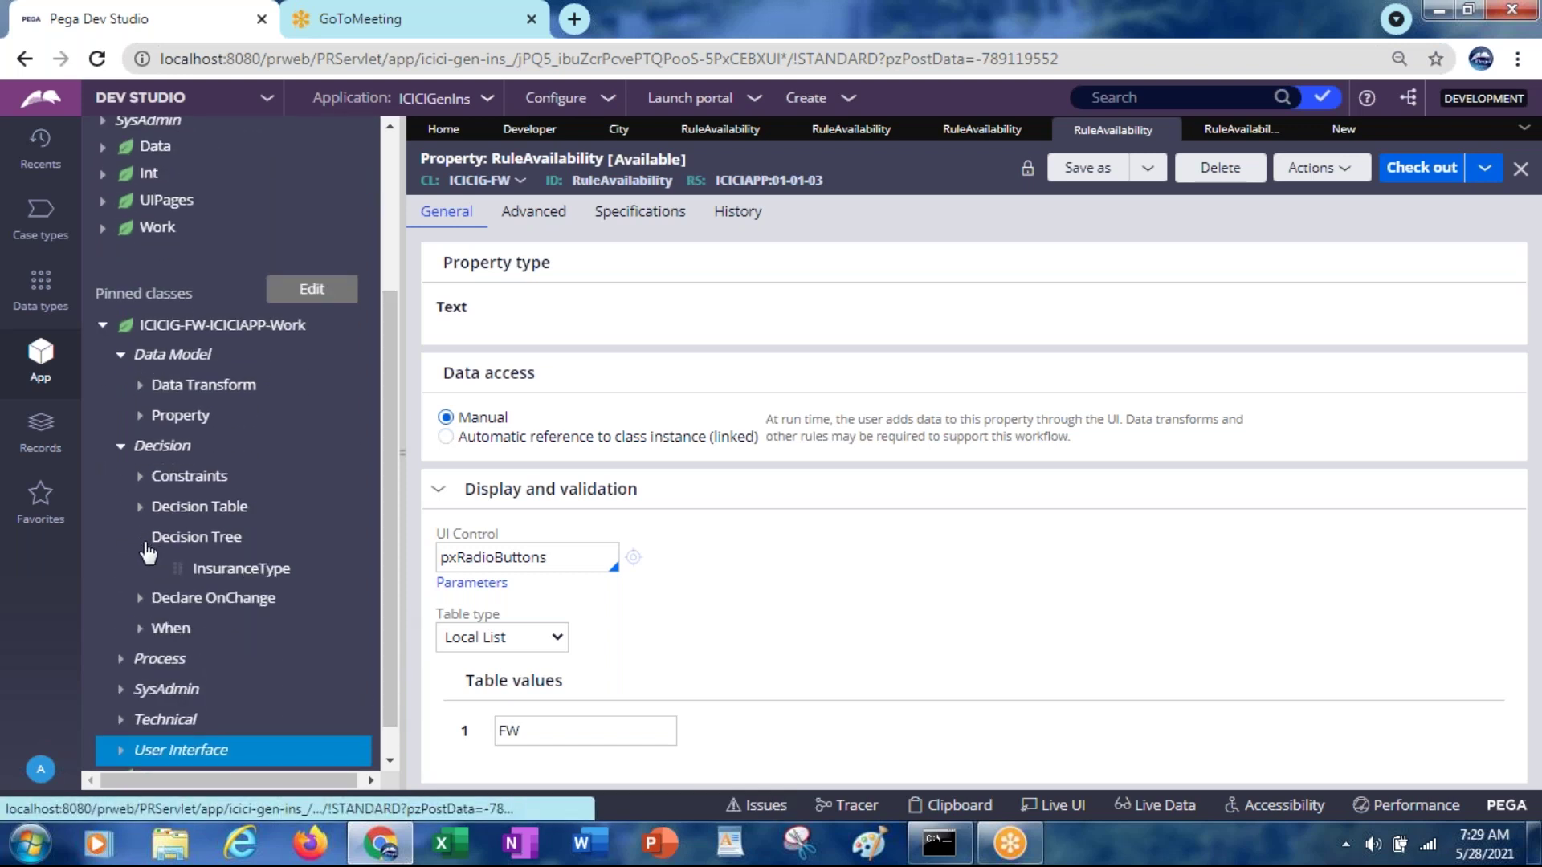
click(241, 570)
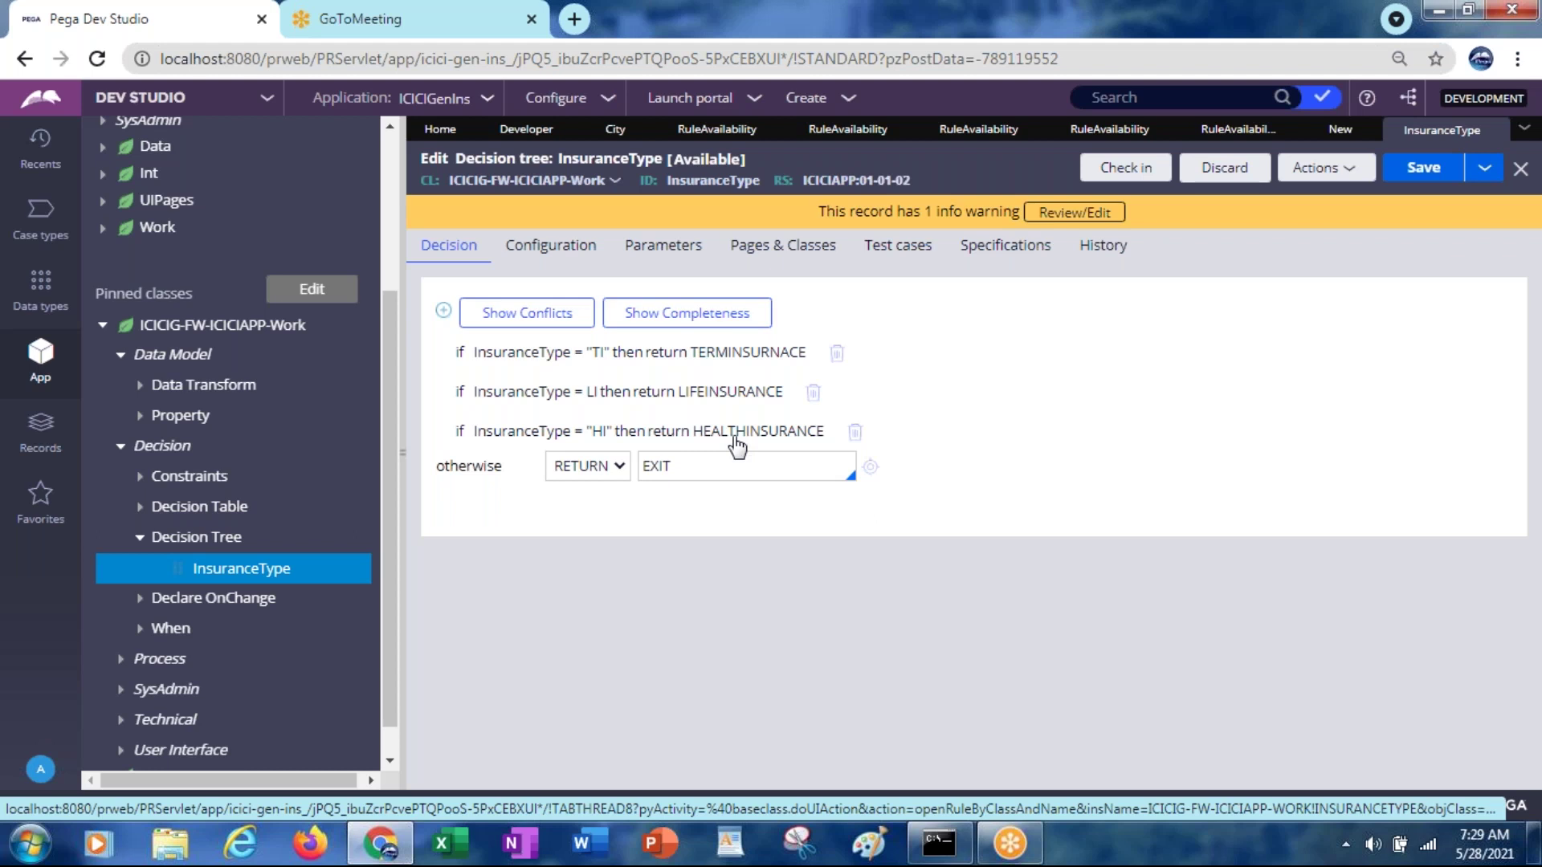
Open the InsuranceFlow flow of the ICICIG-FW-ICICIAPP-Work class to examine its diagram
drag(387, 419, 384, 470)
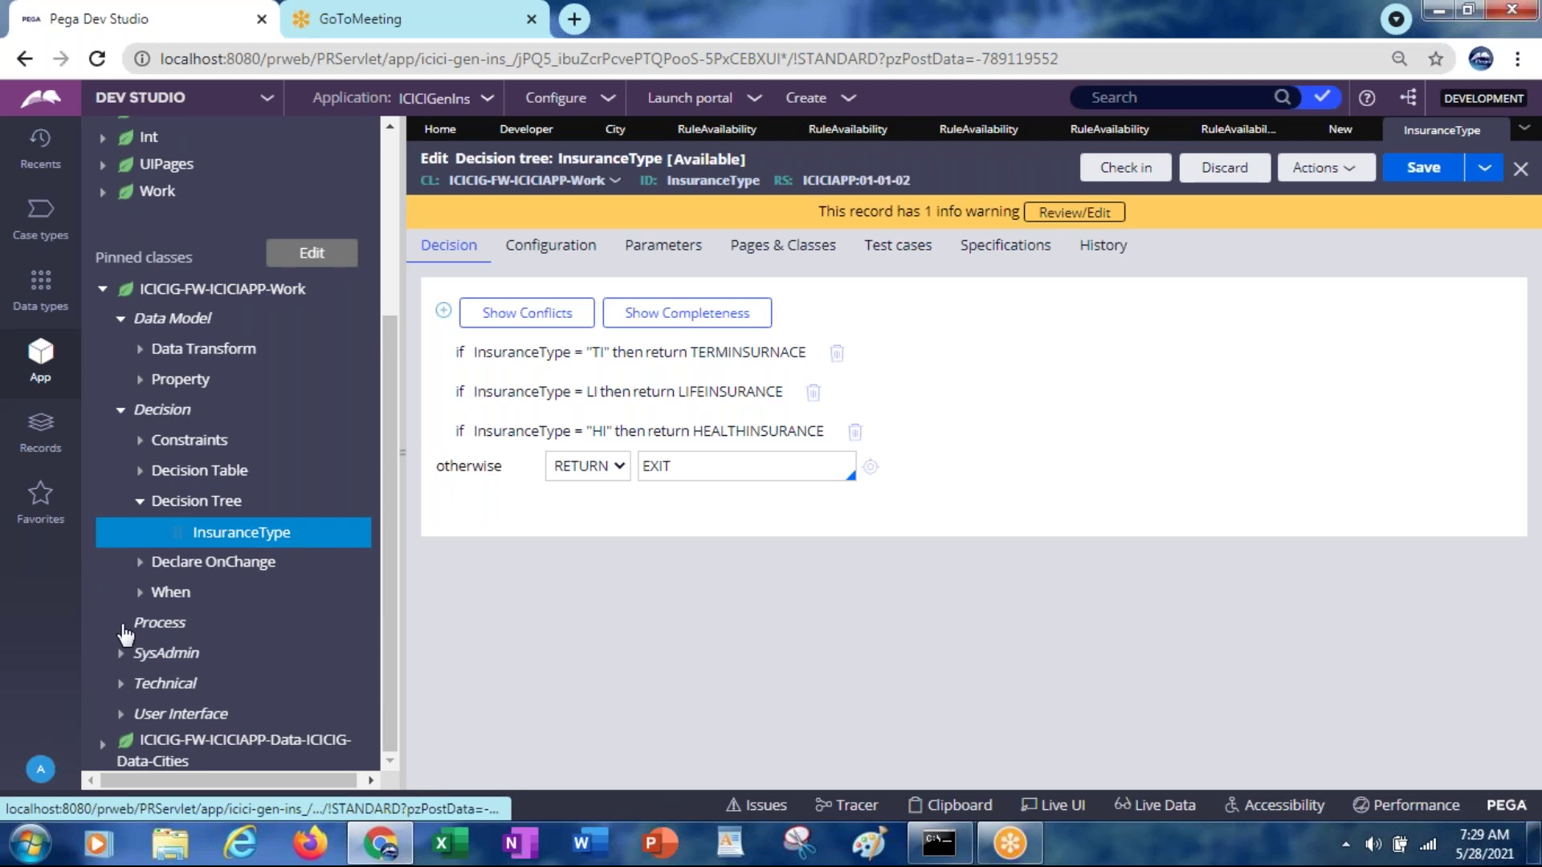
click(121, 624)
drag(392, 561, 382, 652)
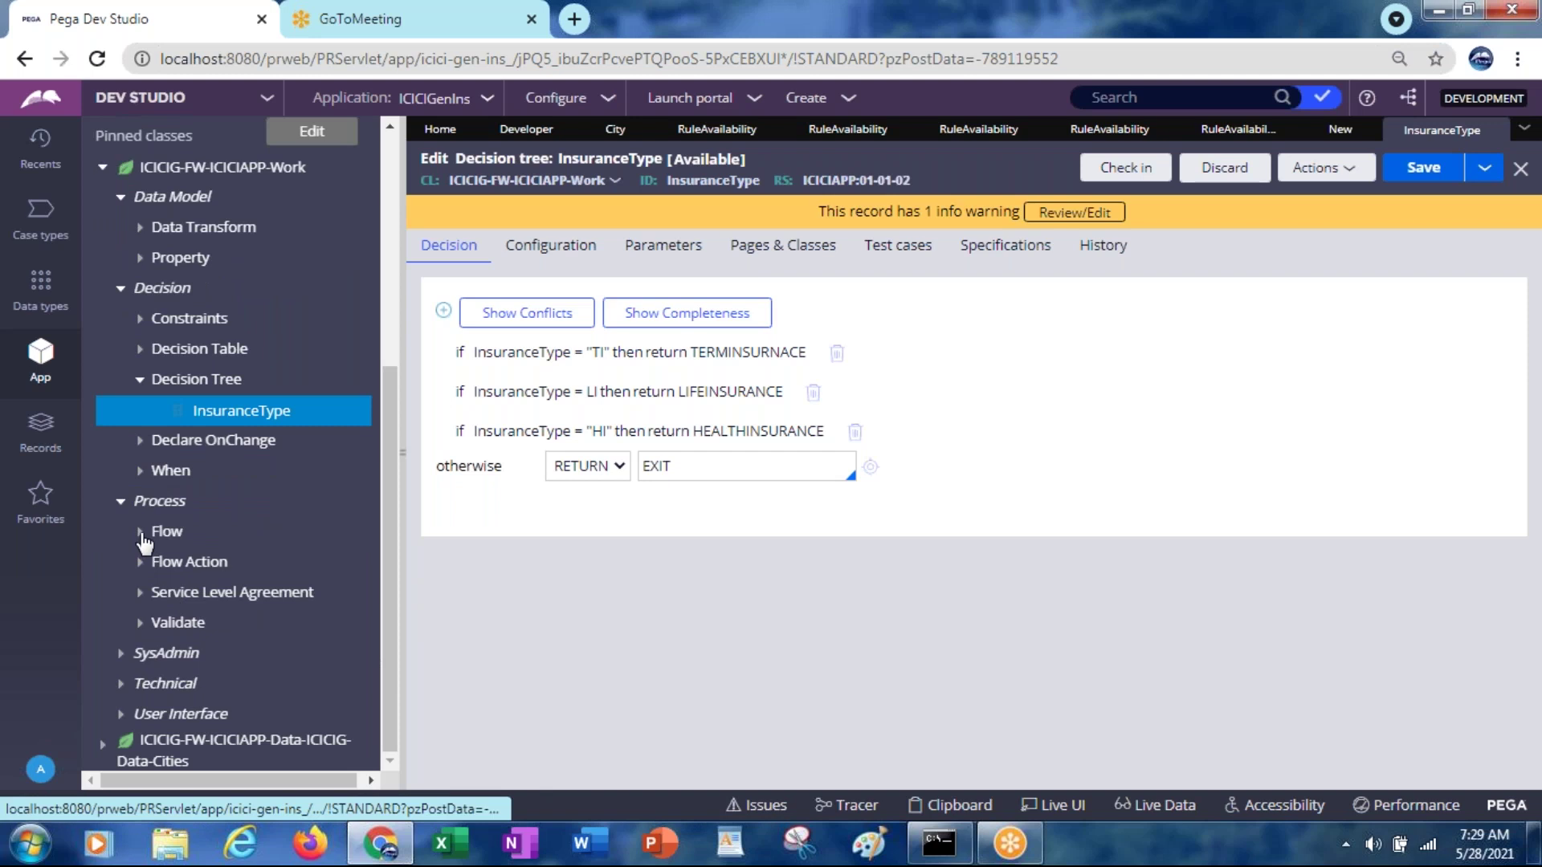
click(142, 533)
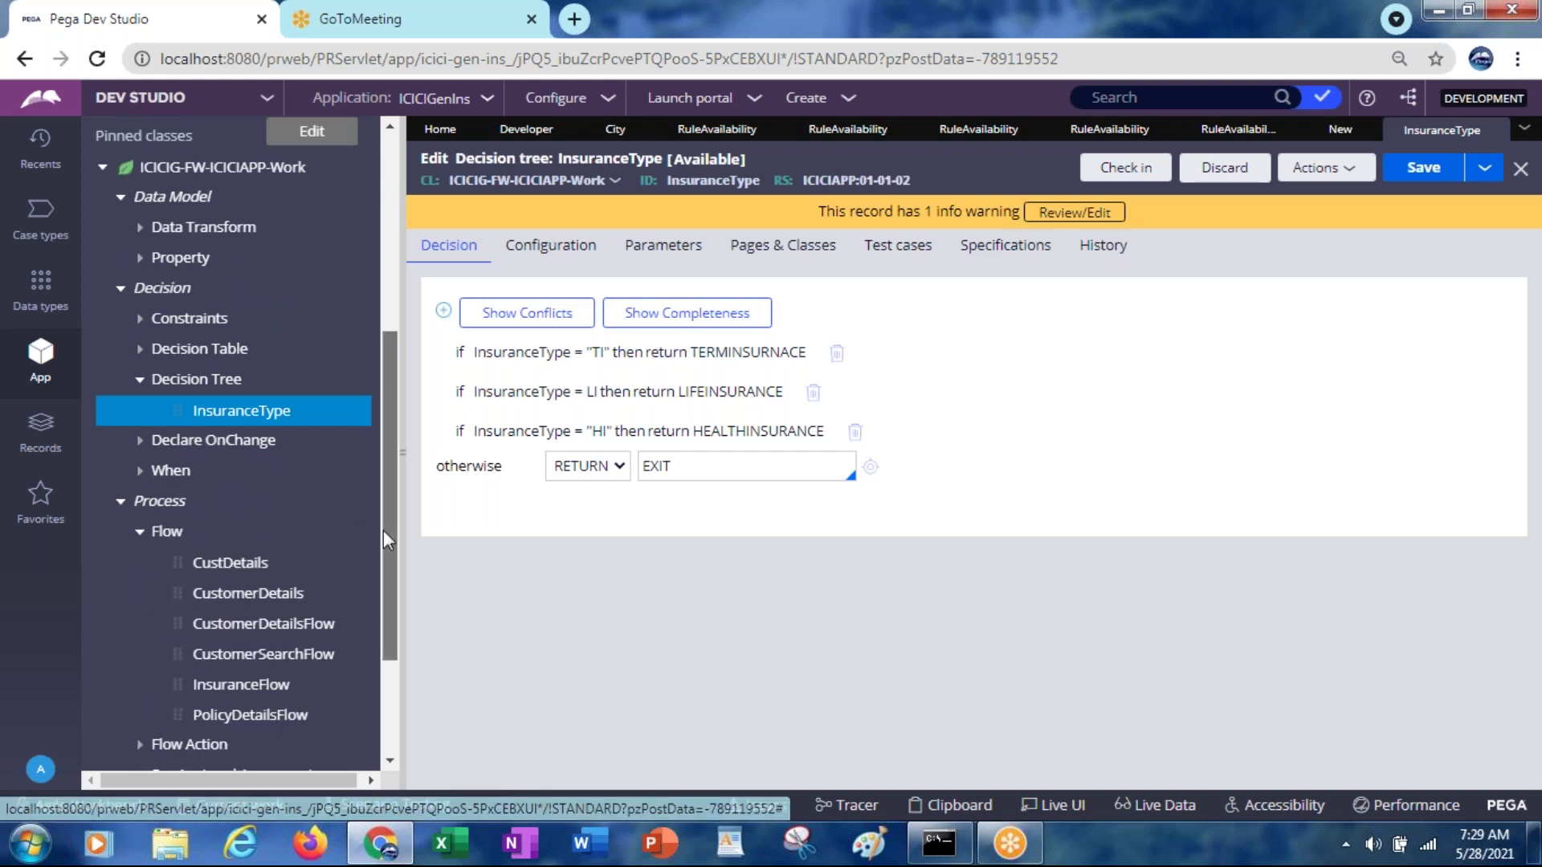
drag(383, 531, 381, 609)
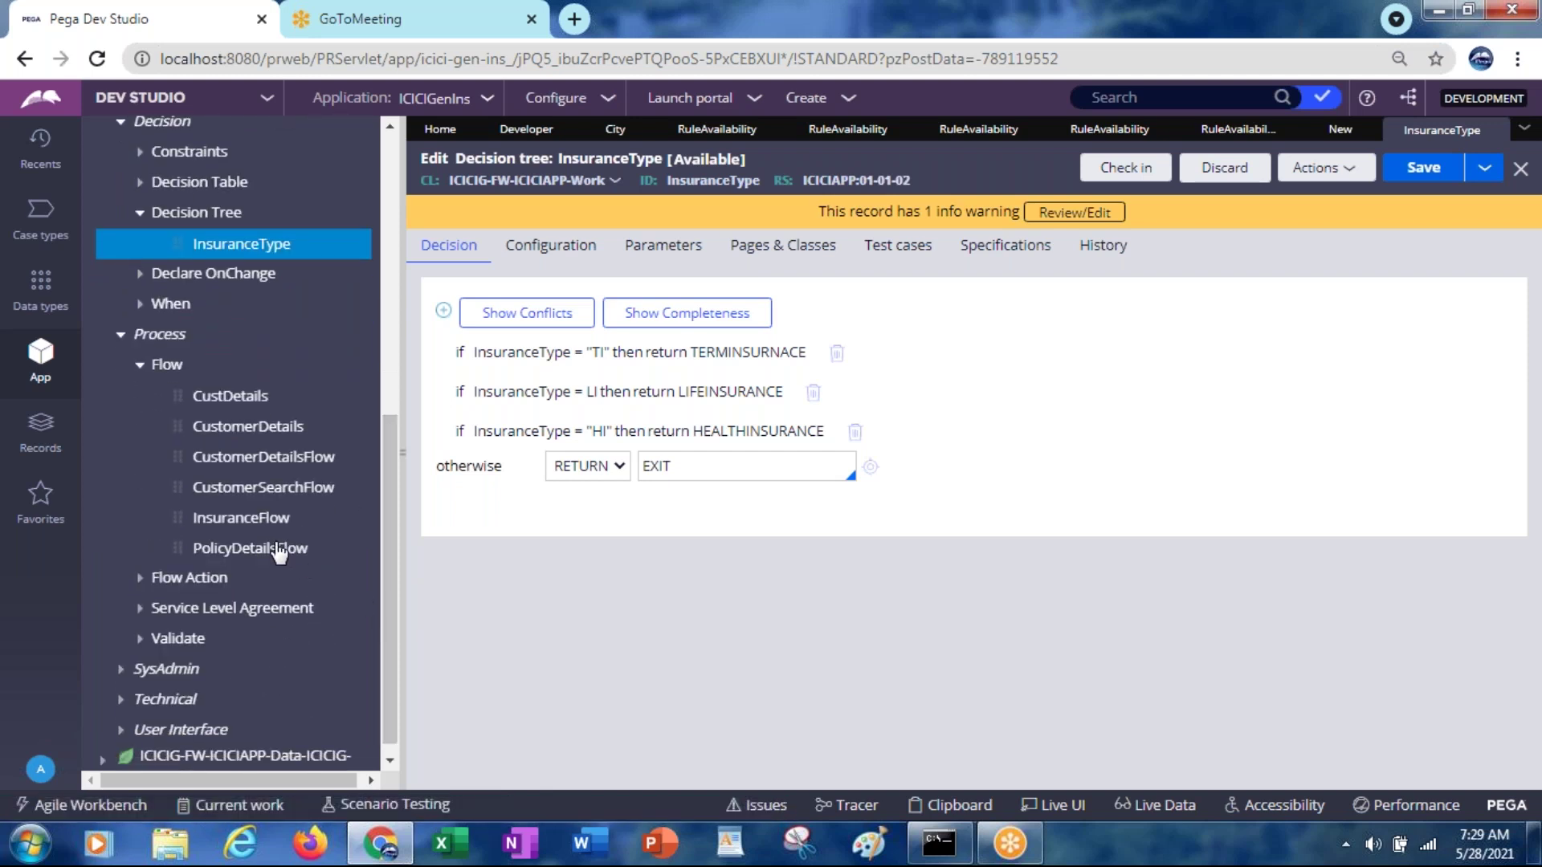
click(255, 520)
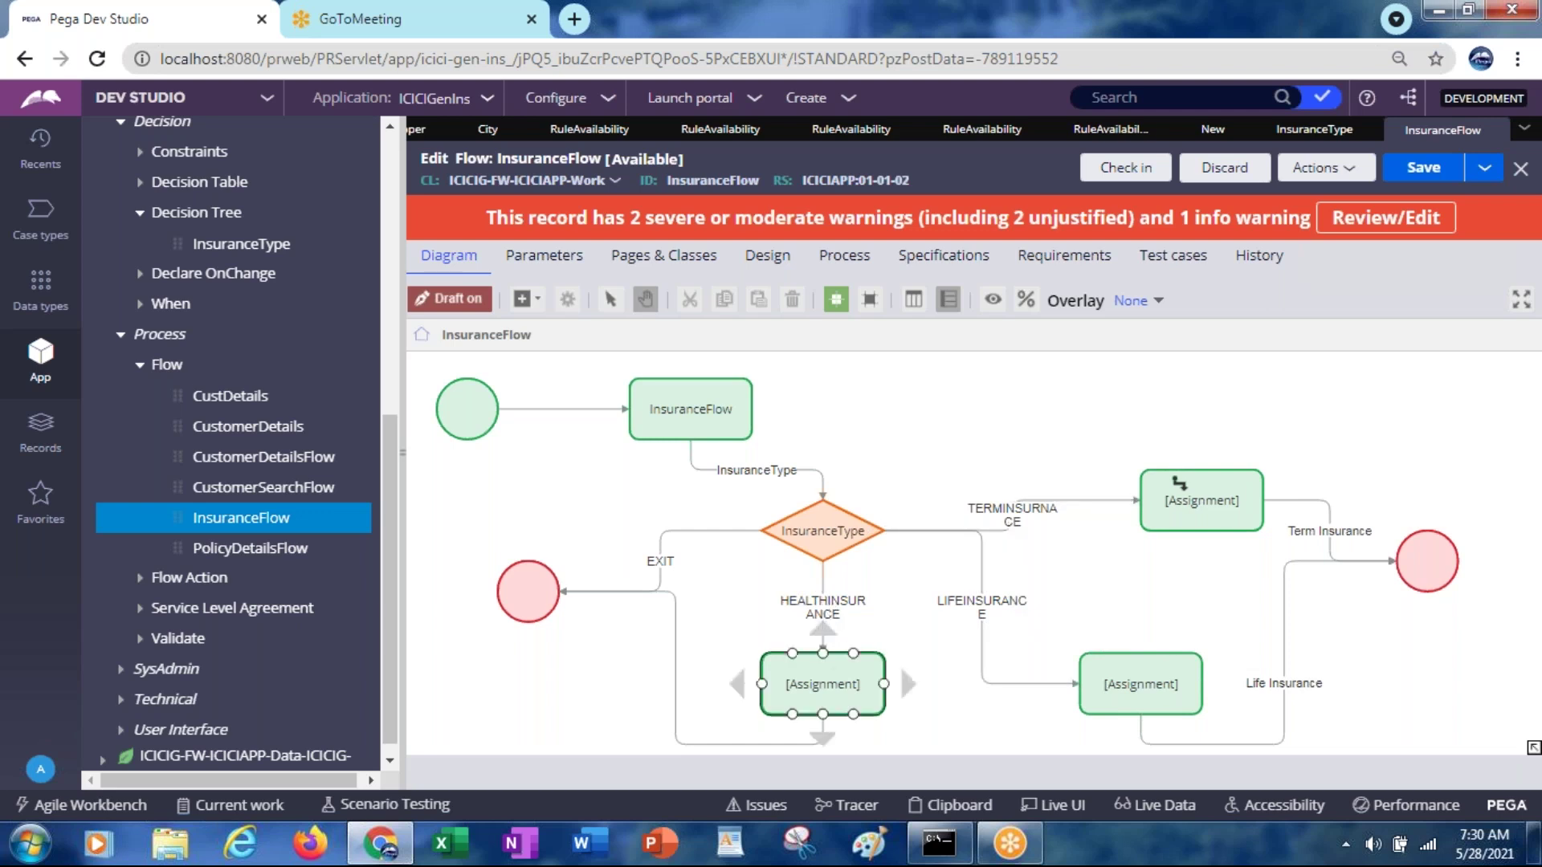
Name the connector from the HEALTHINSURANCE assignment to the end shape HealthInsuranceFA
click(687, 747)
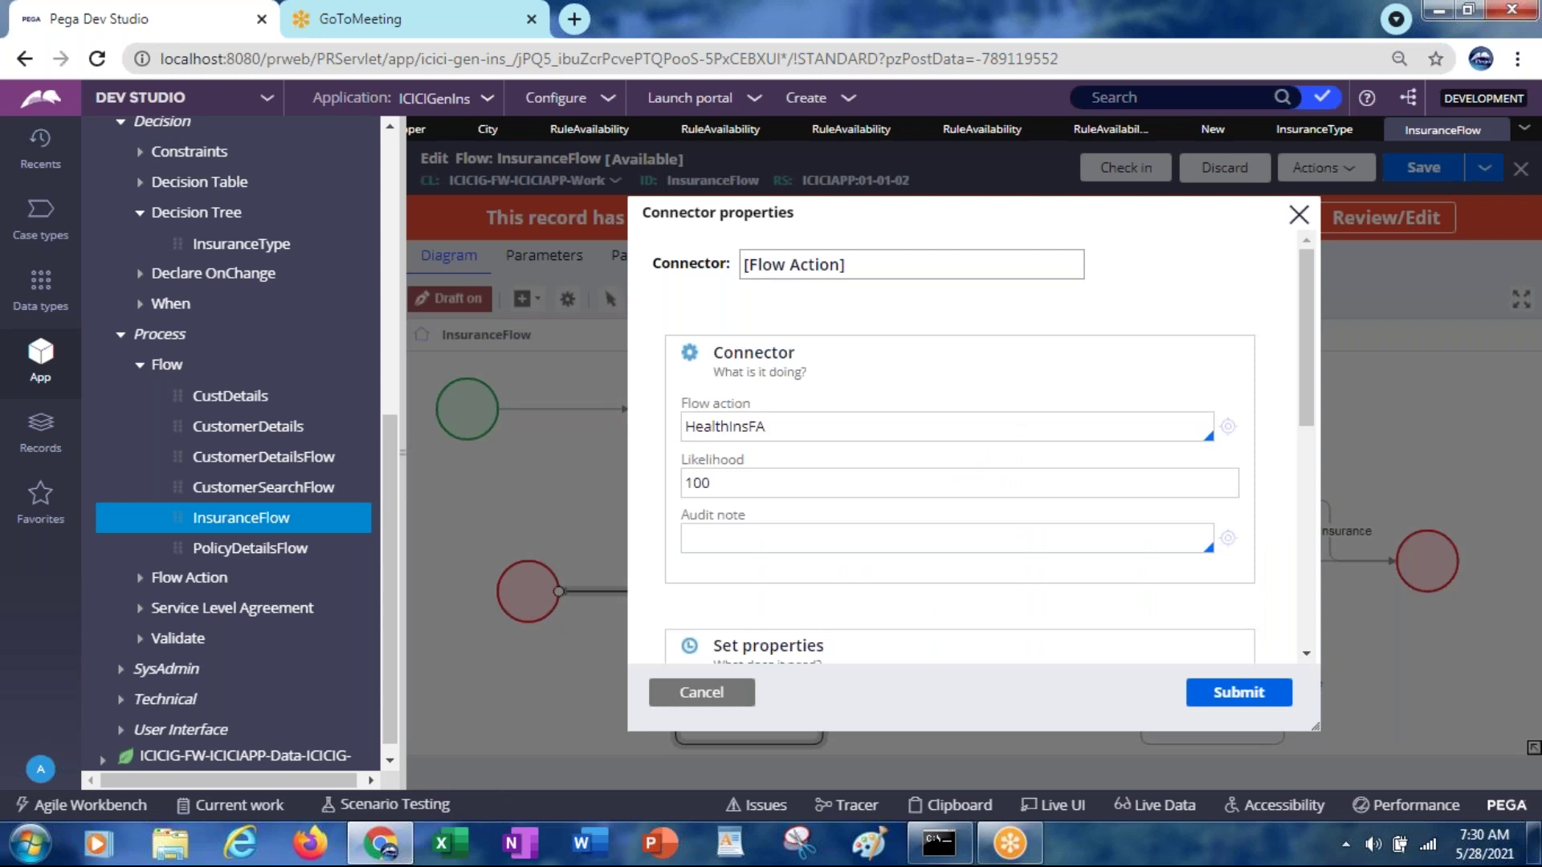
key(ctrl+a)
text(HealthInsuranceFA)
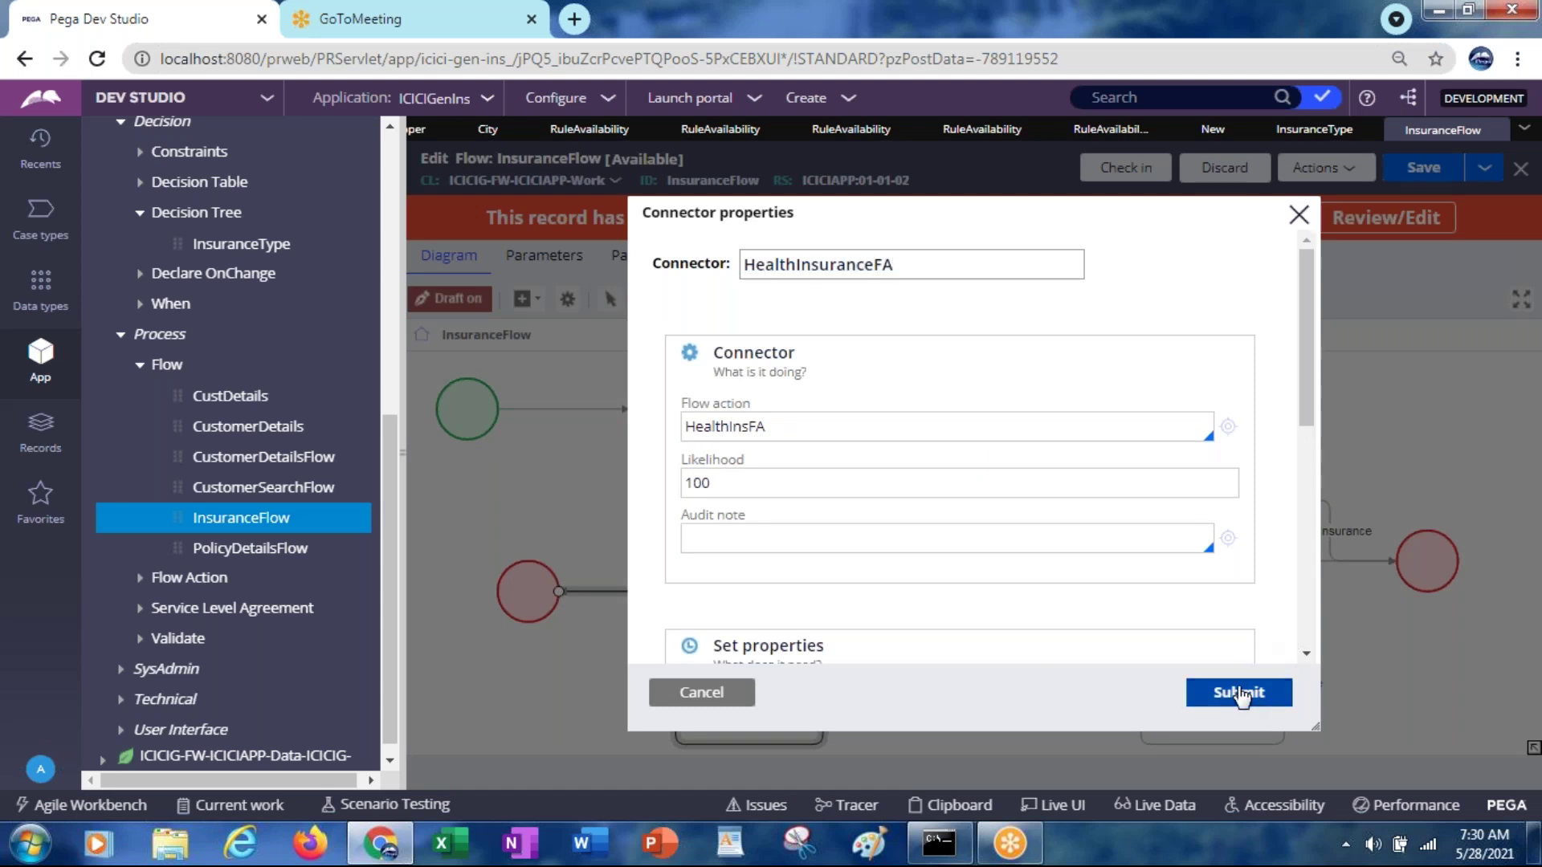
click(1241, 694)
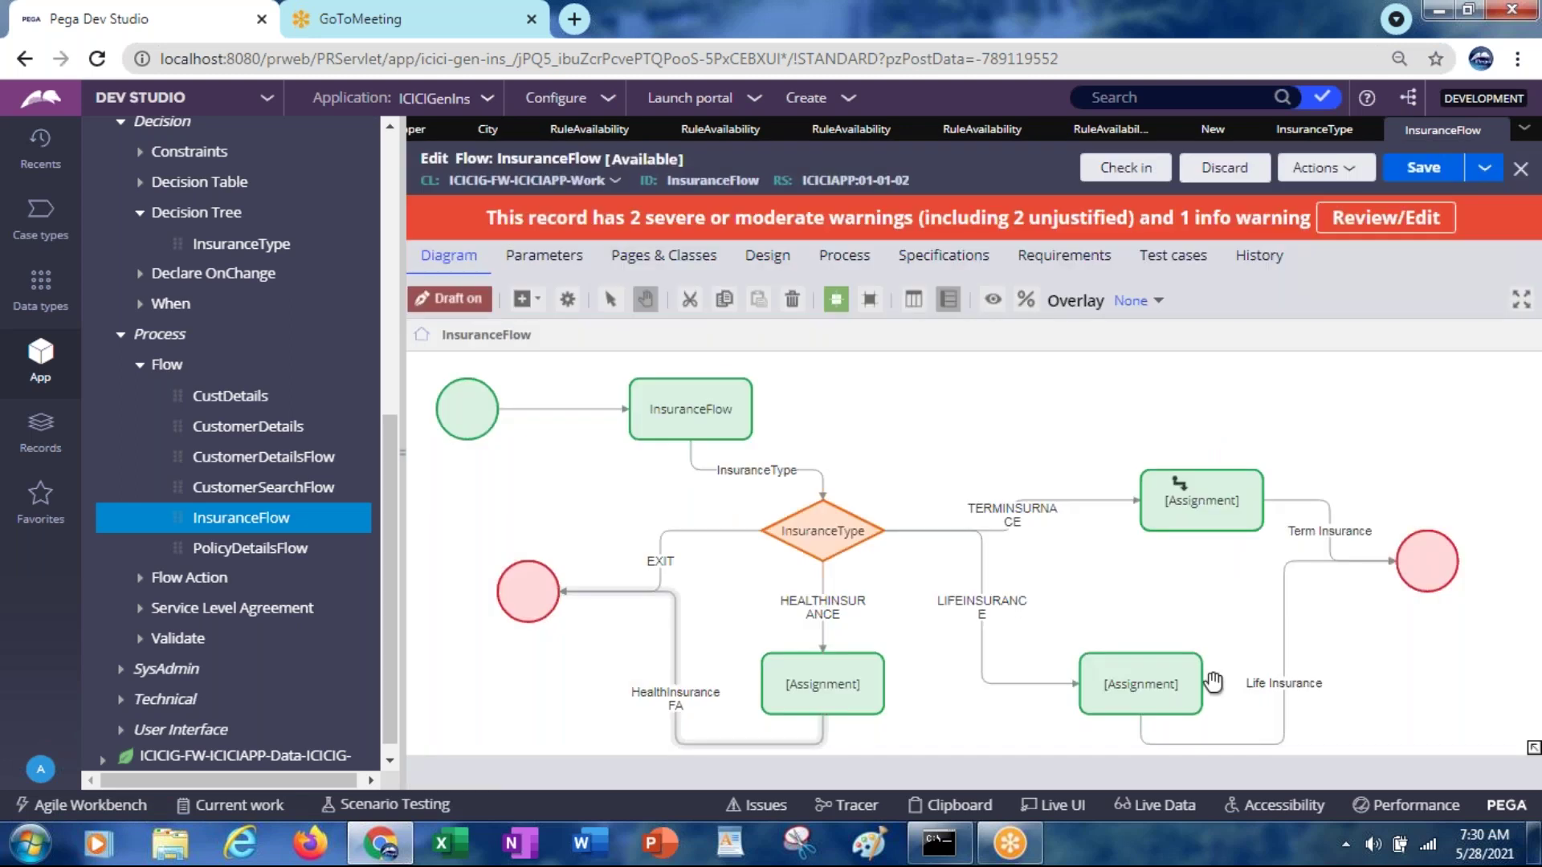
Examine the path from the InsuranceFlow assignment through the InsuranceType decision to its branches, and save the InsuranceFlow flow
click(824, 621)
click(820, 537)
click(690, 409)
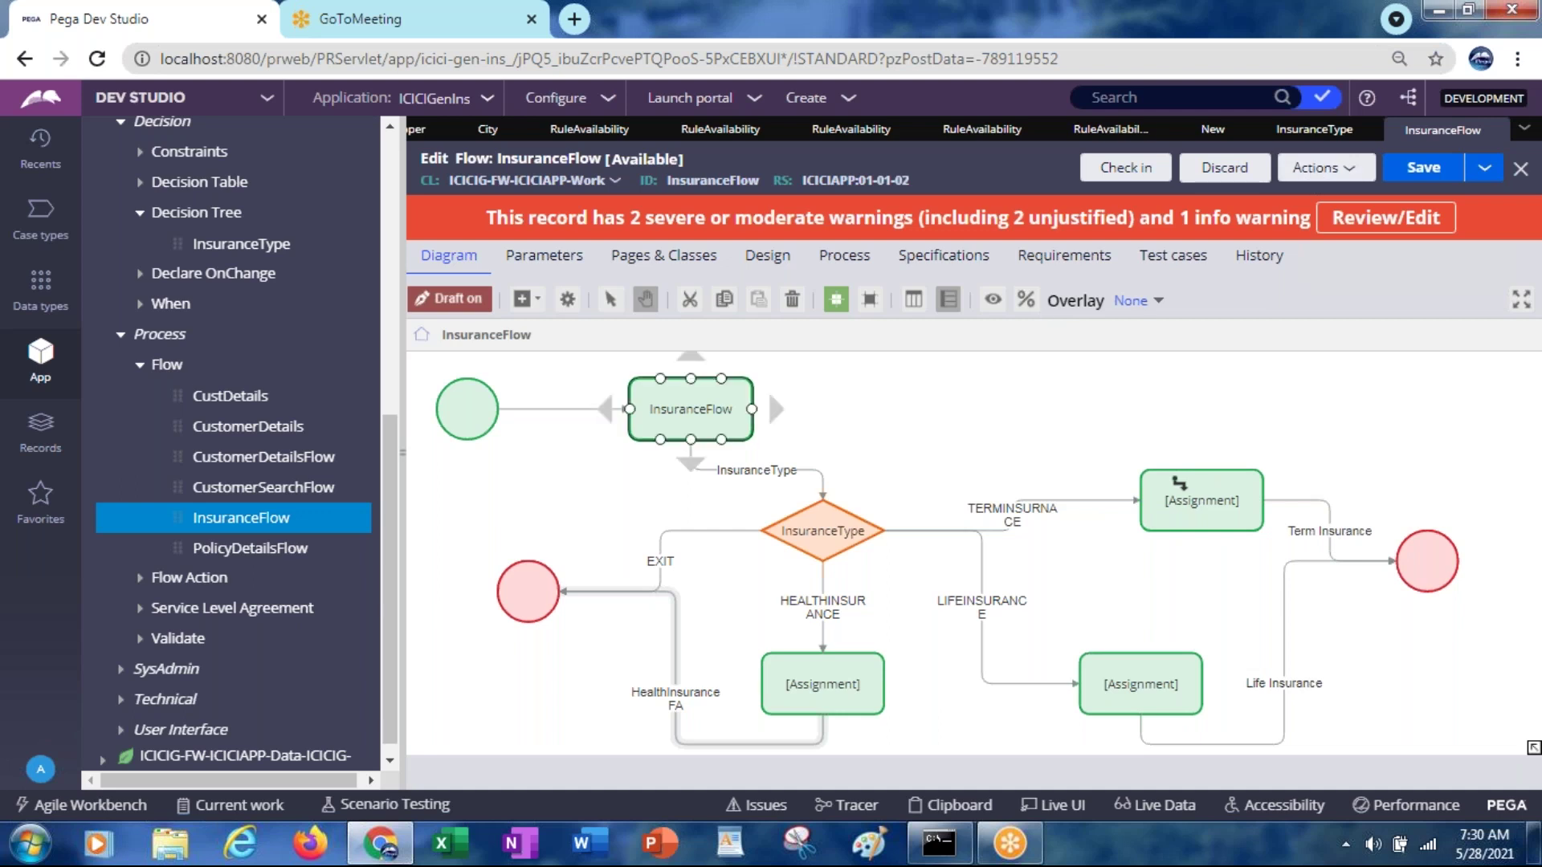
click(1056, 447)
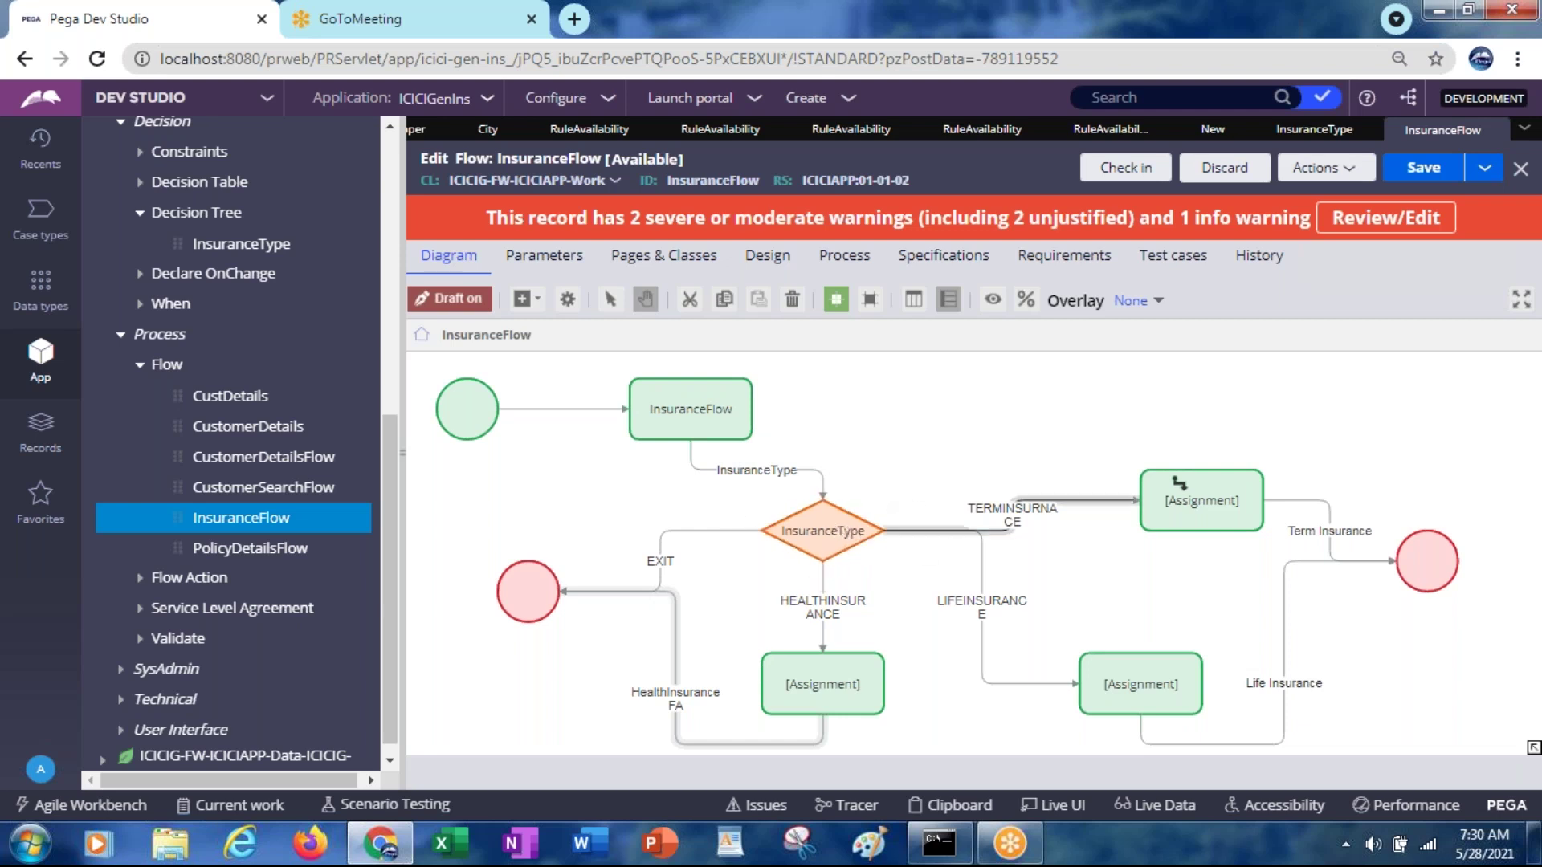
click(1424, 170)
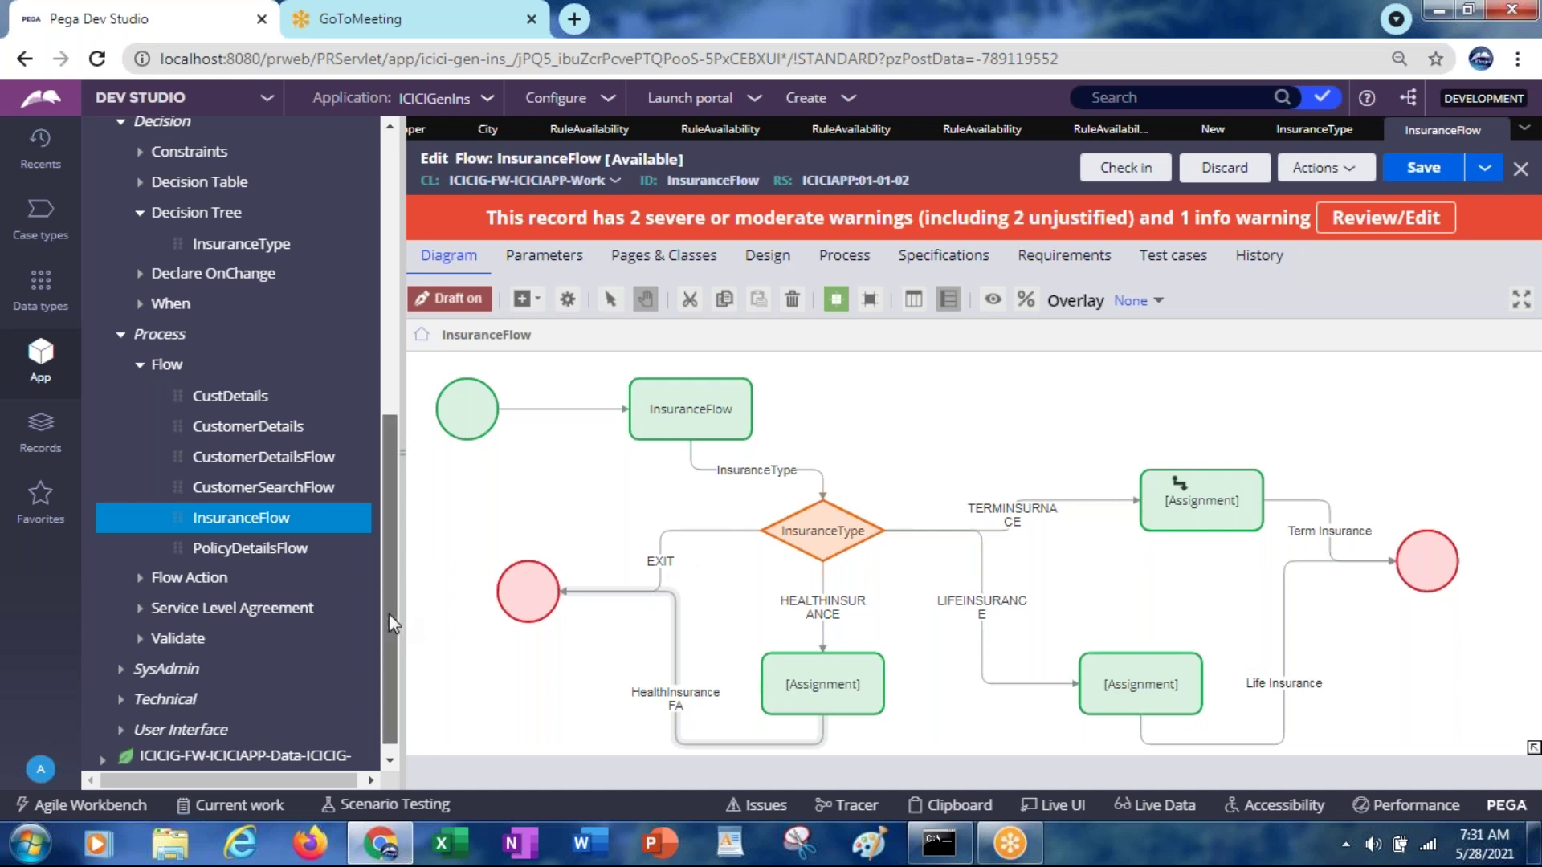
Open the TermInsFA, HealthInsFA and LifeInsFA flow actions of the ICICIG-FW-ICICIAPP-Work class to examine the section each one uses
drag(389, 614, 385, 670)
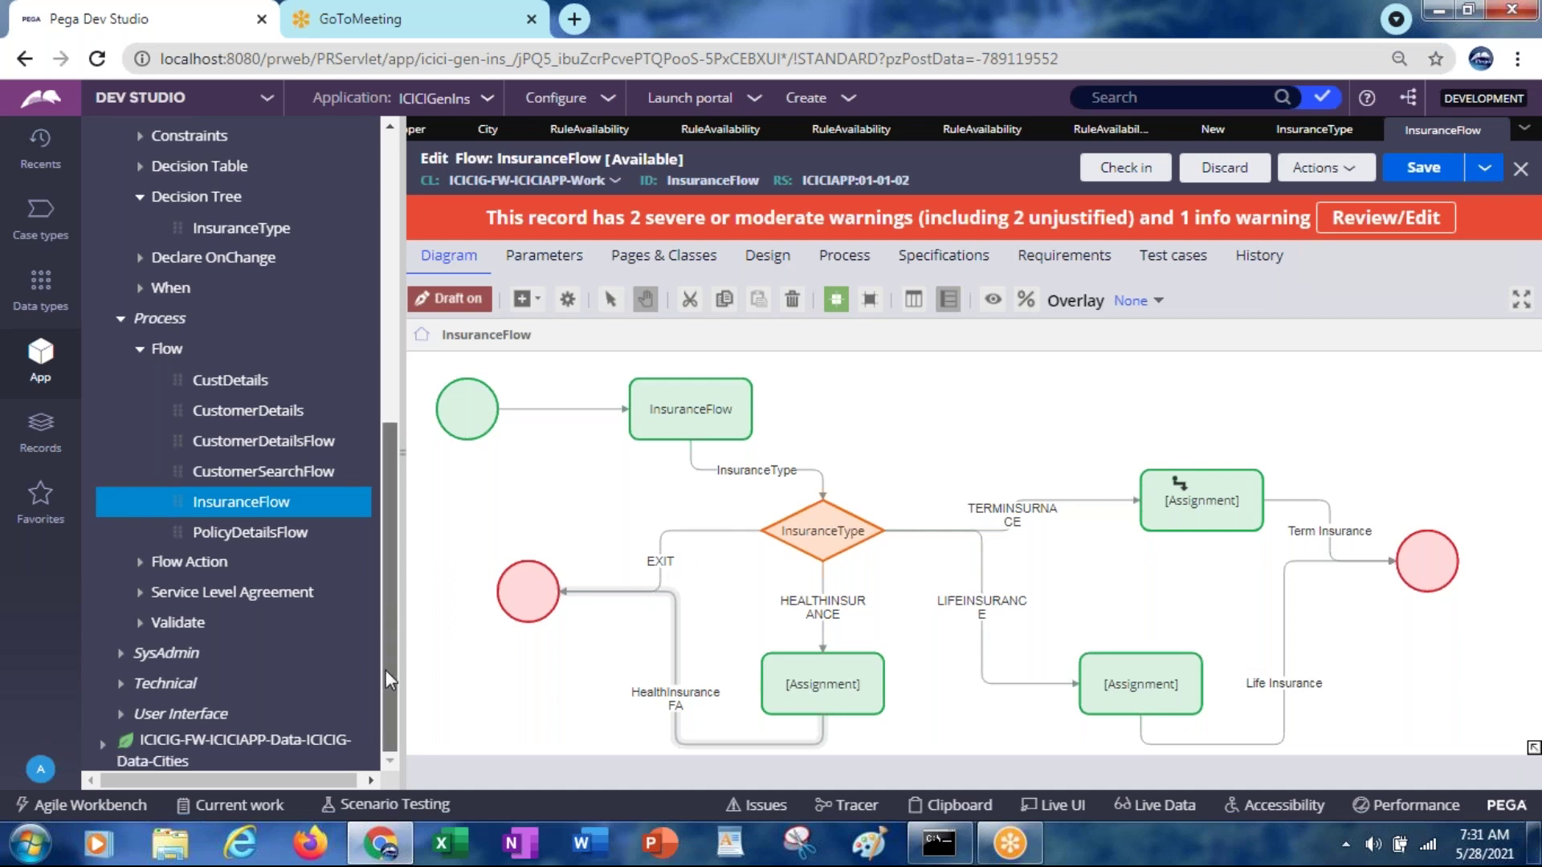
click(142, 563)
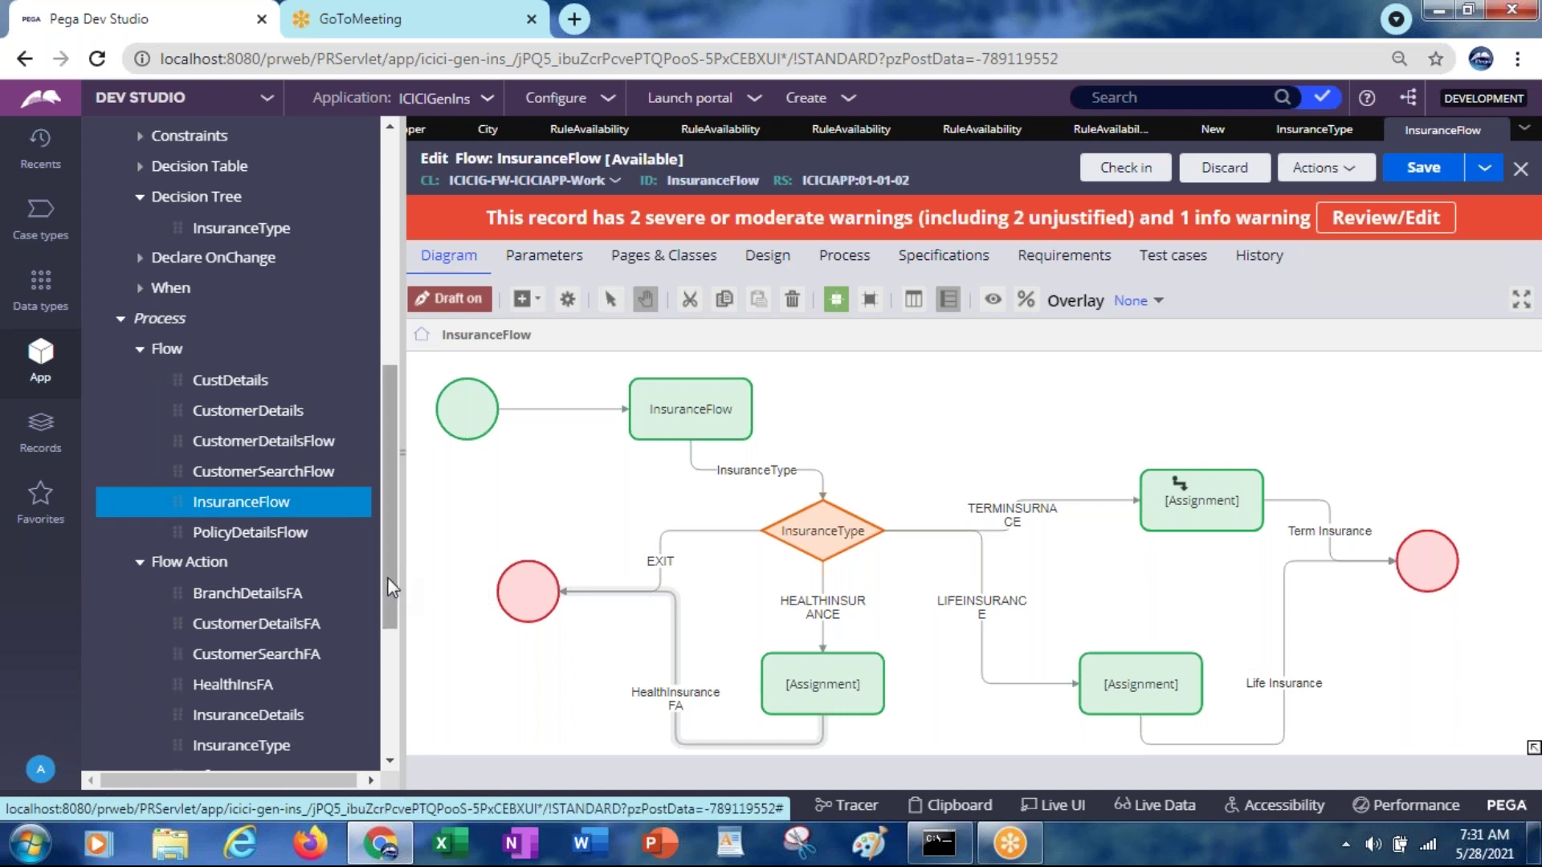
scroll(387, 579, down, 3)
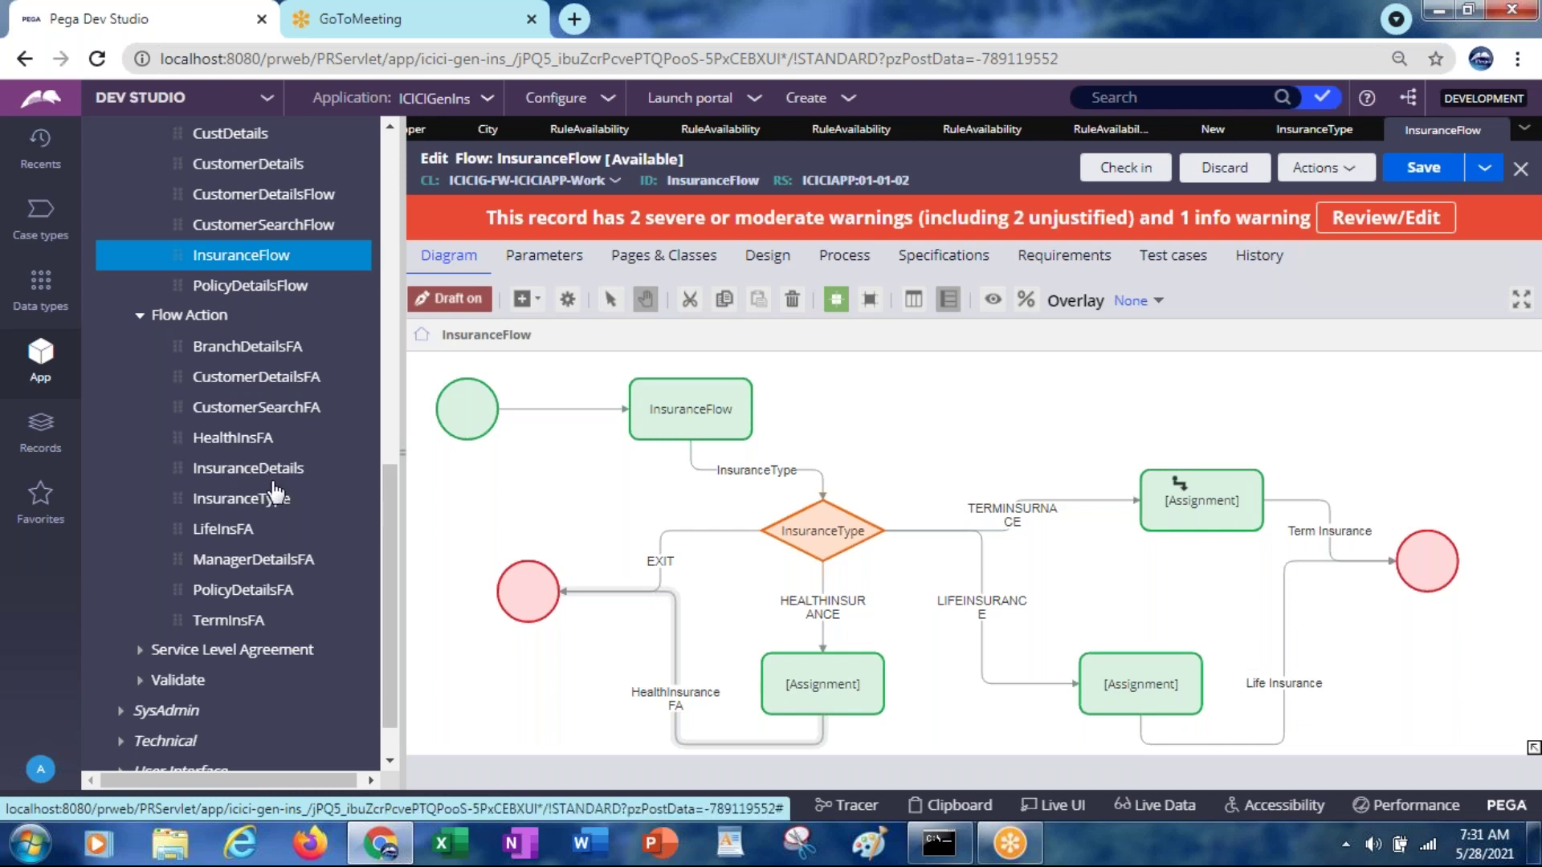
click(246, 624)
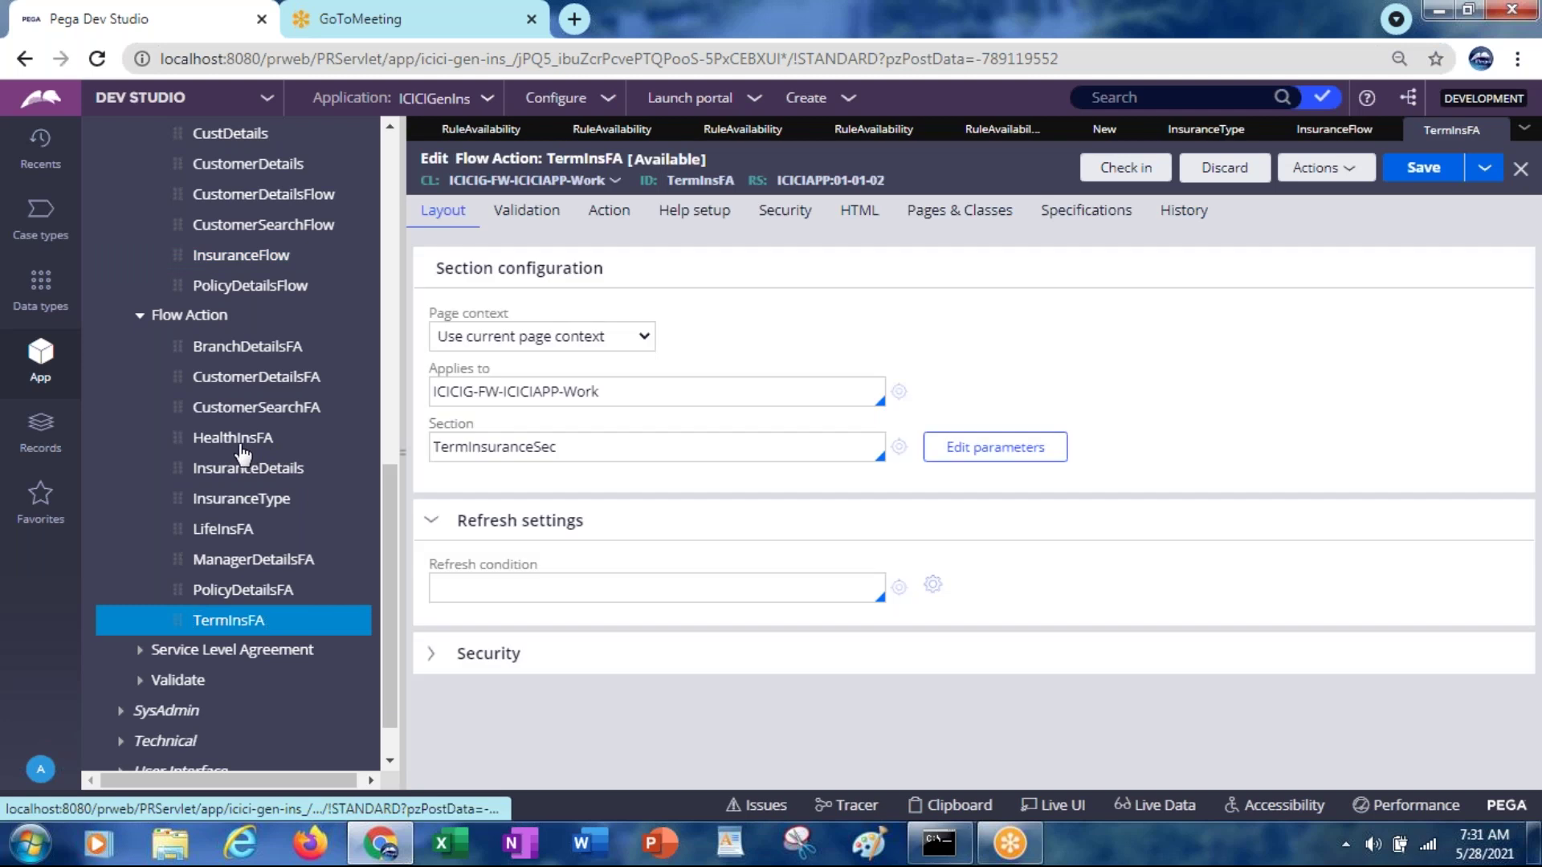
click(241, 443)
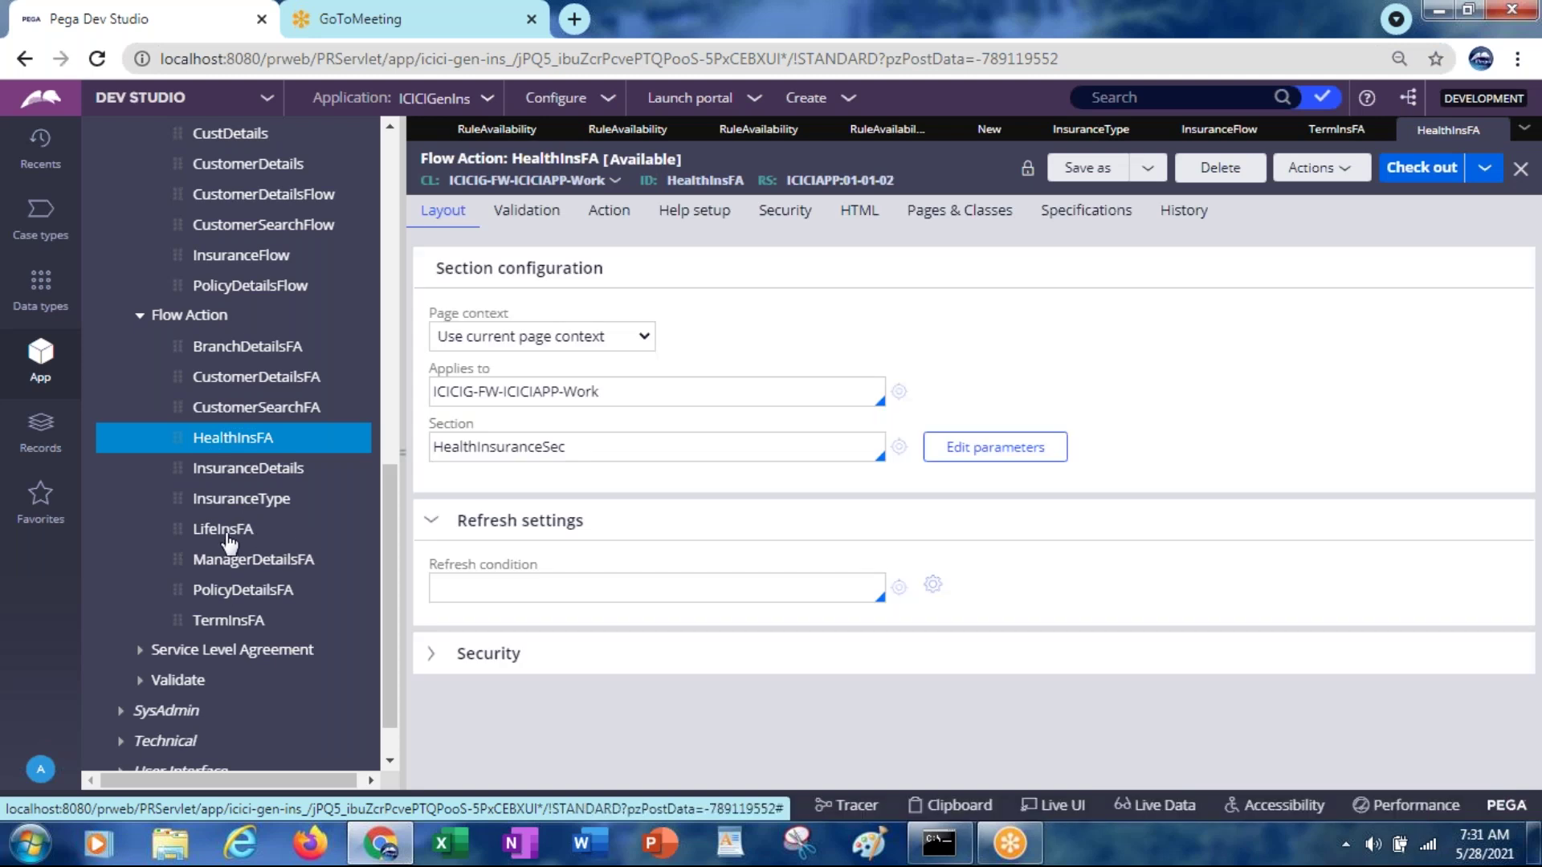
click(228, 532)
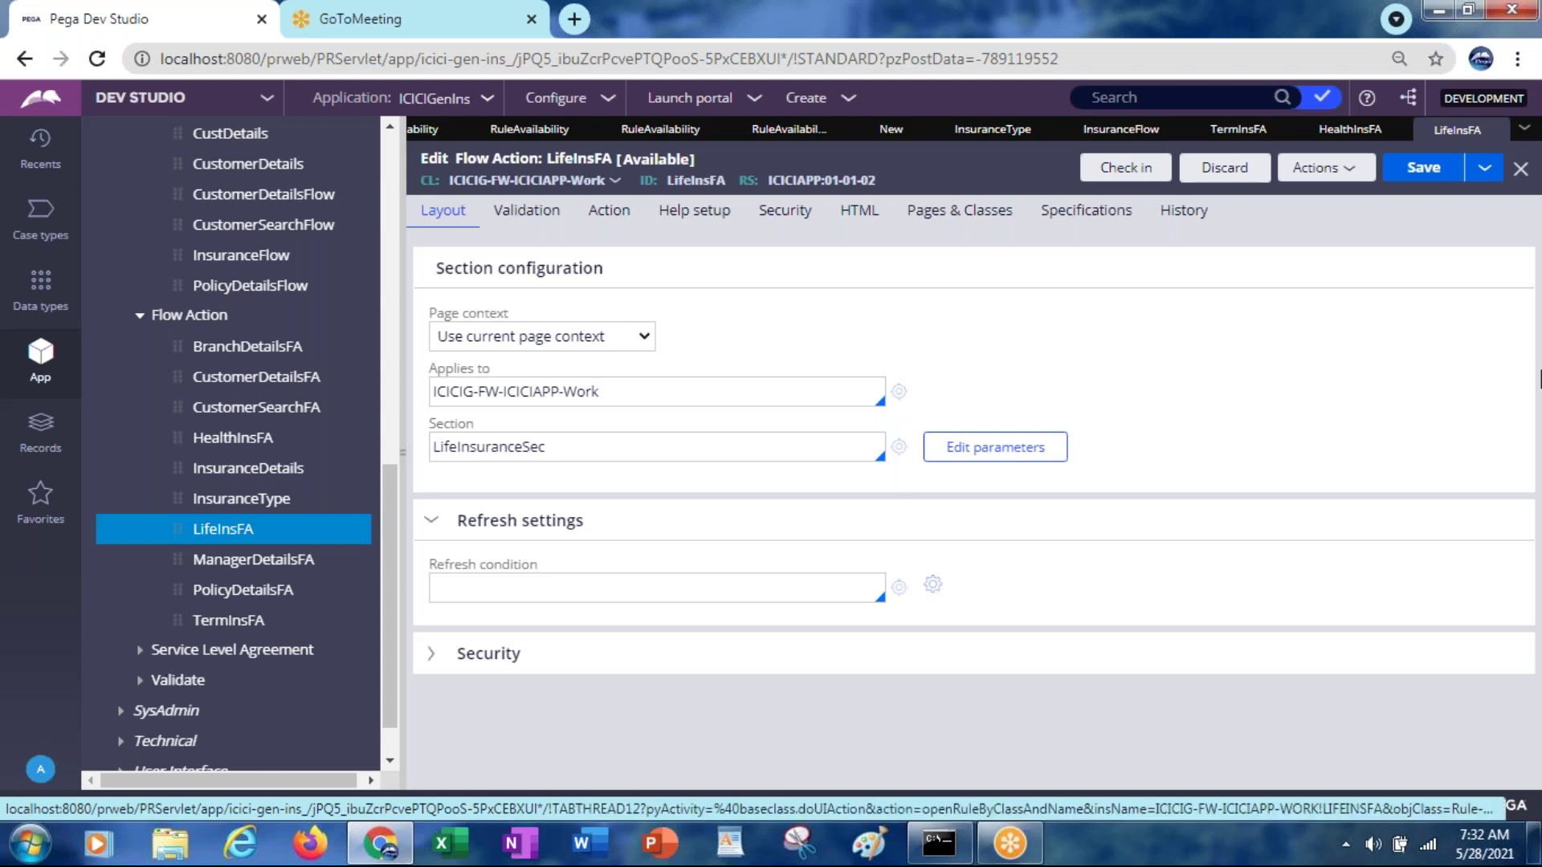
Review the circumstance specialization option of LifeInsFA and compare the referenced sections across the TermInsFA, HealthInsFA and LifeInsFA flow actions
click(1485, 170)
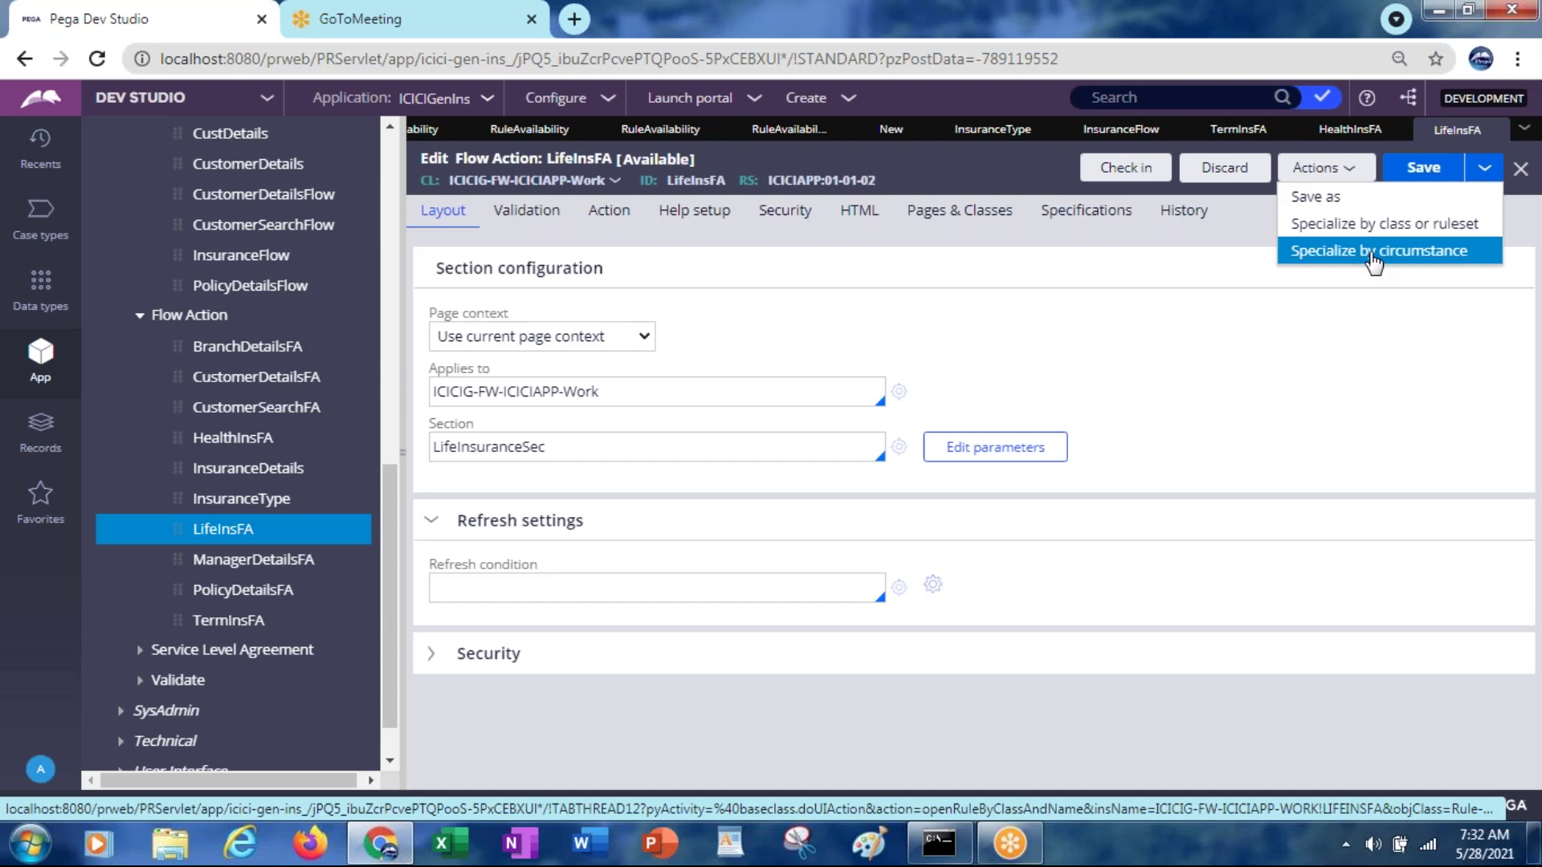
click(1370, 255)
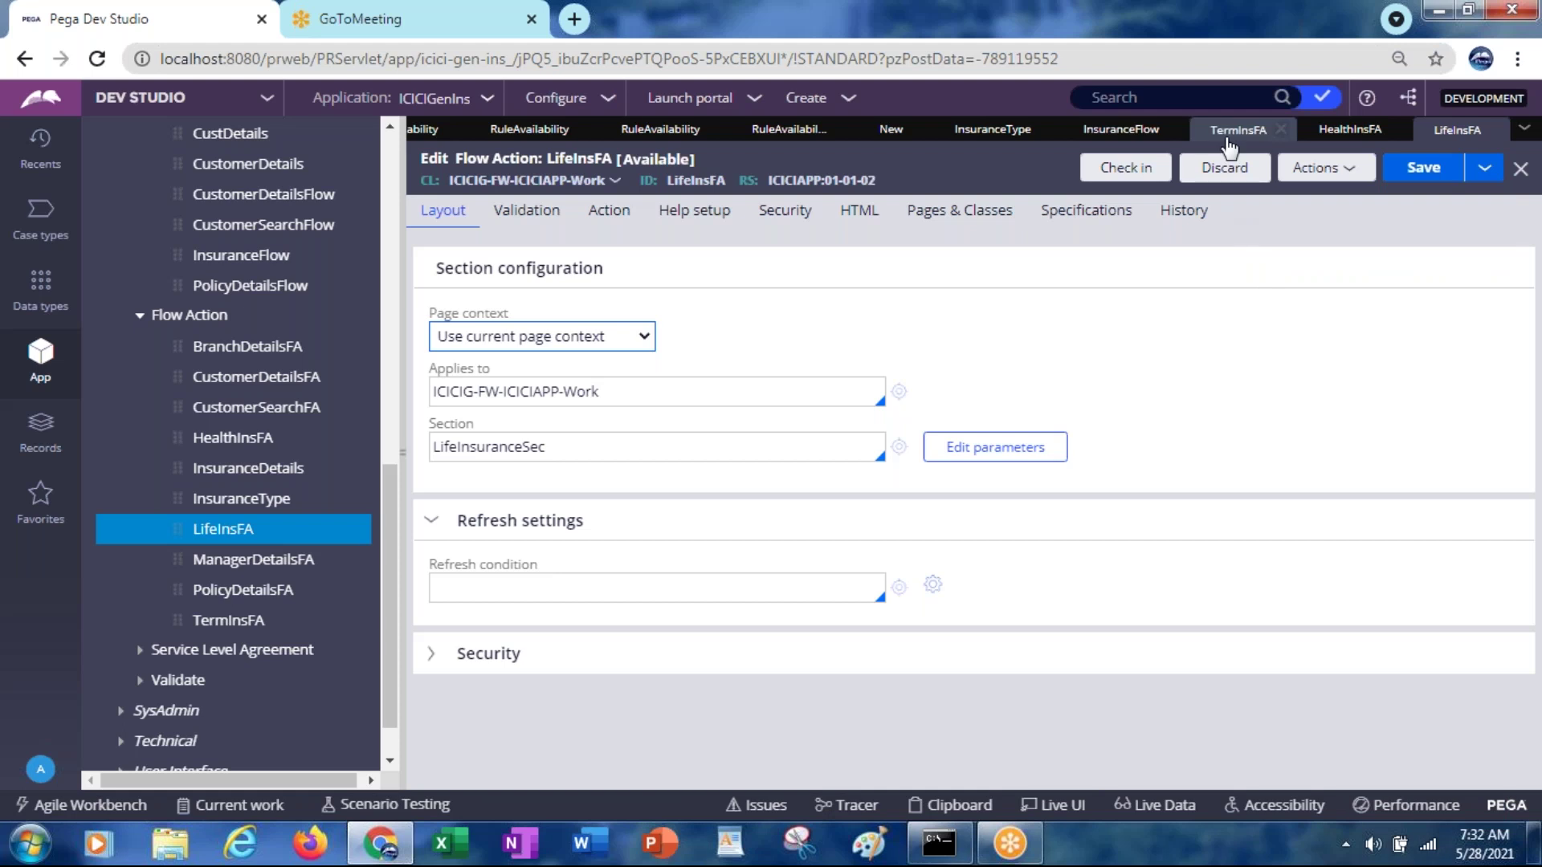
click(1226, 145)
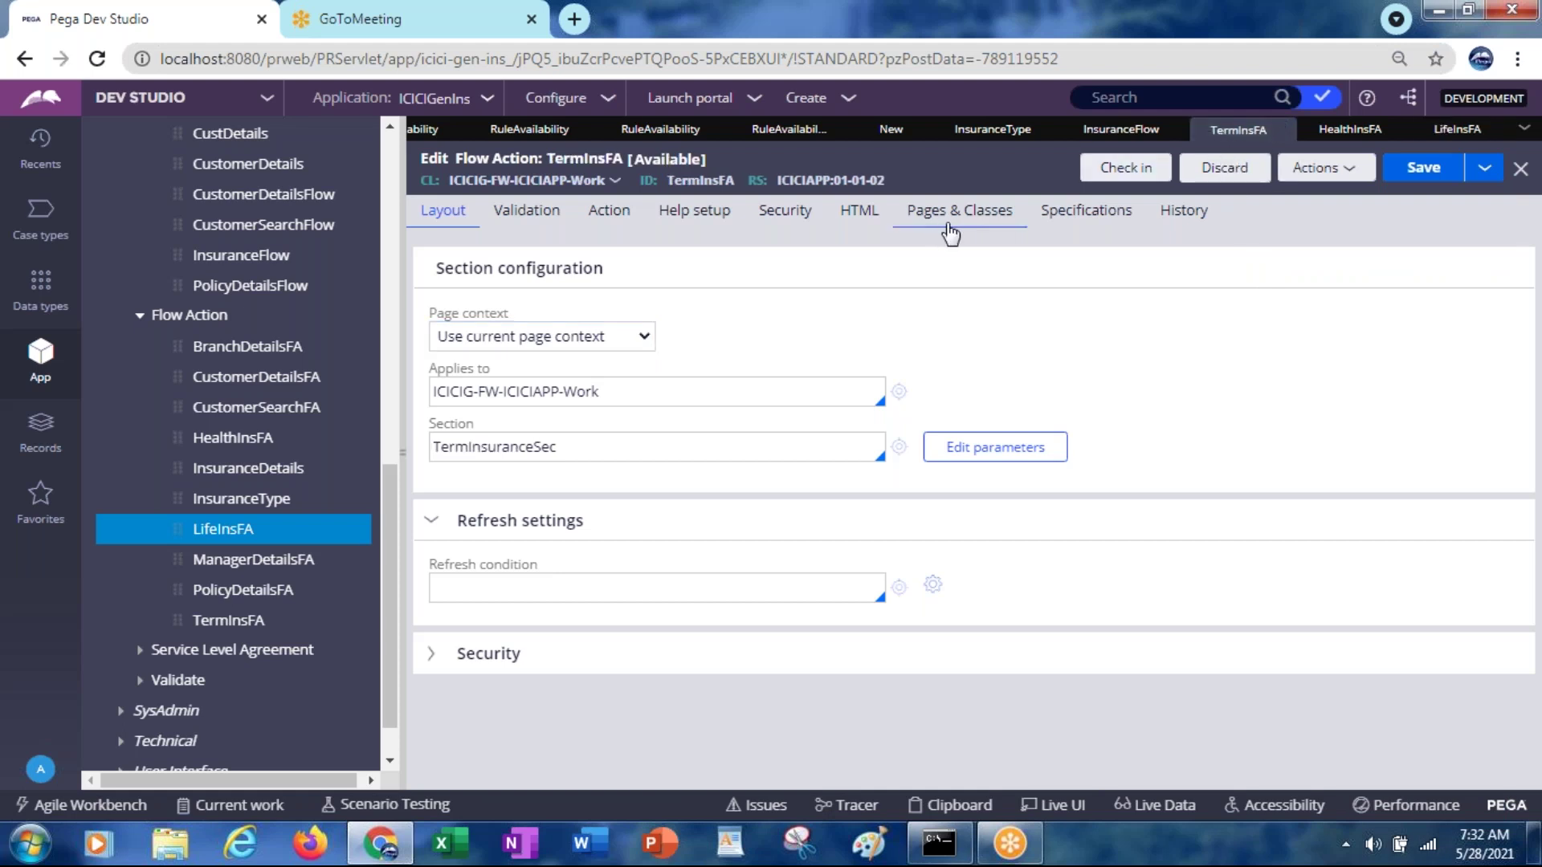
click(1346, 137)
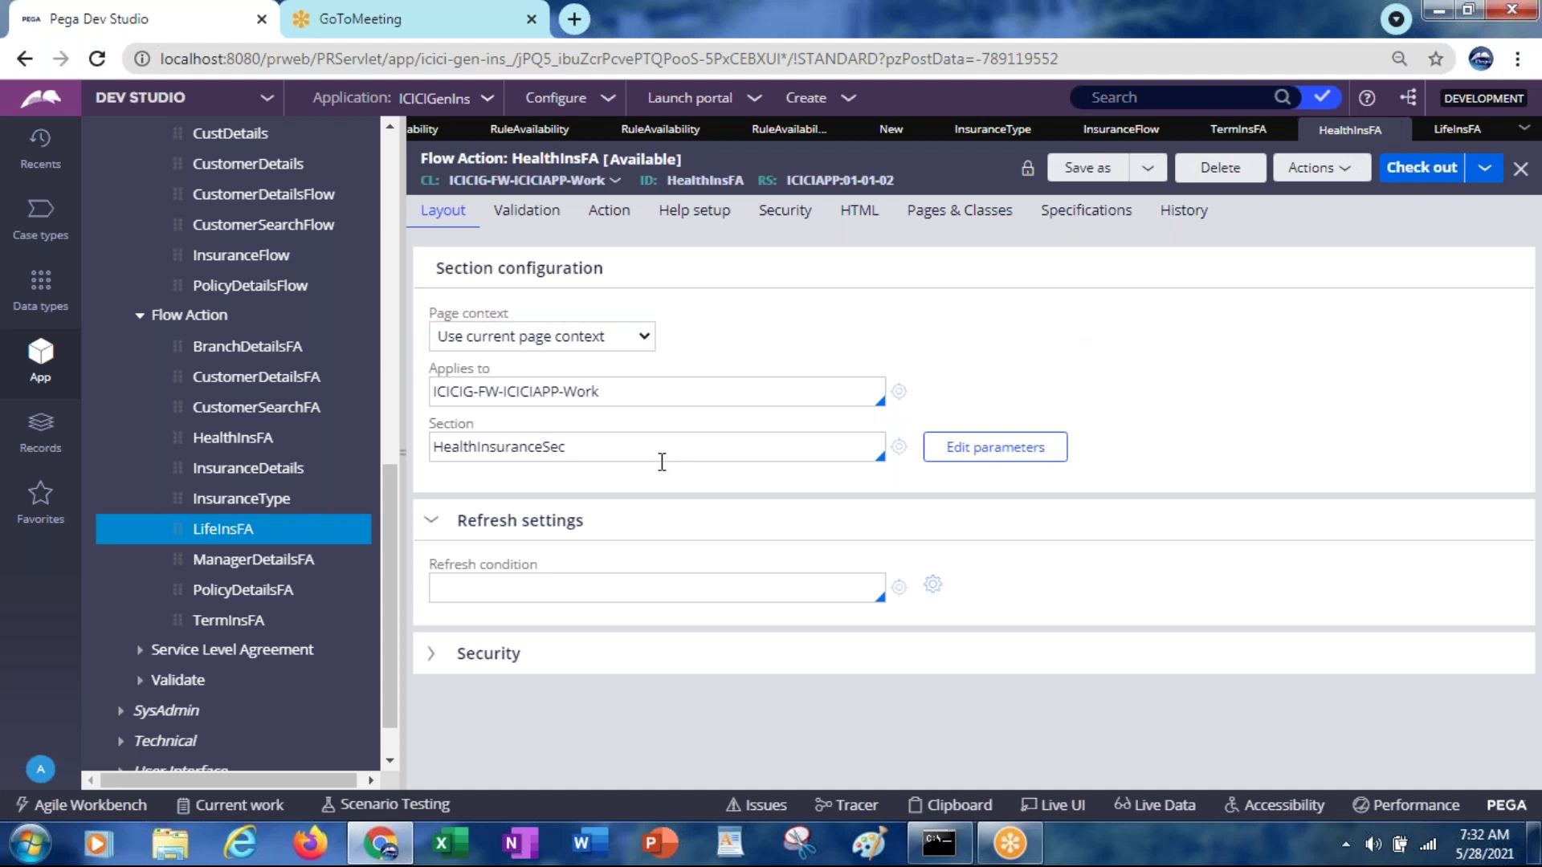
click(1450, 135)
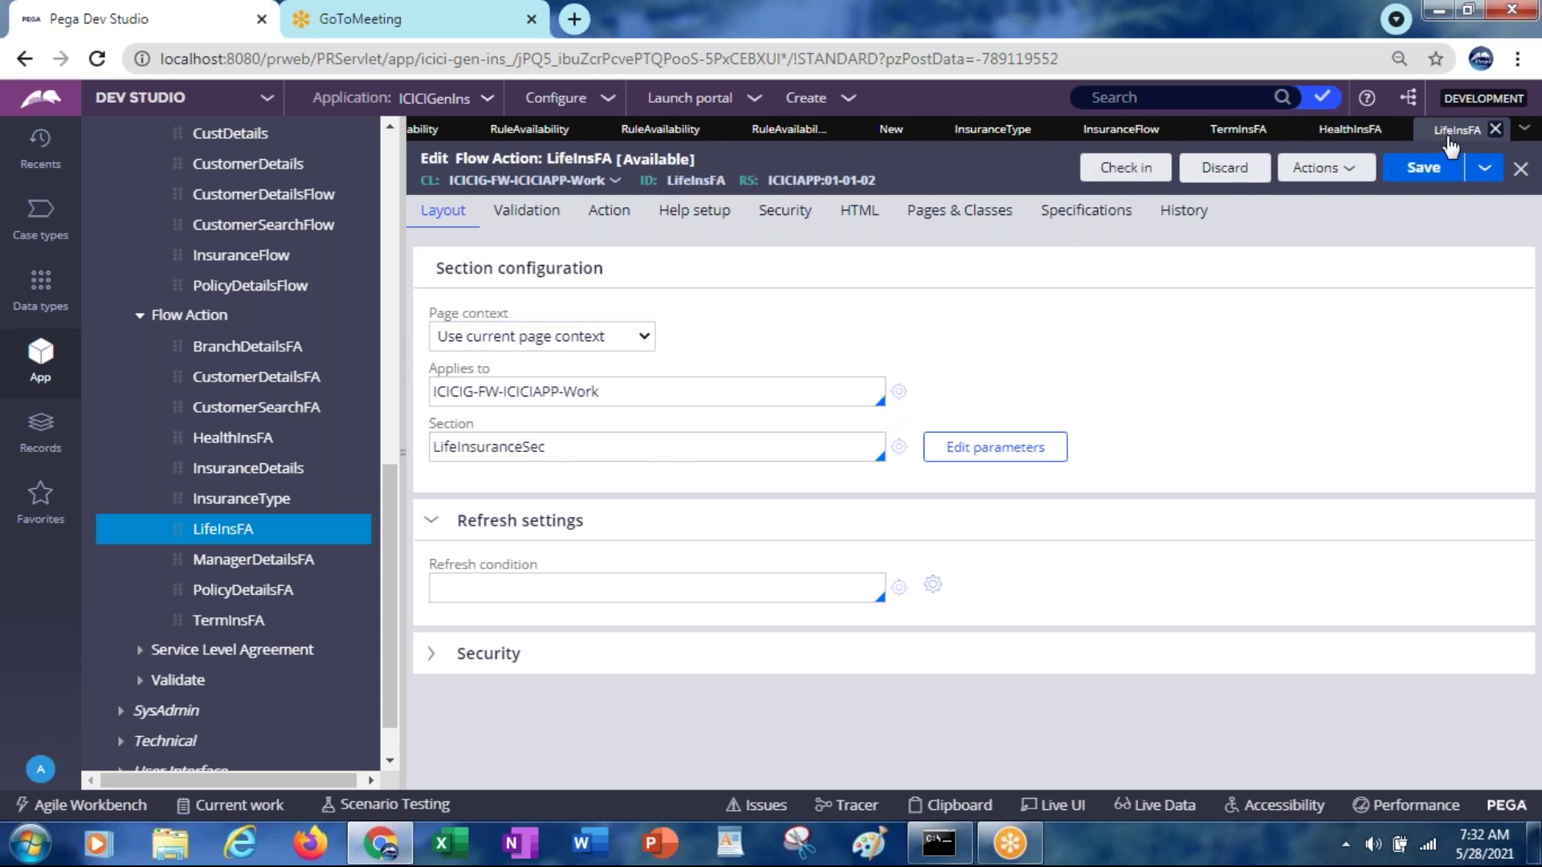
click(651, 458)
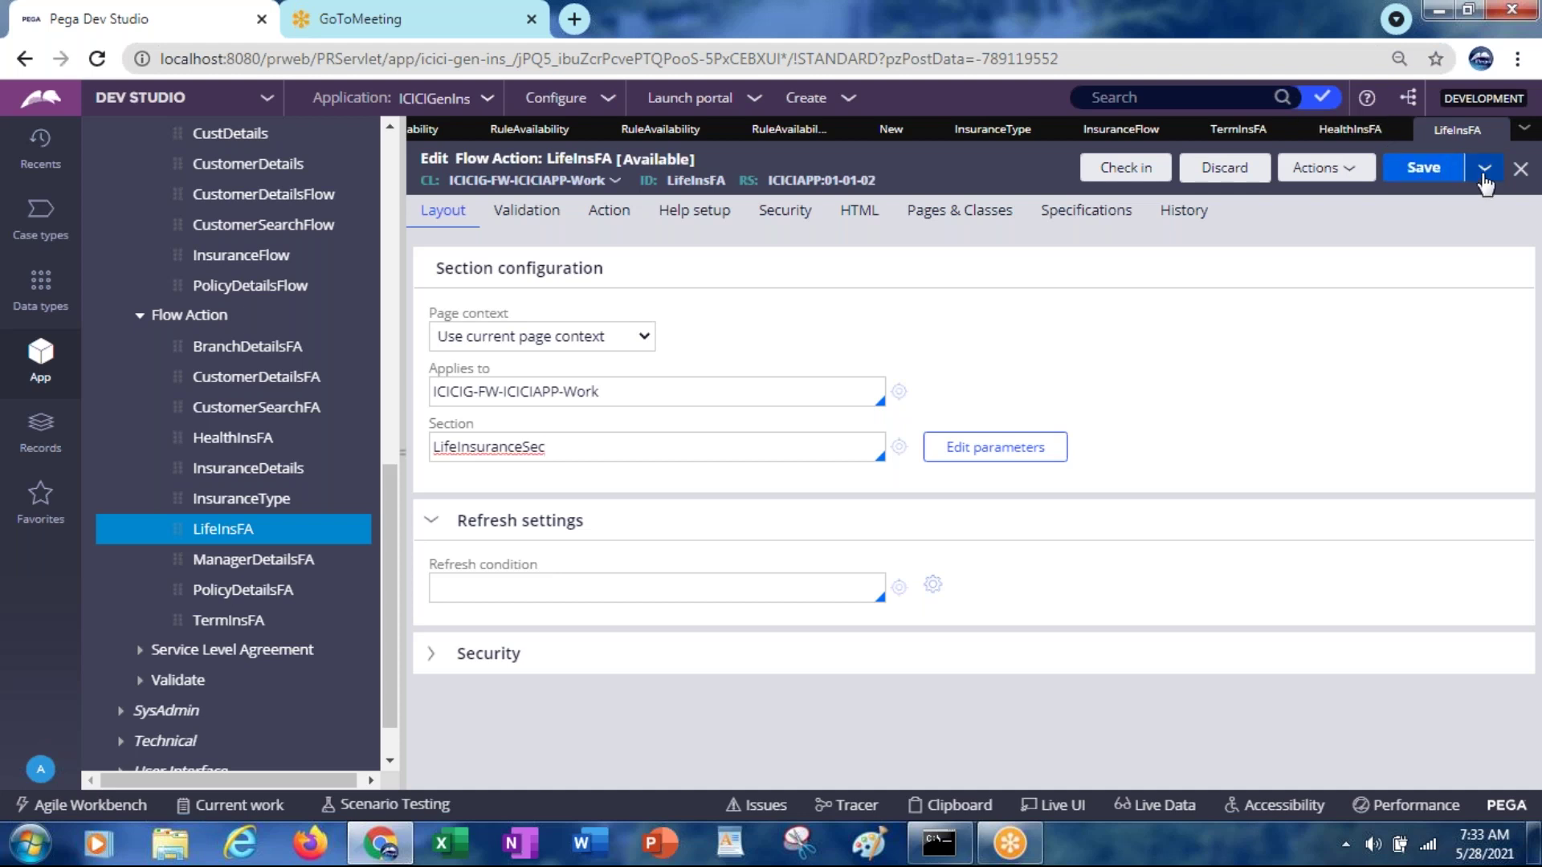
click(1482, 173)
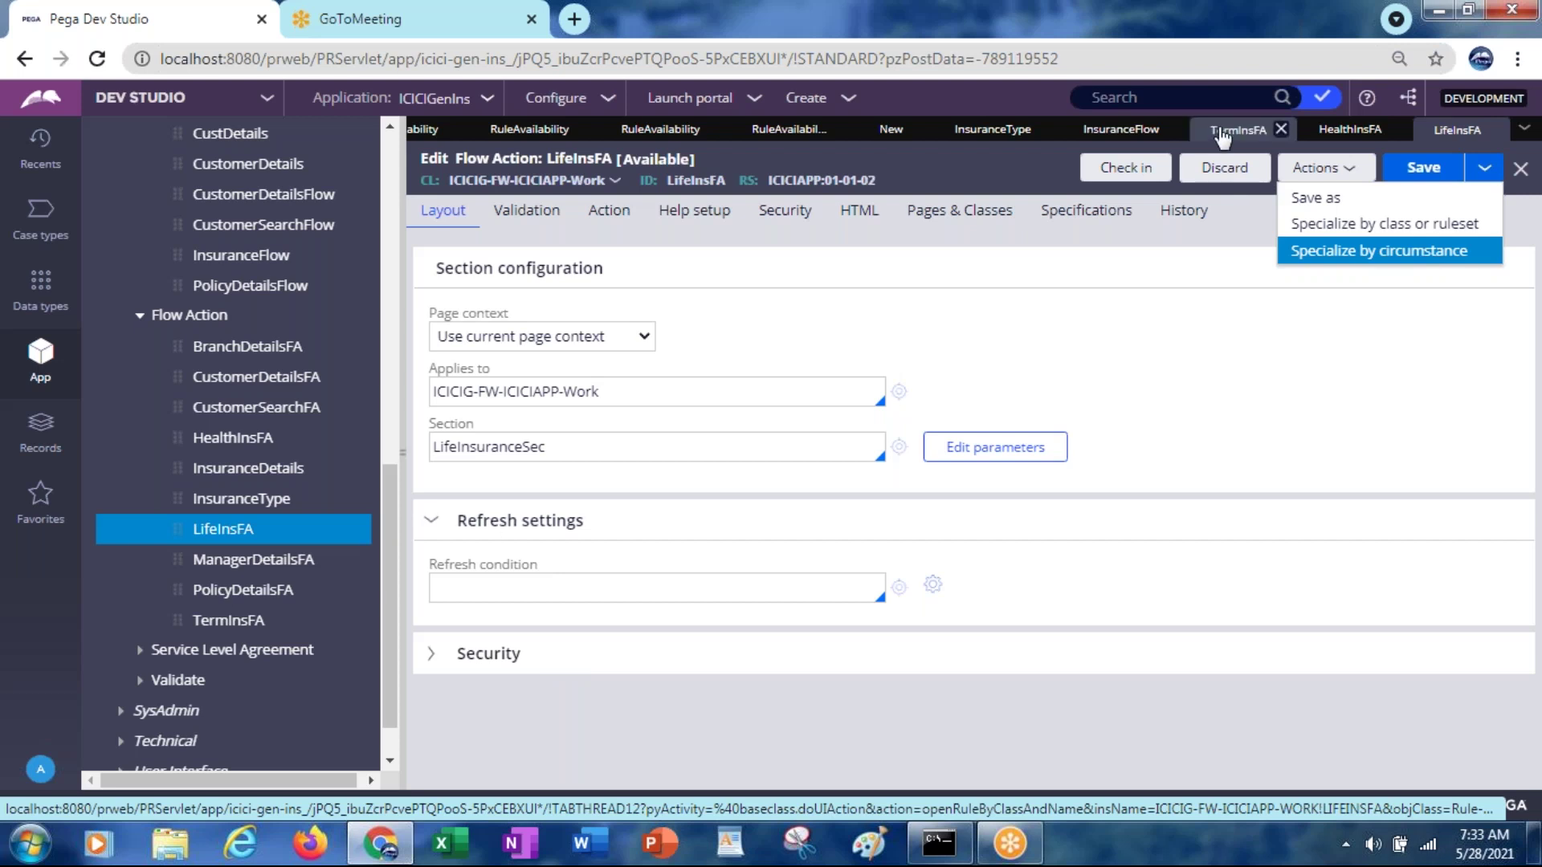
Save a copy of the TermInsFA flow action as InsuranceFA in ruleset ICICIAPP version 01-01-02 and open it
click(1221, 138)
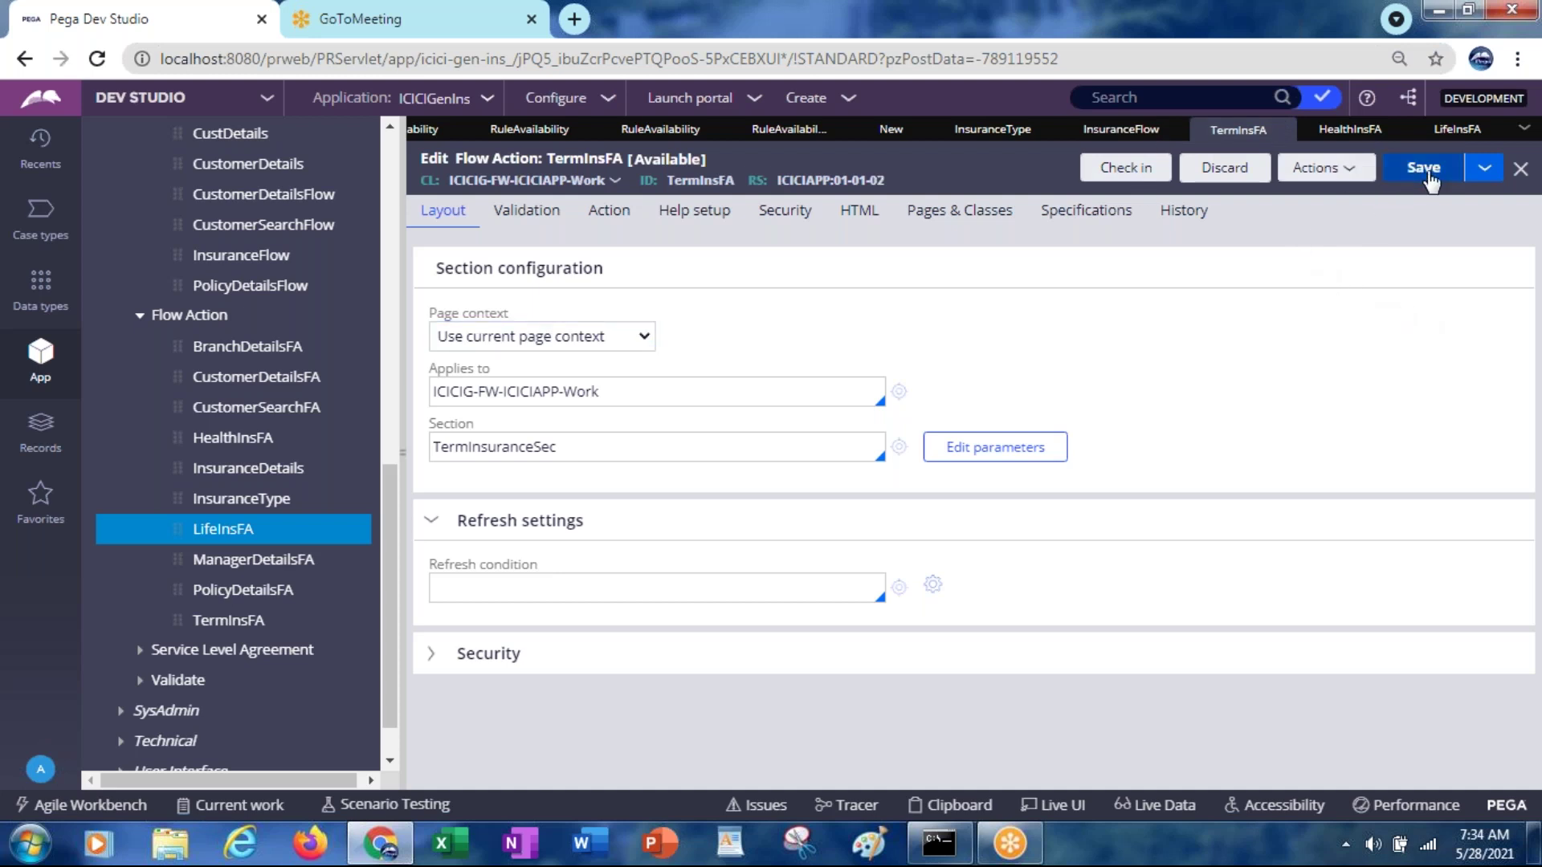
click(1487, 173)
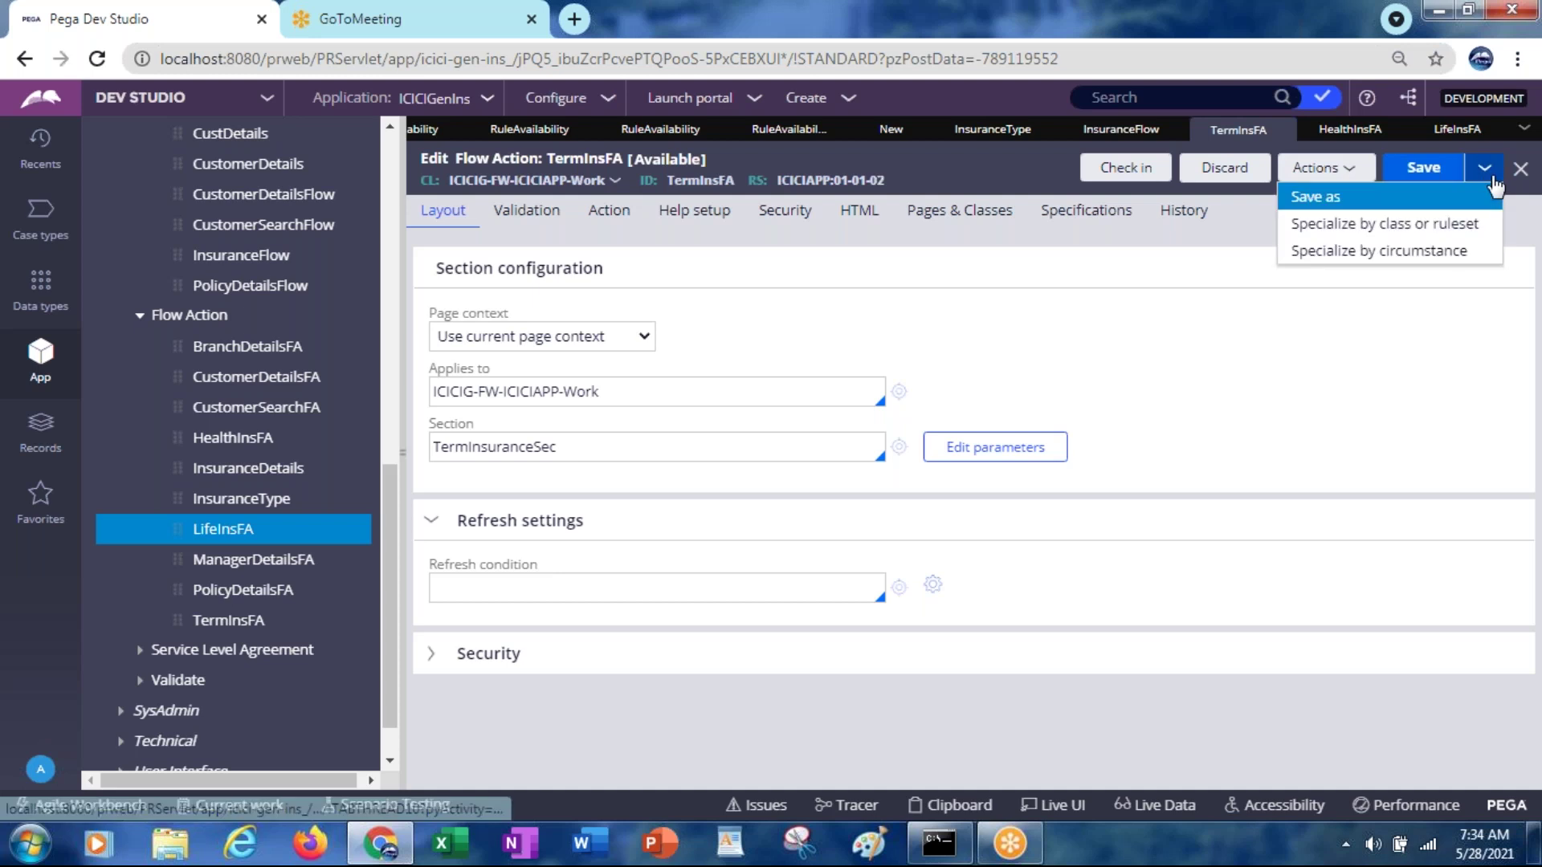
click(1316, 198)
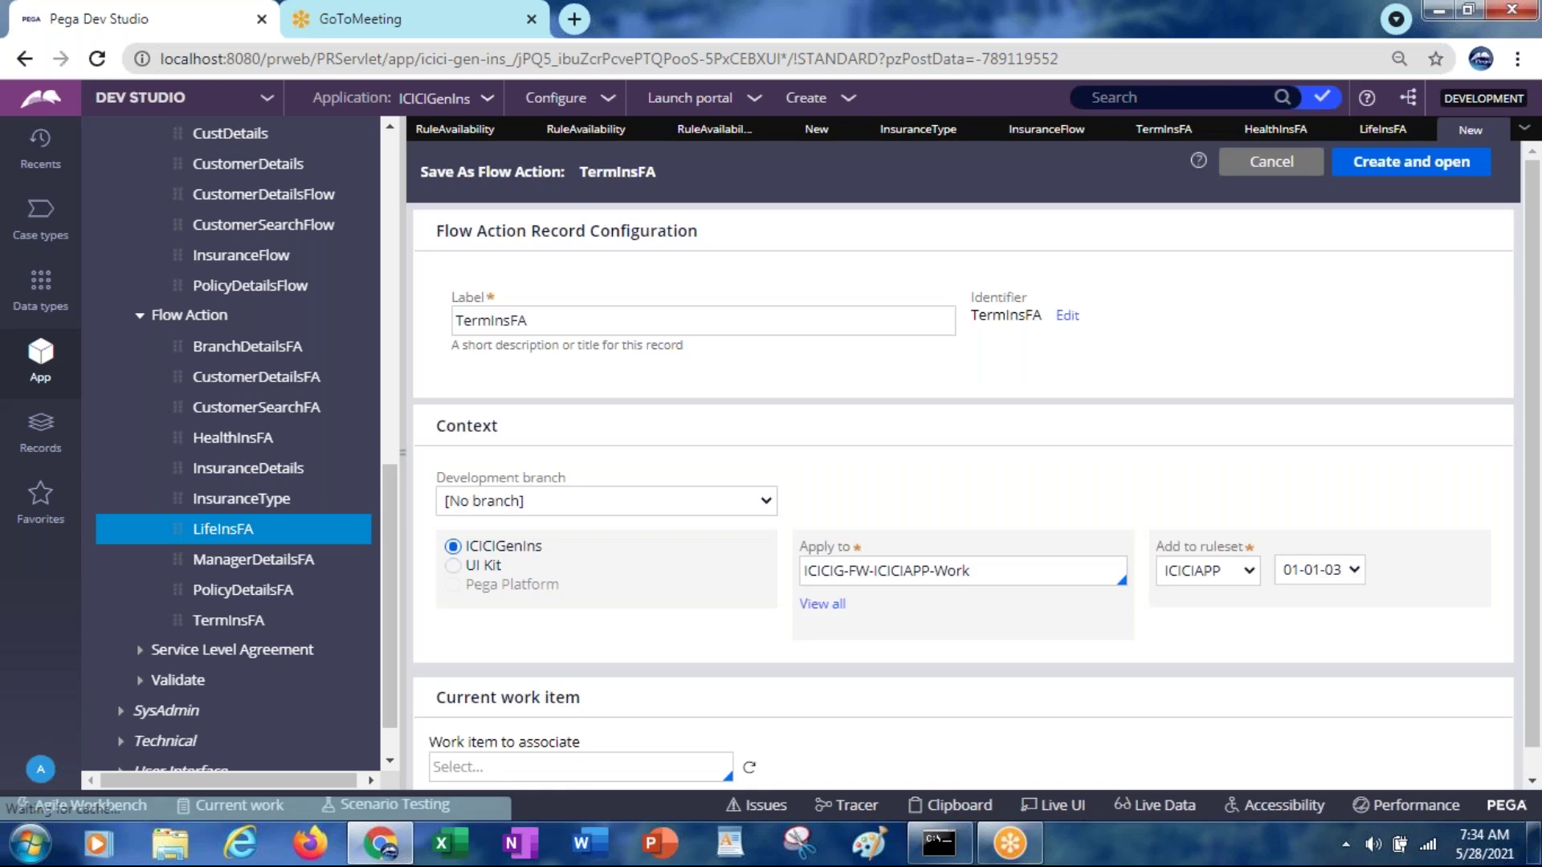
double_click(501, 323)
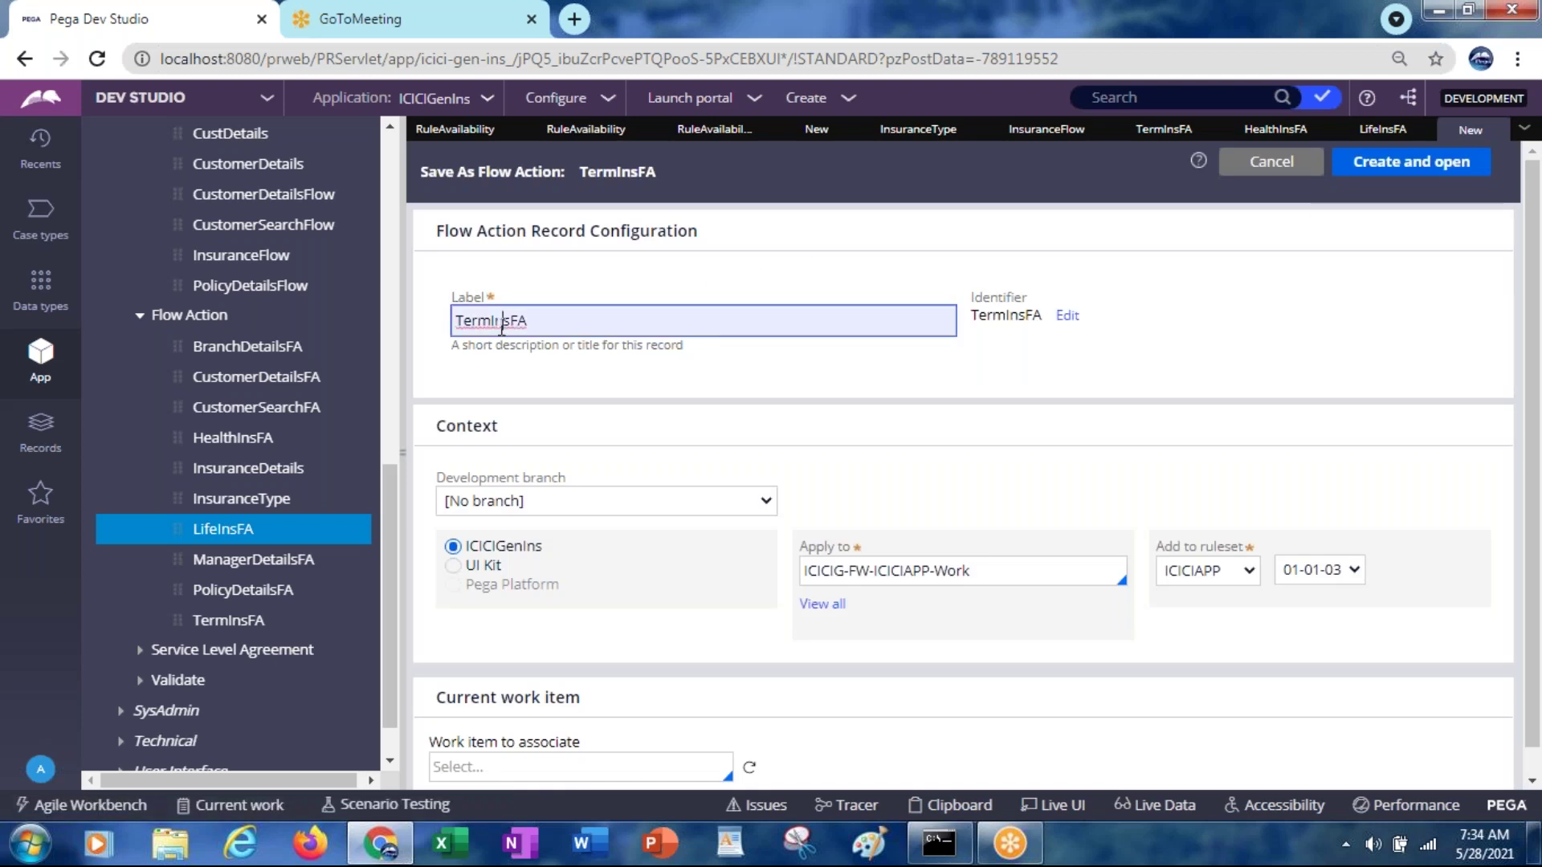
key(BackSpace)
text(InsuranceFA)
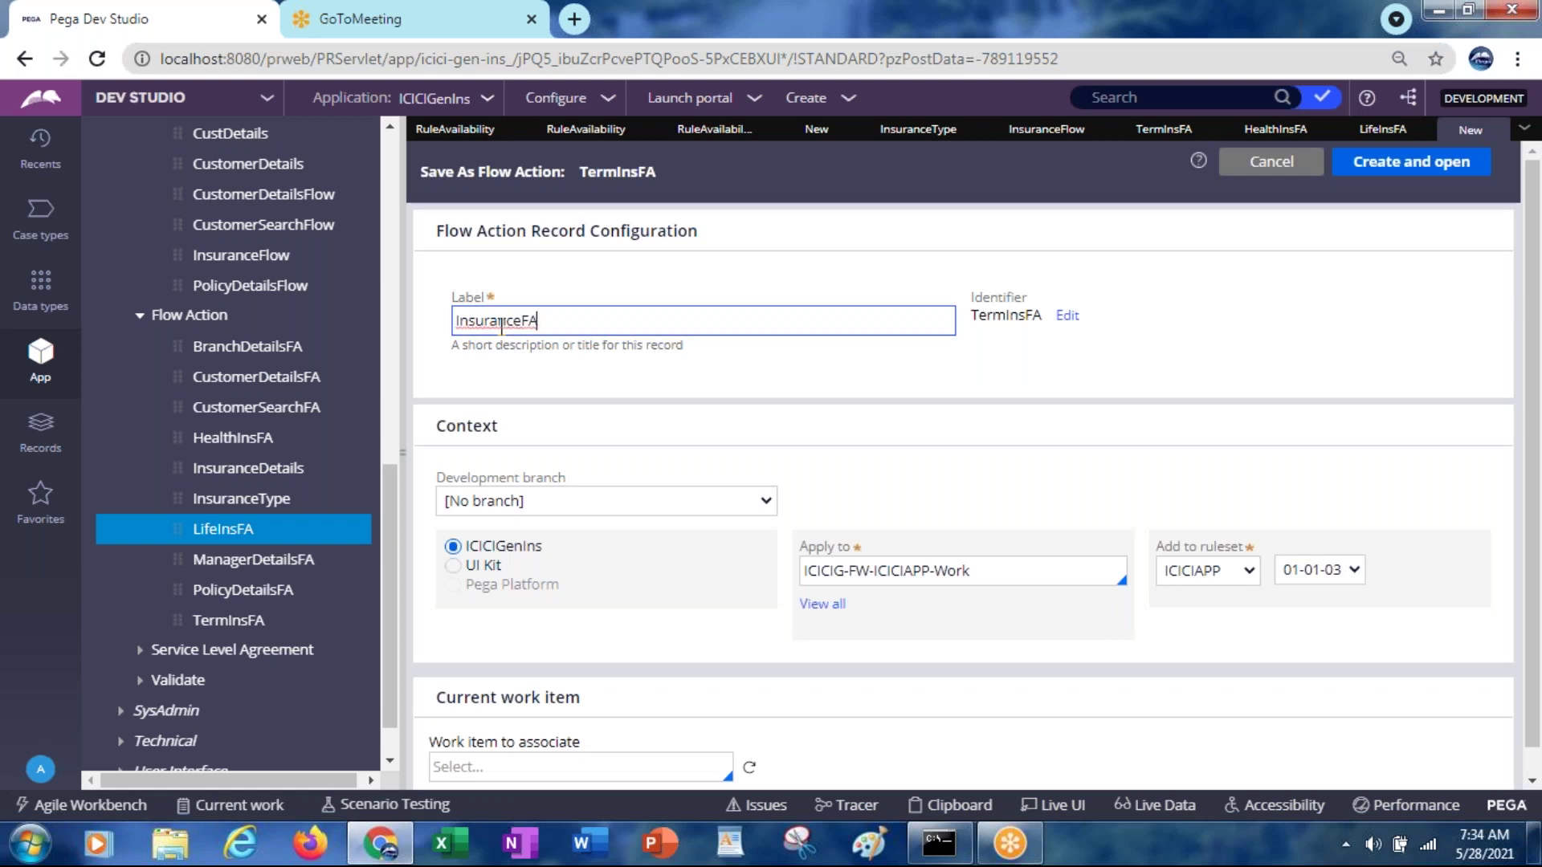
click(1316, 574)
click(1314, 620)
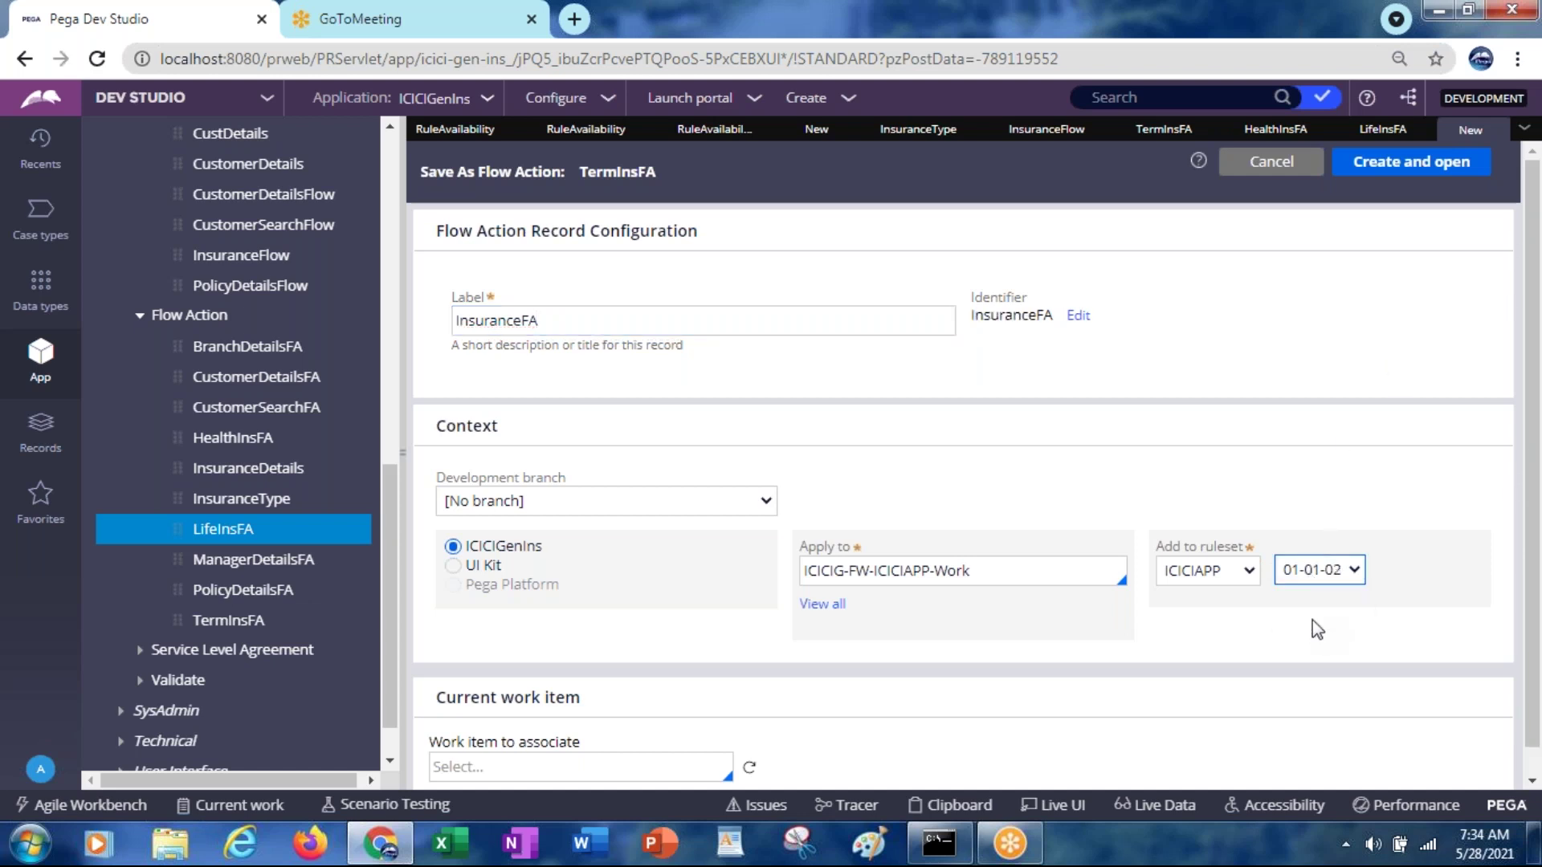
click(1390, 163)
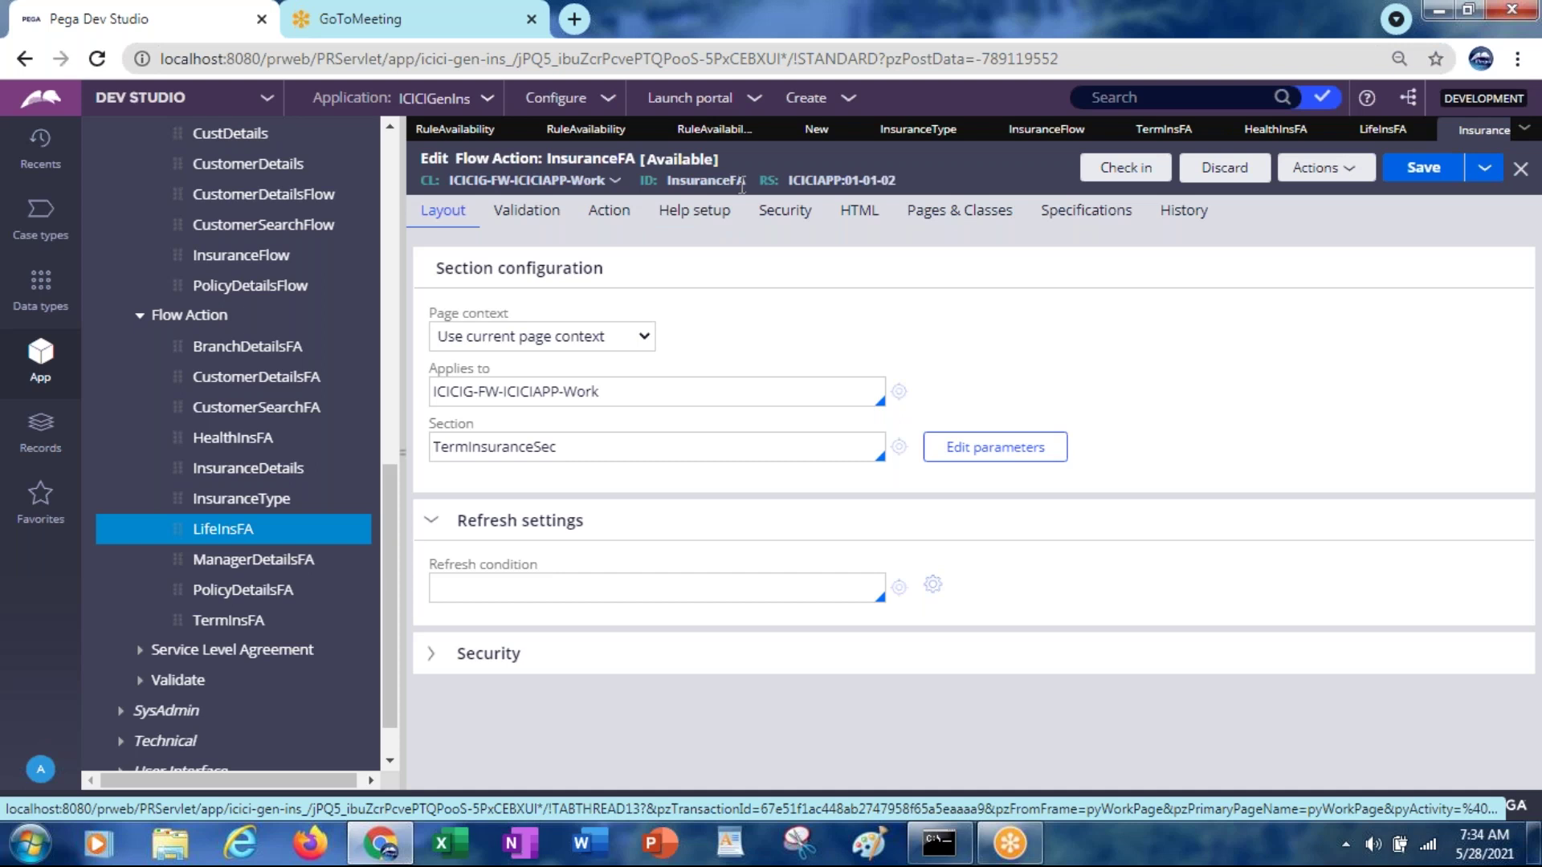
Open the section reference of the InsuranceFA flow action for editing
click(480, 446)
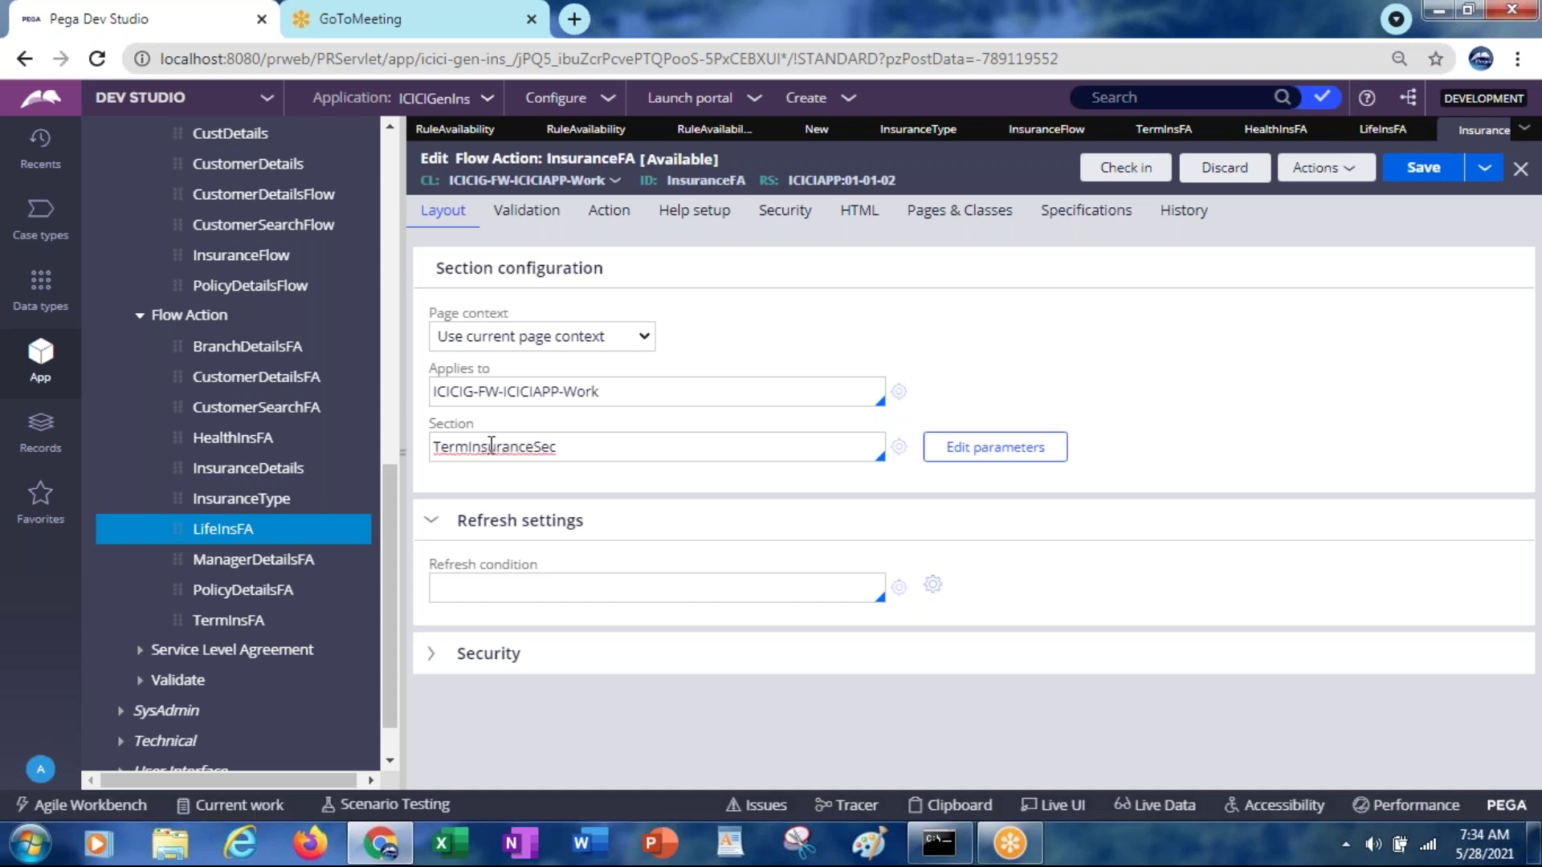
Save the InsuranceFA flow action and begin specializing it by circumstance, using Property and Date as the circumstance type
click(1411, 179)
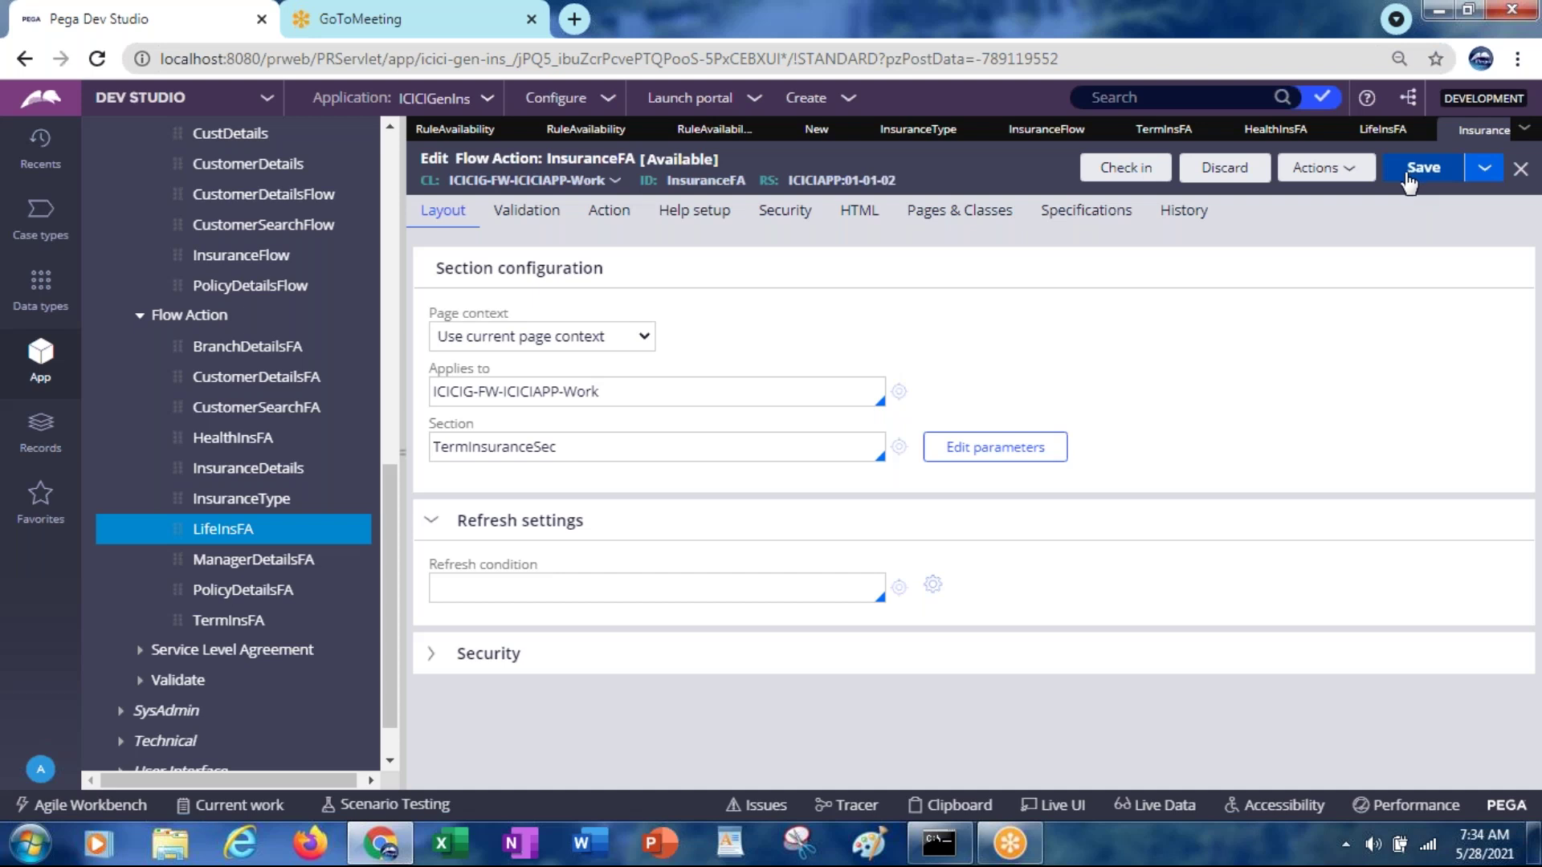
click(1486, 174)
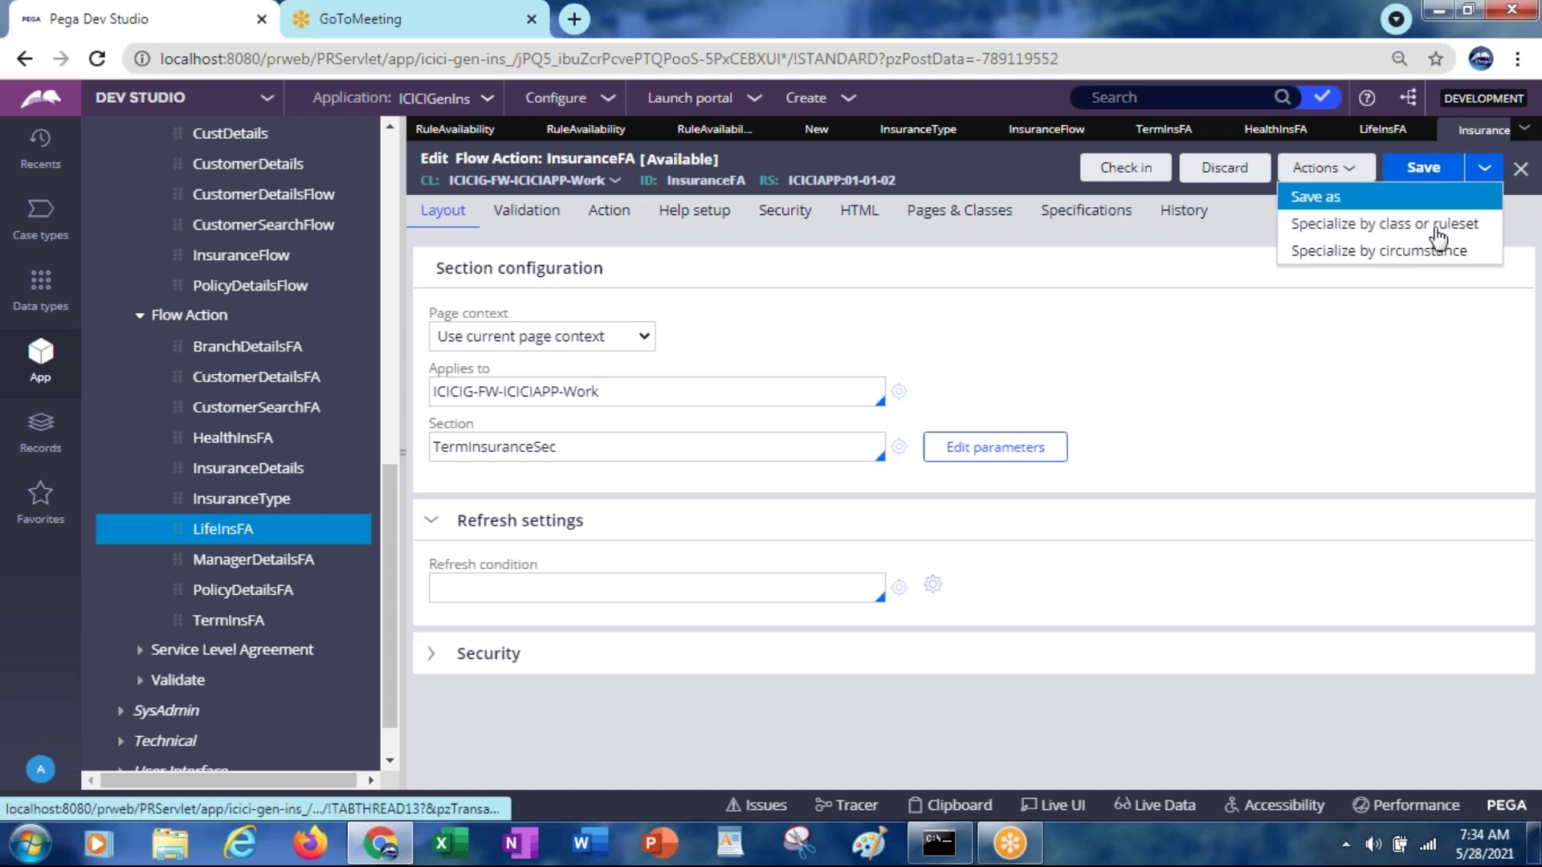
click(1372, 254)
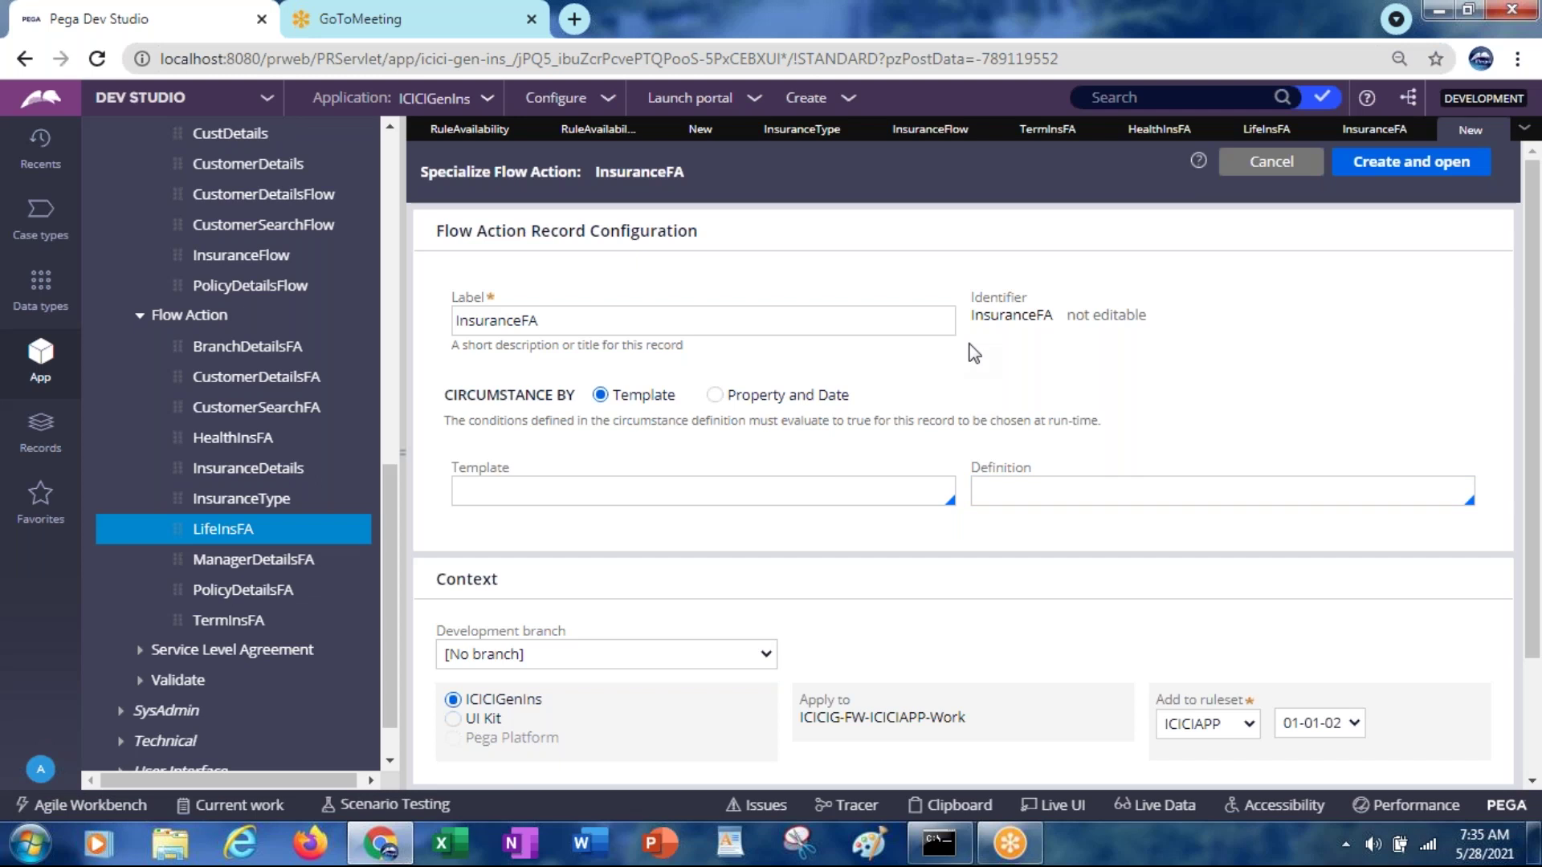
click(504, 320)
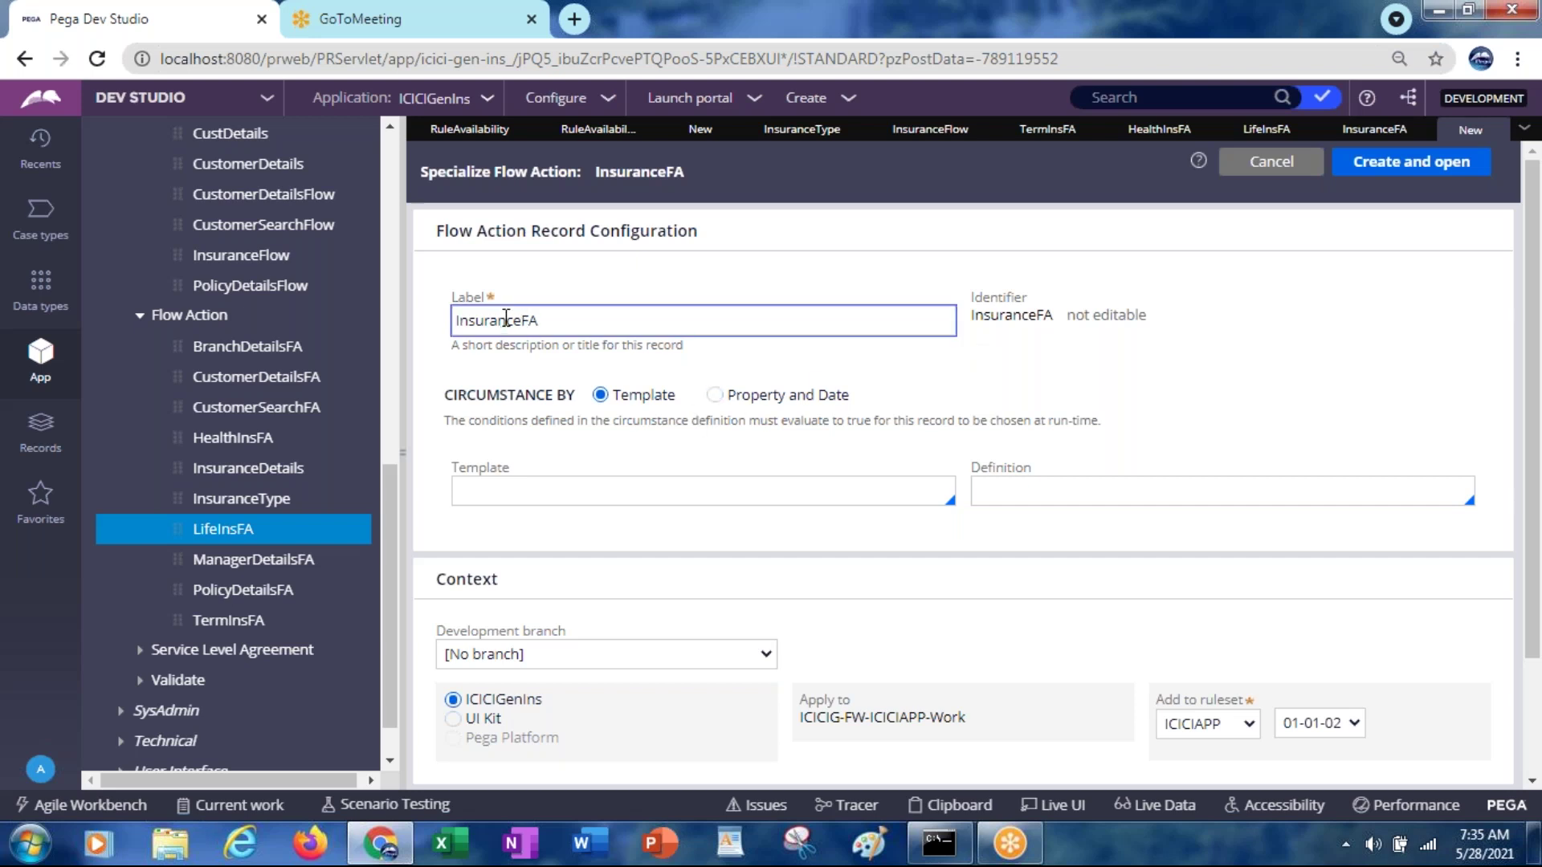
click(1021, 230)
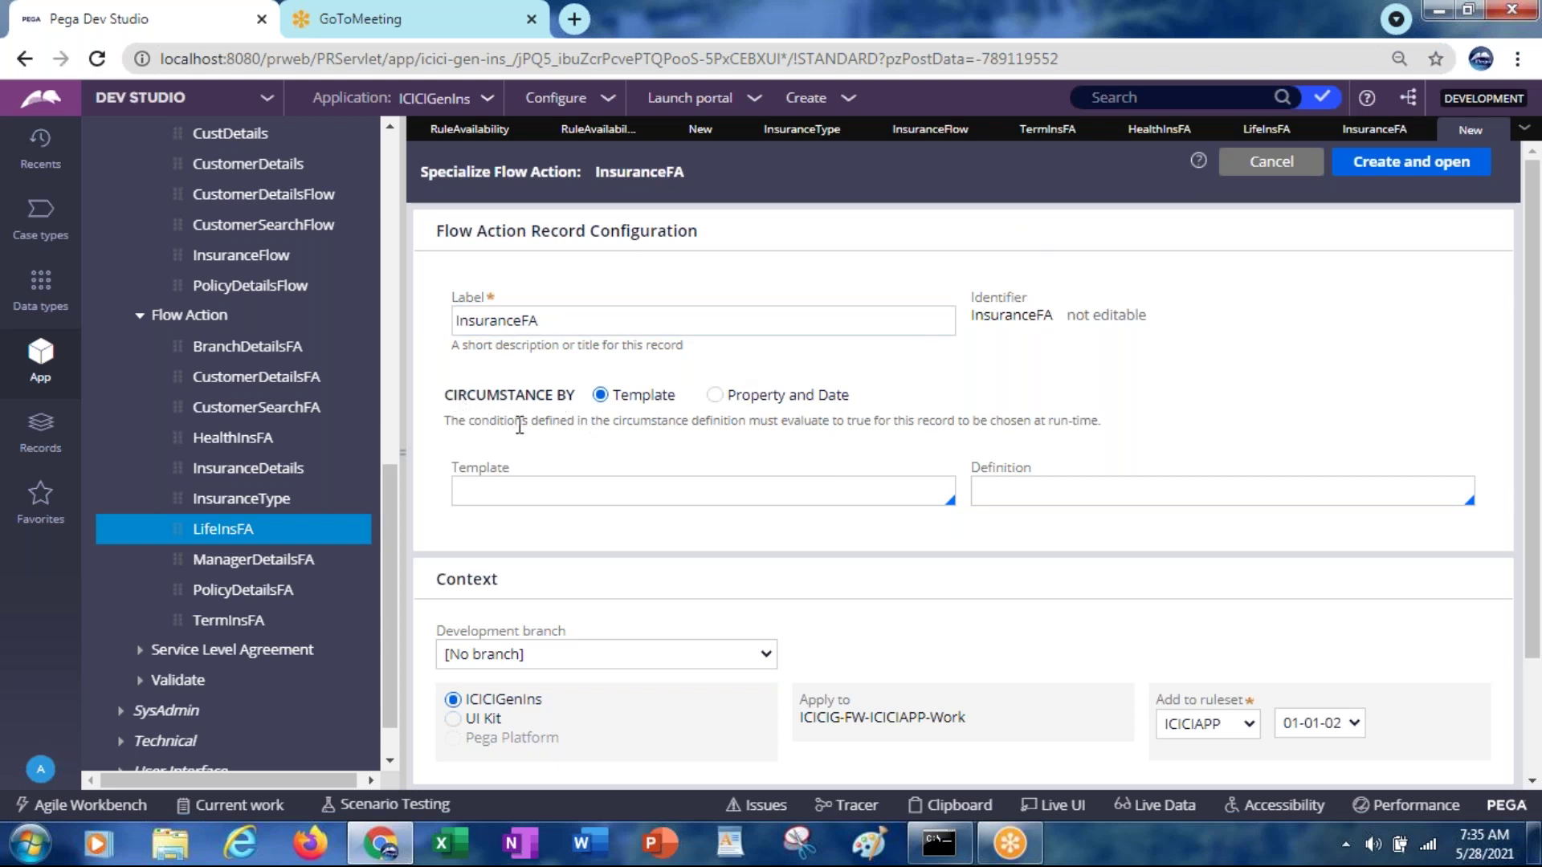
click(568, 476)
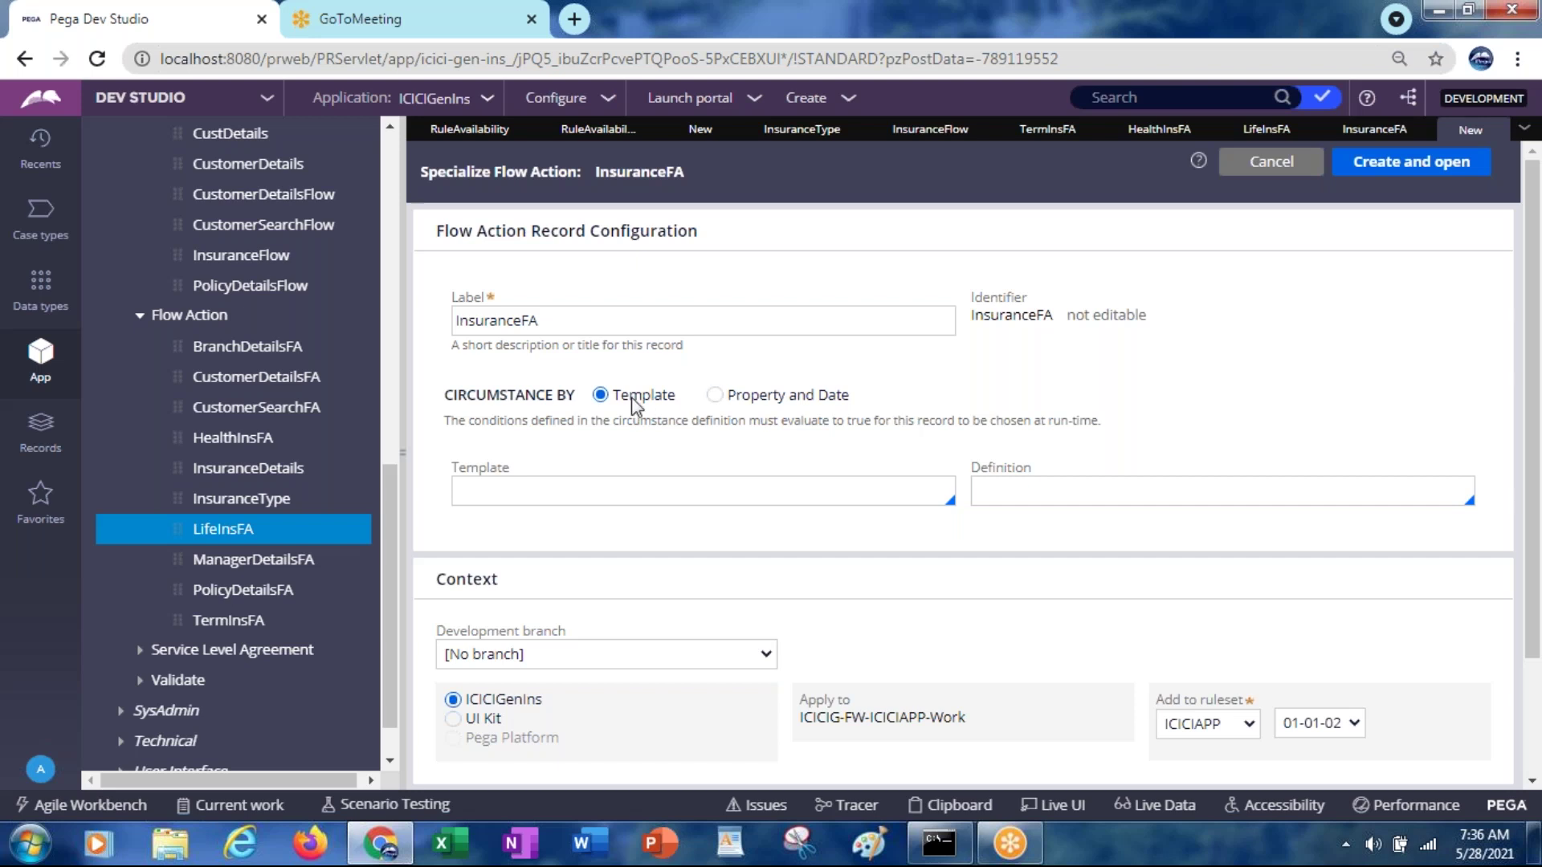
click(714, 395)
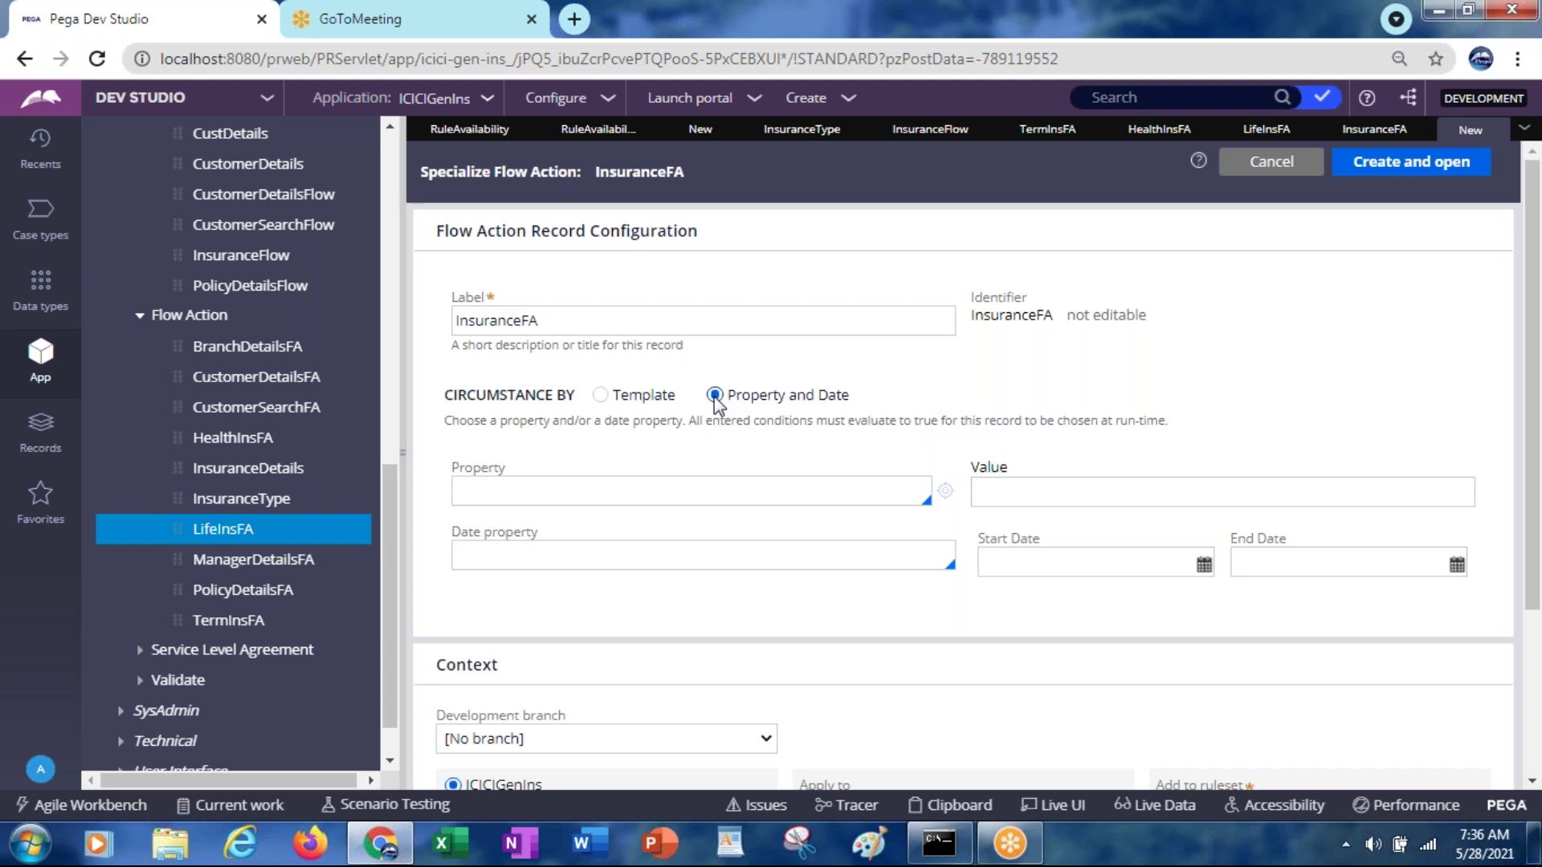
click(510, 490)
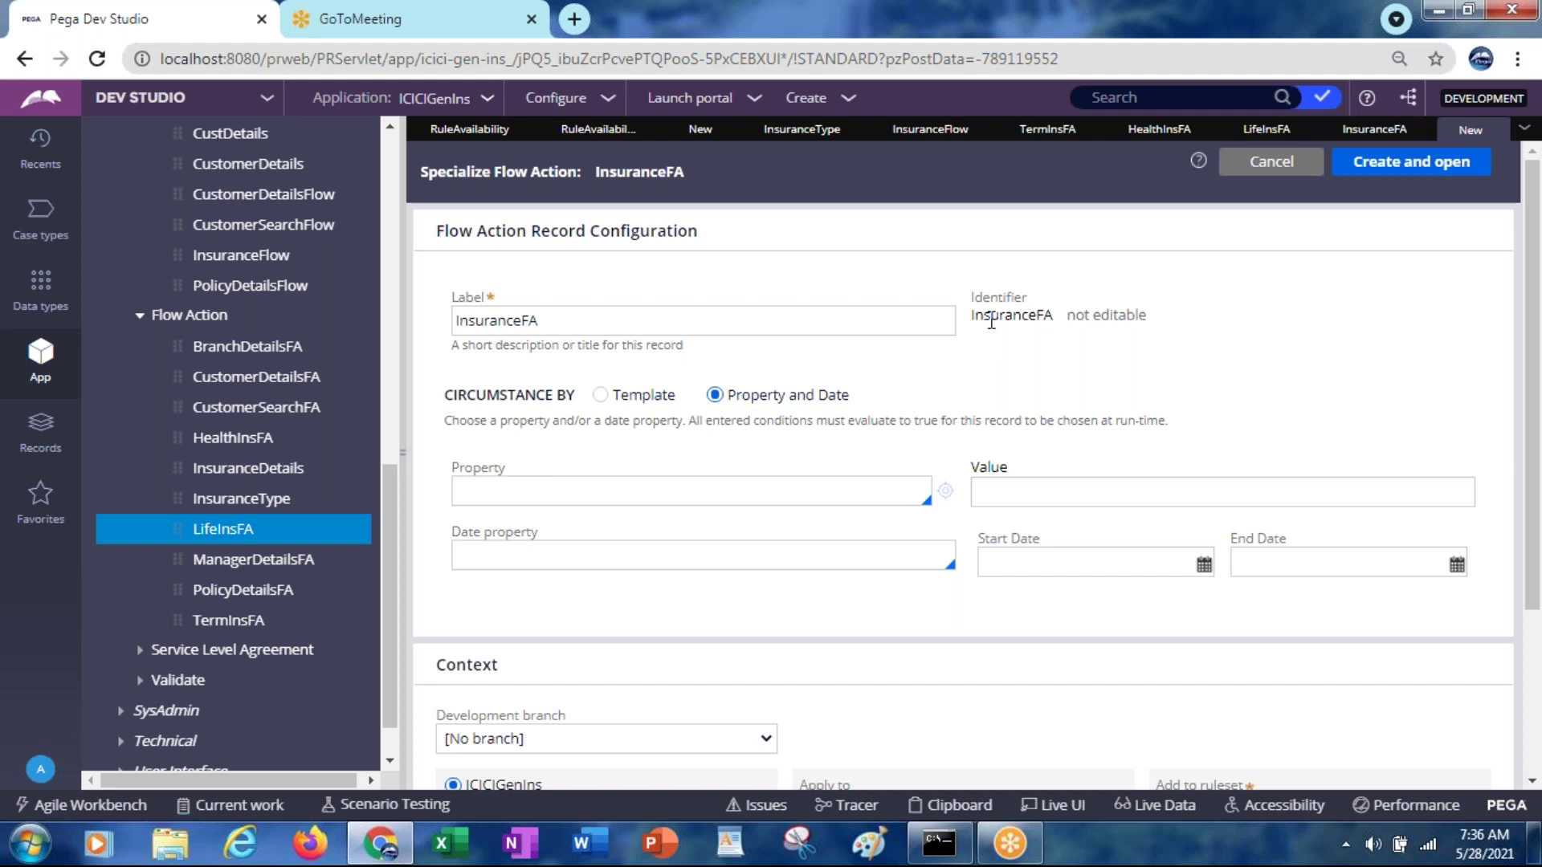
Copy the .InsuranceType property from the InsuranceType decision tree into the circumstance's Property field
click(804, 130)
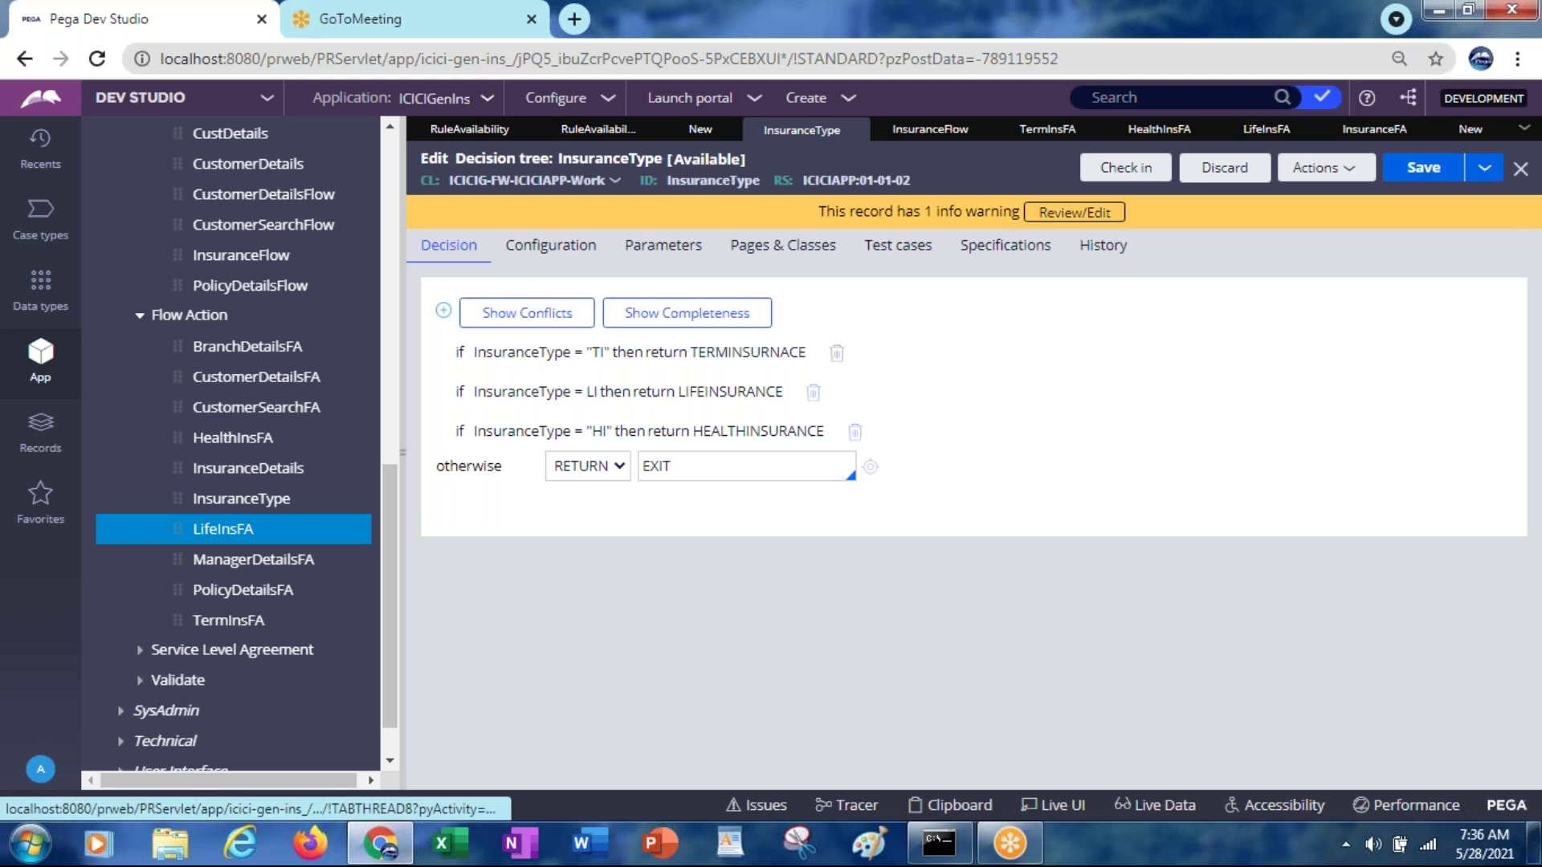
click(538, 354)
click(544, 353)
key(ctrl+c)
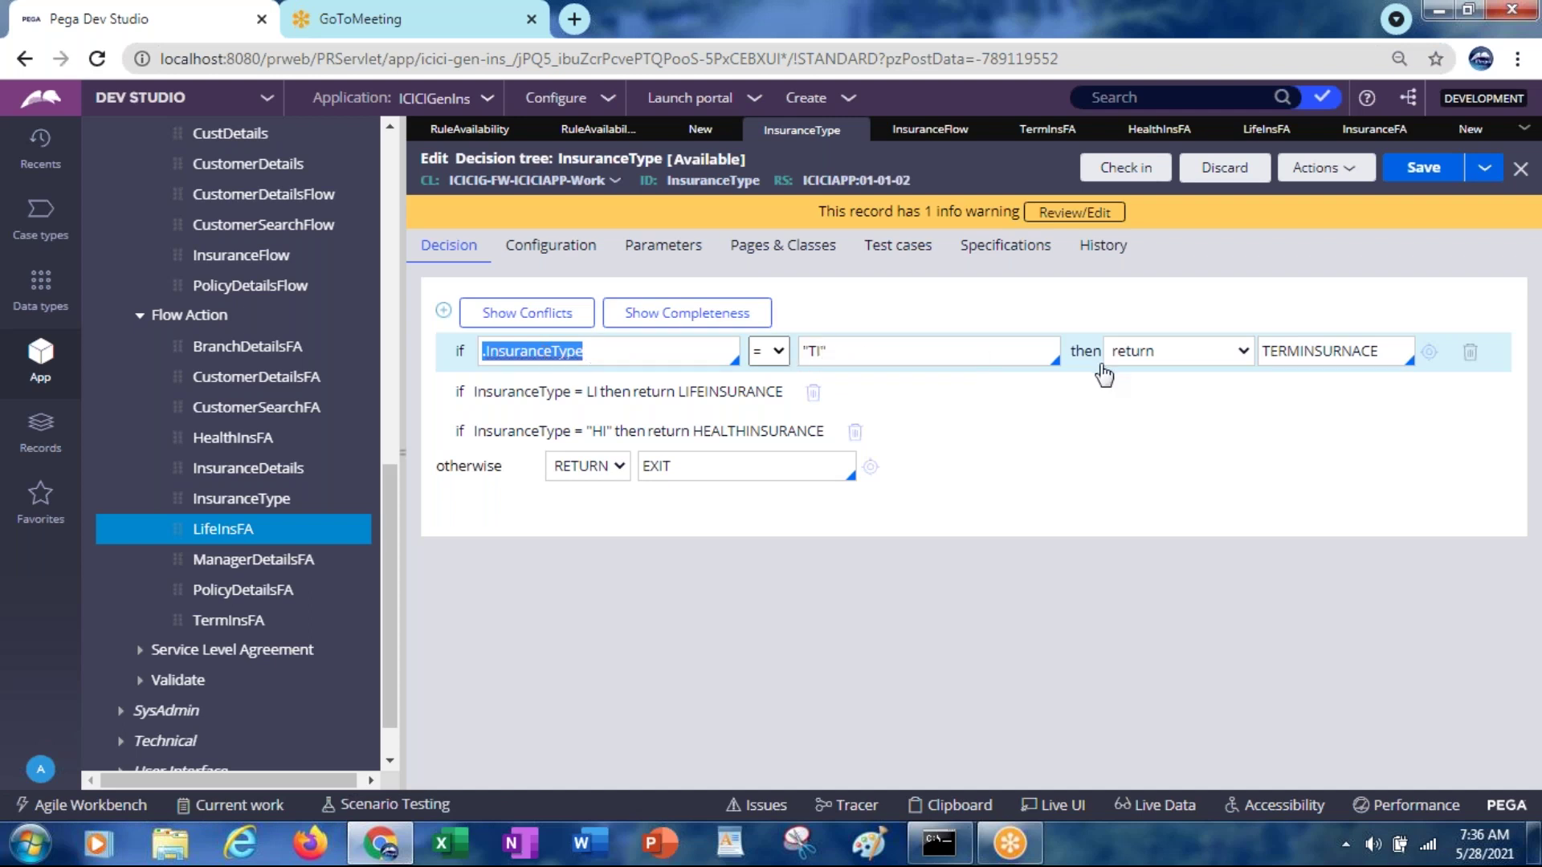
click(1455, 127)
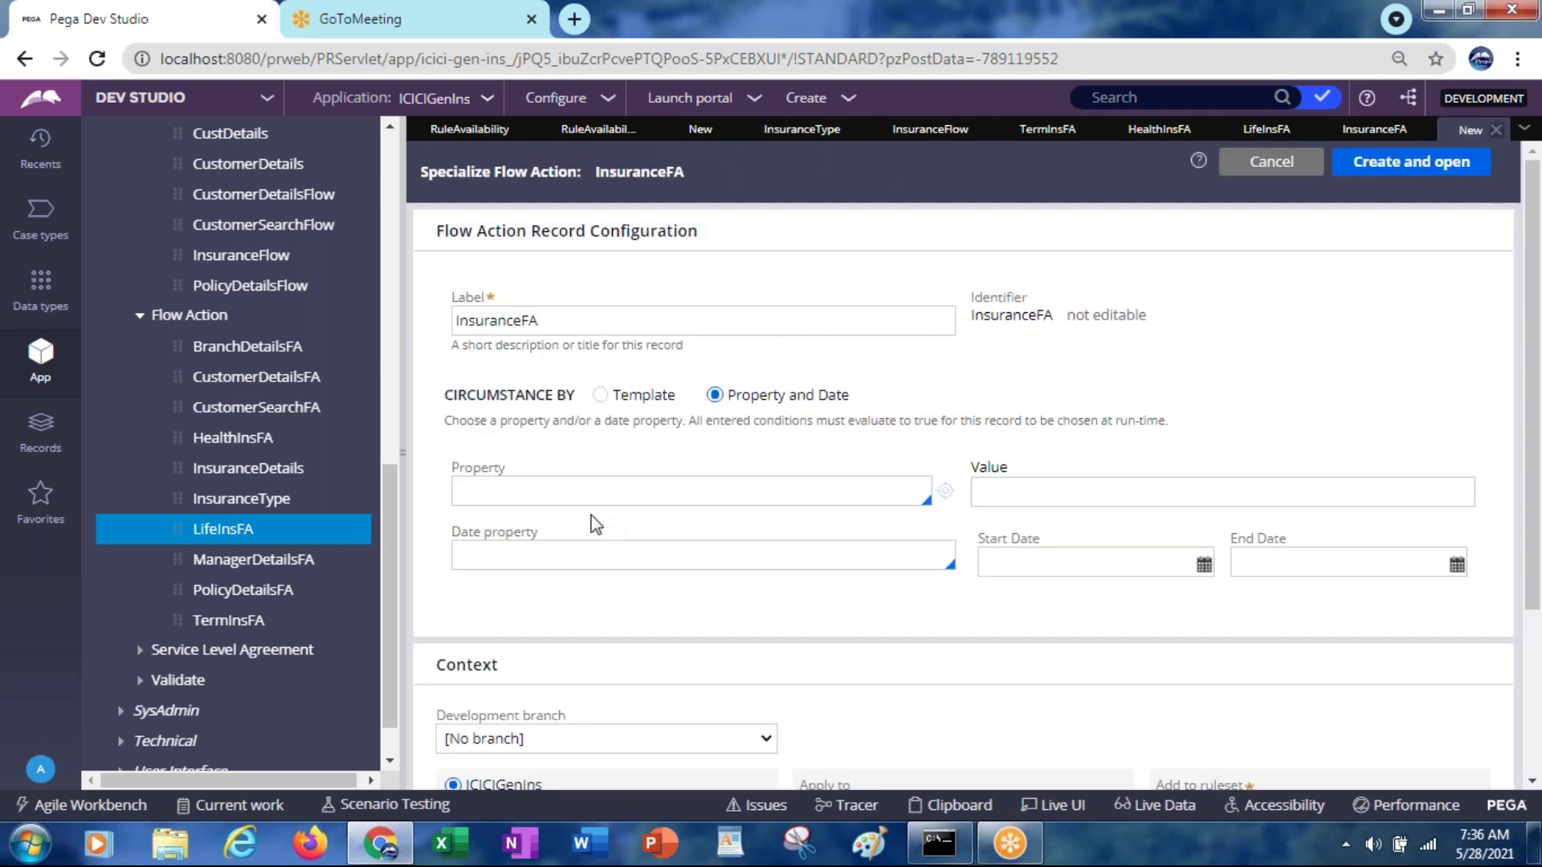
click(573, 490)
key(ctrl+v)
Set the circumstance value to "TI", then create, open and save the circumstanced InsuranceFA flow action
click(1046, 491)
text("TI)
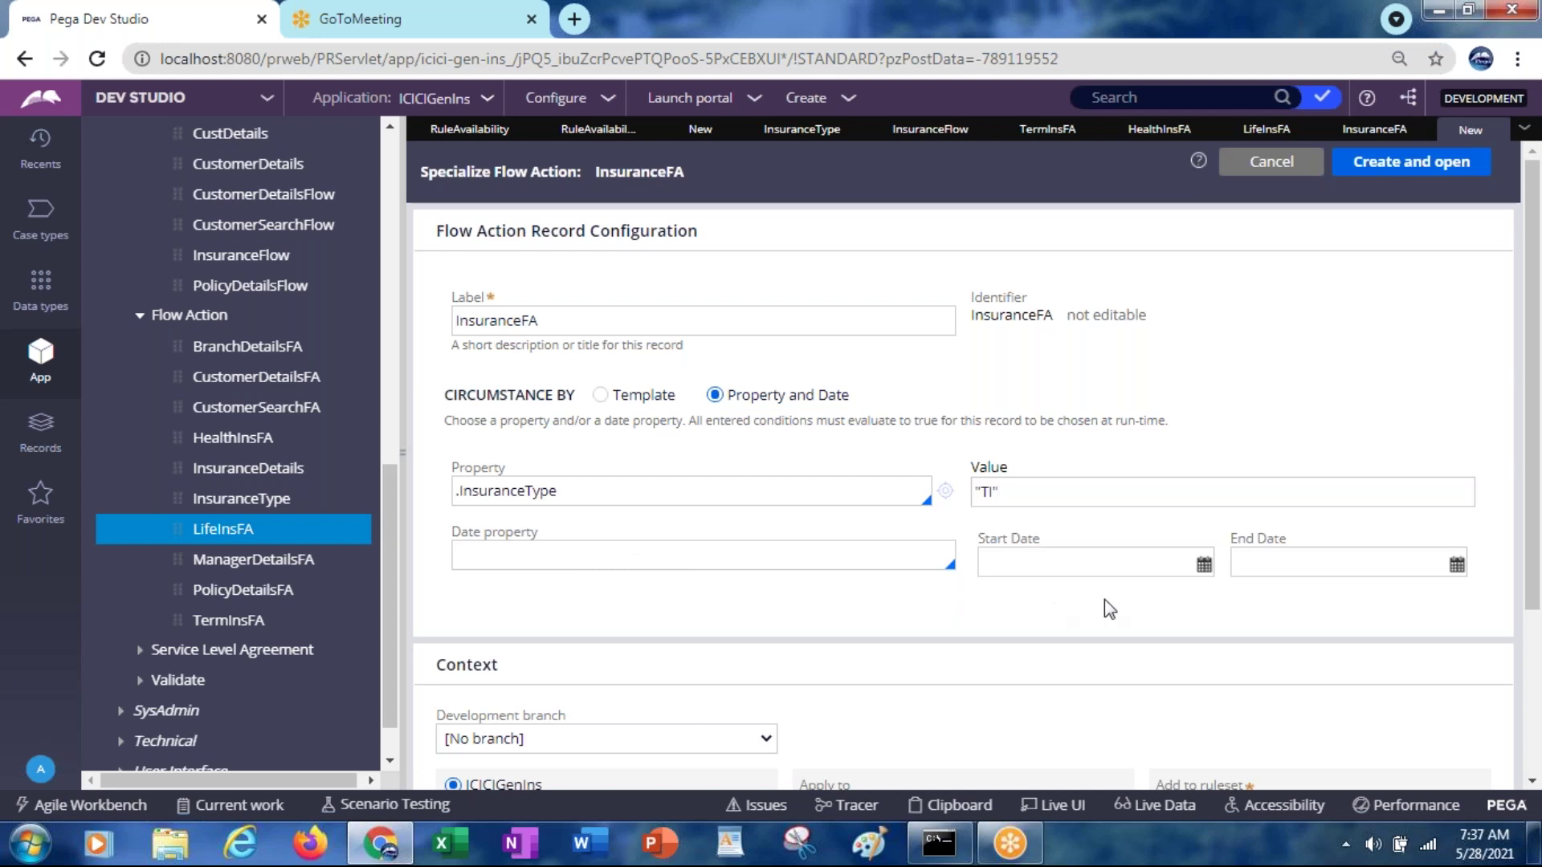
click(1042, 558)
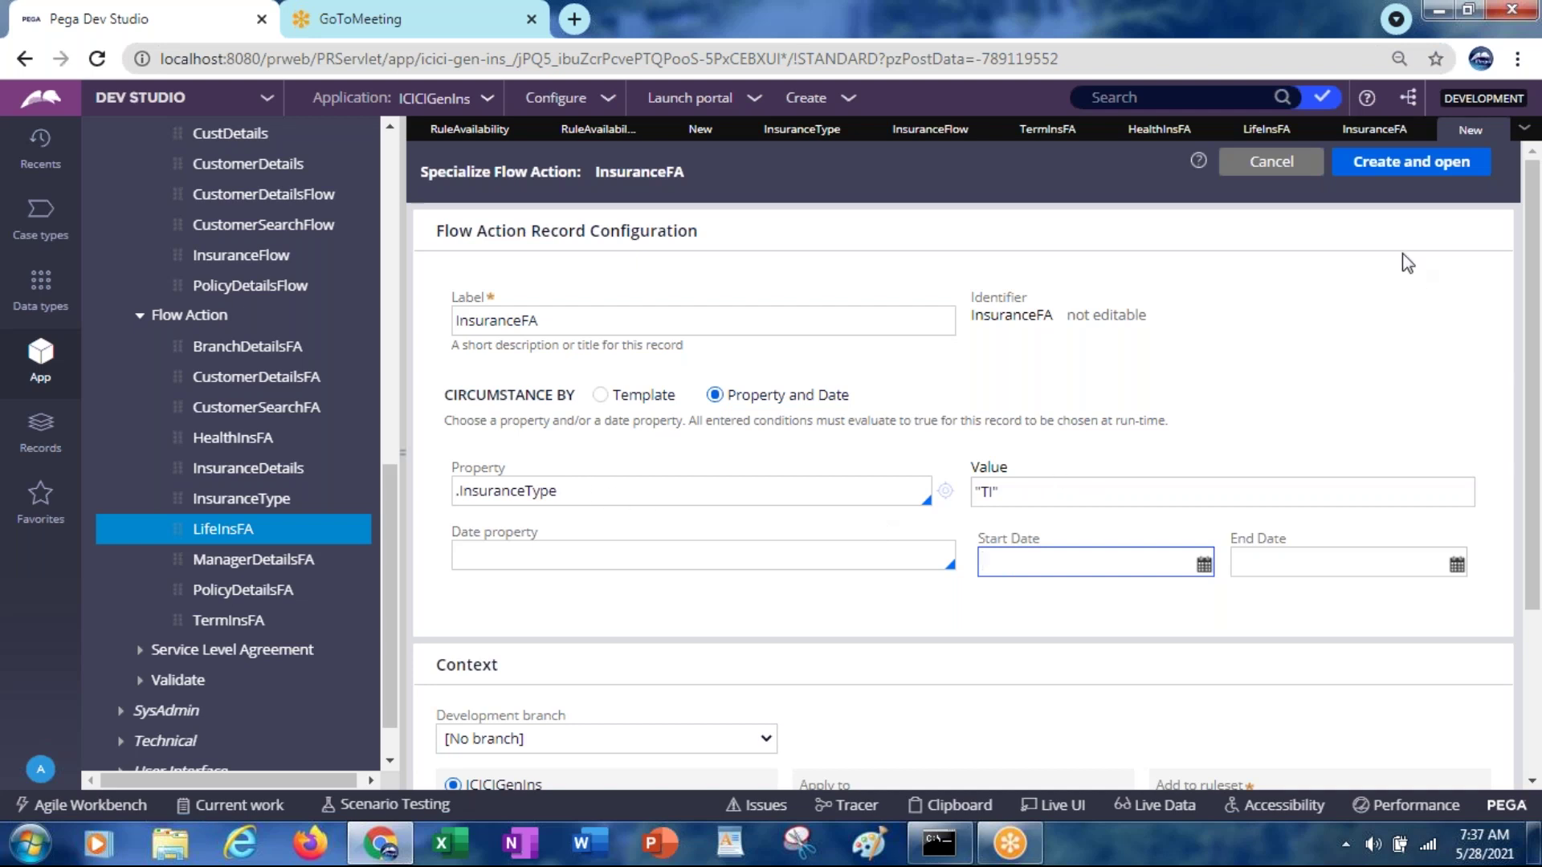
click(1370, 163)
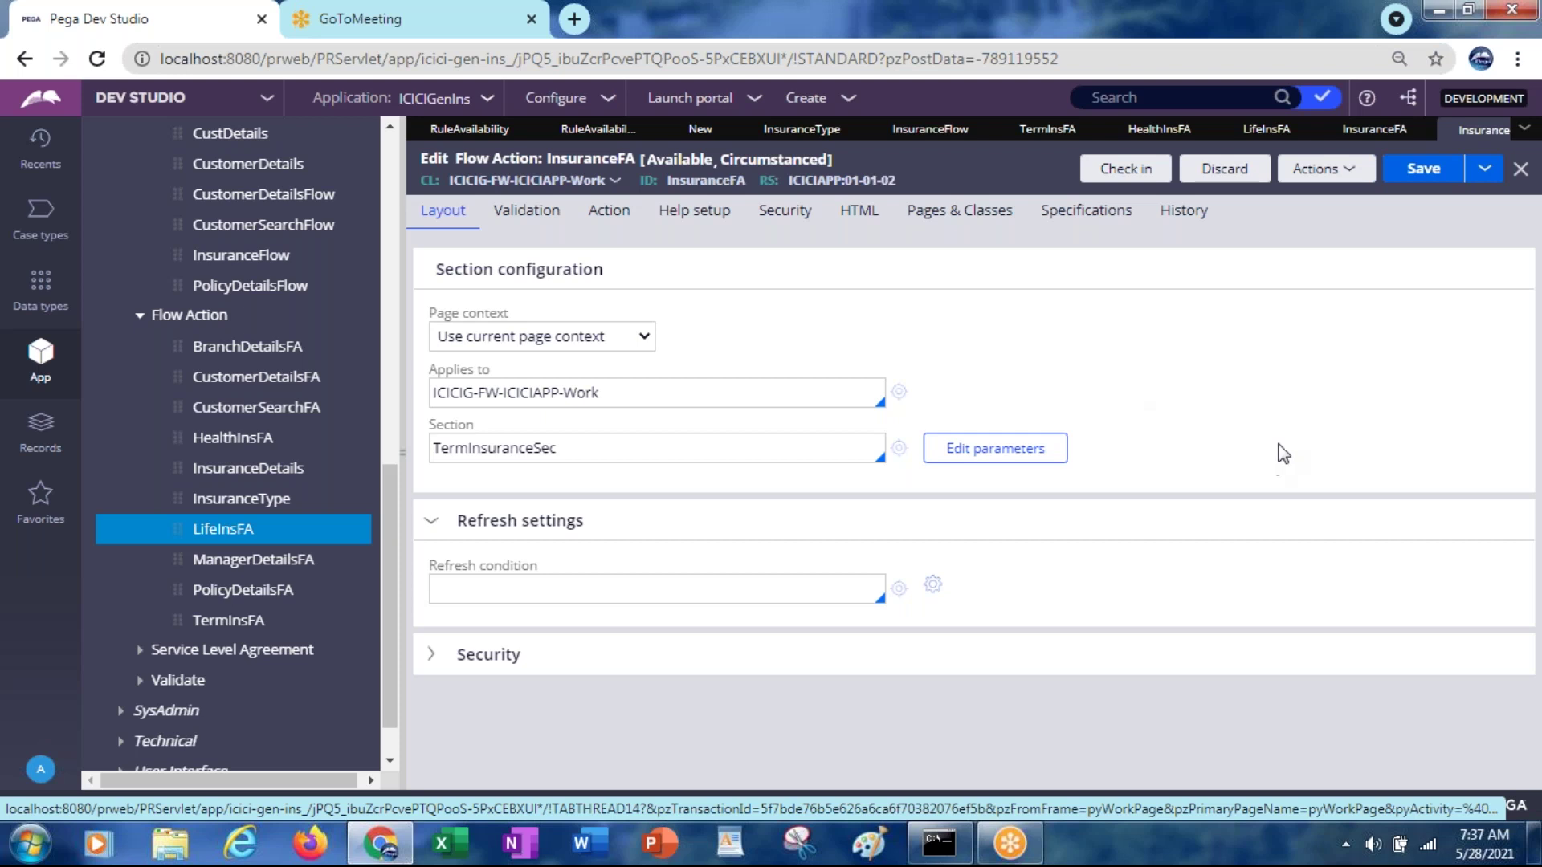
click(1409, 184)
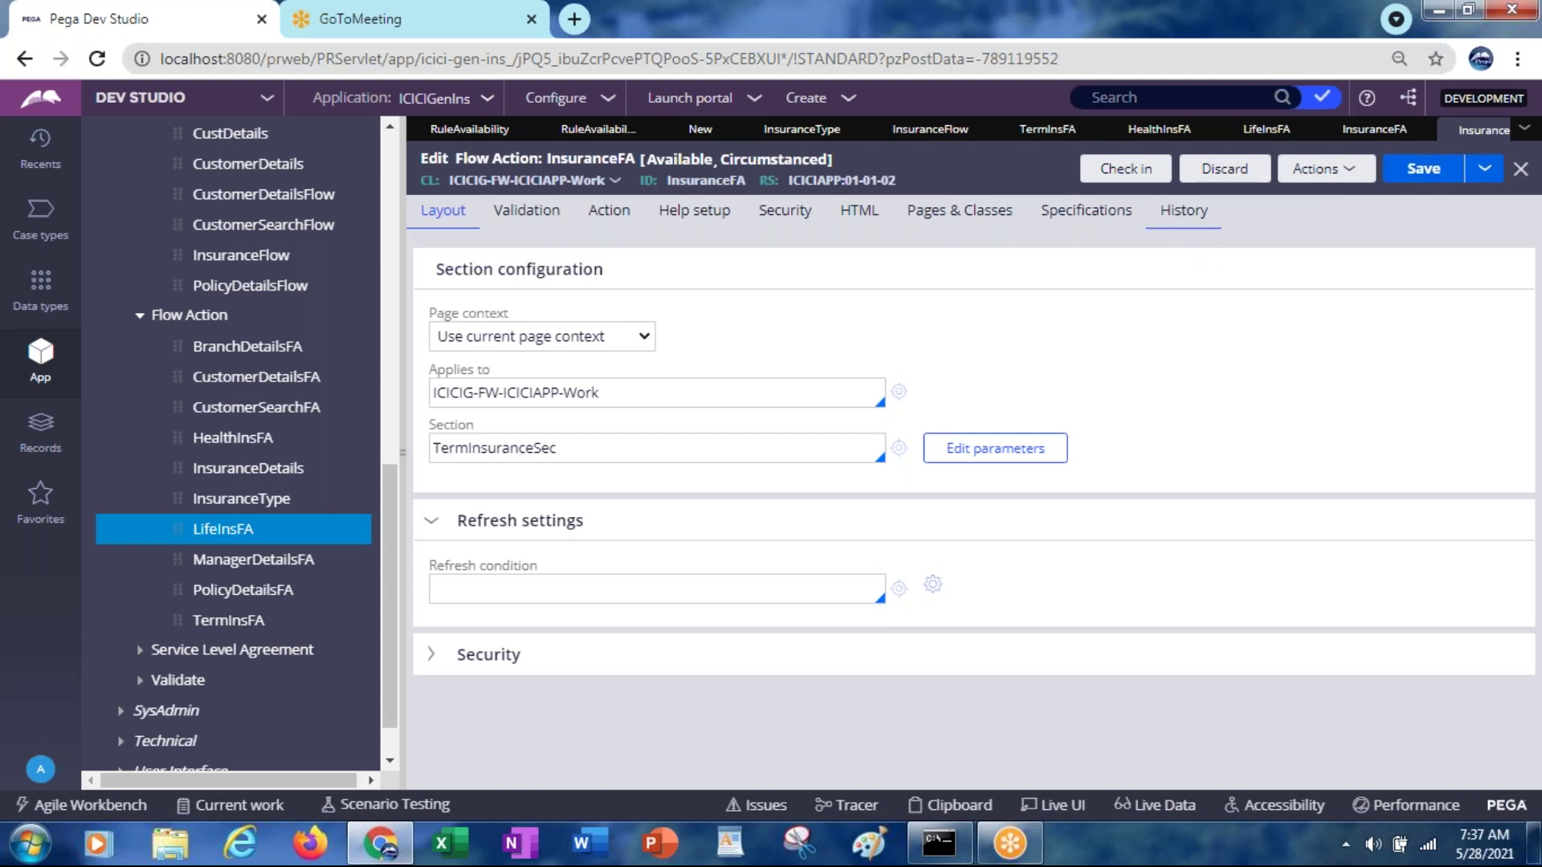
Try to specialize the circumstanced InsuranceFA flow action by circumstance again
click(1484, 171)
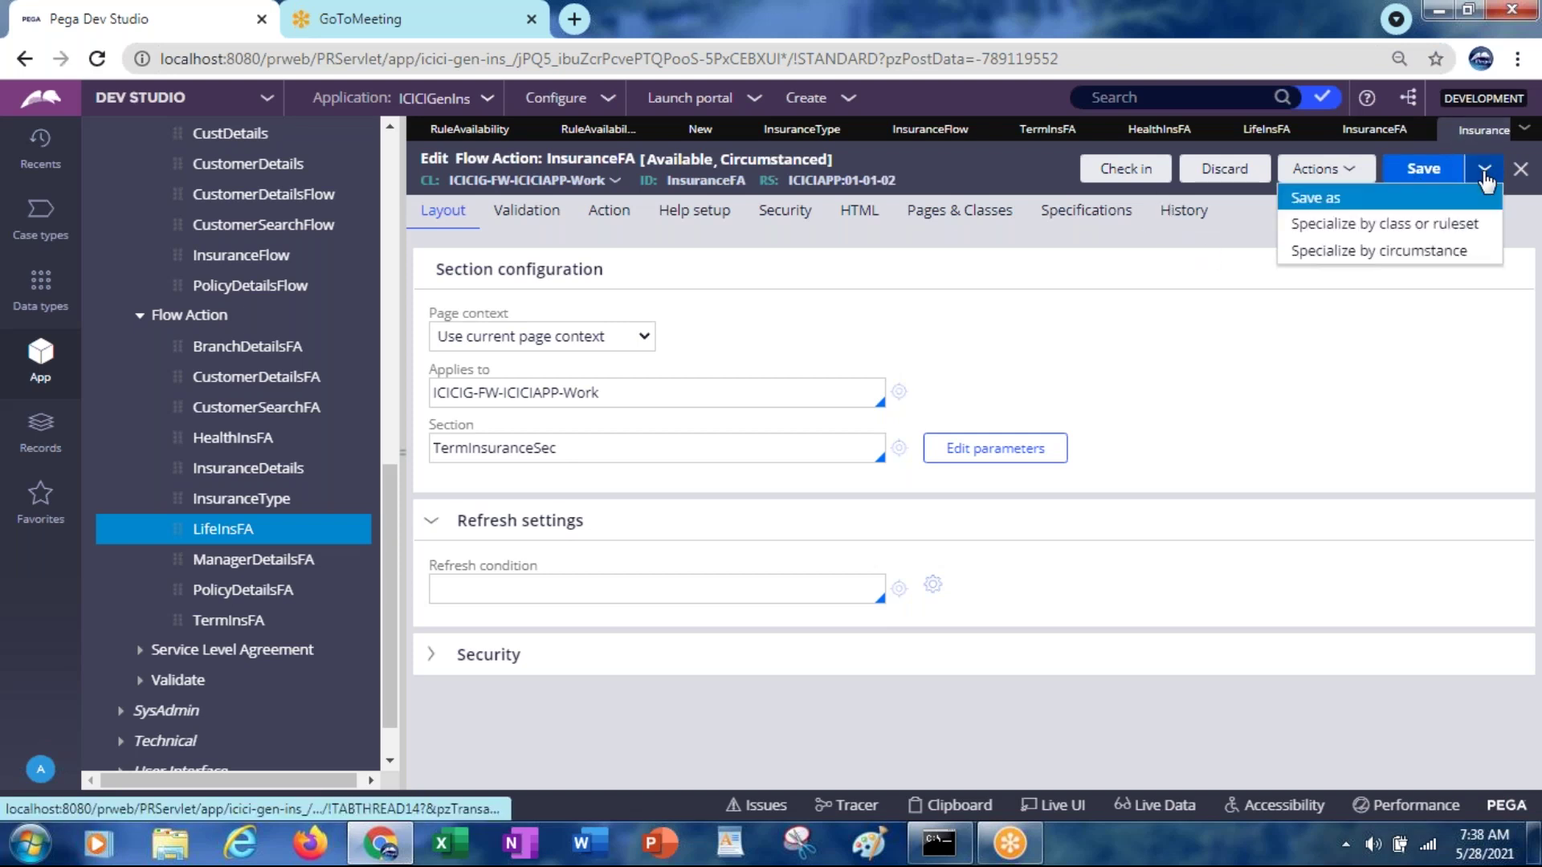
click(1317, 250)
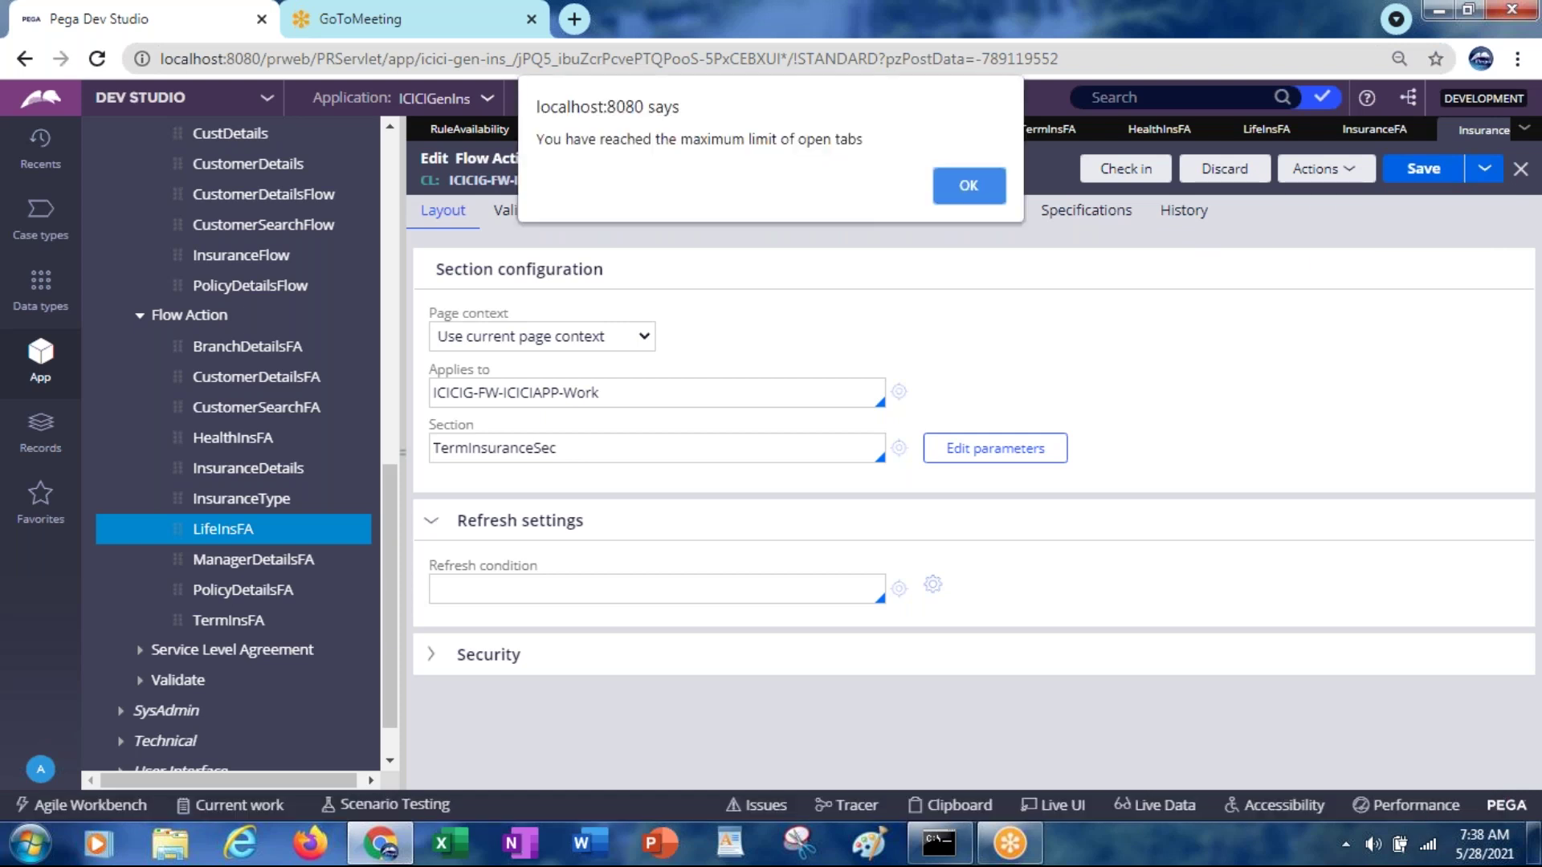
click(969, 183)
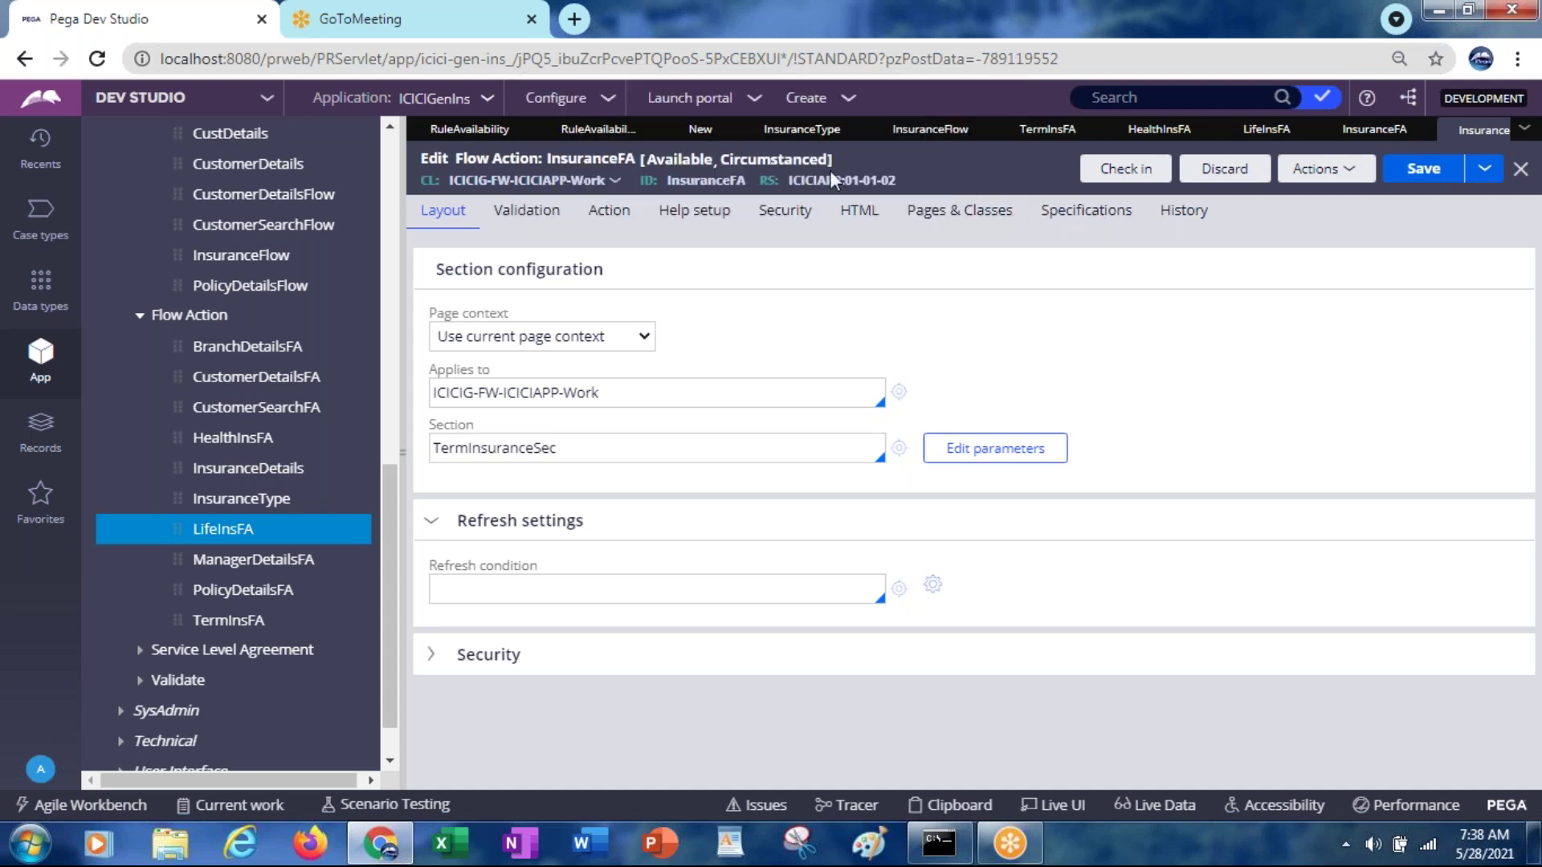
Close the pending Dev Studio portal copy, the RuleAvailability records and the City property, discarding unsaved changes
click(700, 136)
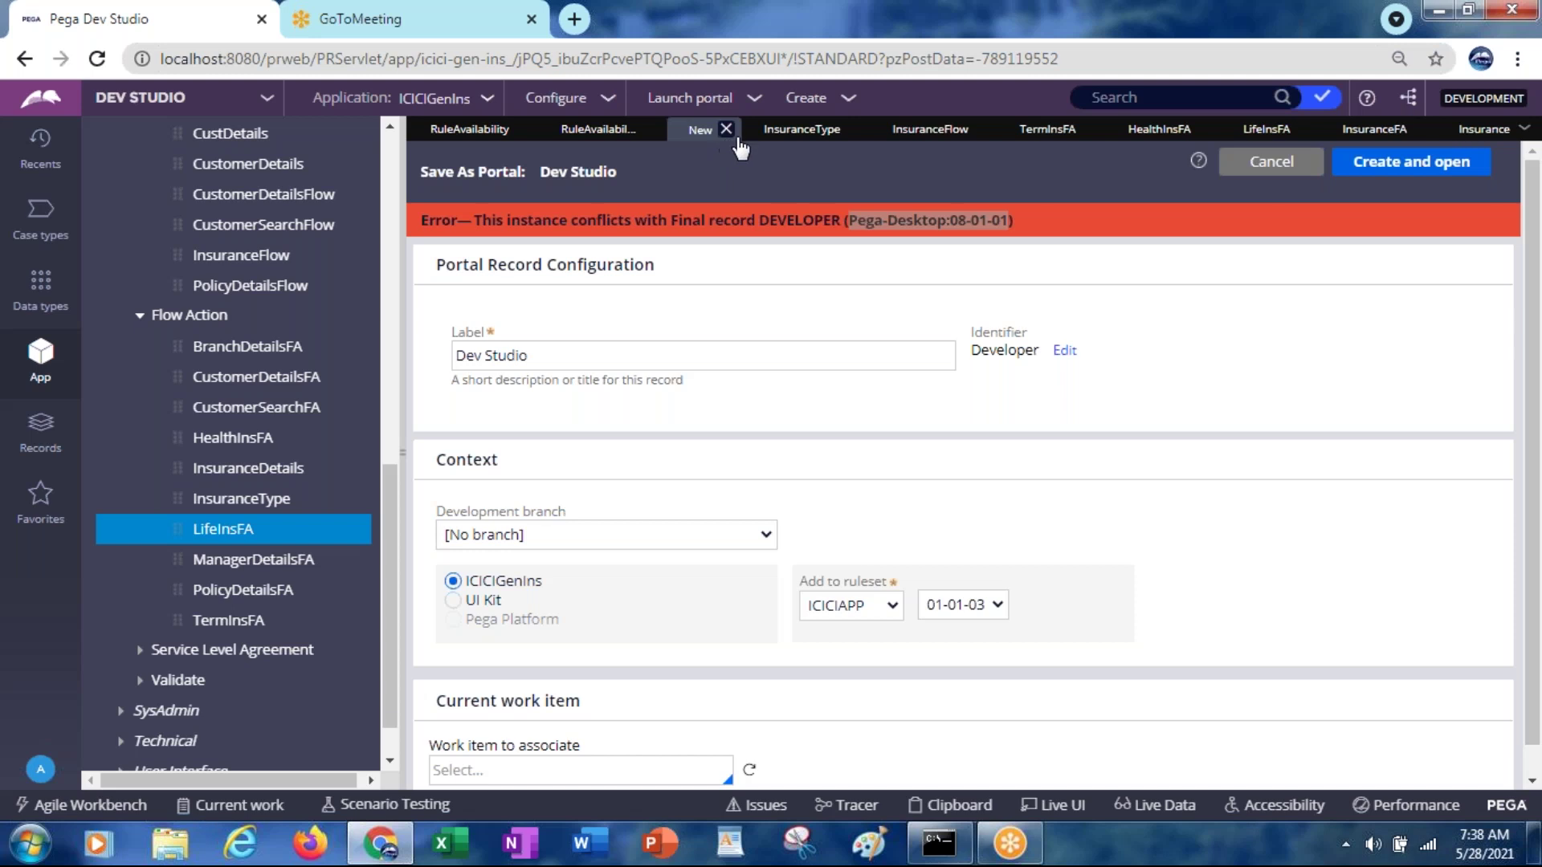
click(727, 130)
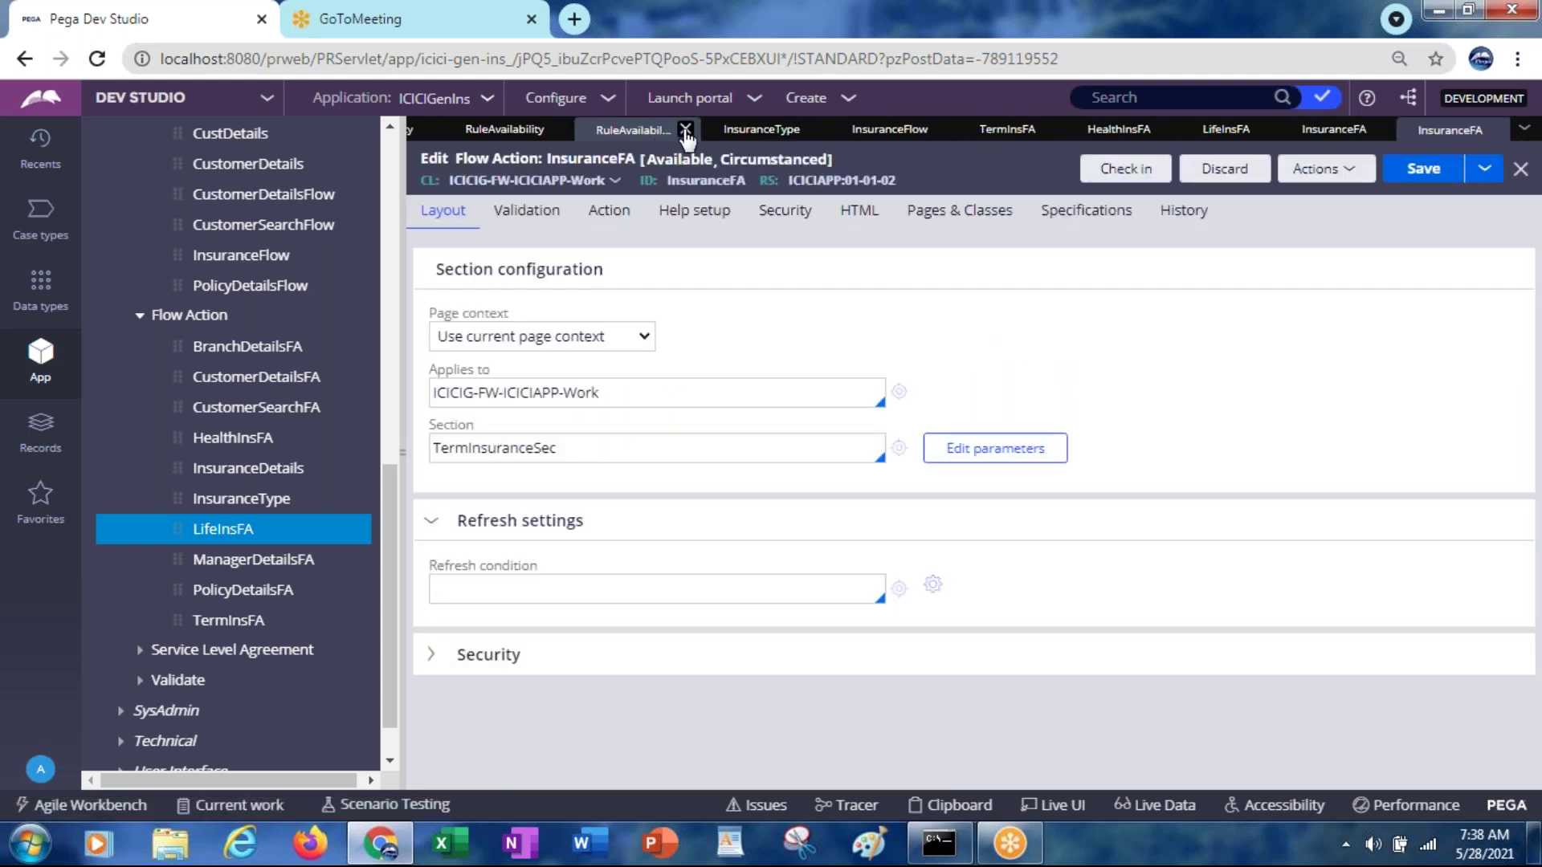
click(685, 130)
click(644, 130)
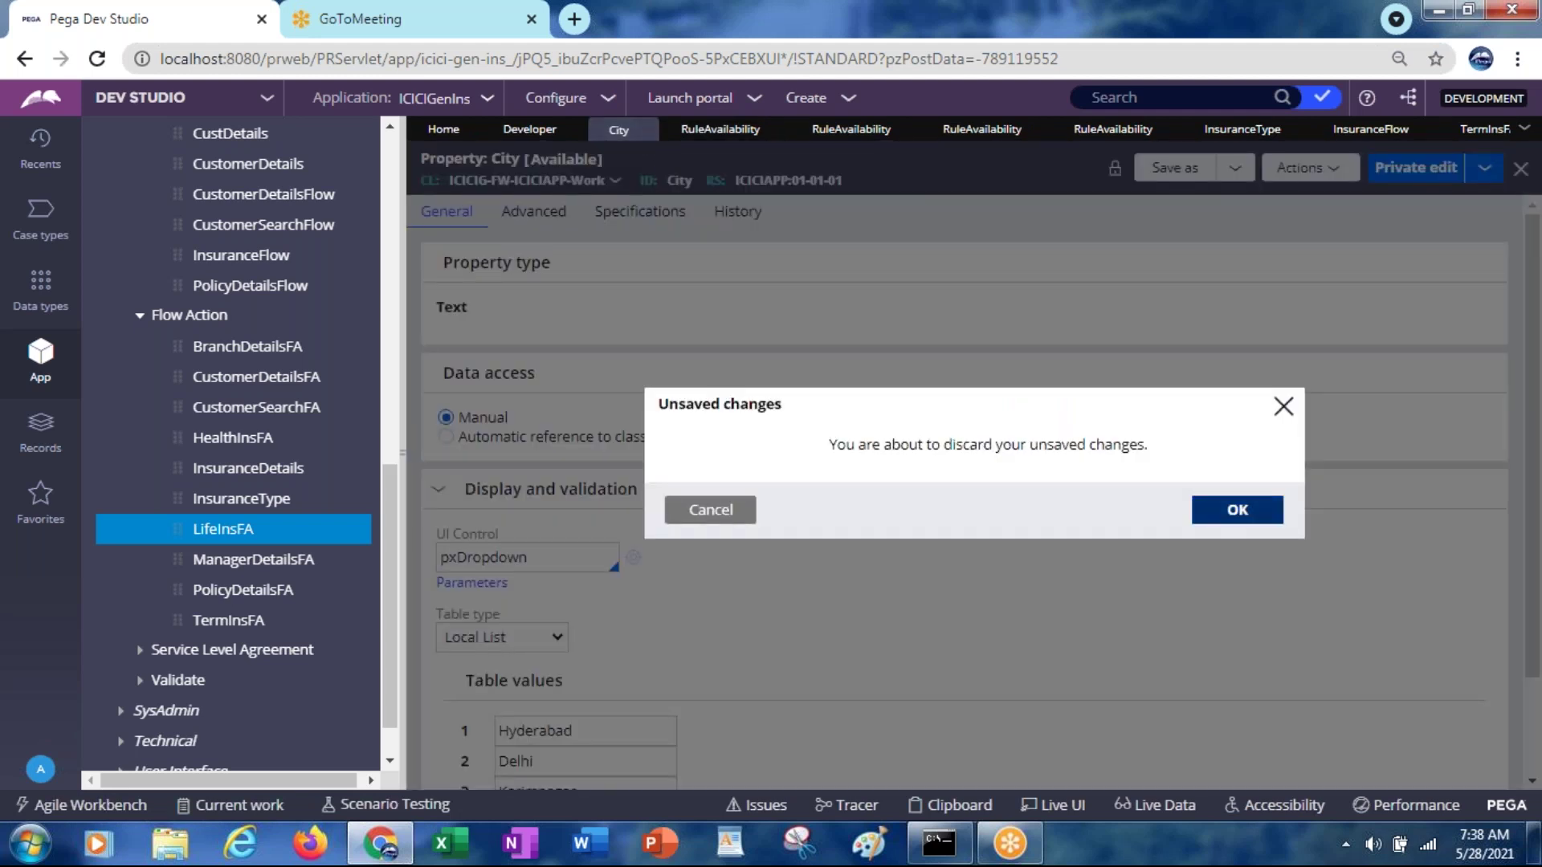
click(1236, 511)
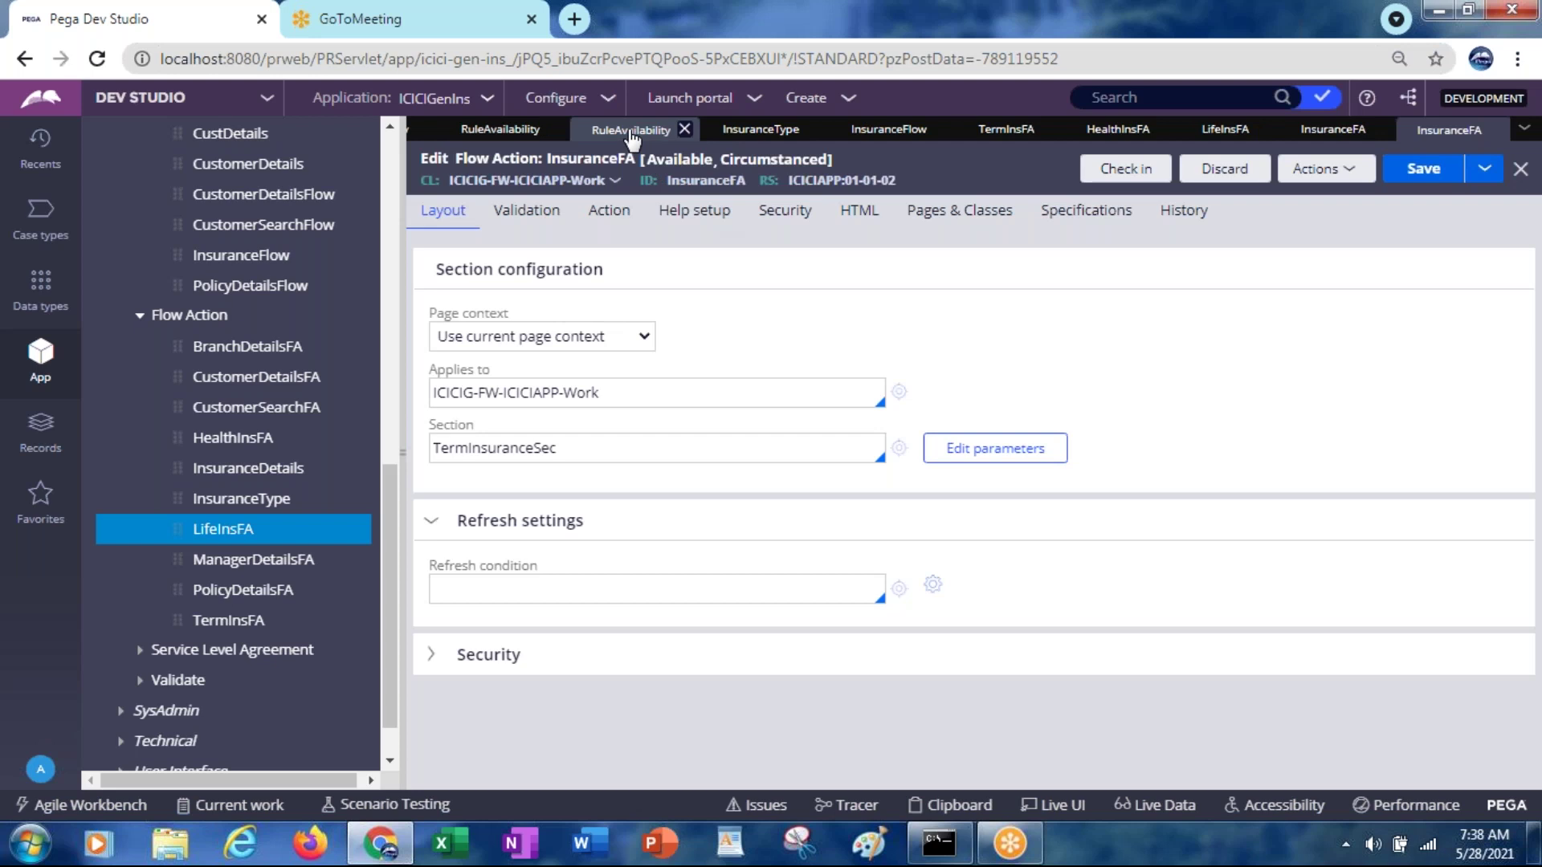
click(633, 132)
click(685, 129)
click(684, 130)
click(634, 138)
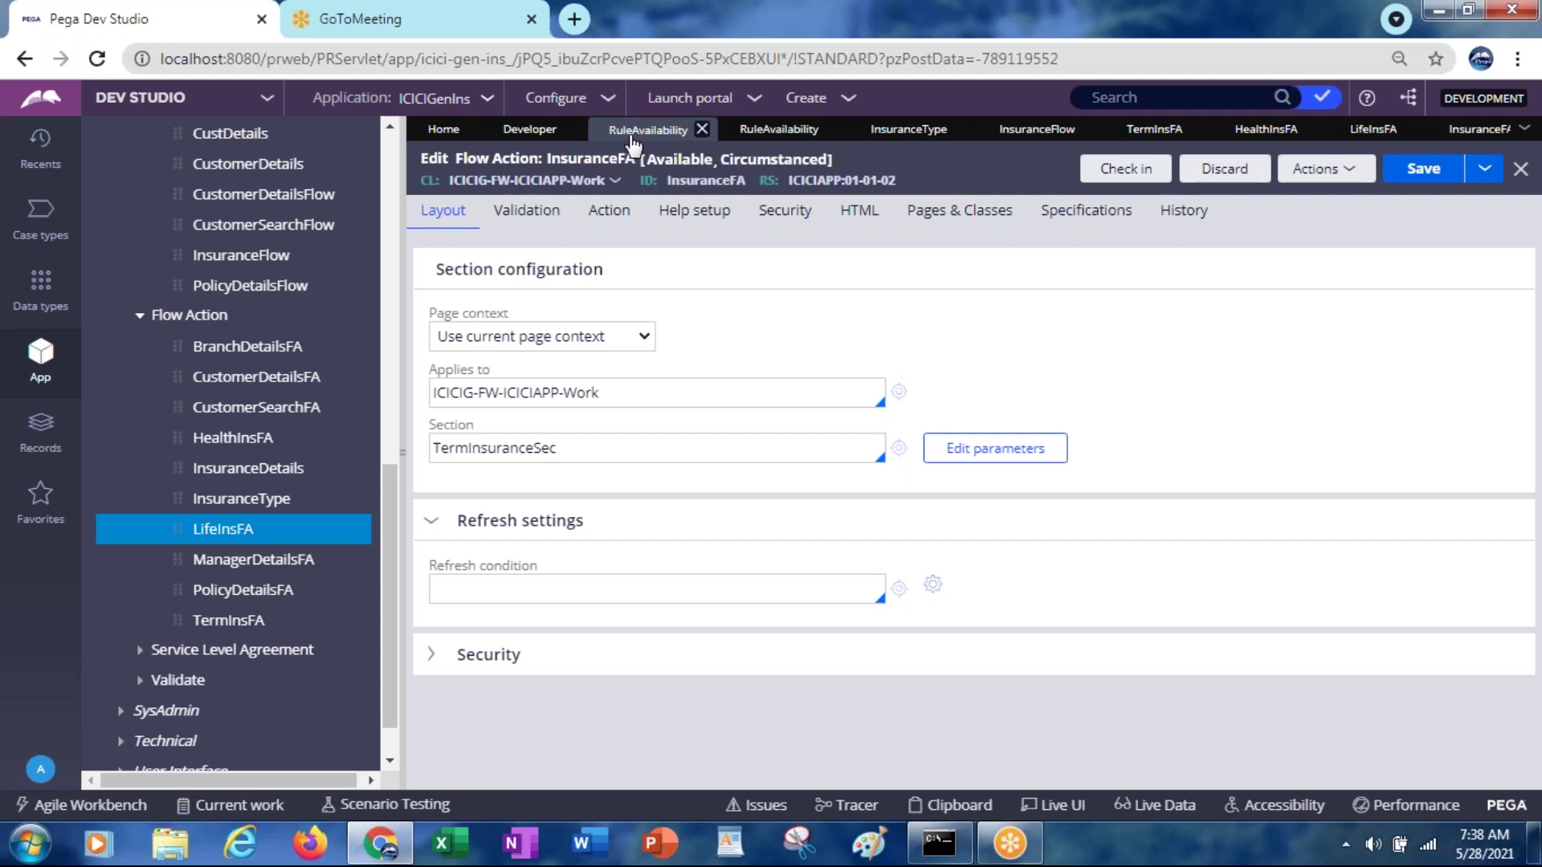
click(700, 131)
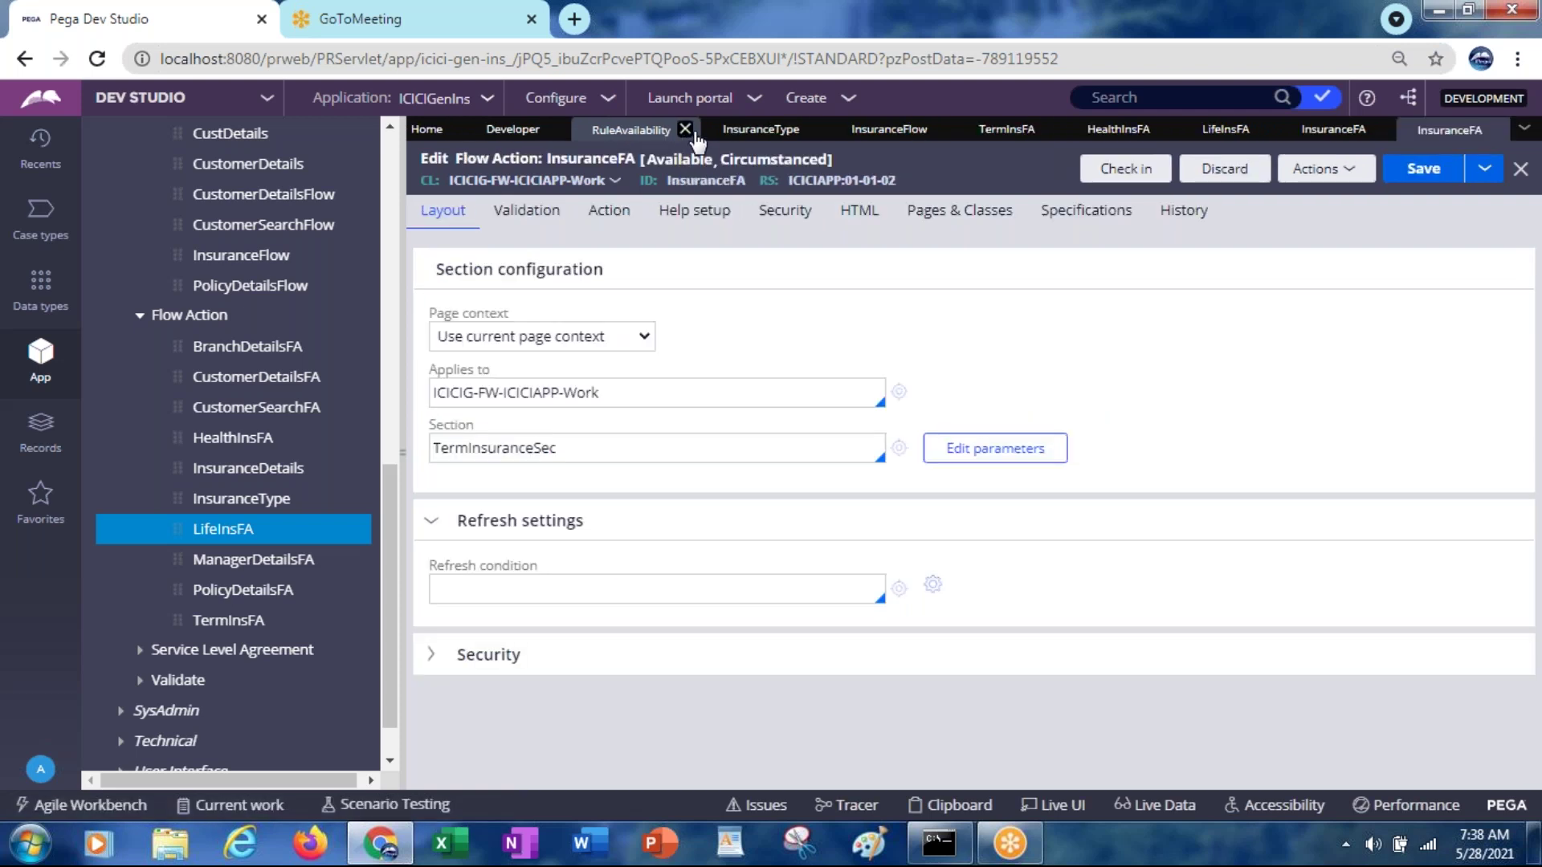
click(637, 136)
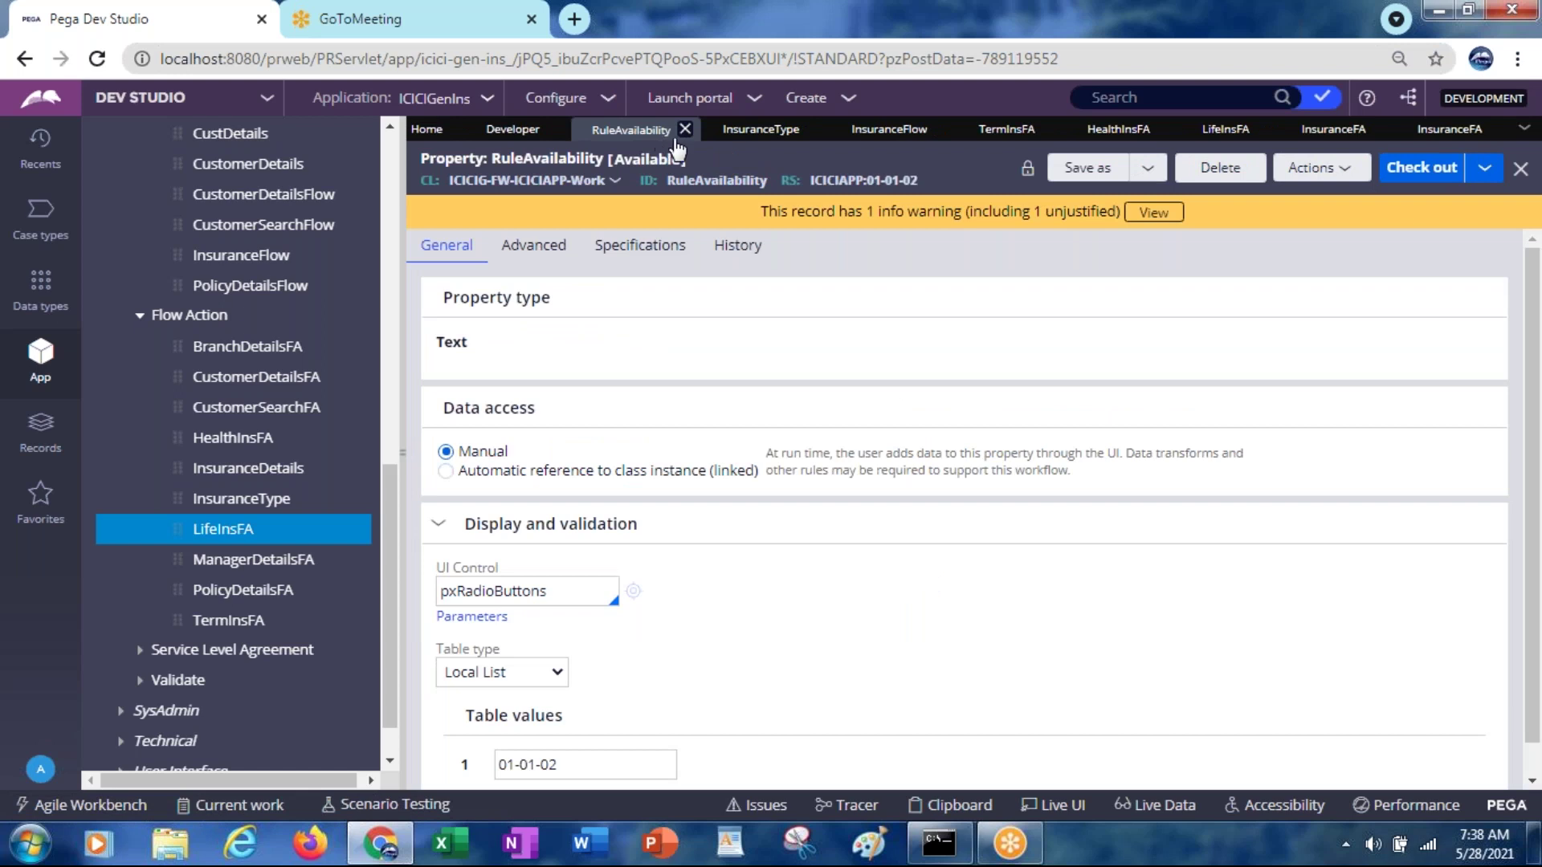
click(684, 130)
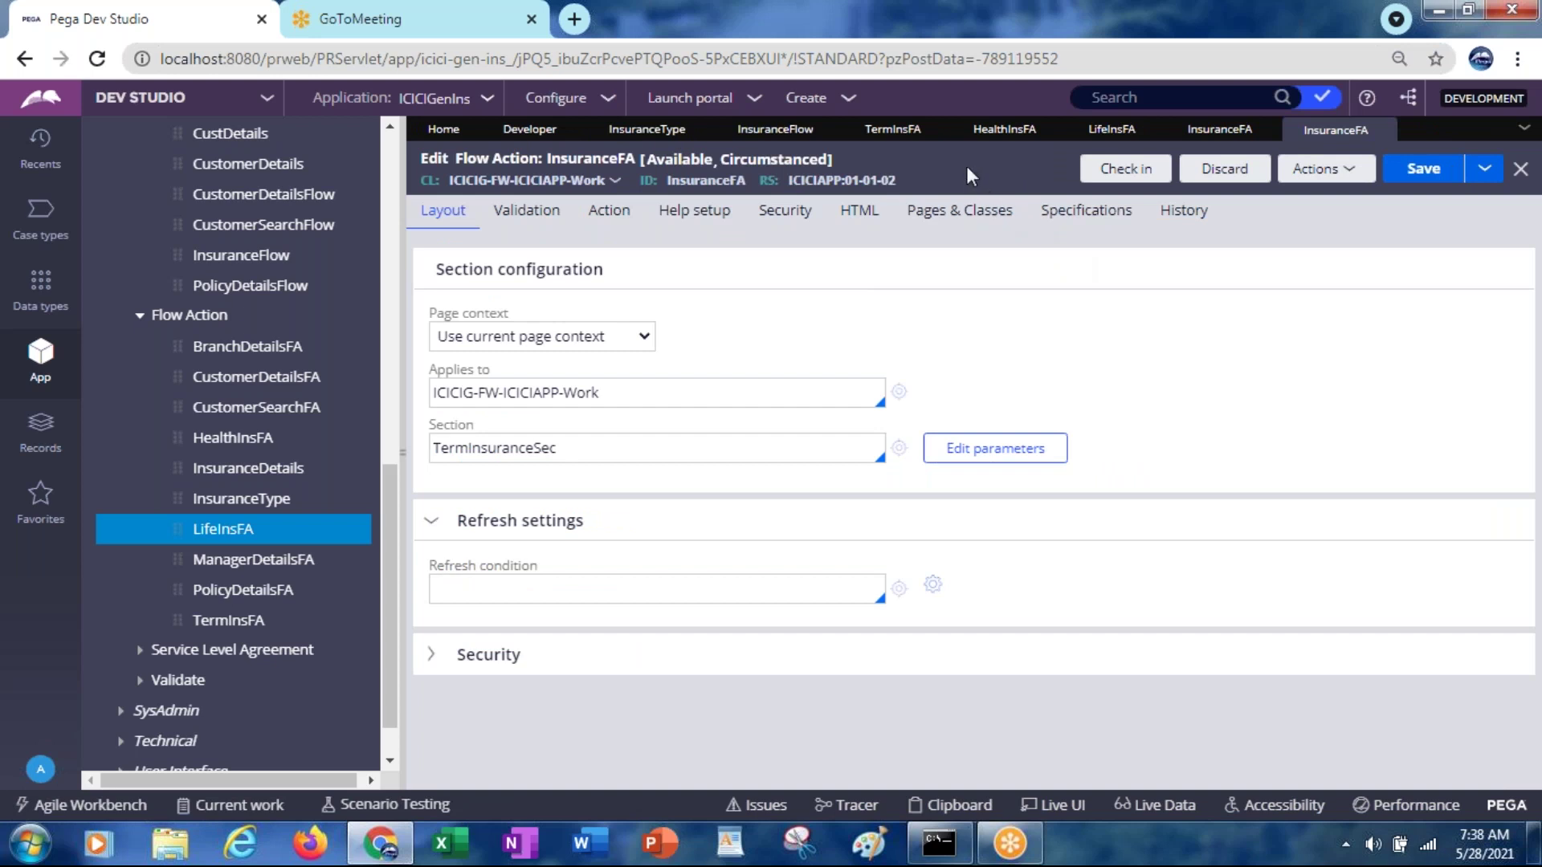
Close the HealthInsFA, LifeInsFA and TermInsFA flow action records
click(993, 136)
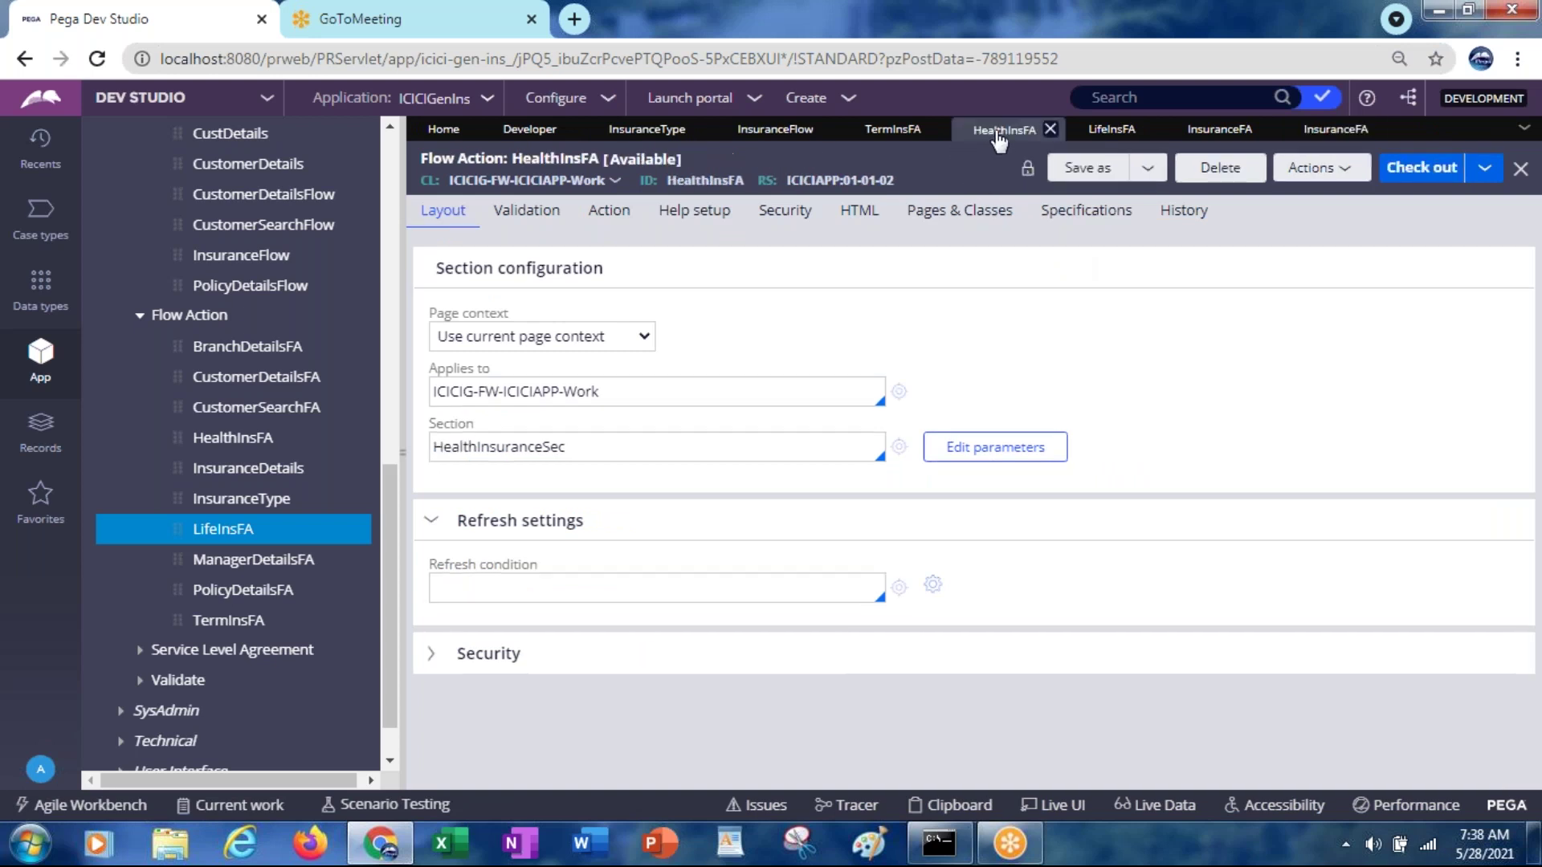
click(1051, 130)
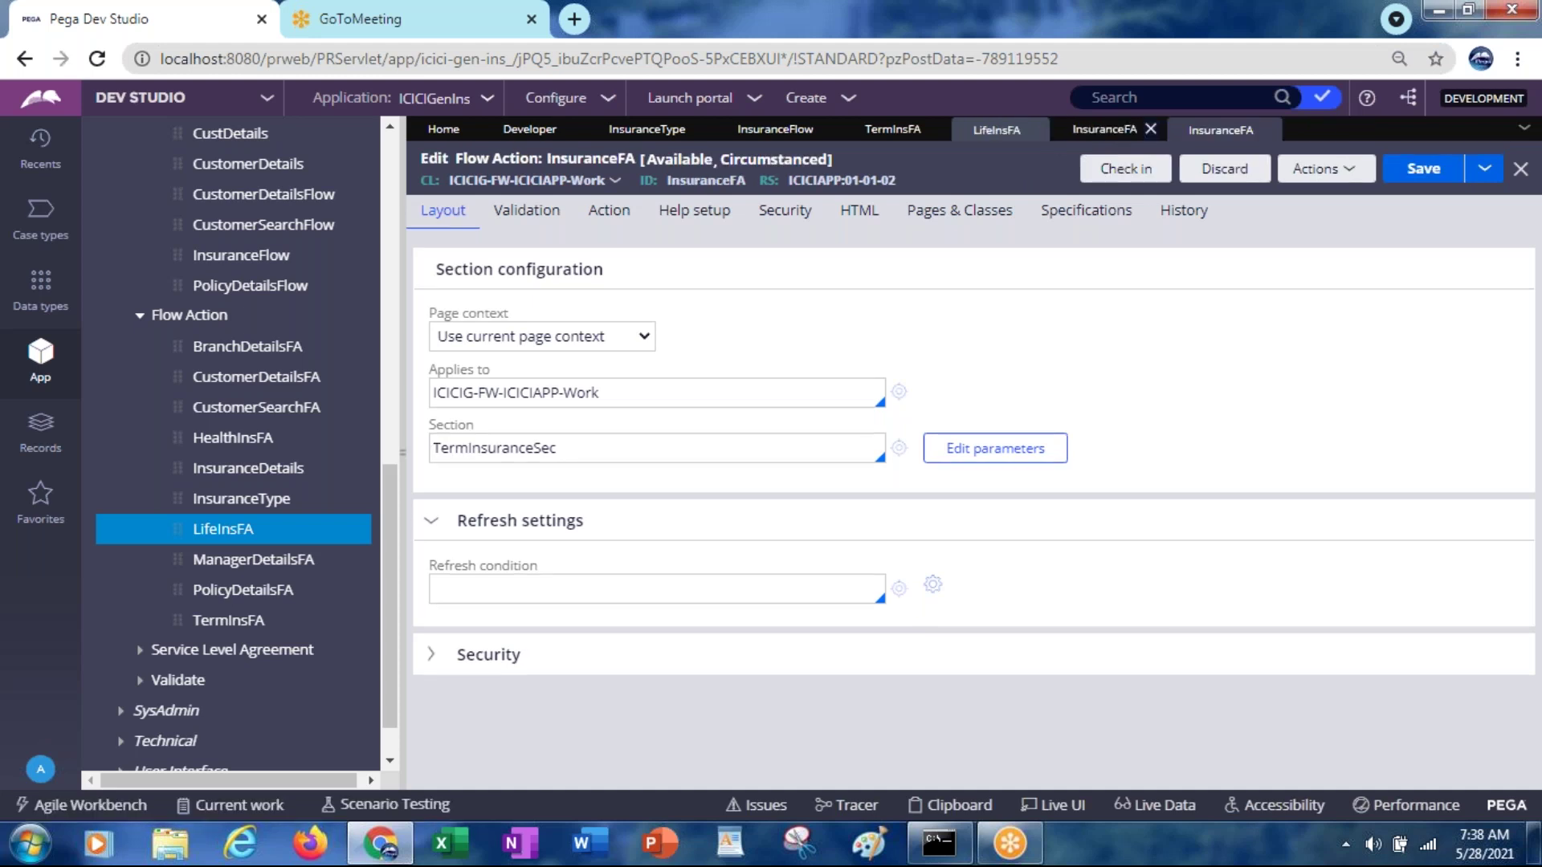
click(1036, 129)
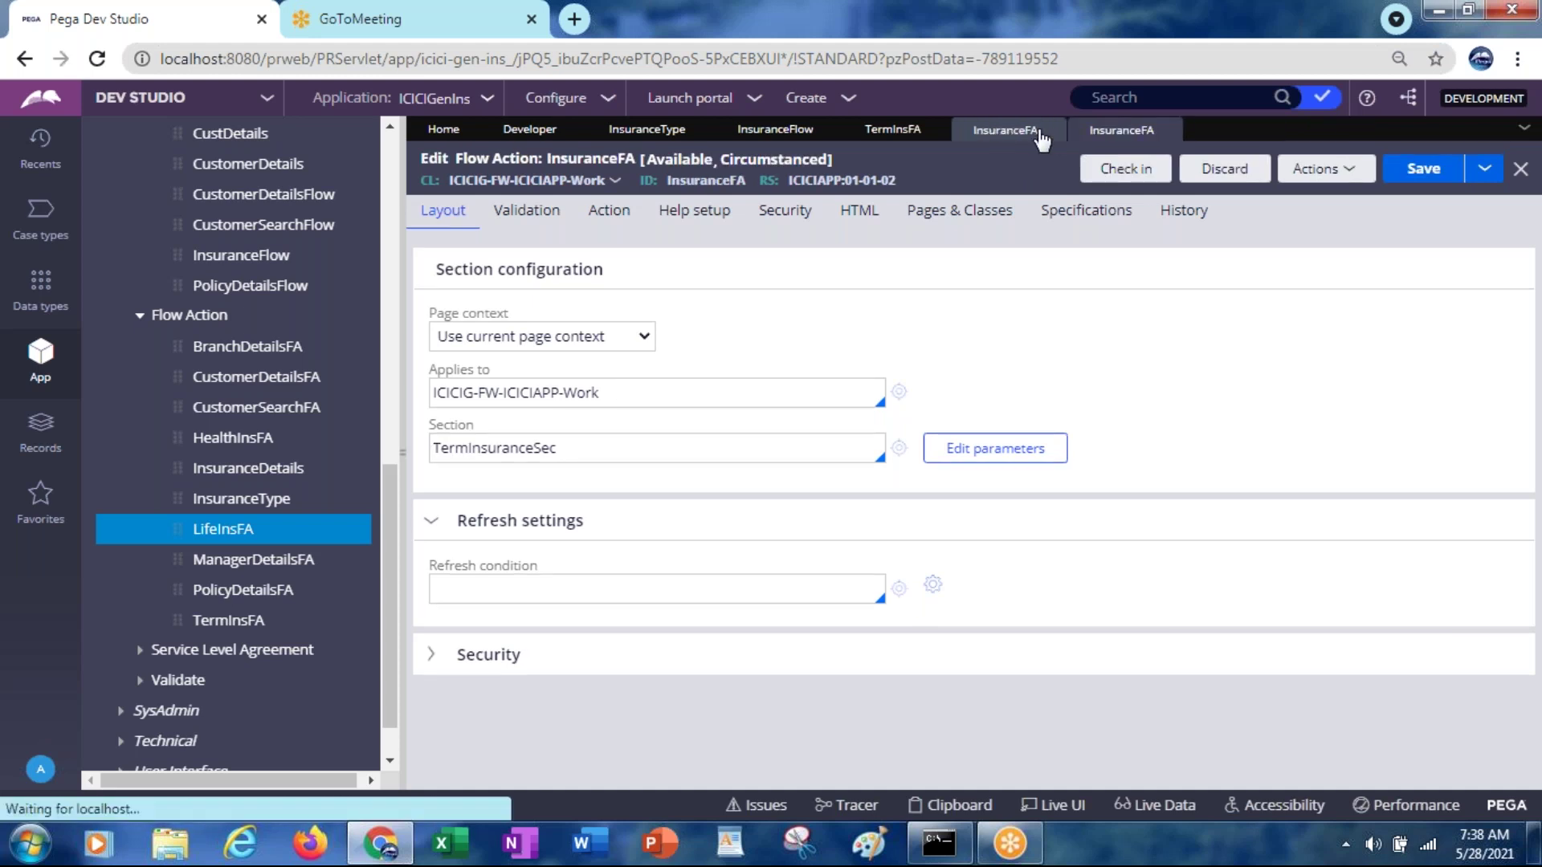
click(912, 135)
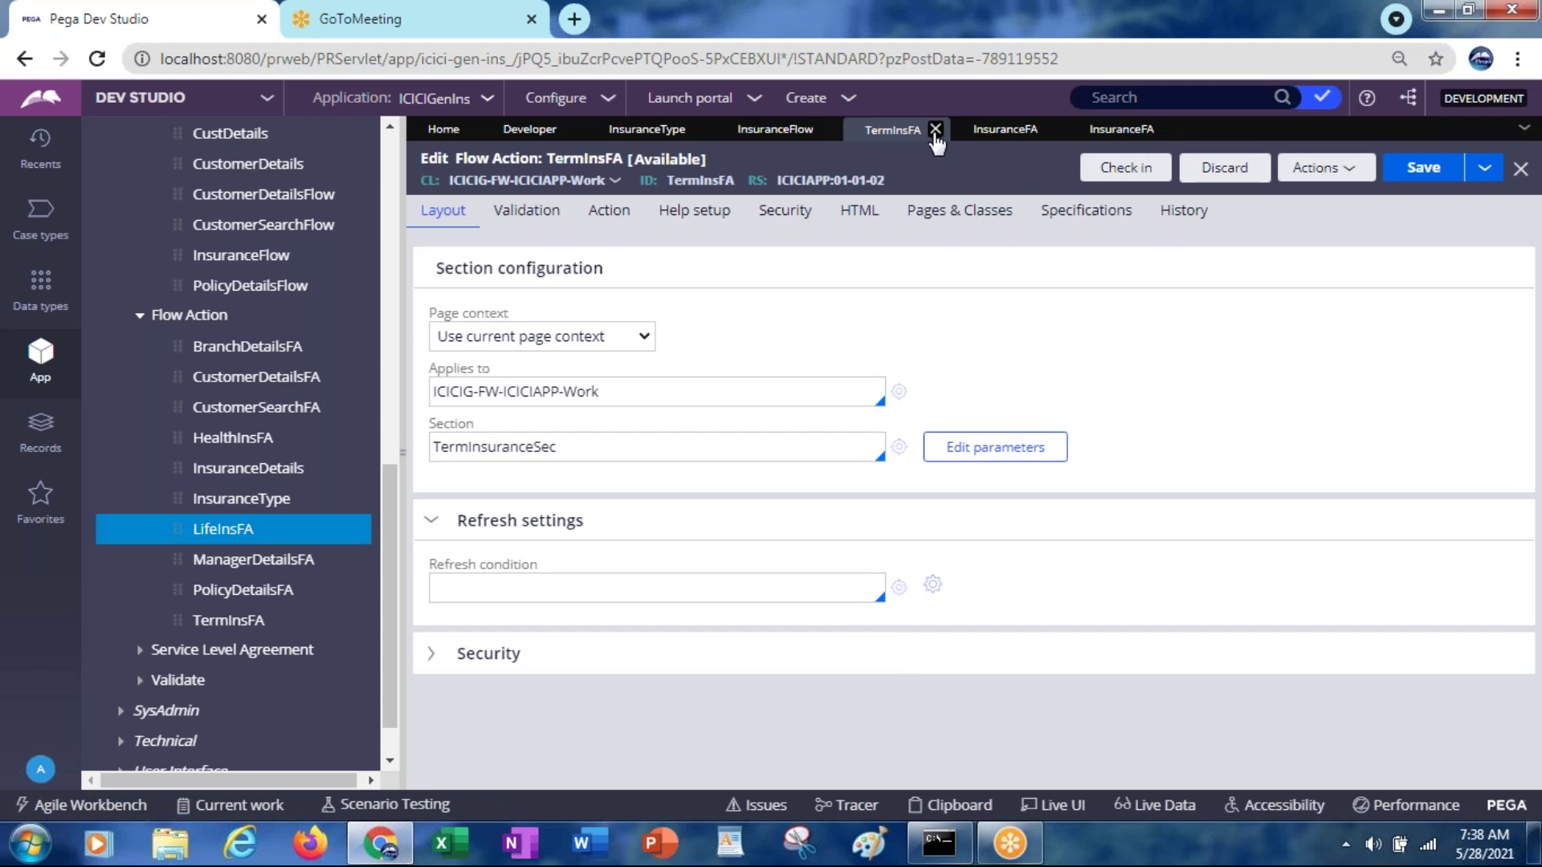
click(936, 130)
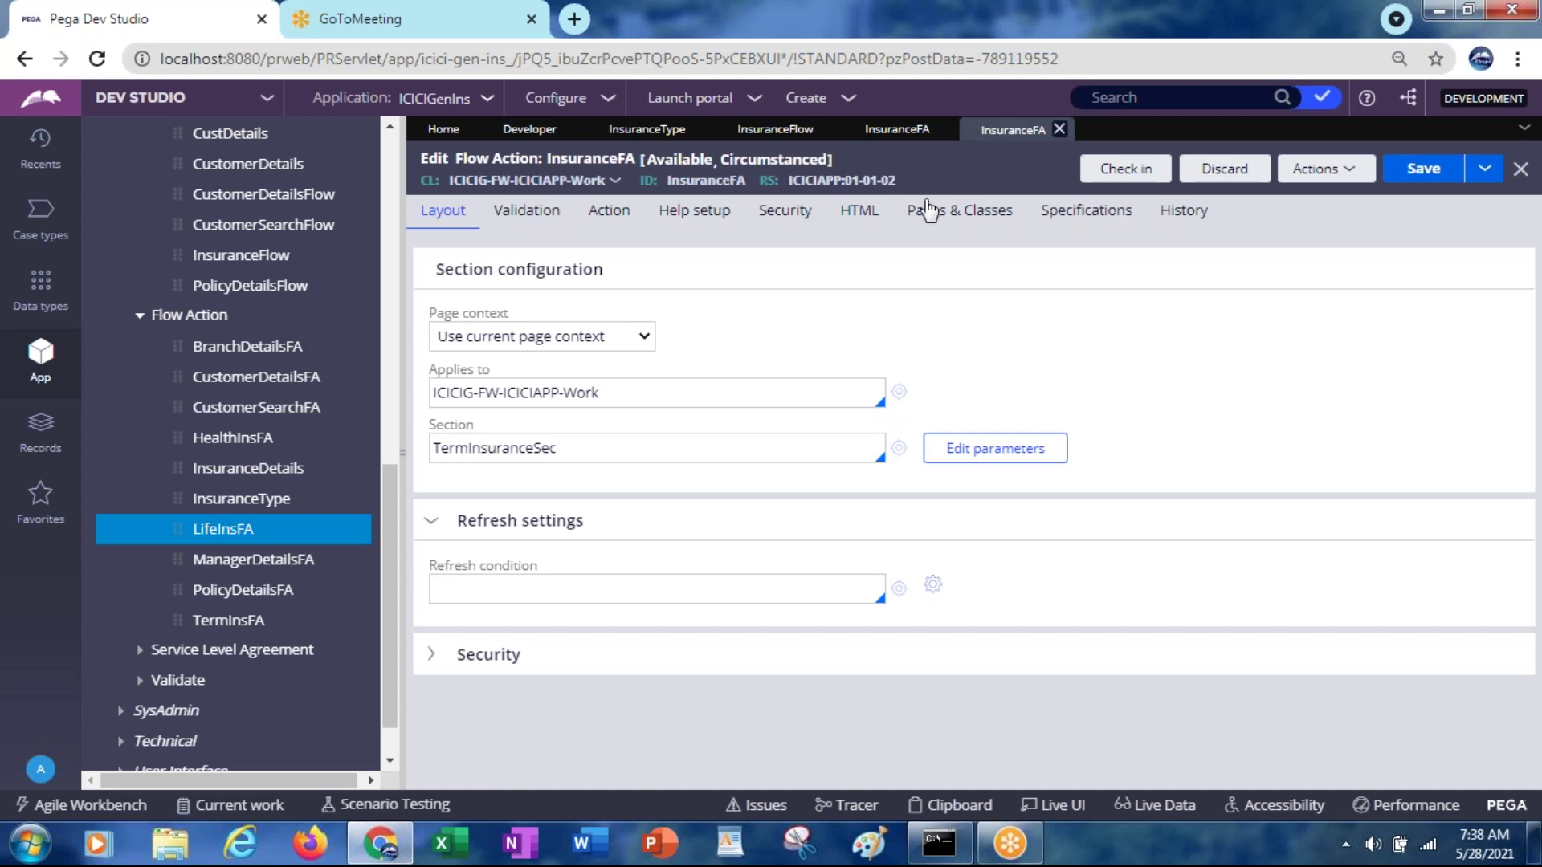
Specialize the InsuranceFA flow action by circumstance with .InsuranceType set to HI, then create and open the record
click(1485, 171)
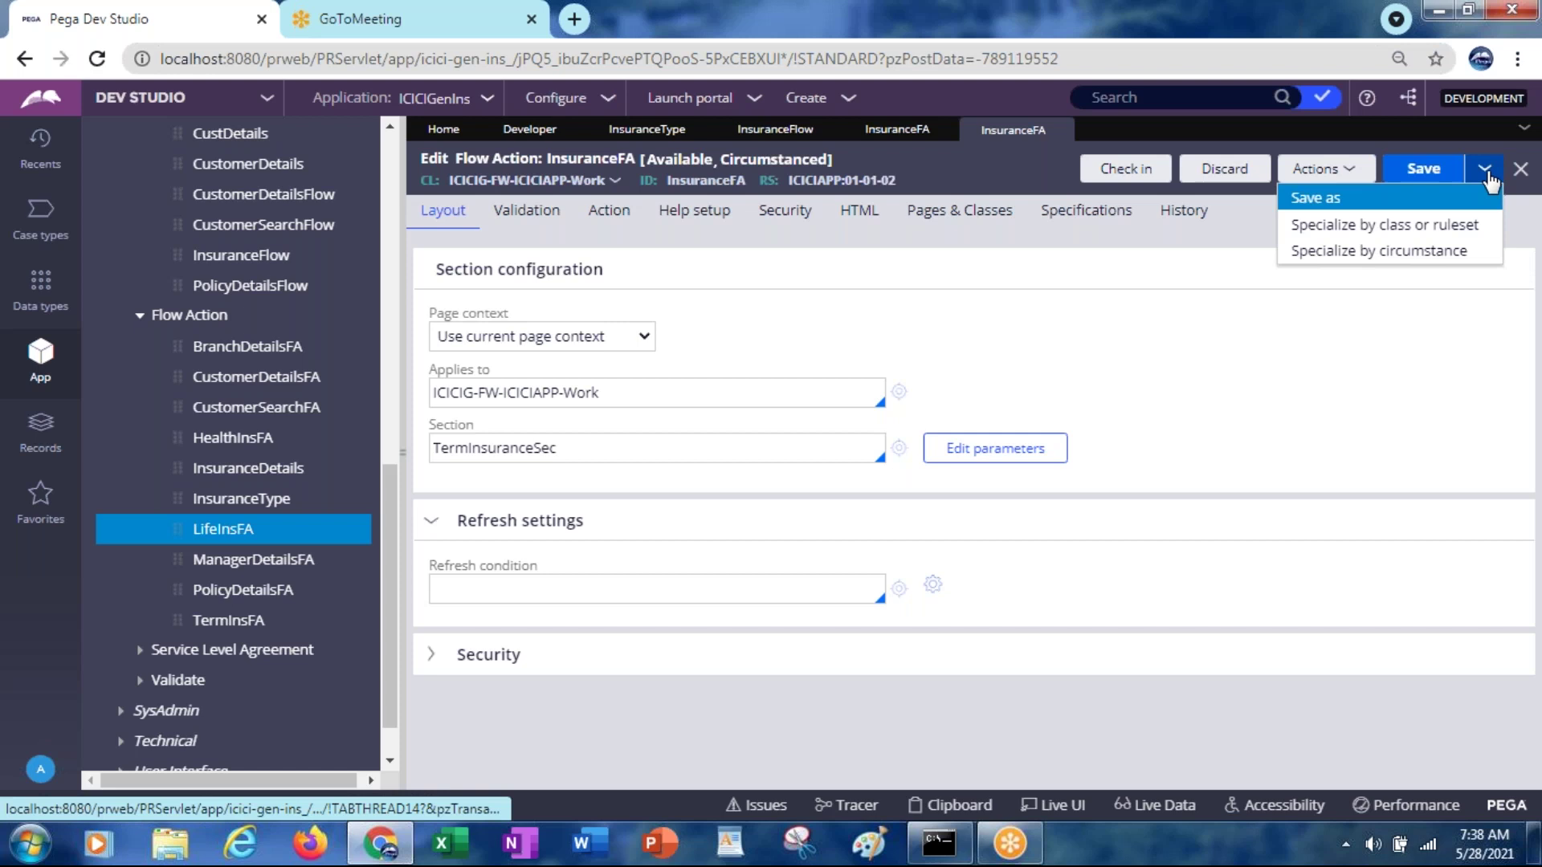
click(1371, 251)
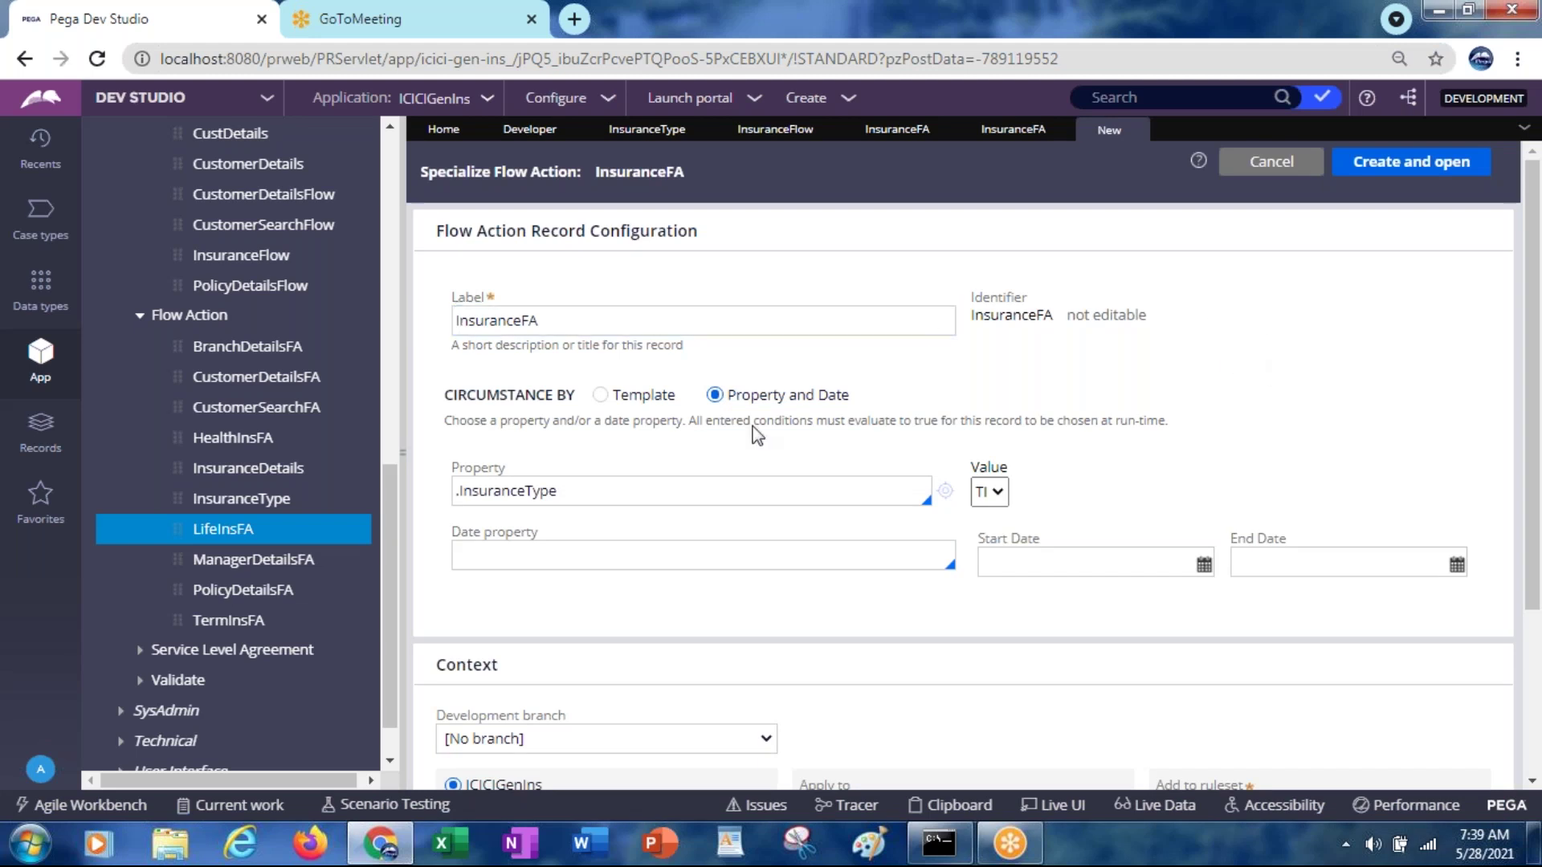
click(989, 499)
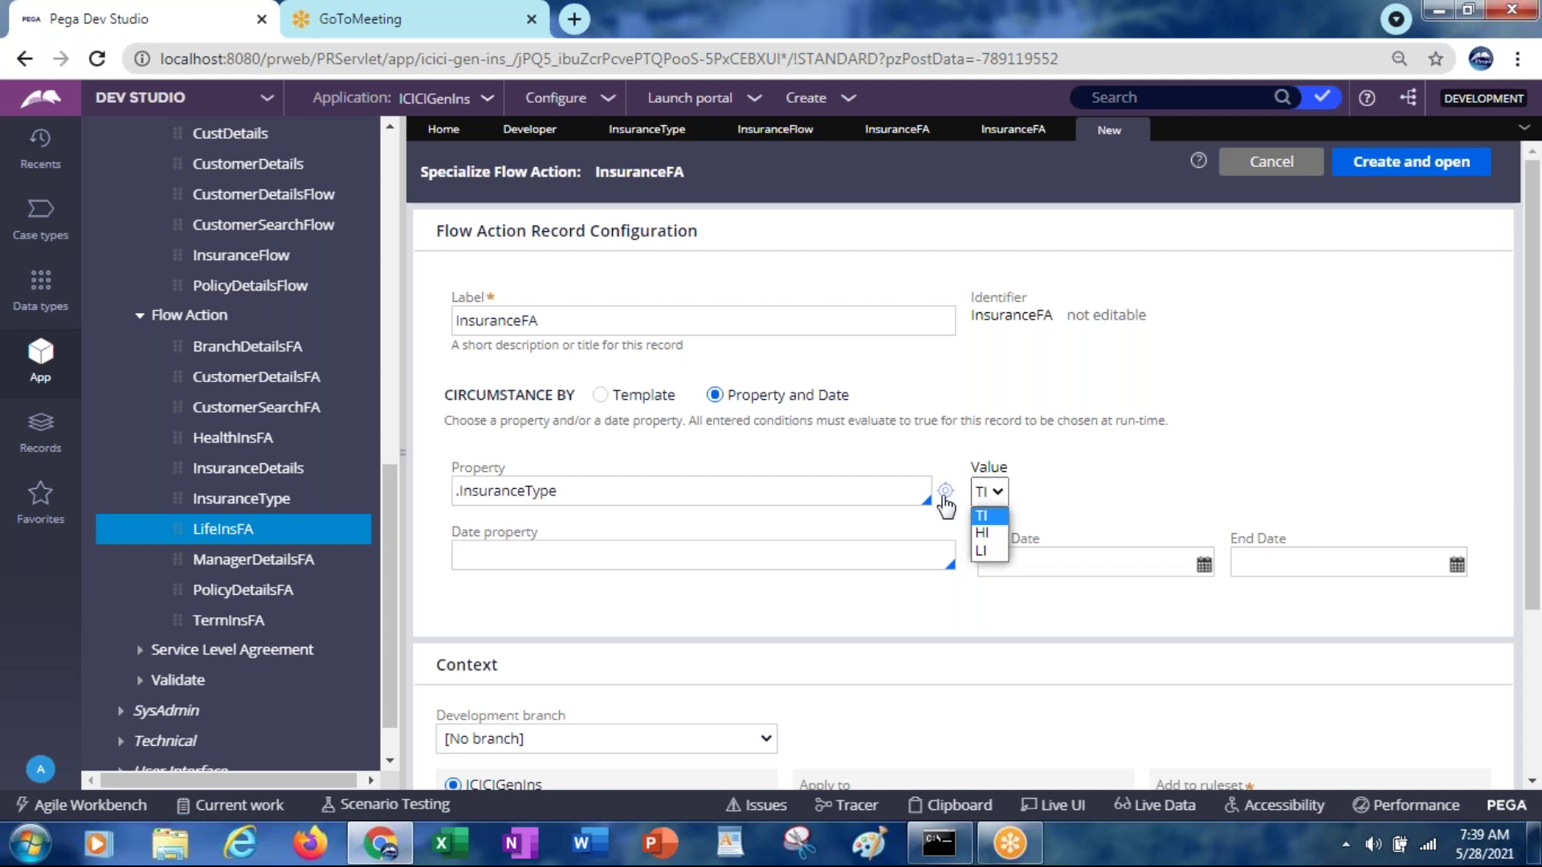
click(983, 533)
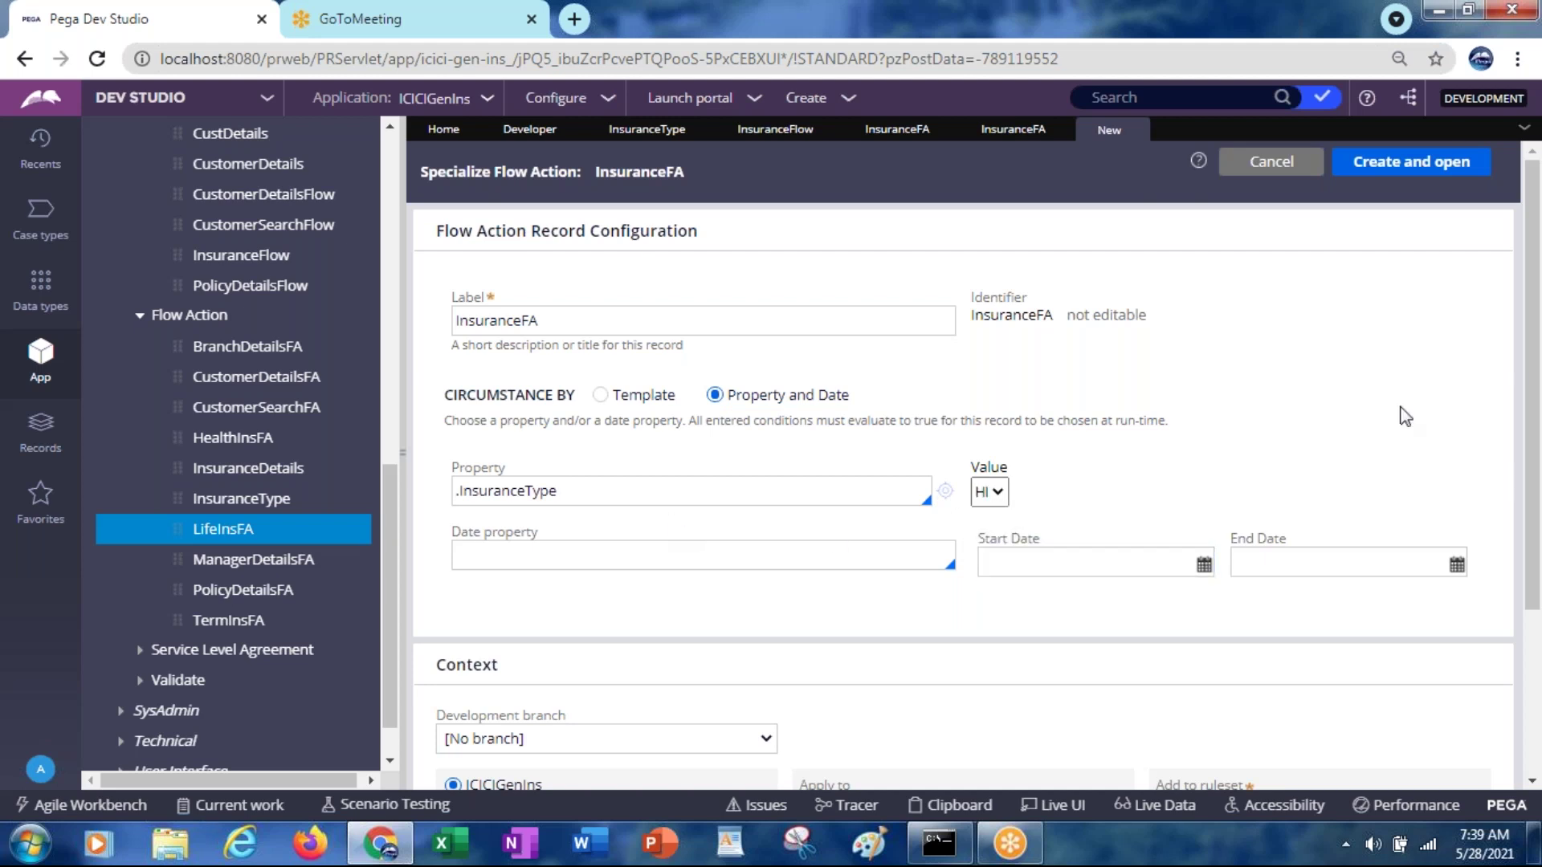
click(1384, 163)
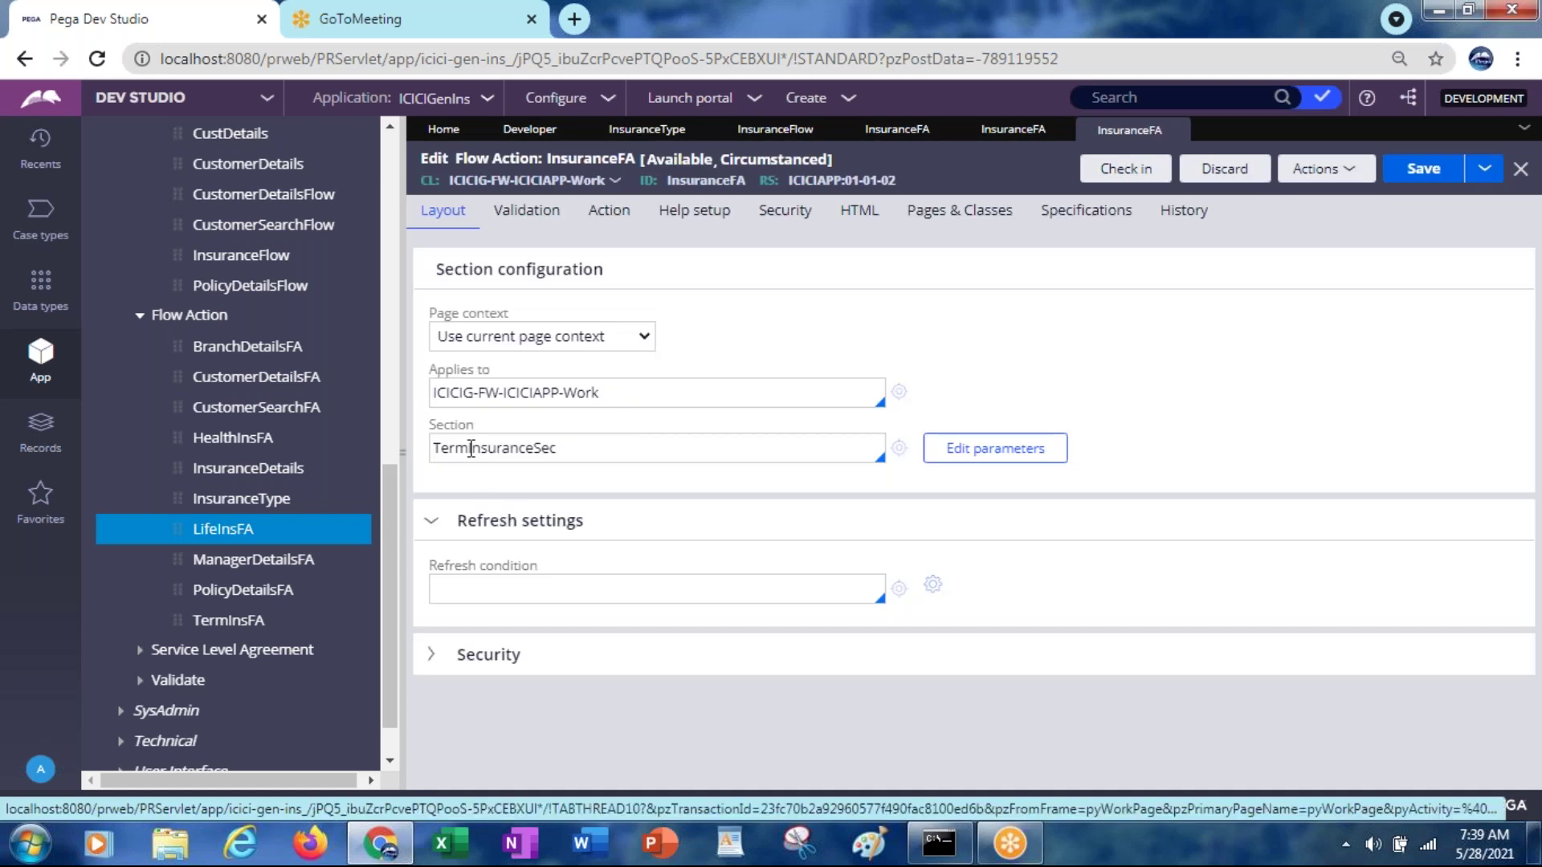
Set the section of the HI-circumstanced InsuranceFA flow action to HealthInsuranceSec and save the record
double_click(471, 448)
key(BackSpace)
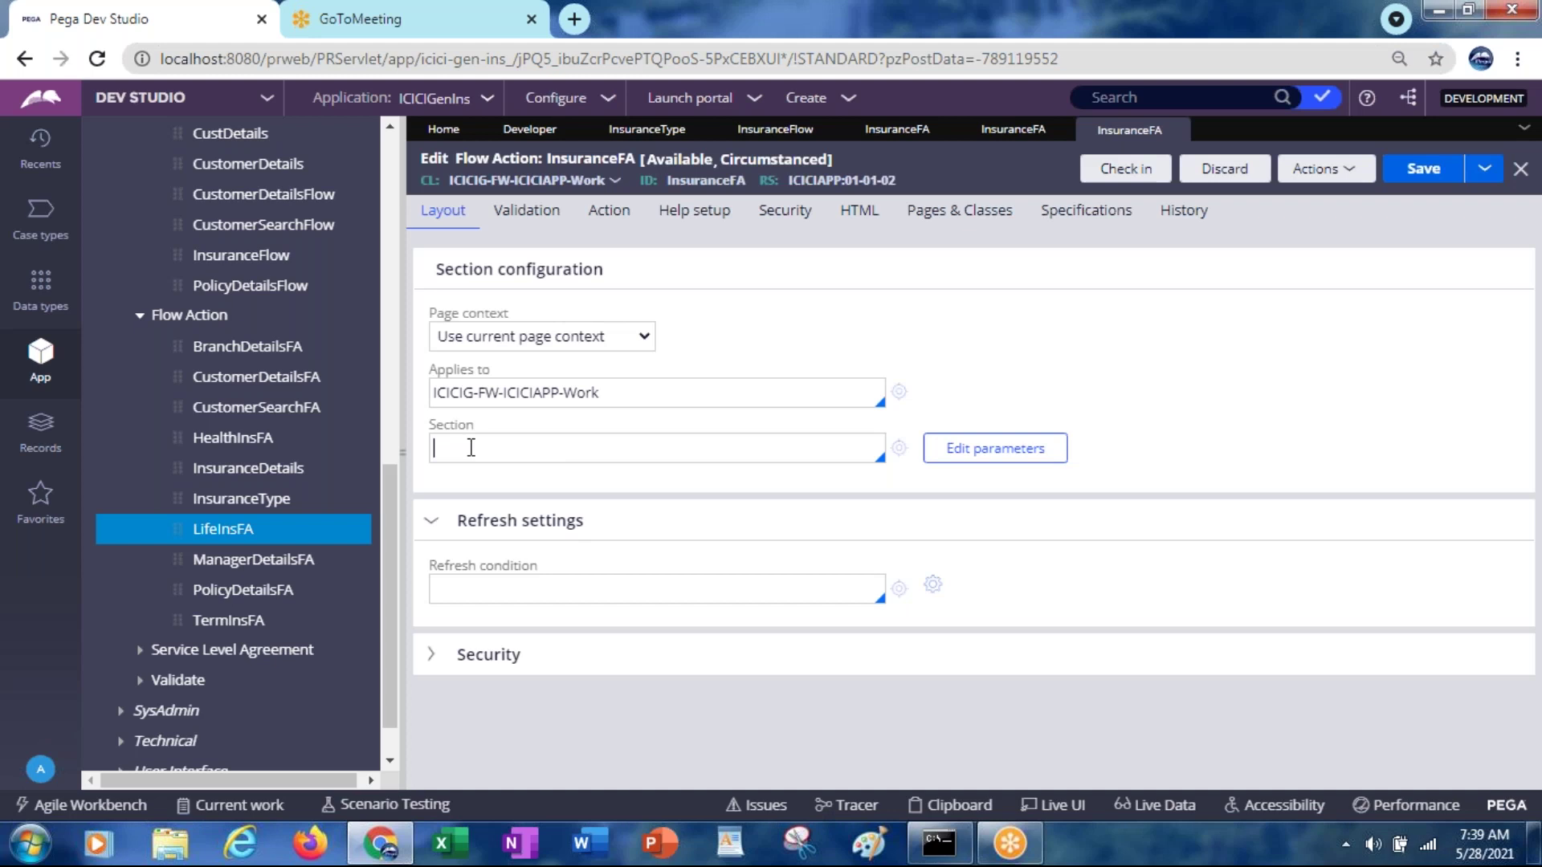
key(Down)
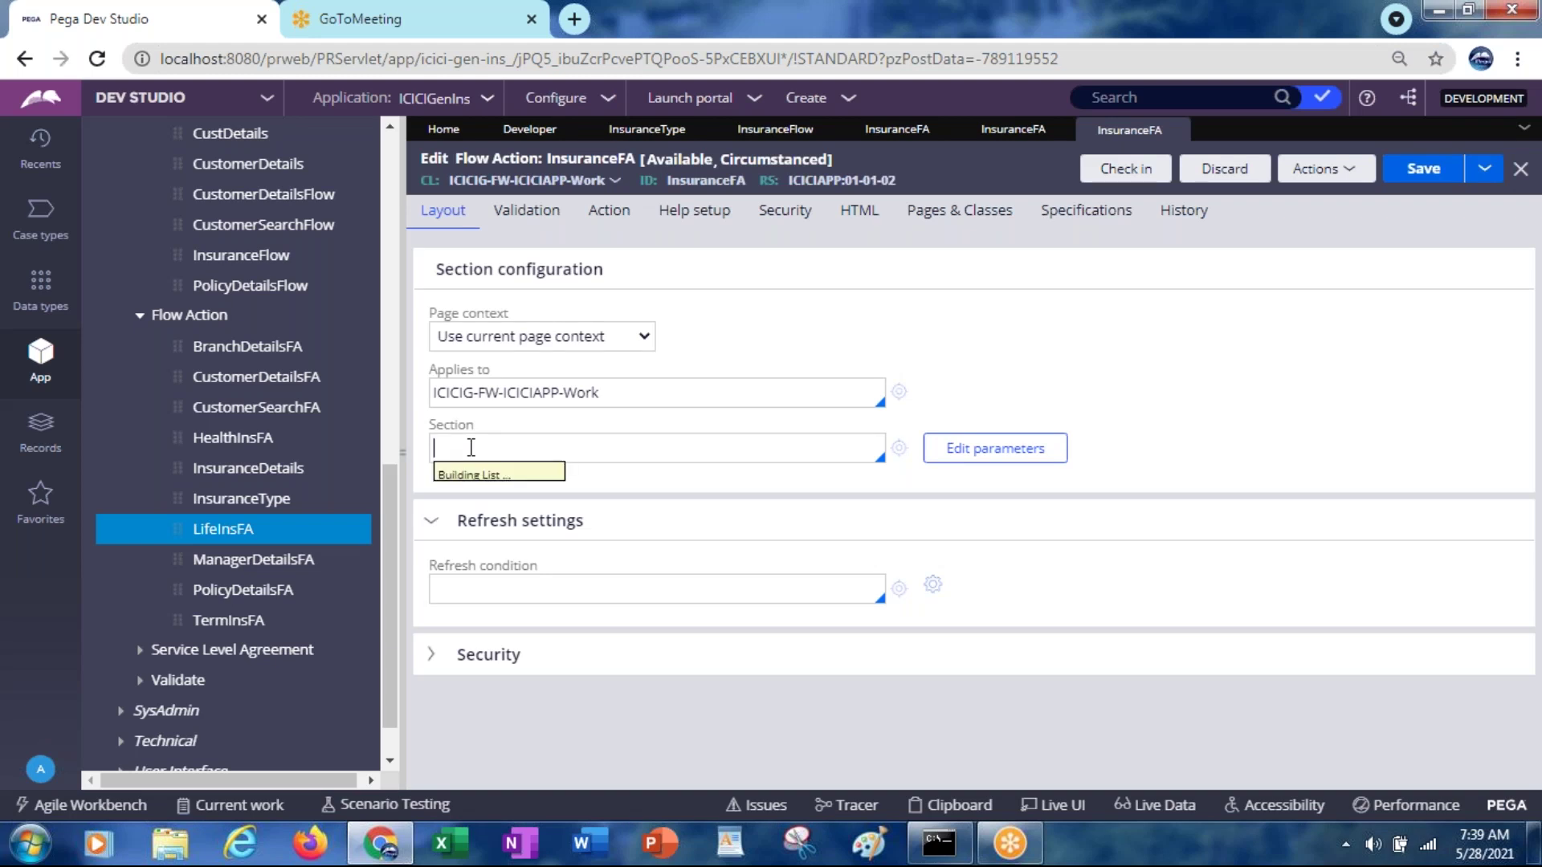
text(heal)
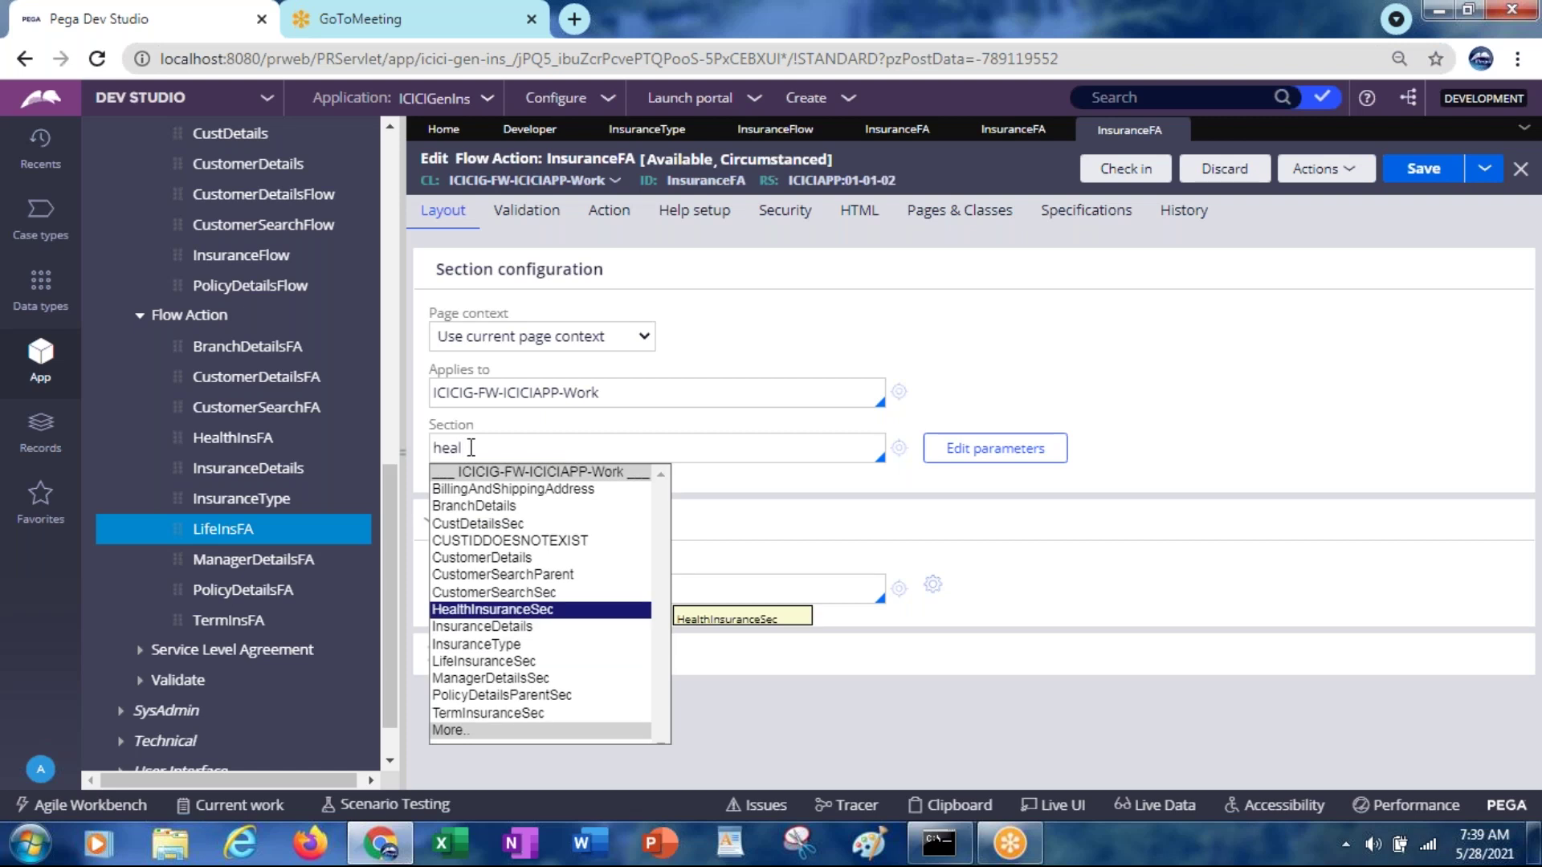
click(465, 610)
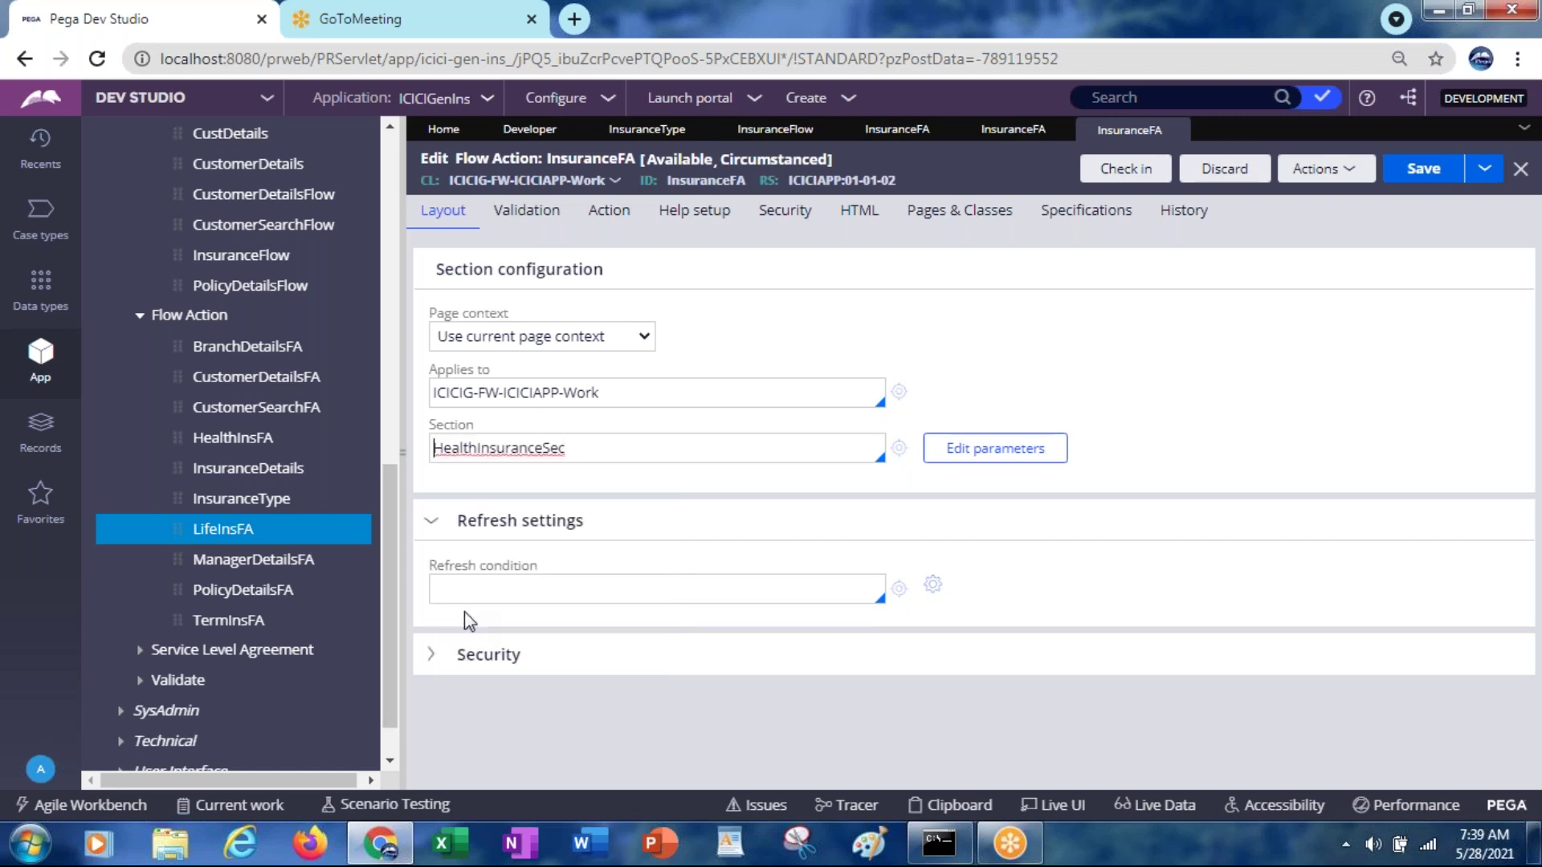
click(1424, 170)
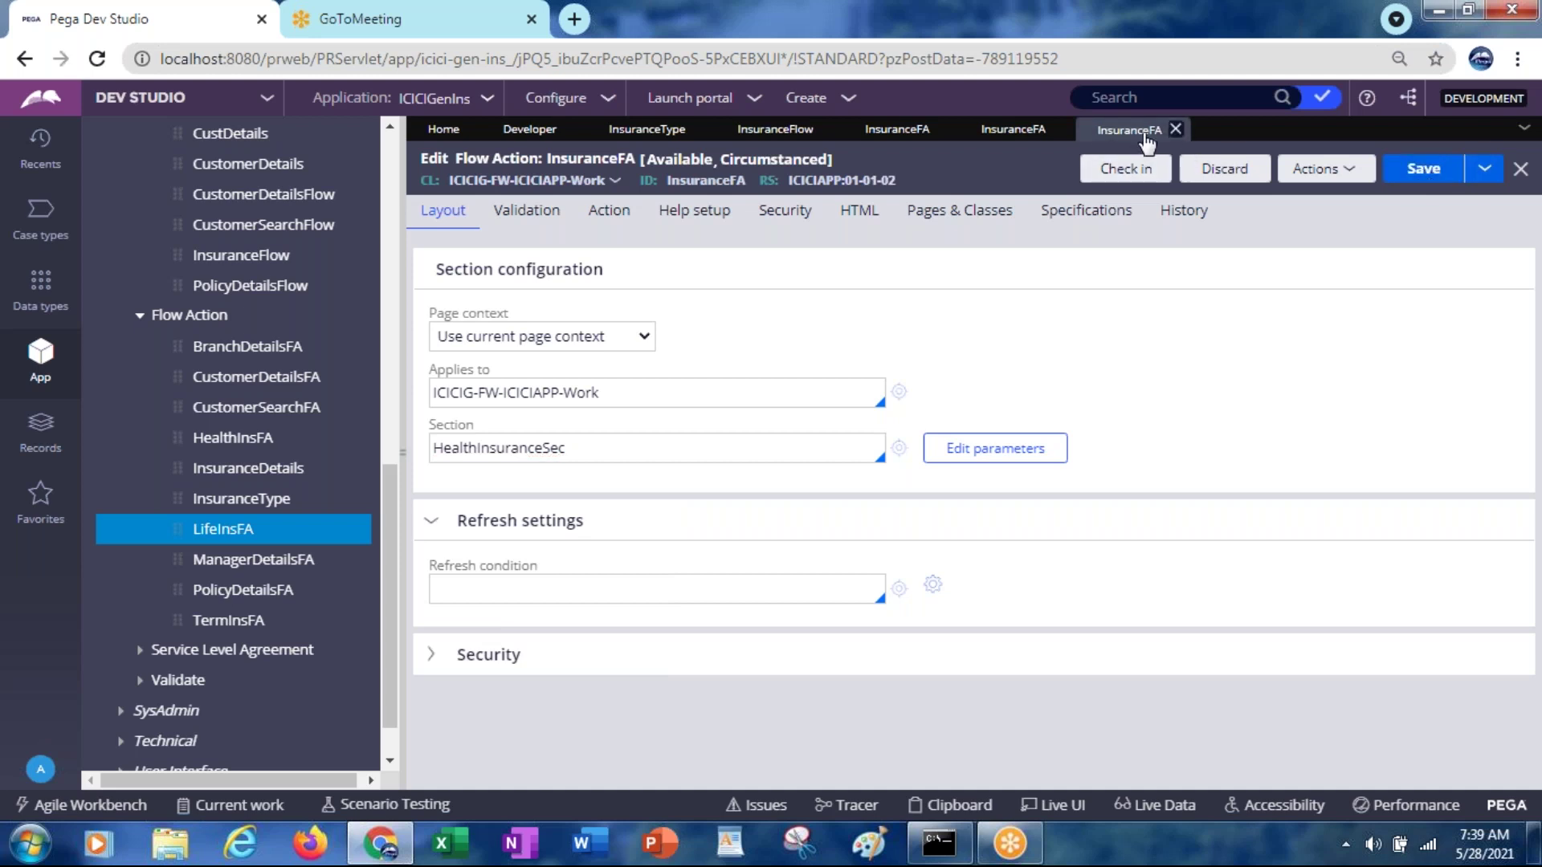
Specialize the InsuranceFA flow action by circumstance with .InsuranceType set to LI, then create and open the record
click(1482, 179)
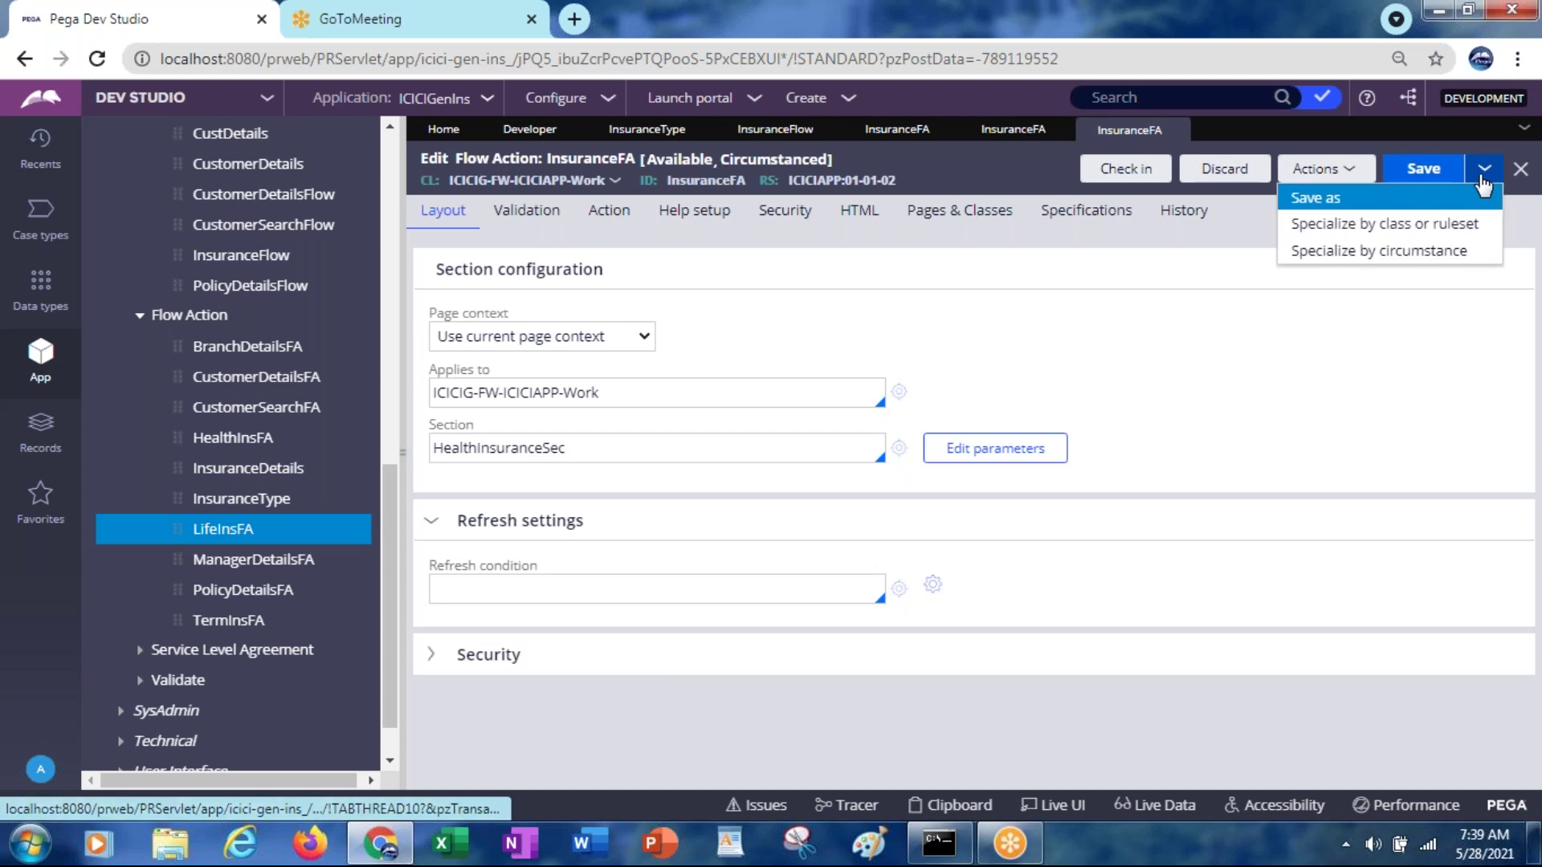
click(1383, 251)
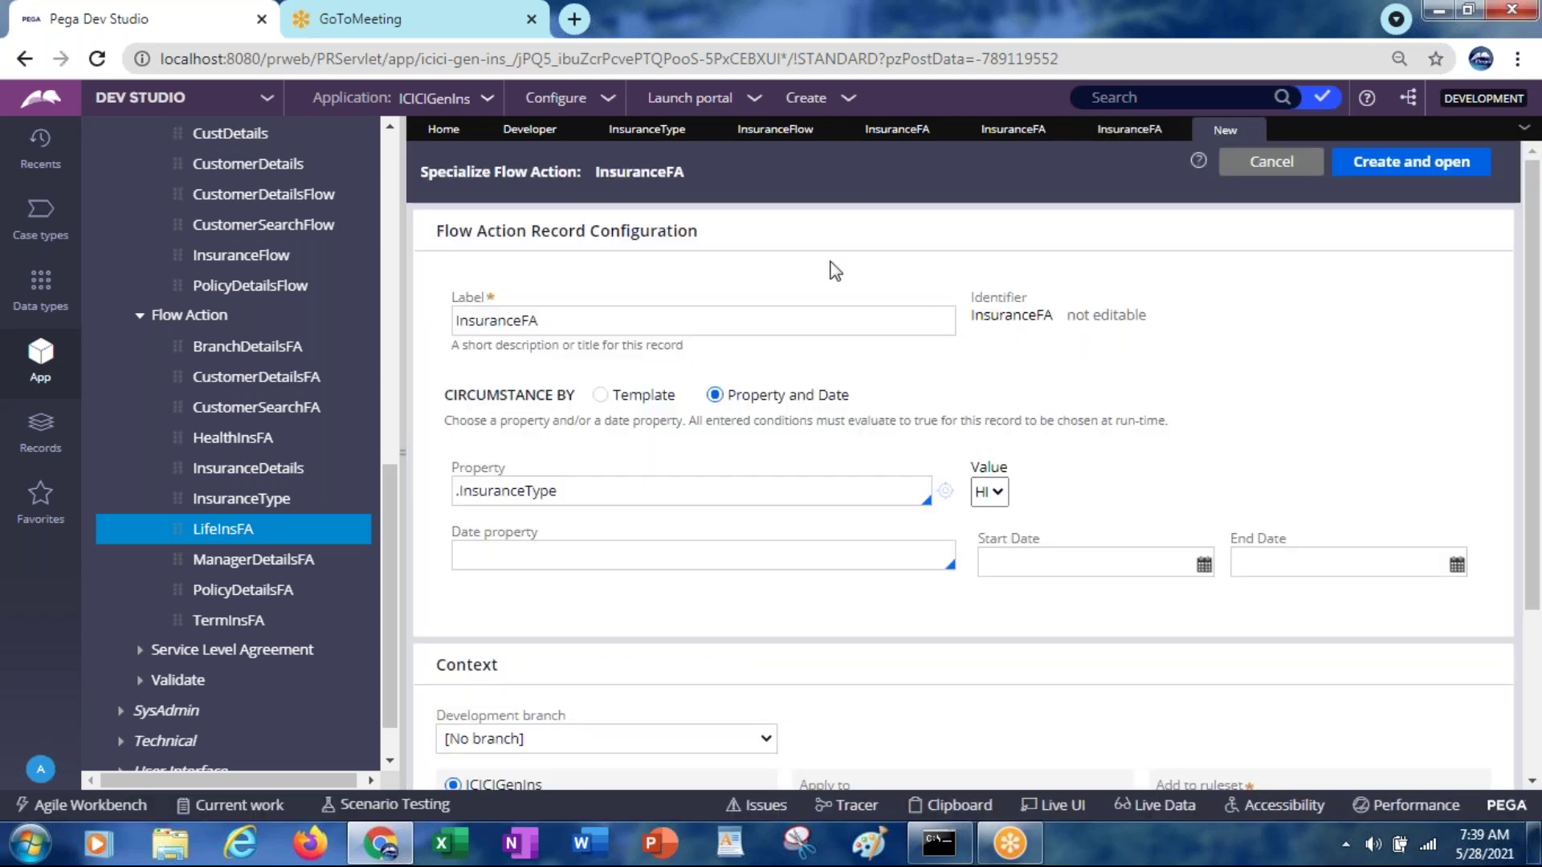
click(994, 492)
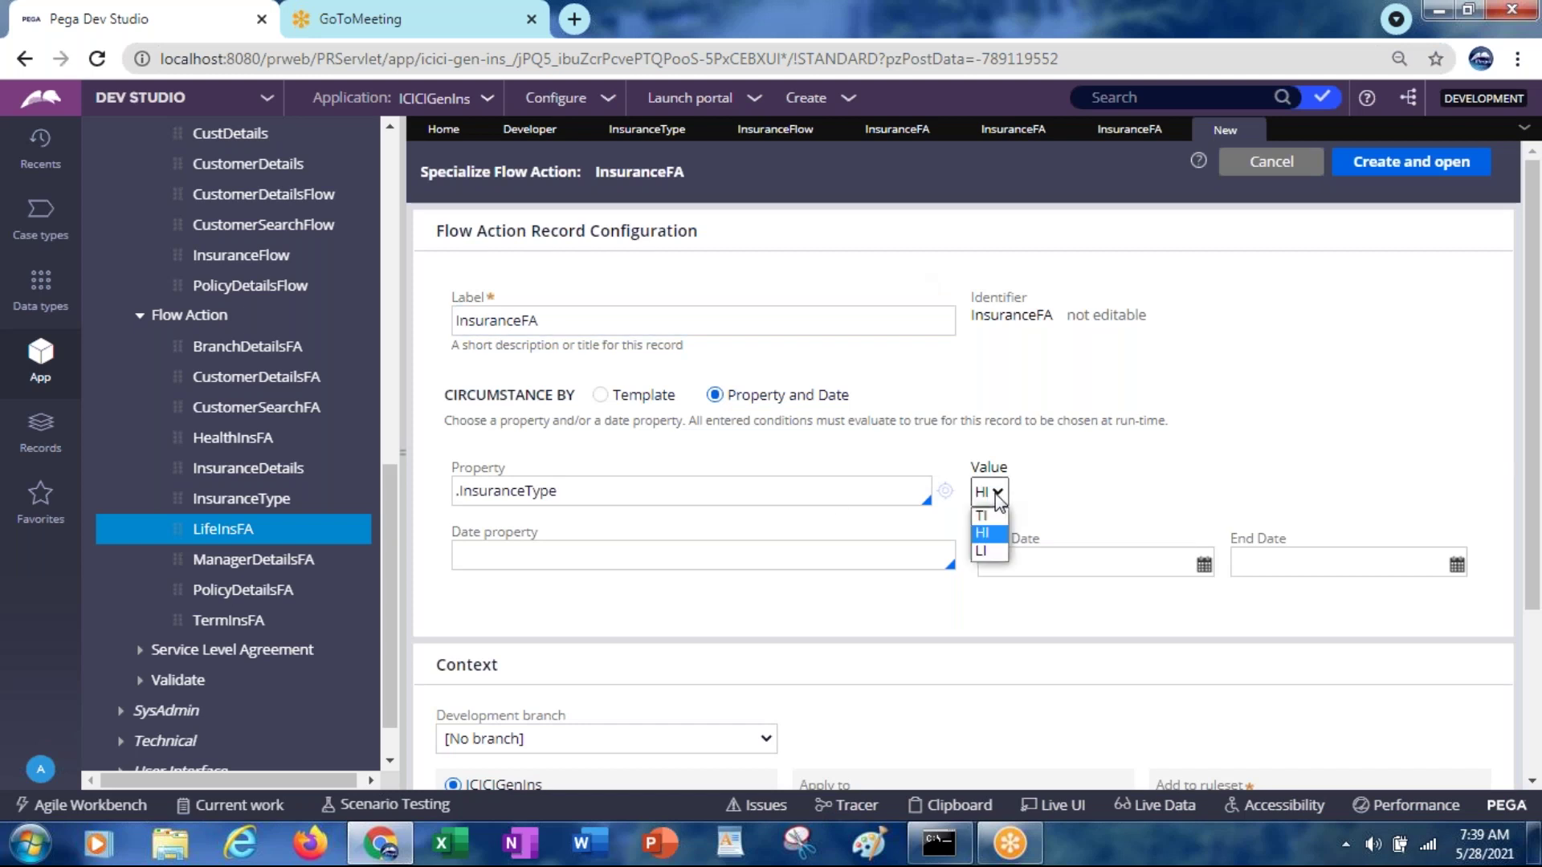
click(992, 553)
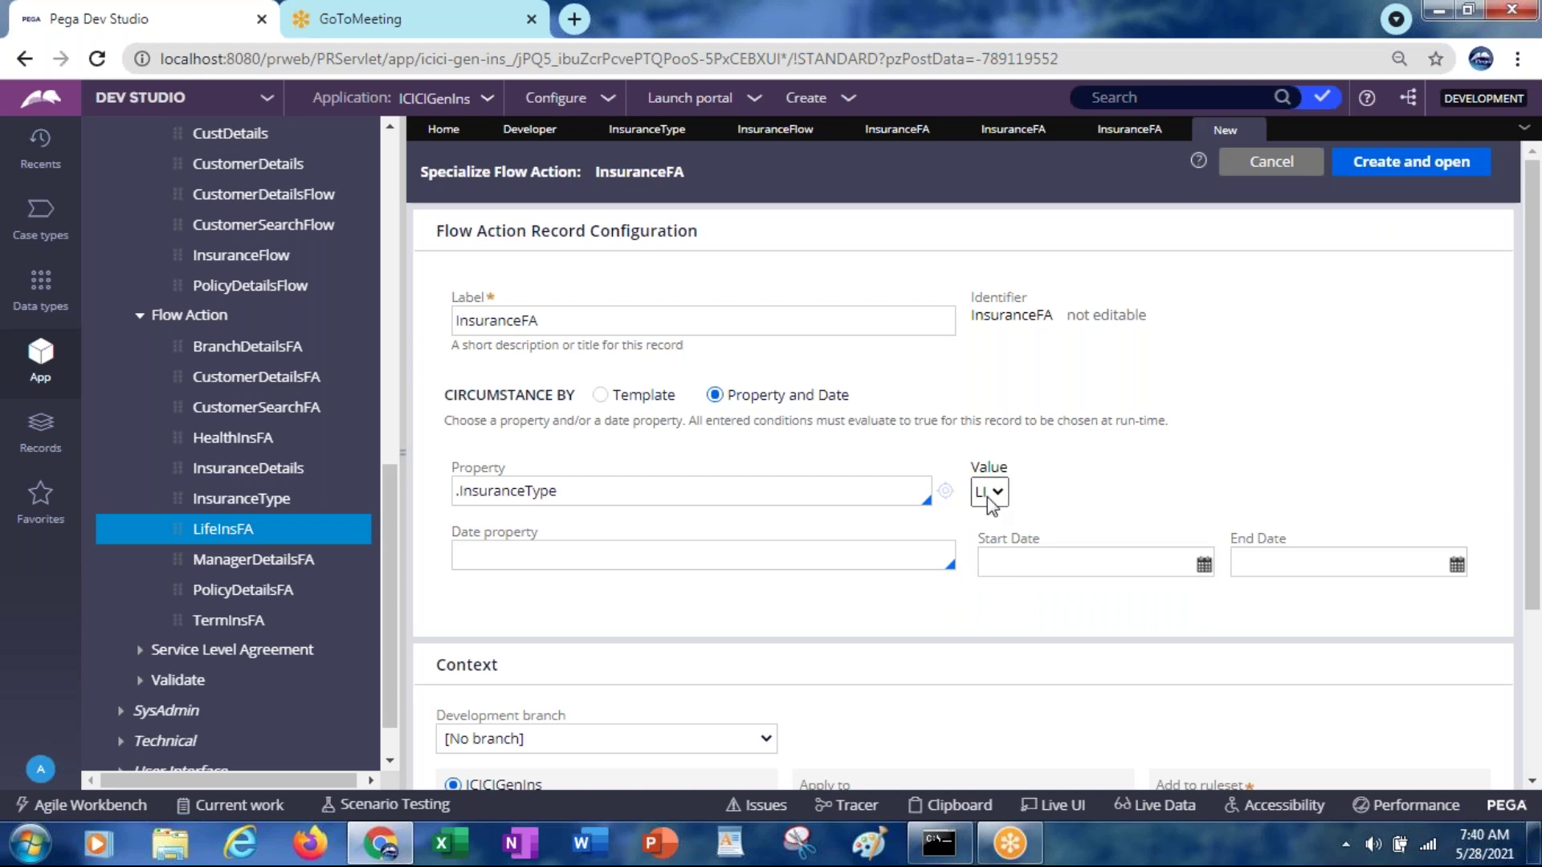
click(1392, 167)
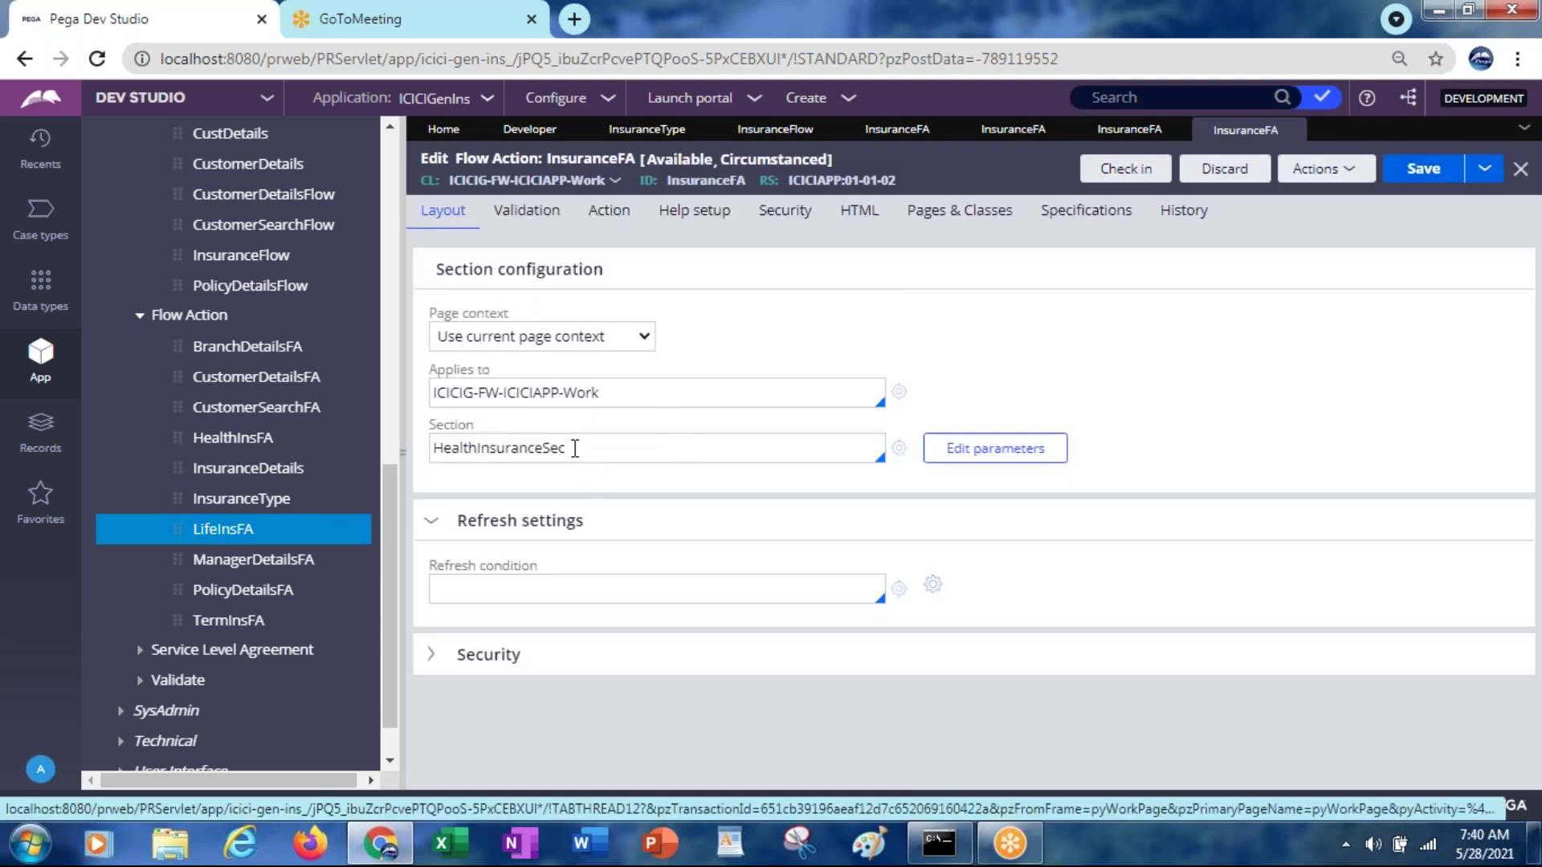
Set the section of the LI-circumstanced InsuranceFA flow action to LifeInsuranceSec and save the record
double_click(575, 448)
key(BackSpace)
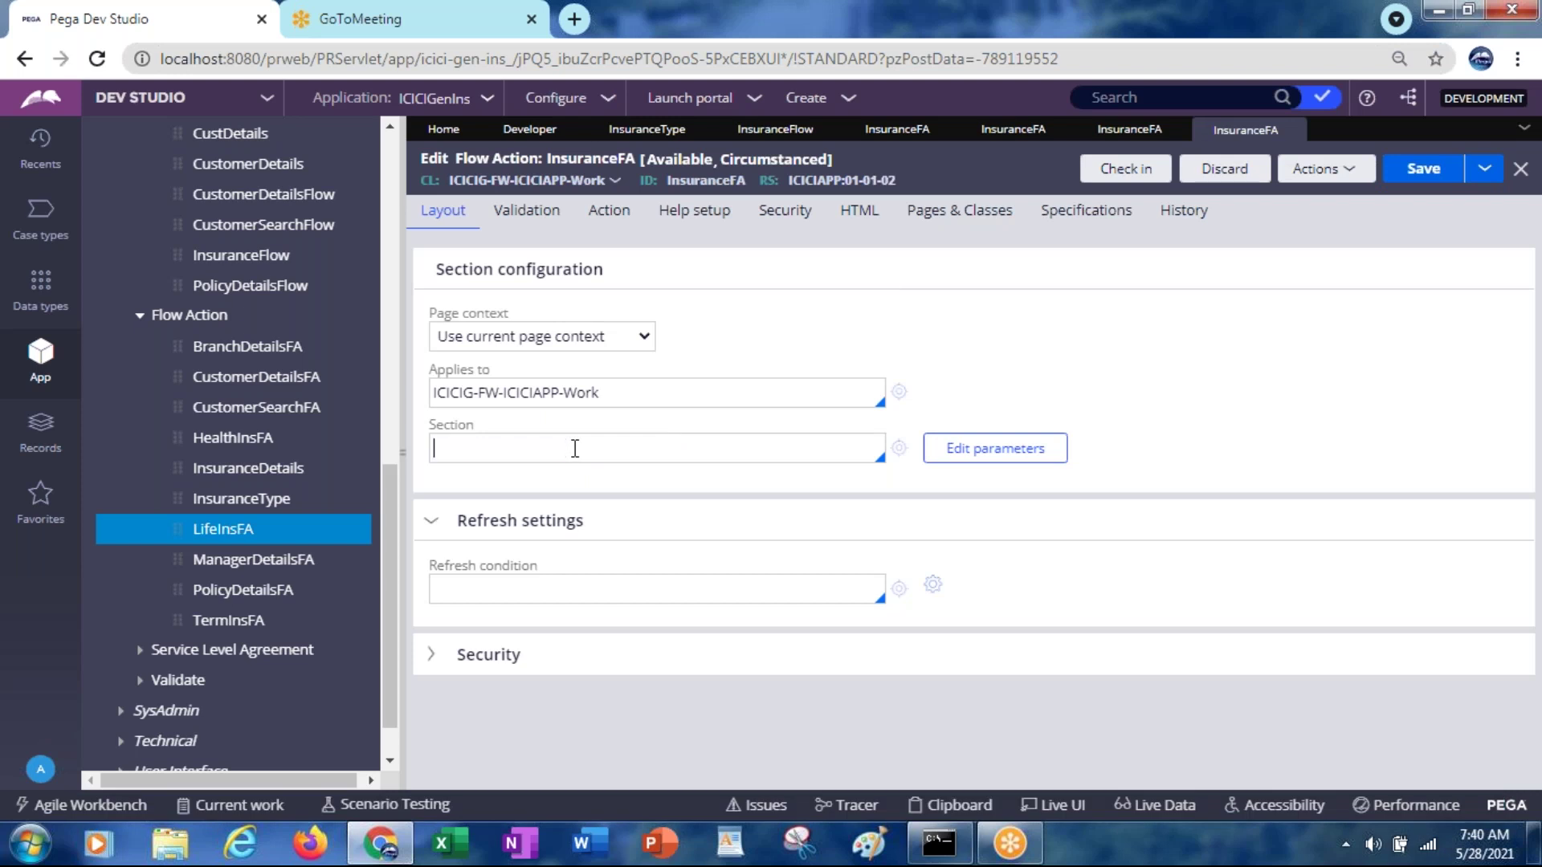
text(life)
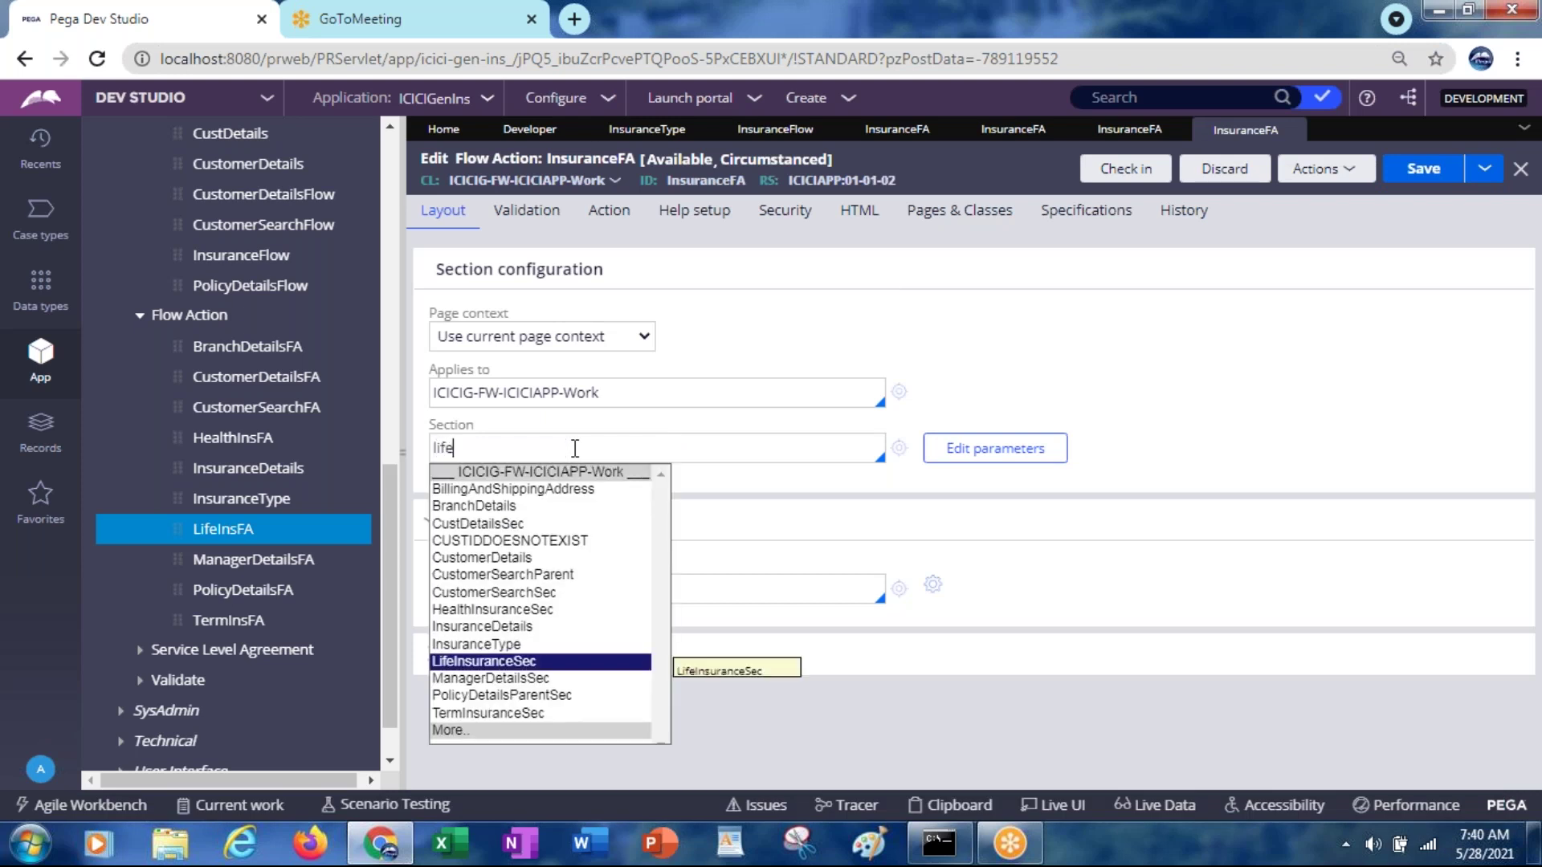
key(Return)
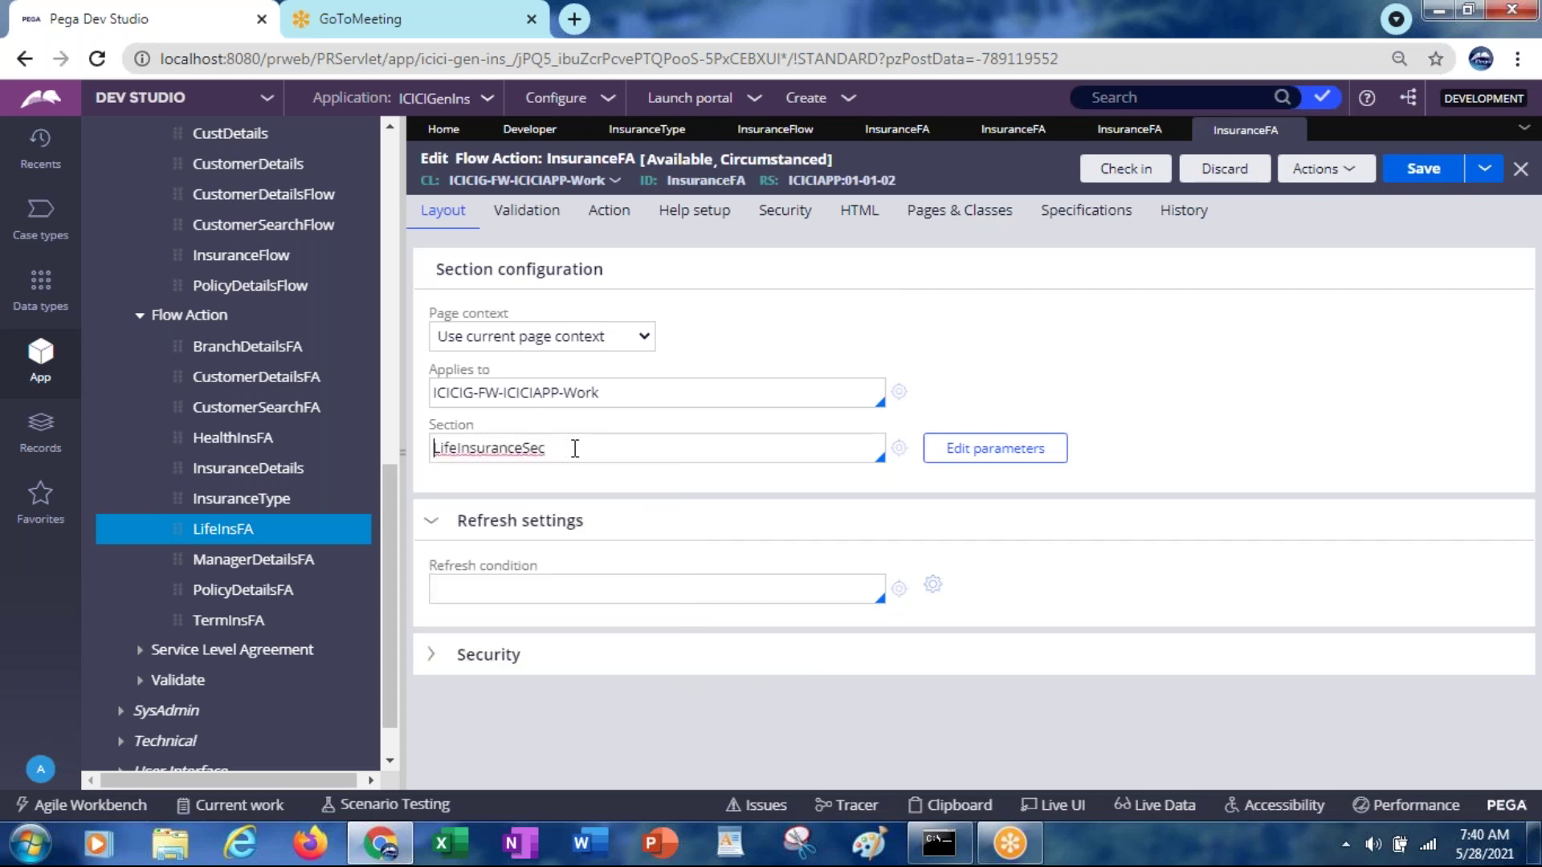
click(1417, 178)
click(1418, 177)
Prepare a Save As copy of the InsuranceFlow flow labelled InsuranceCircumstanceFlow, keeping ruleset ICICIAPP version 01-01-02
click(639, 131)
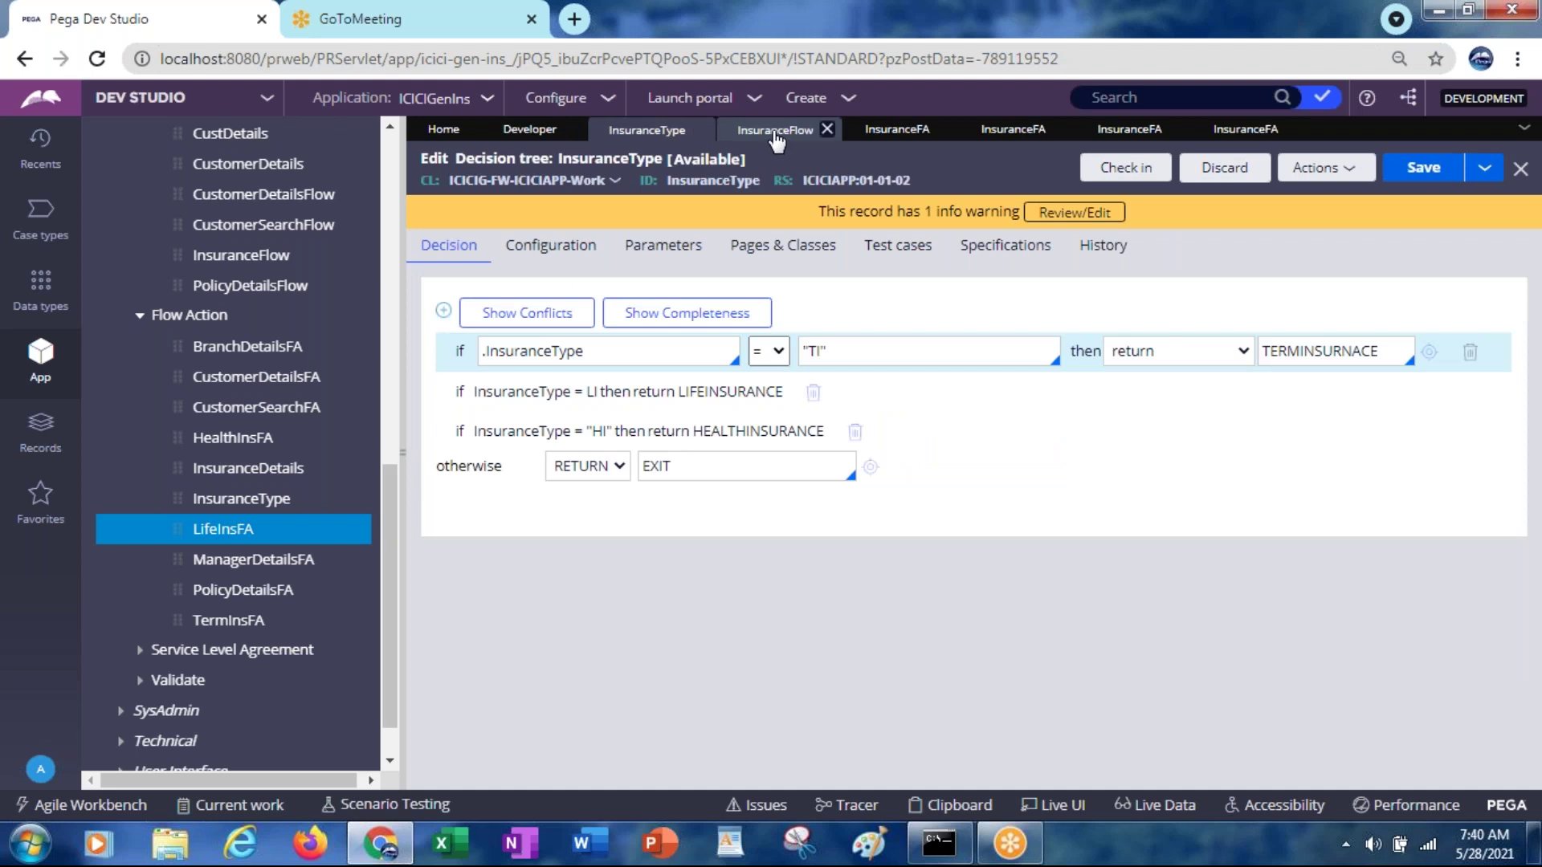
click(776, 131)
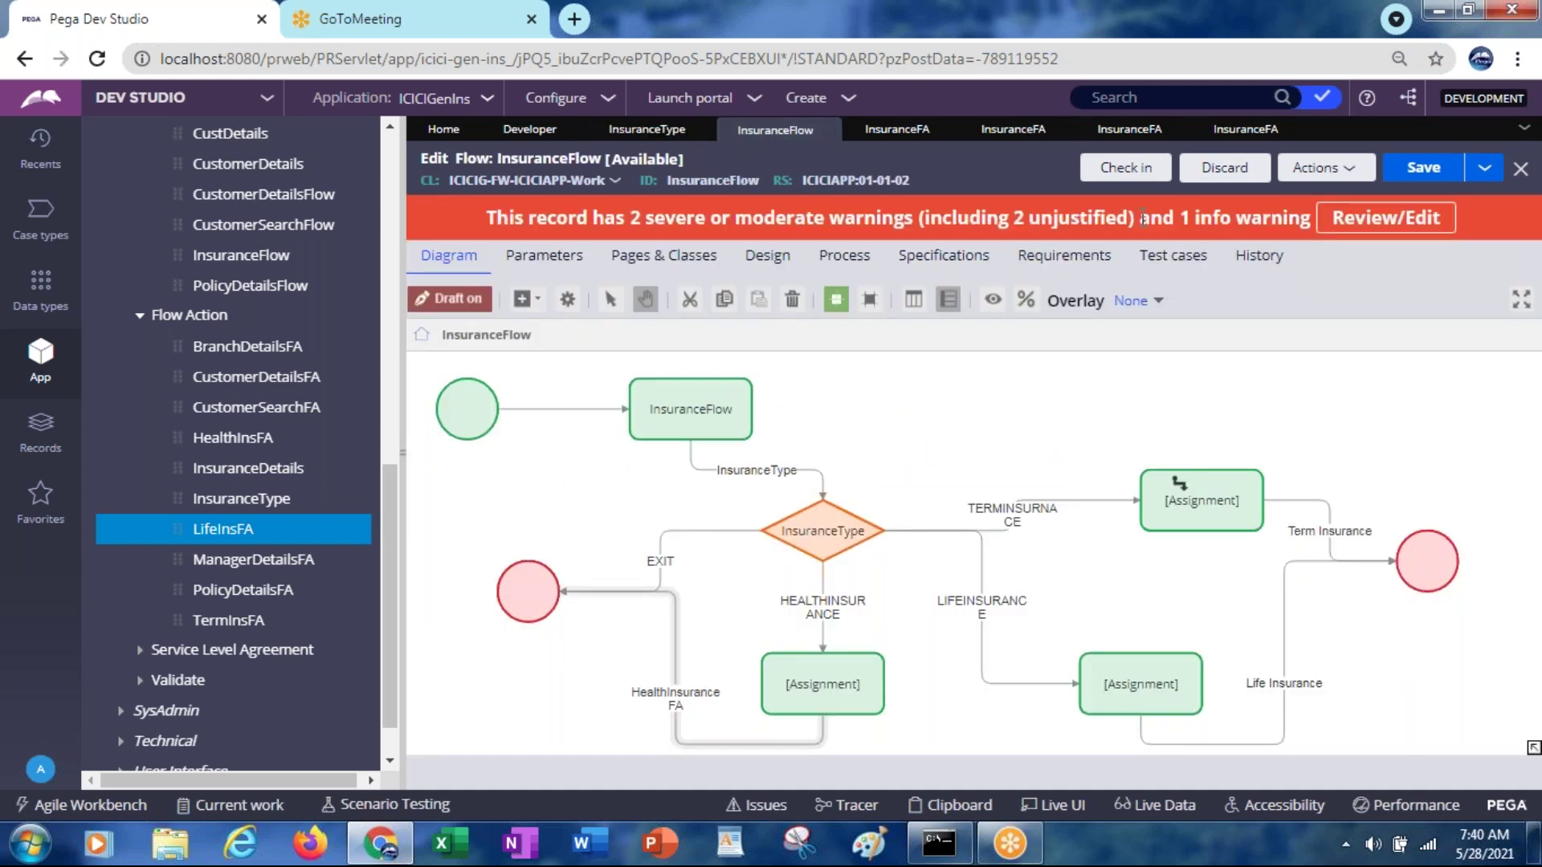
click(1350, 172)
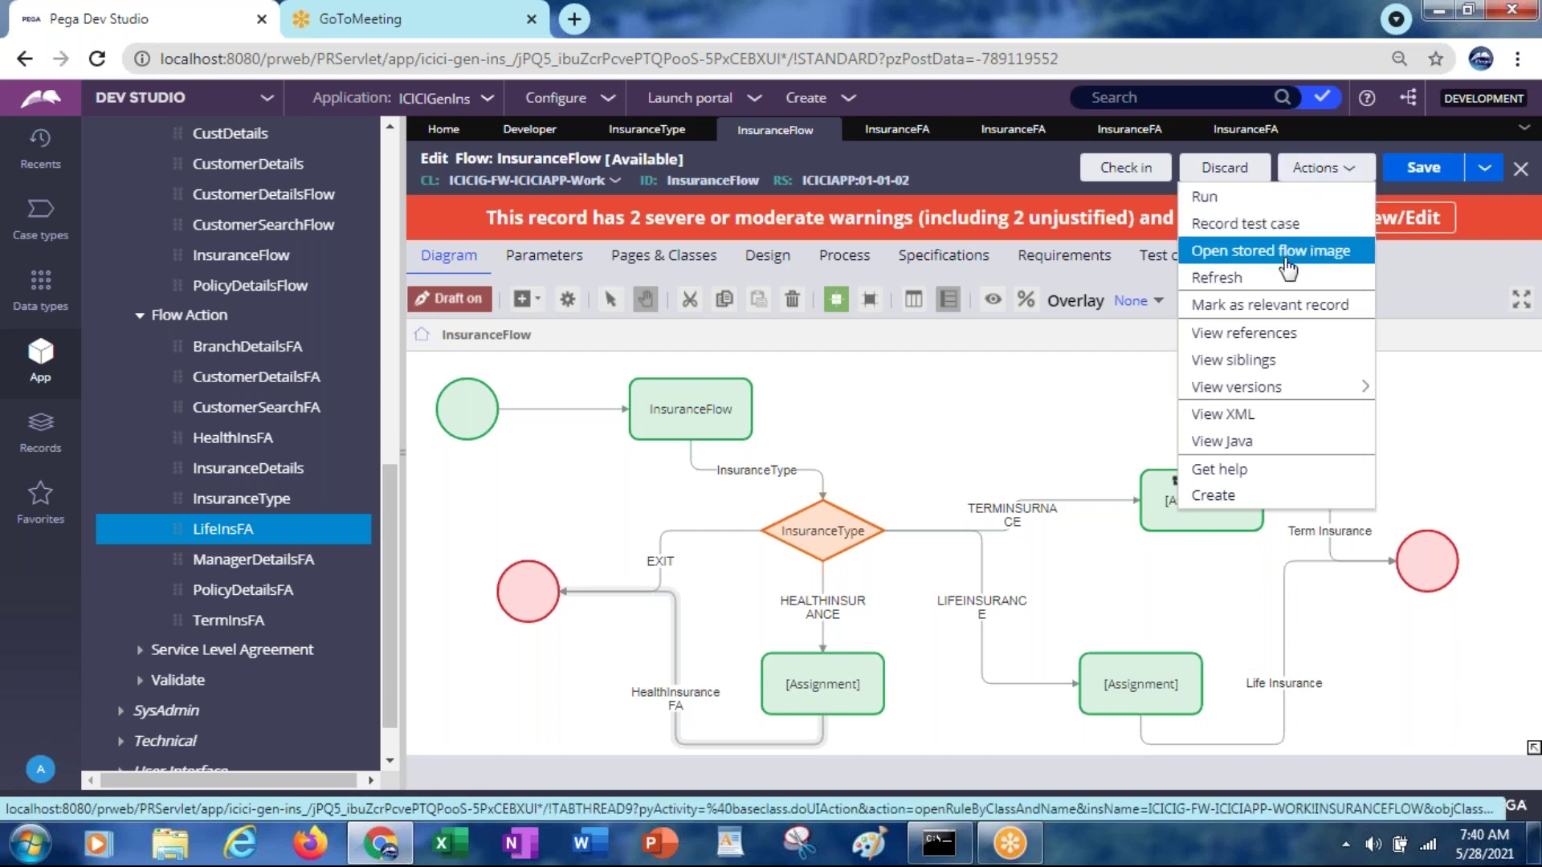
click(1483, 170)
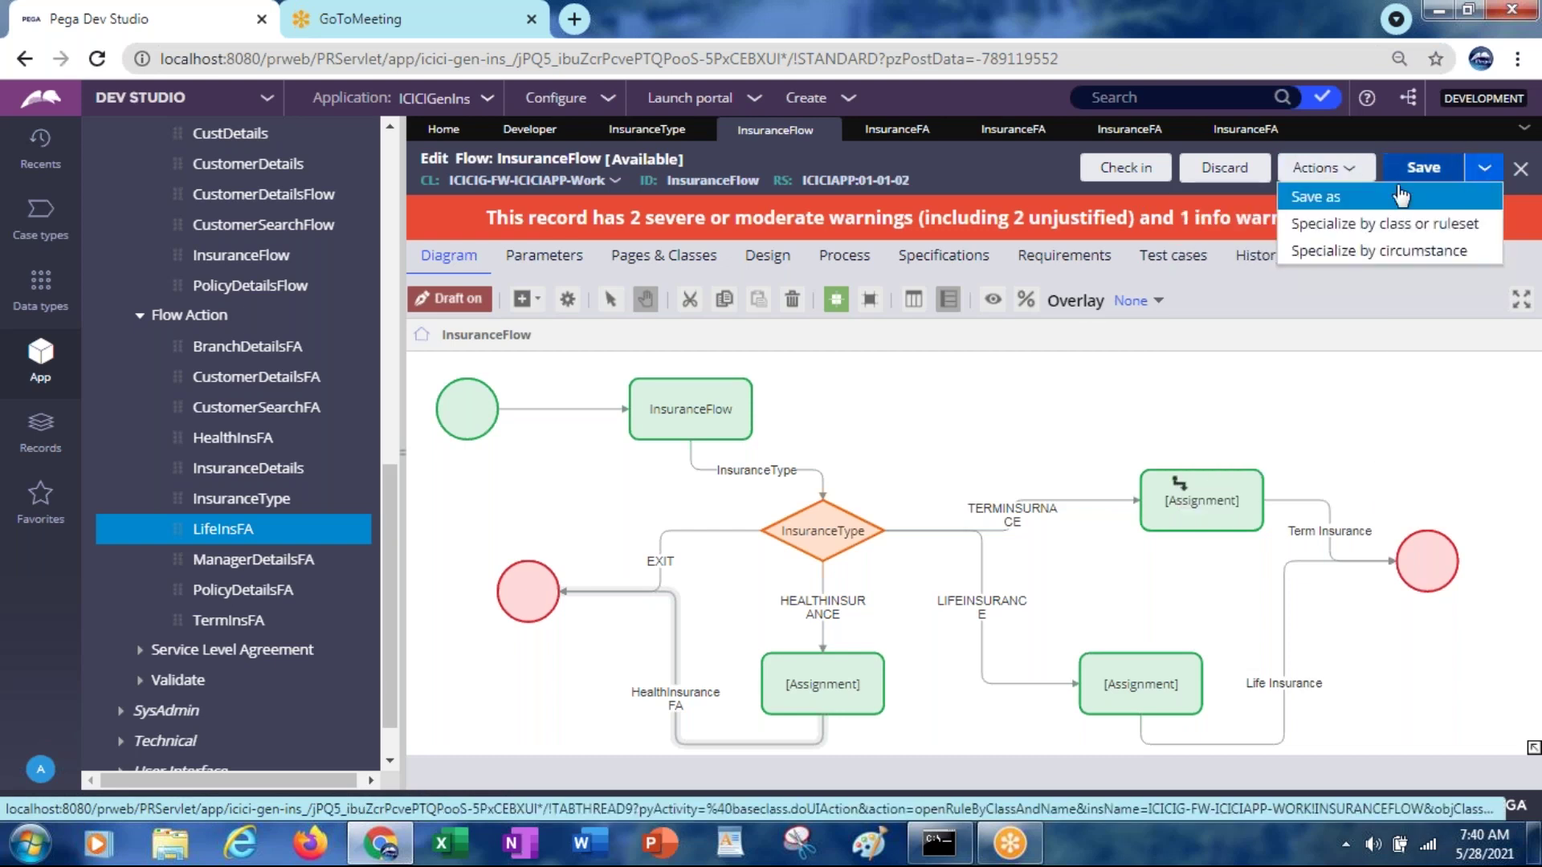
click(1315, 199)
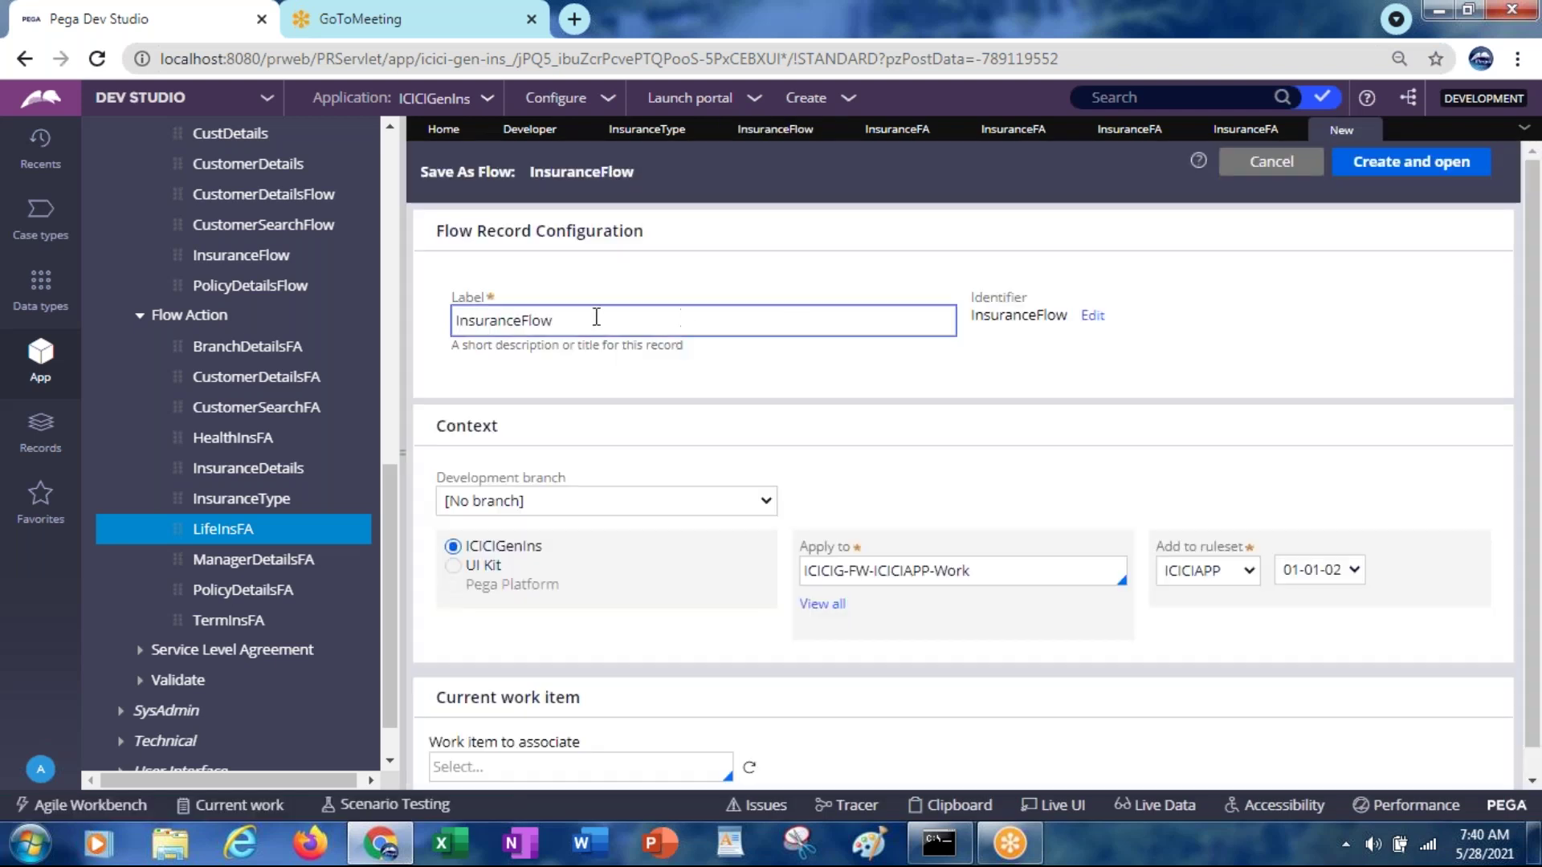
click(521, 322)
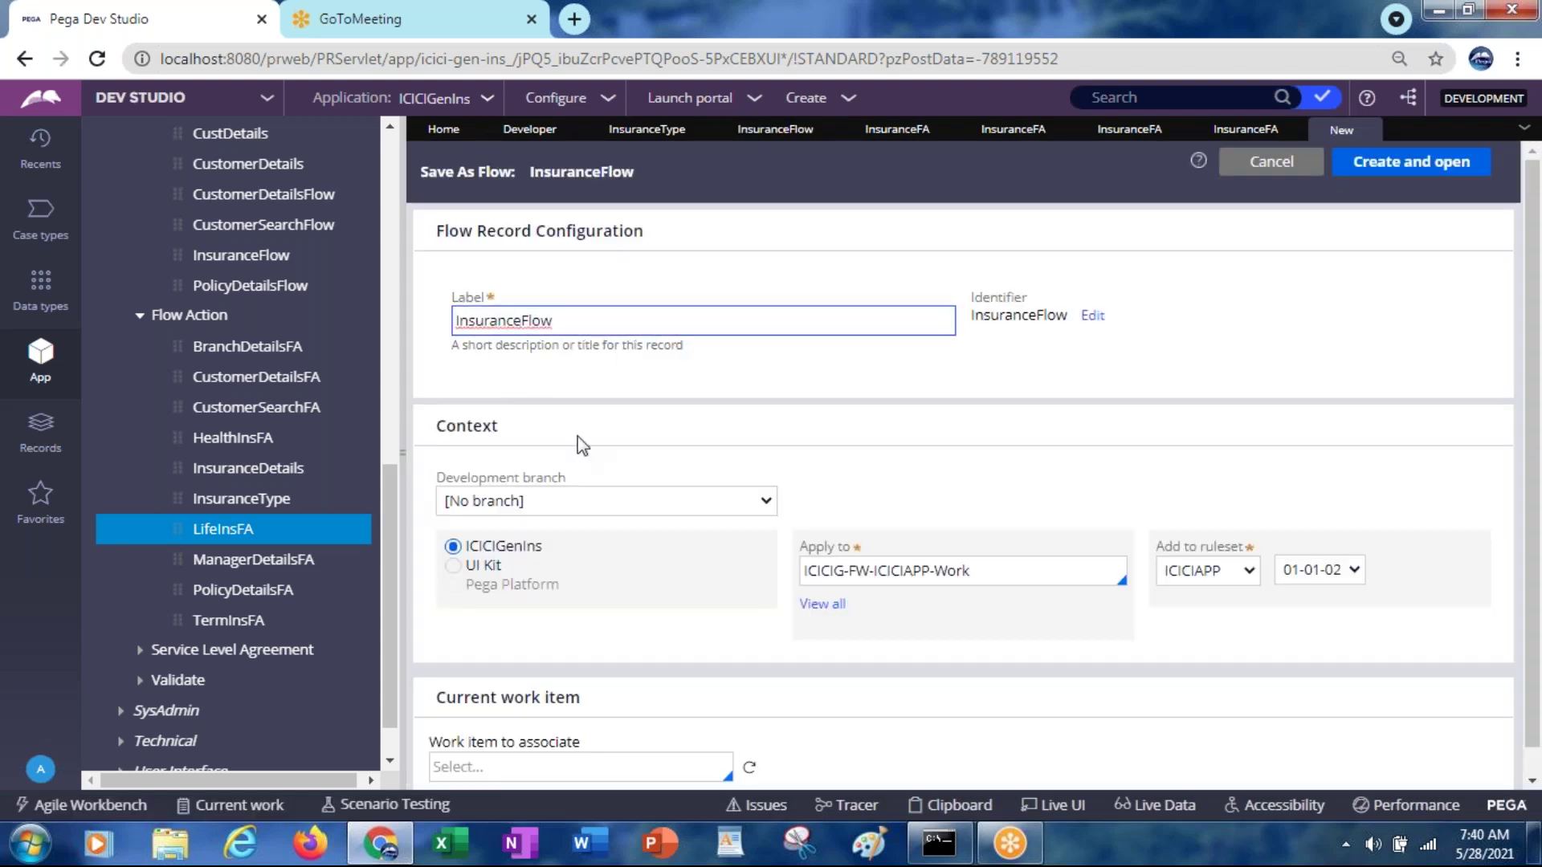
text(Circumstance)
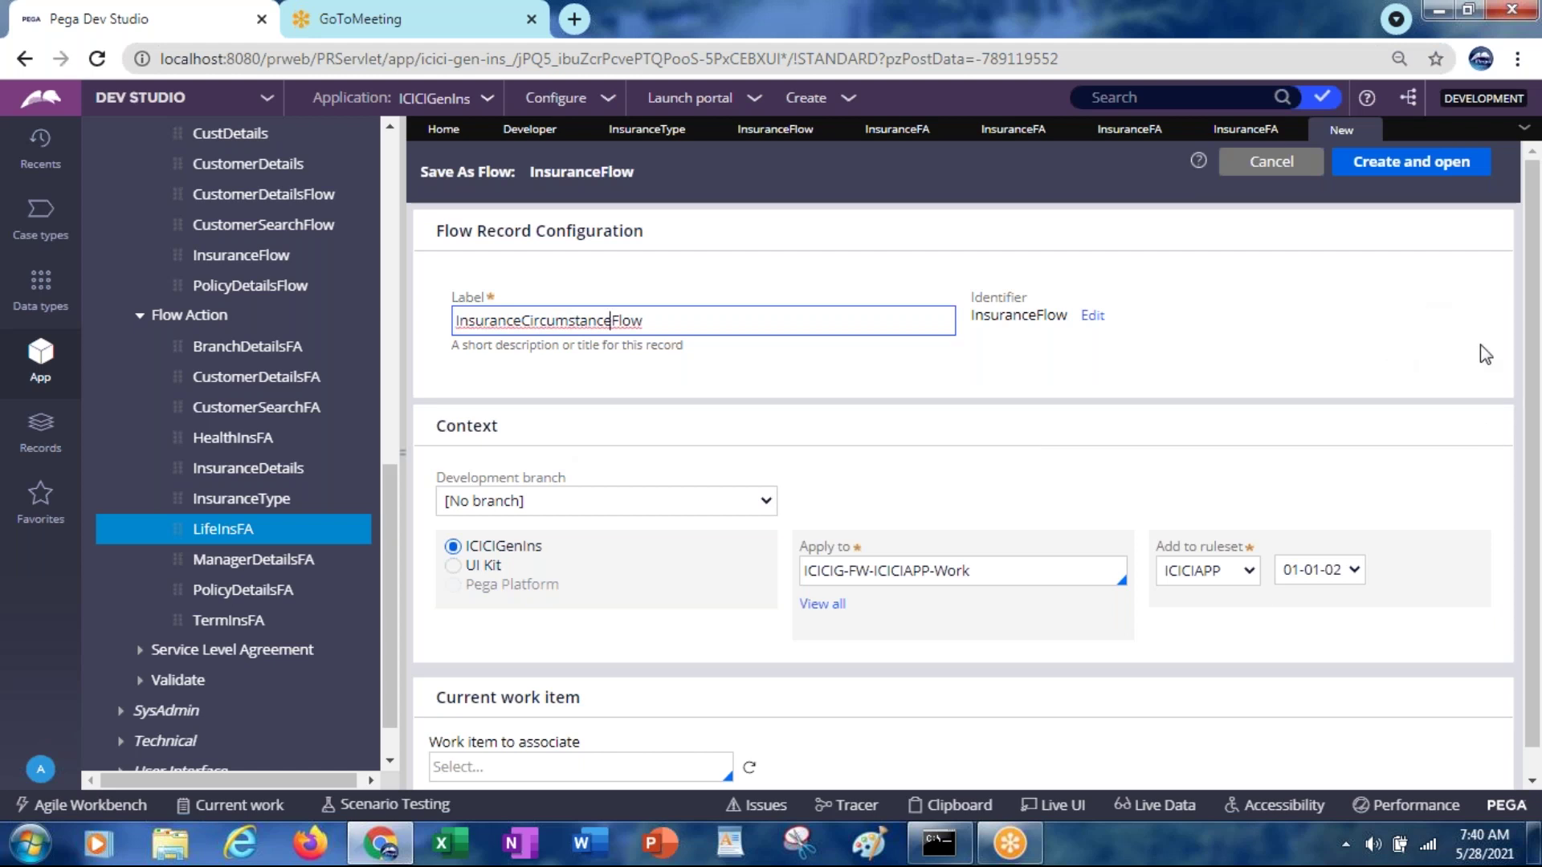
click(1310, 576)
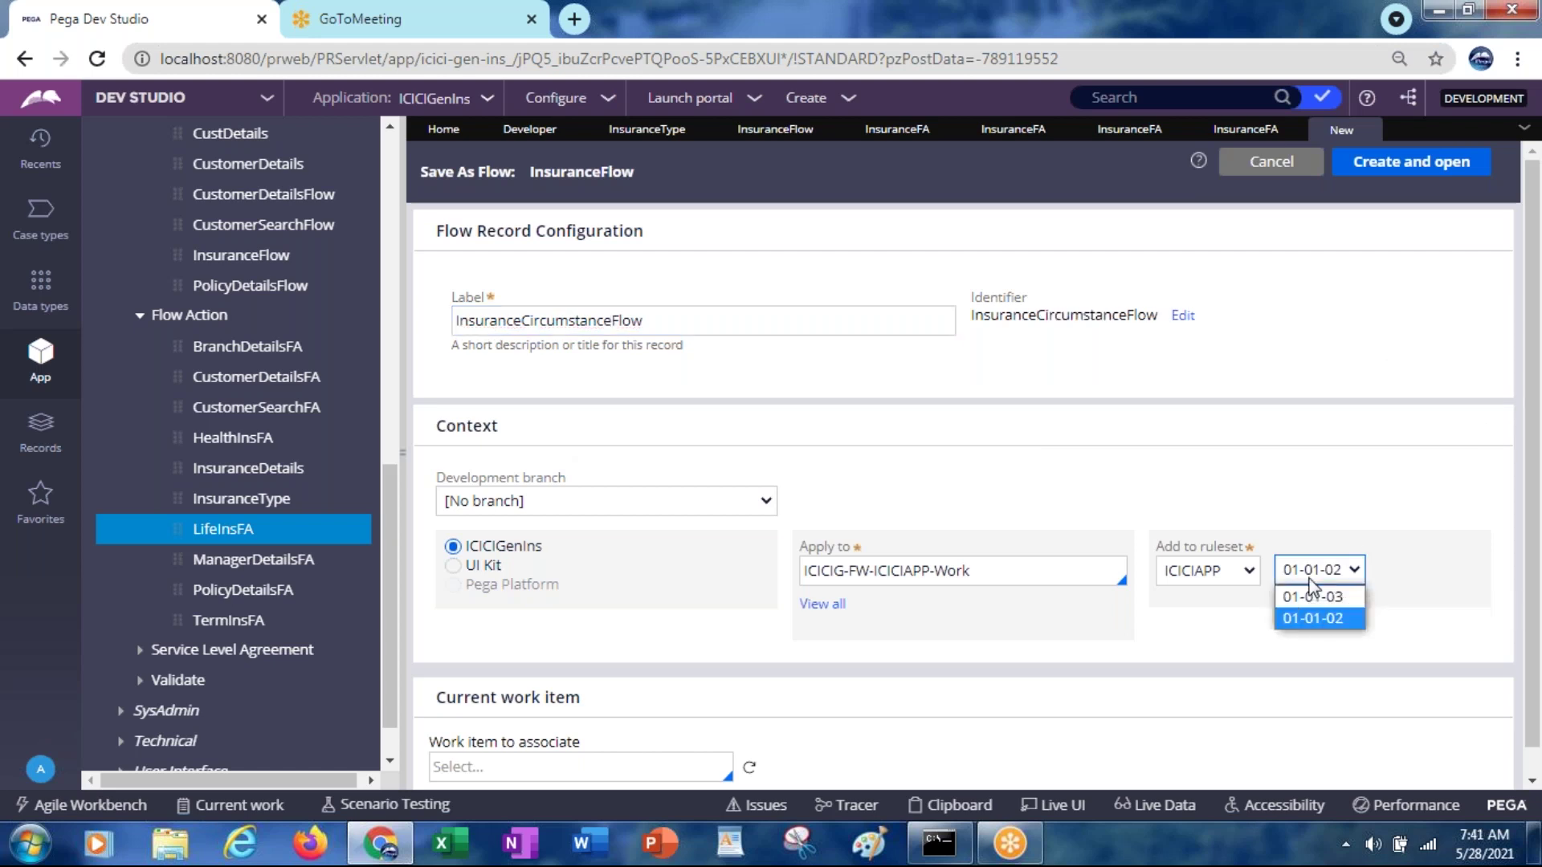
click(1309, 576)
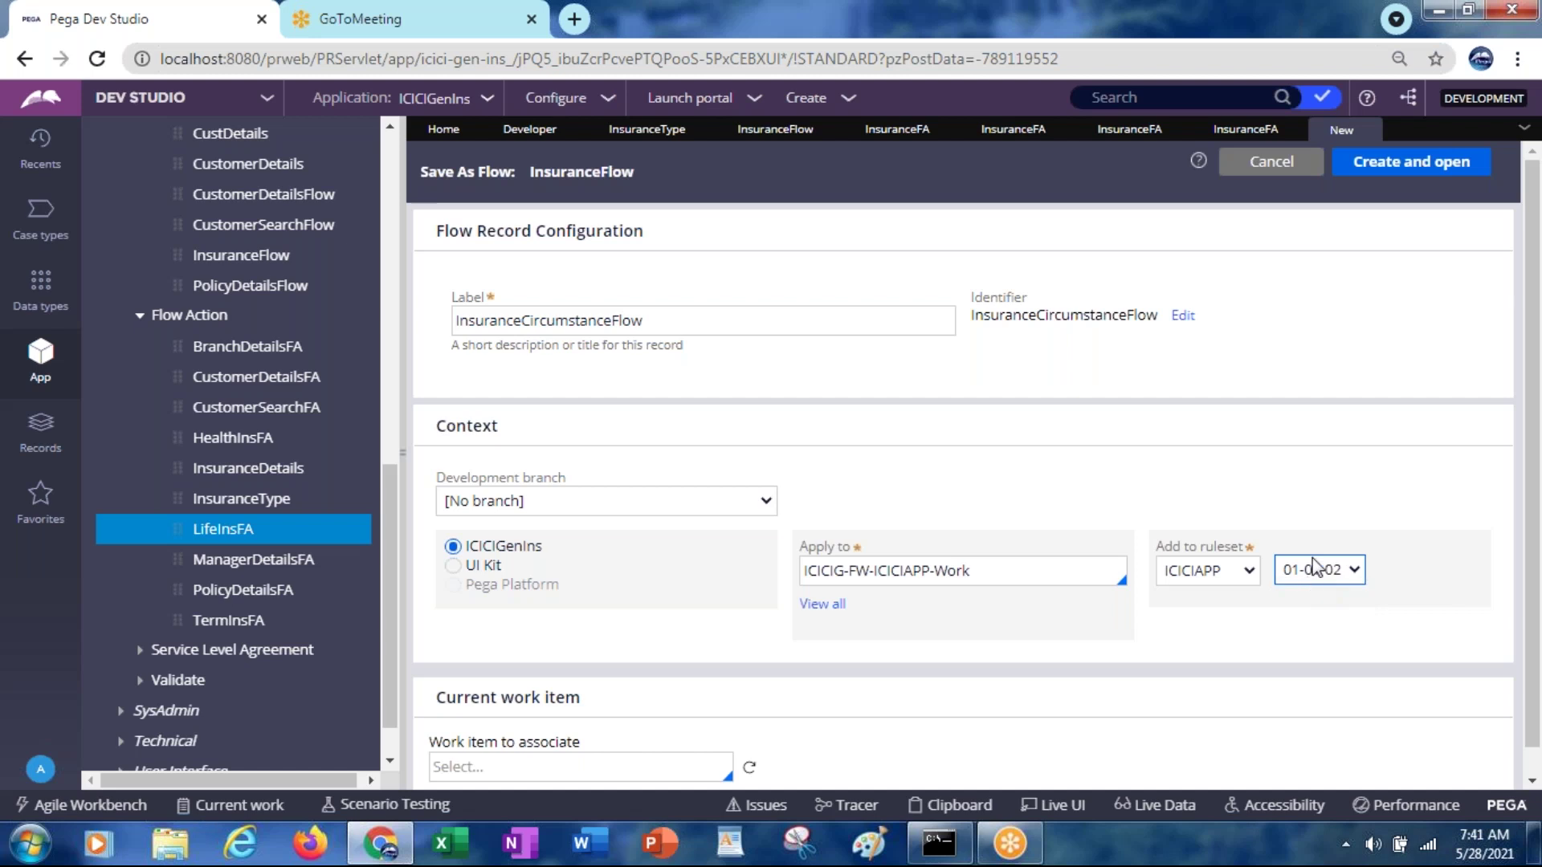
Check the sections of the three circumstanced InsuranceFA flow actions, then create and open the InsuranceCircumstanceFlow record
click(1241, 136)
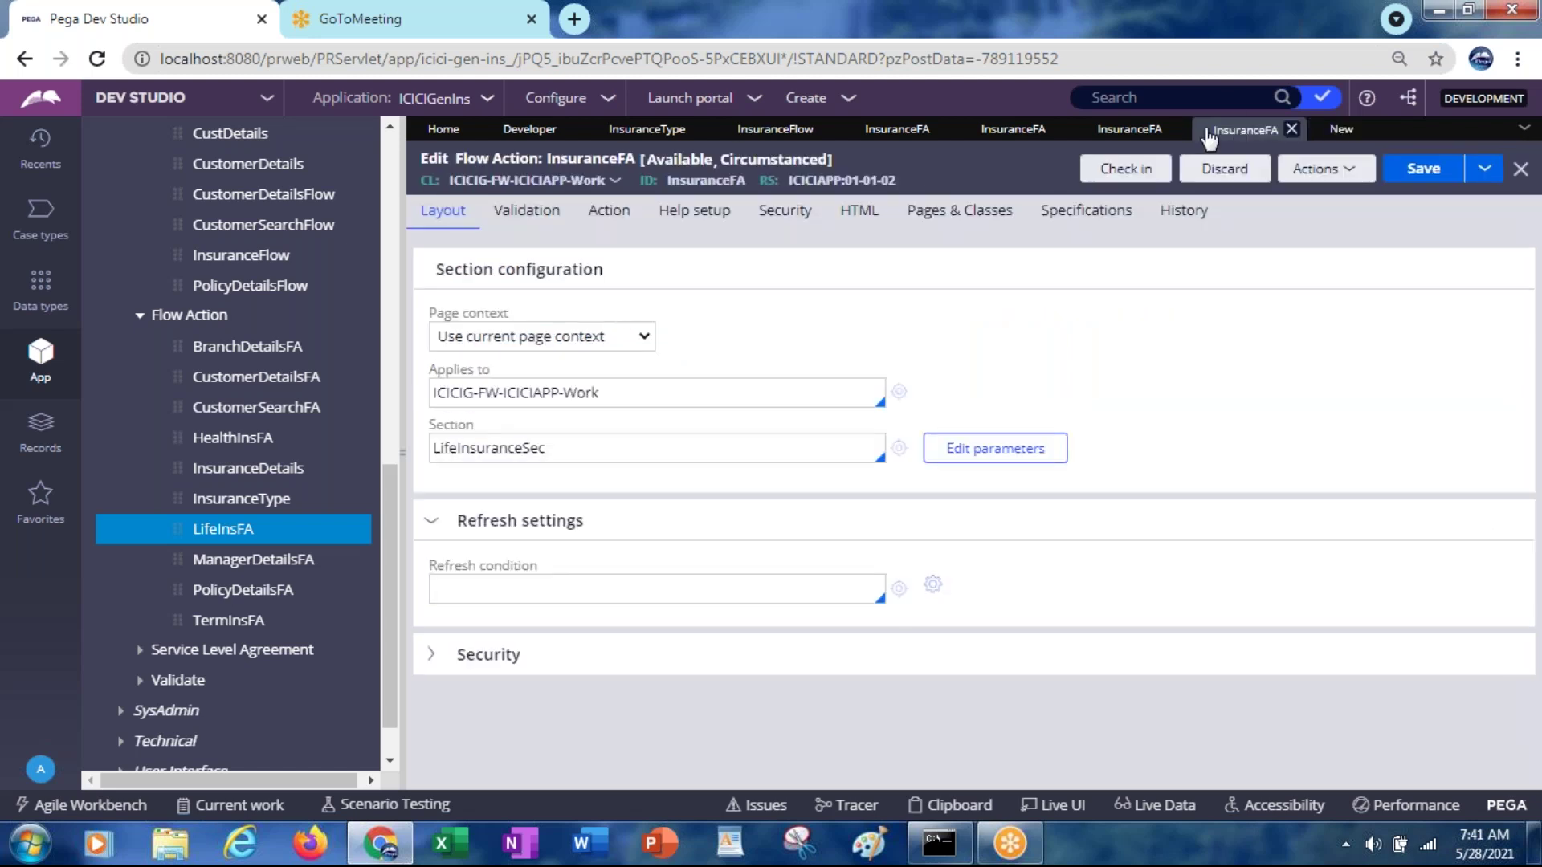
click(1128, 135)
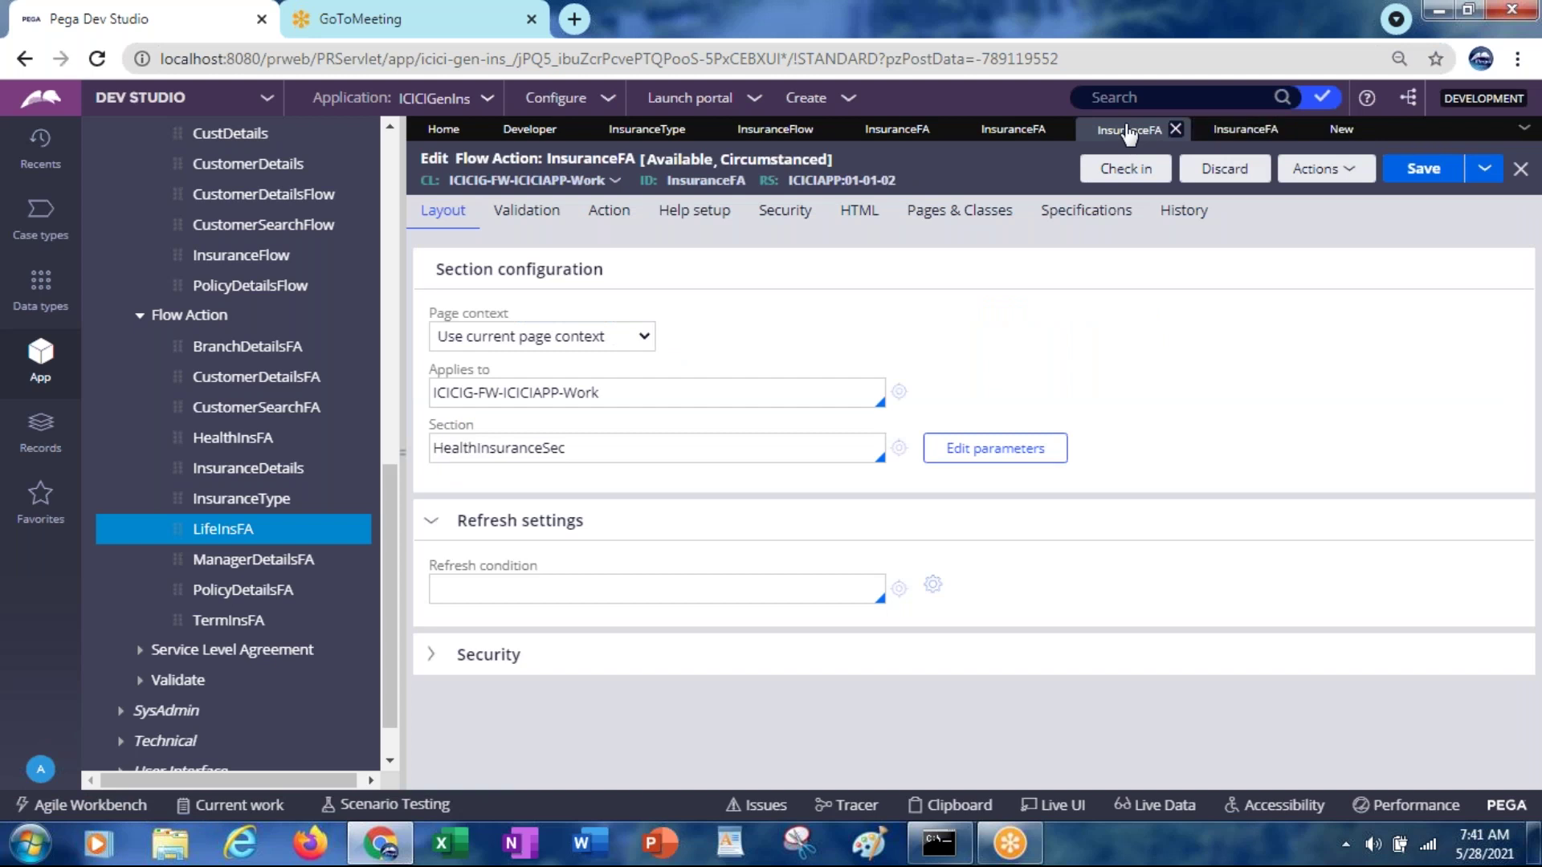
click(1010, 136)
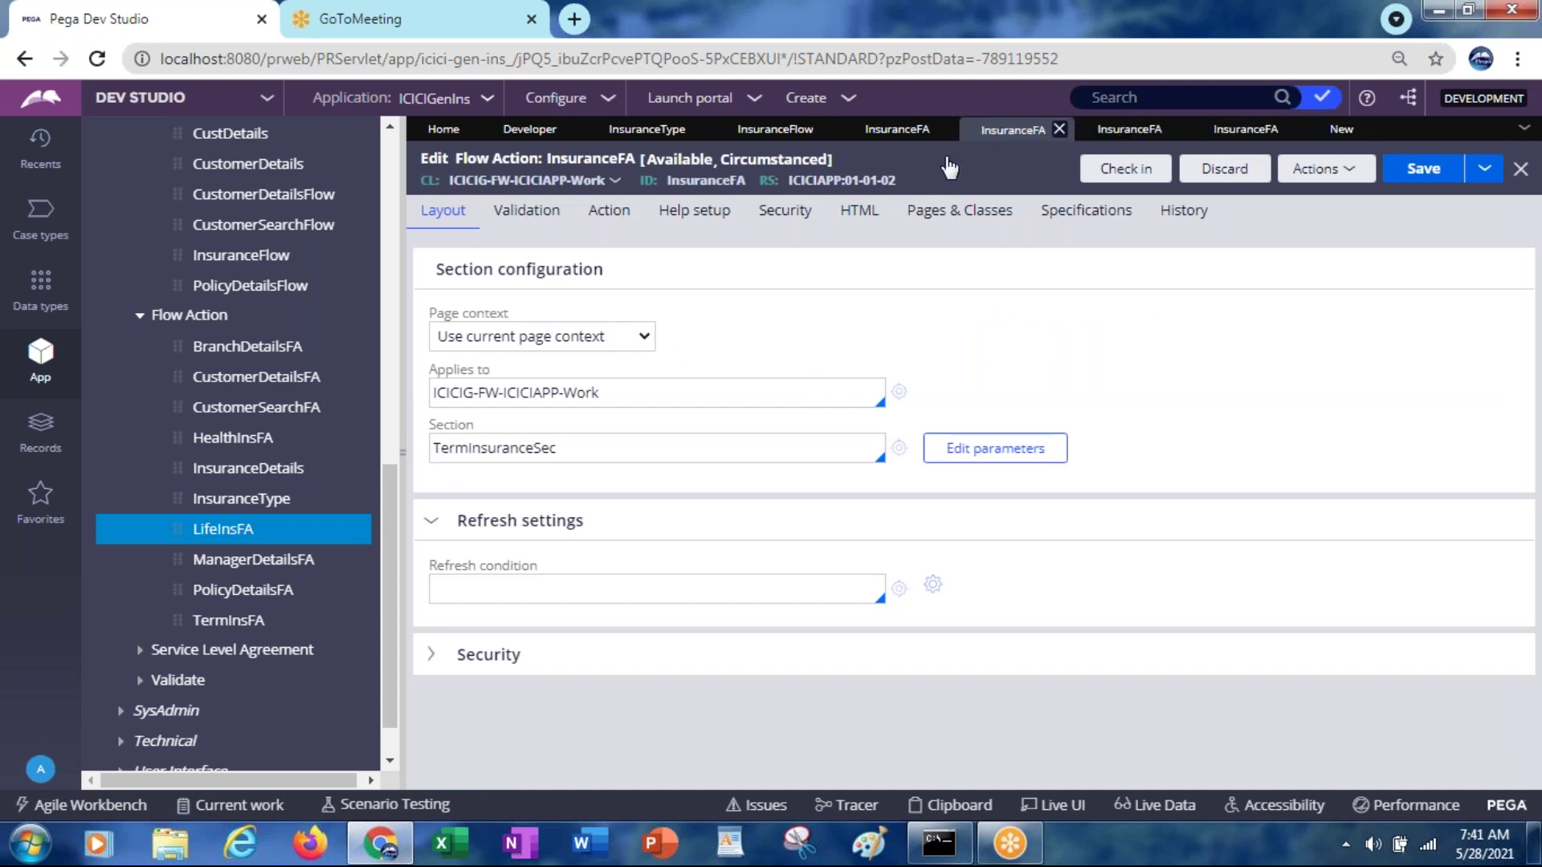
click(1337, 133)
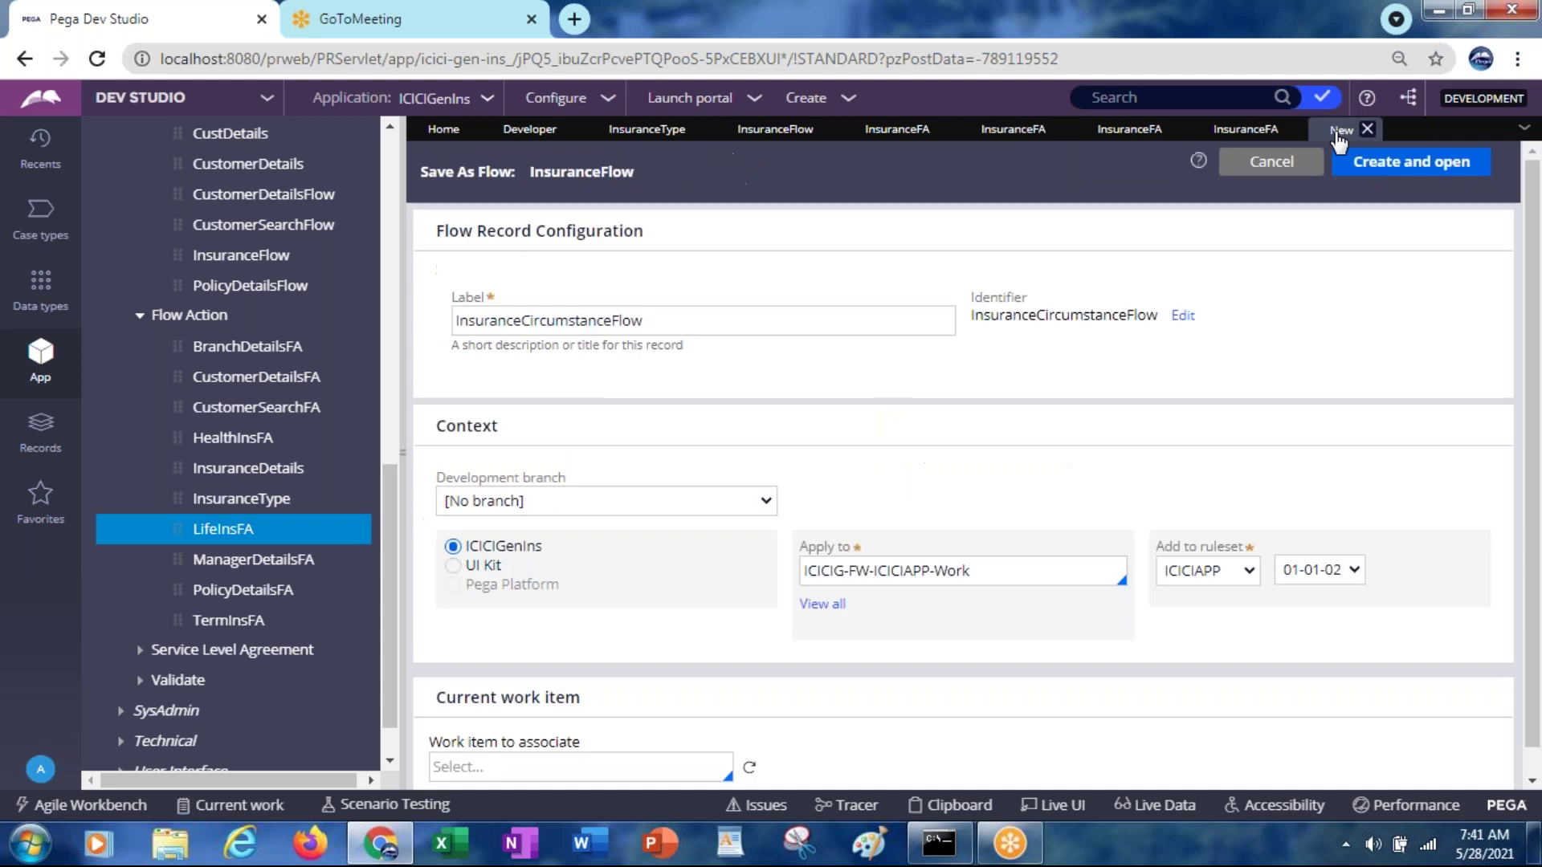
click(1404, 166)
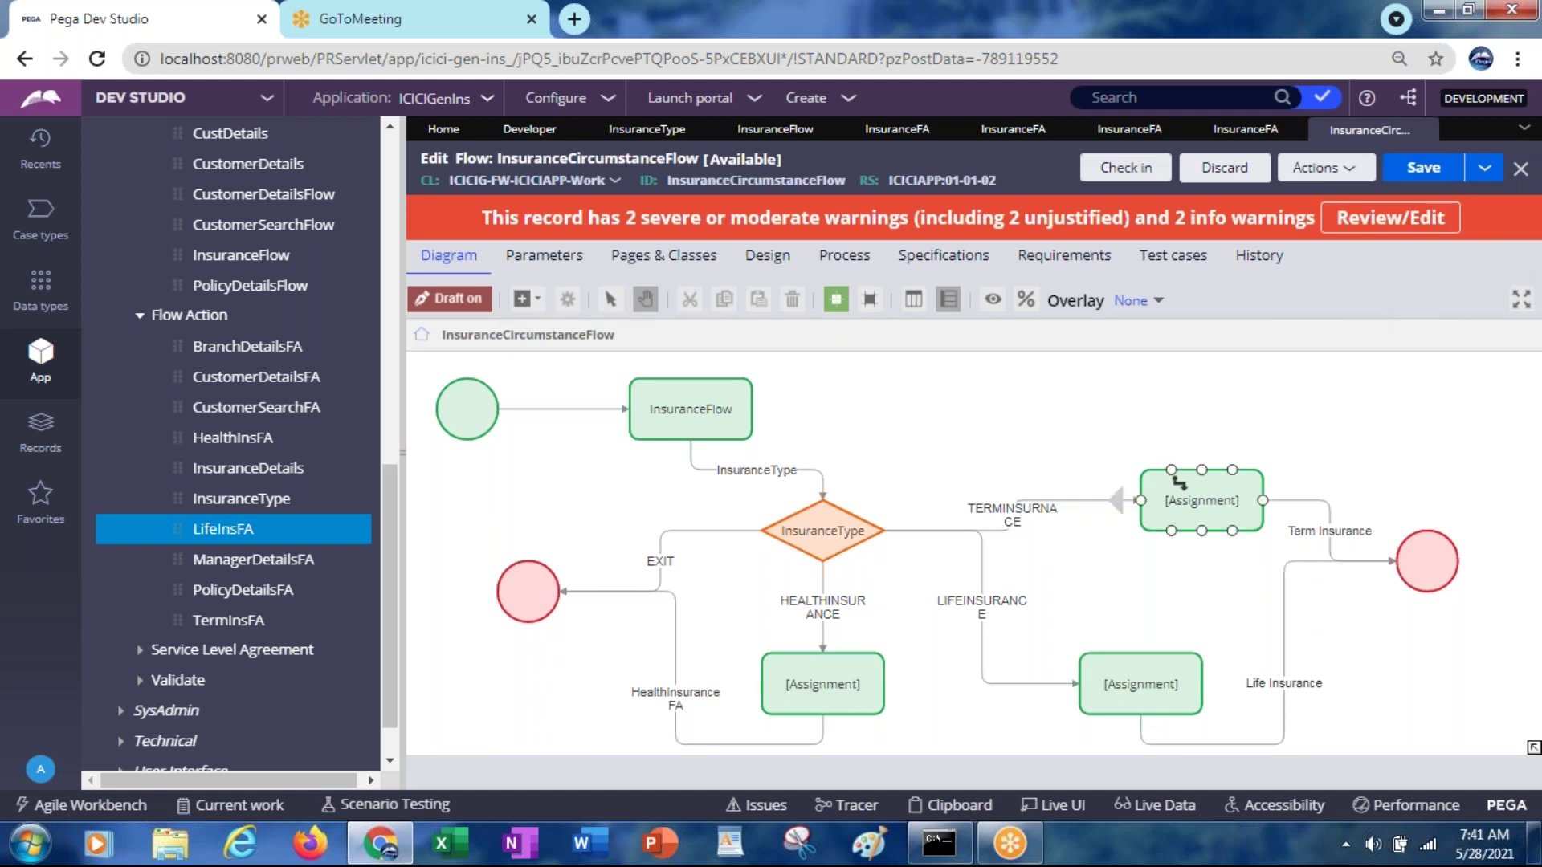
Delete the HEALTHINSURANCE connector between the InsuranceType decision and its assignment in InsuranceCircumstanceFlow
click(824, 670)
click(824, 535)
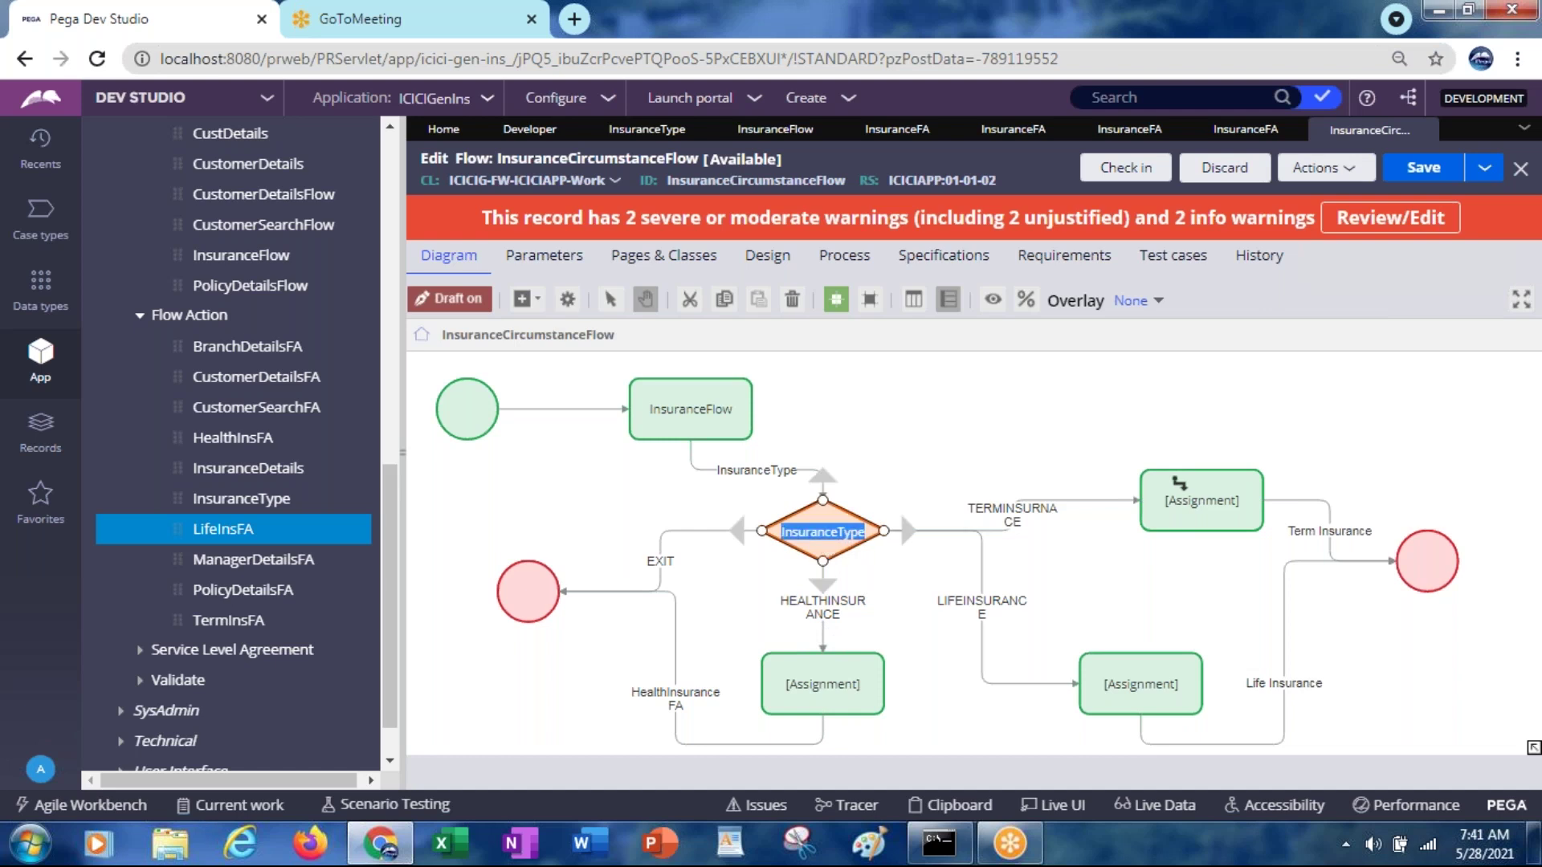
click(864, 612)
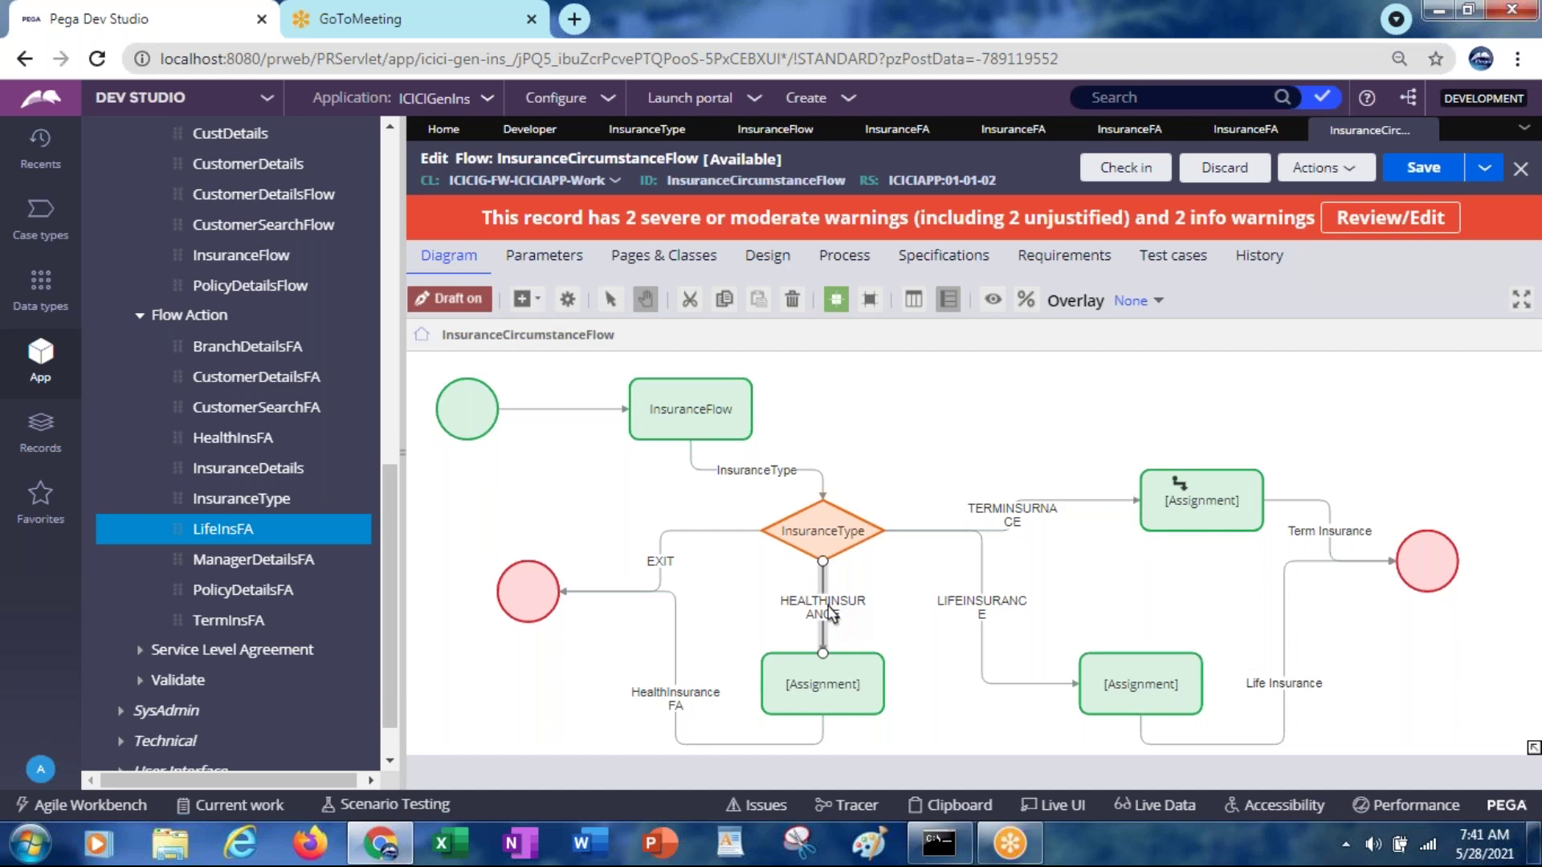
key(Delete)
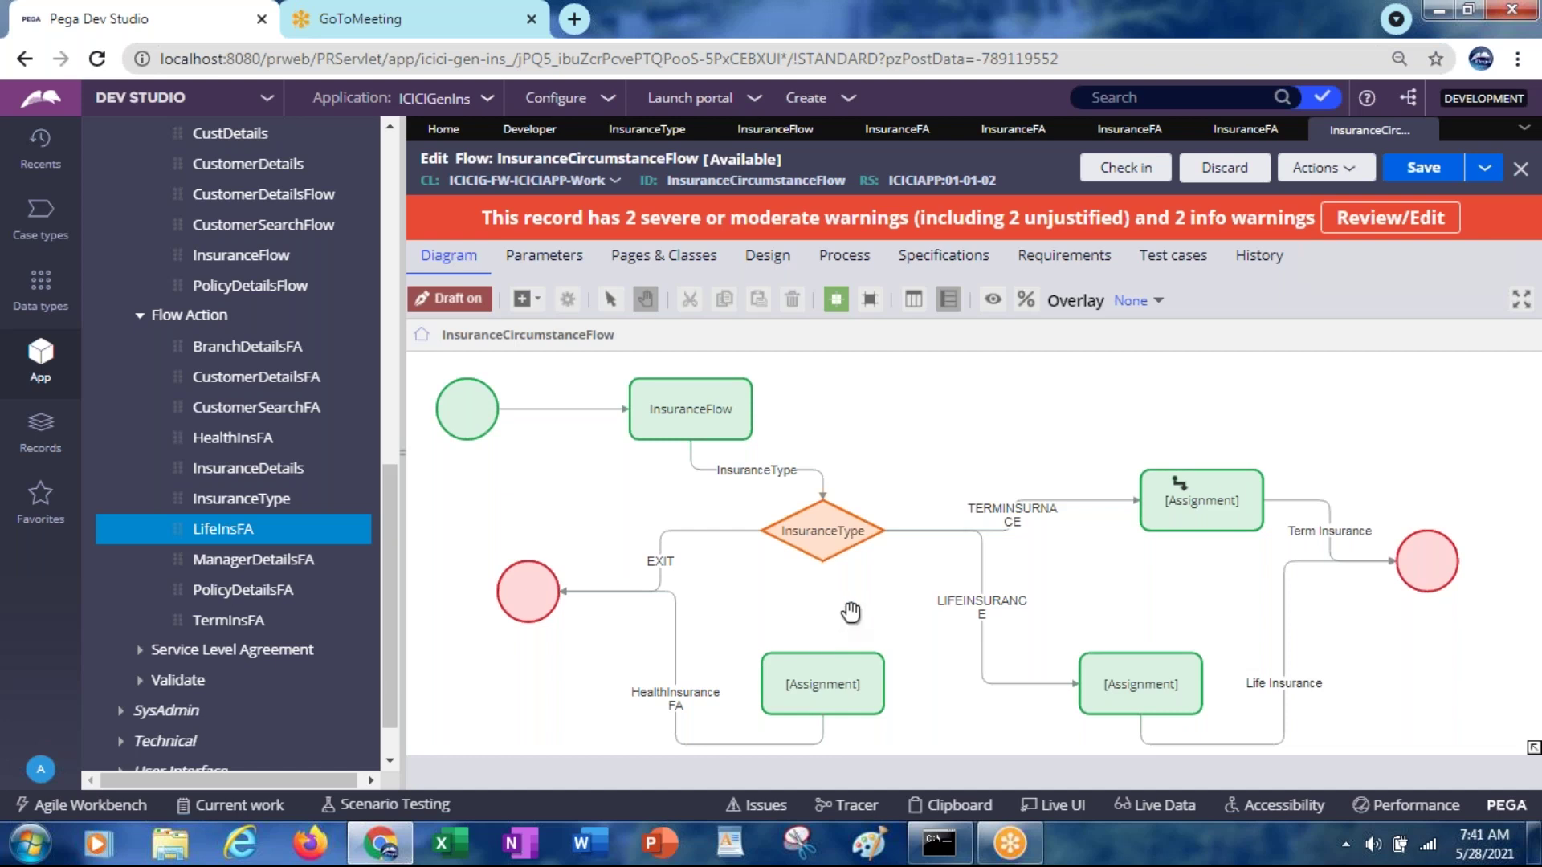
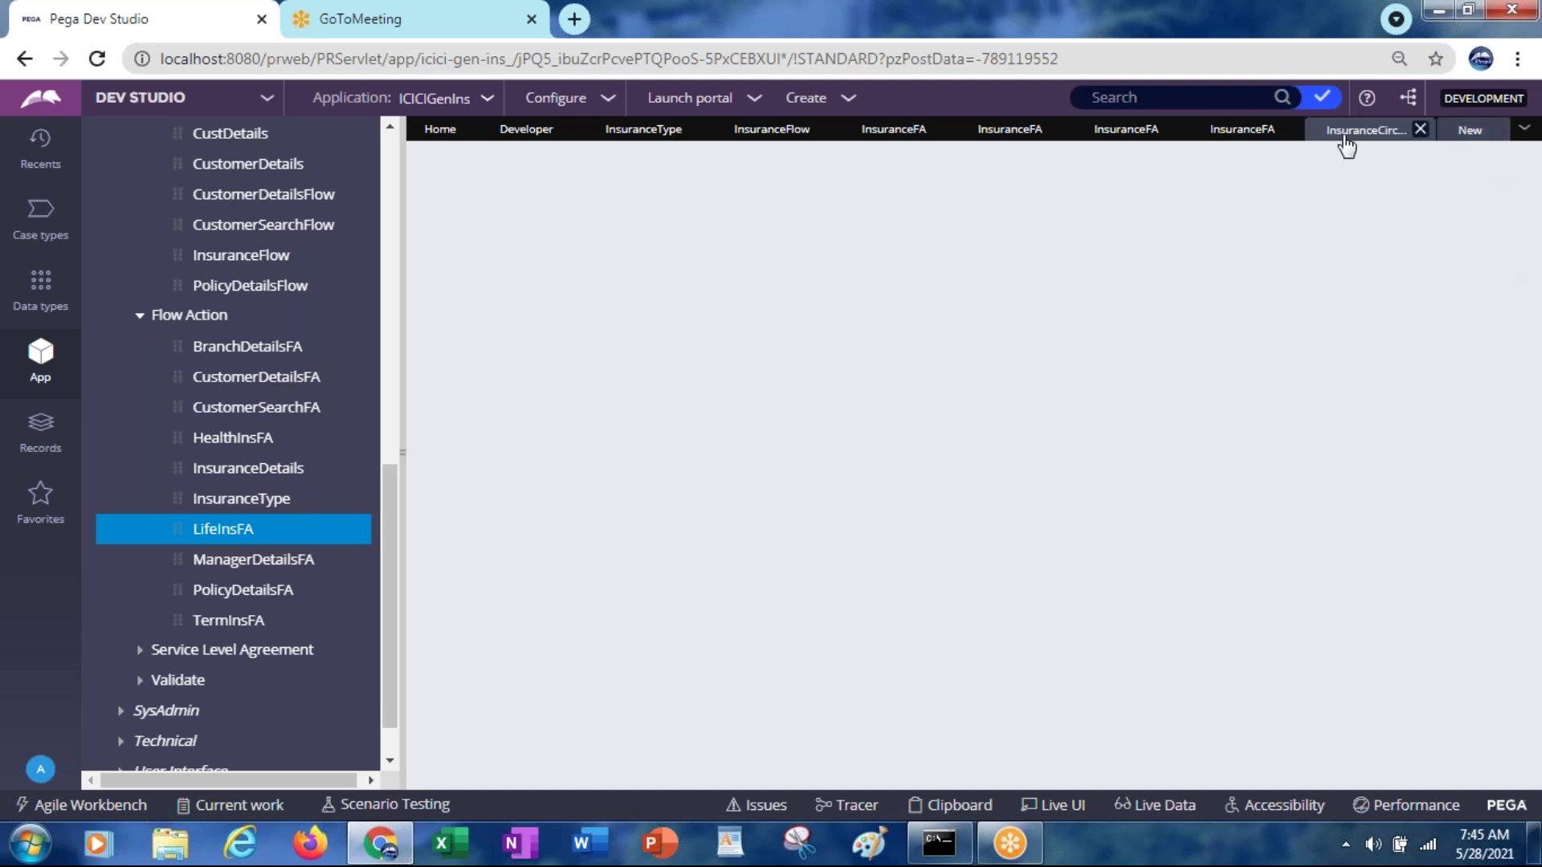
Test the running InsuranceCircumstanceFlow case by choosing Health Insurance as the insurance type and submitting it
click(1345, 141)
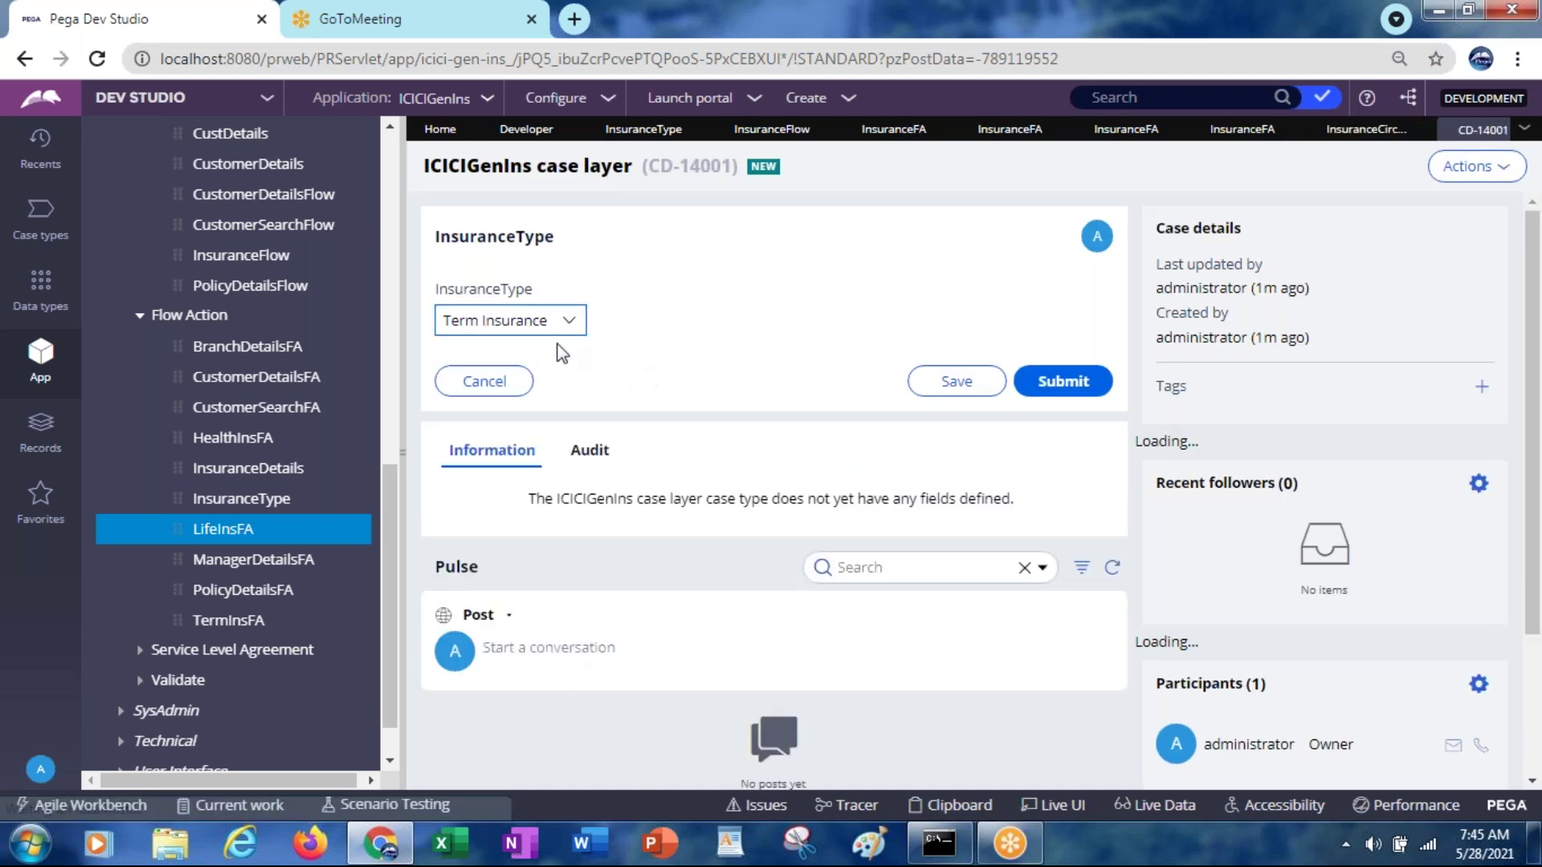
click(526, 323)
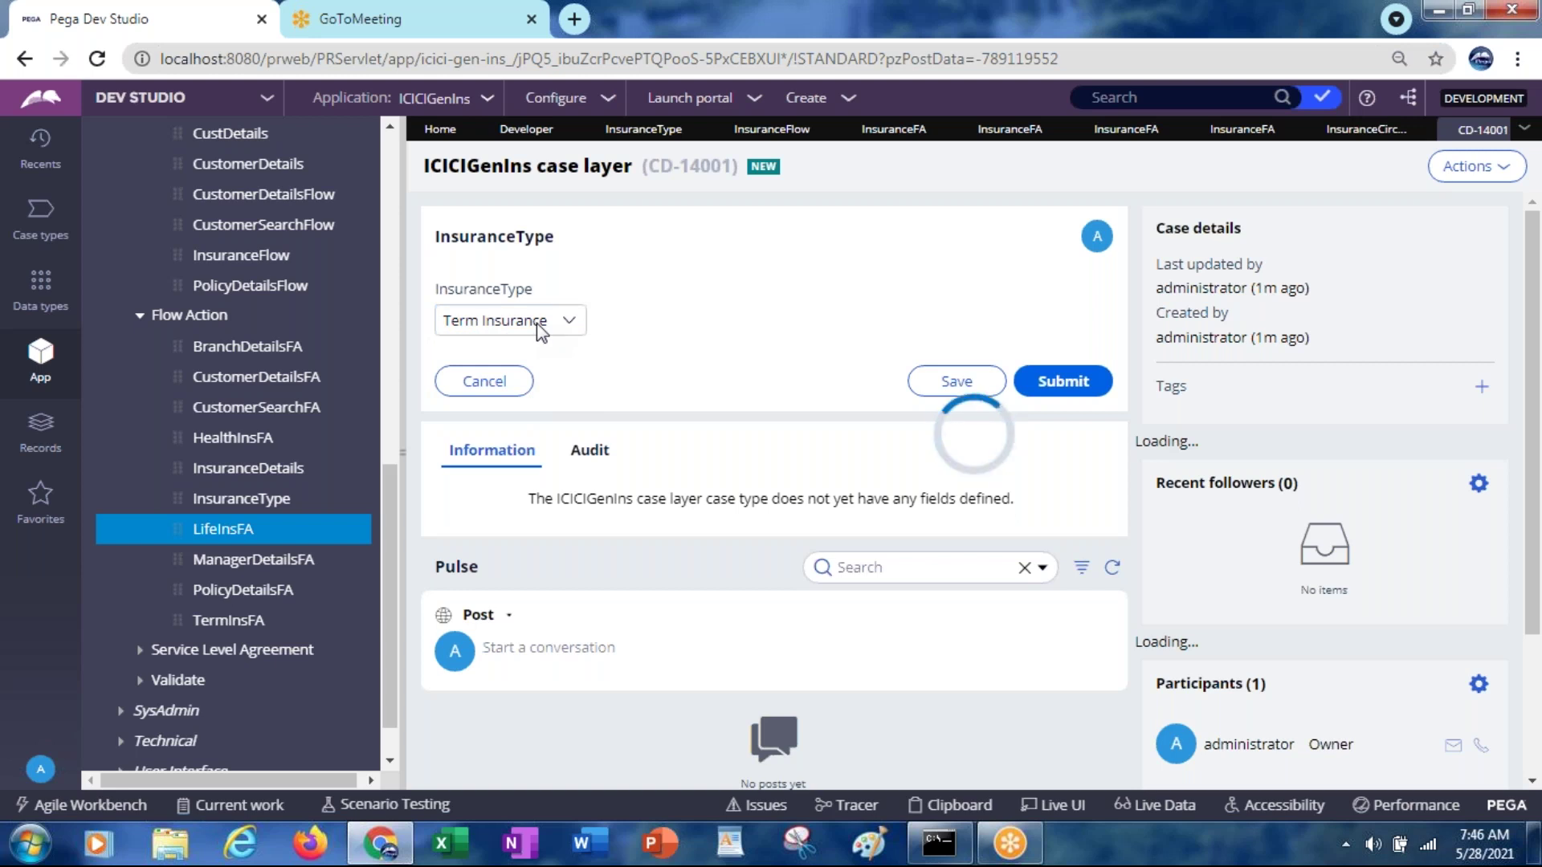
click(536, 323)
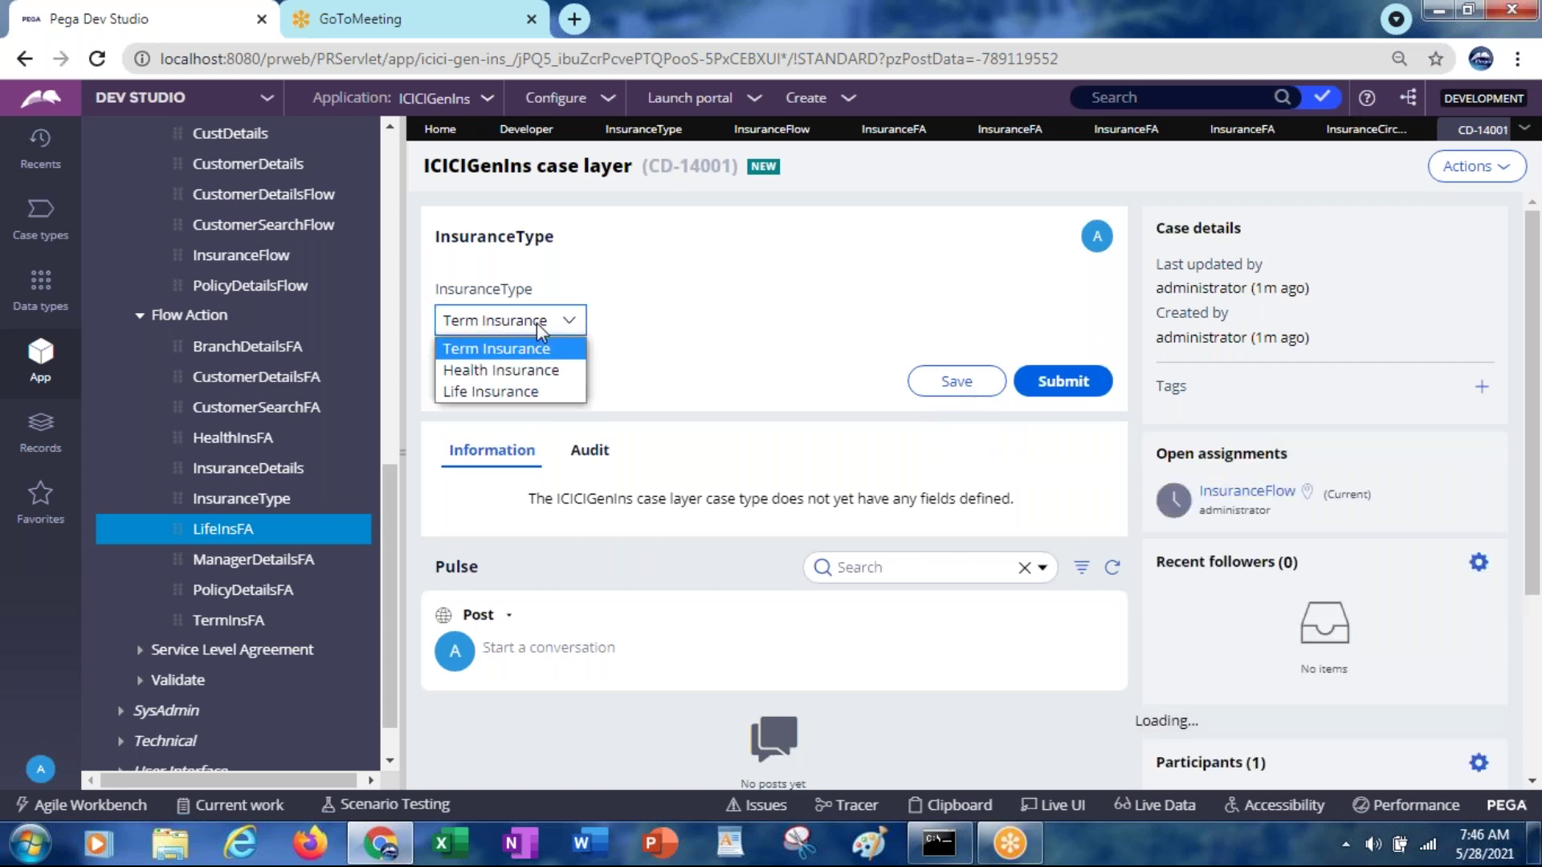
click(501, 367)
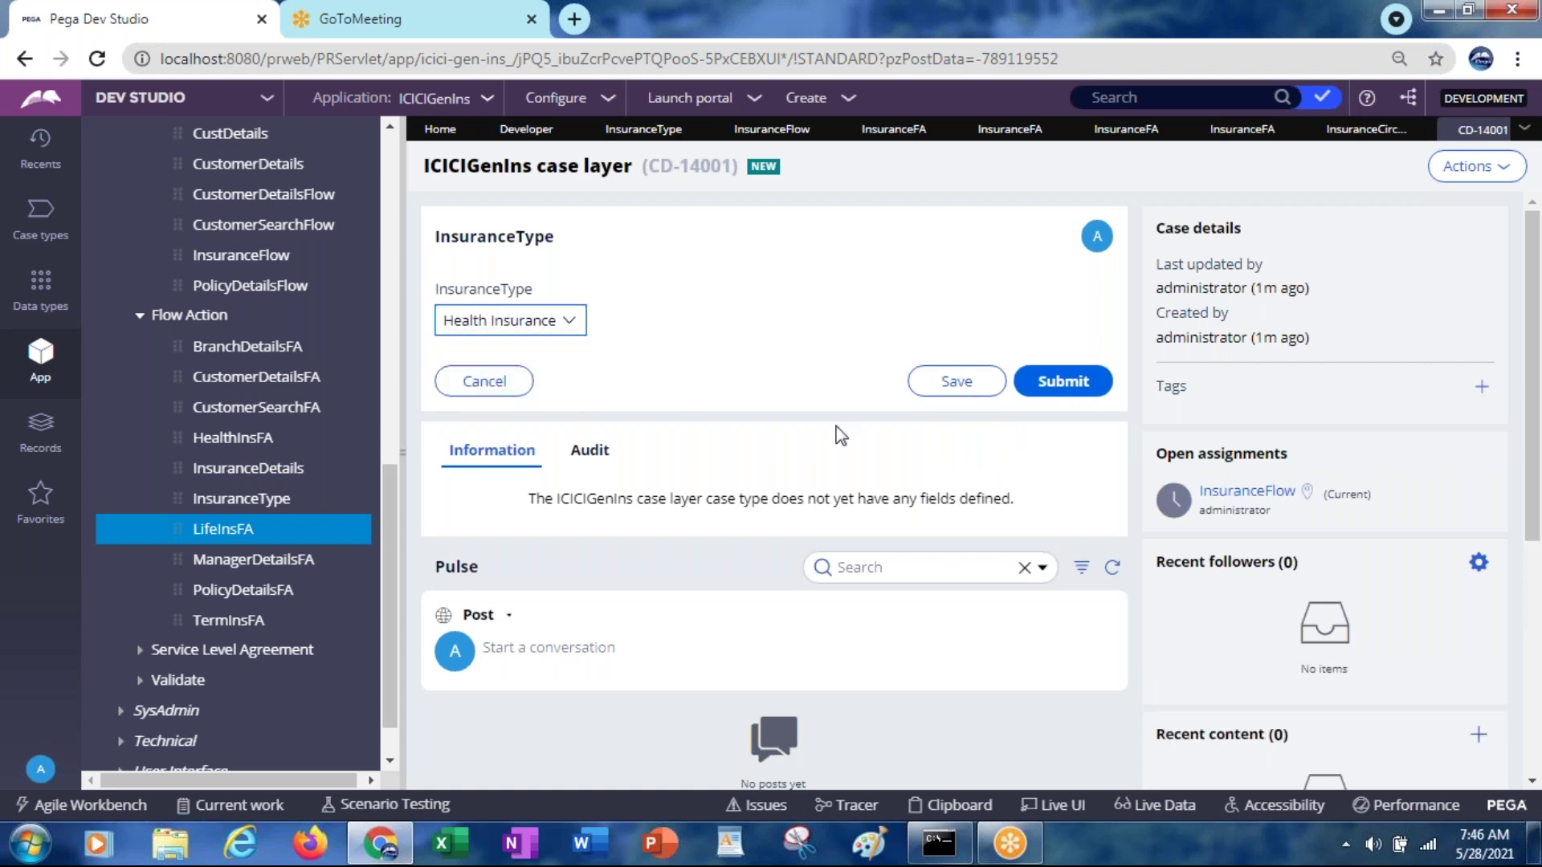
click(1066, 389)
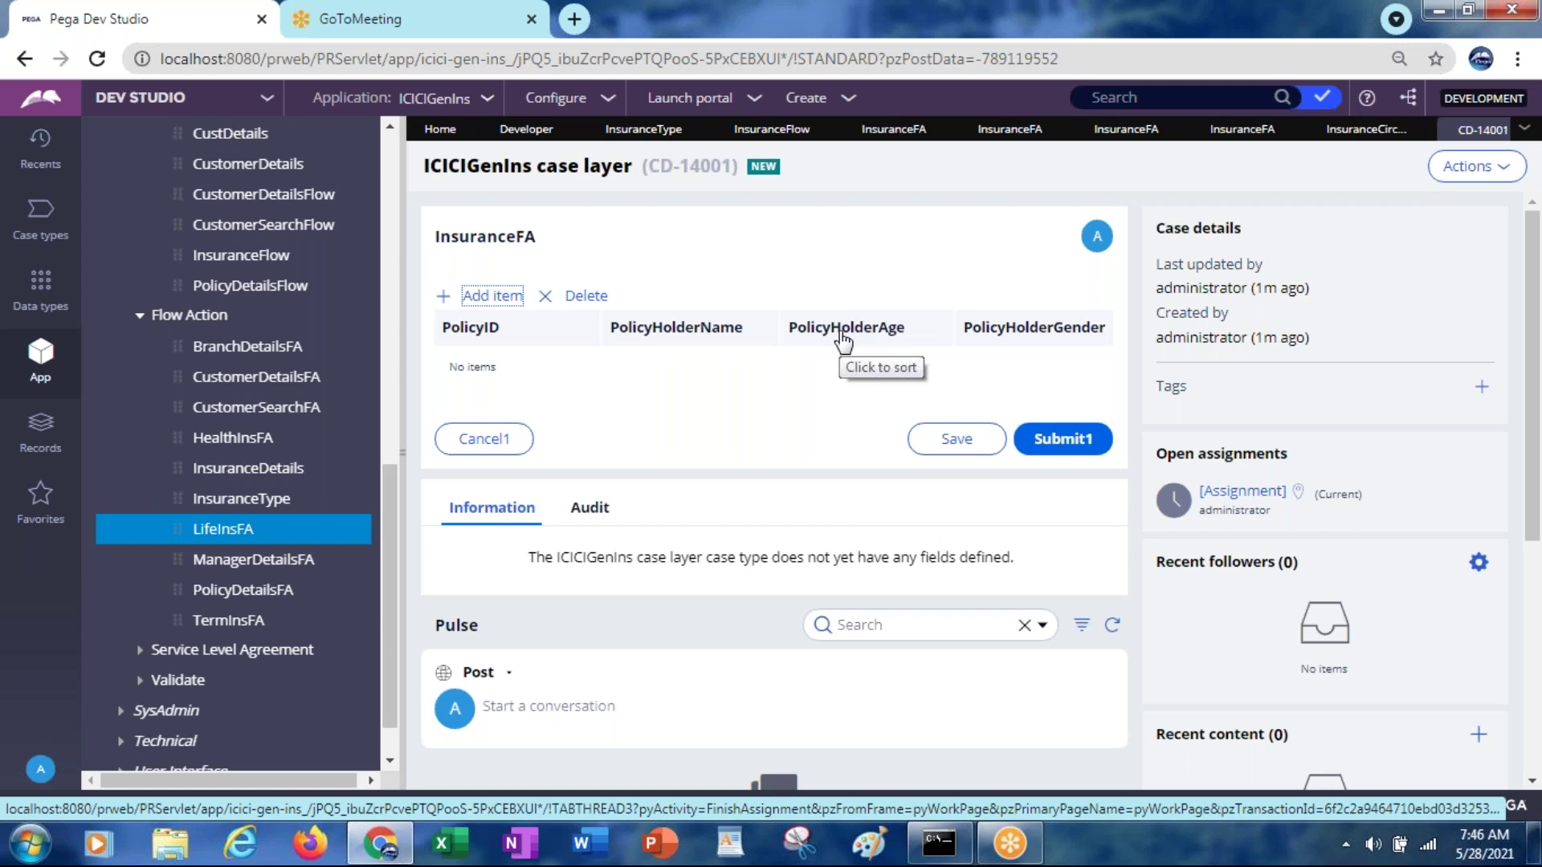
Run InsuranceCircumstanceFlow again and submit the new case with Life Insurance as the insurance type
click(1349, 143)
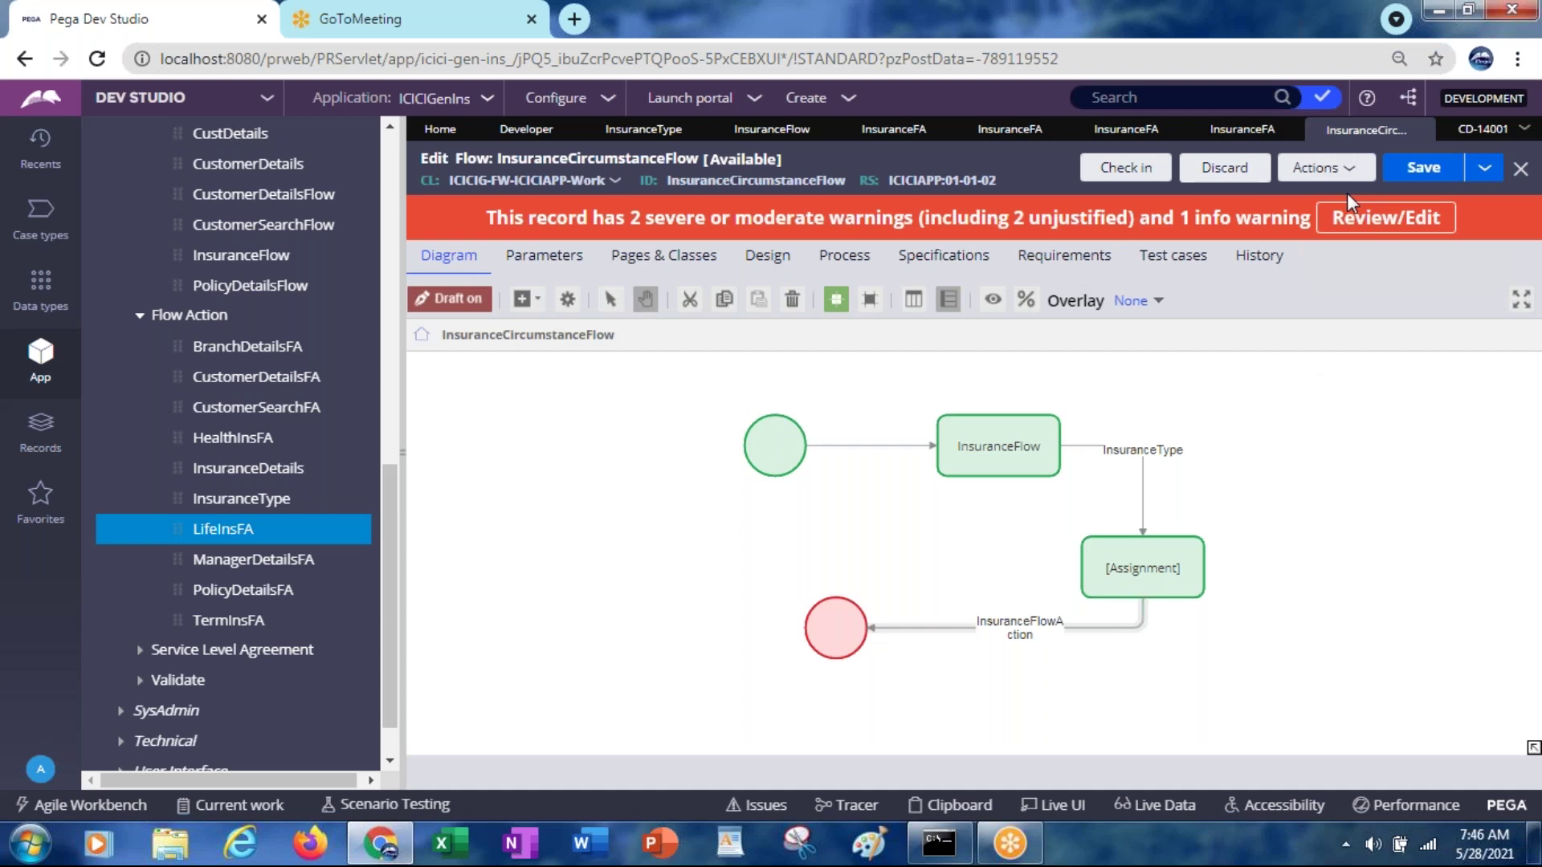
click(1297, 171)
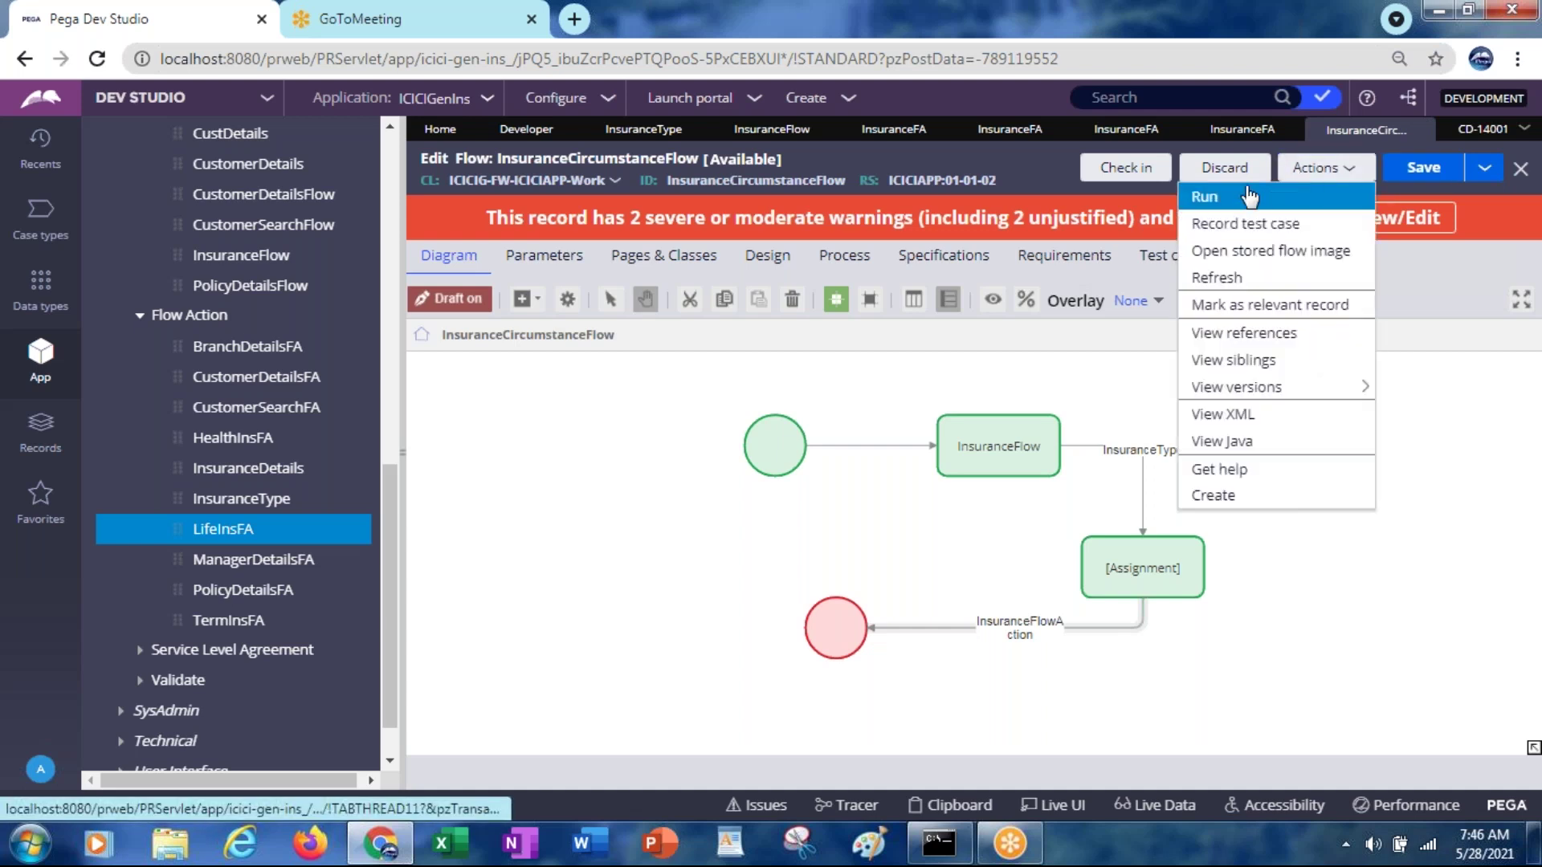
click(1233, 196)
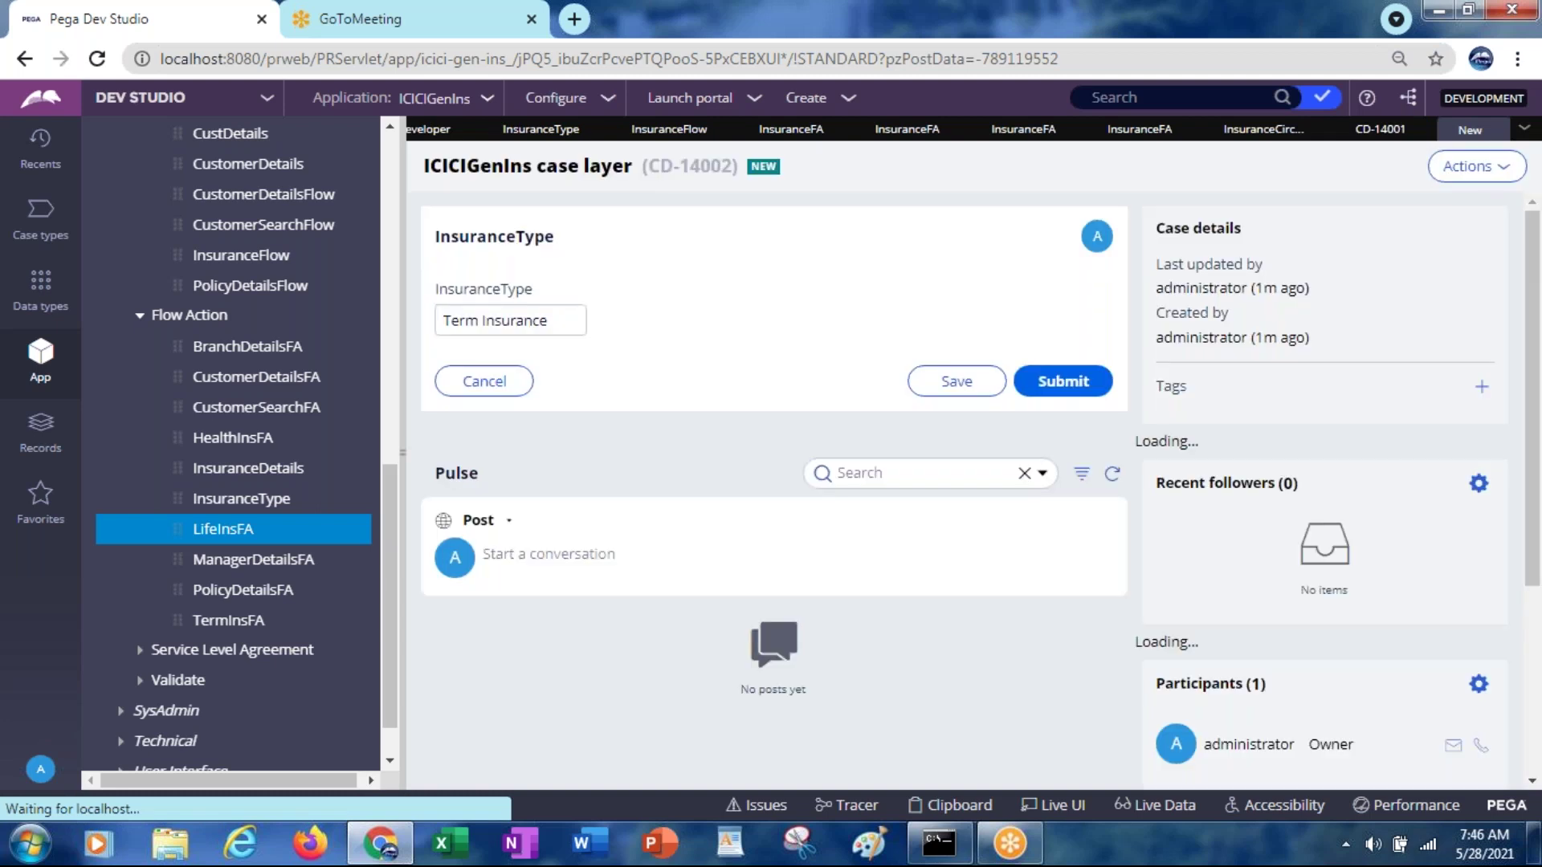
click(534, 325)
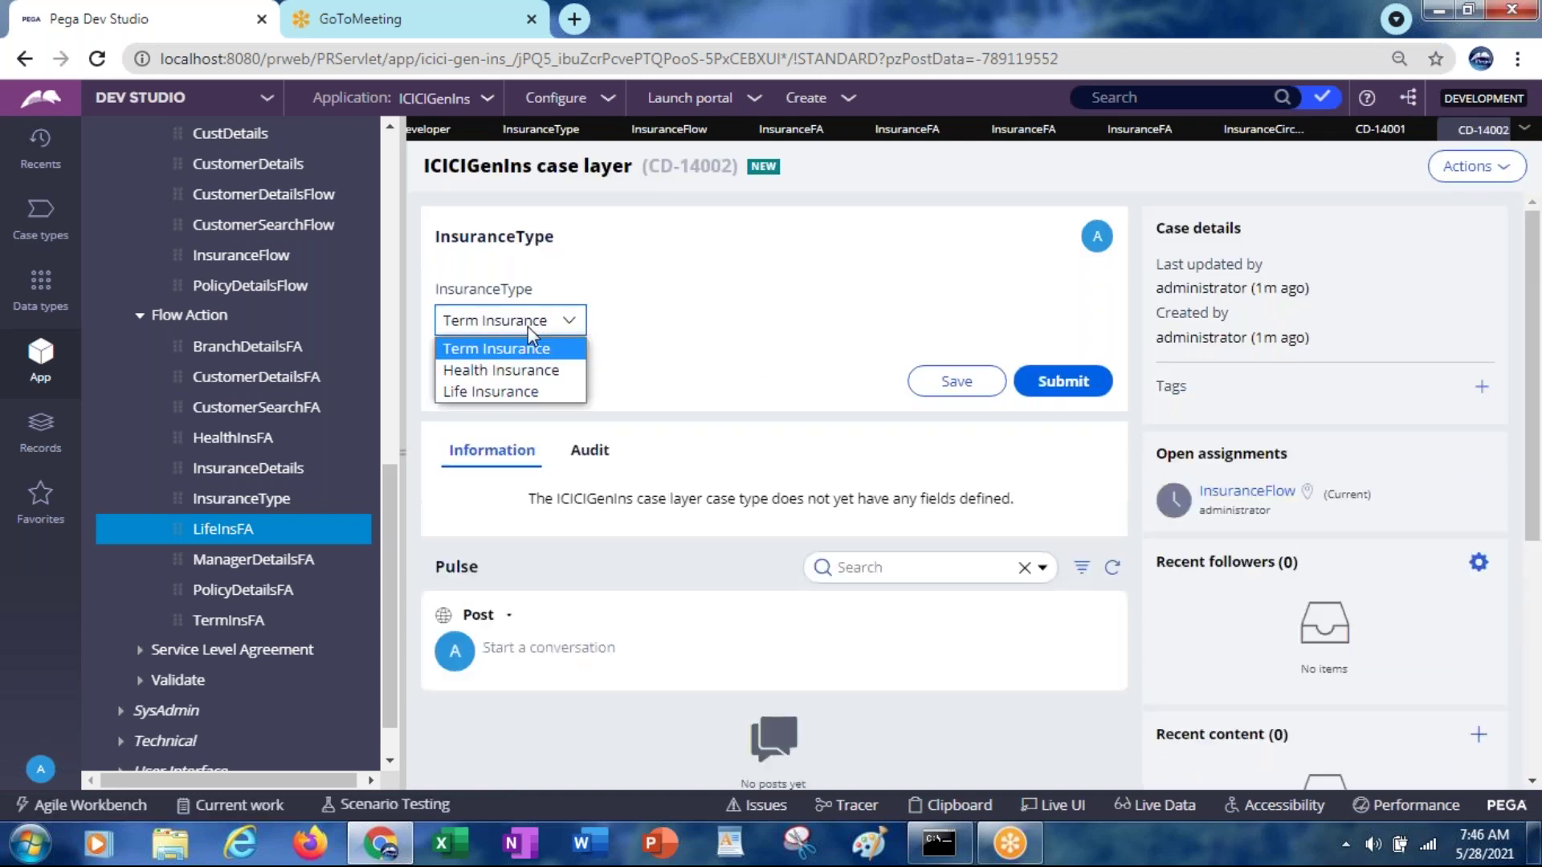
click(503, 391)
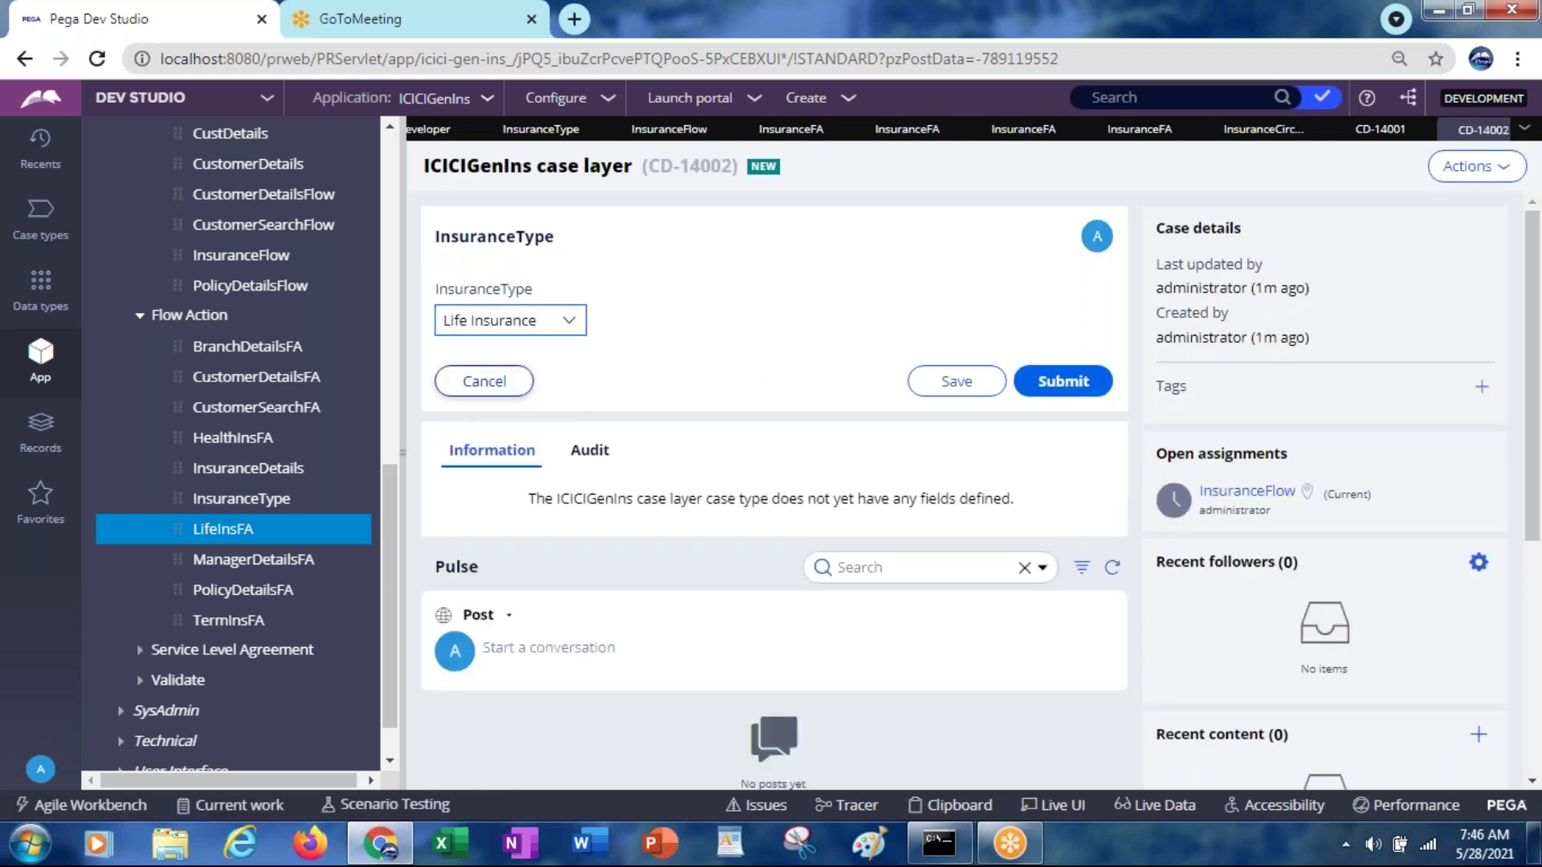
click(1054, 386)
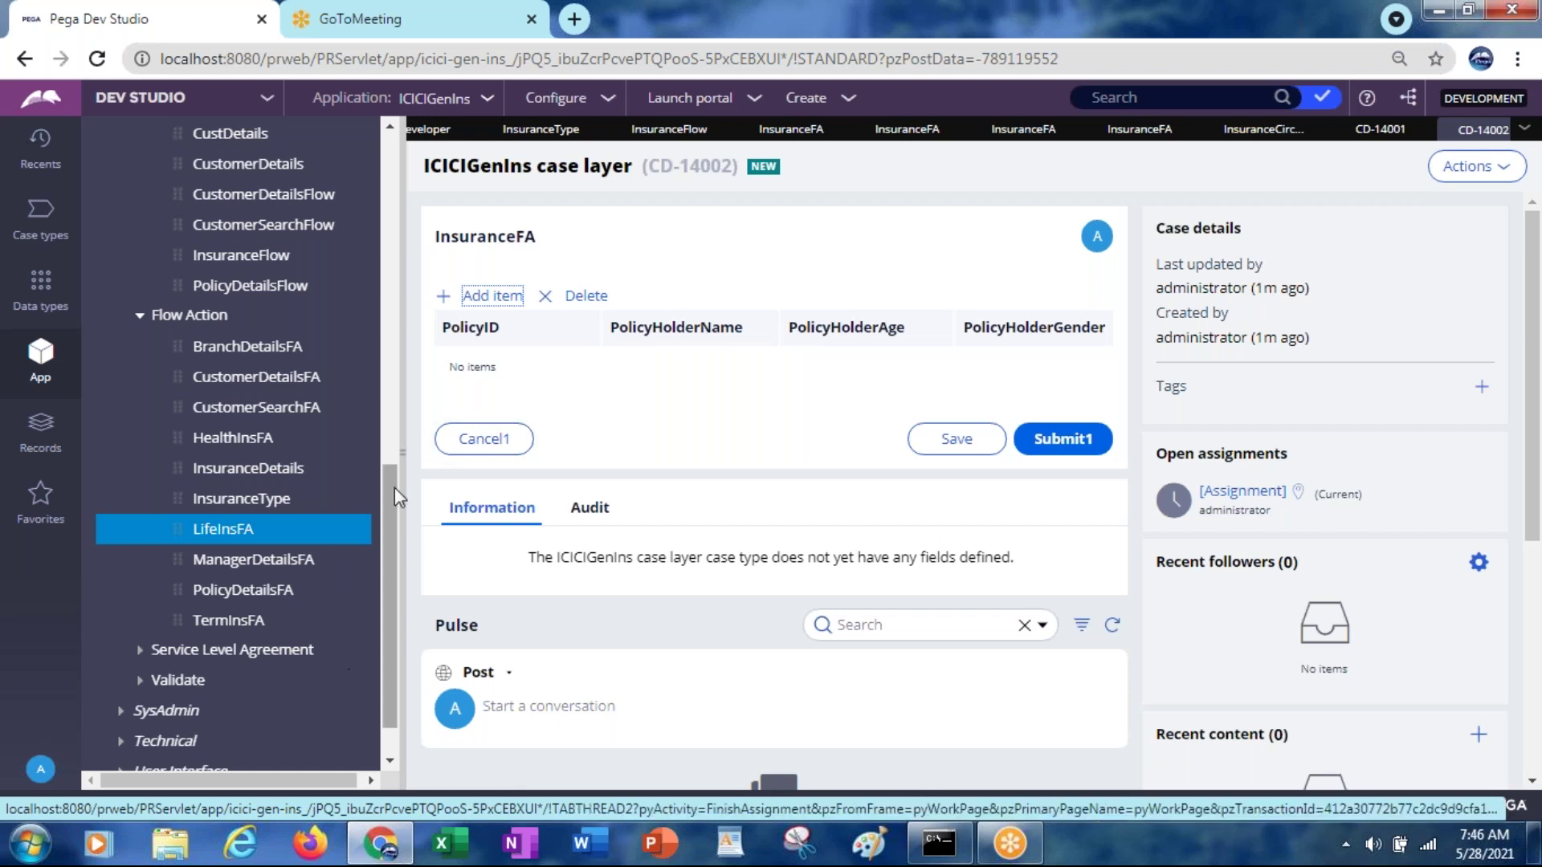
Open the LifeInsuranceSec section from the User Interface rules of the application's work class
drag(393, 524, 393, 560)
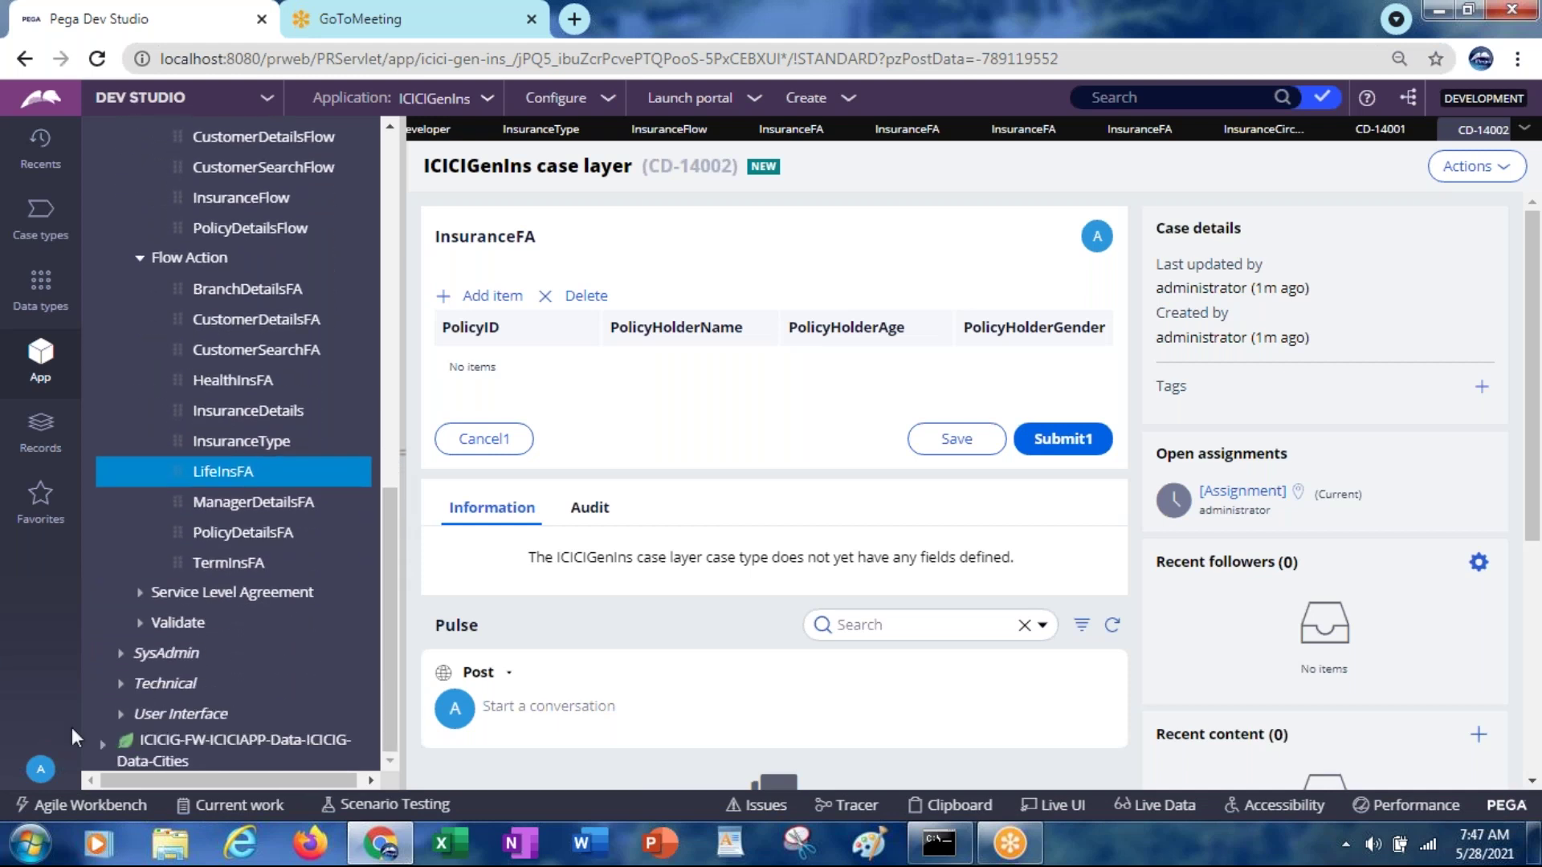
click(121, 714)
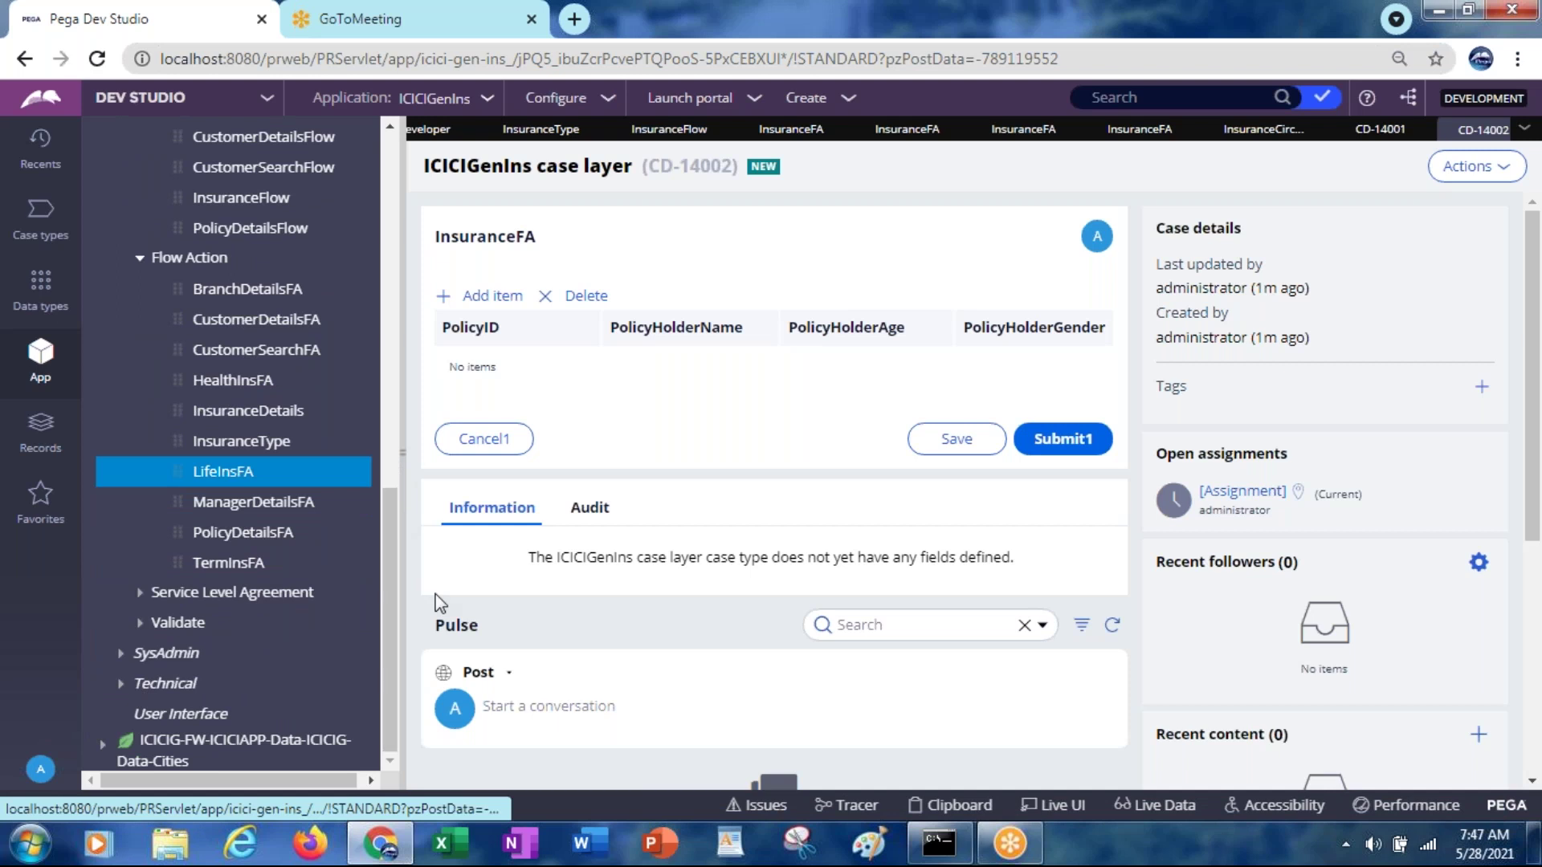
scroll(376, 662, down, 1)
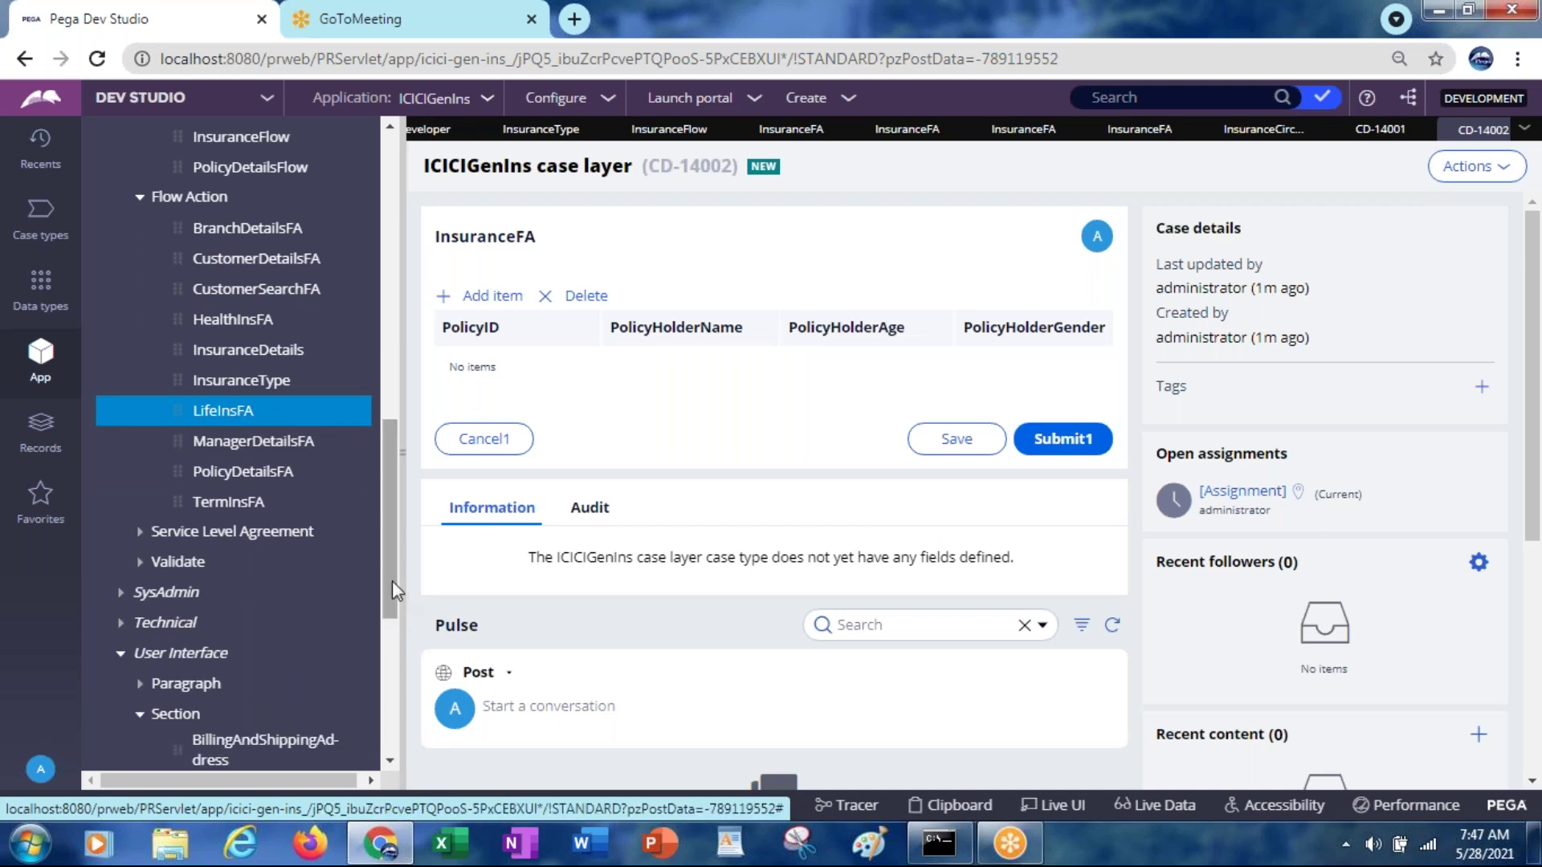
drag(393, 585, 394, 723)
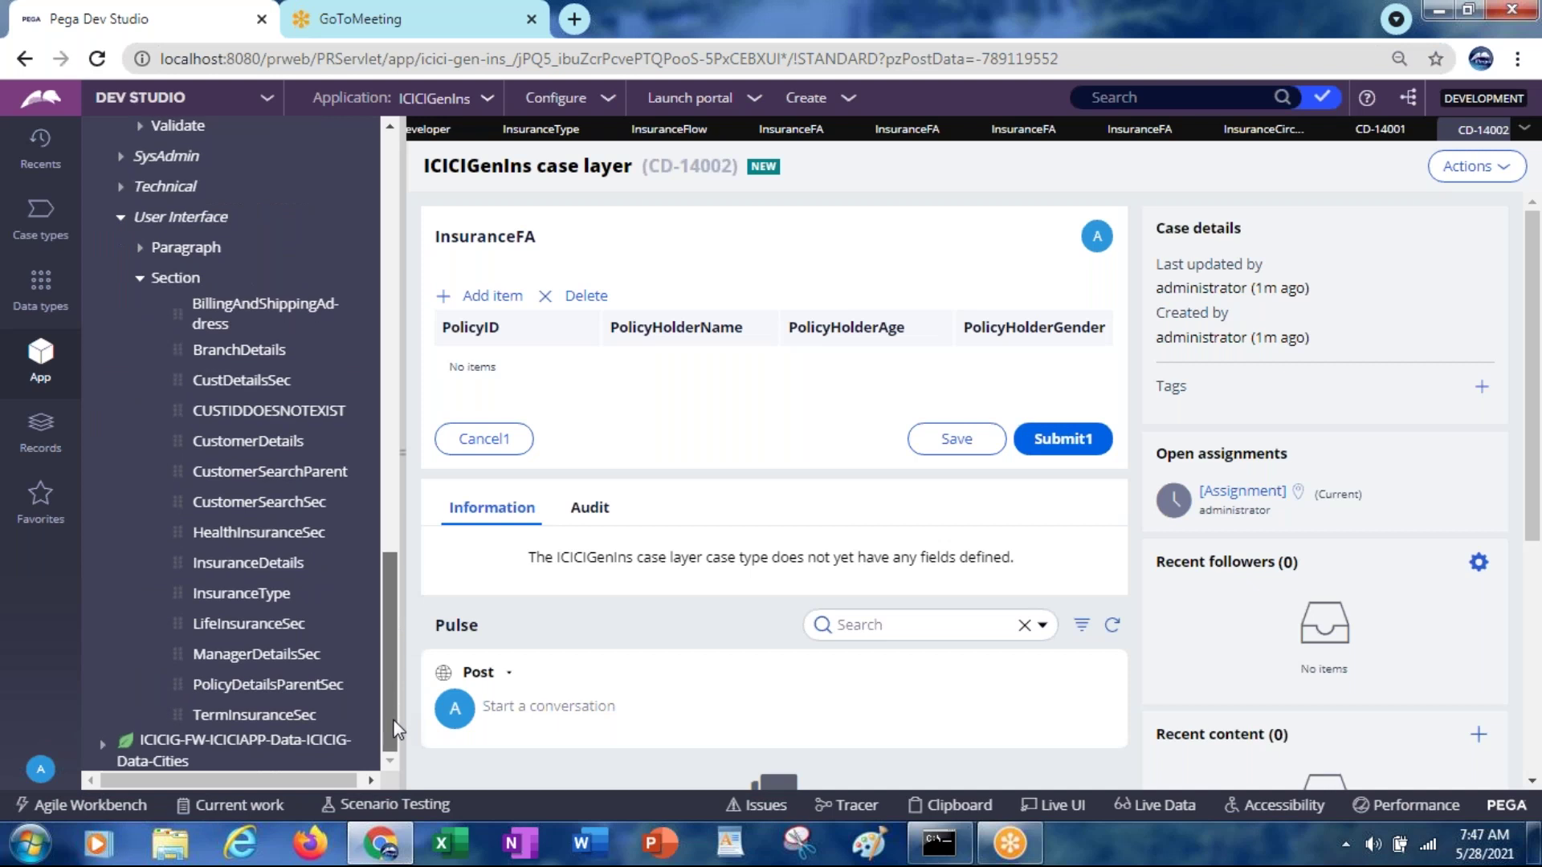
click(250, 629)
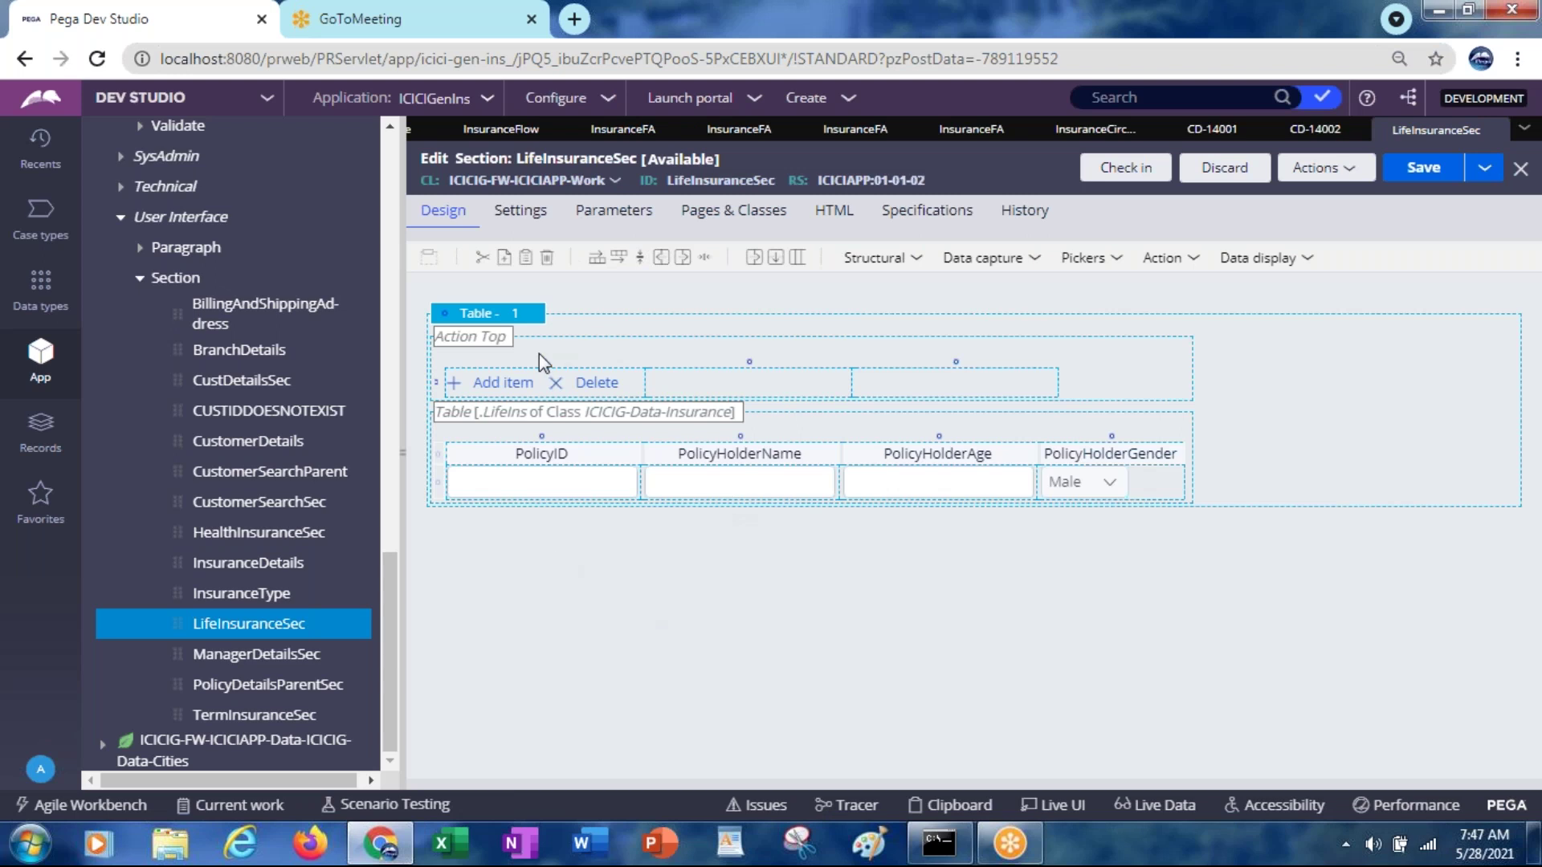
Examine the general layout properties of the table in LifeInsuranceSec, including its data source, header and pagination, without changing them
click(490, 320)
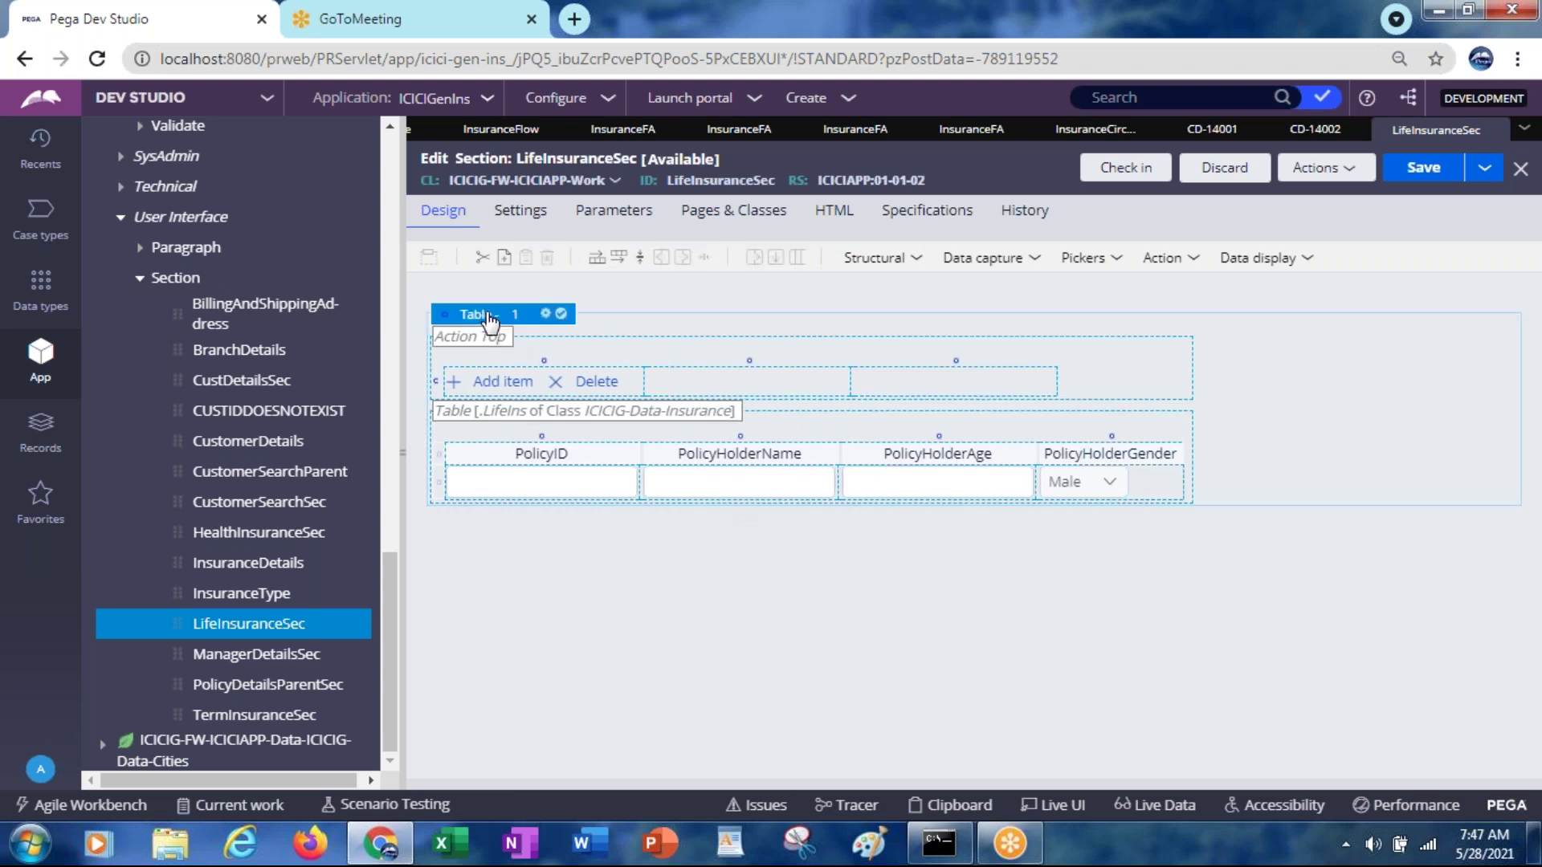
click(545, 314)
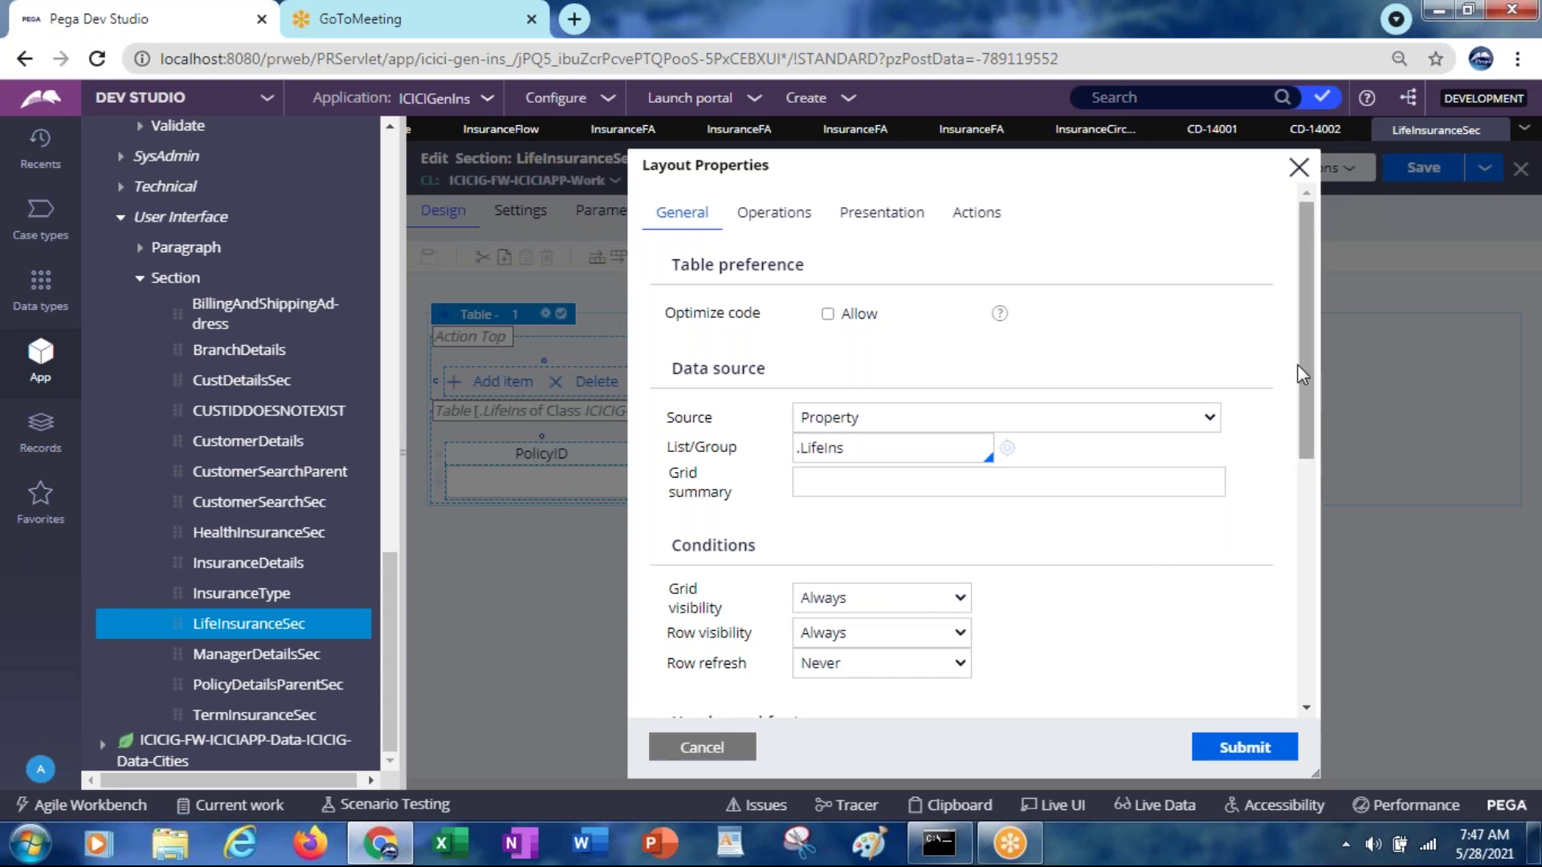
scroll(1318, 454, down, 1)
scroll(1317, 443, down, 4)
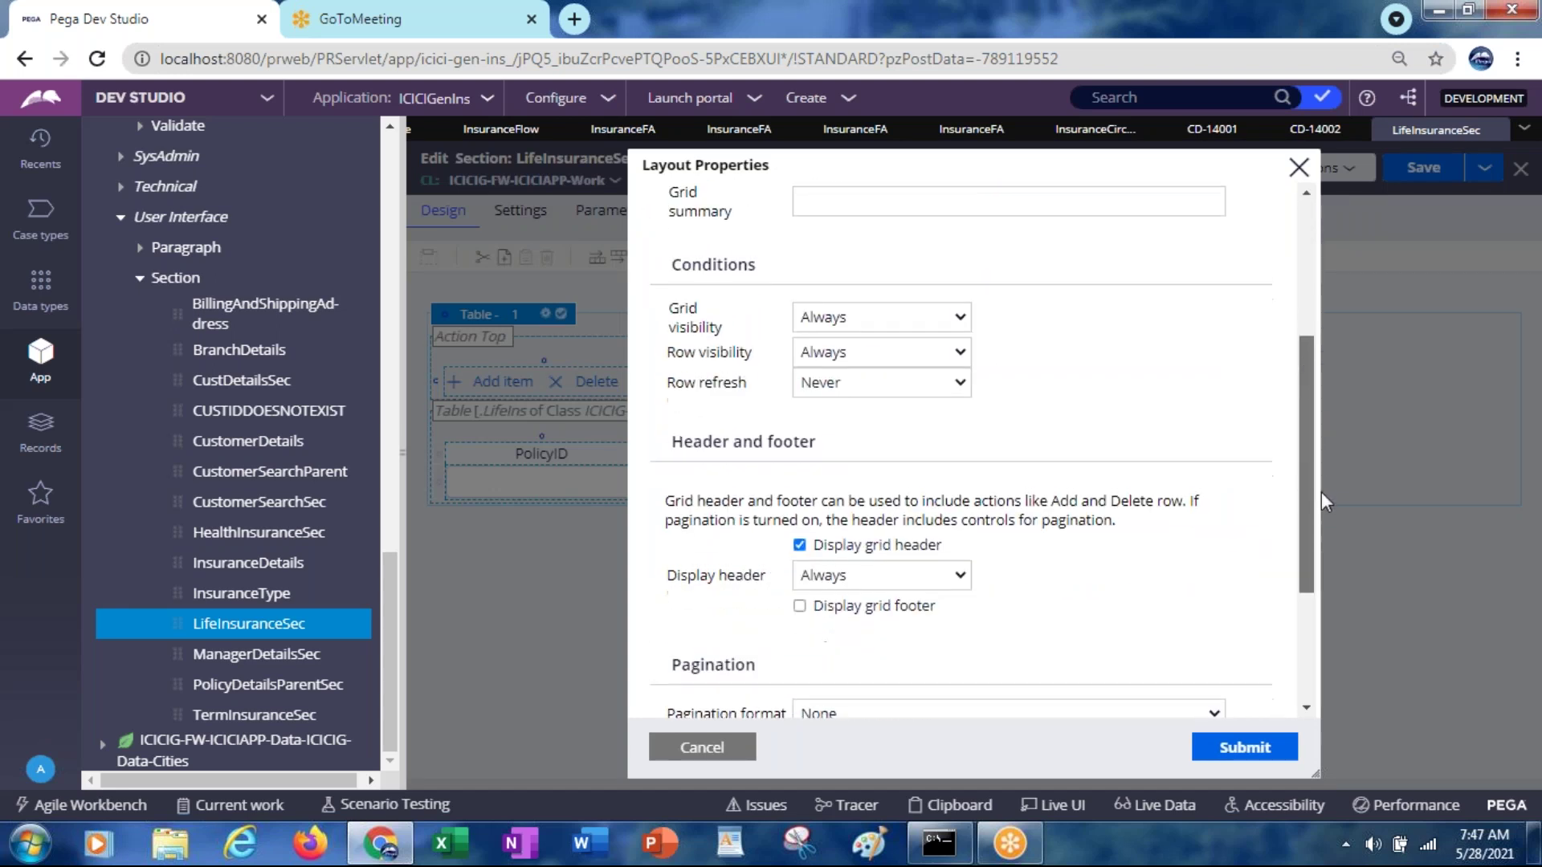
scroll(1335, 578, down, 1)
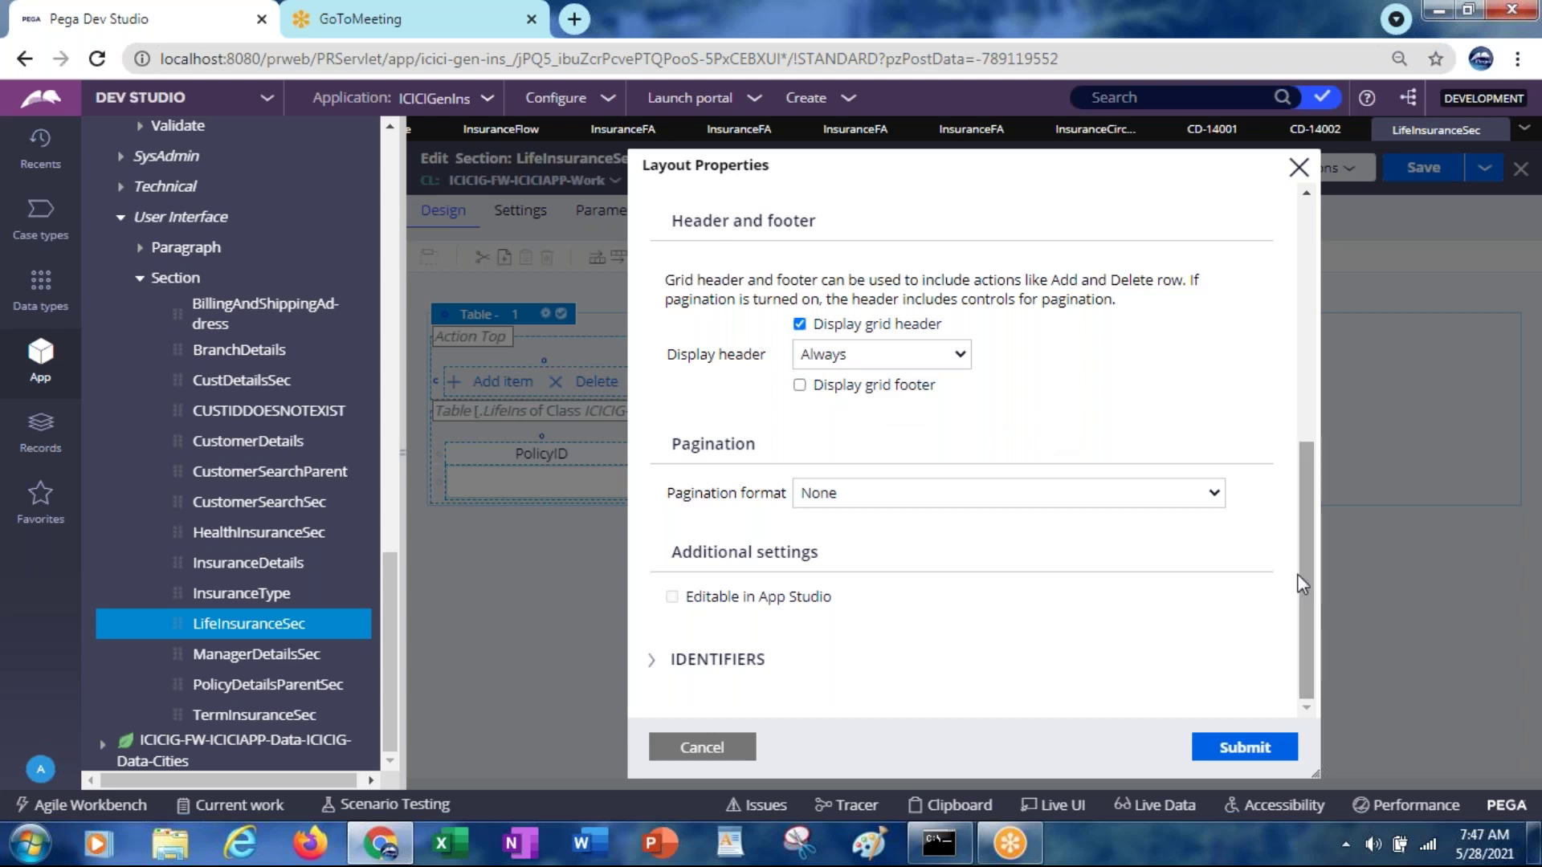
drag(1302, 619, 1265, 326)
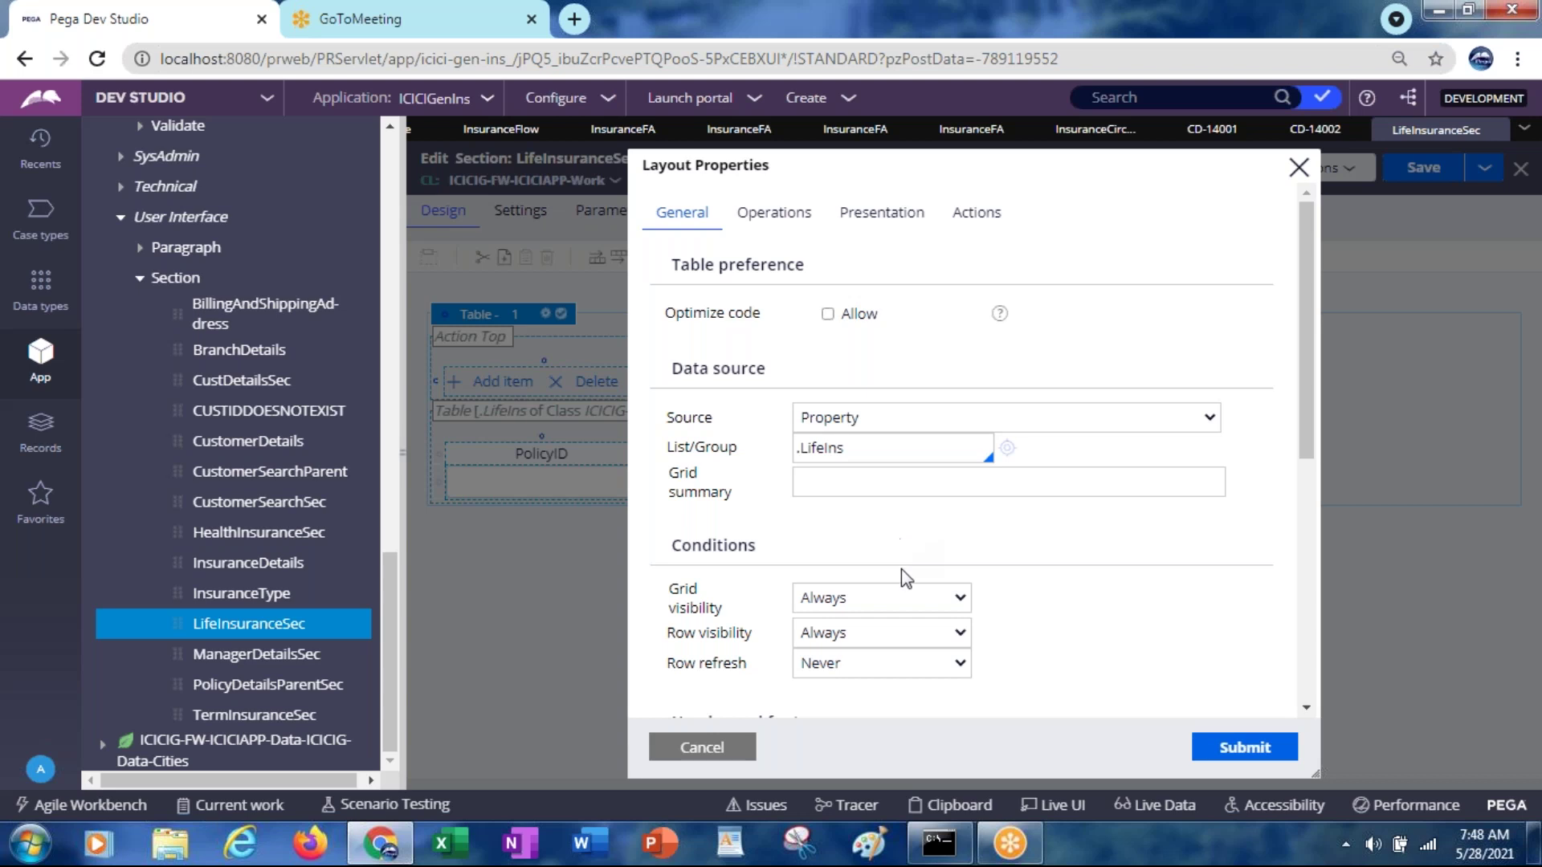
click(701, 748)
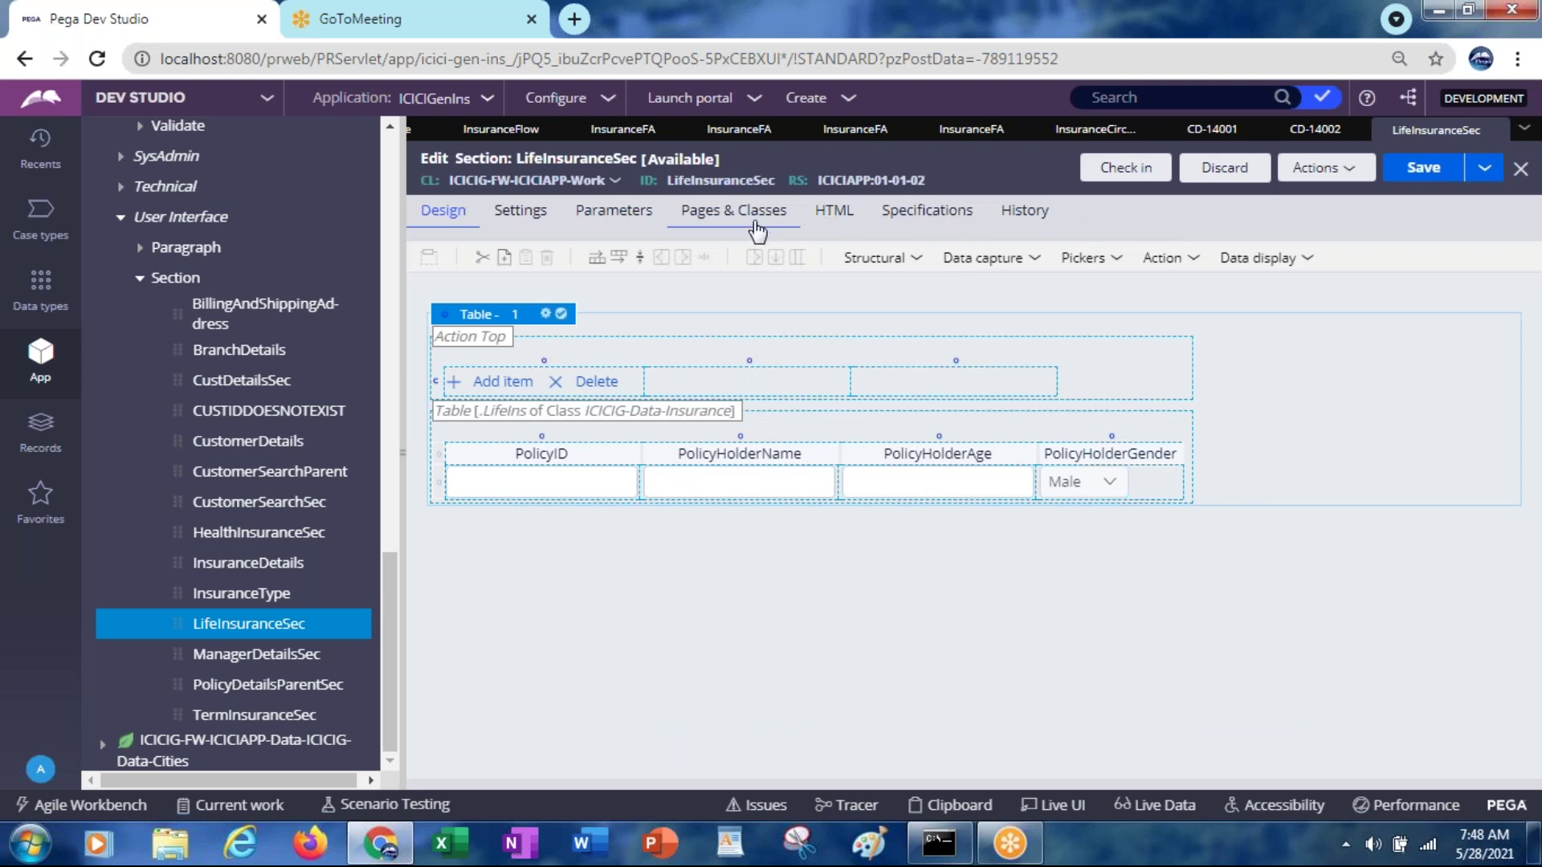
click(916, 258)
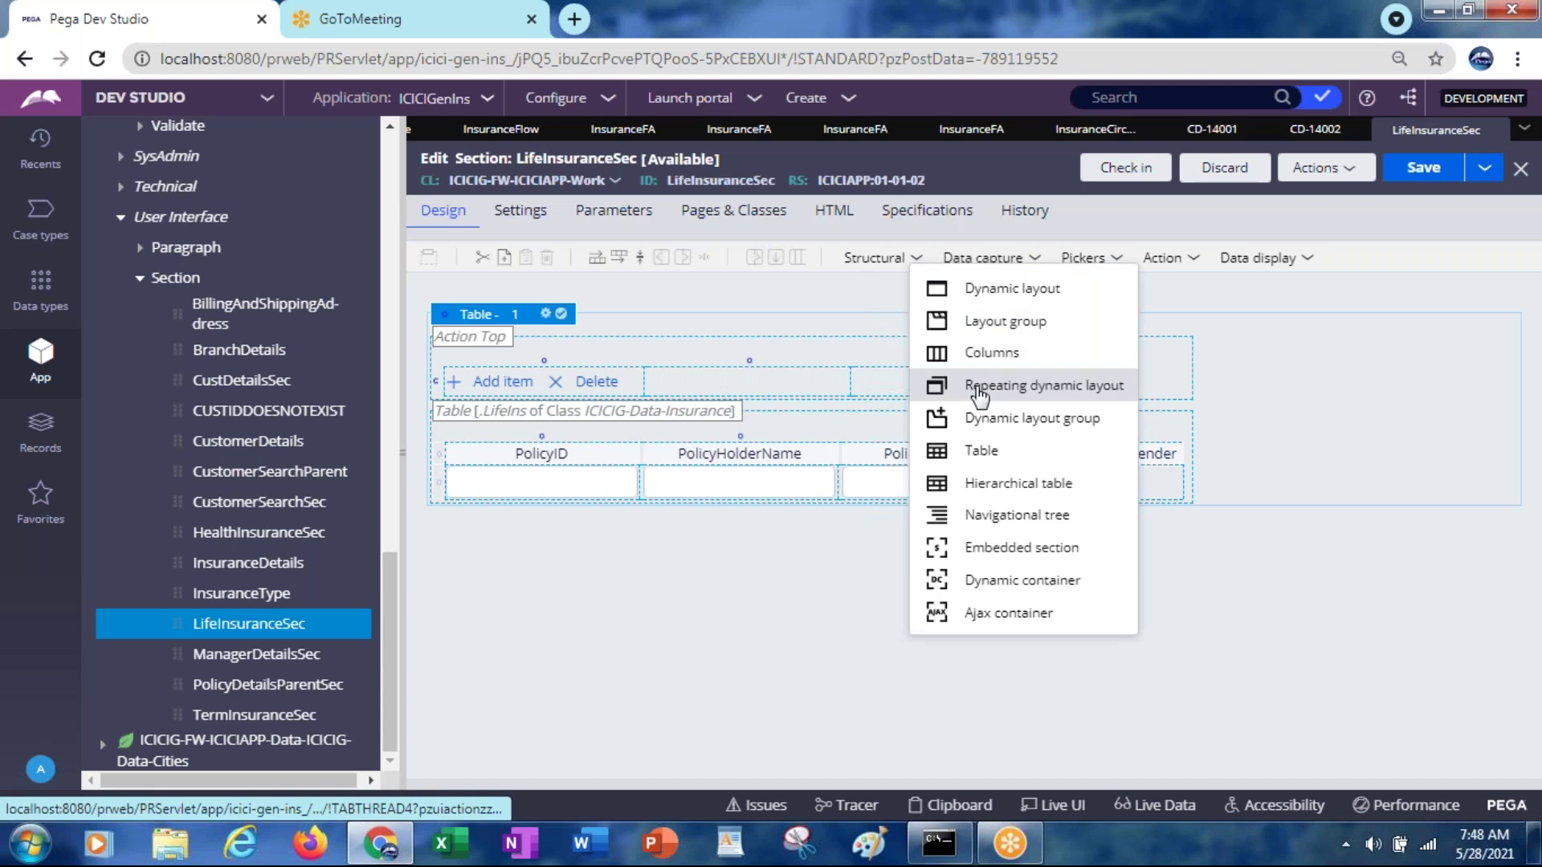
drag(1009, 556, 544, 320)
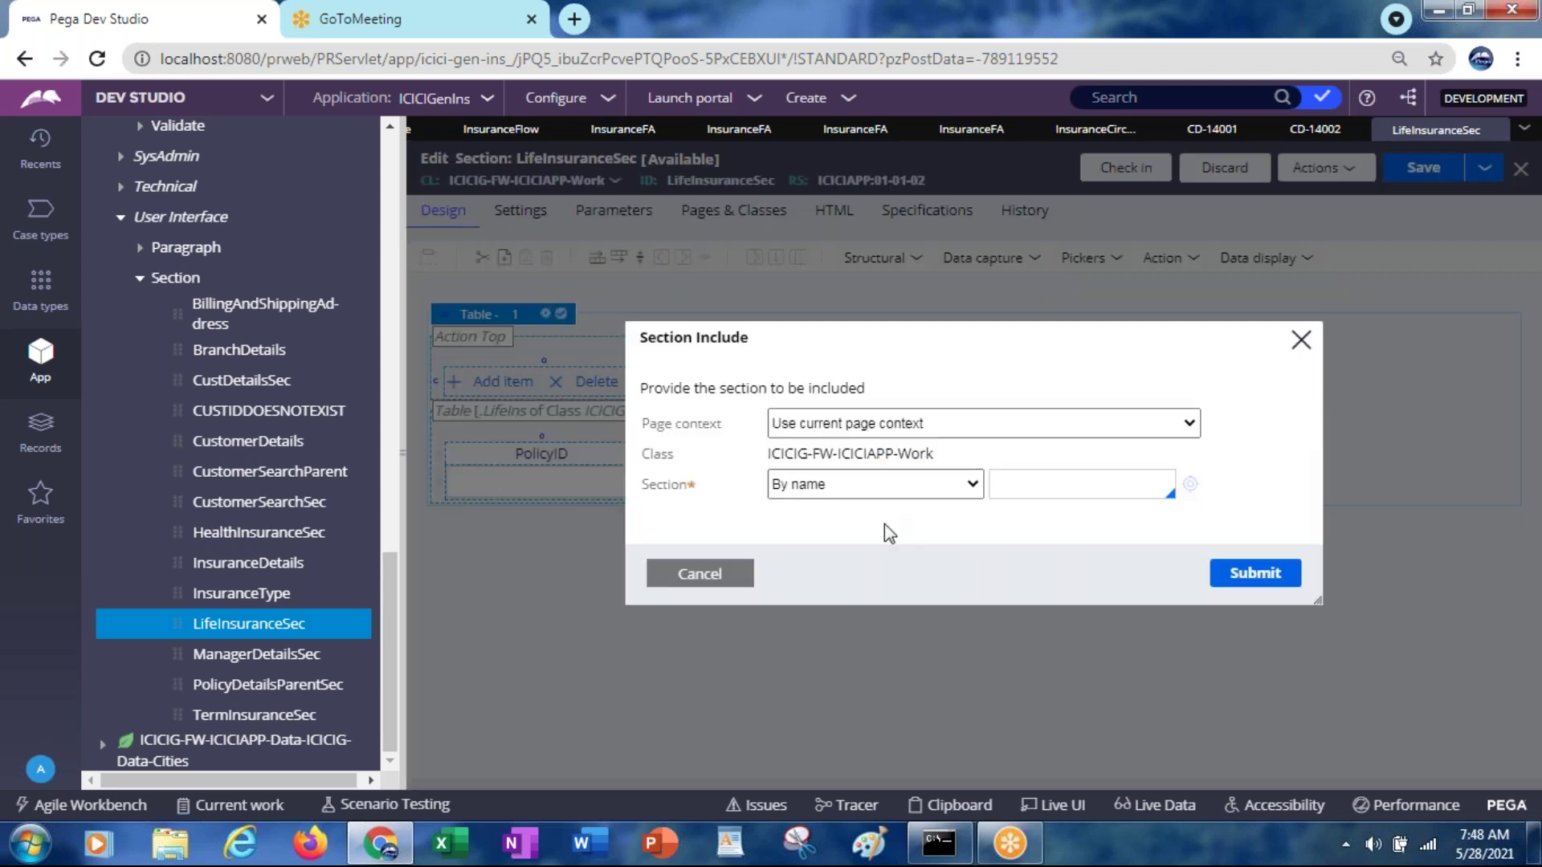
click(721, 575)
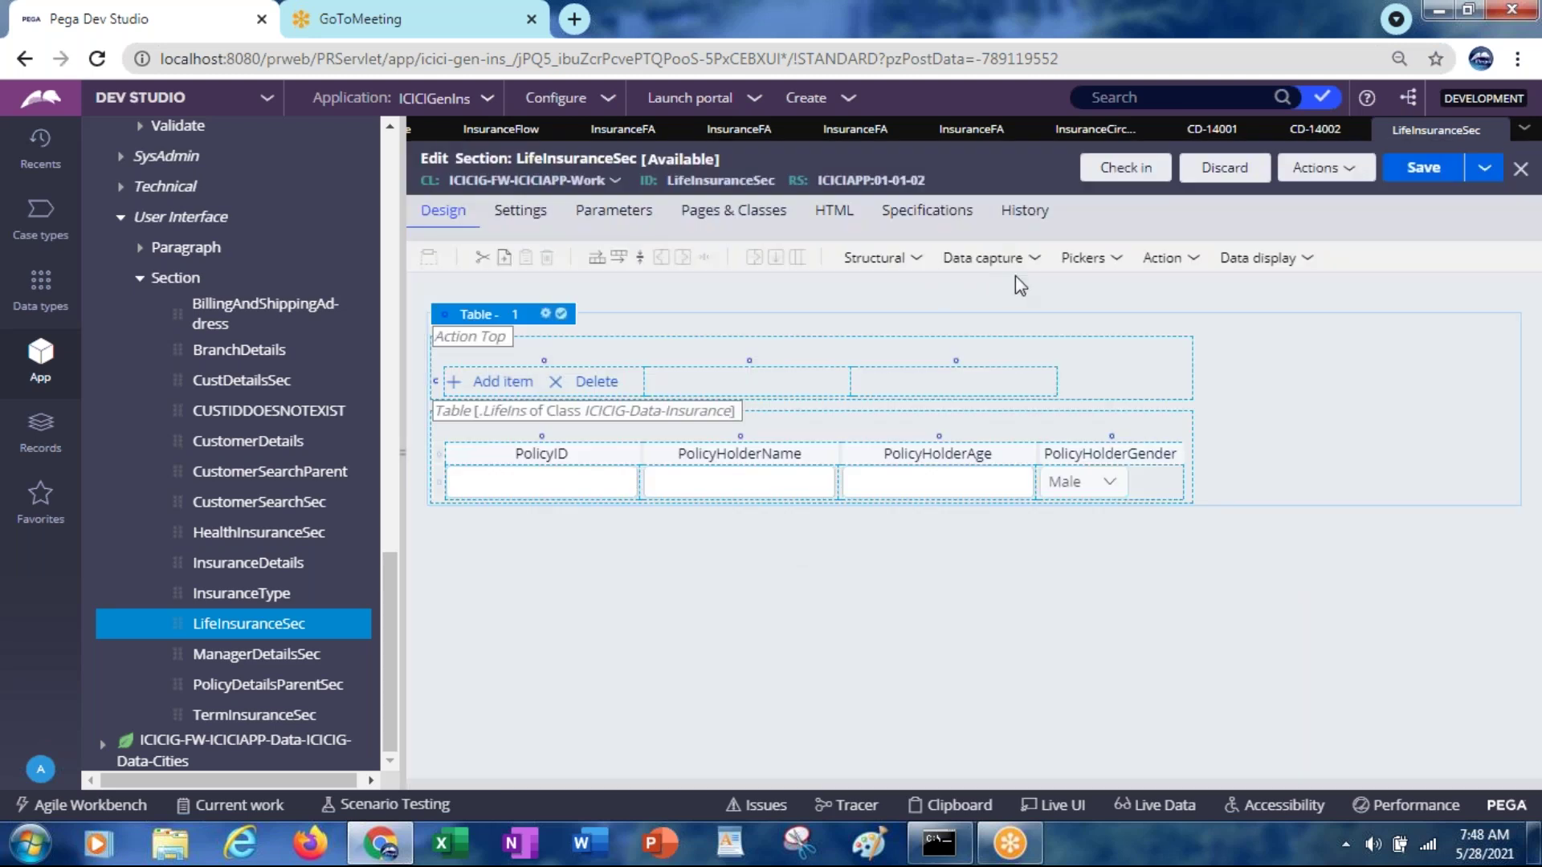
Add a dynamic layout above the policy table in LifeInsuranceSec and place a label inside it
click(916, 262)
drag(932, 289, 658, 318)
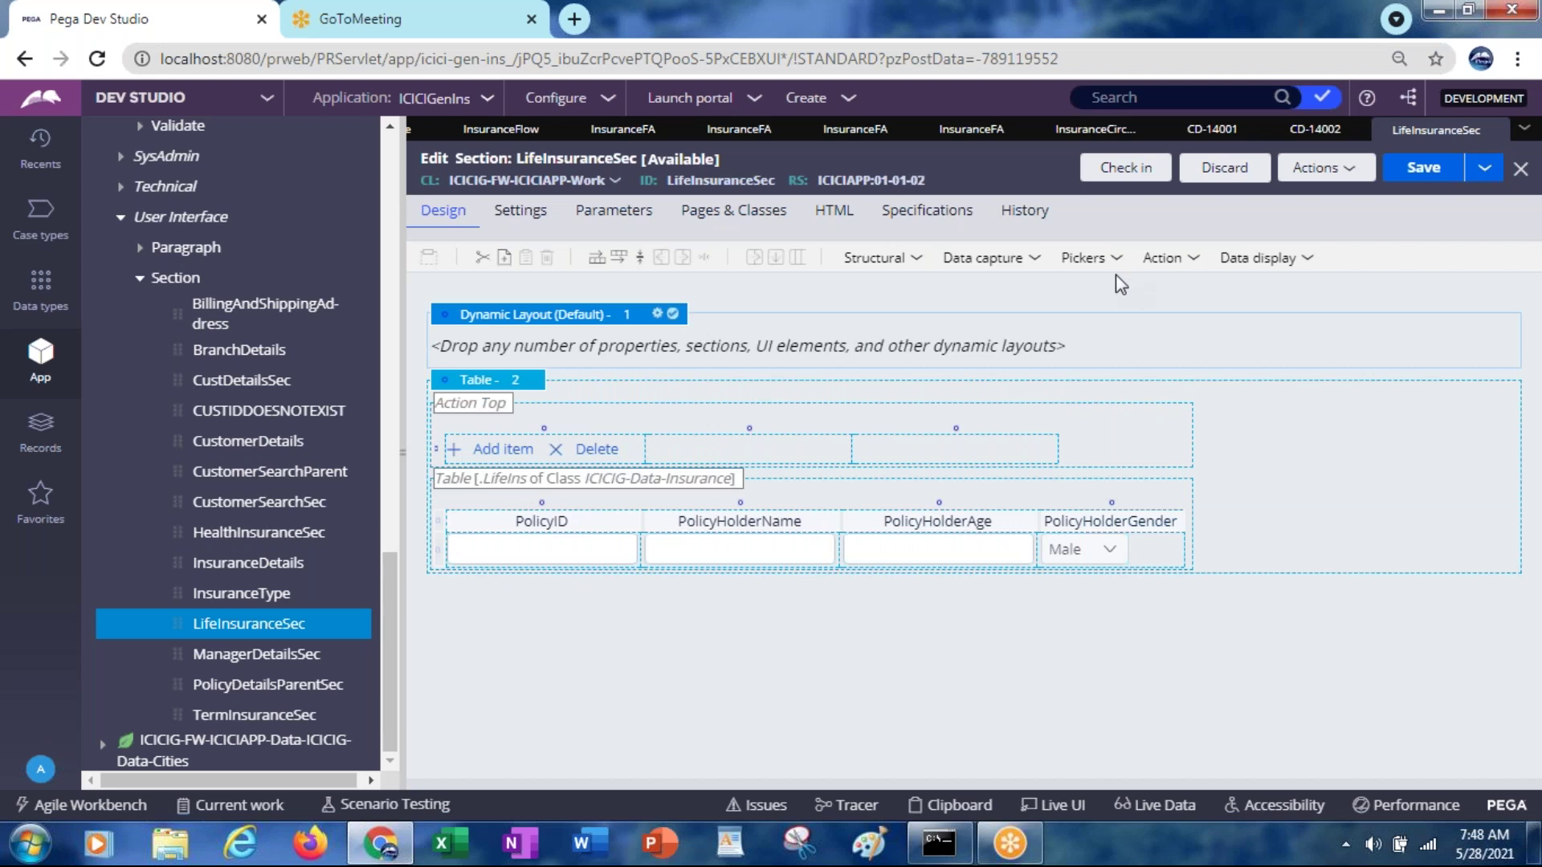
click(1308, 271)
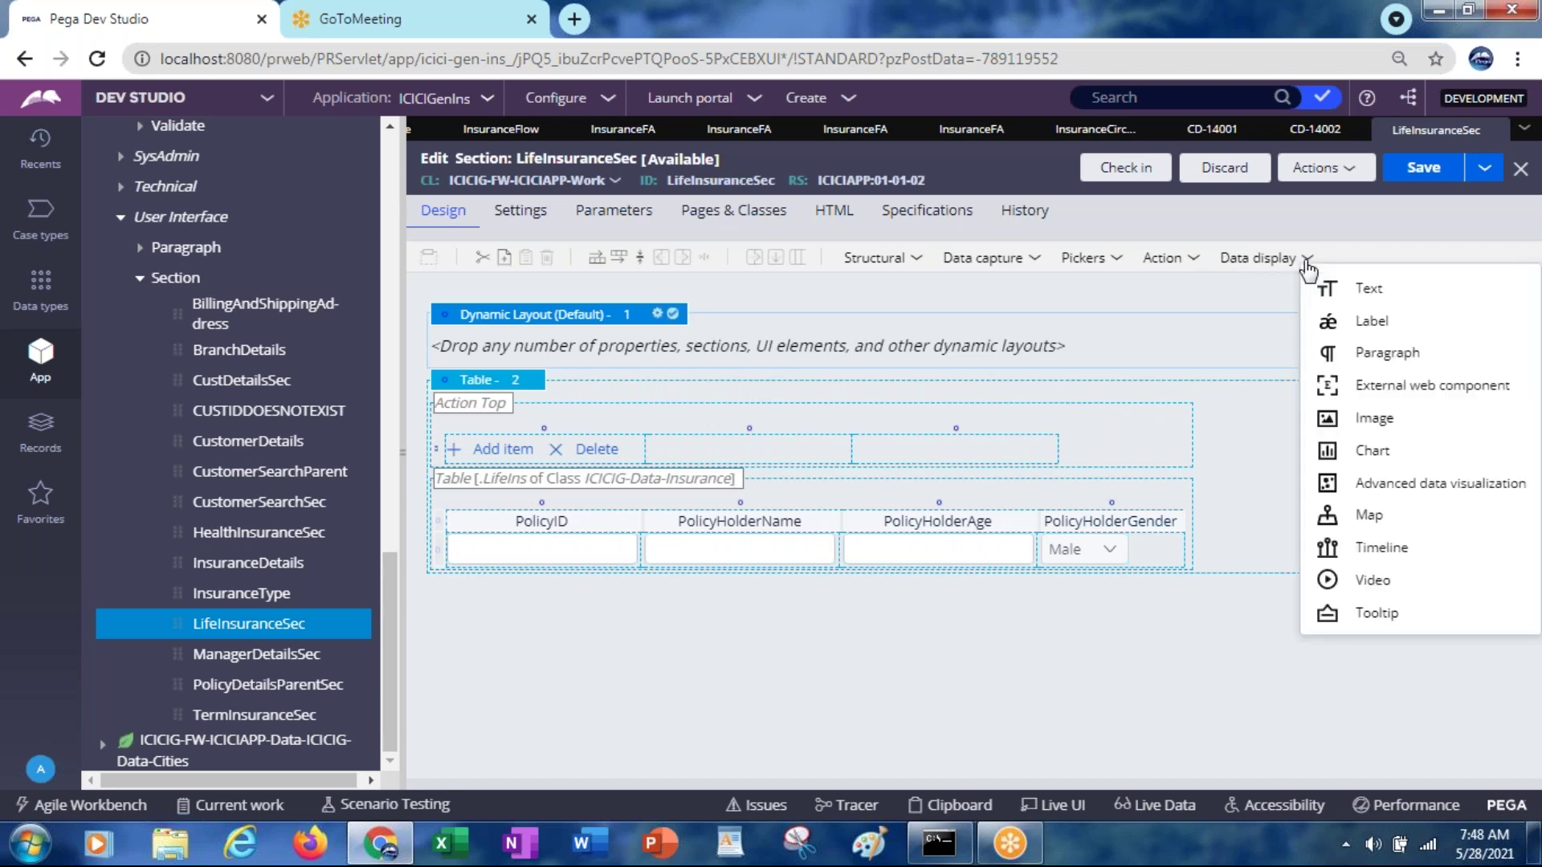
drag(1363, 323, 958, 348)
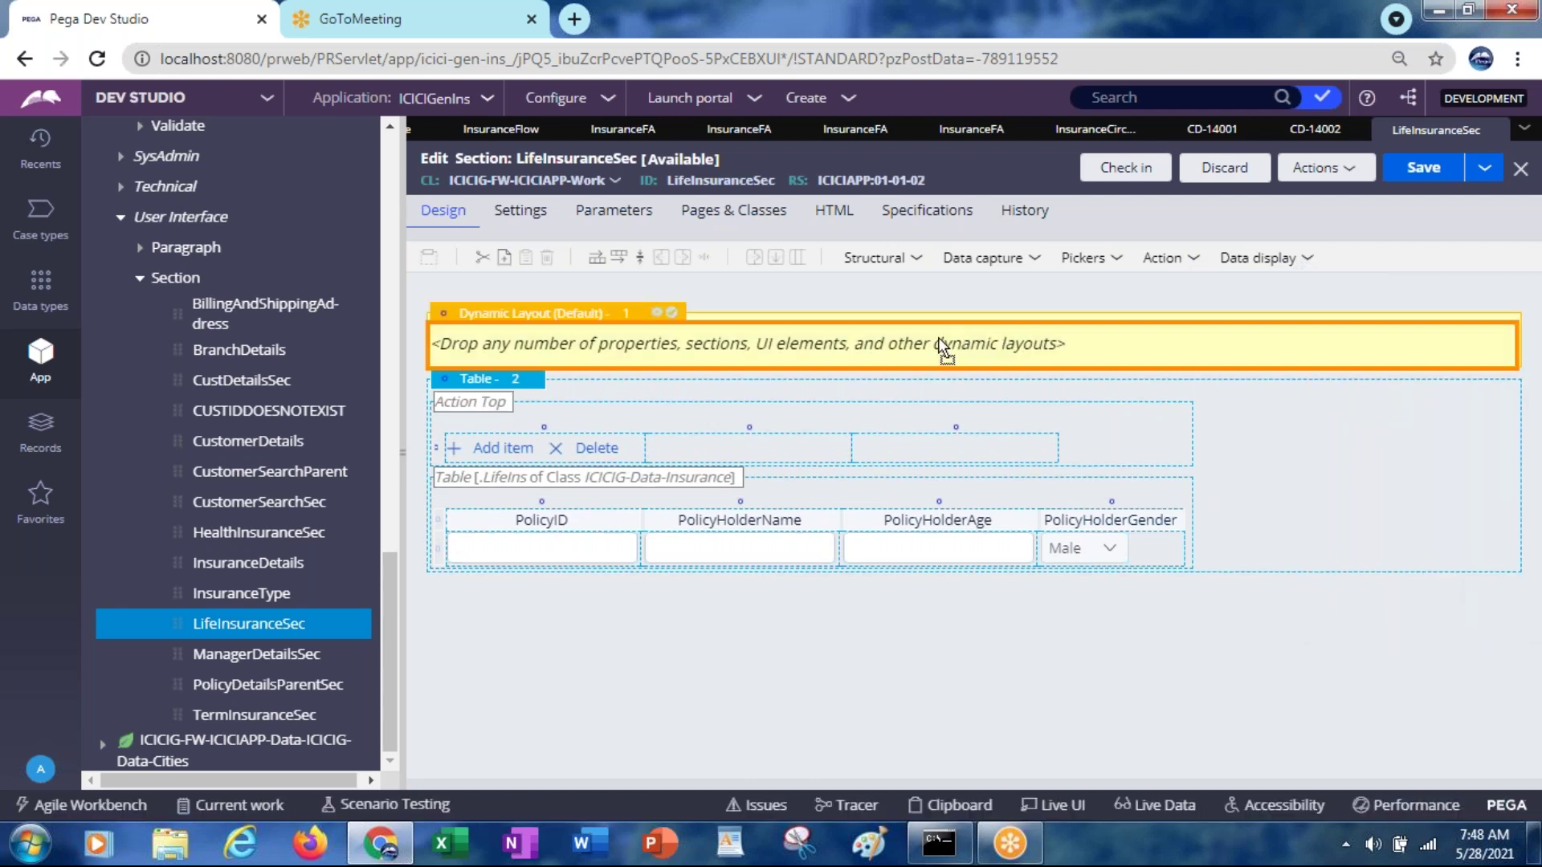
drag(939, 339, 939, 338)
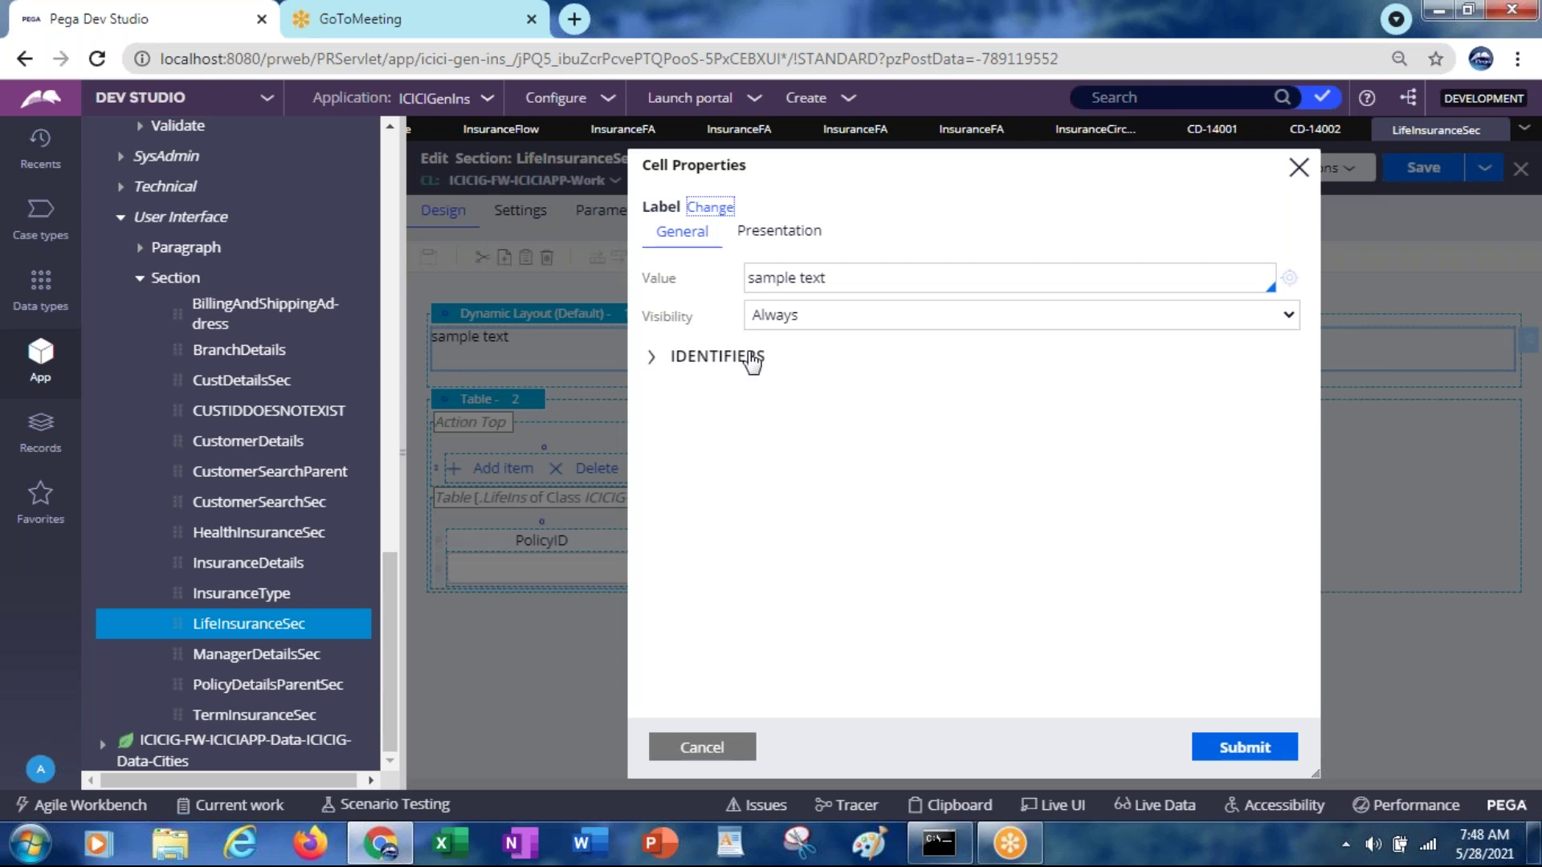
Set the new label's value to "LifeInsurance Policy Holder Details" and apply the cell properties
triple_click(808, 277)
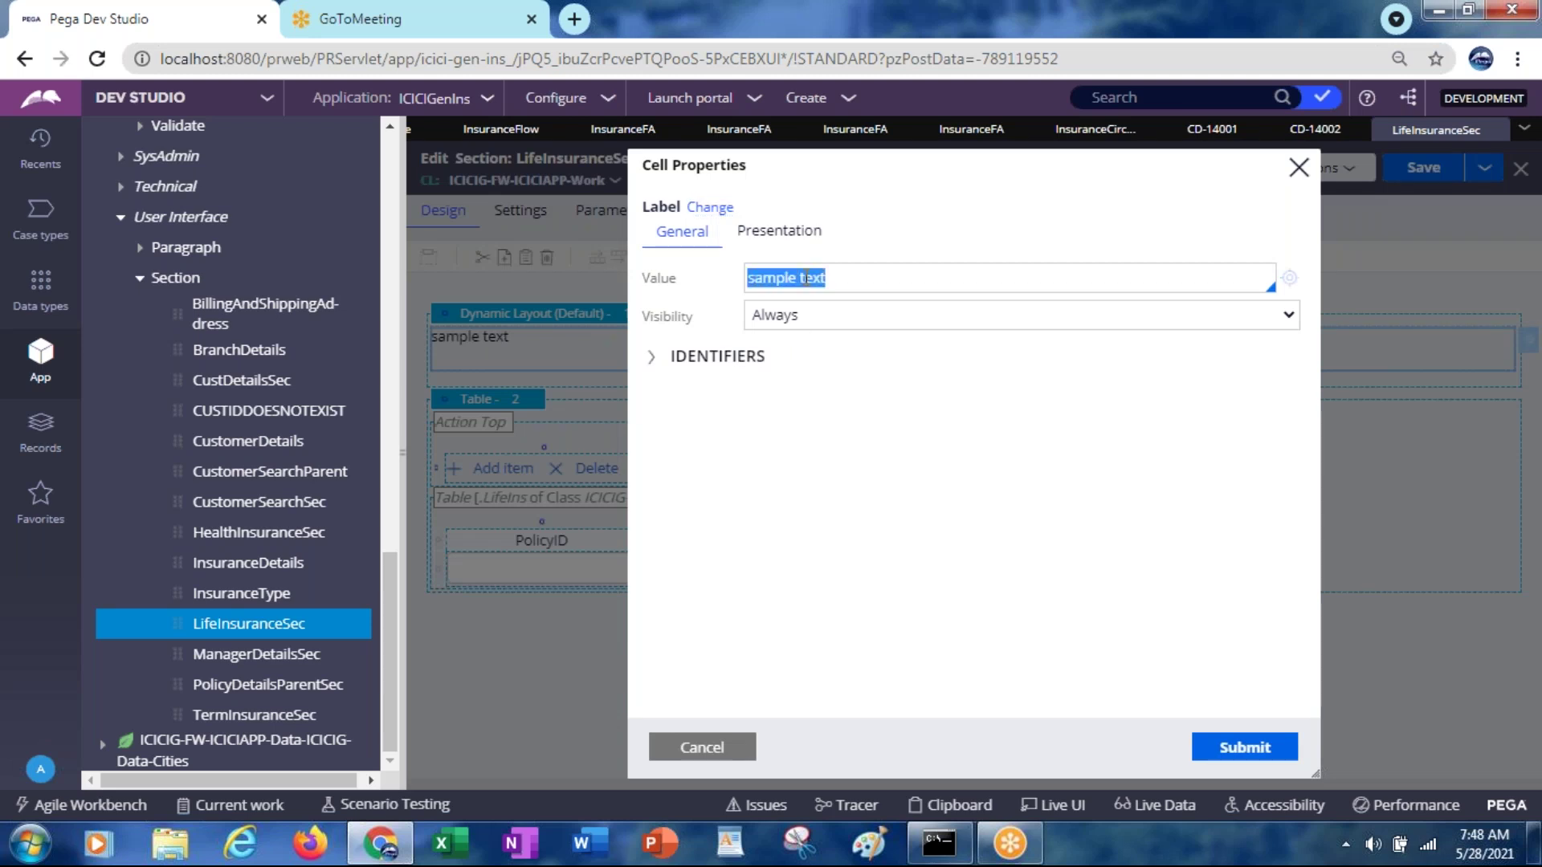
text(LifeInsurance)
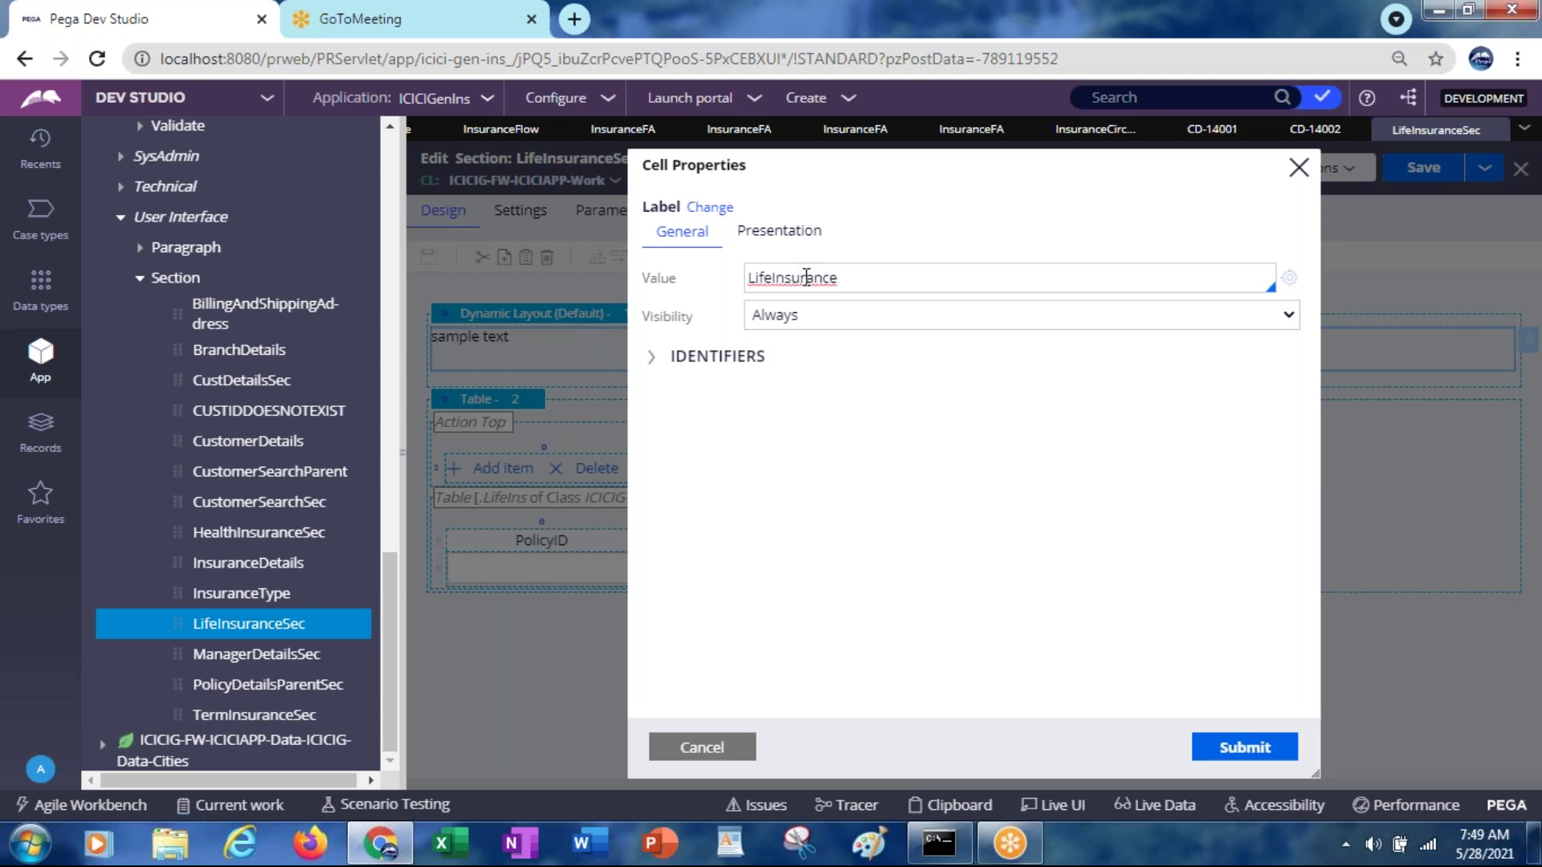
text( Policy Holider)
text(Details)
click(913, 278)
key(BackSpace)
click(1209, 751)
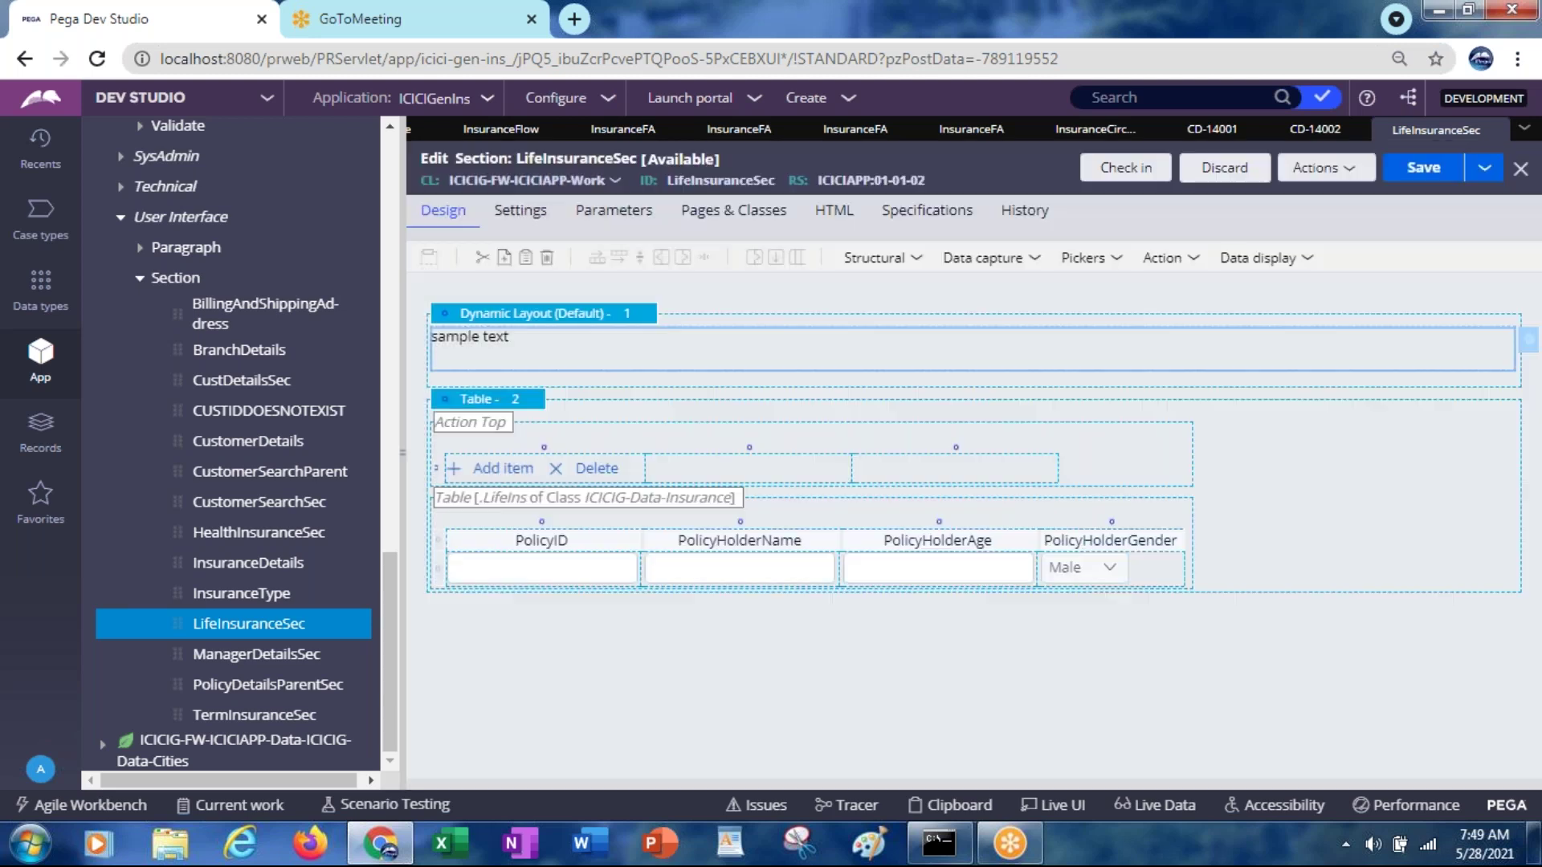
Copy the dynamic layout containing the policy holder label in LifeInsuranceSec
click(543, 319)
right_click(543, 320)
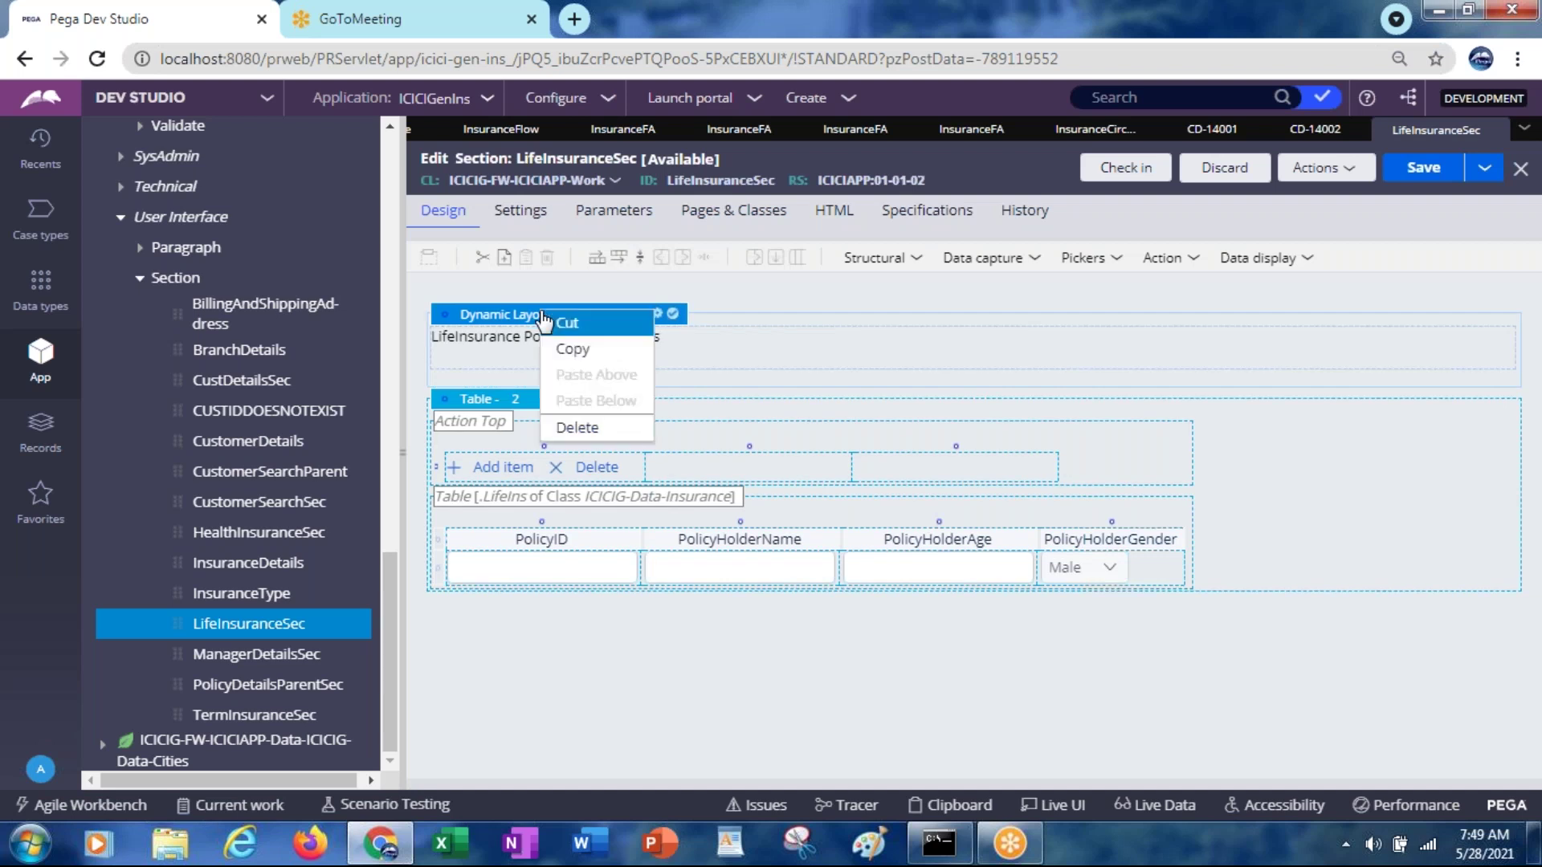
click(570, 353)
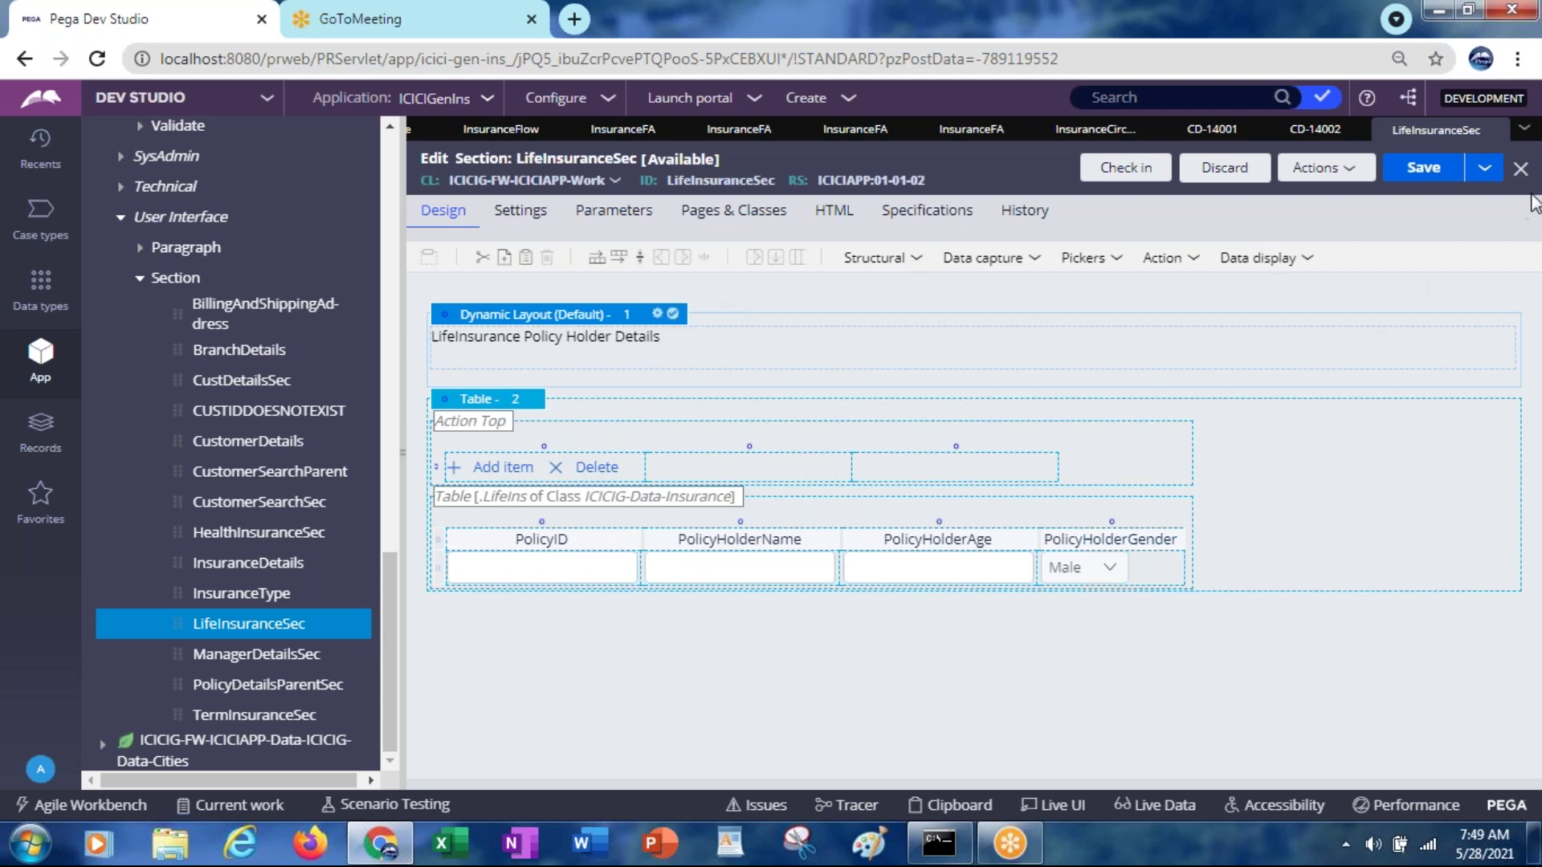
Save the LifeInsuranceSec section
click(1424, 173)
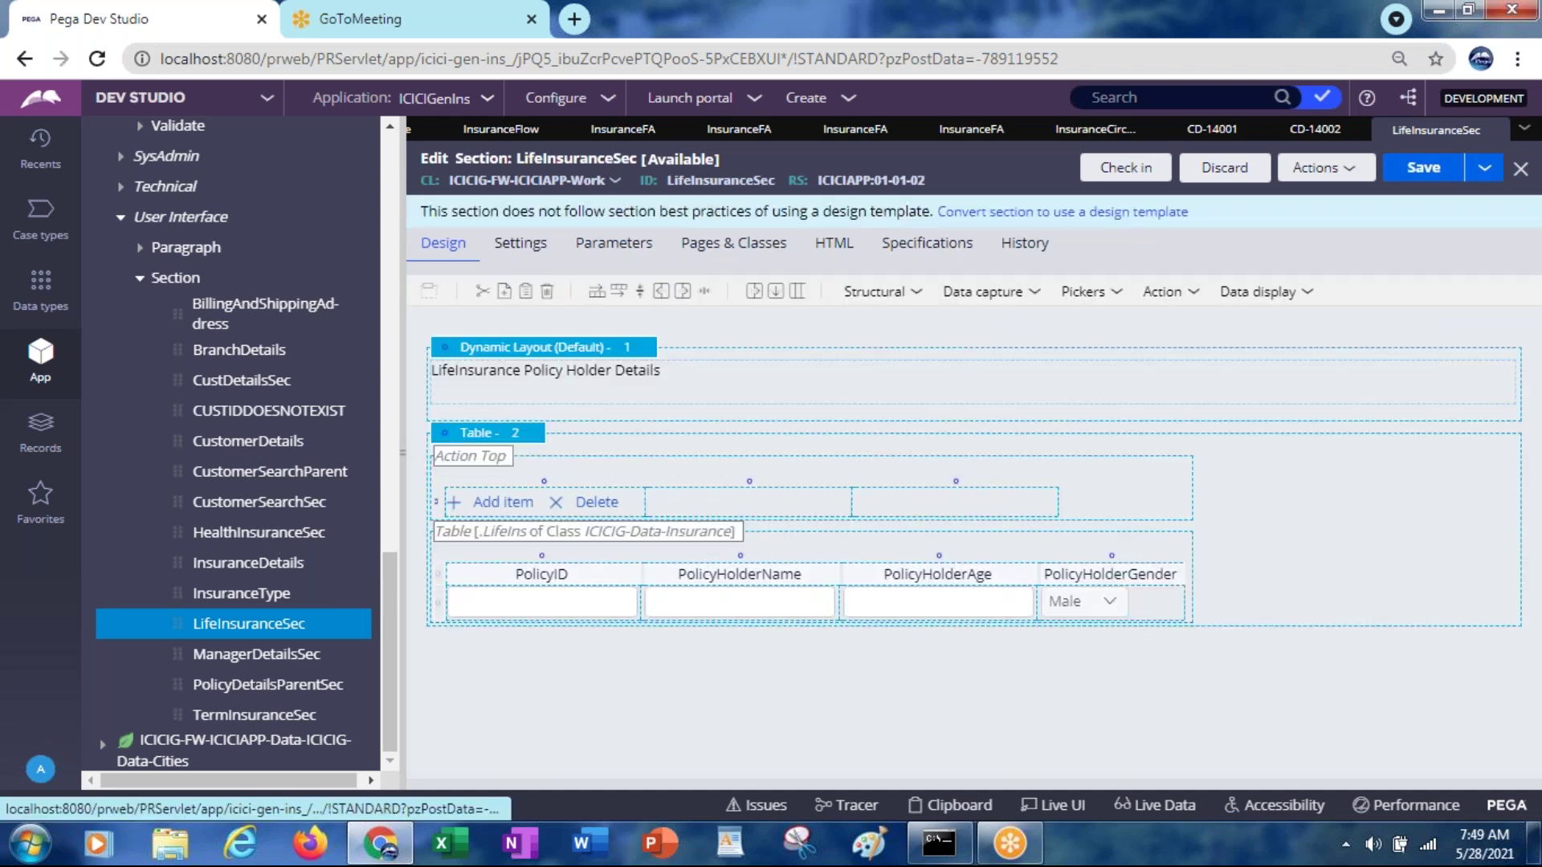
In HealthInsuranceSec, add a dynamic layout above the policy table and paste the copied label layout above it
click(260, 532)
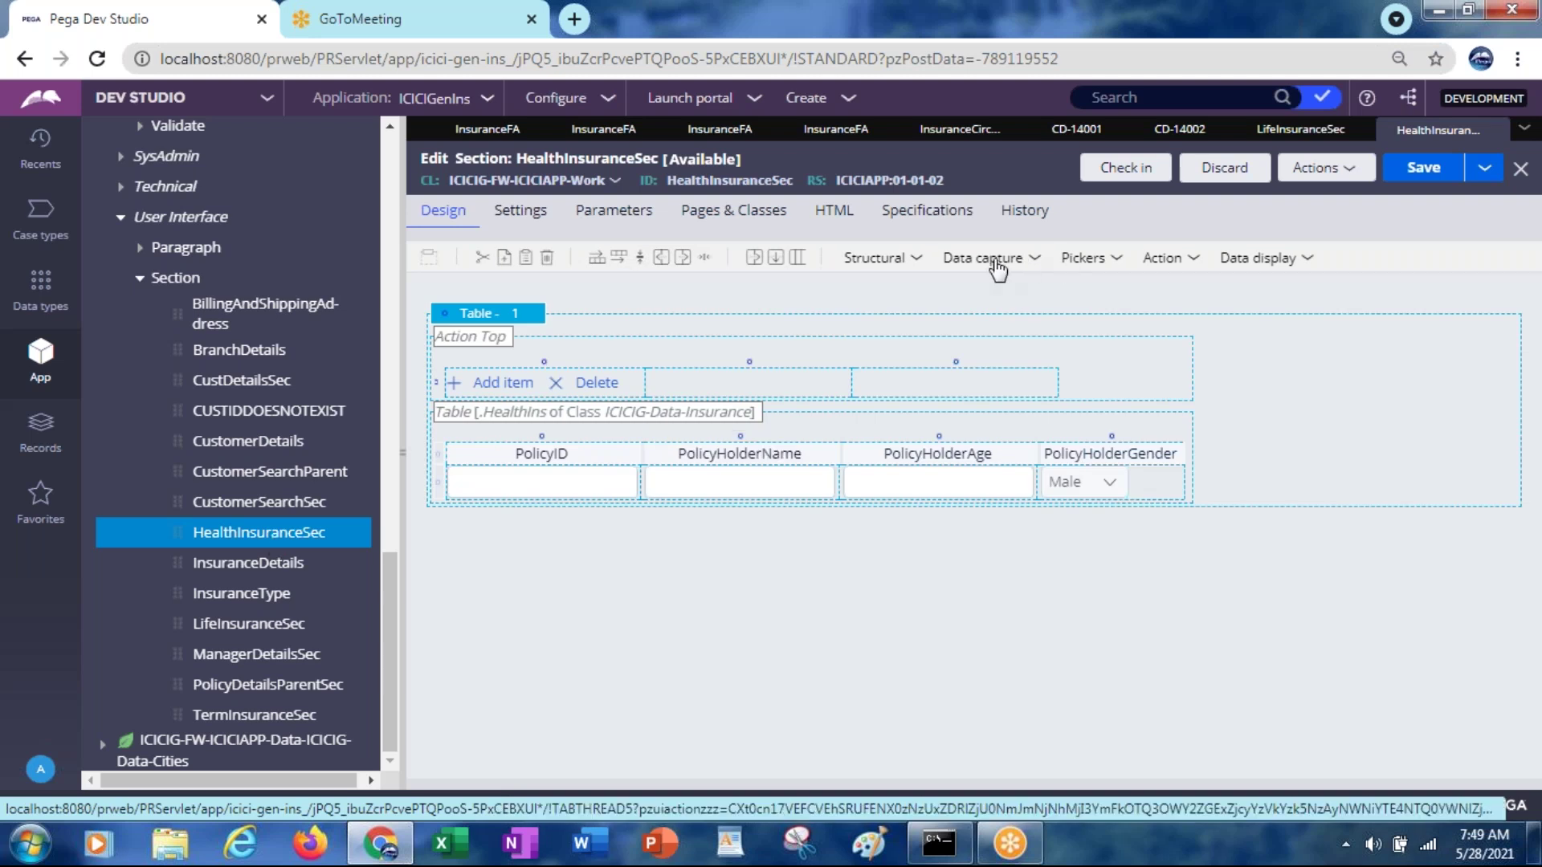
click(919, 259)
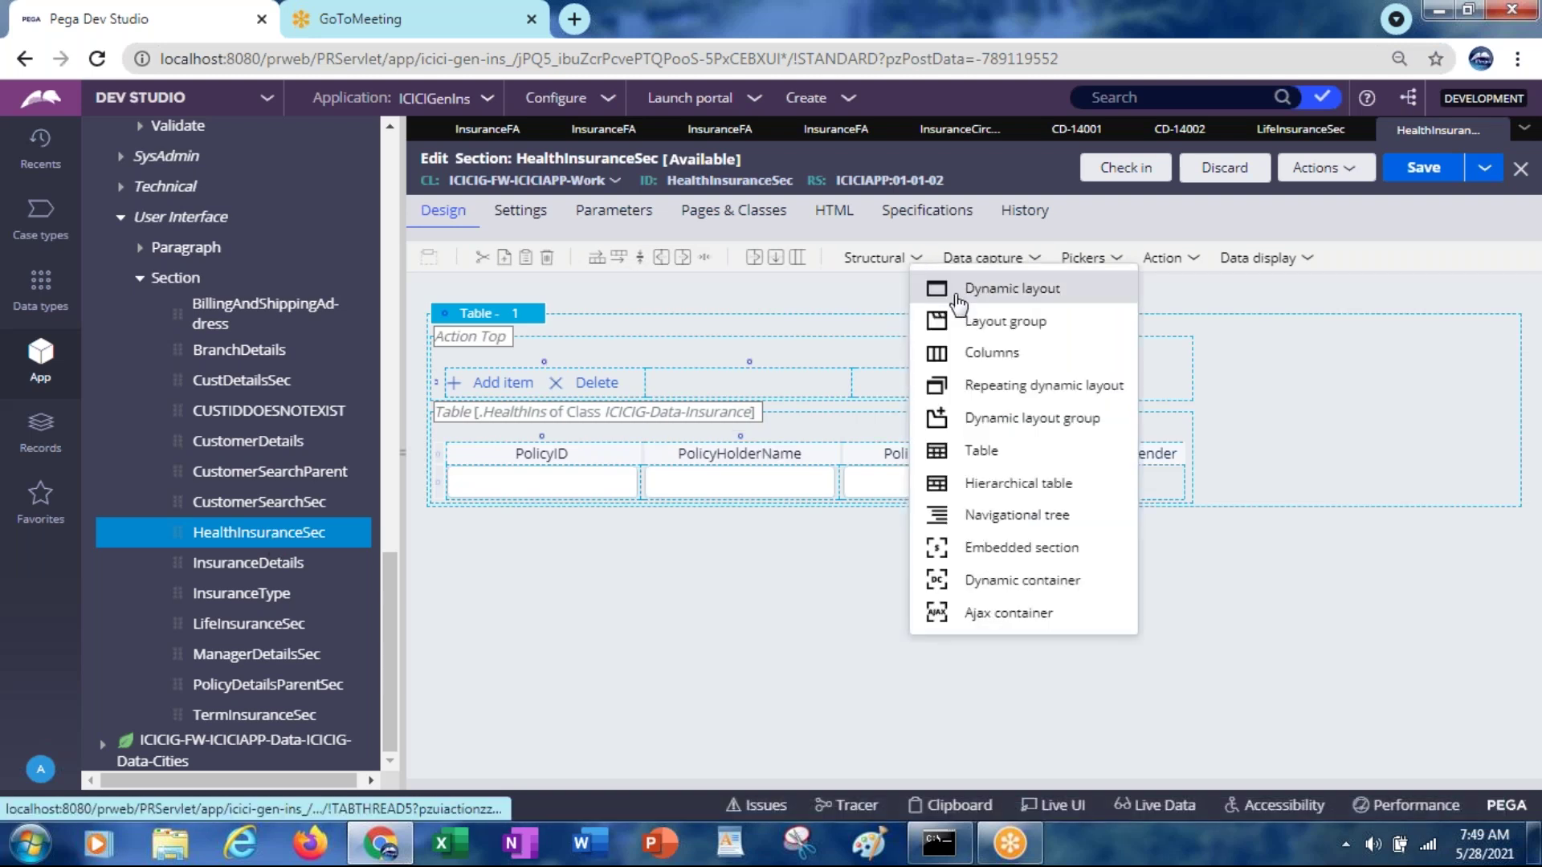
drag(958, 303, 779, 307)
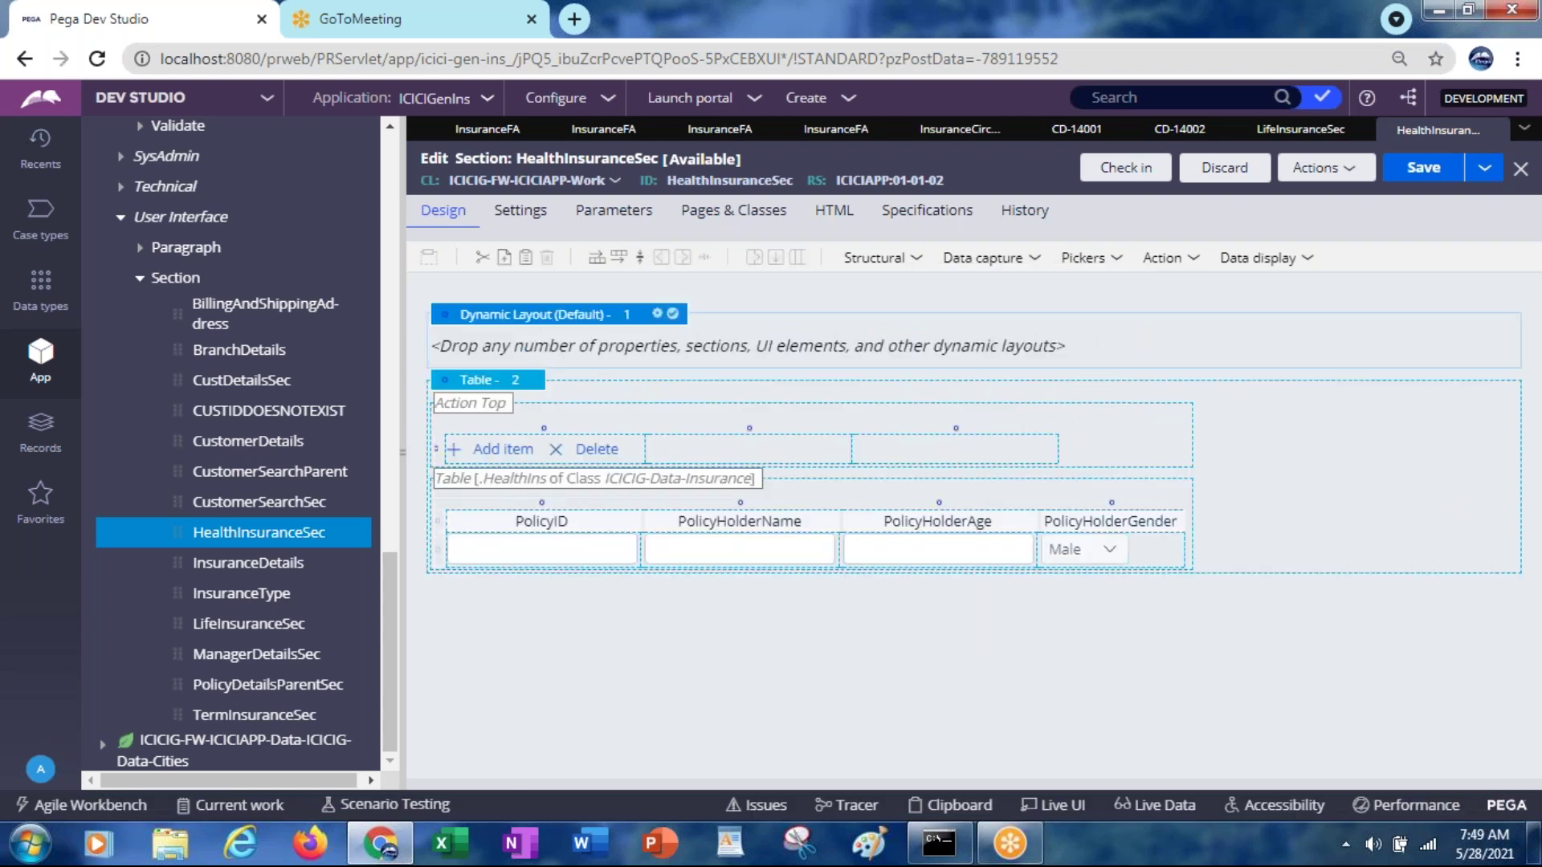
right_click(621, 345)
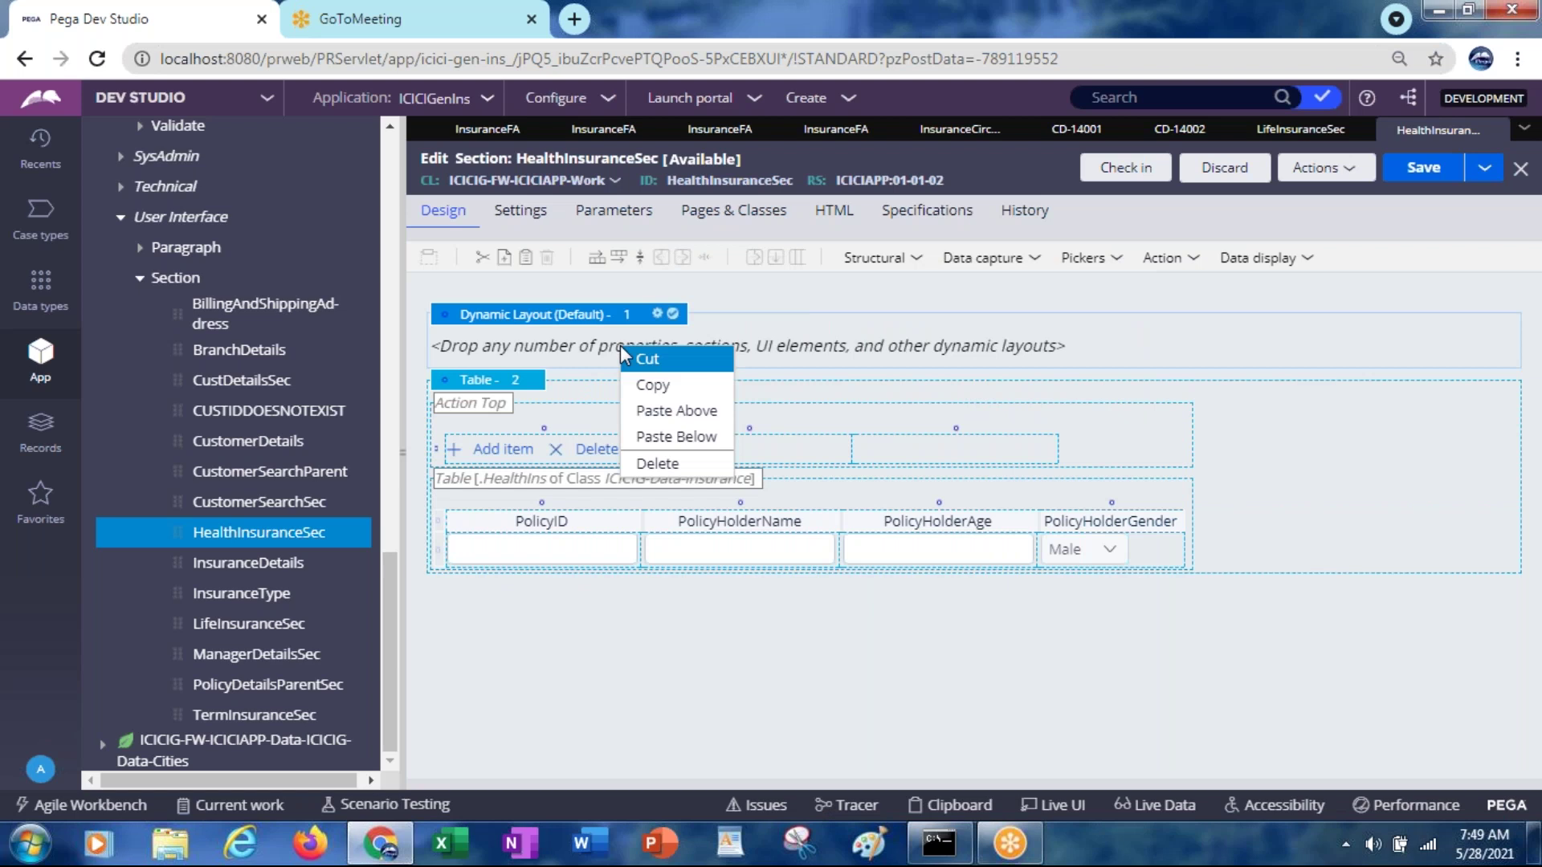
click(689, 412)
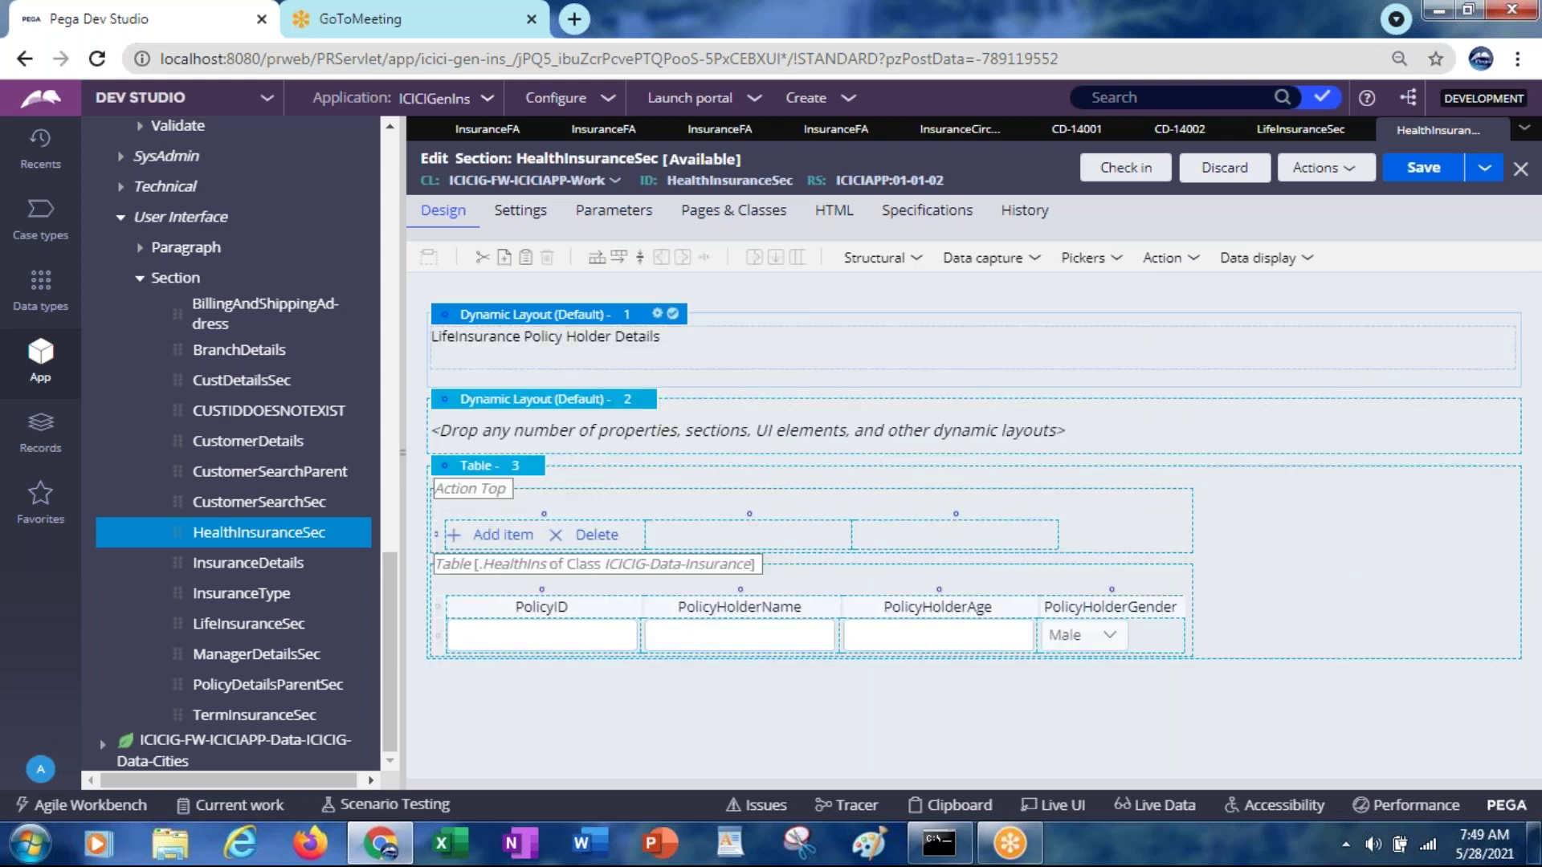
Change the pasted label's value to "Health Insurance Policy Holder Details" and save HealthInsuranceSec
click(575, 343)
double_click(575, 343)
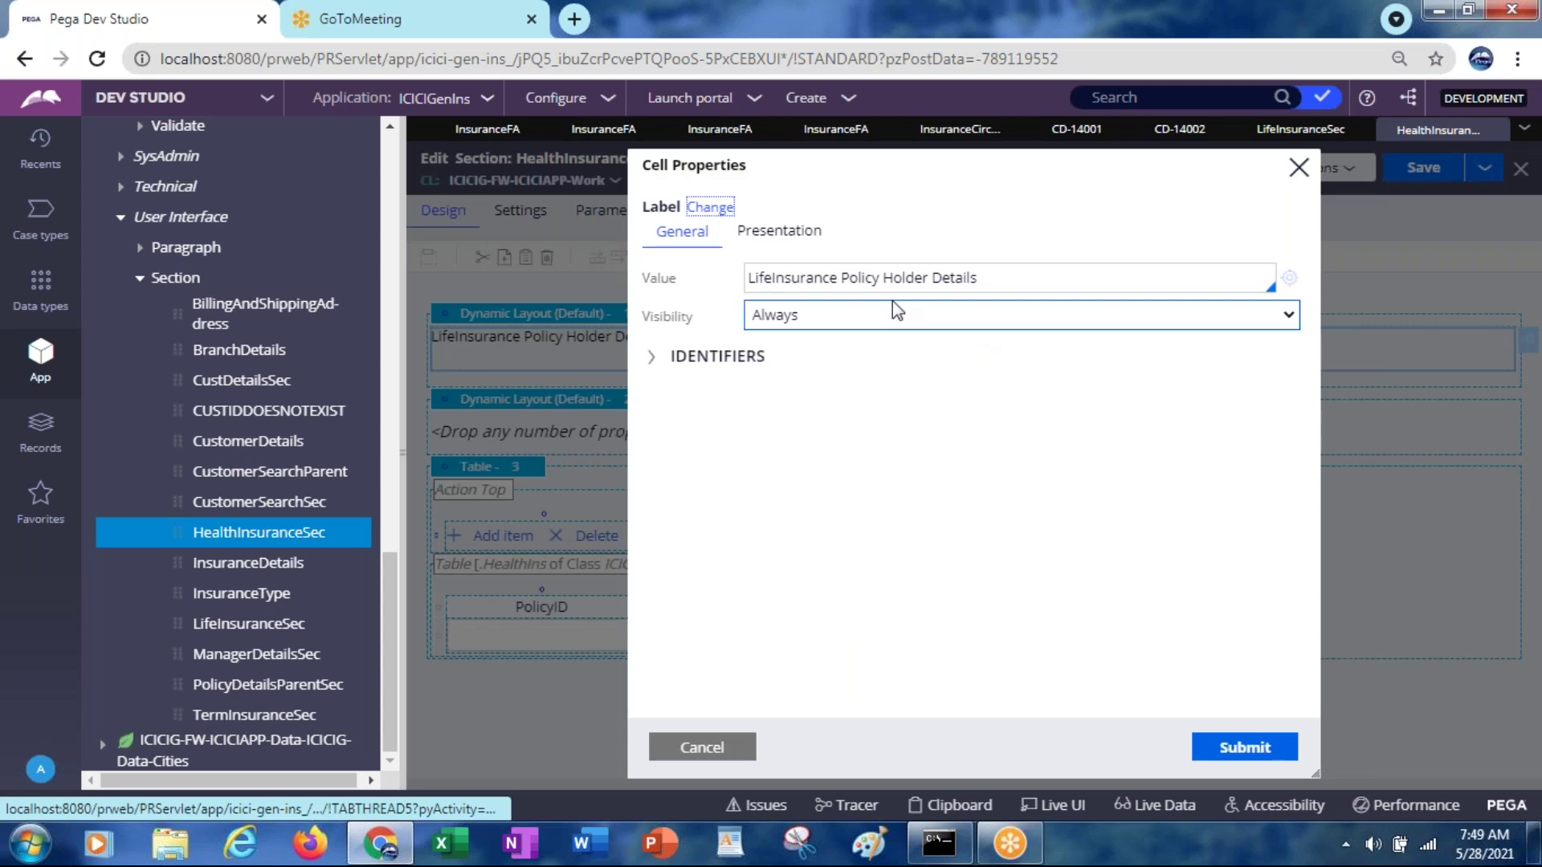
drag(770, 278, 729, 272)
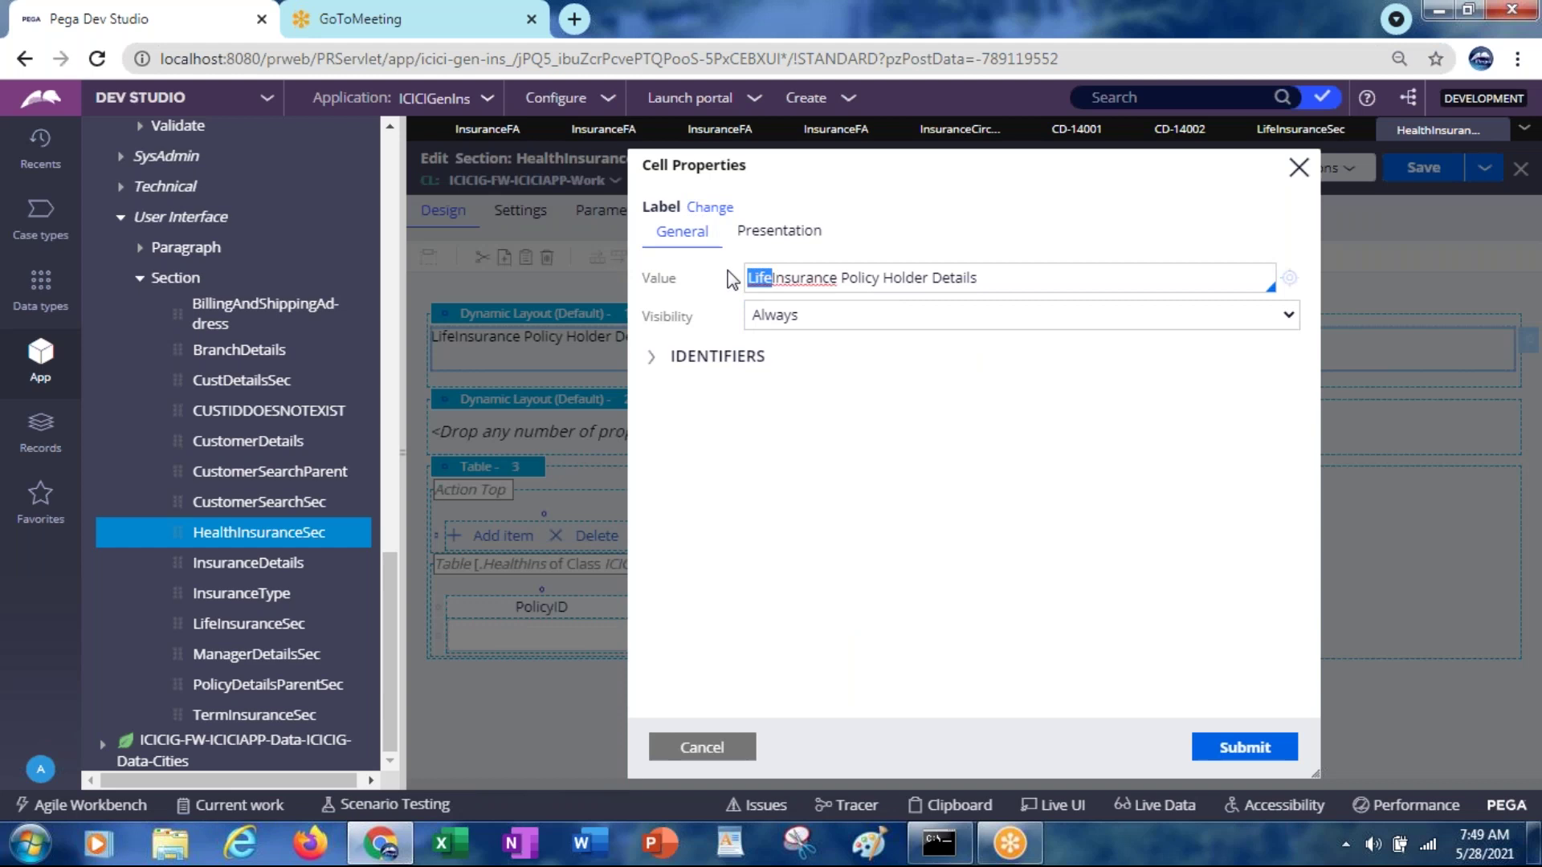
text(Health)
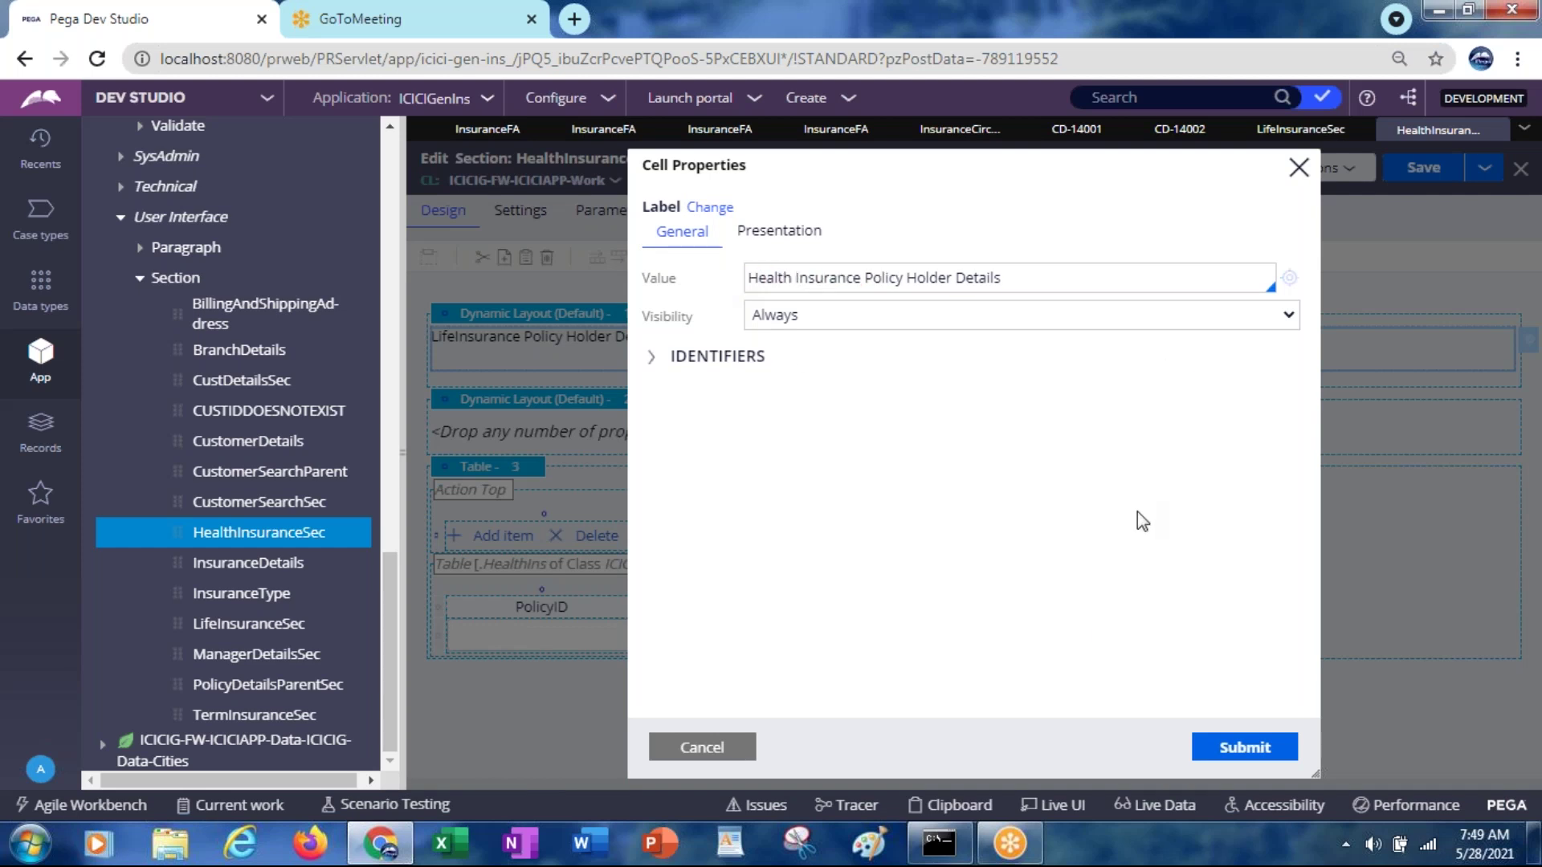
click(1244, 749)
click(1424, 169)
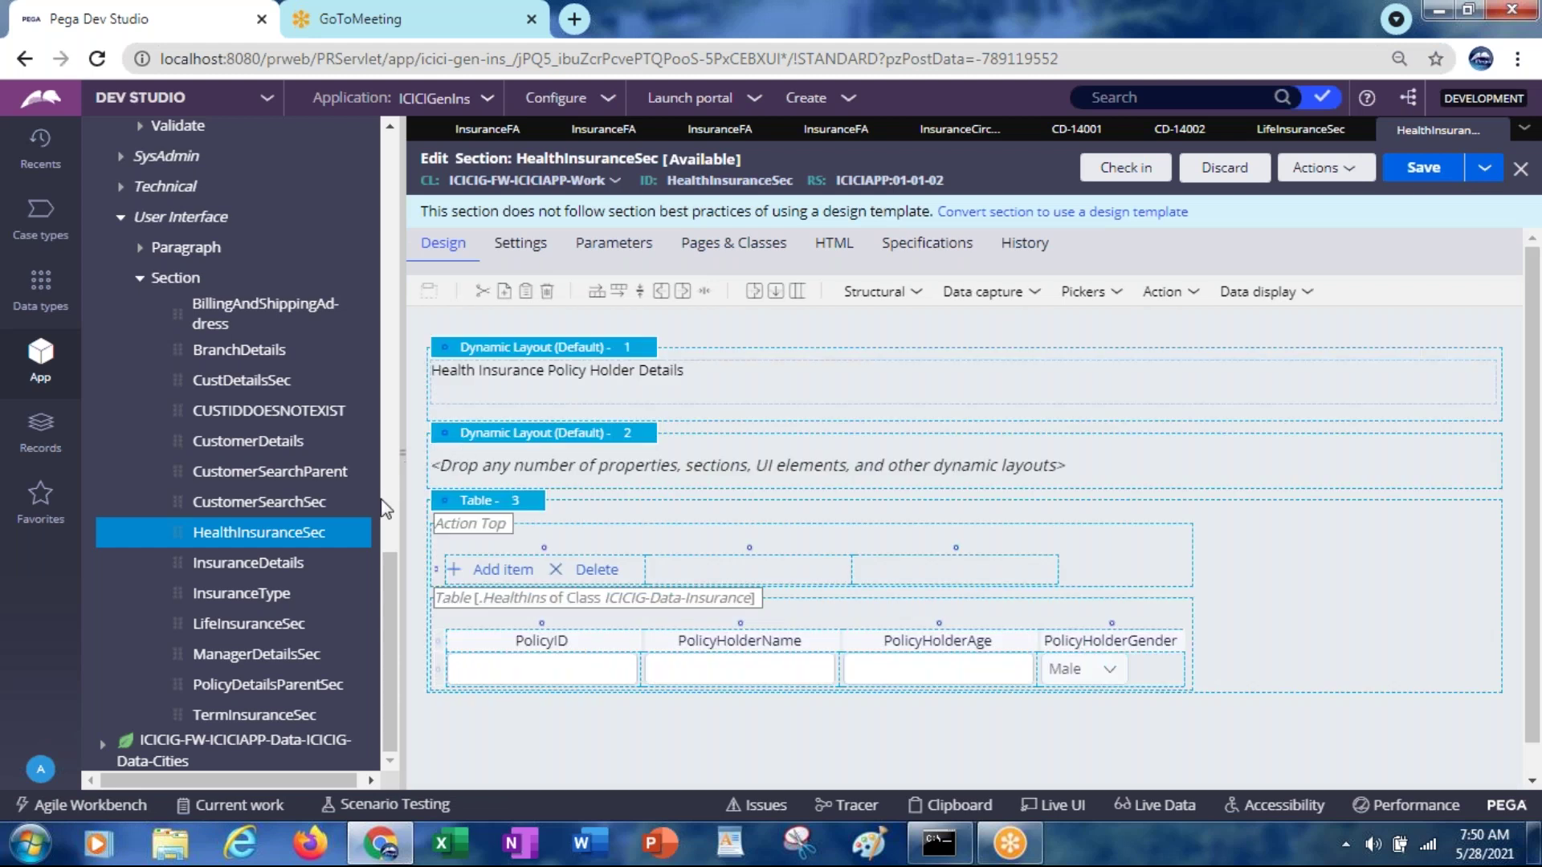
Open the TermInsuranceSec section and paste the copied label layout above its policy table
click(231, 718)
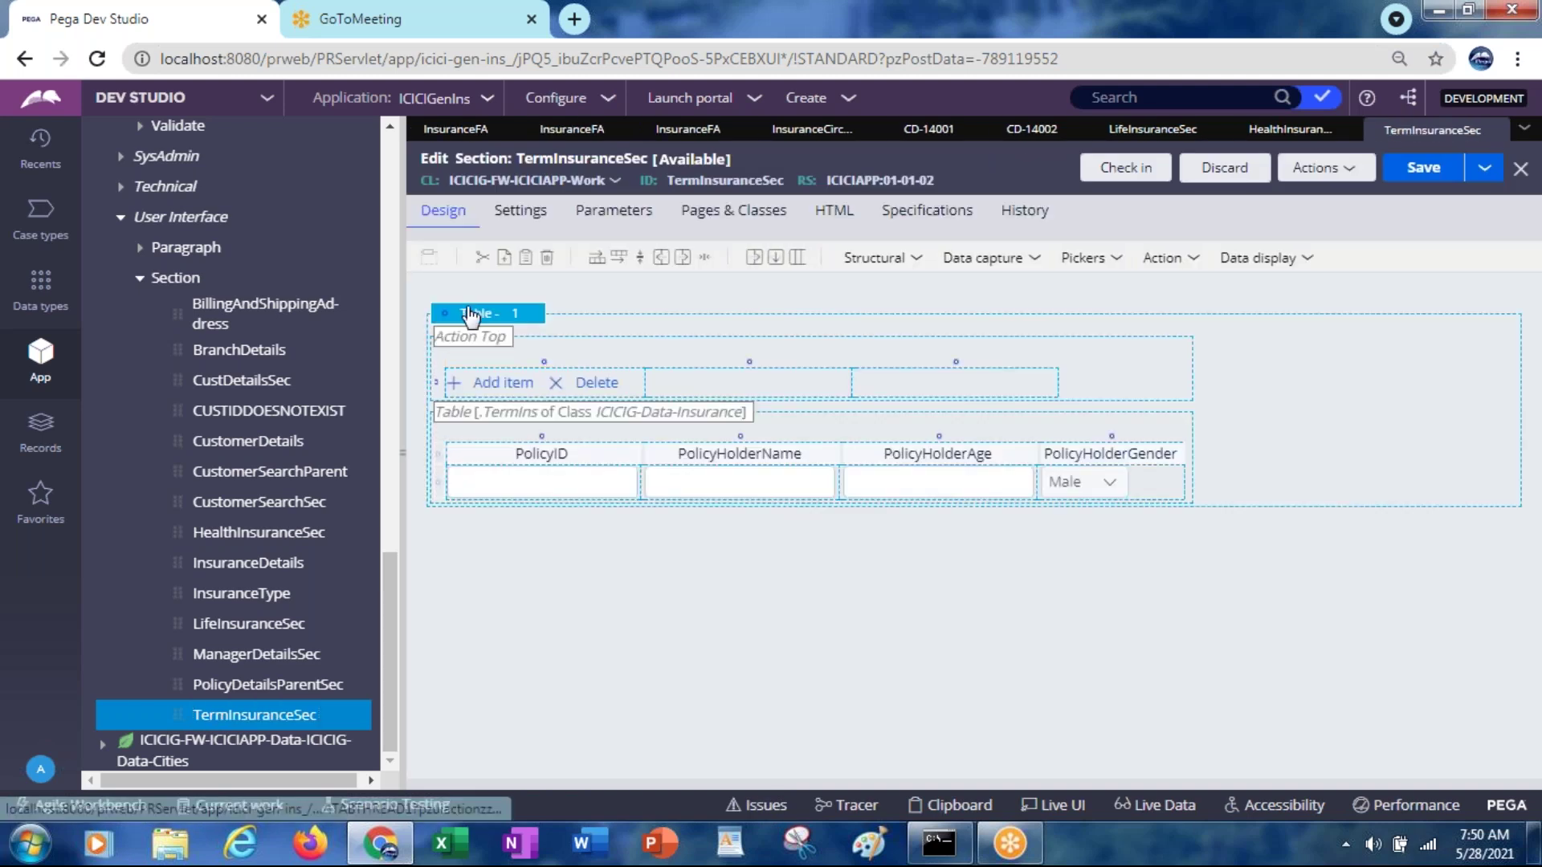
right_click(472, 322)
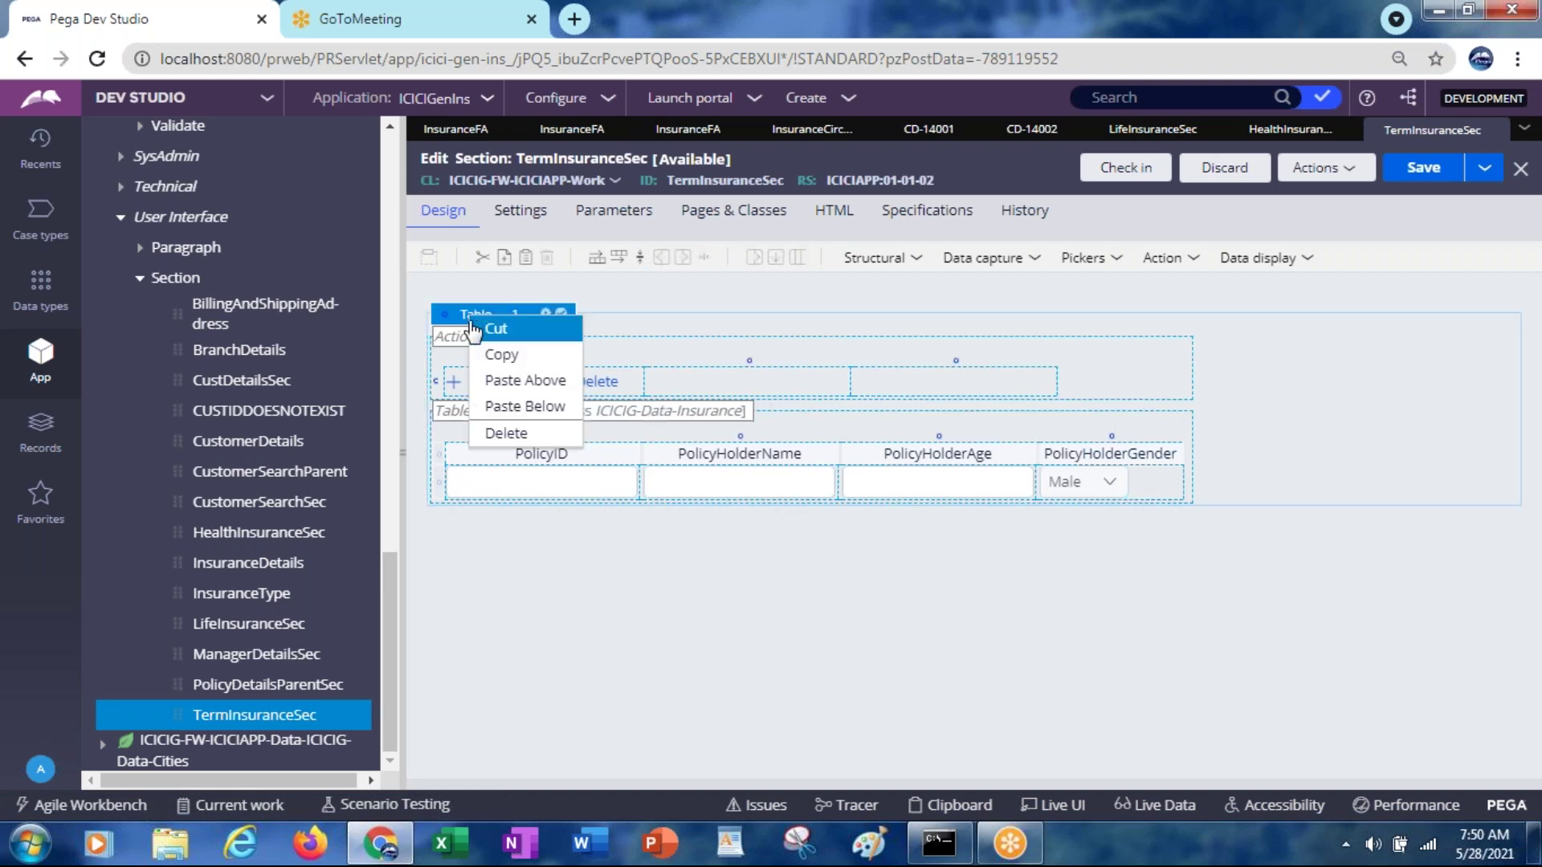
click(533, 382)
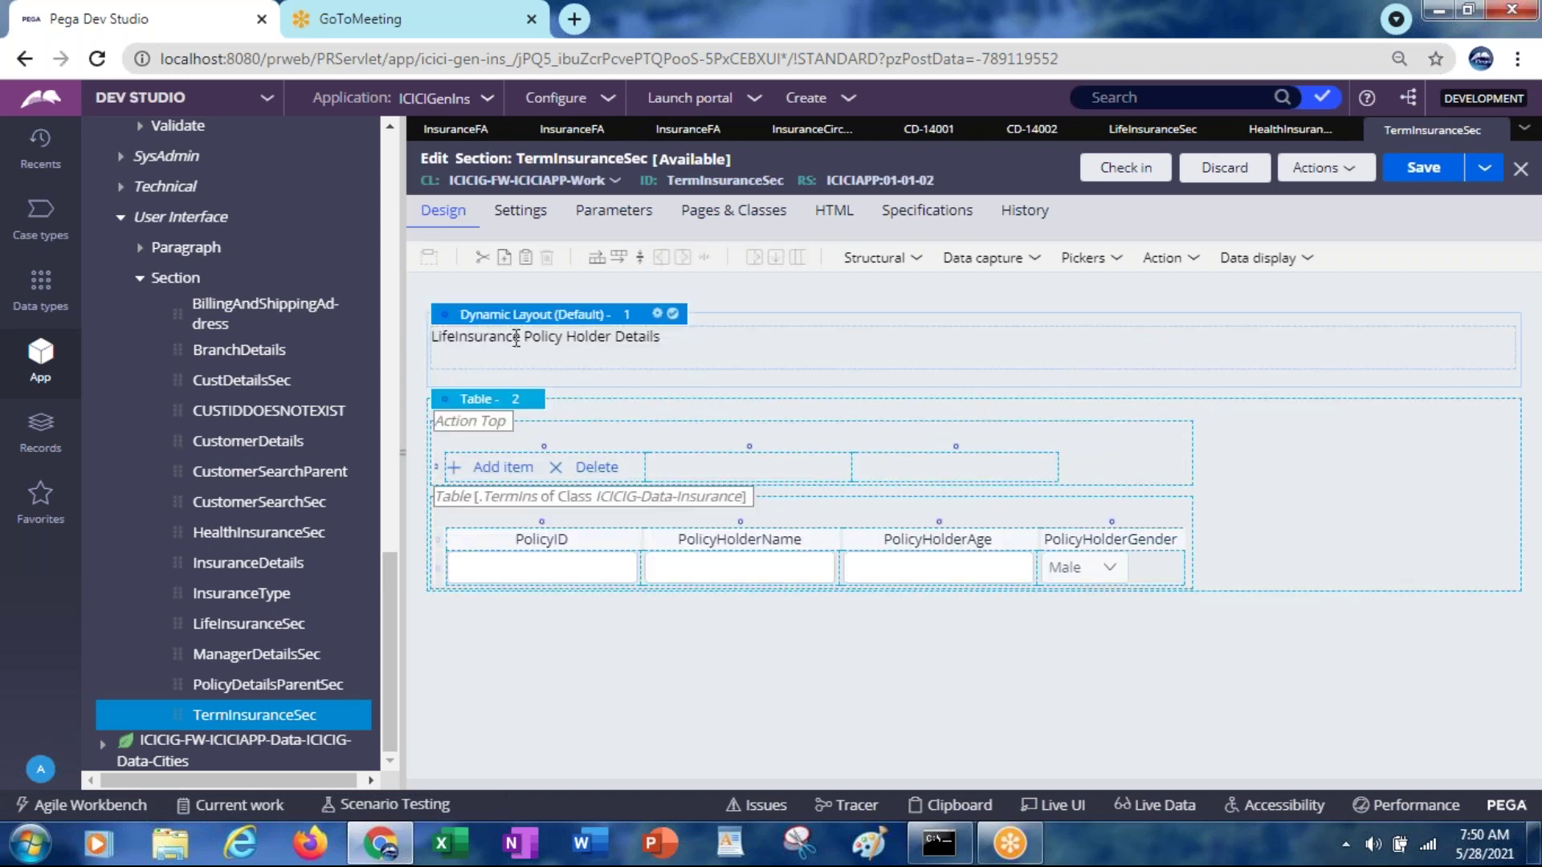
Change the pasted label's value to "Term Insurance Policy Holder Details" and save TermInsuranceSec
double_click(574, 341)
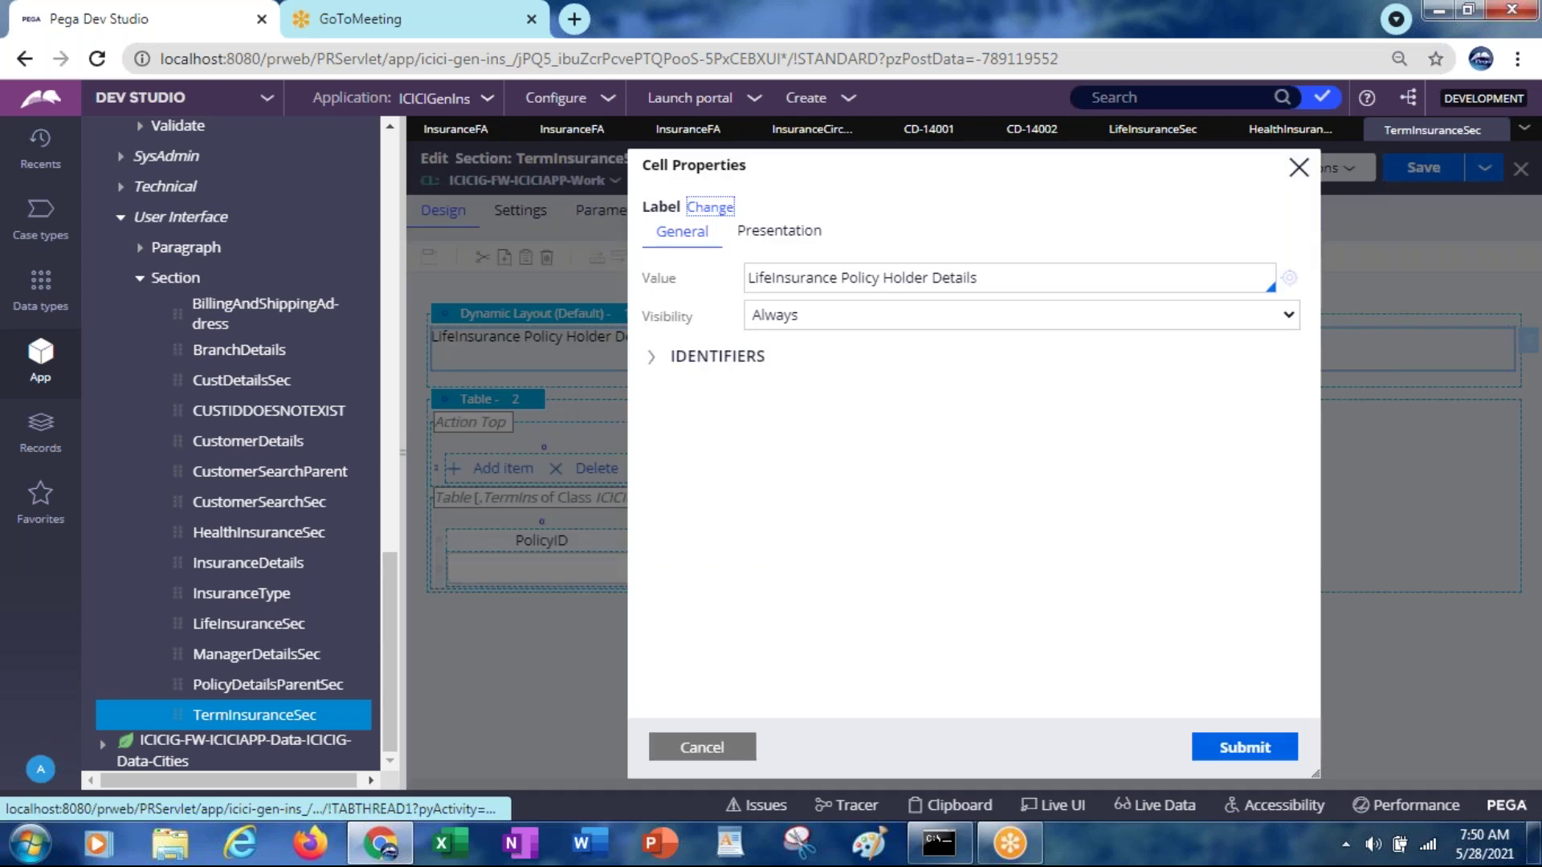
drag(773, 280, 708, 287)
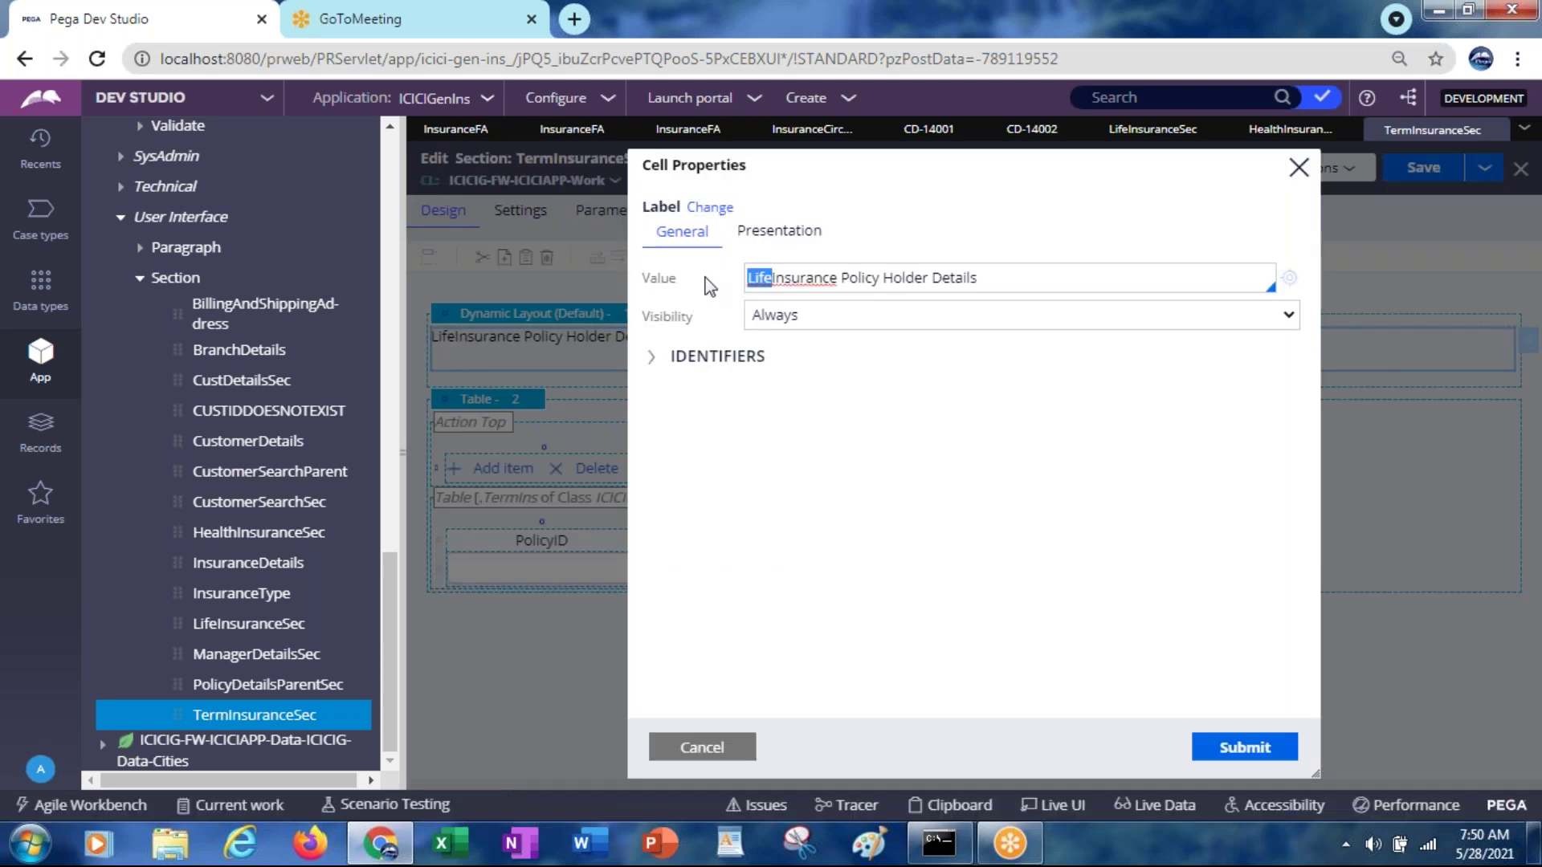
text(Term)
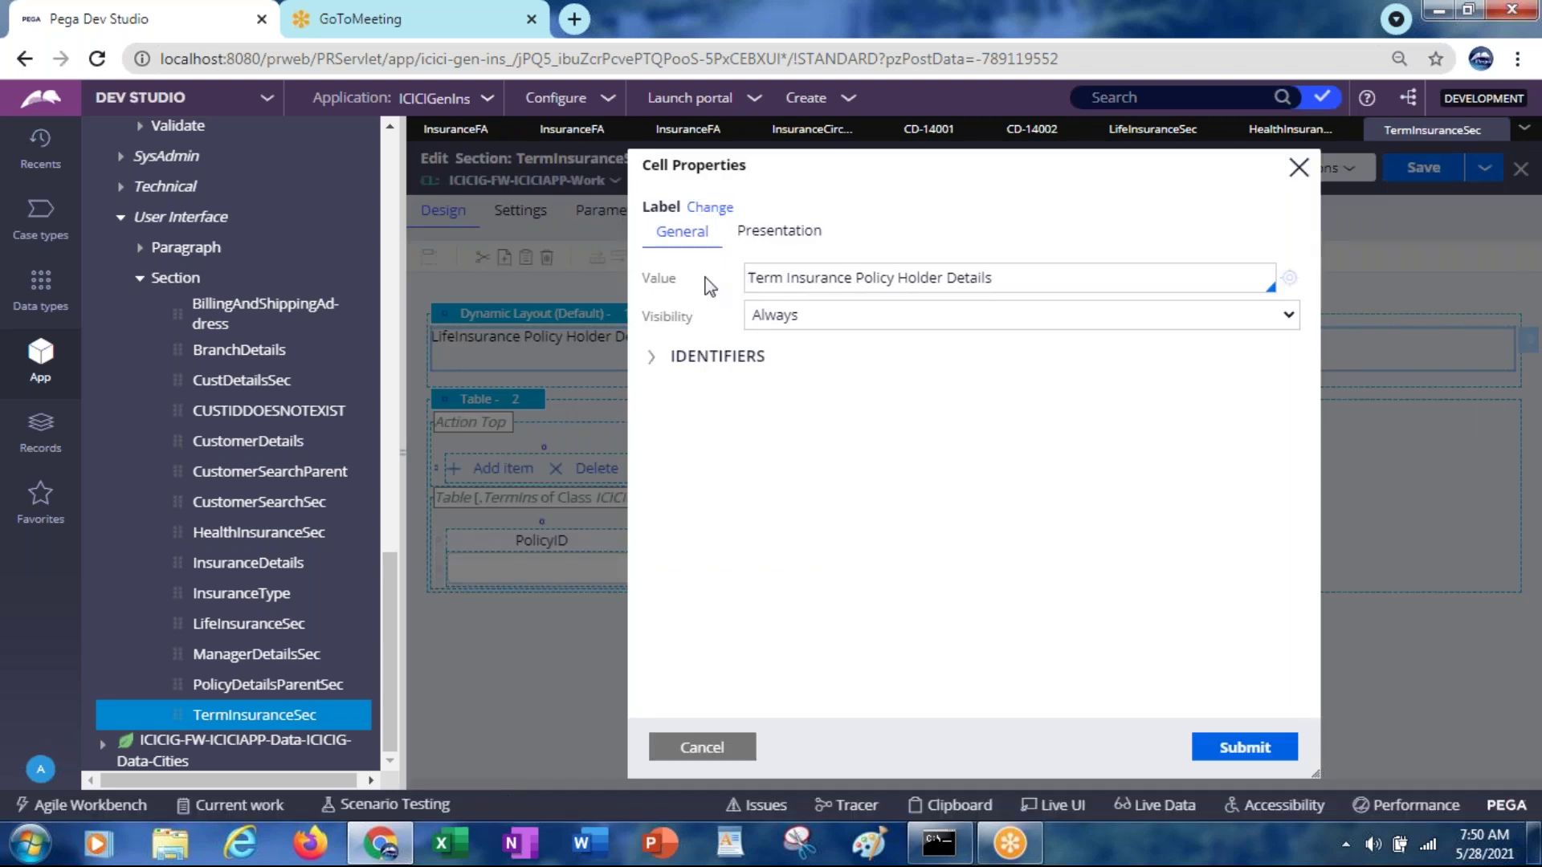
click(1246, 749)
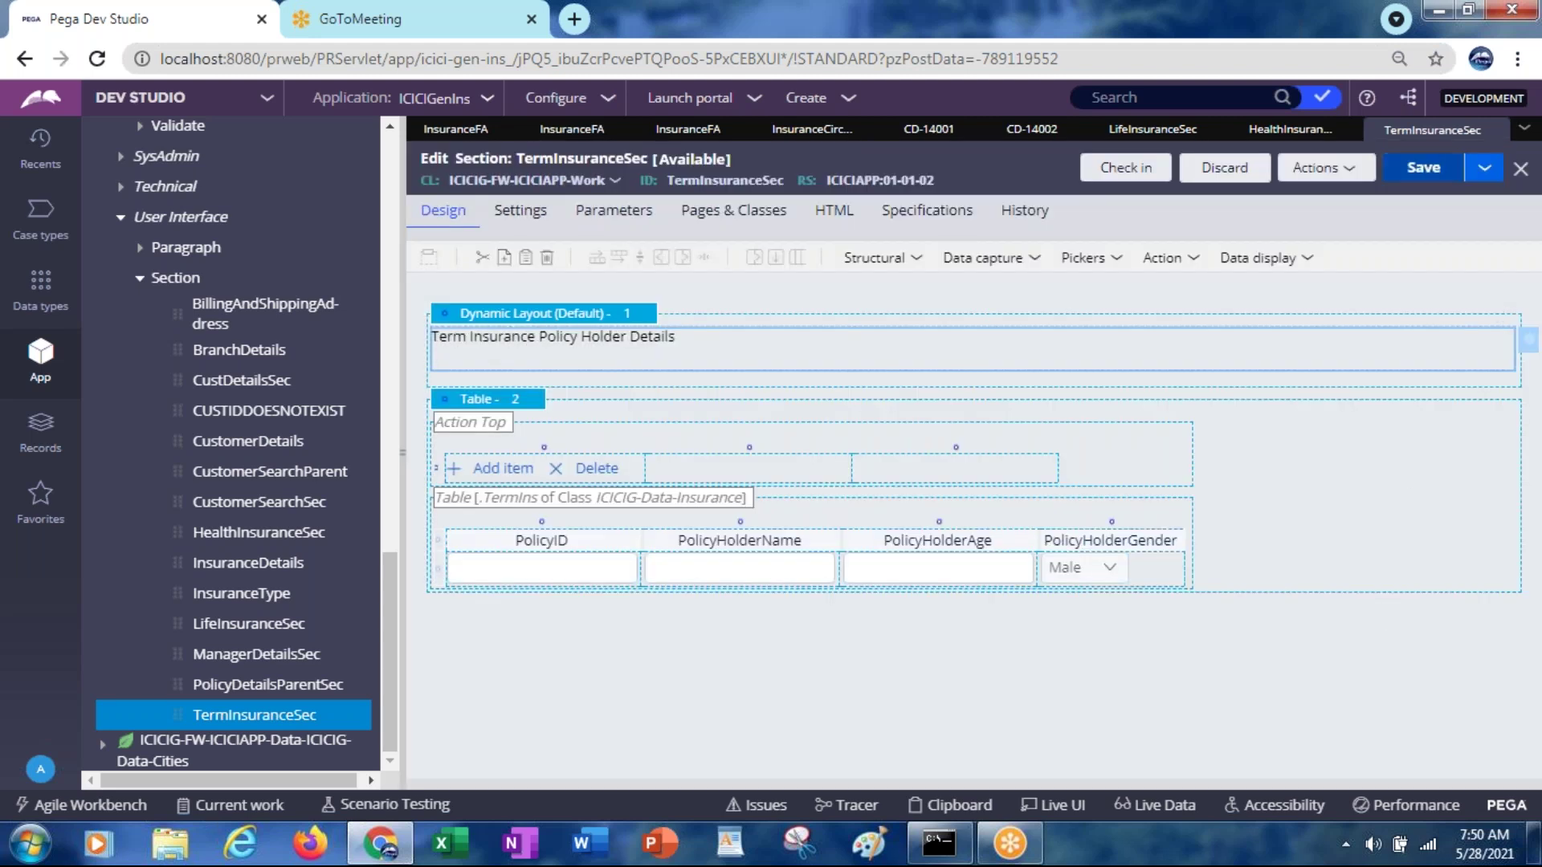
click(1408, 185)
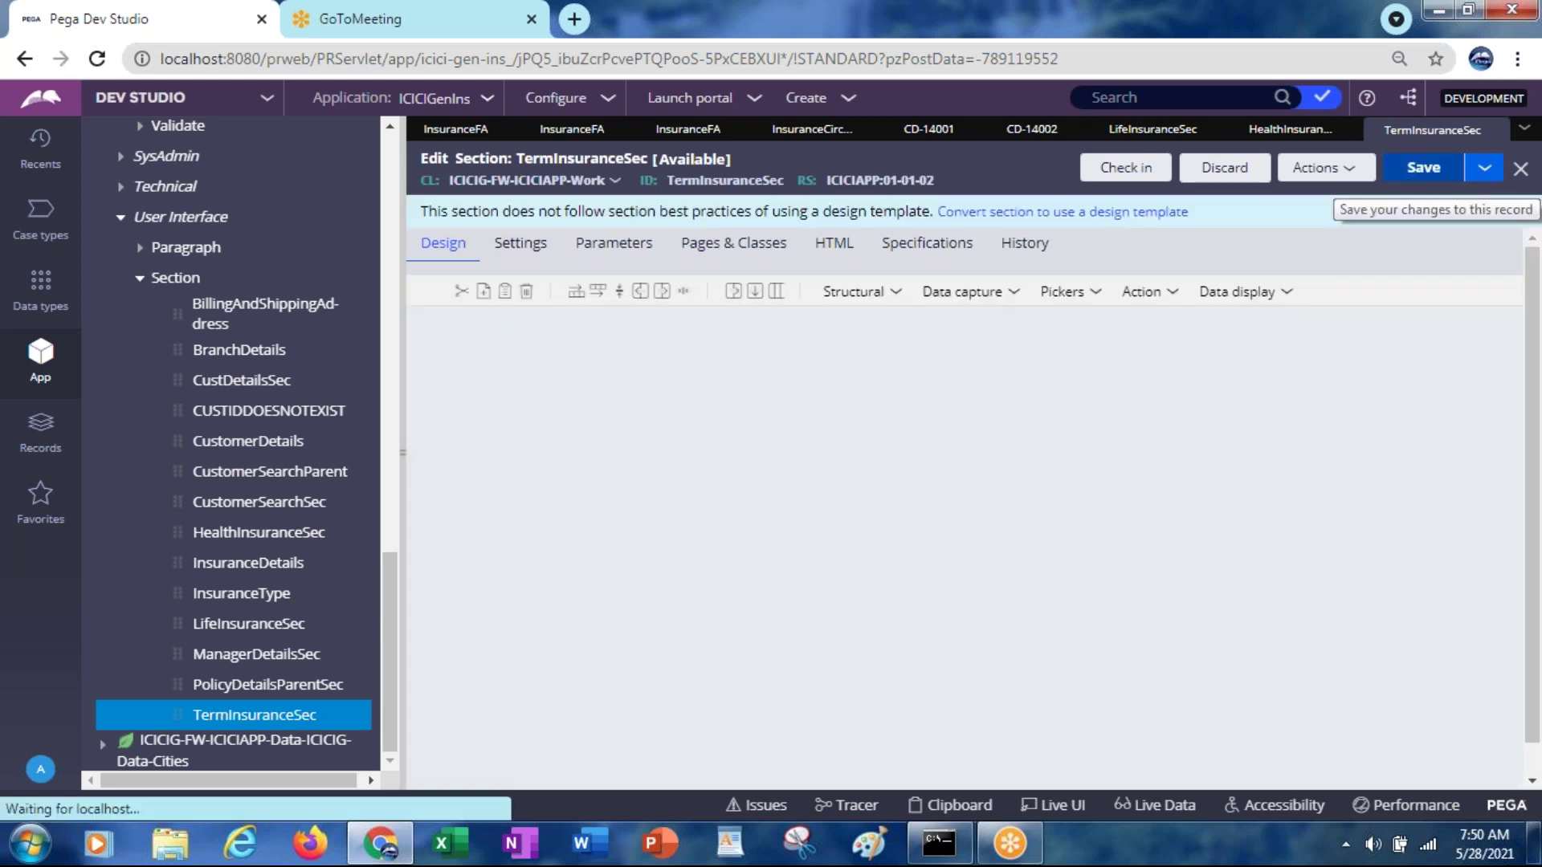
Close the three edited insurance sections and the two earlier test cases, returning to InsuranceCircumstanceFlow
click(1521, 170)
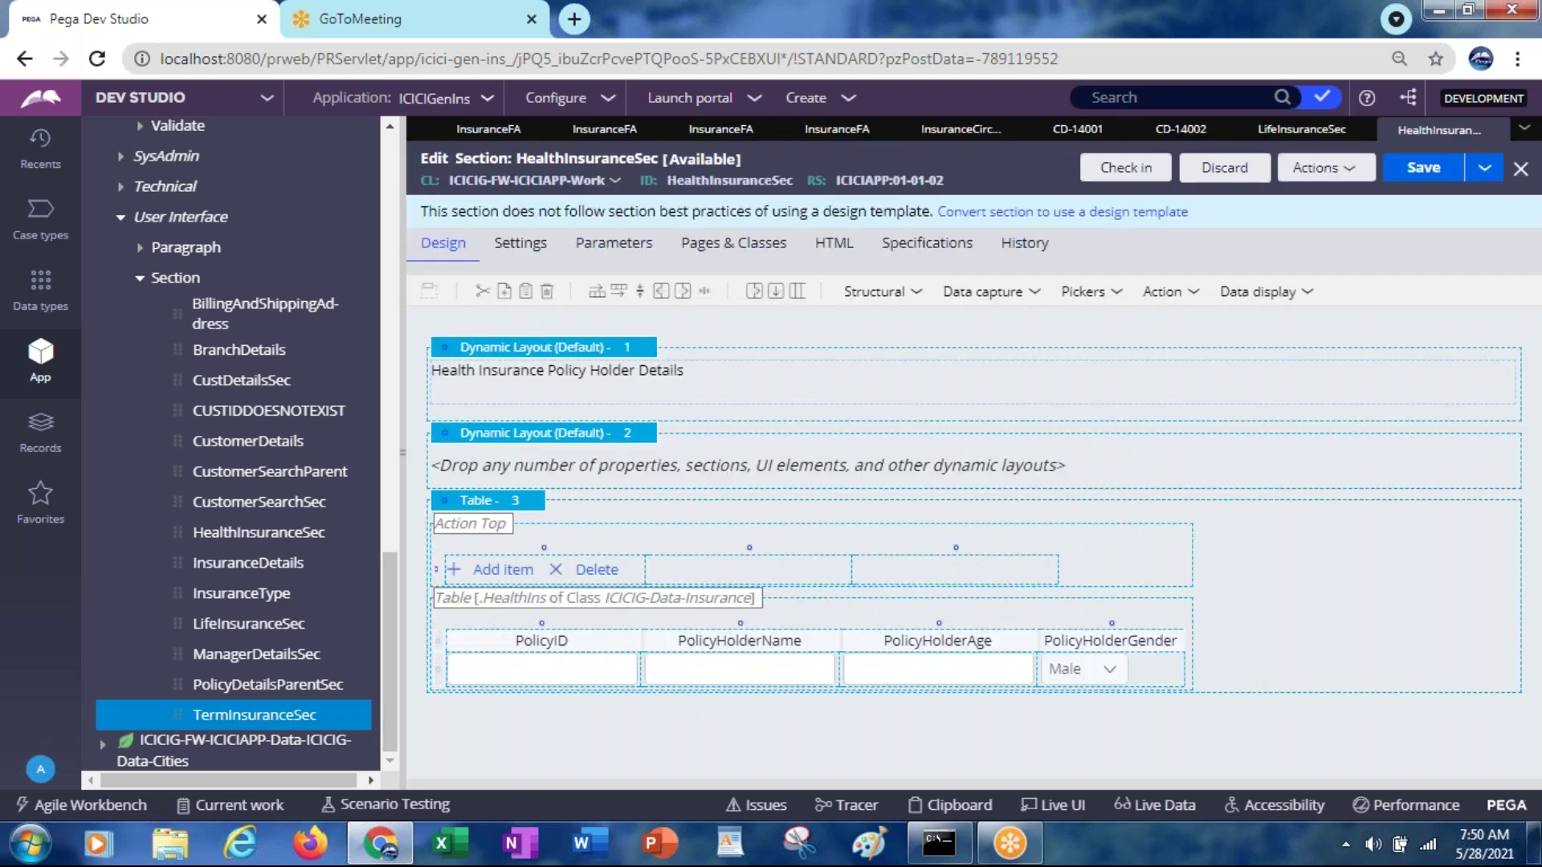
click(1522, 169)
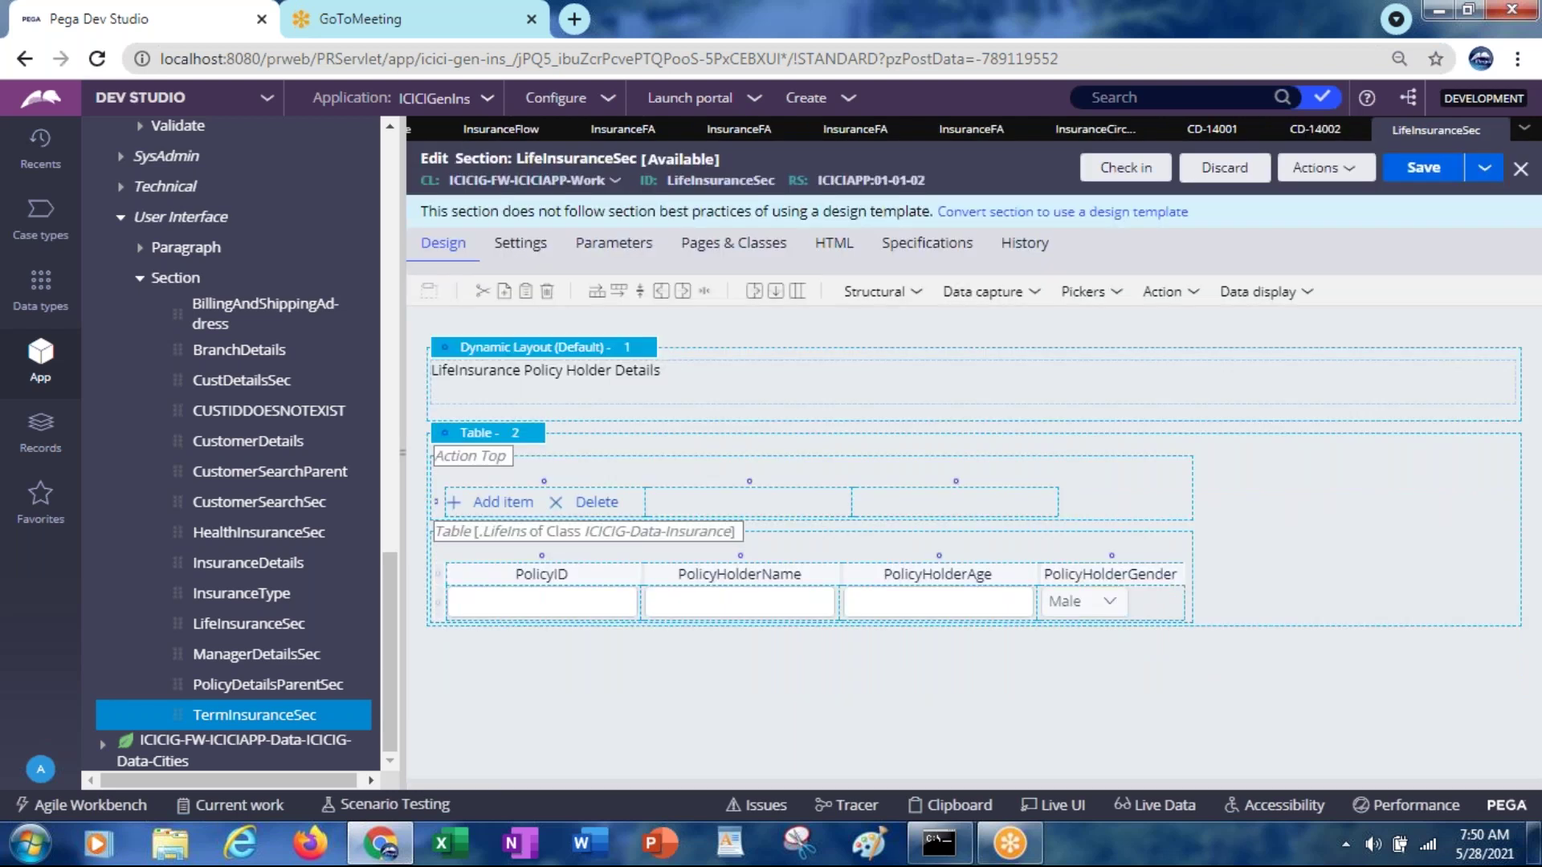
click(1521, 169)
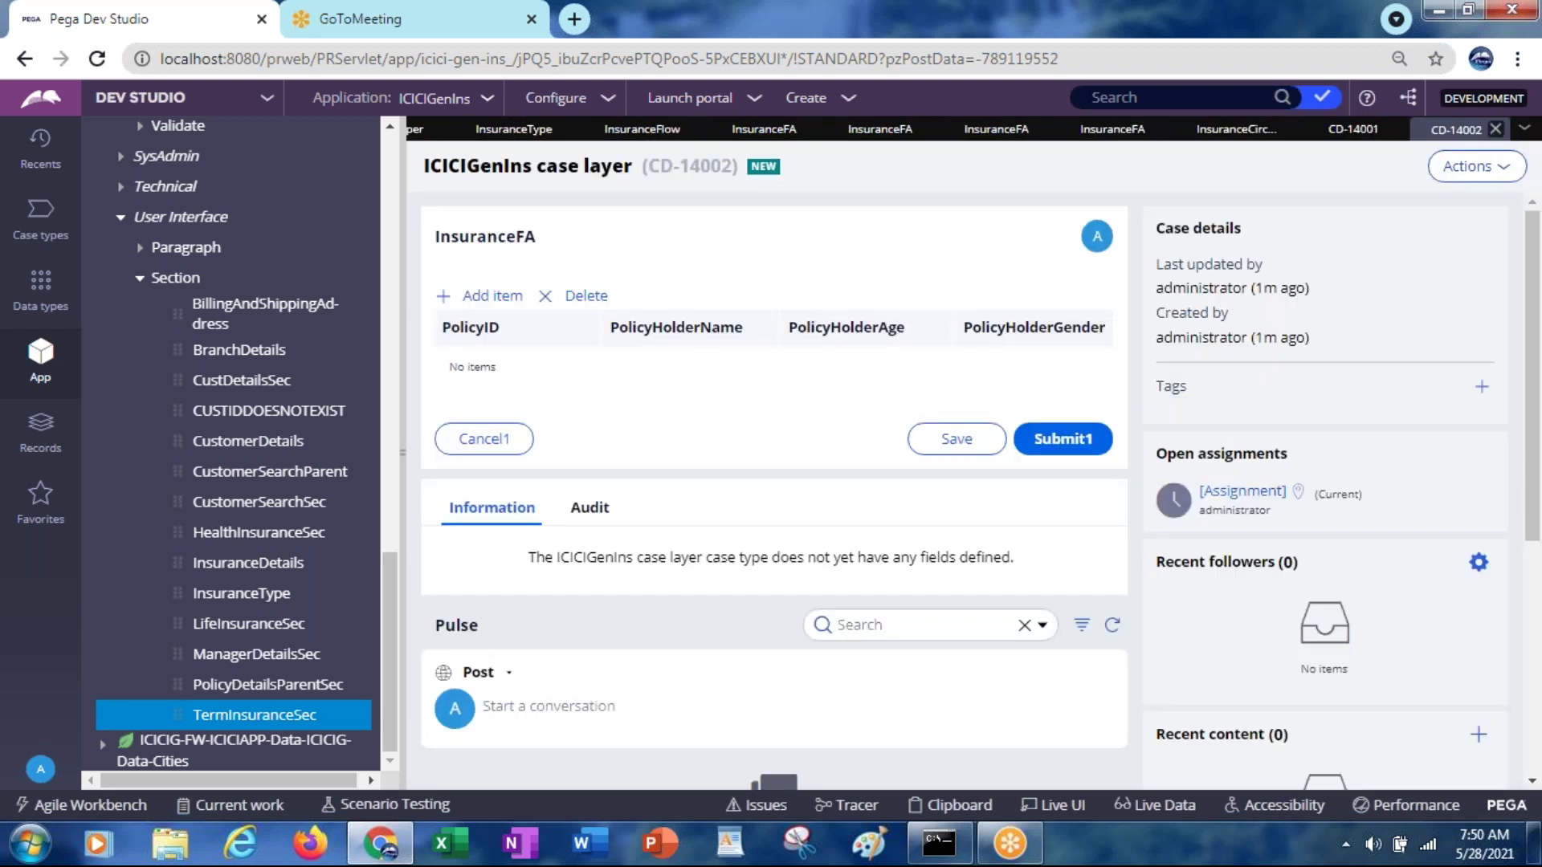
click(1497, 132)
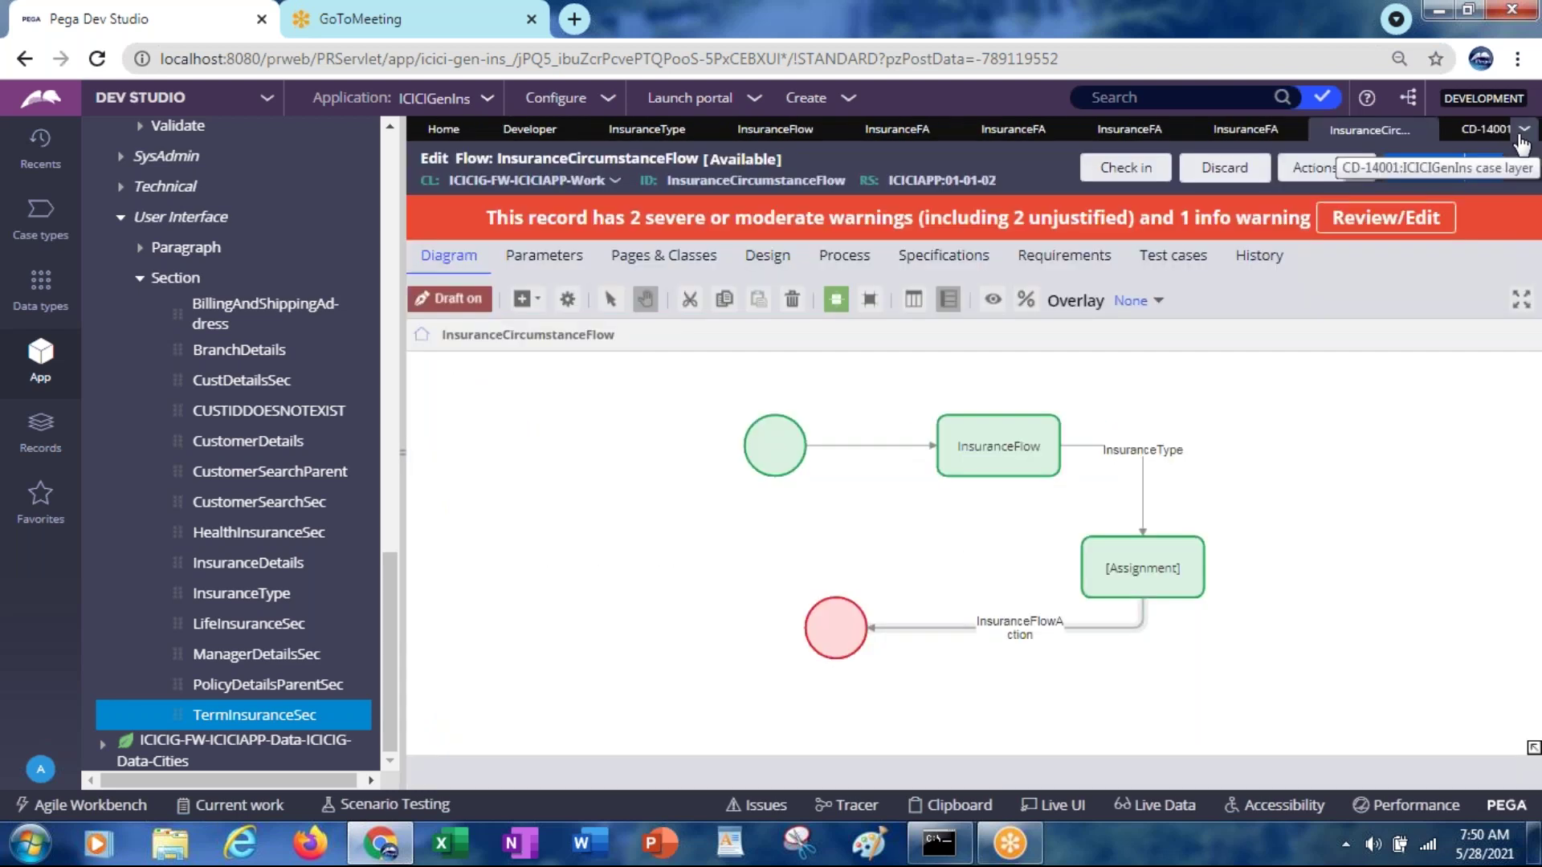
click(1497, 135)
click(1495, 130)
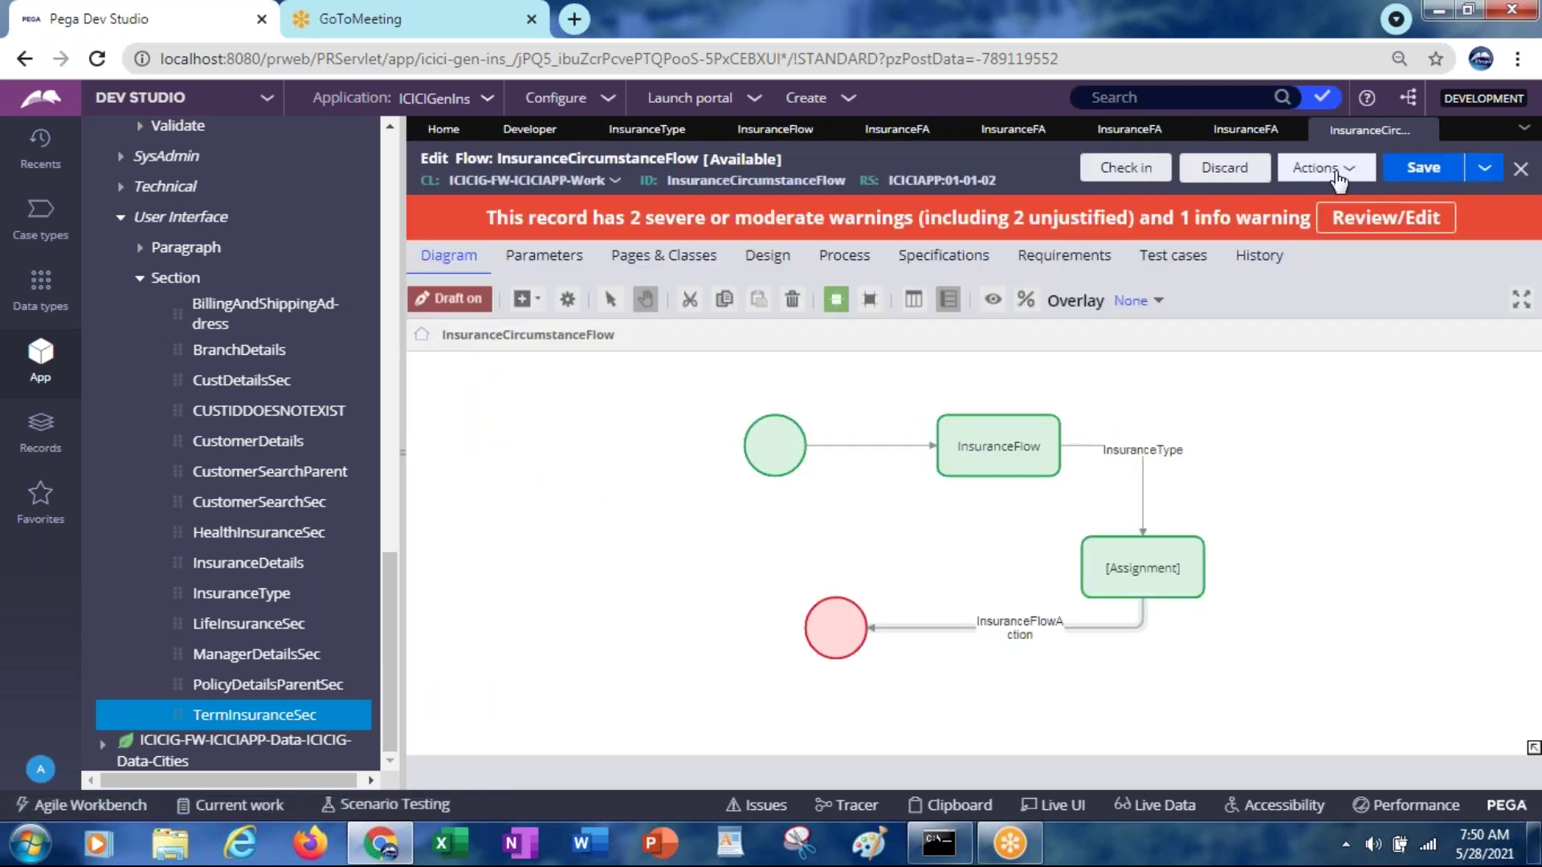
Run InsuranceCircumstanceFlow and submit the new case with the insurance type Health Insurance
click(1317, 167)
click(1251, 363)
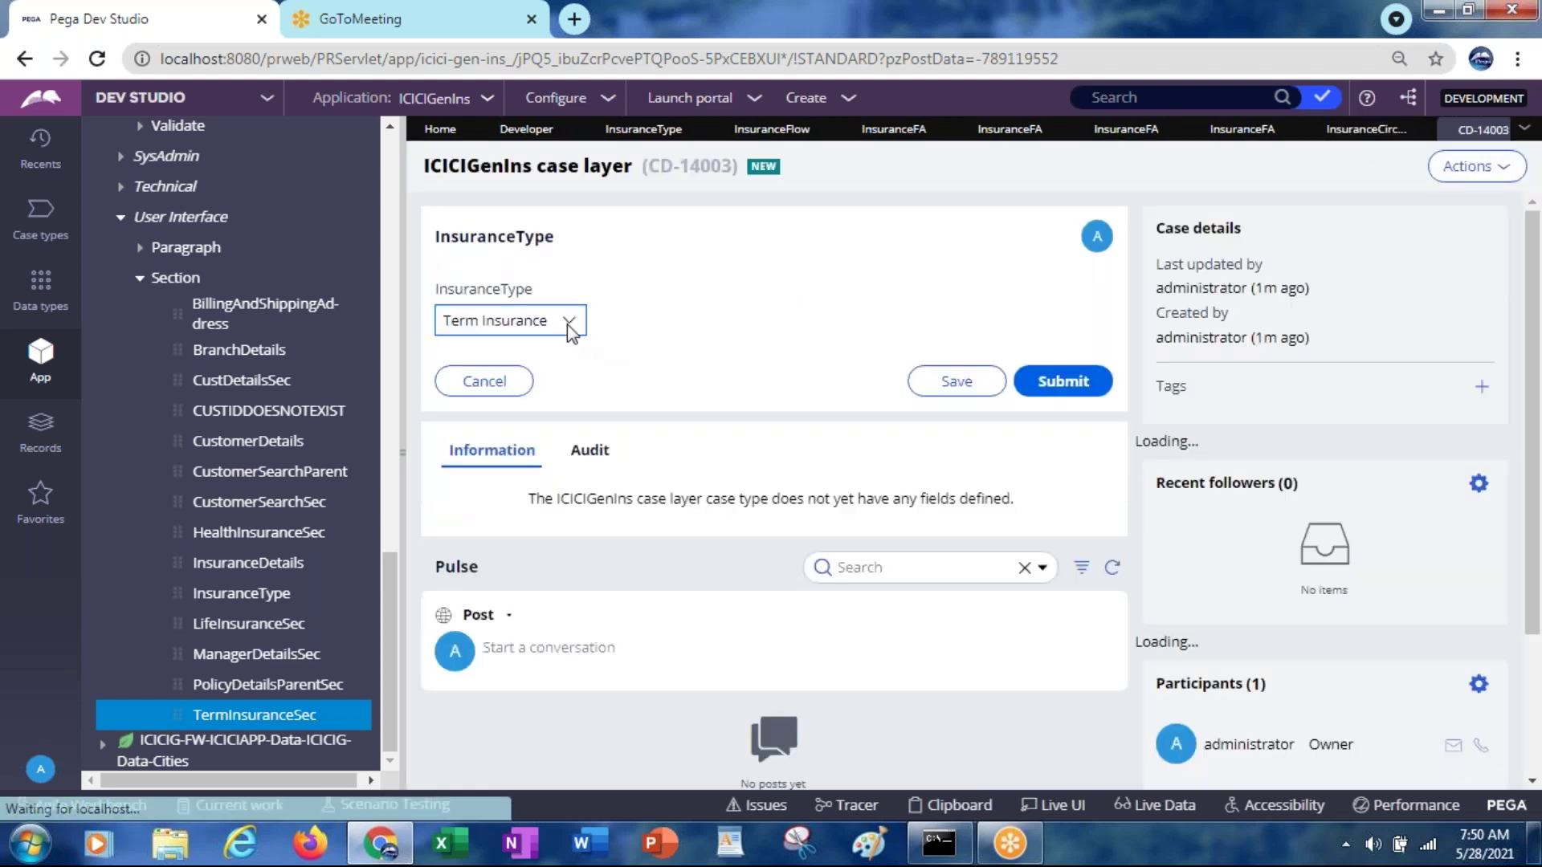
click(567, 322)
click(498, 366)
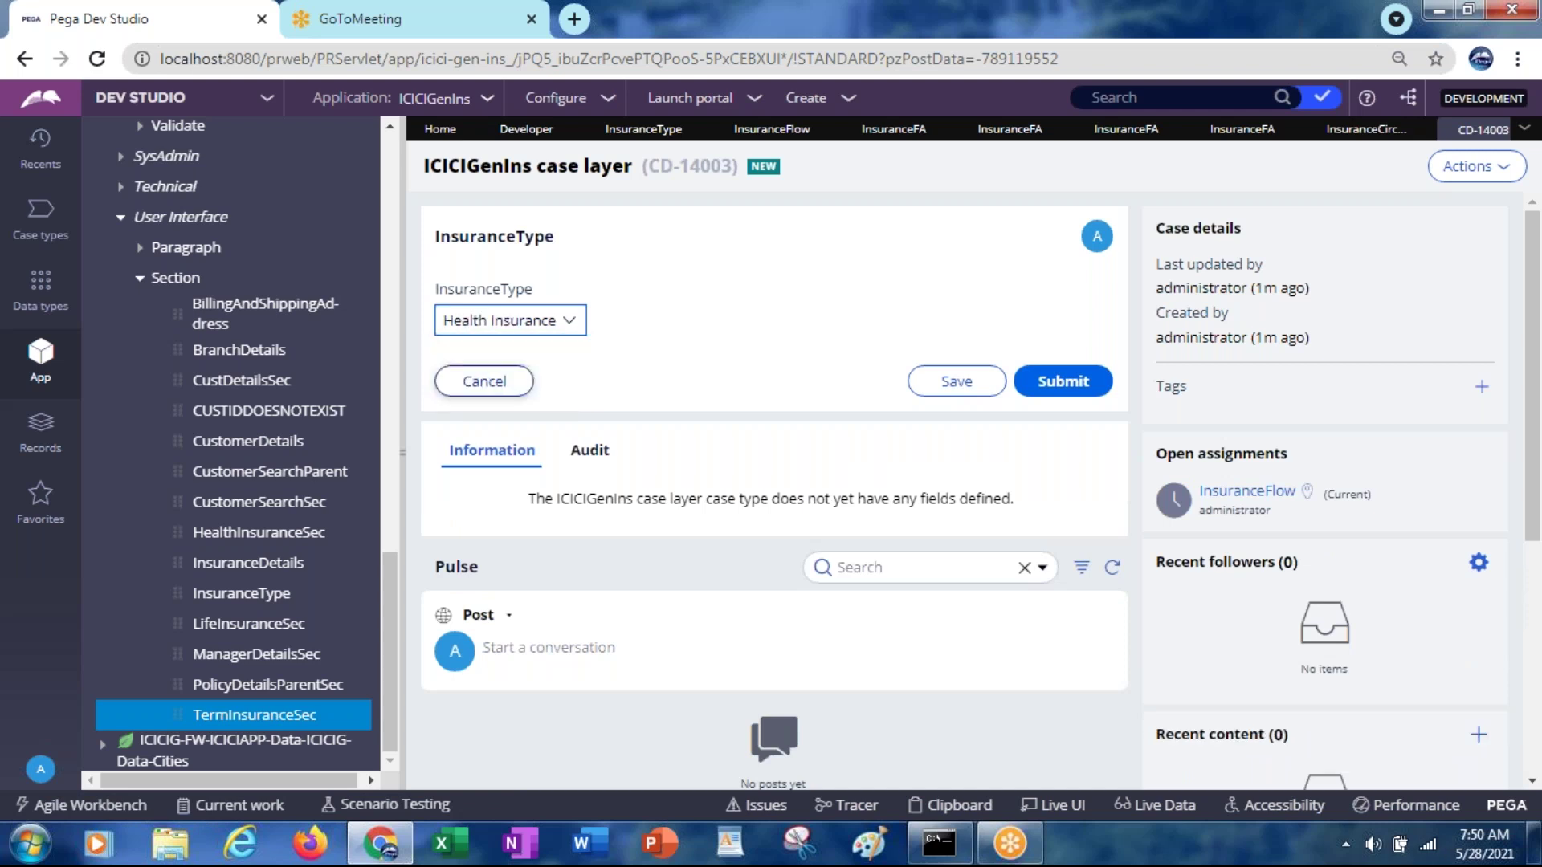
click(1064, 385)
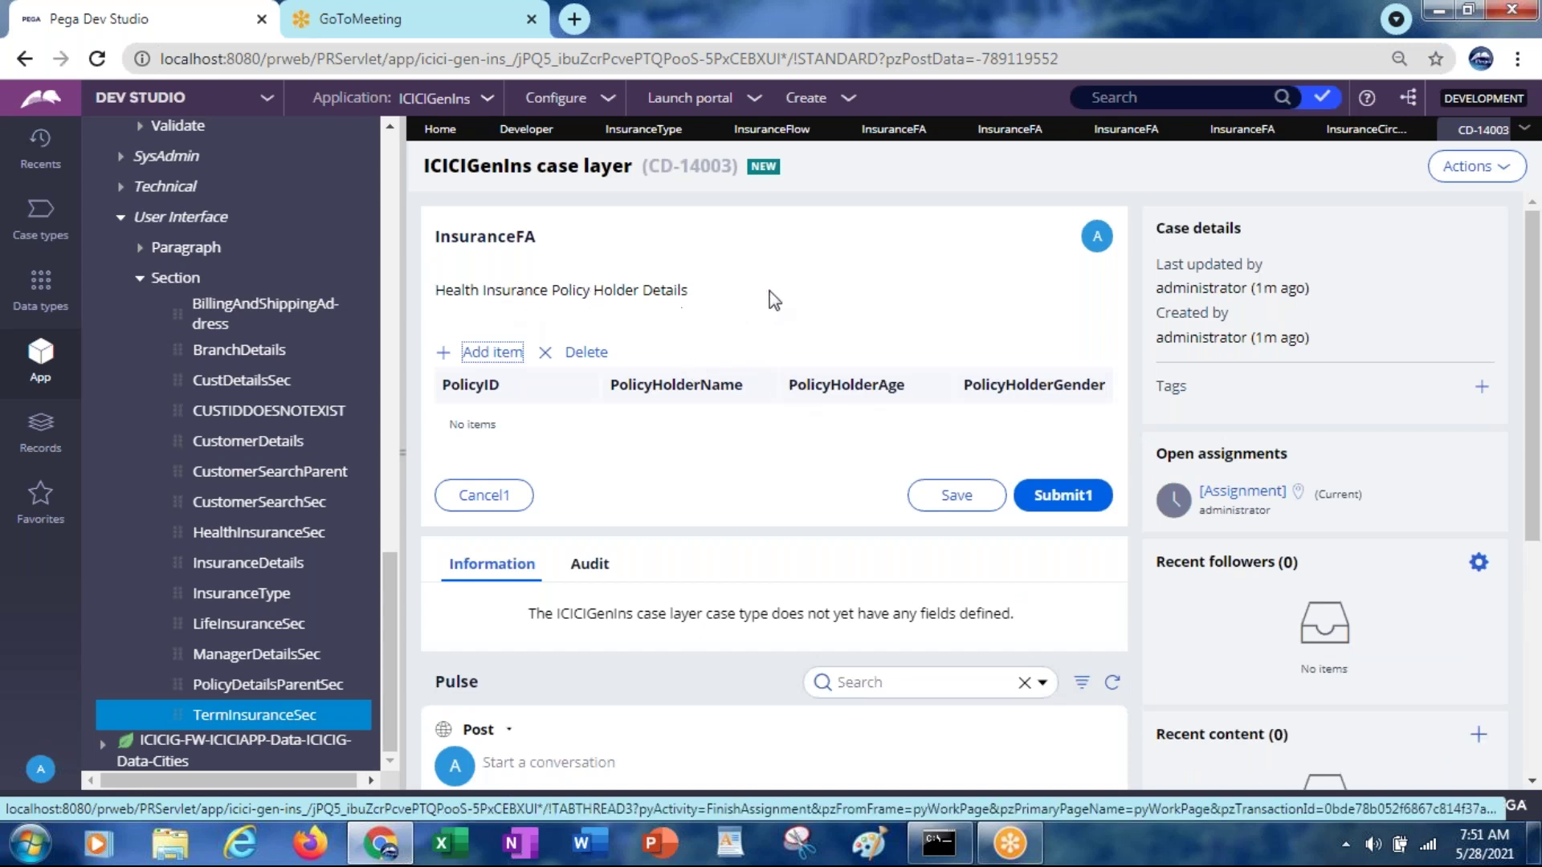
Run InsuranceCircumstanceFlow again and submit the new case with the insurance type Life Insurance
click(1356, 137)
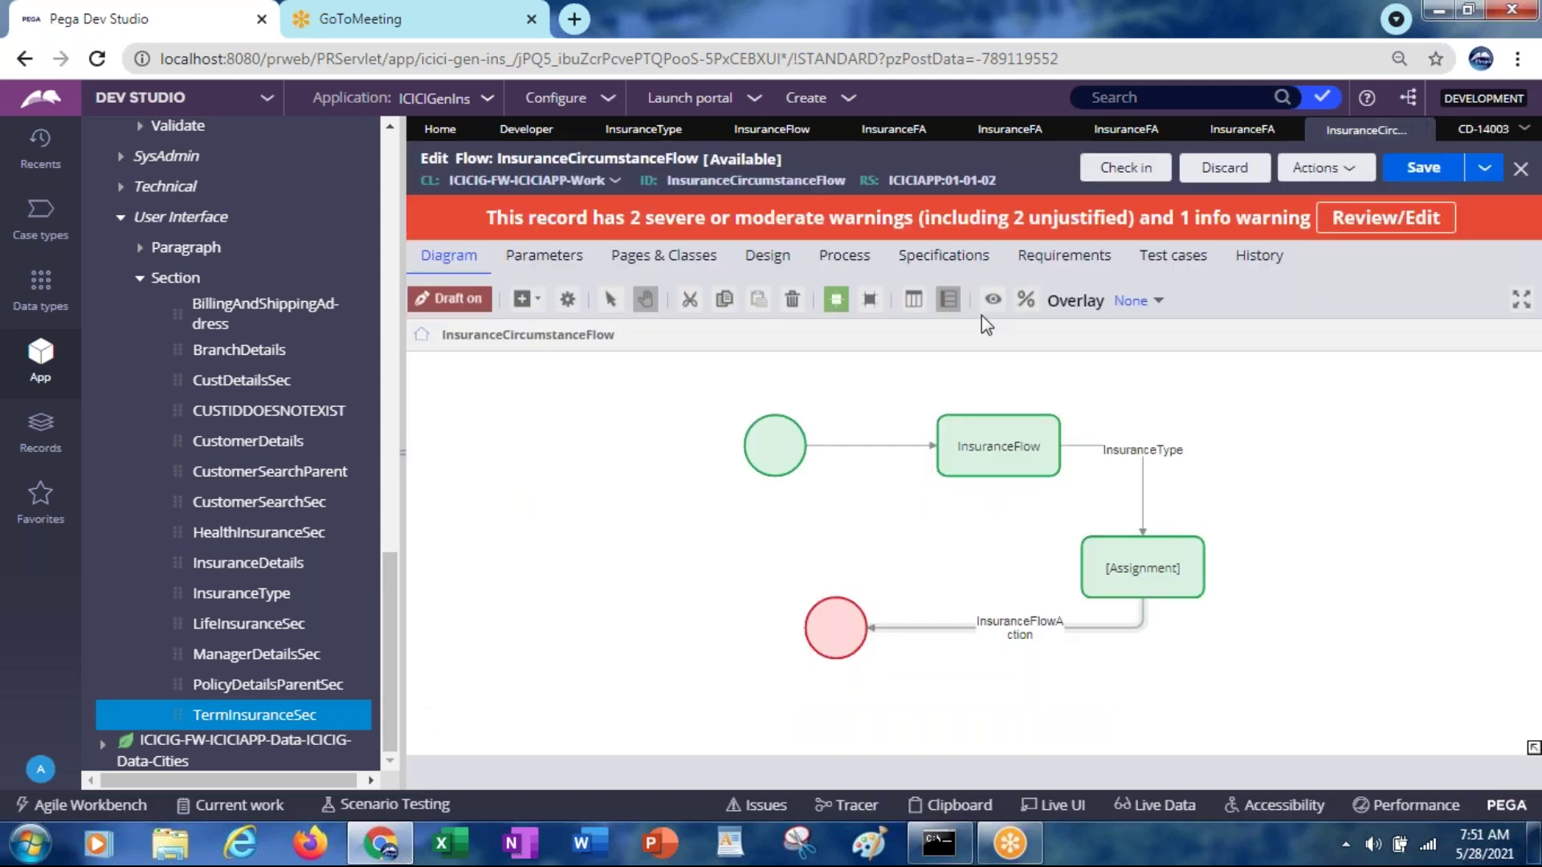
click(1318, 167)
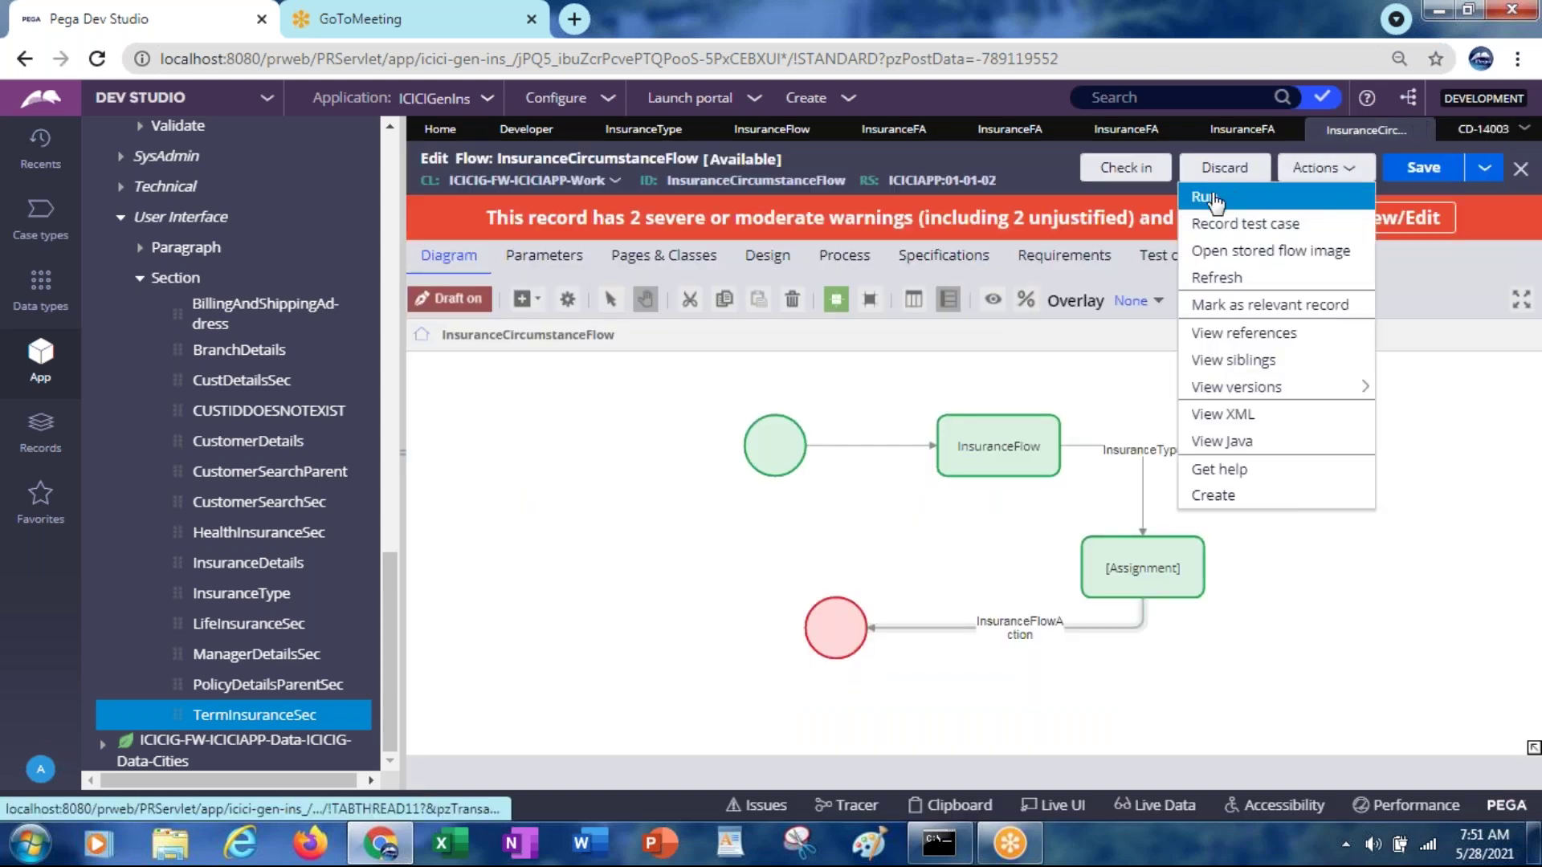
click(1214, 199)
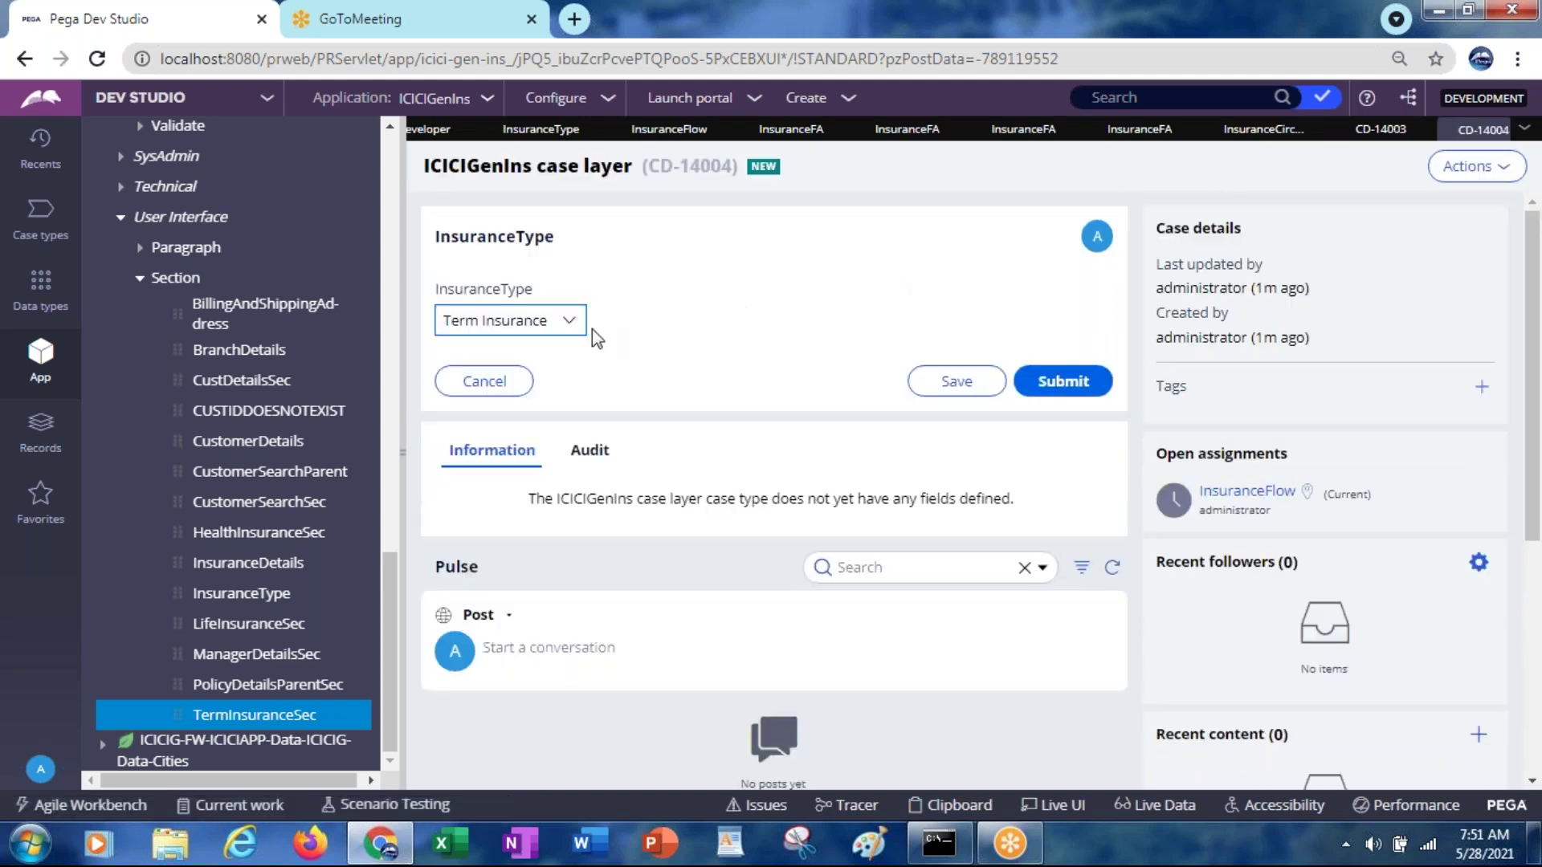
click(564, 326)
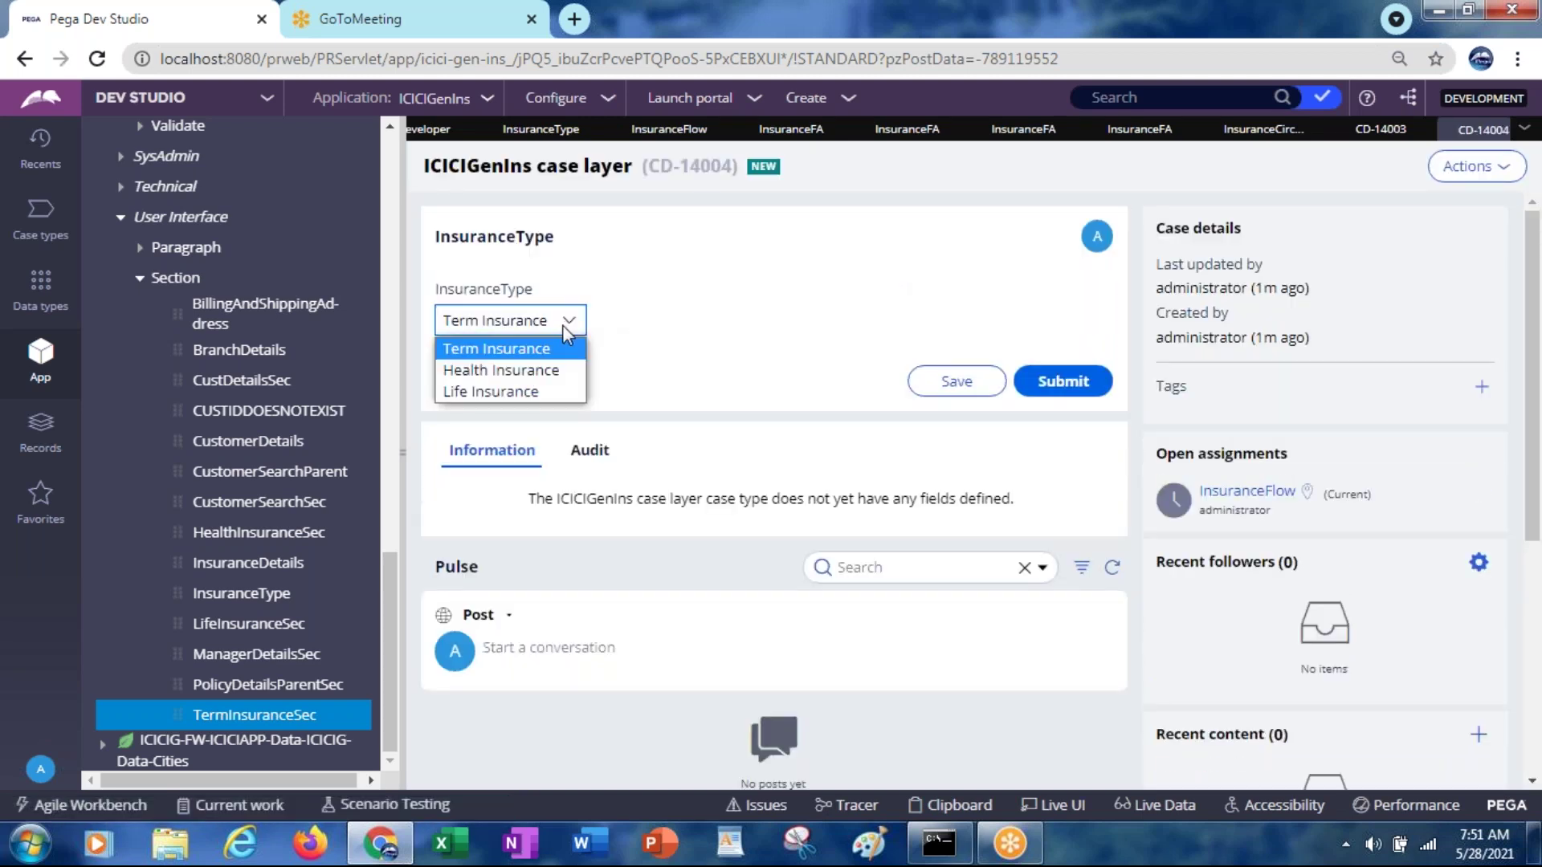
click(473, 393)
click(1075, 384)
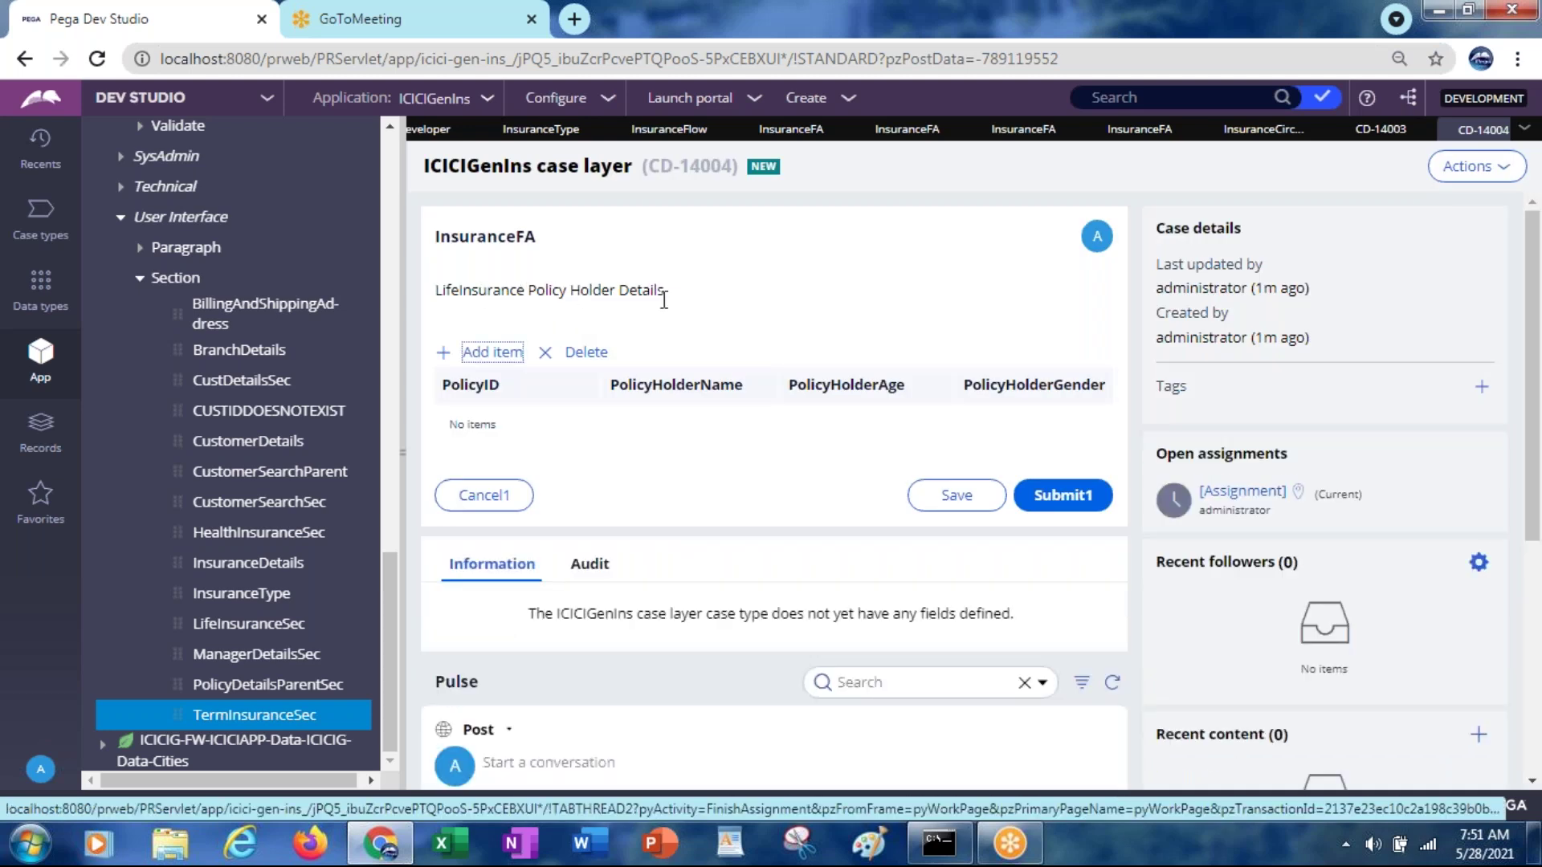
Run InsuranceCircumstanceFlow once more, submit the case with Term Insurance, and check the heading label above the policy table
click(1260, 129)
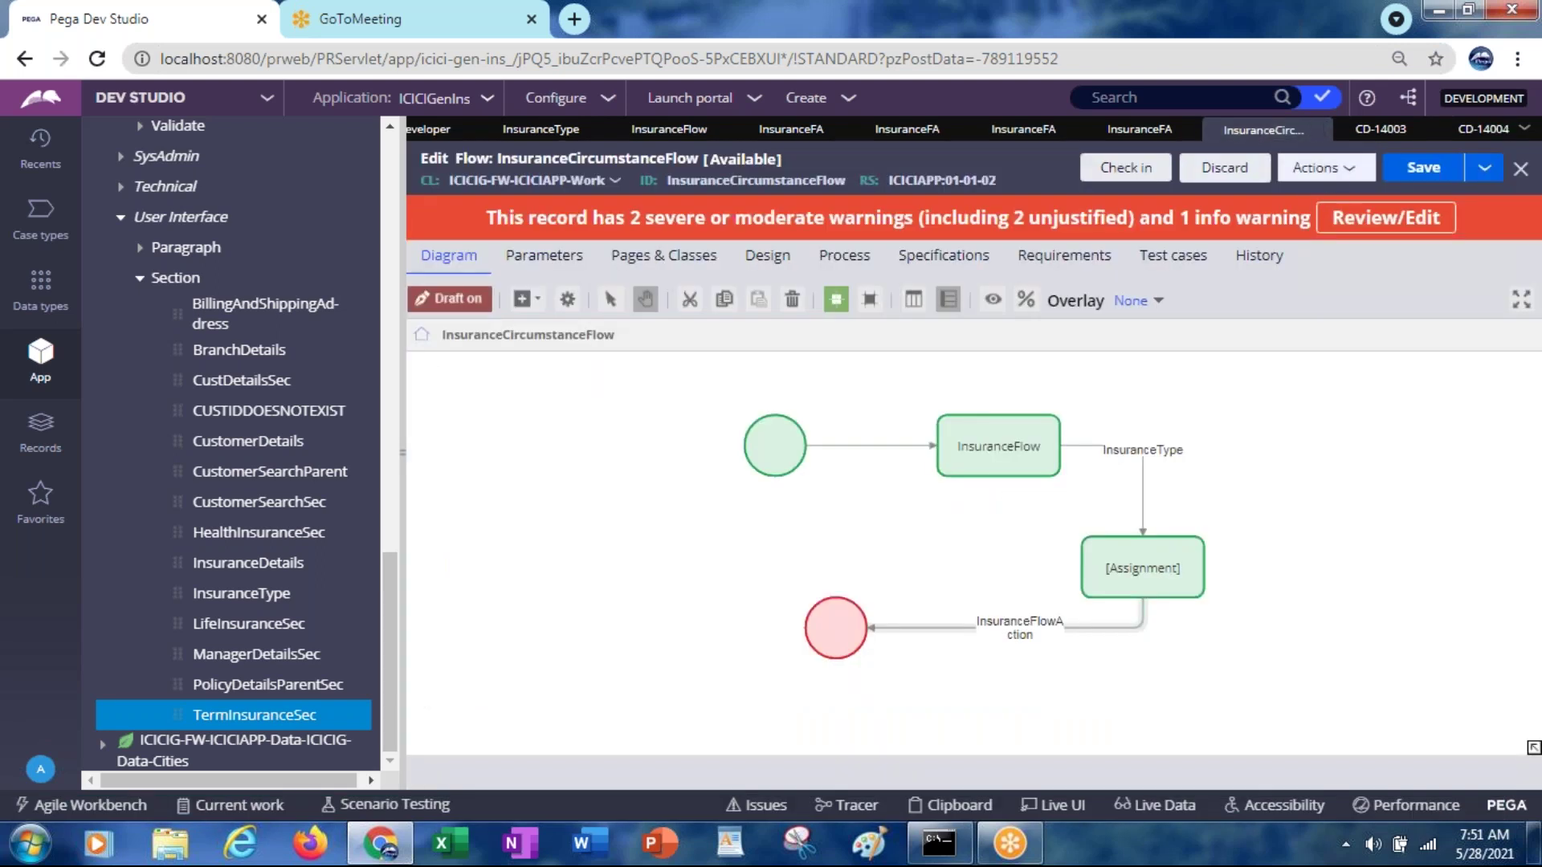
click(1323, 167)
click(1209, 198)
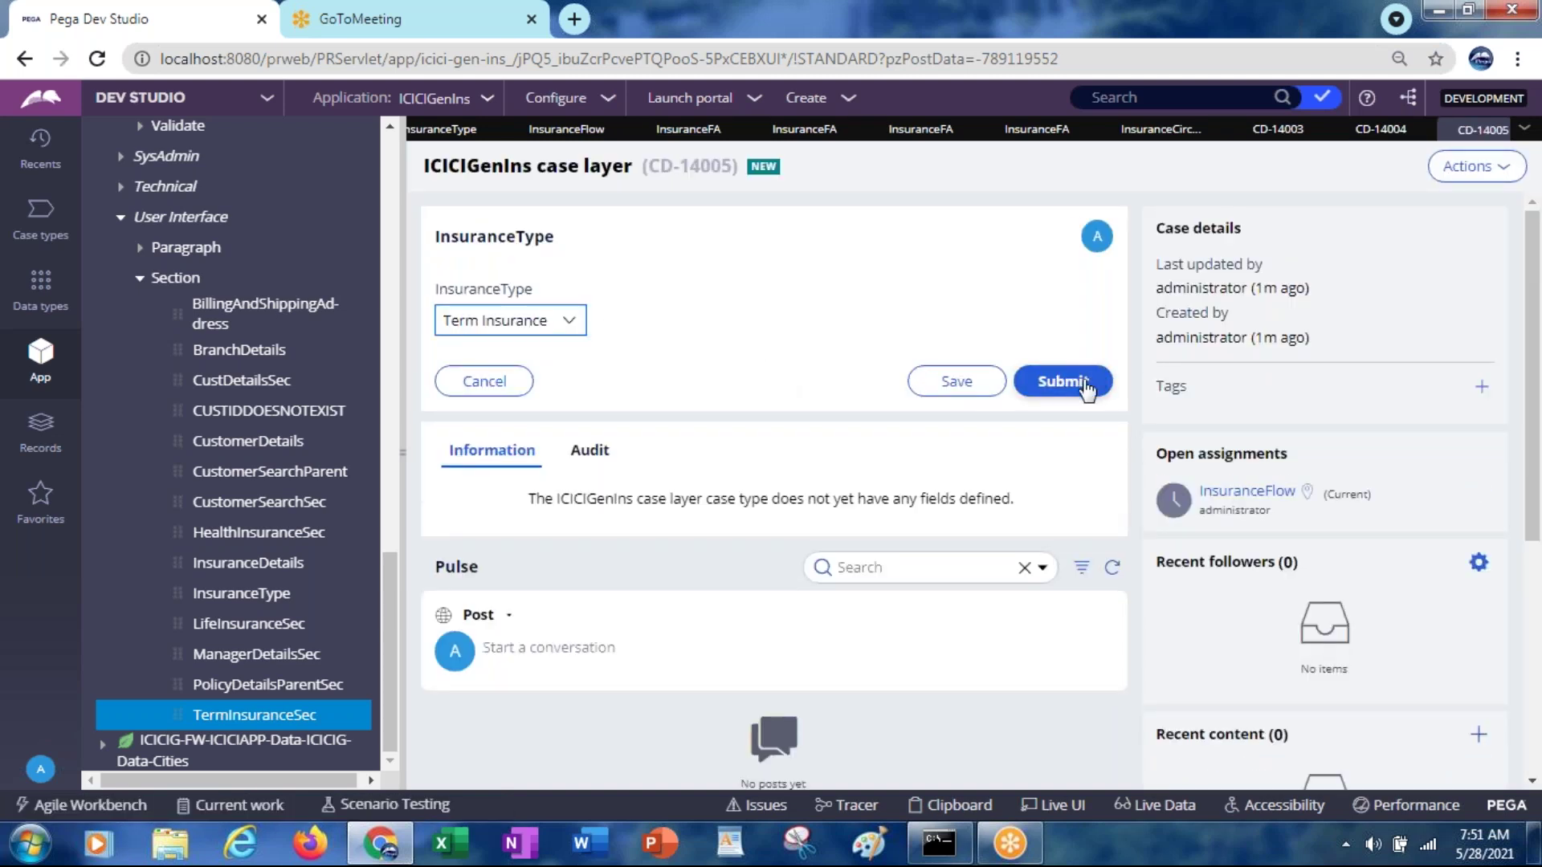
click(1071, 384)
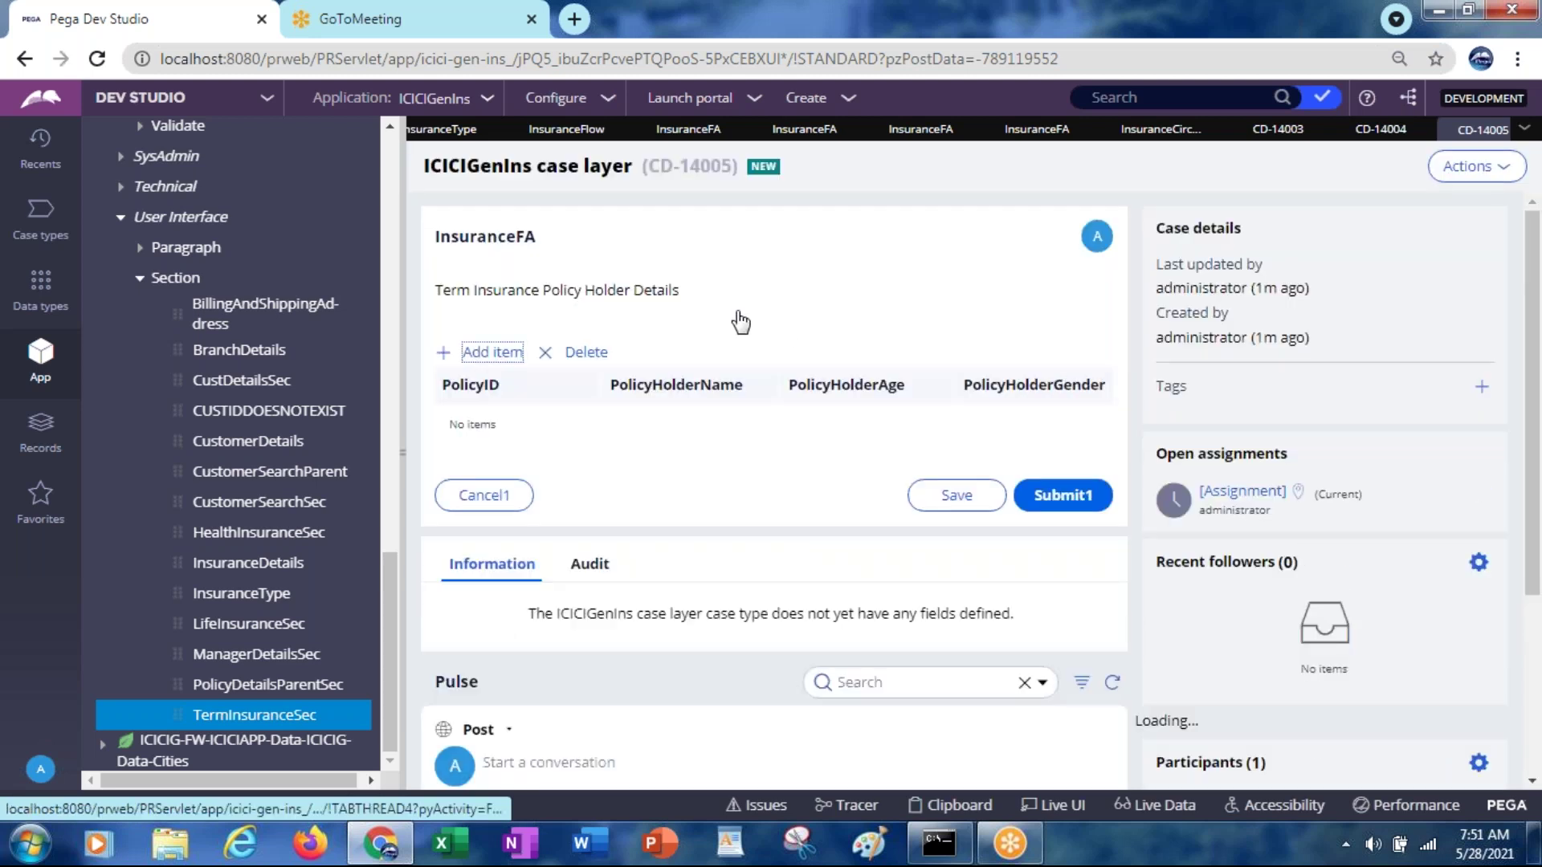
triple_click(513, 291)
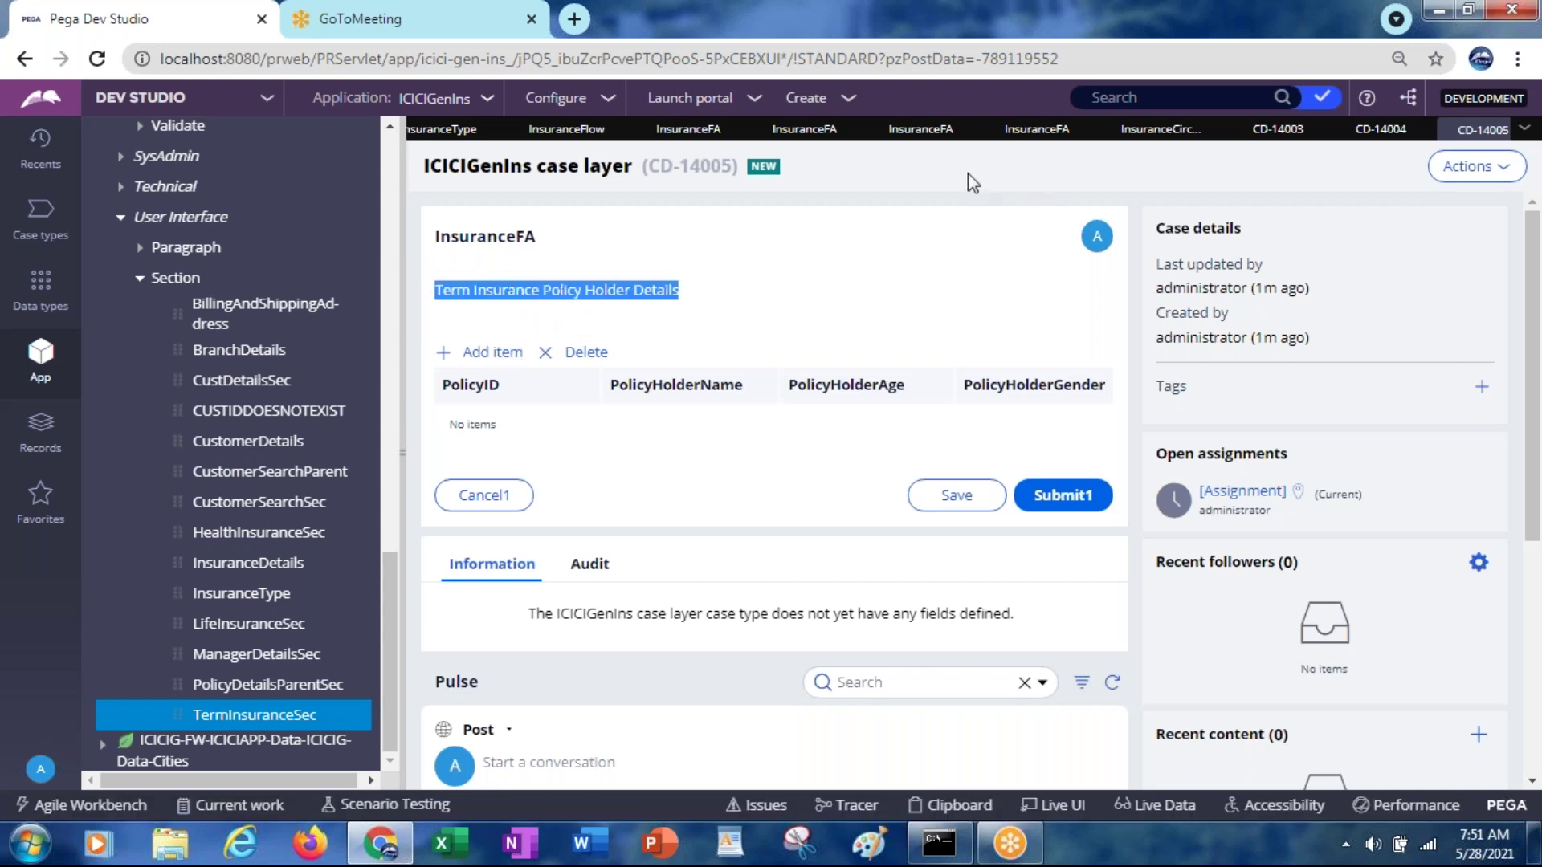
Run InsuranceCircumstanceFlow again, view the insurance type choices without submitting the case, and return to the flow
click(1148, 131)
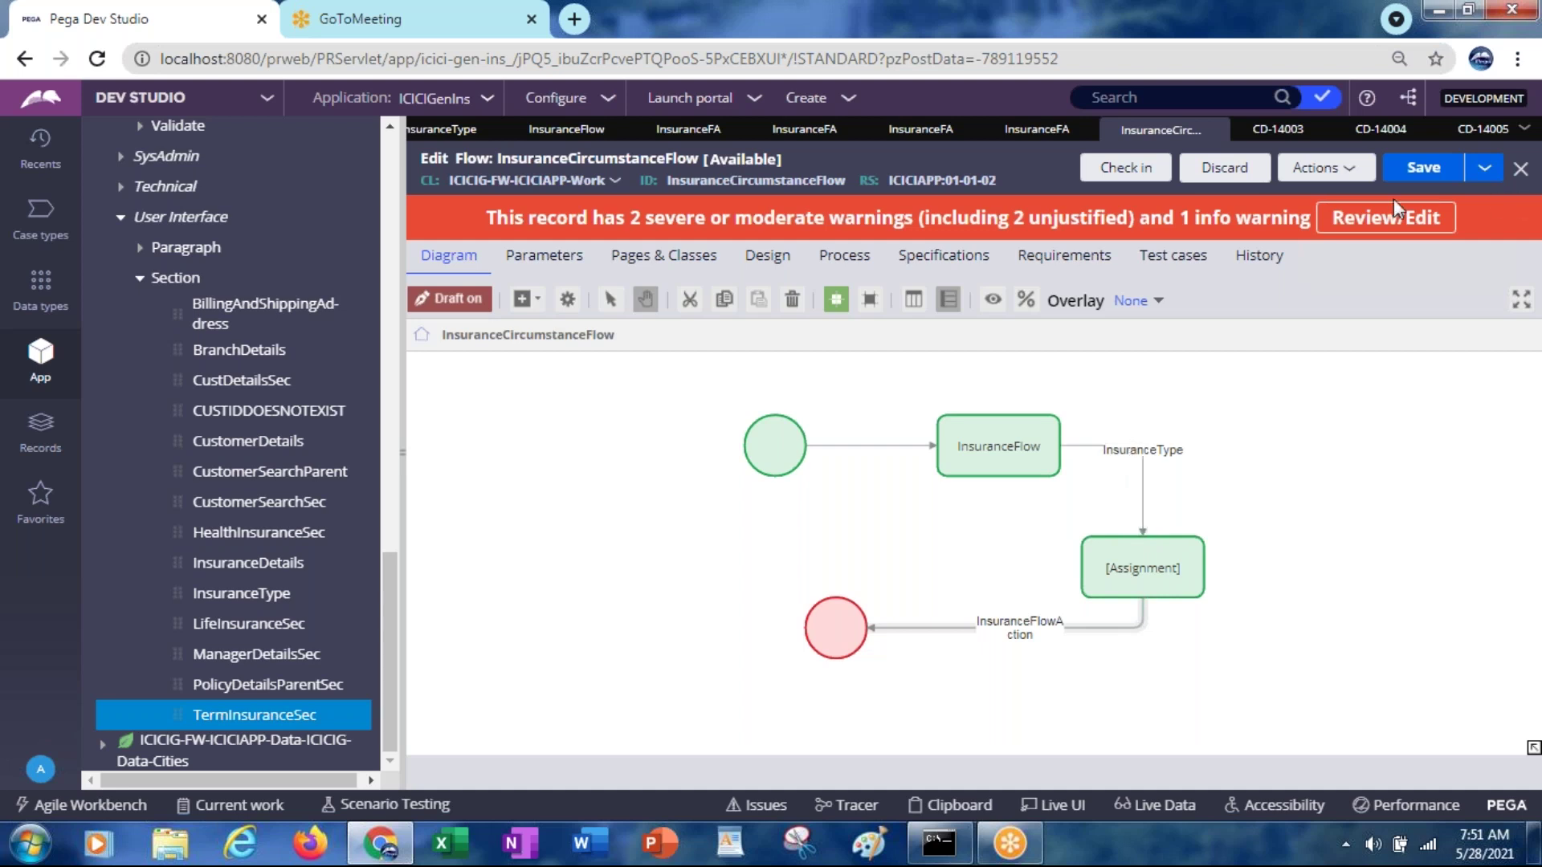
click(1321, 173)
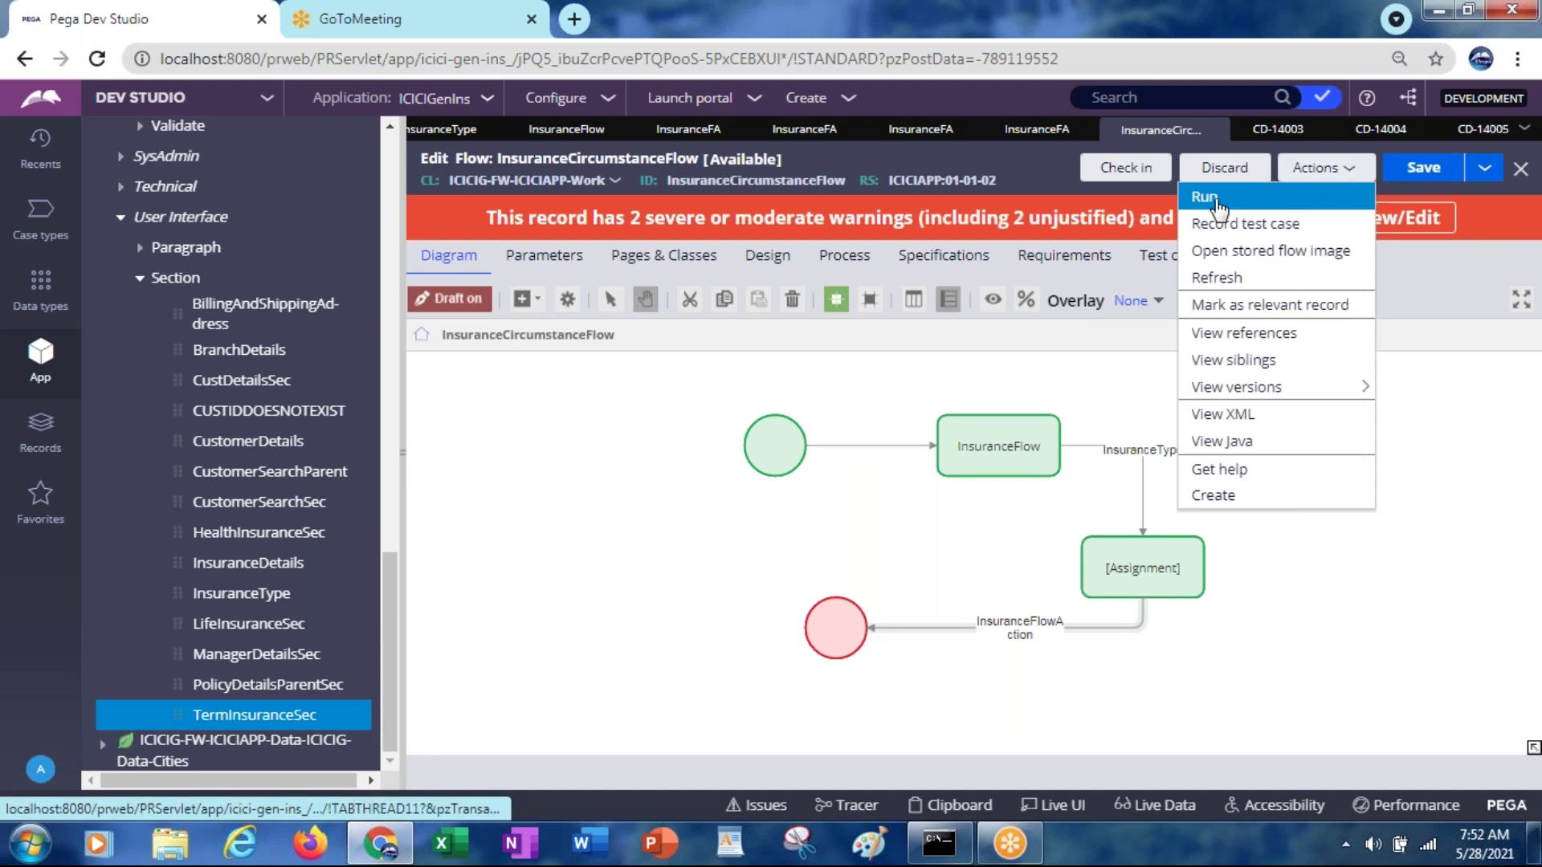
click(1217, 207)
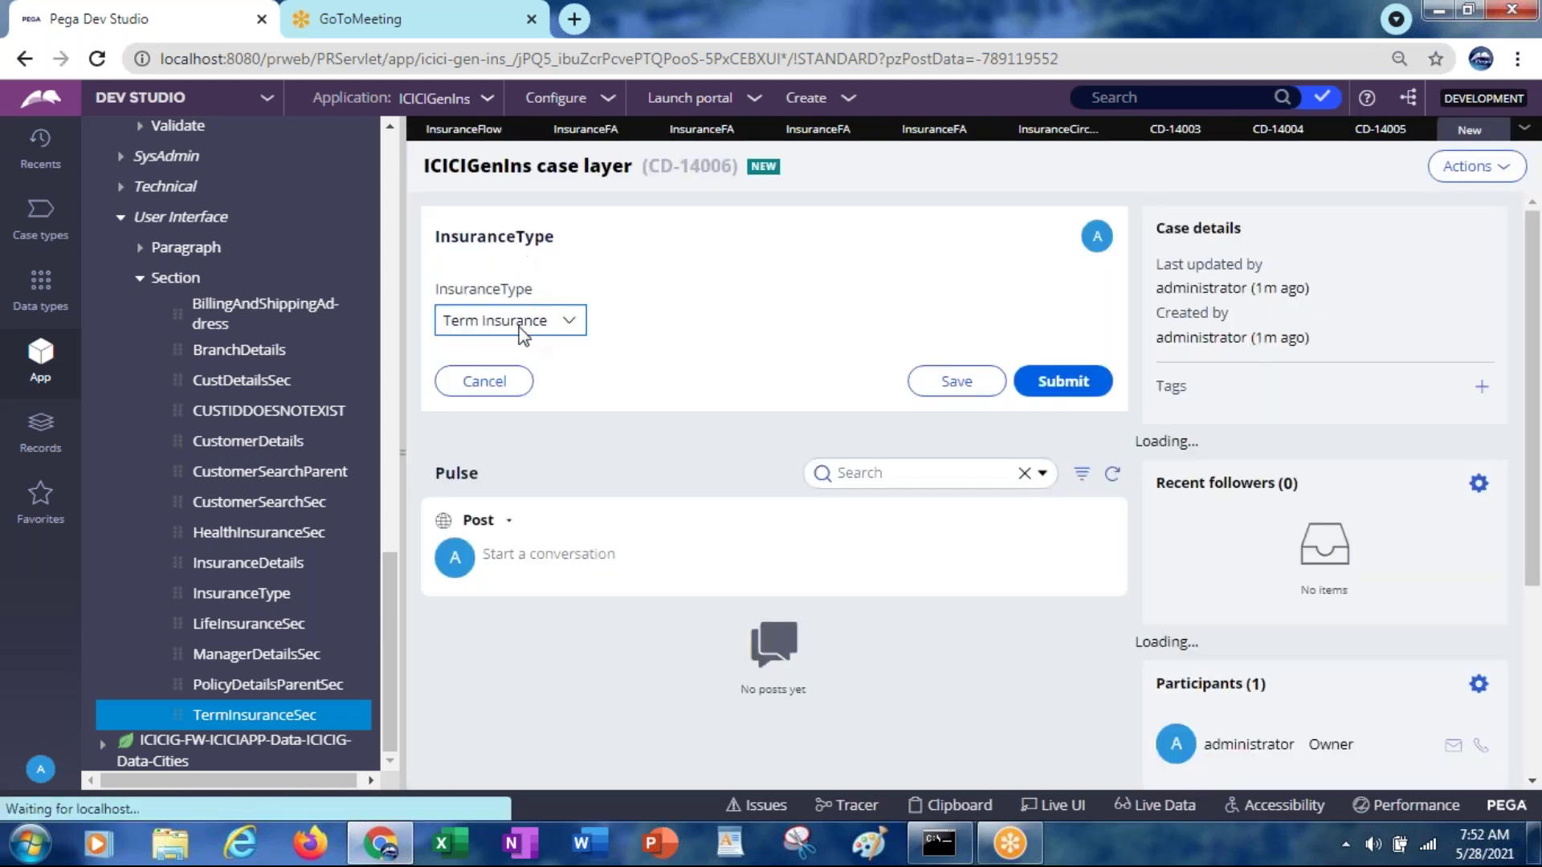
click(518, 329)
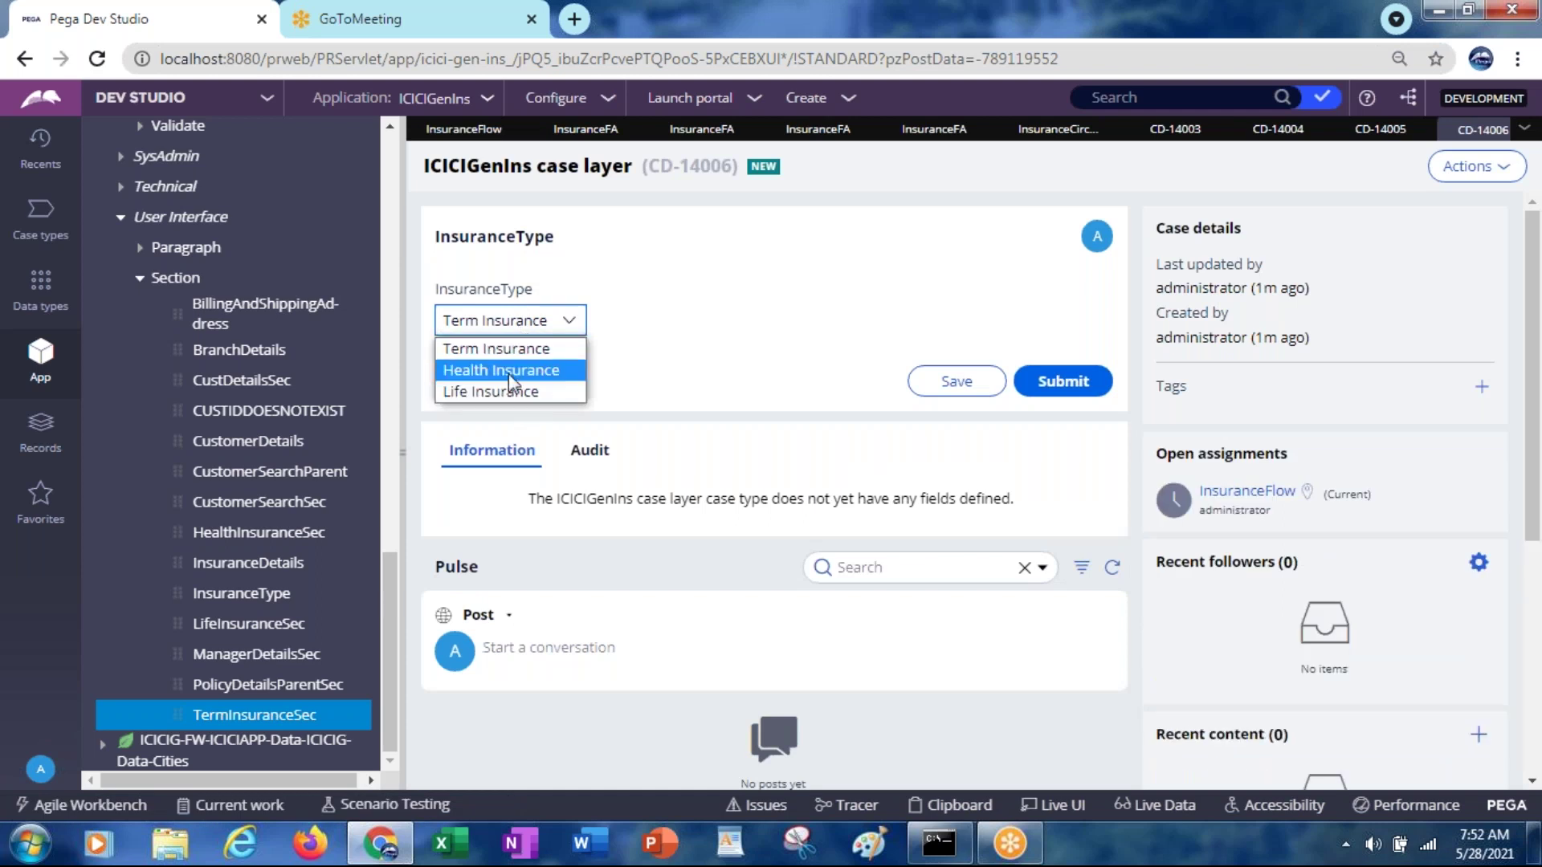
click(755, 360)
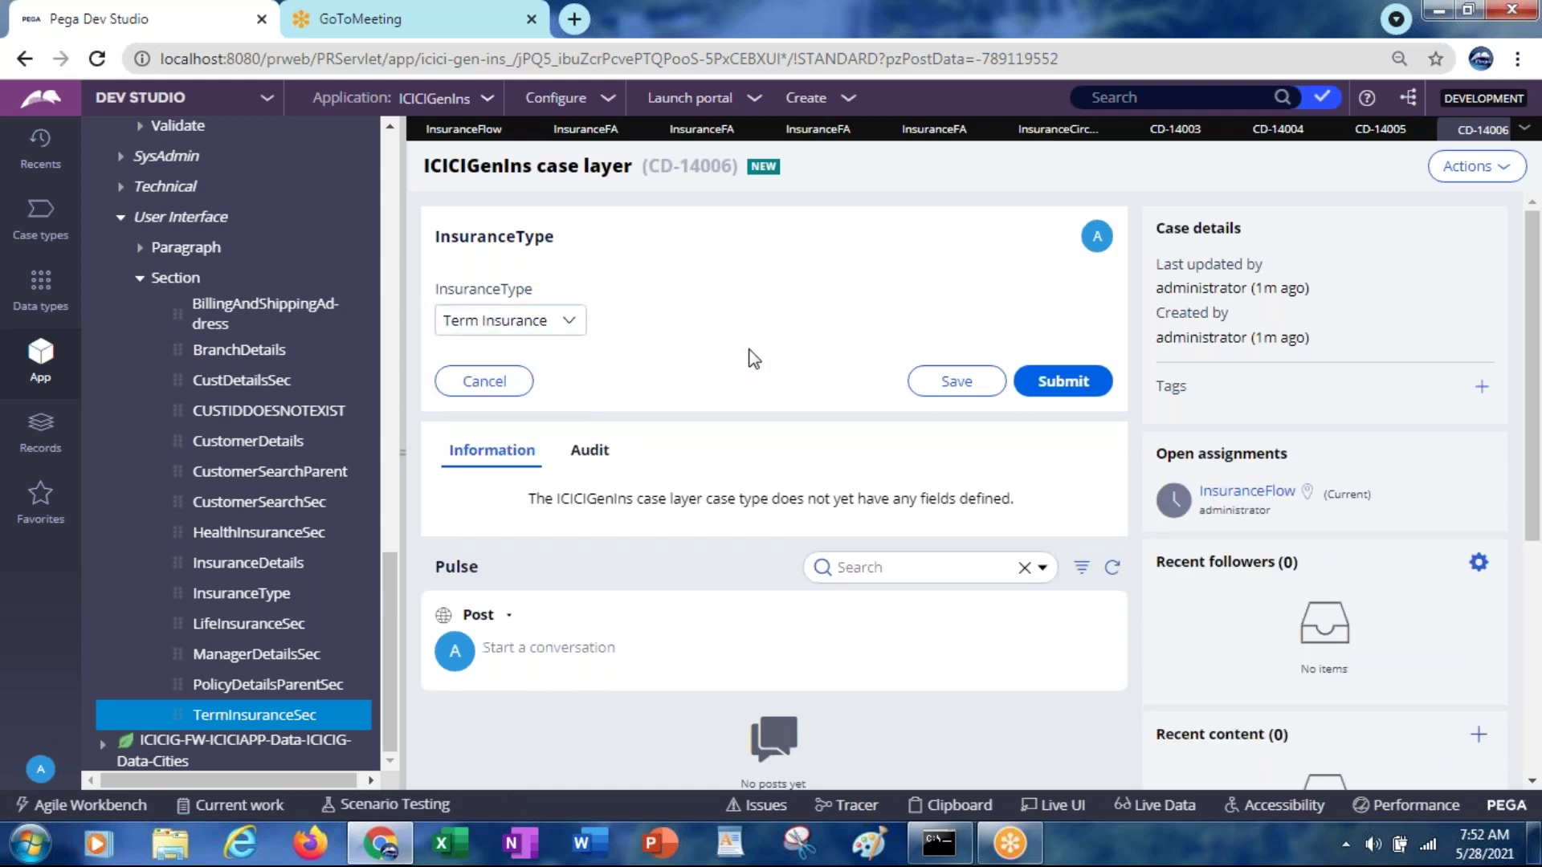
click(1041, 132)
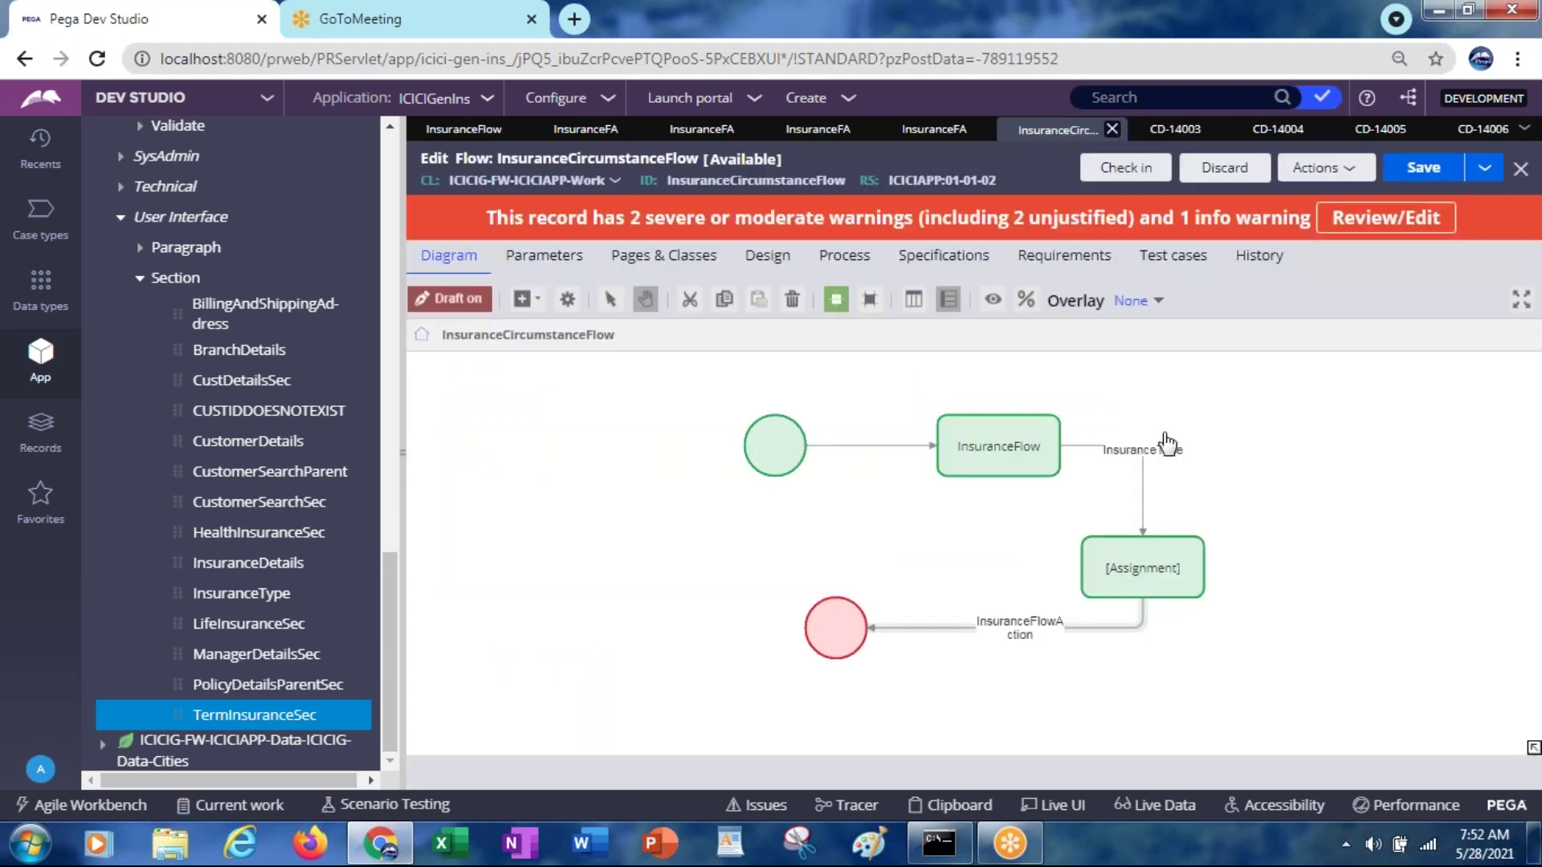
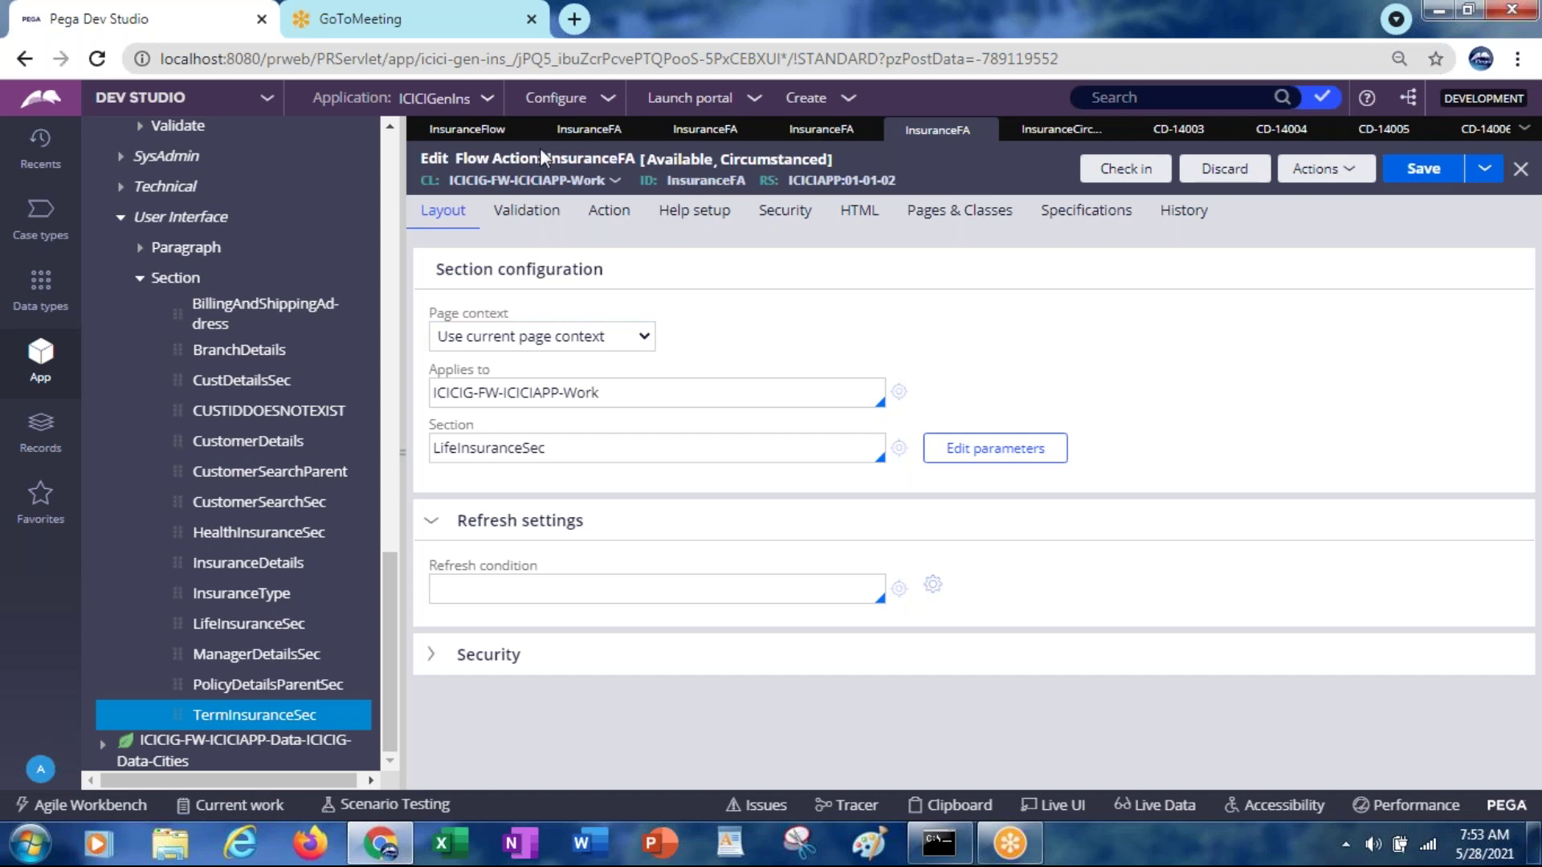
Refresh the App Explorer so its class tree reloads
double_click(480, 159)
triple_click(480, 159)
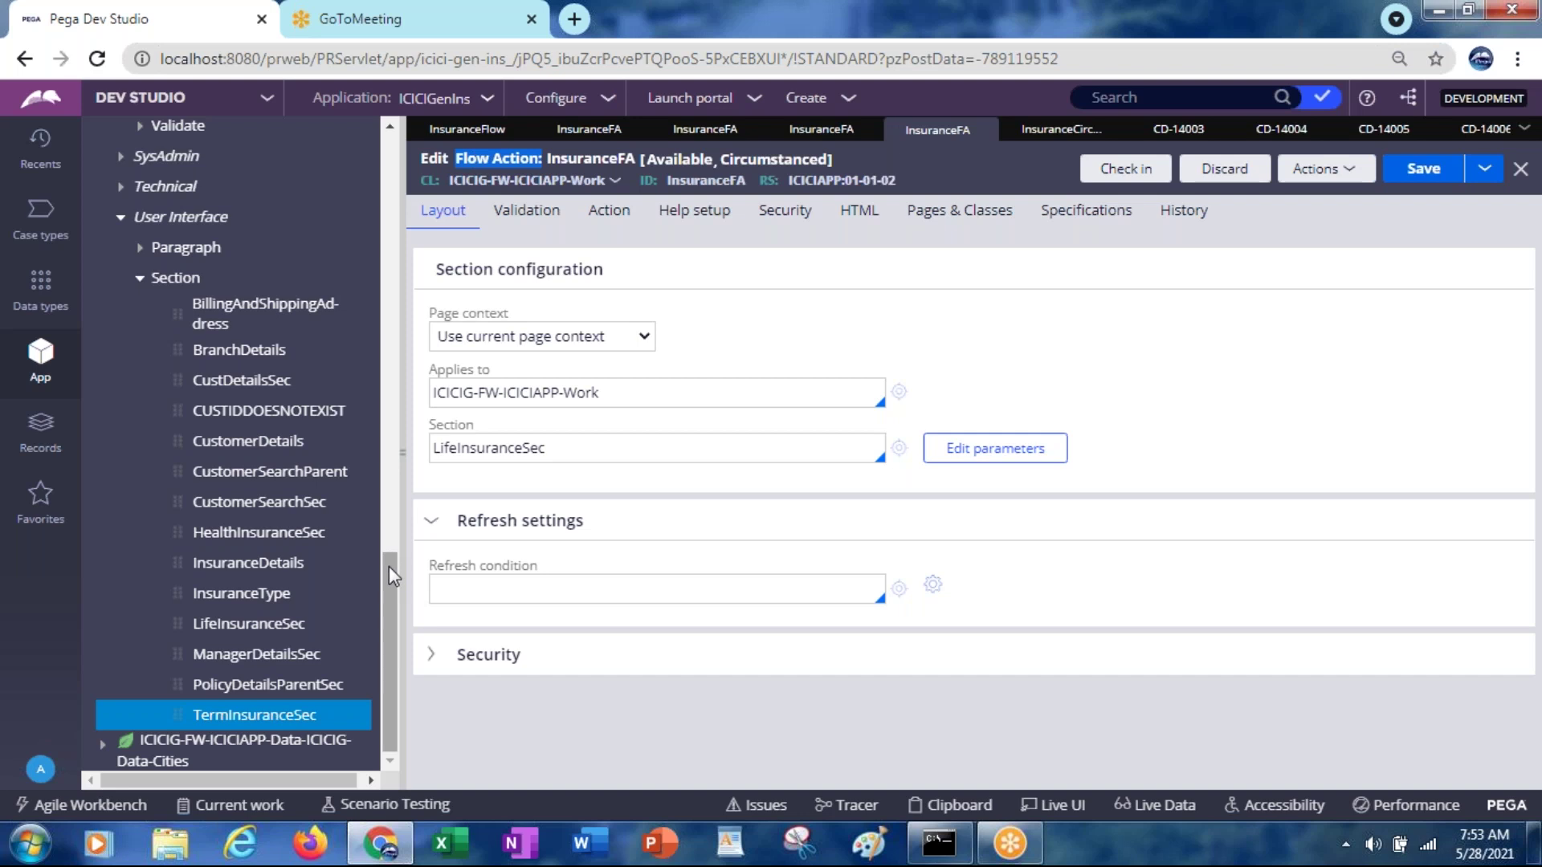
drag(388, 566, 363, 151)
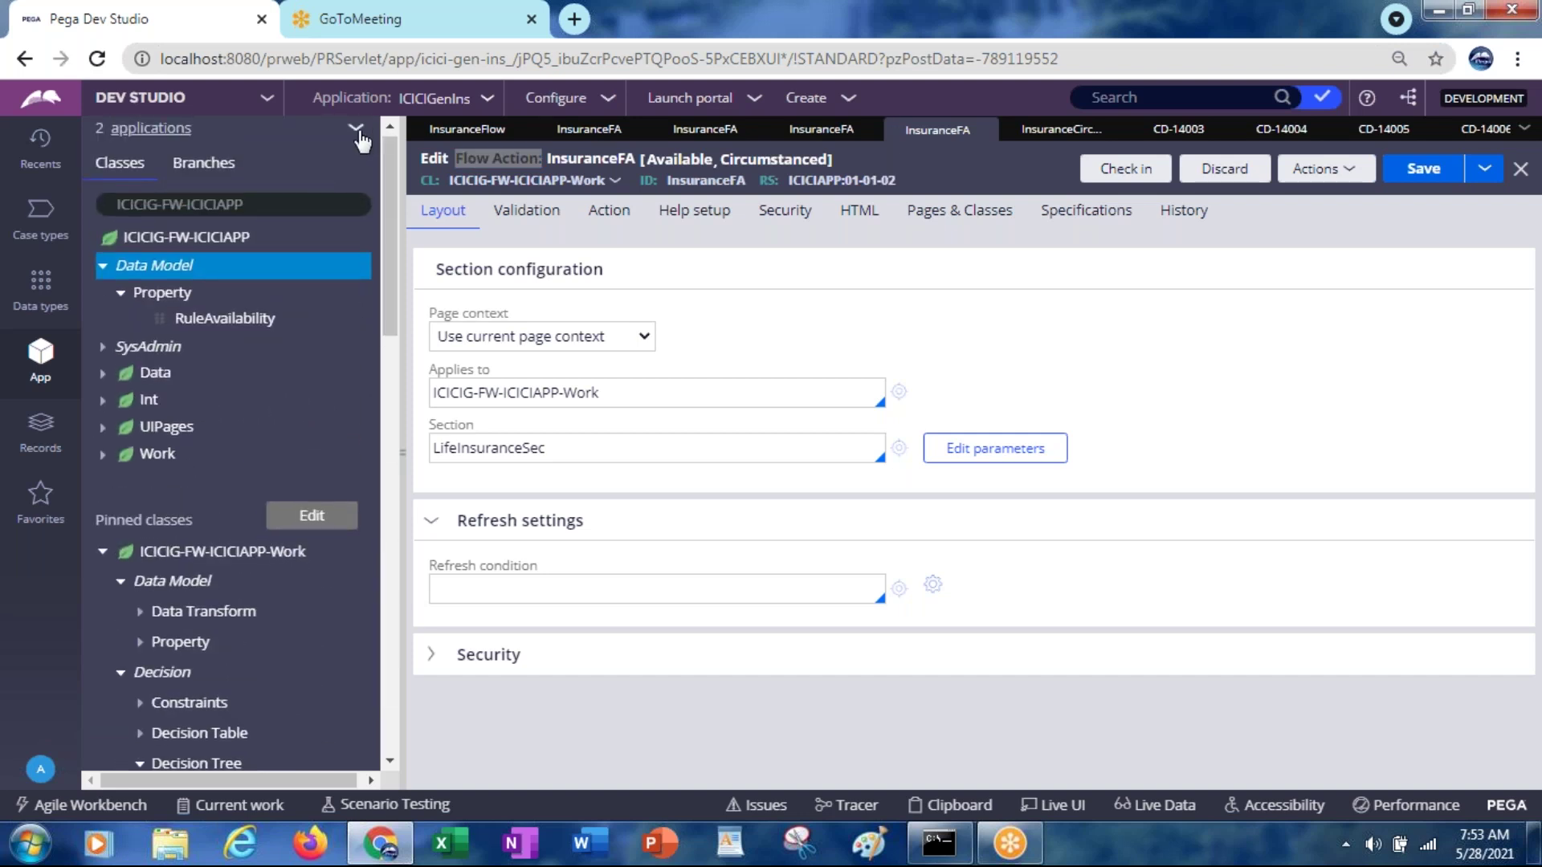
click(356, 131)
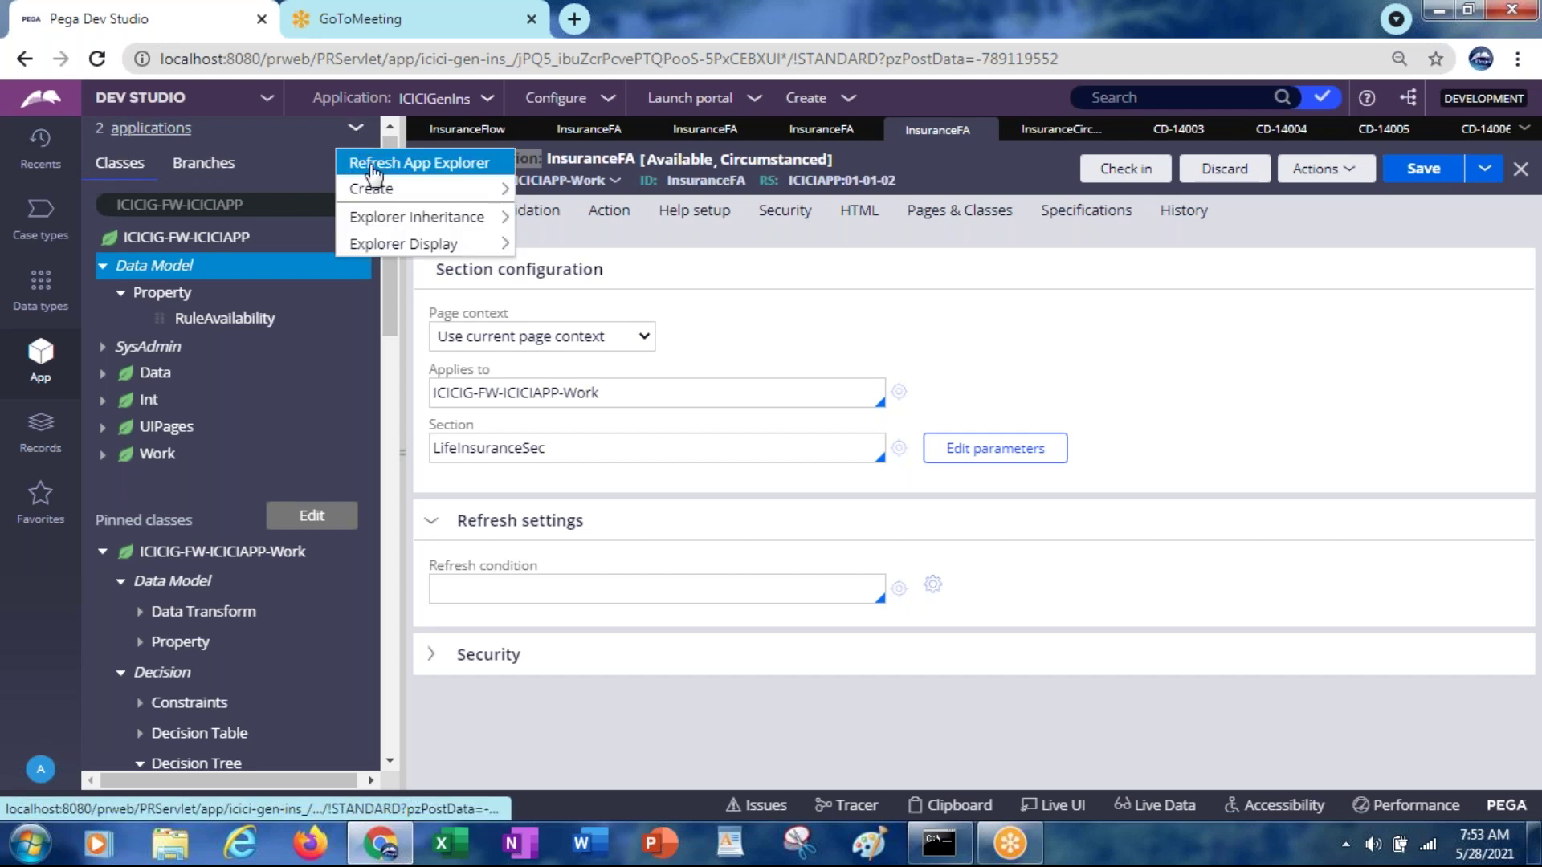
mouse_move(392, 213)
click(392, 164)
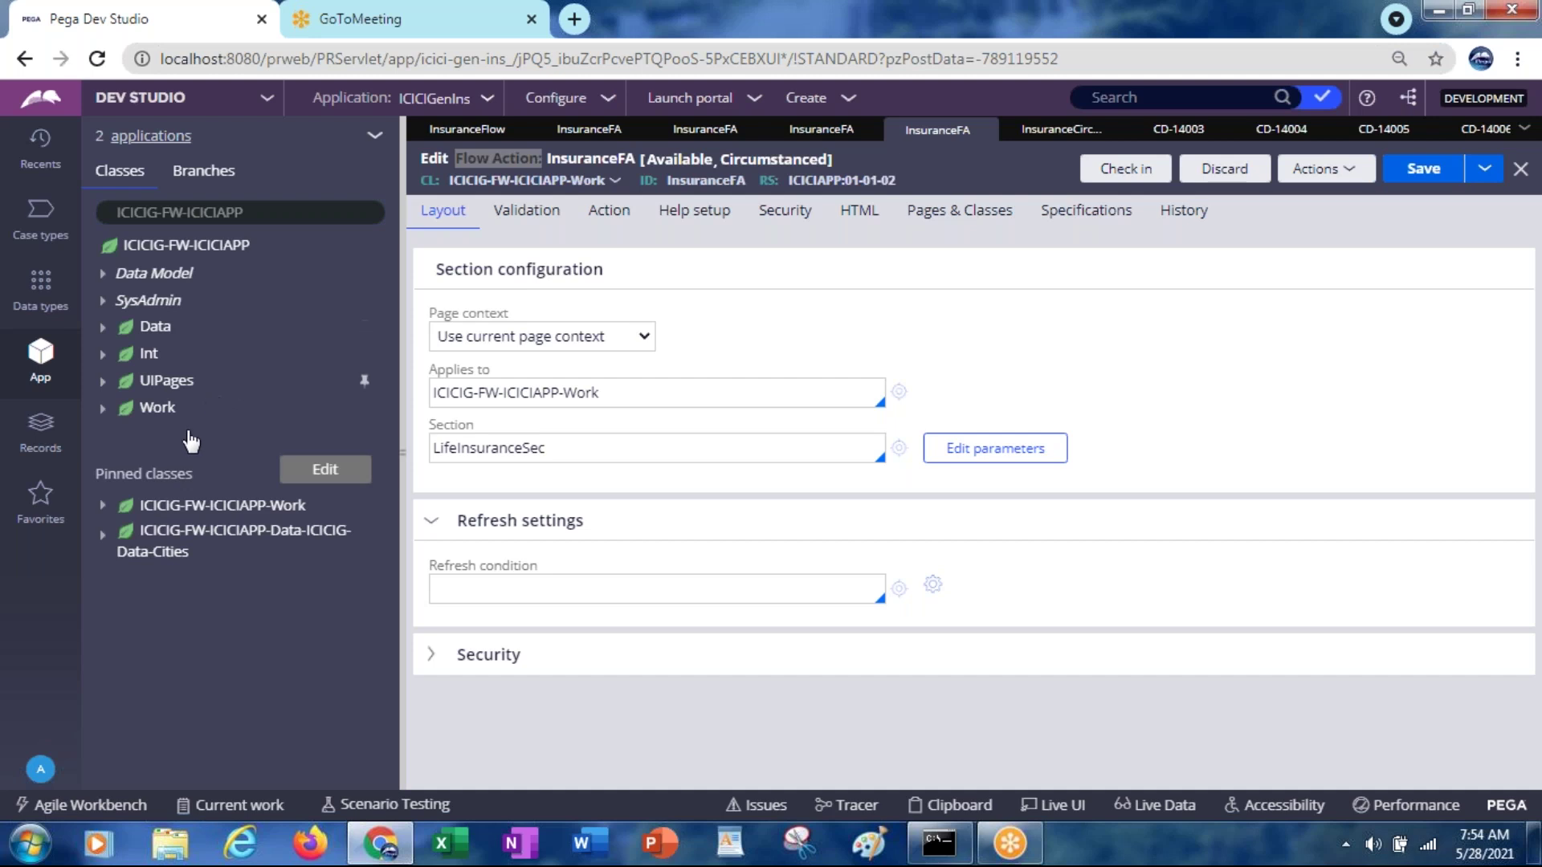
Expand the Process flow actions of the pinned ICICIG-FW-ICICIAPP-Work class down to the versions of InsuranceFA
click(104, 509)
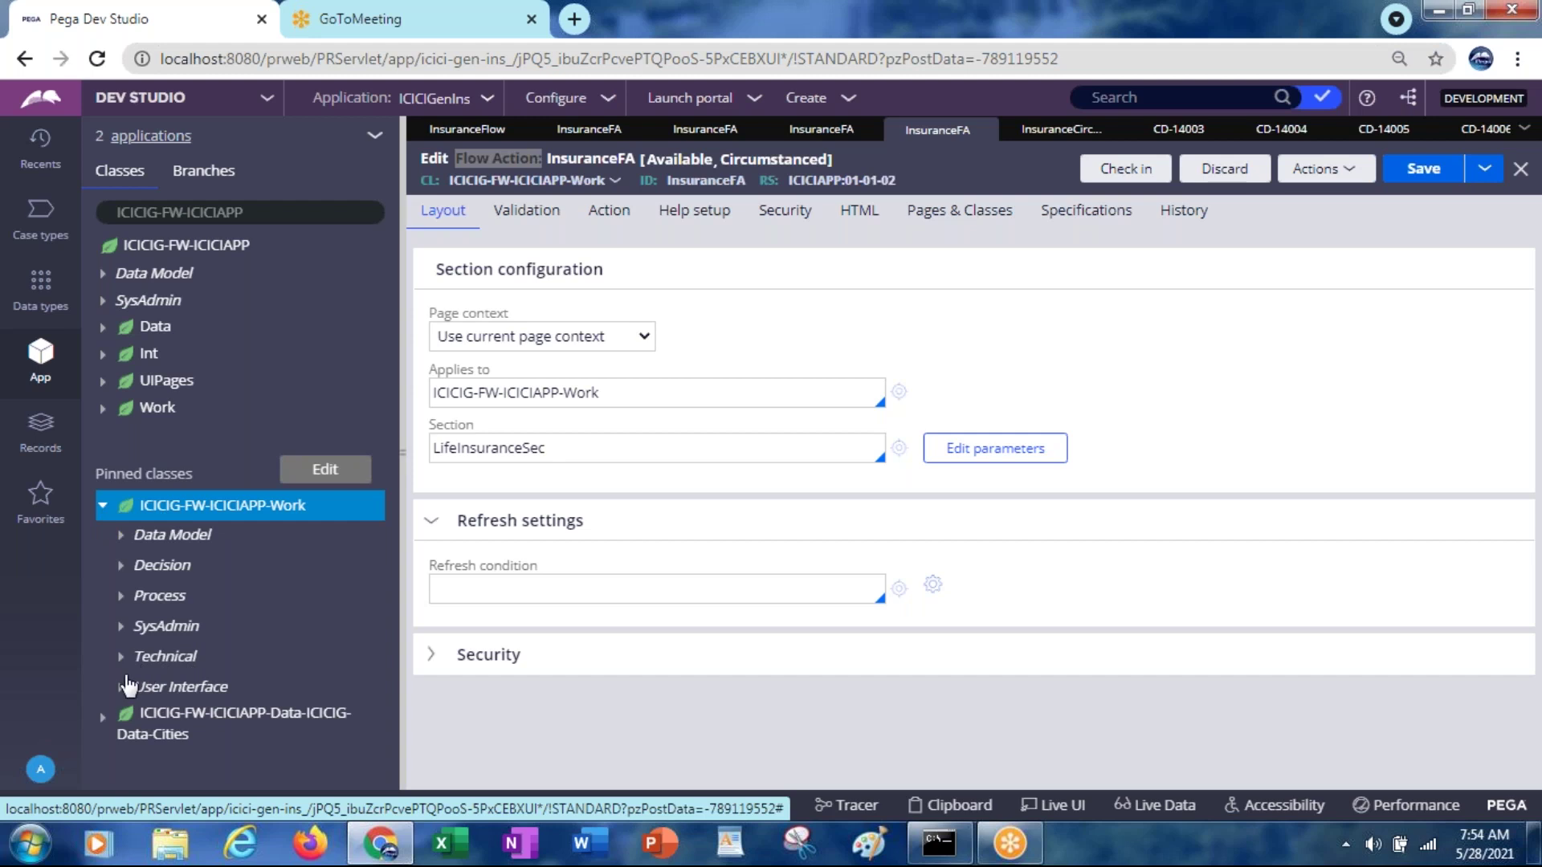
click(121, 597)
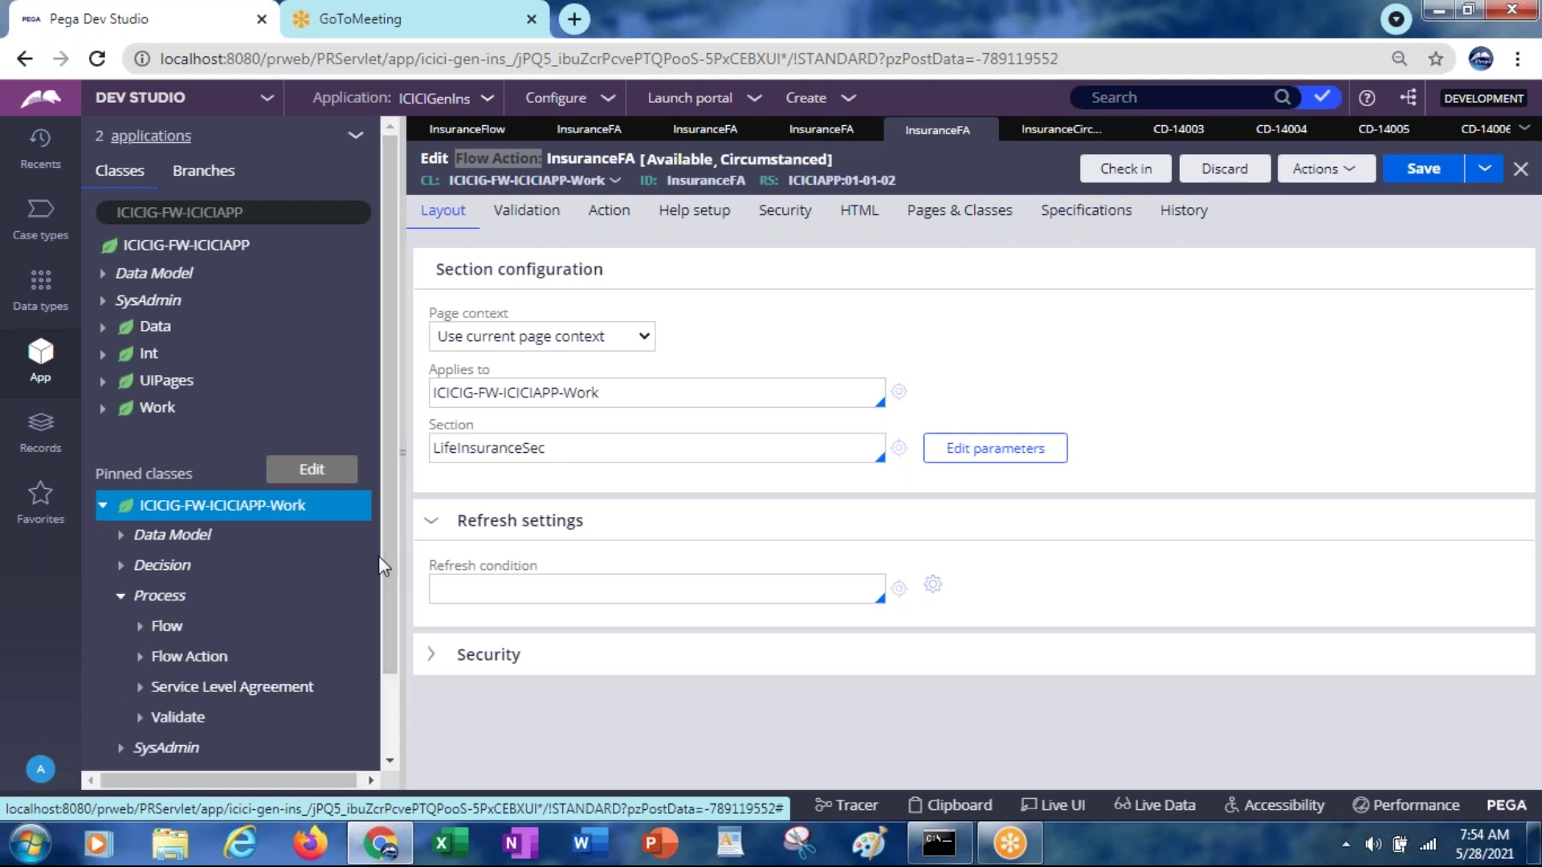
drag(388, 562, 386, 697)
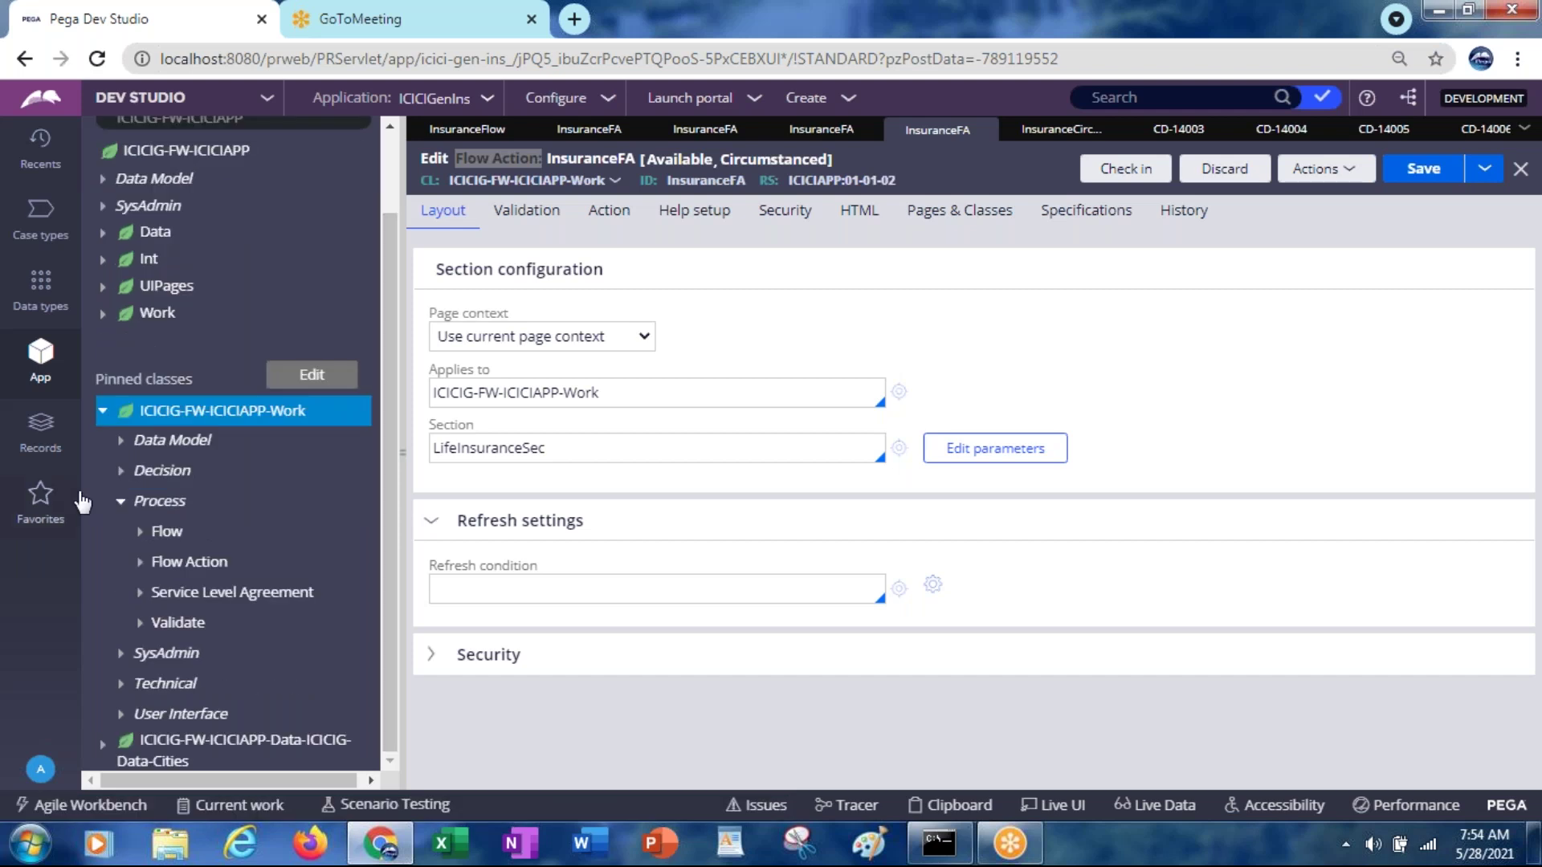
click(140, 564)
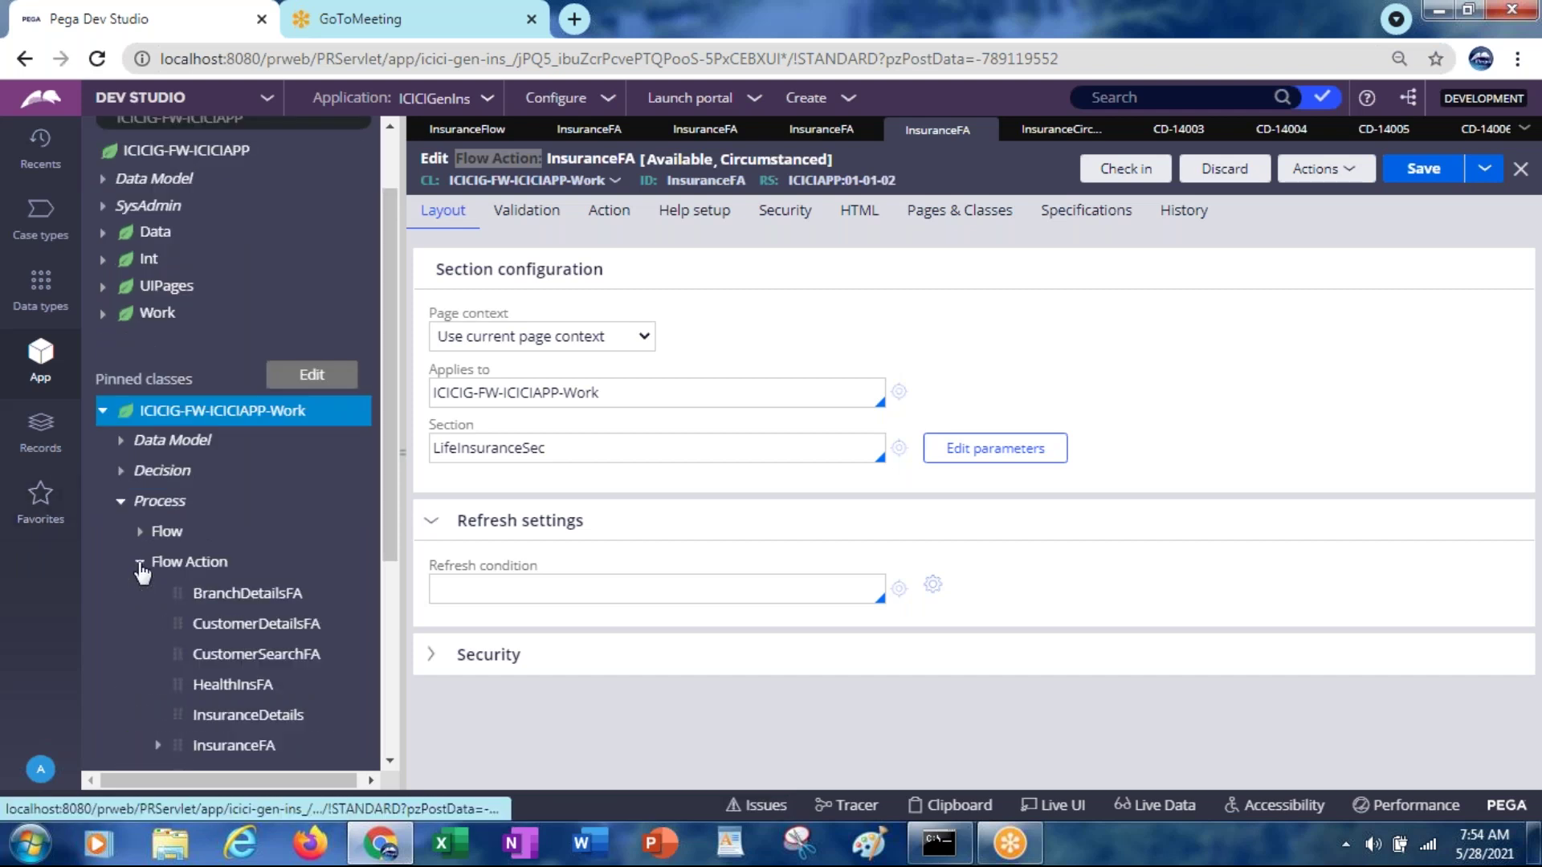
drag(389, 518, 395, 663)
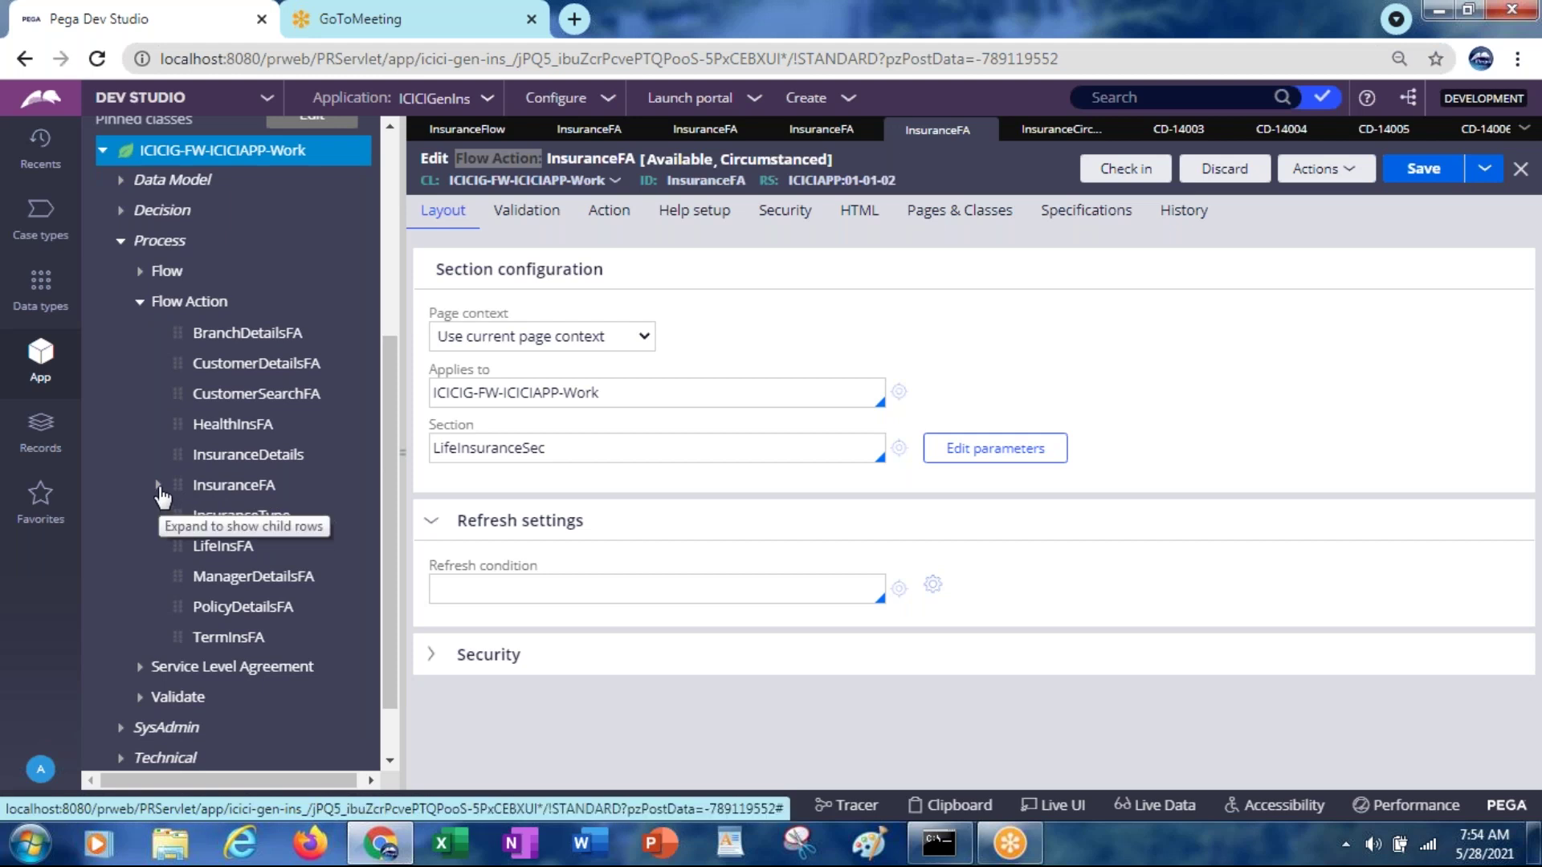
click(160, 490)
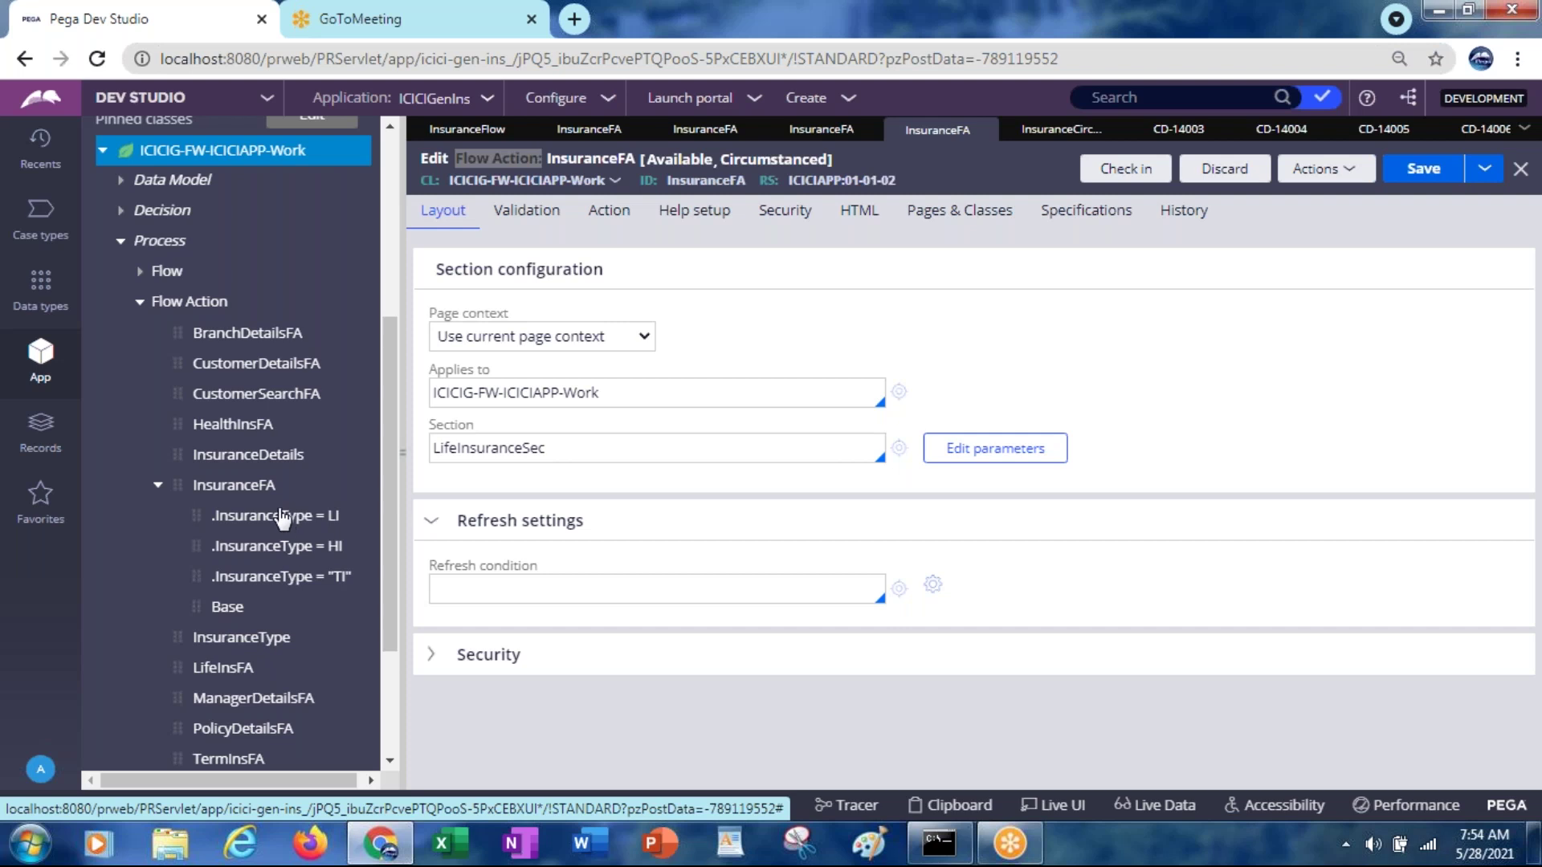
Open the base and LI versions of InsuranceFA, and inspect the circumstance property condition of the LI version
click(231, 616)
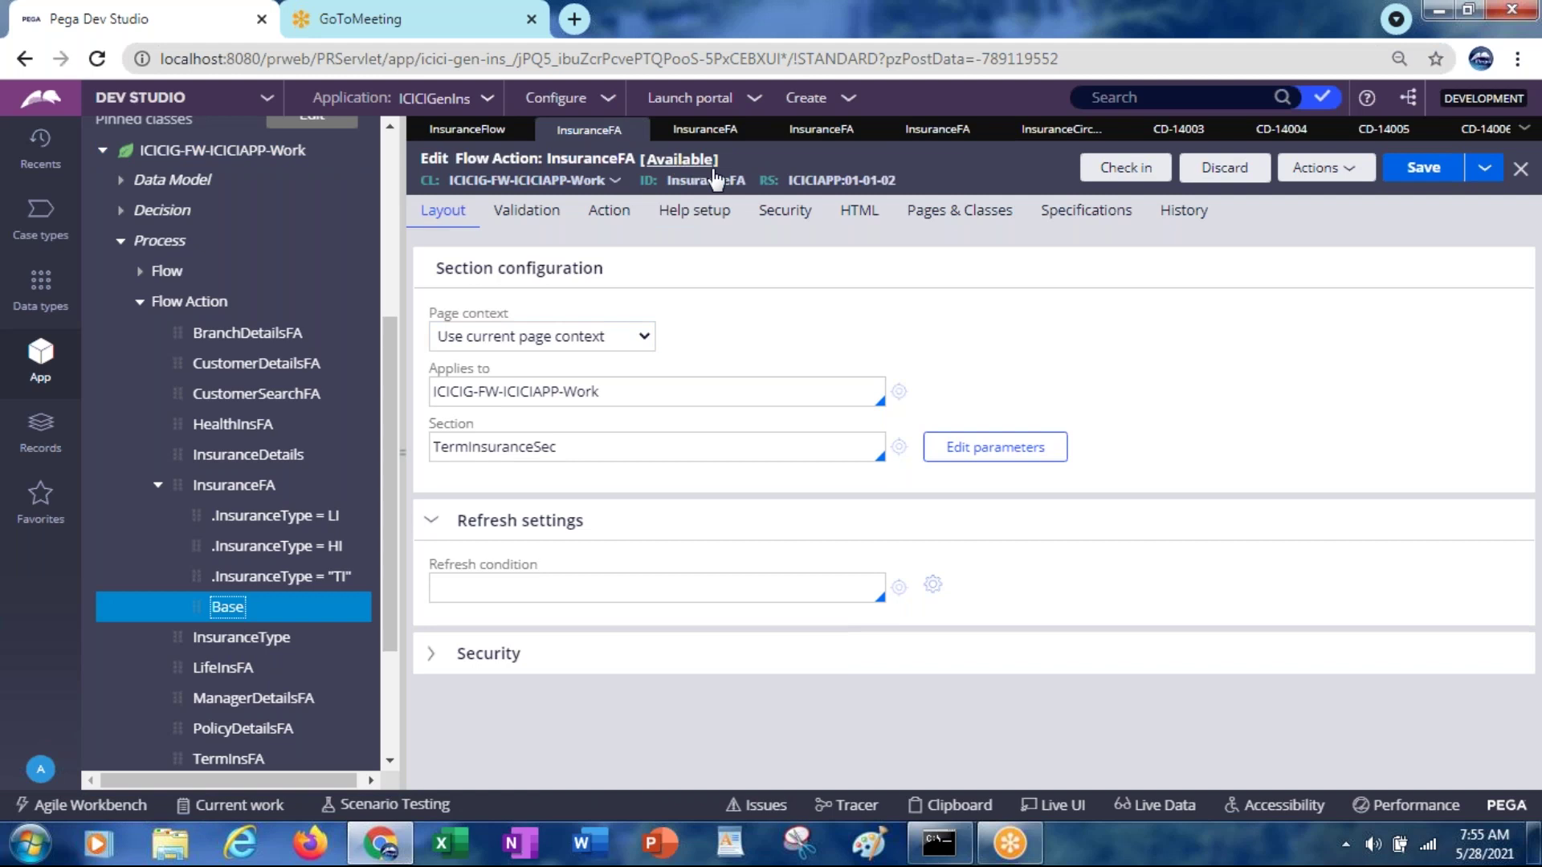
click(281, 518)
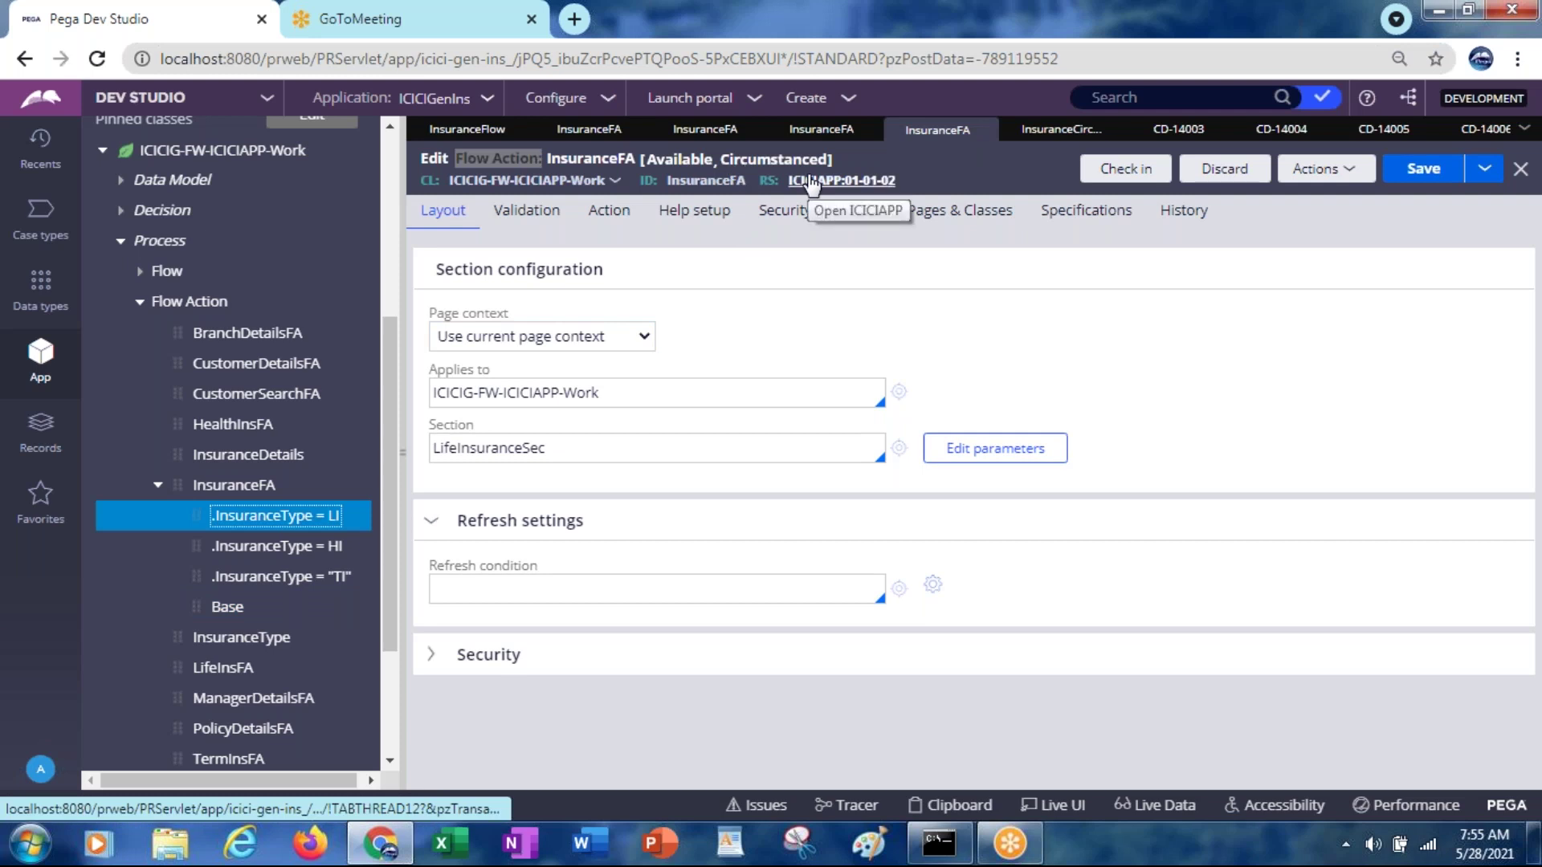
click(764, 164)
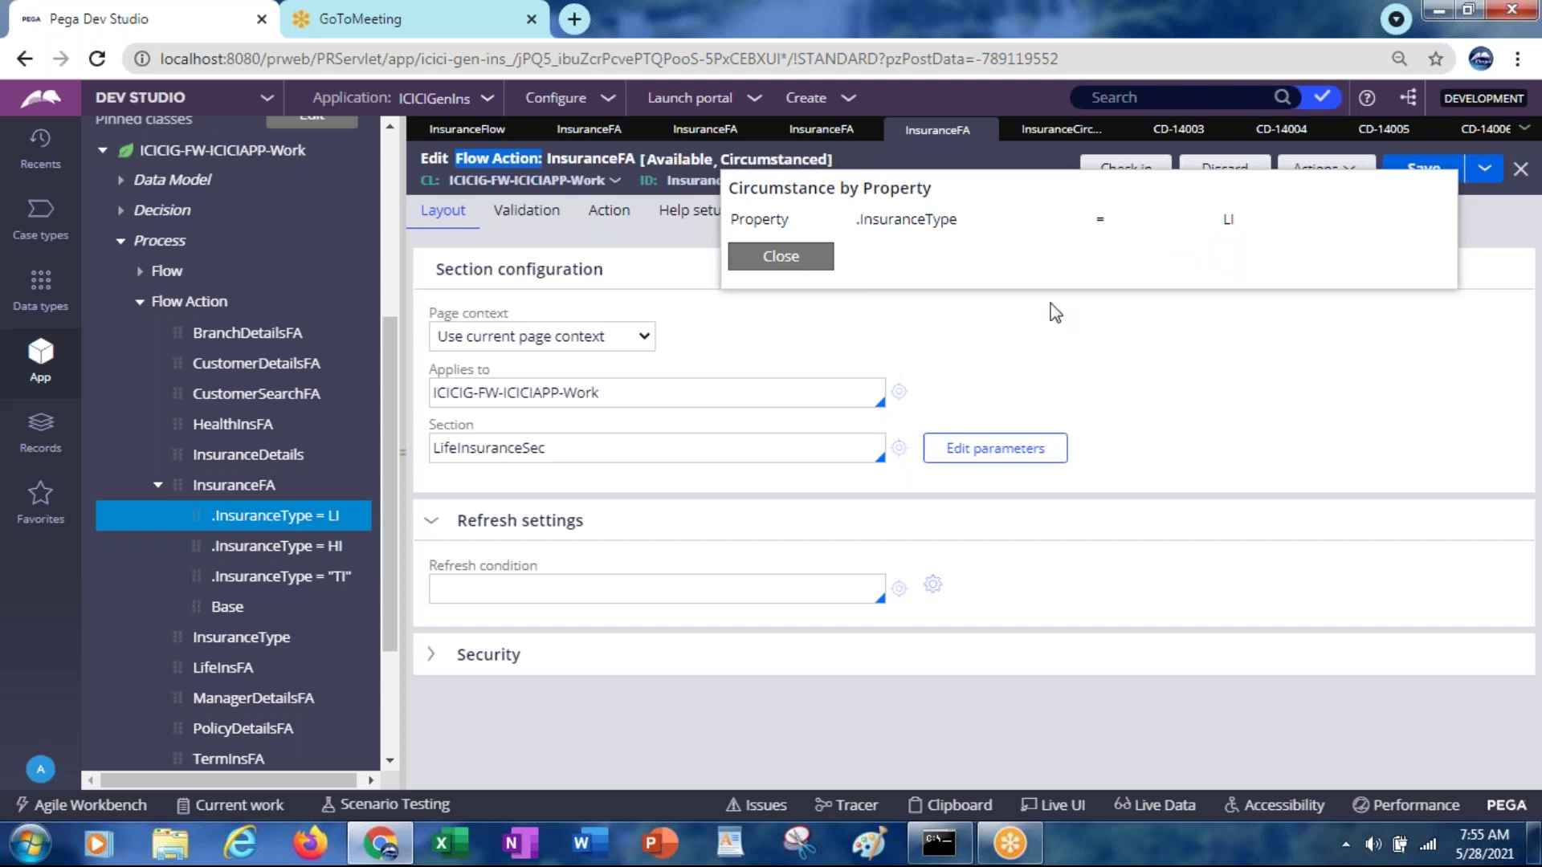
click(787, 256)
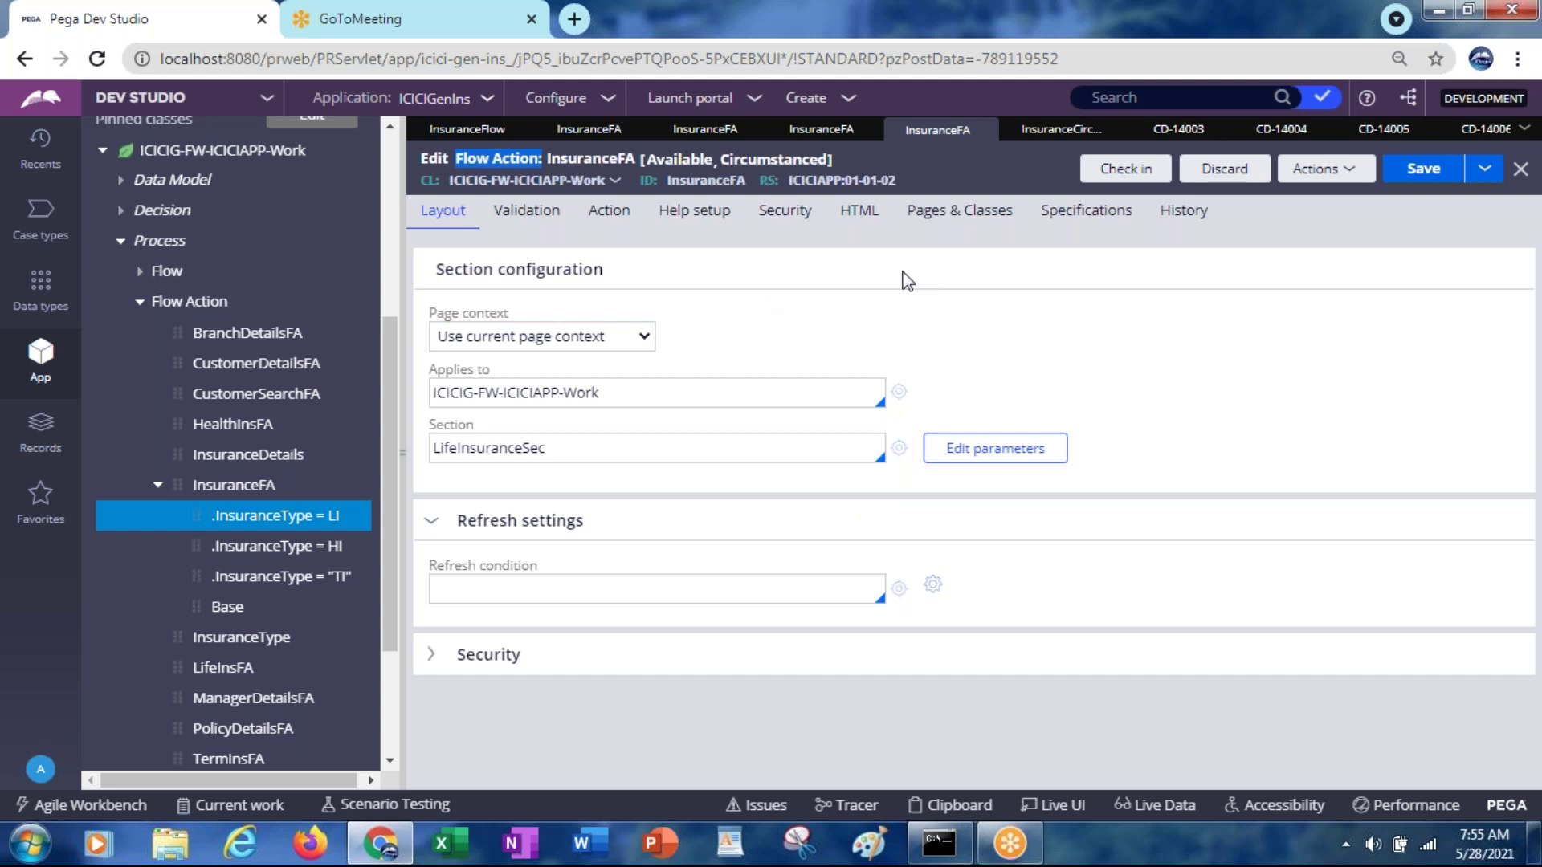
Review the sections used by the health, term and base versions of the InsuranceFA flow action
click(831, 132)
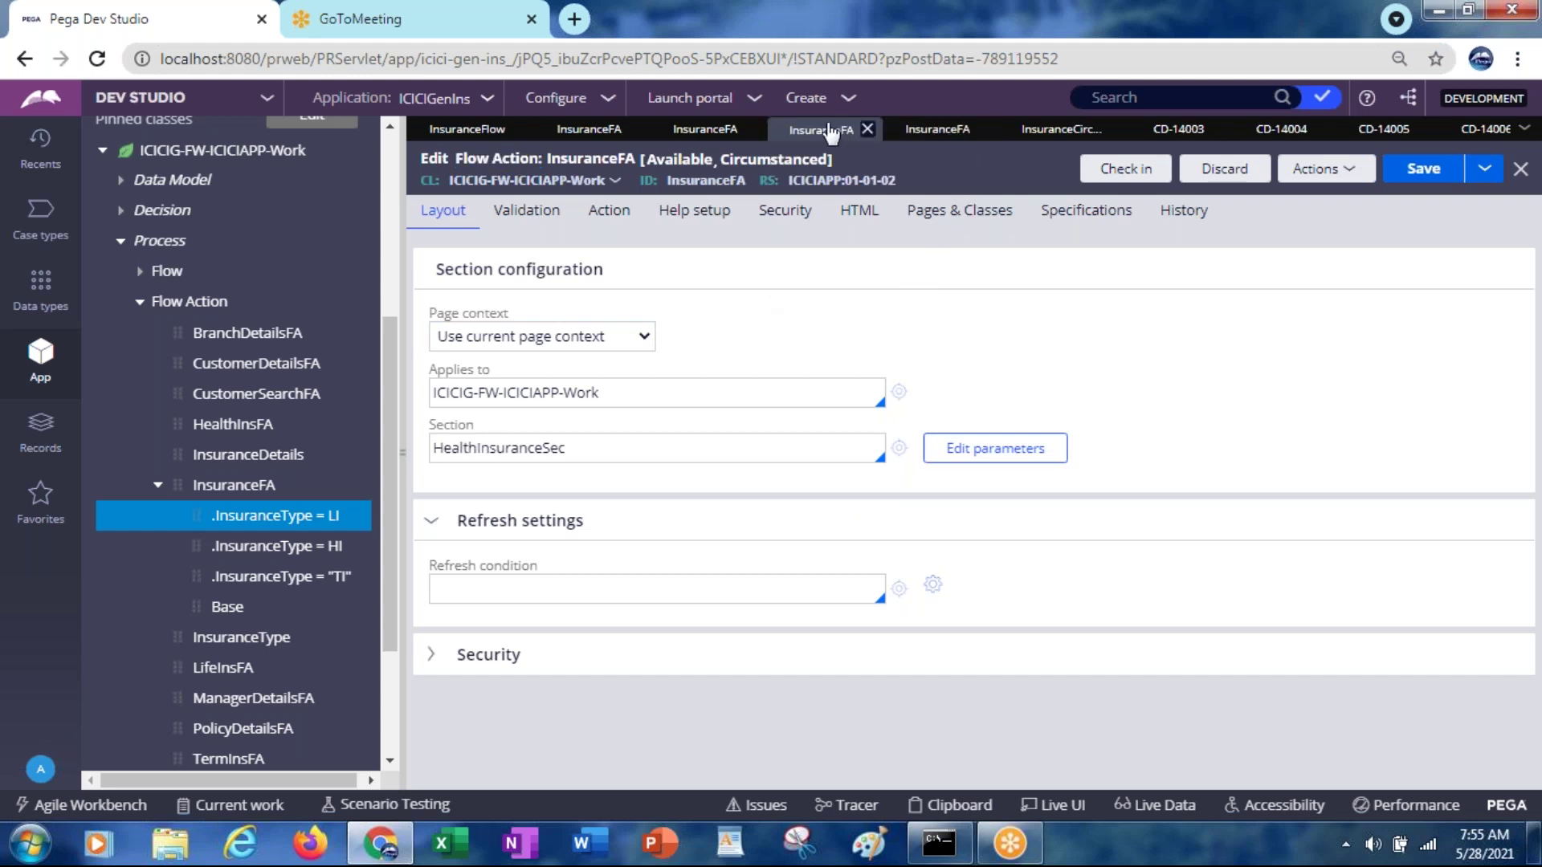
click(685, 132)
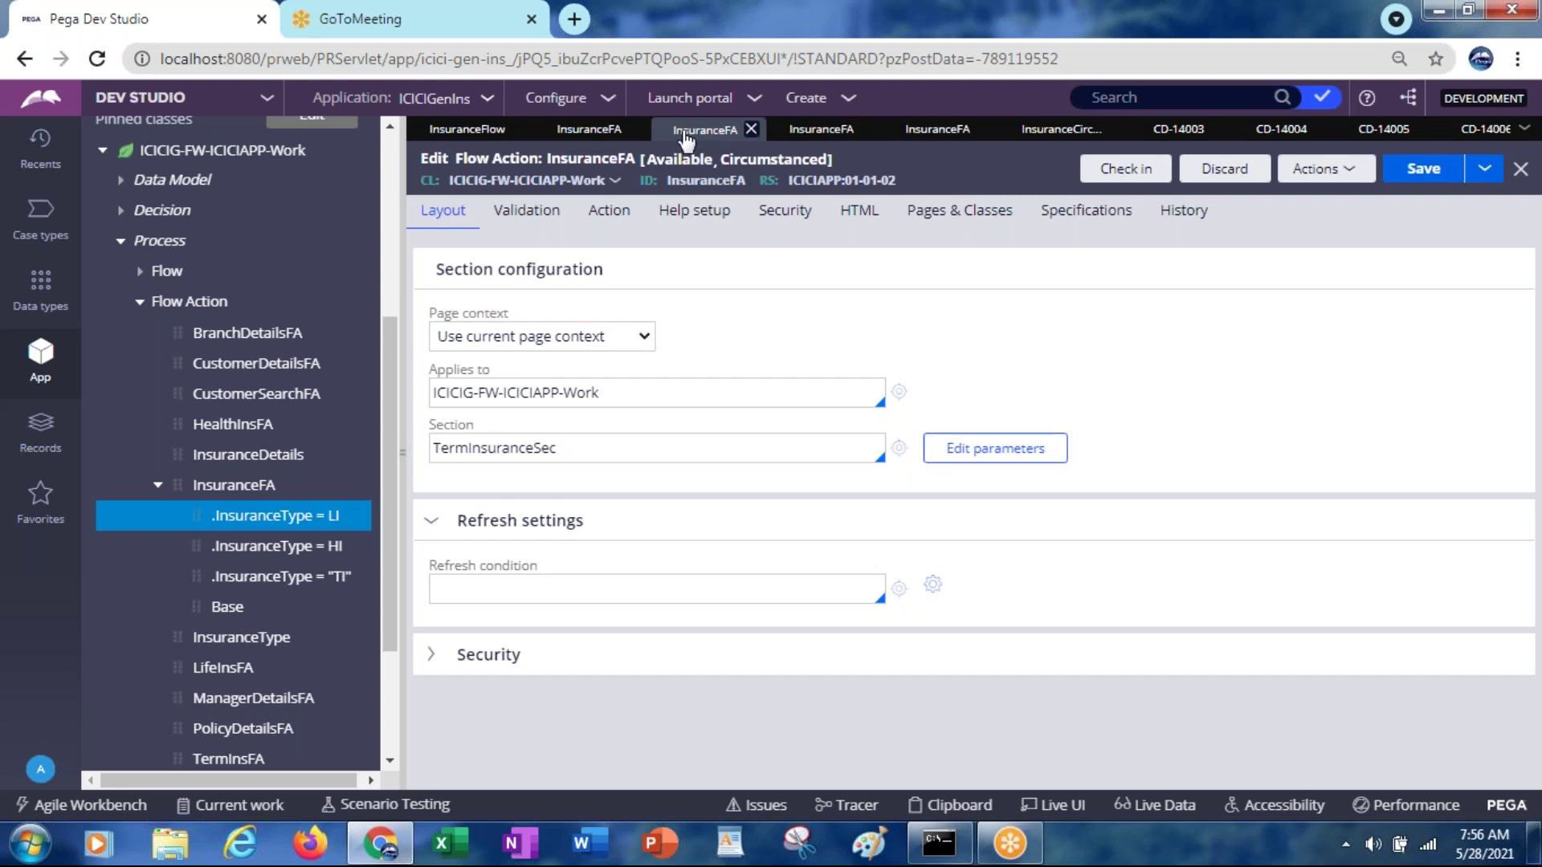
click(594, 133)
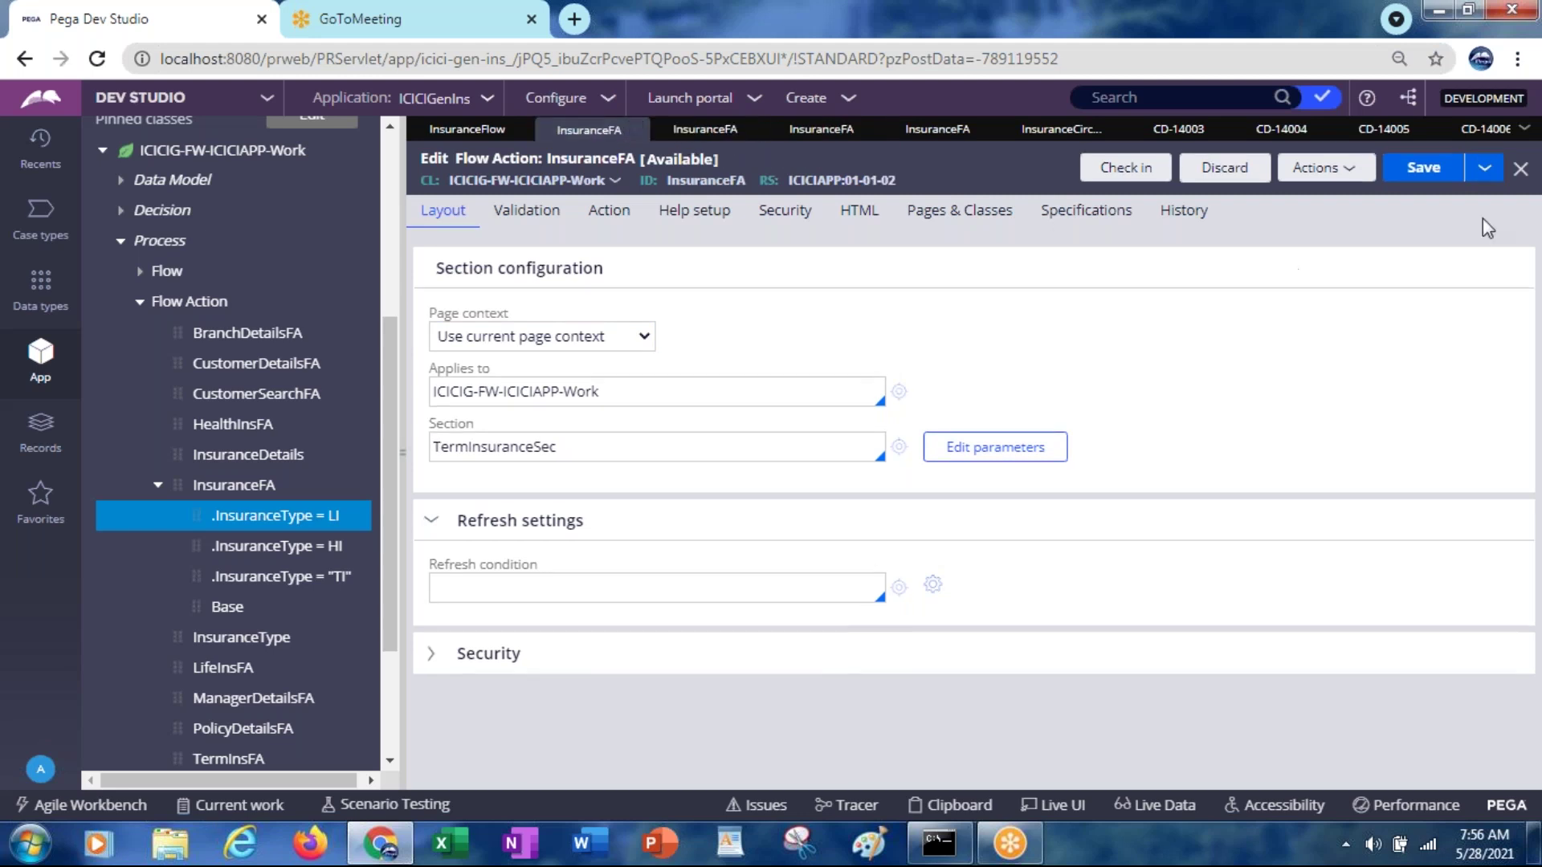
Start specializing the base InsuranceFA flow action by circumstance, comparing the two methods and keeping Template selected
click(1483, 170)
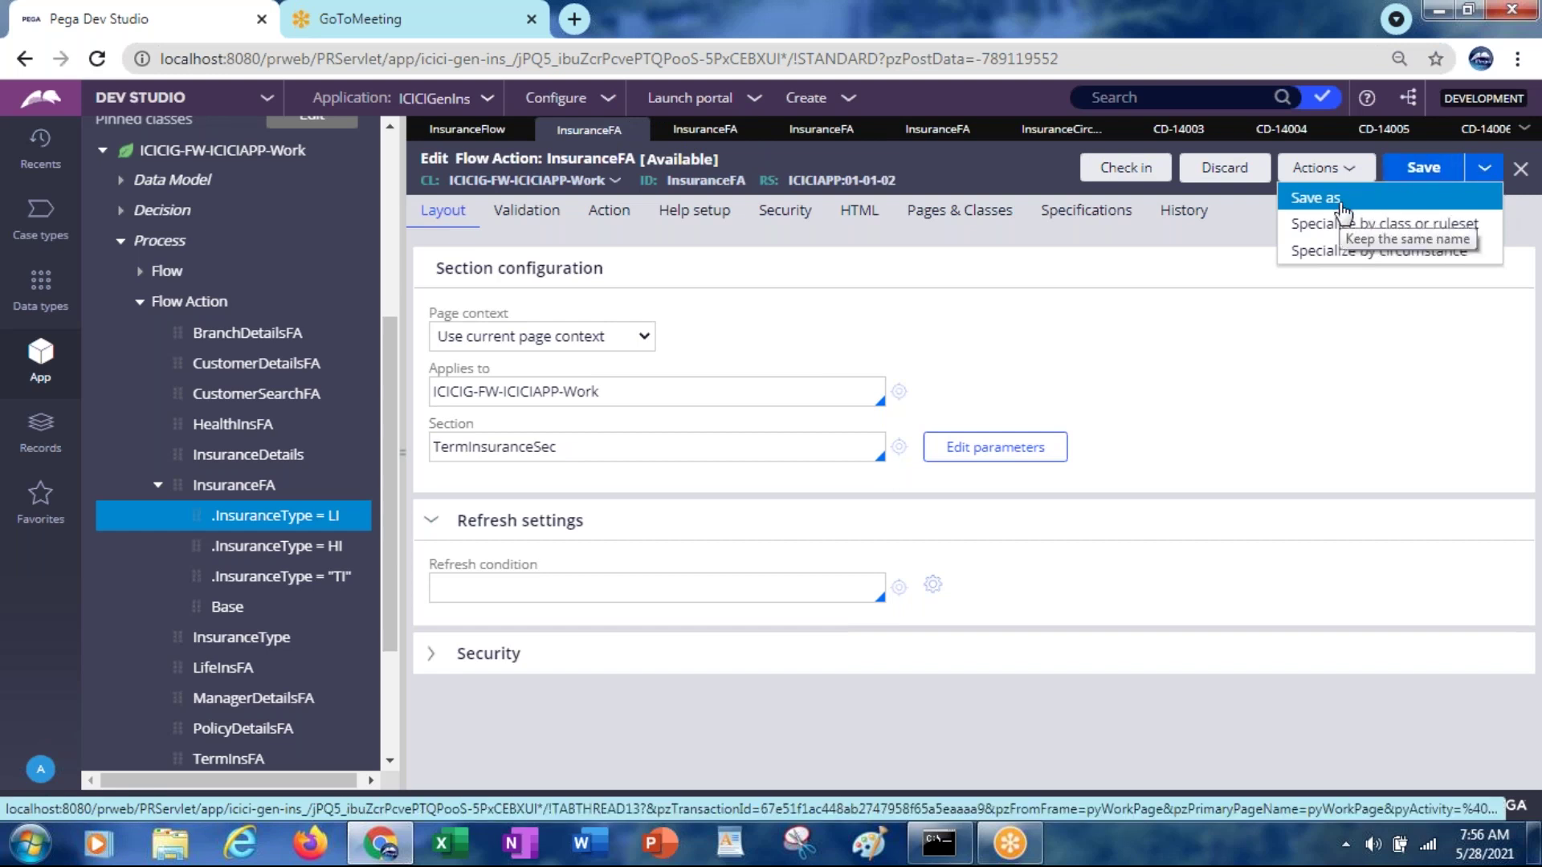
click(1329, 255)
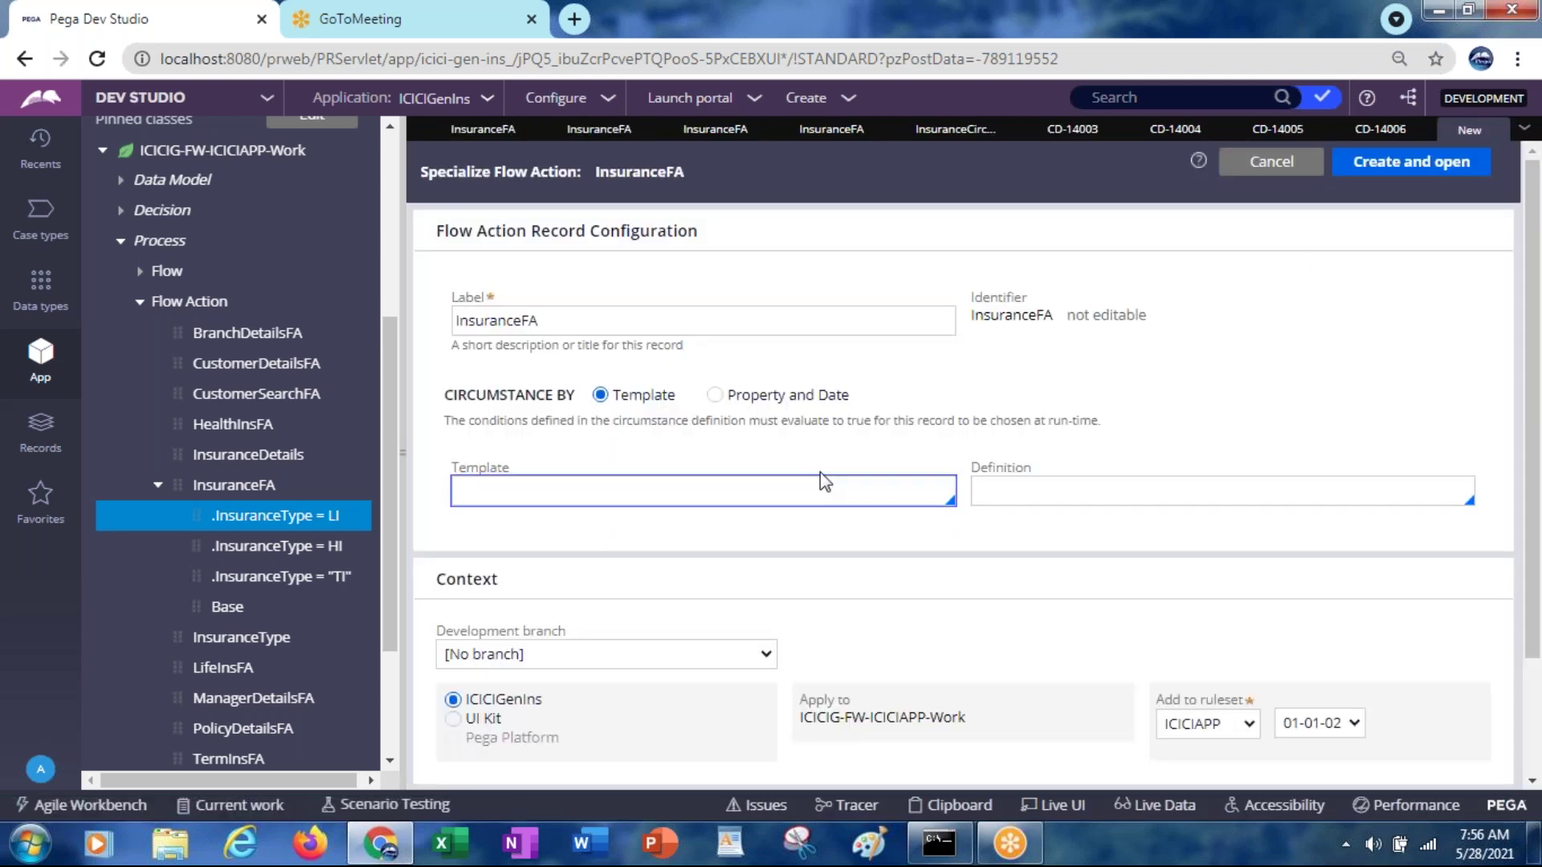
click(714, 396)
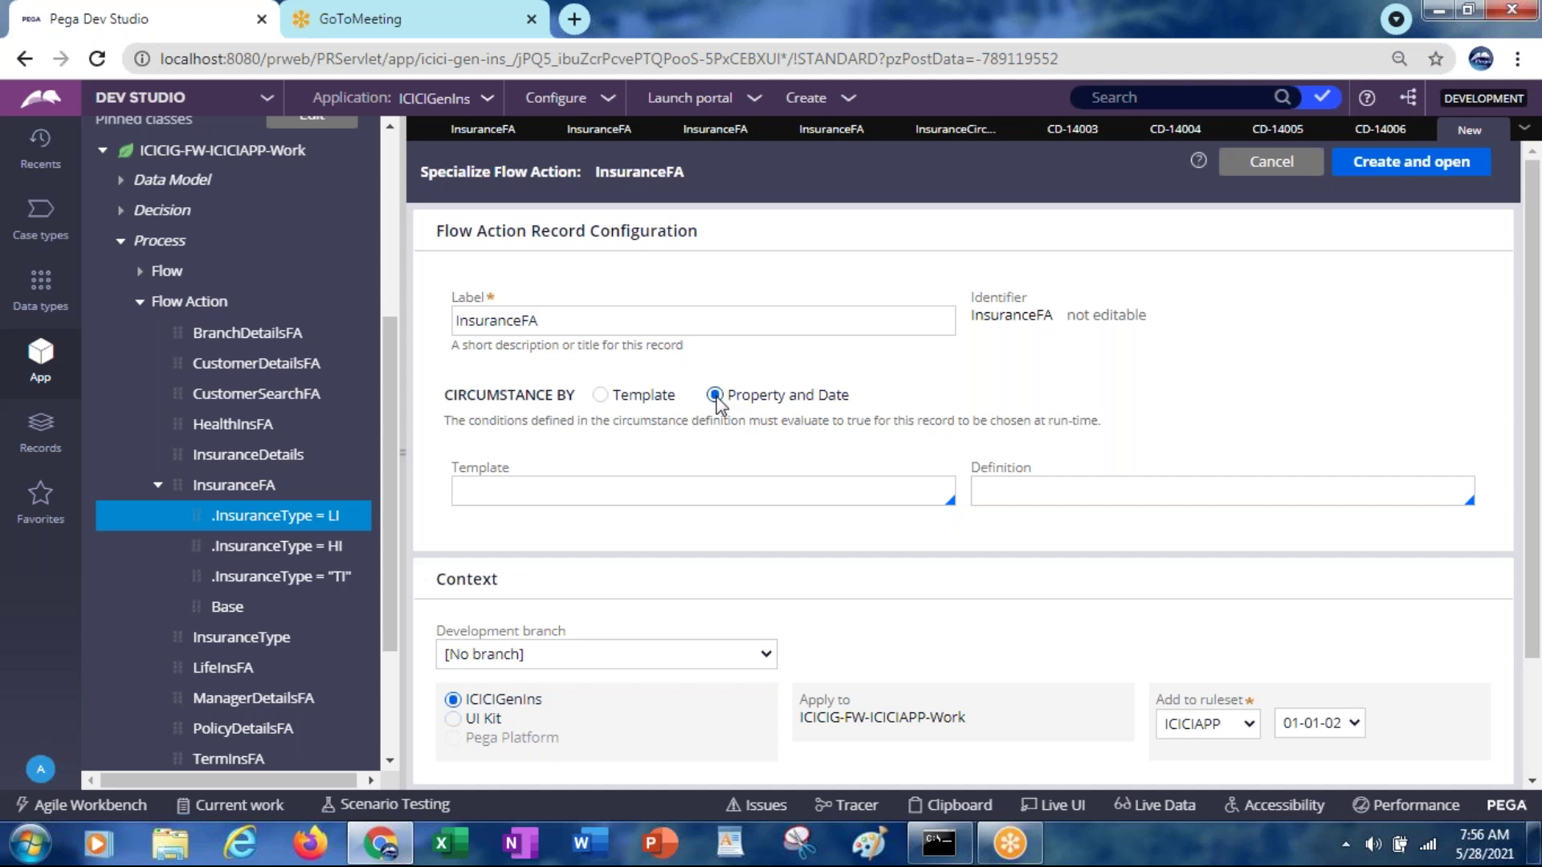
click(601, 395)
click(599, 488)
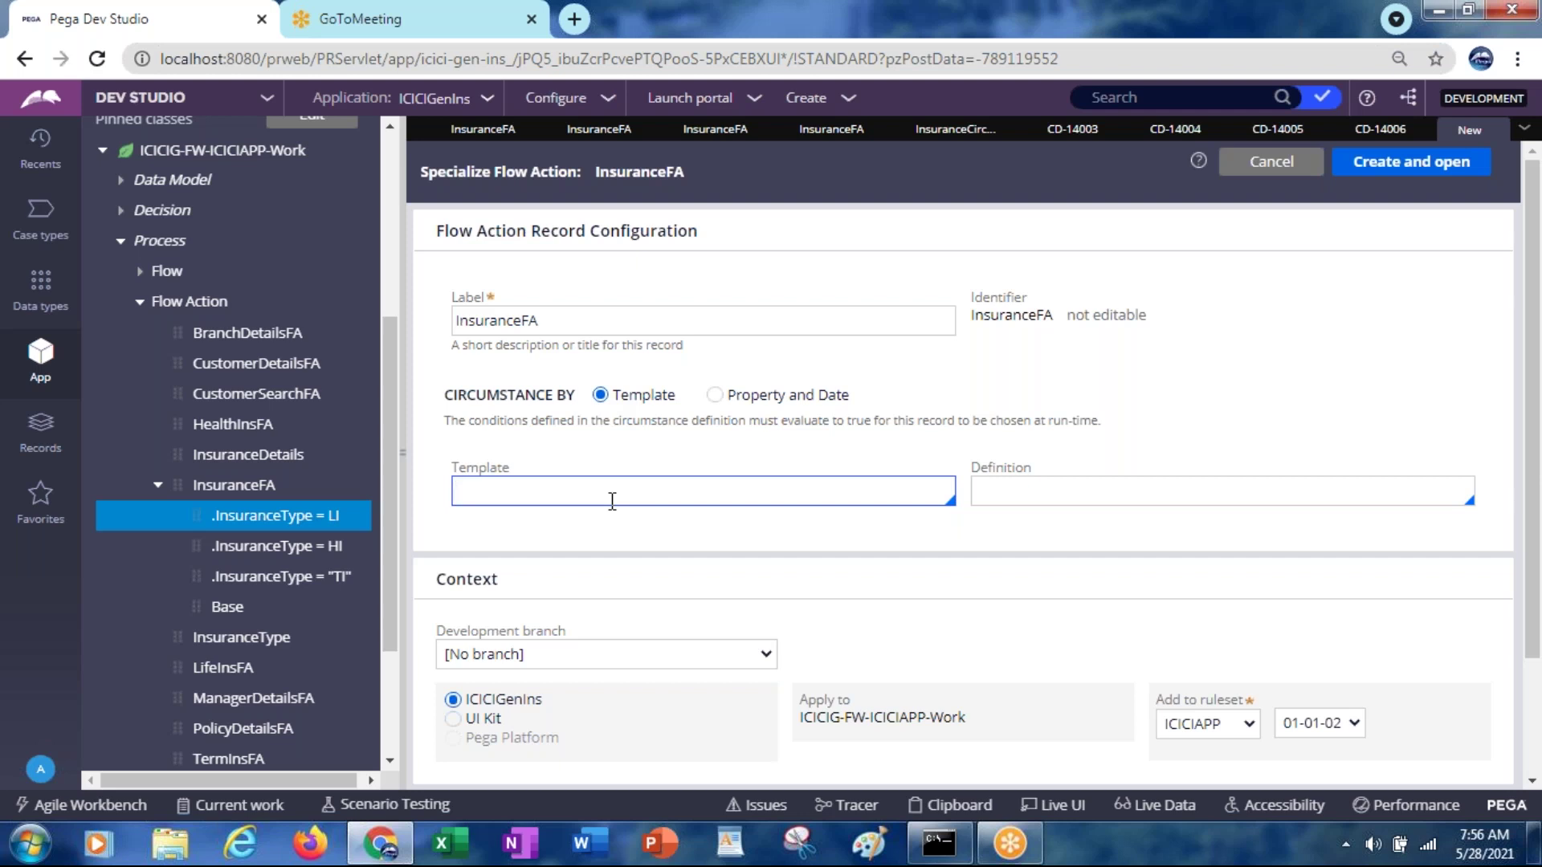
Create a technical Circumstance Template record labelled CircumTemplate in the ICICIG-FW-ICICIAPP-Work class, ruleset ICICIAPP 01-01-02
click(157, 486)
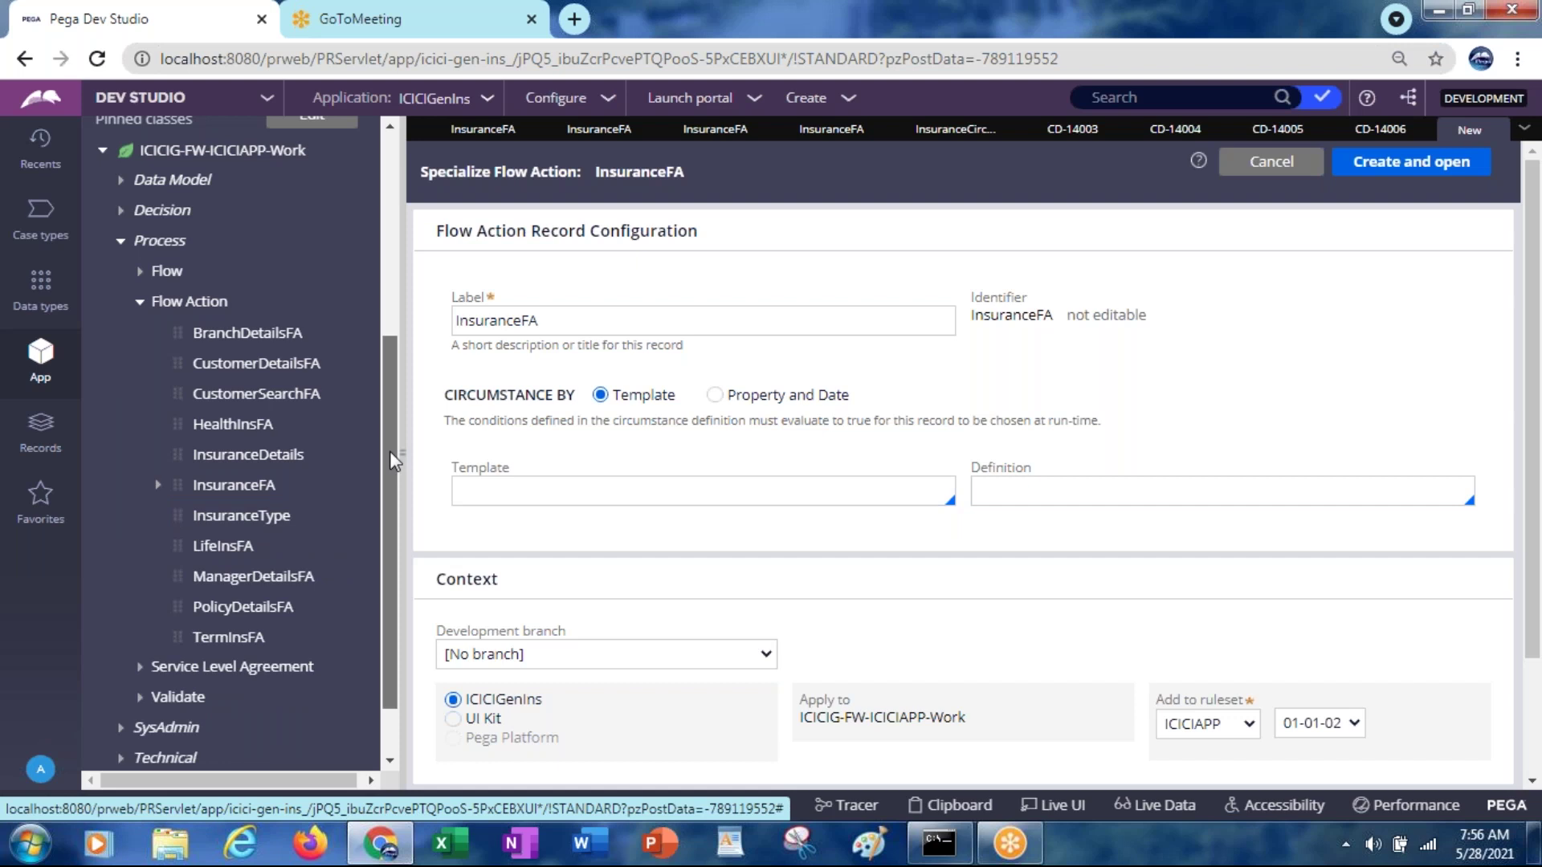
drag(389, 451, 392, 522)
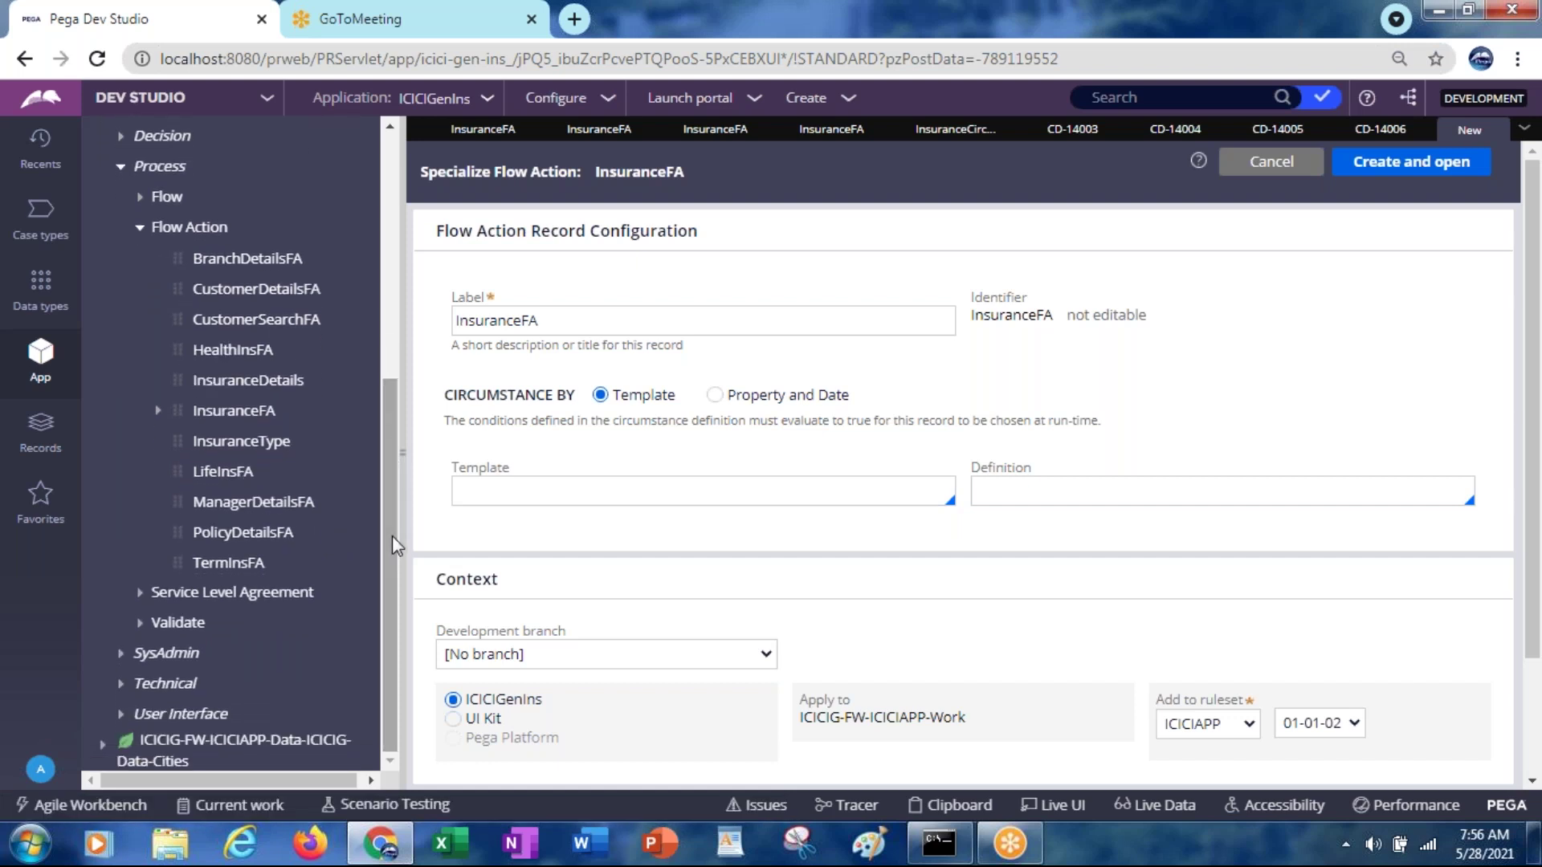
click(180, 690)
right_click(180, 698)
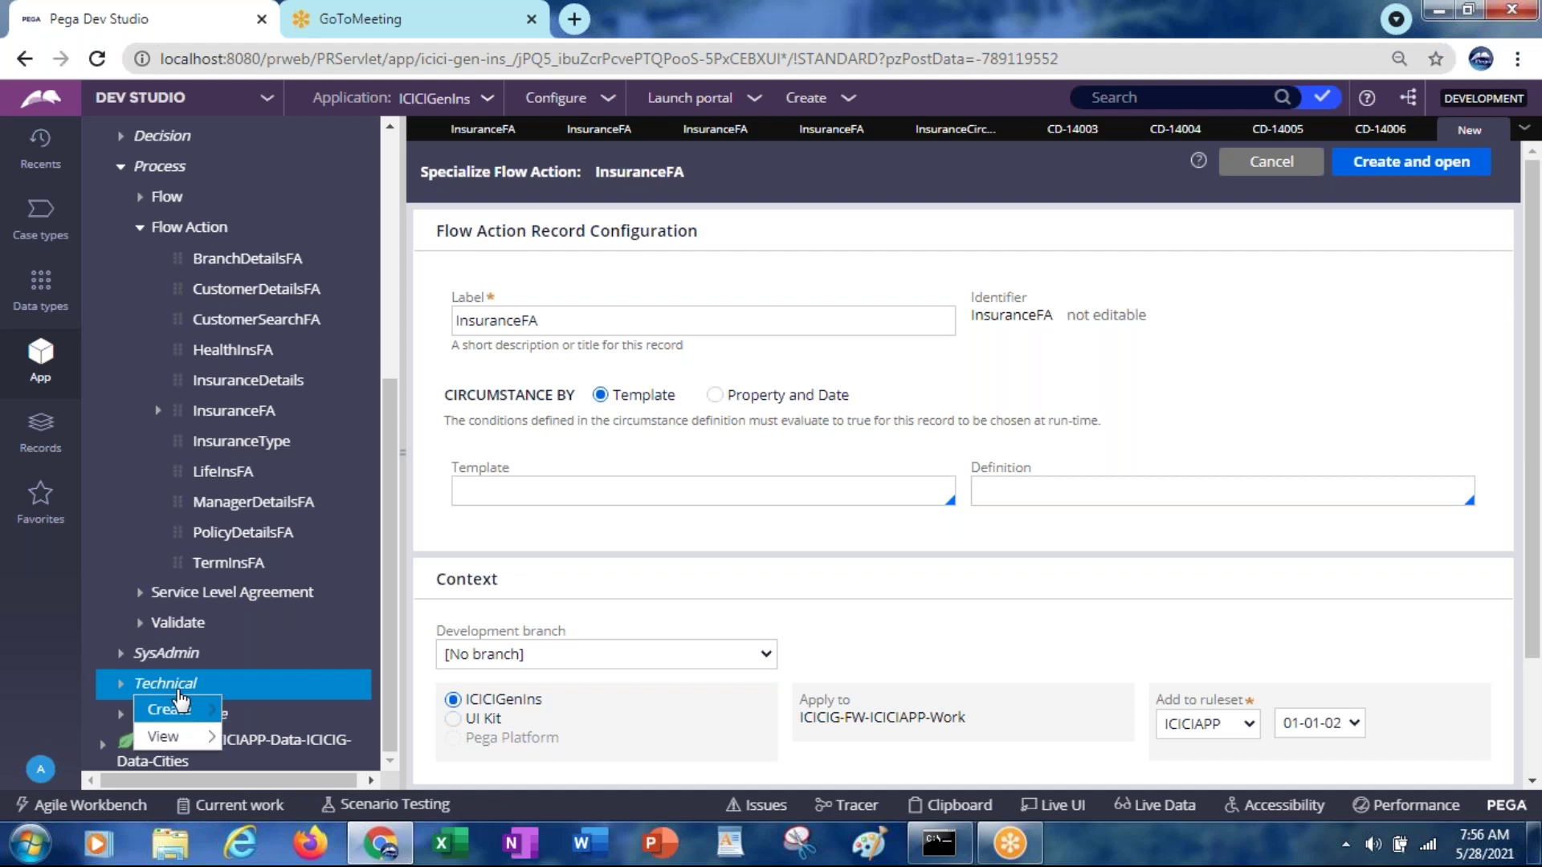
mouse_move(180, 711)
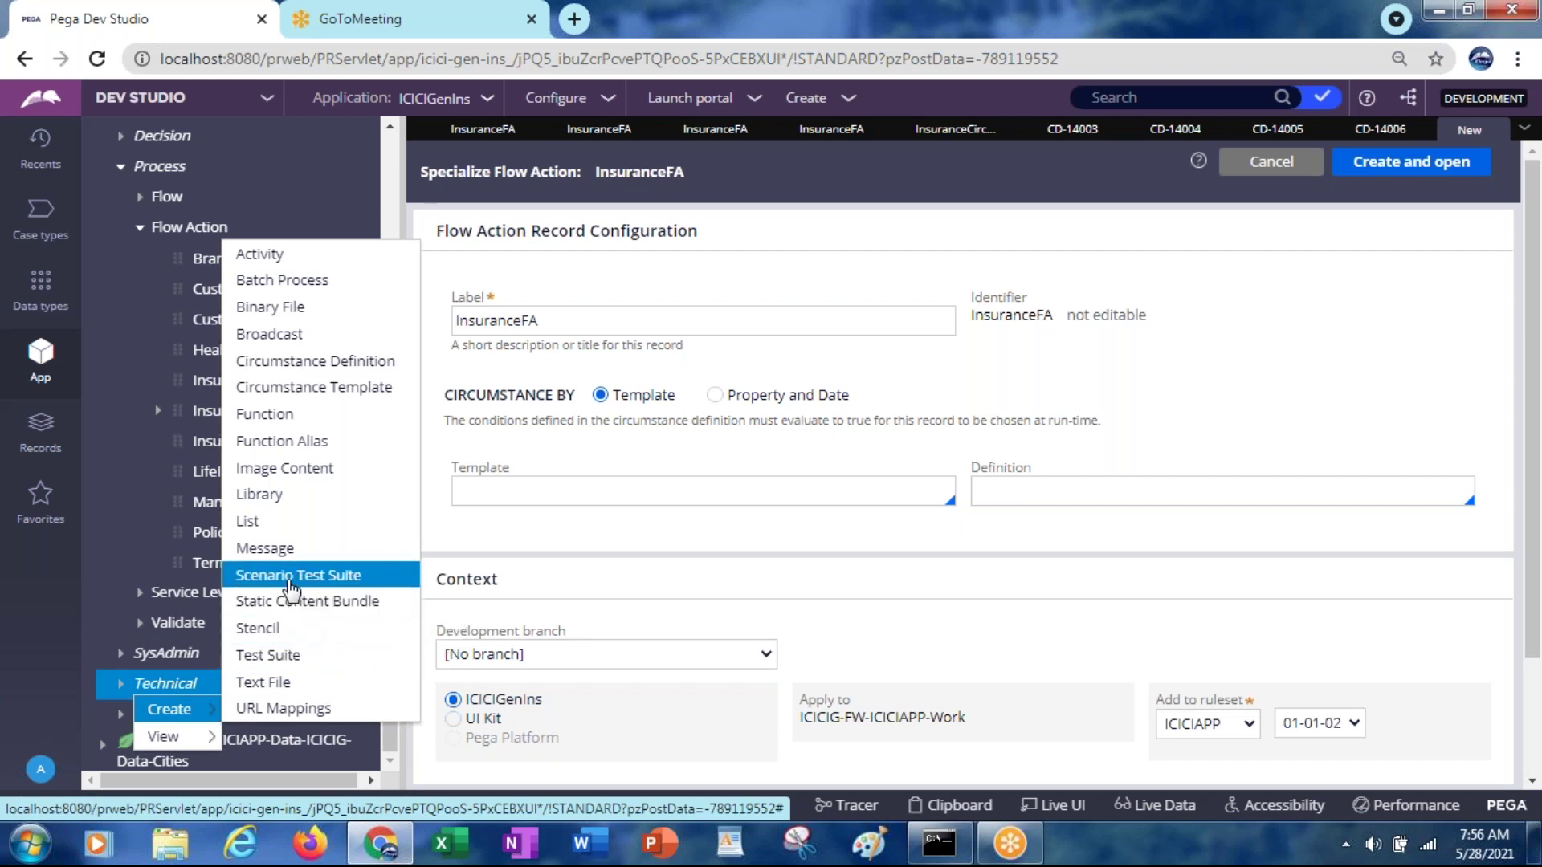
click(271, 387)
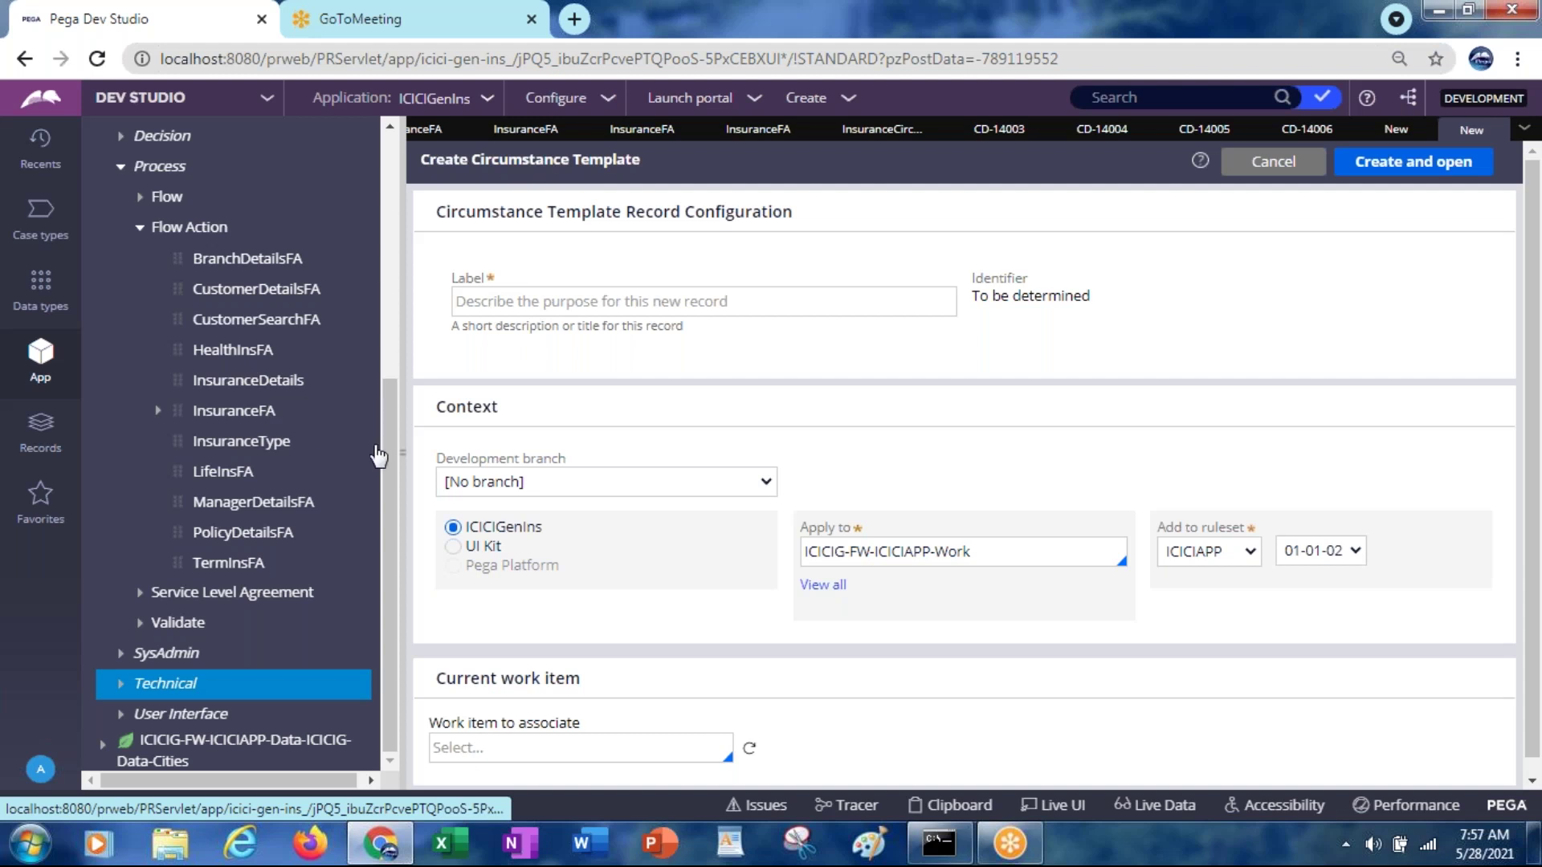
click(479, 307)
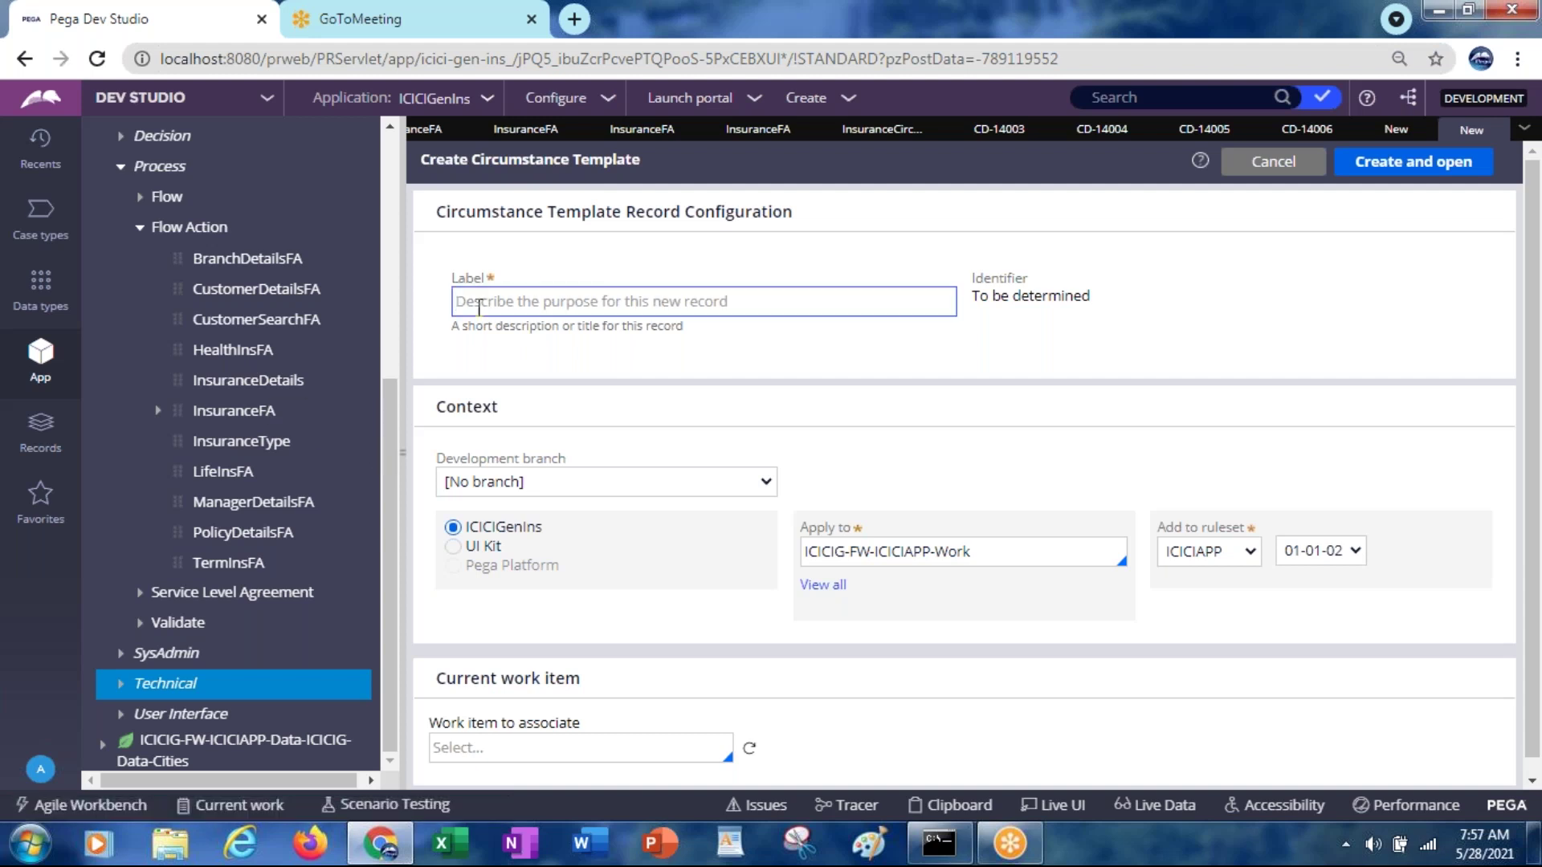
text(CircumTemplate)
key(Tab)
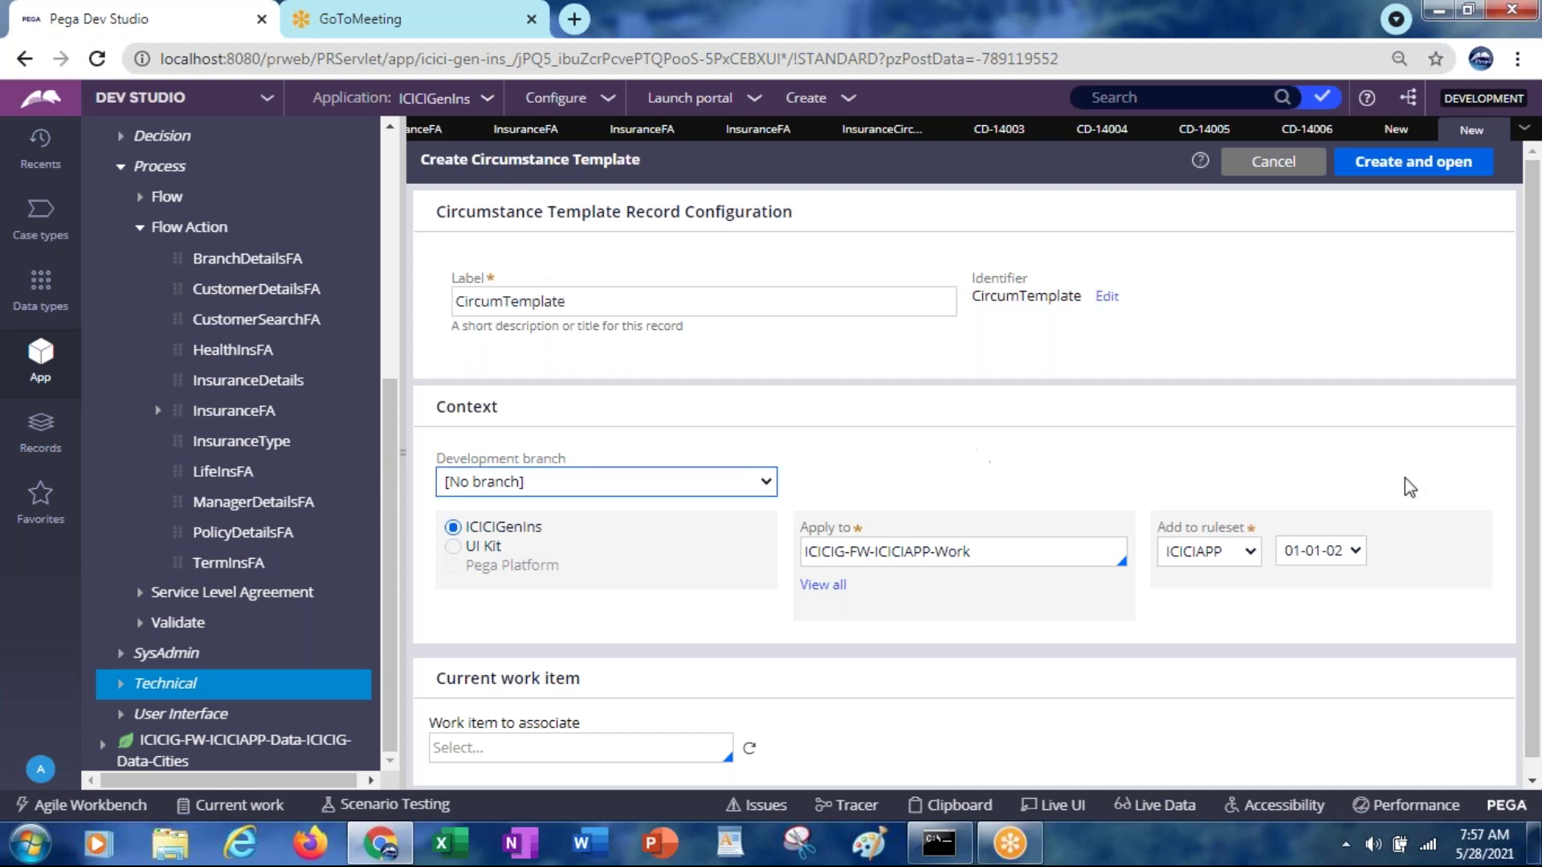
click(1375, 169)
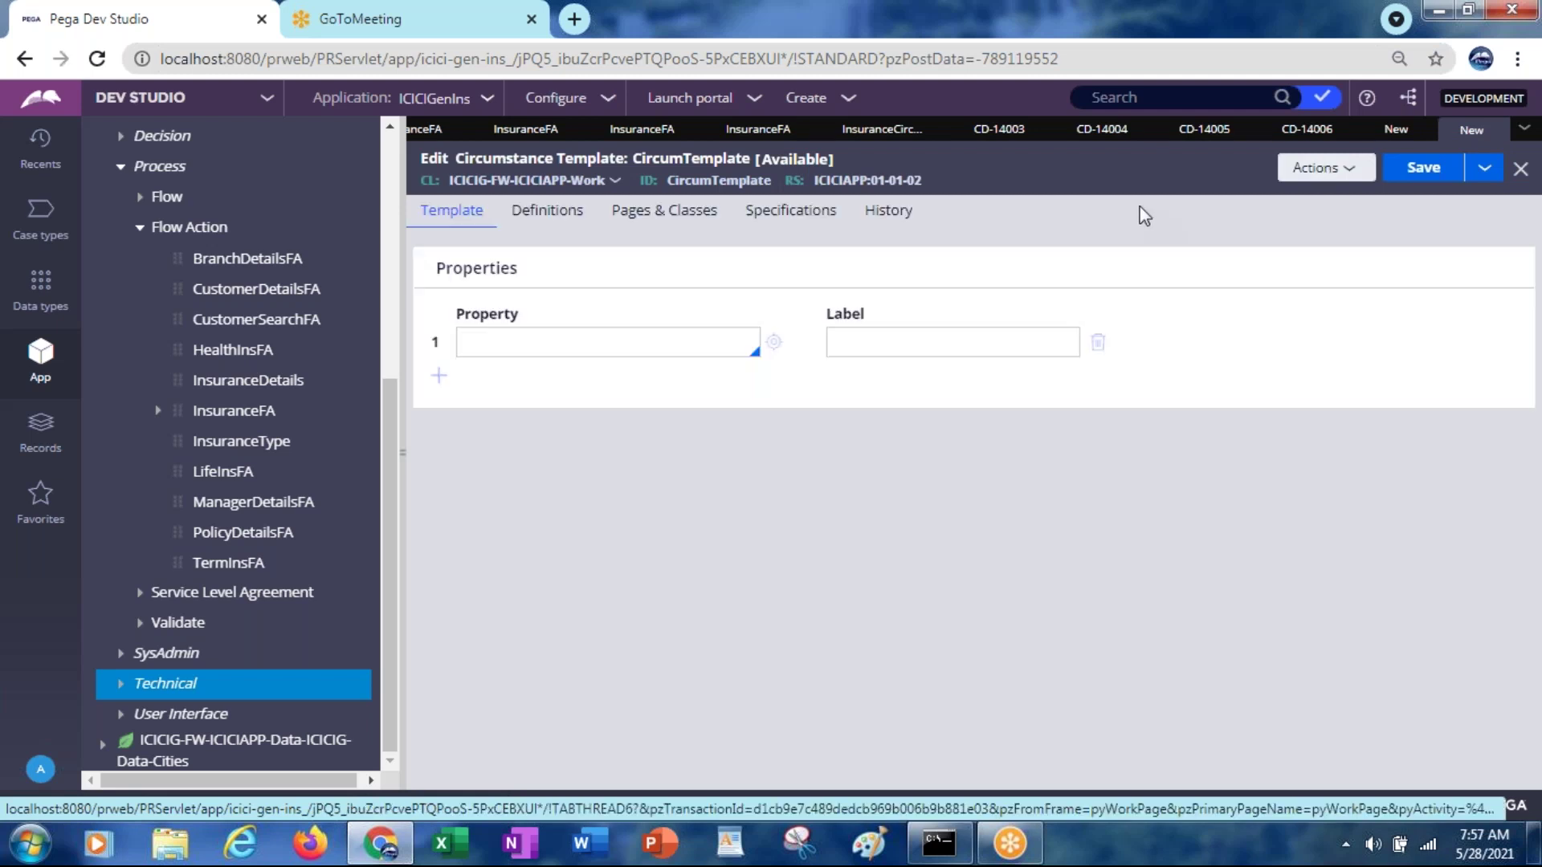
Add the .City and .Gender properties to CircumTemplate and save the template
click(486, 333)
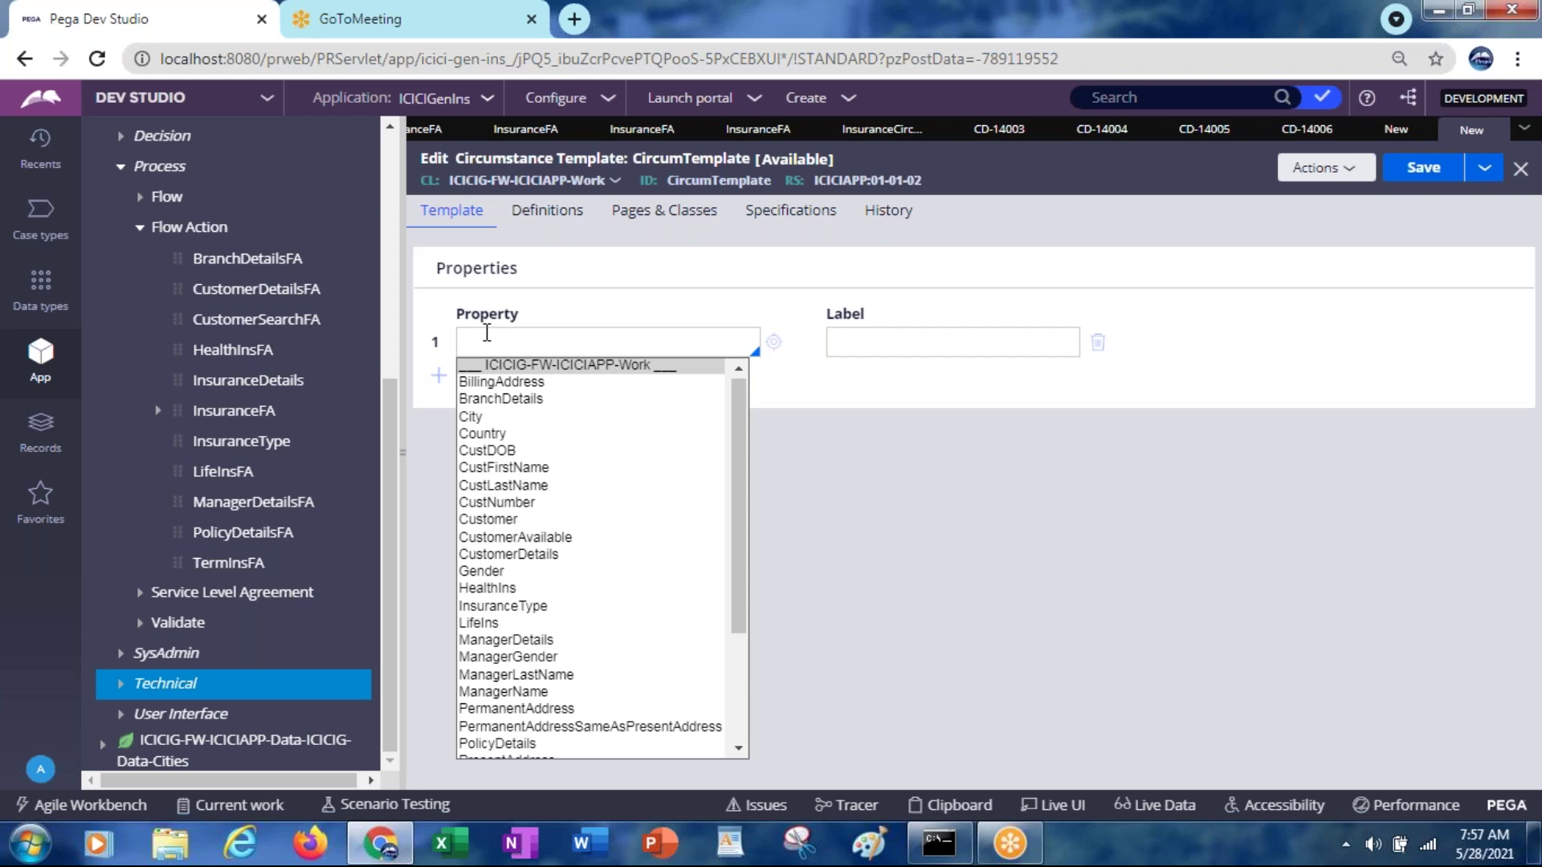
key(Down)
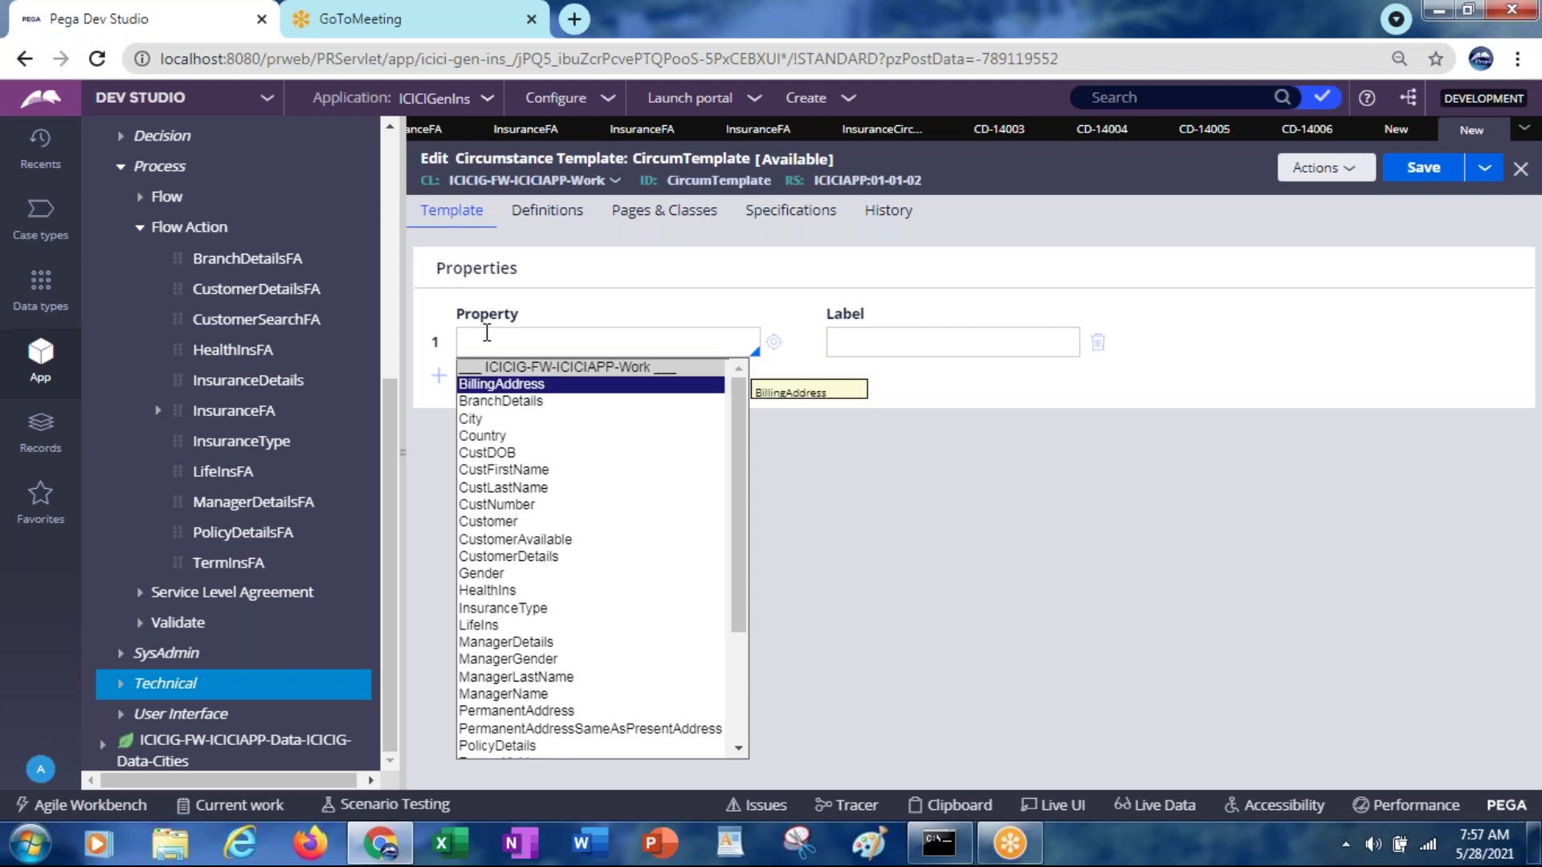
click(474, 420)
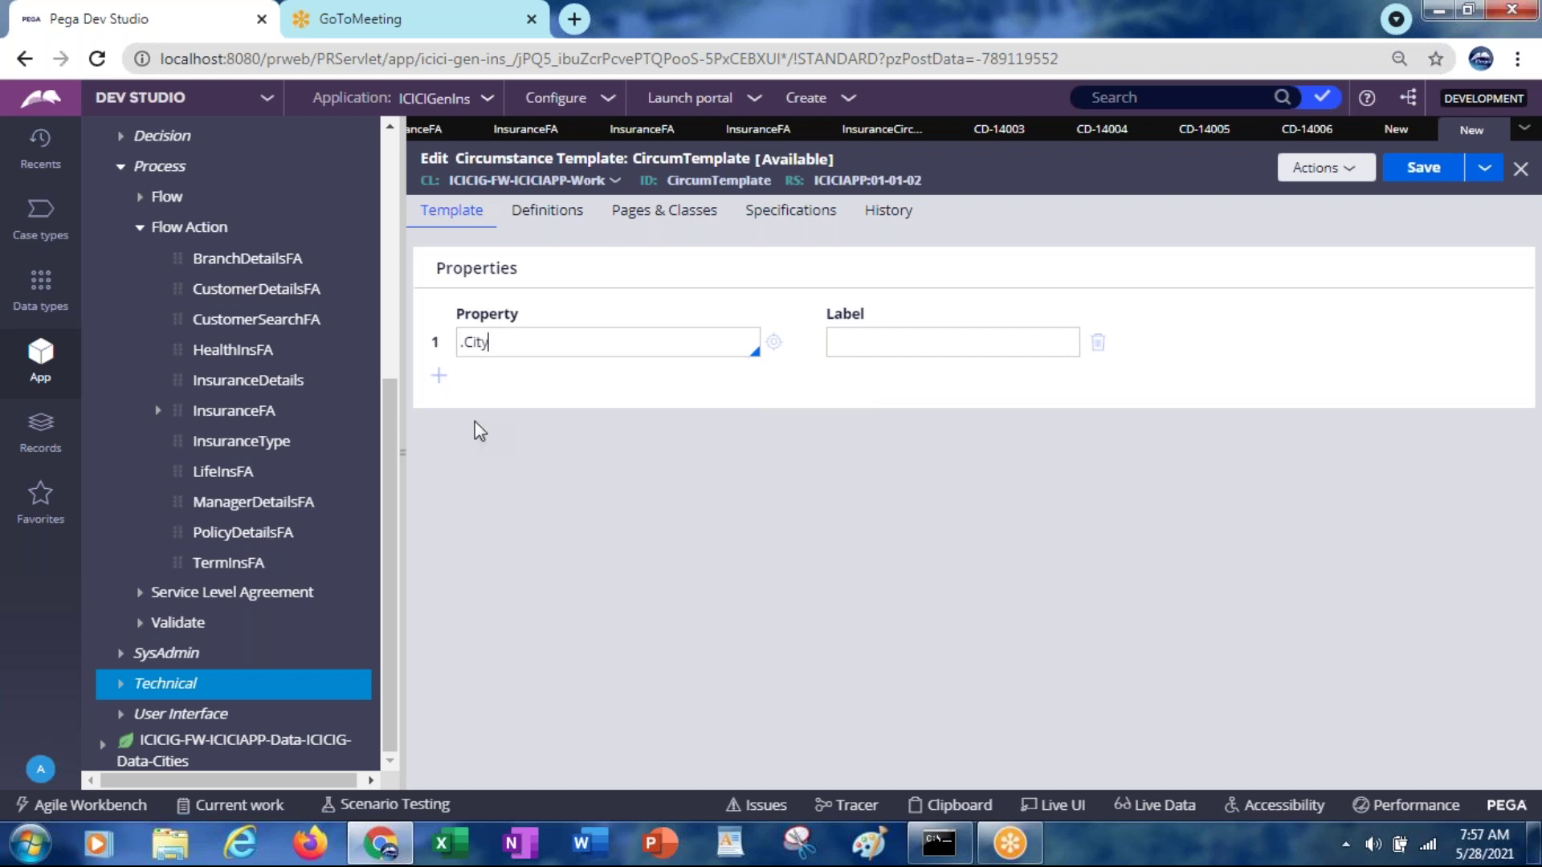
click(438, 383)
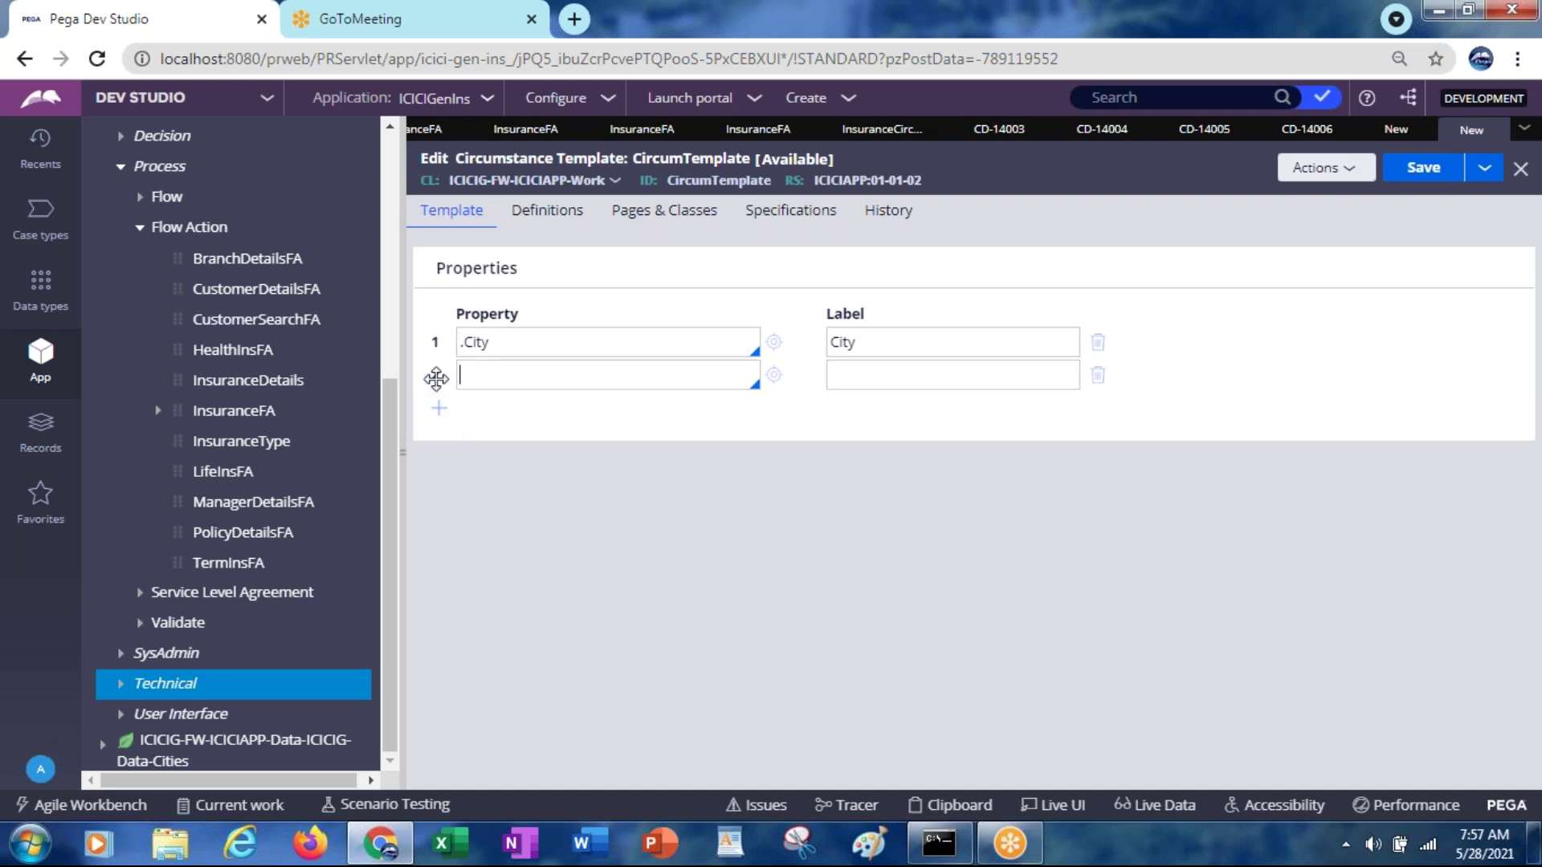
click(501, 379)
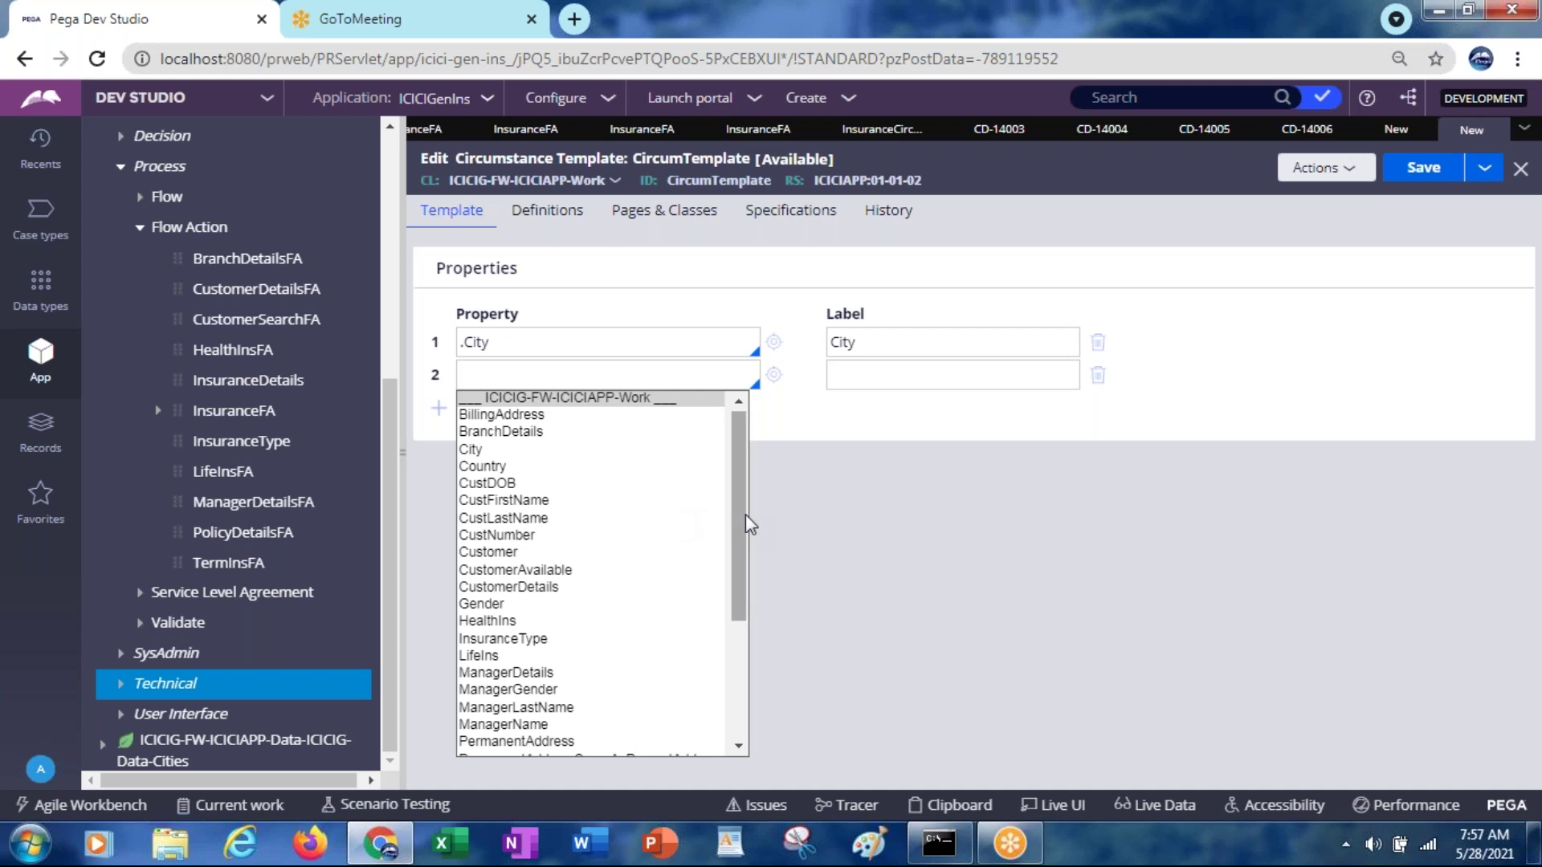
drag(744, 514, 732, 577)
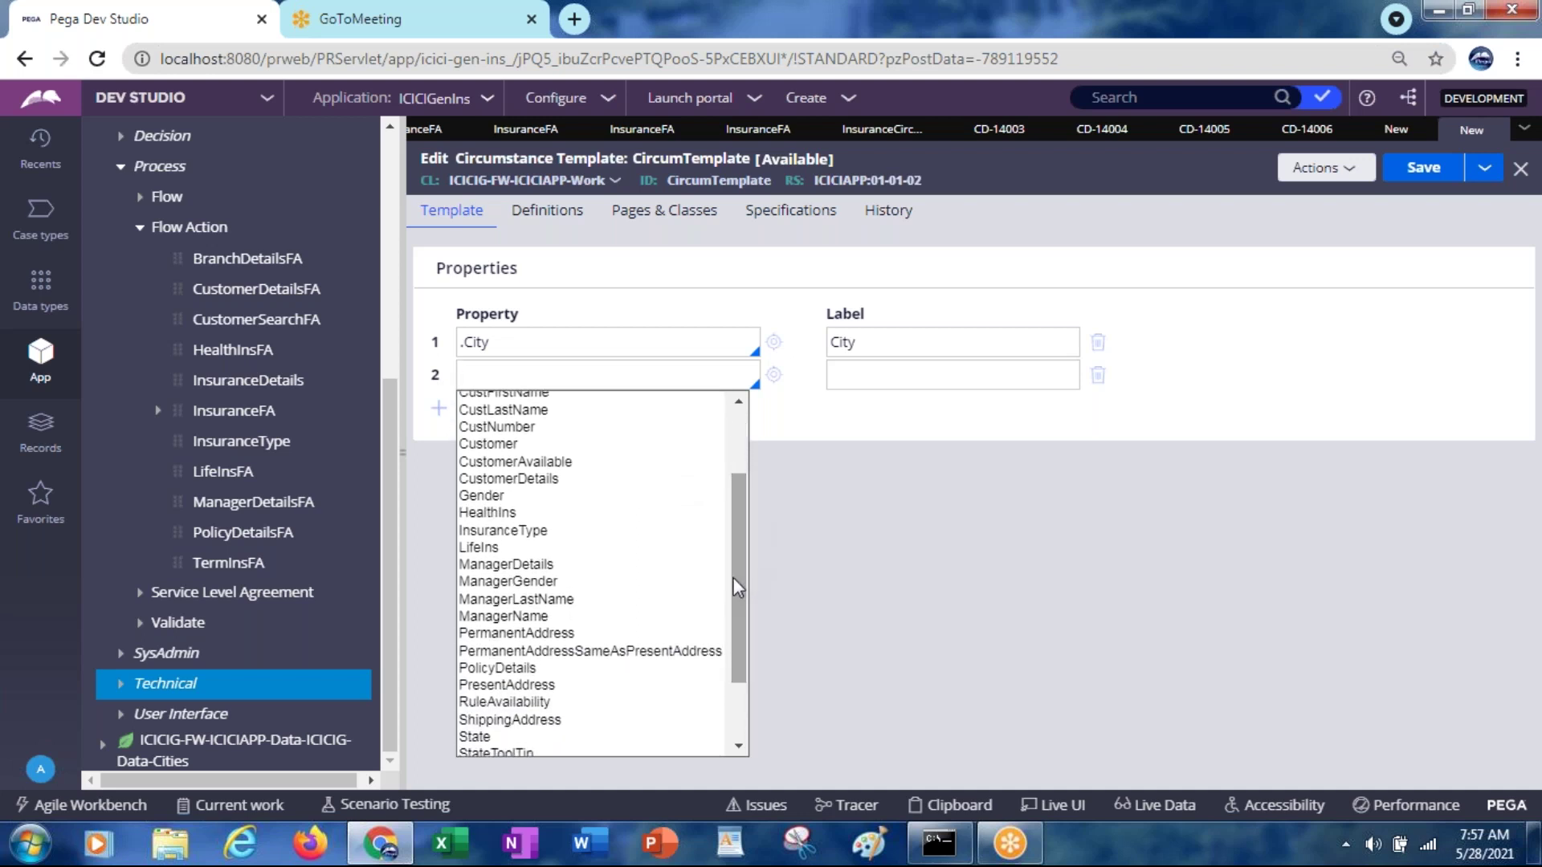
click(496, 497)
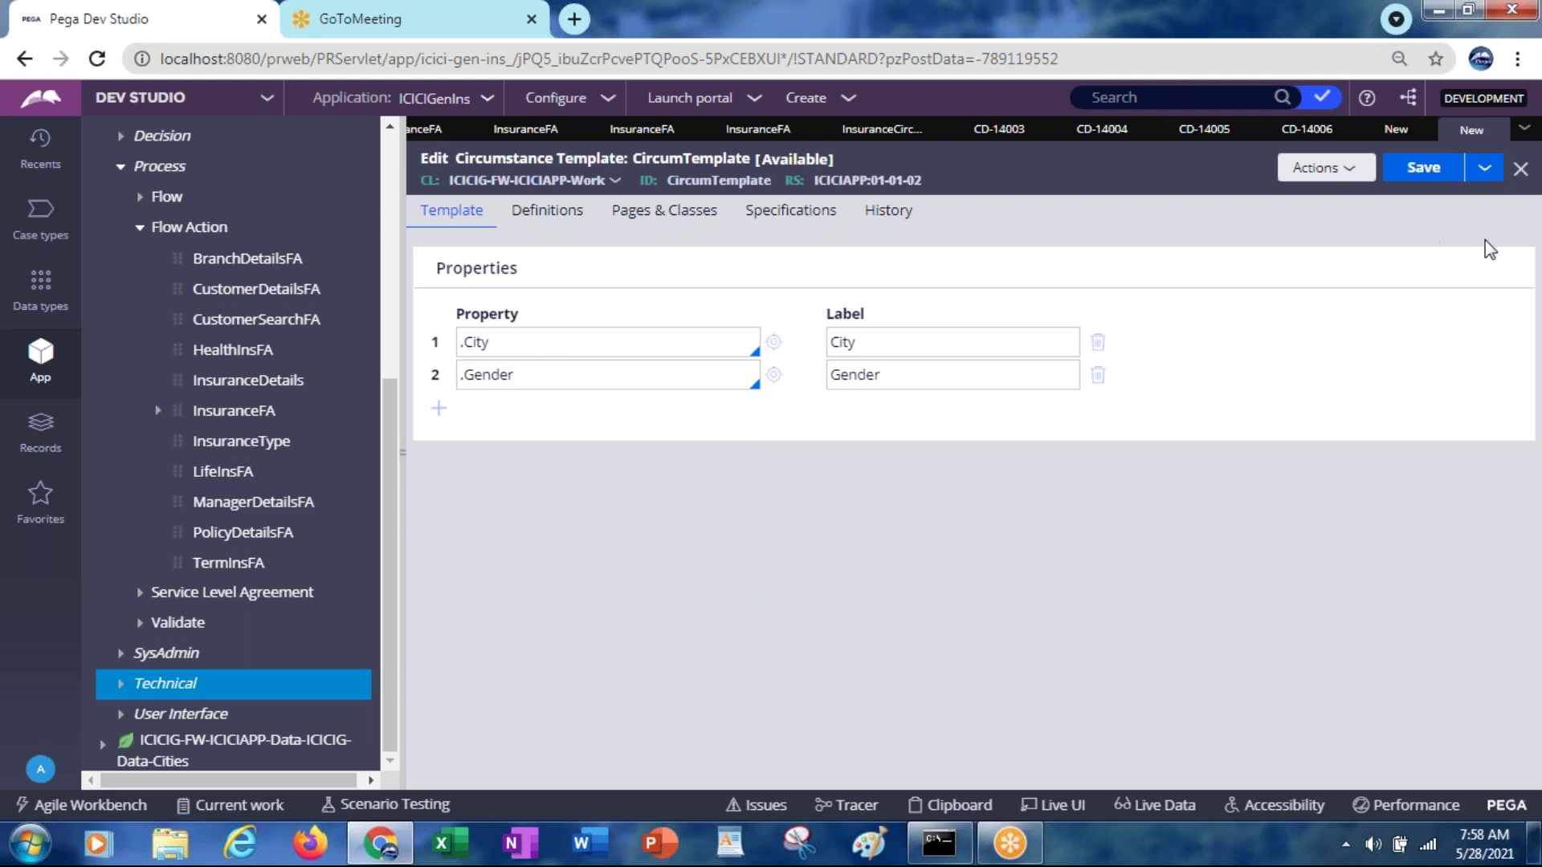
click(1416, 173)
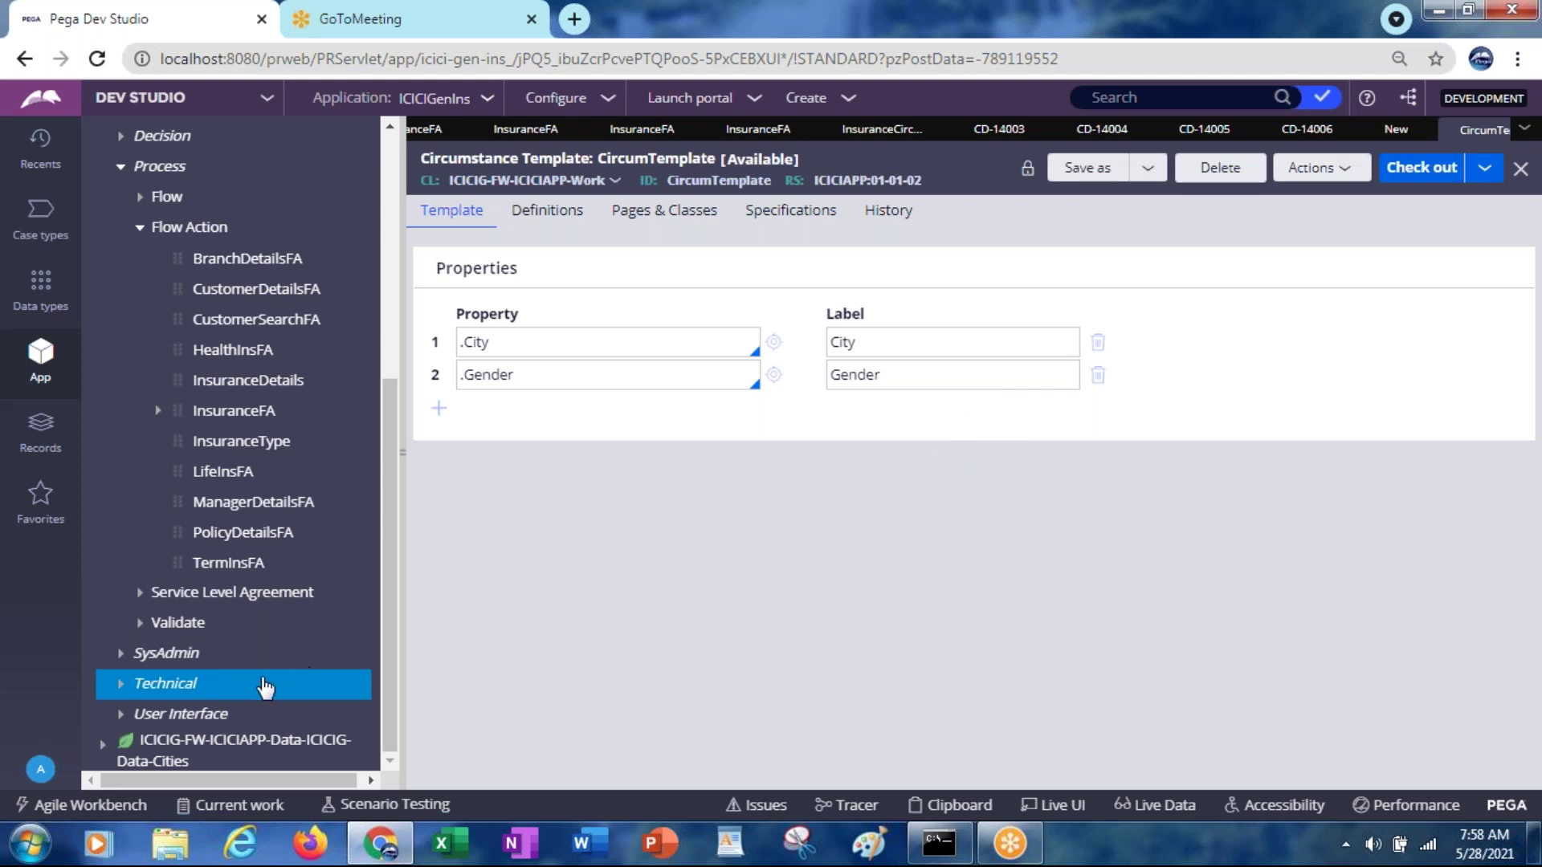
Start a new Circumstance Definition record for the work class and label it CircumDefinition
right_click(189, 693)
mouse_move(181, 710)
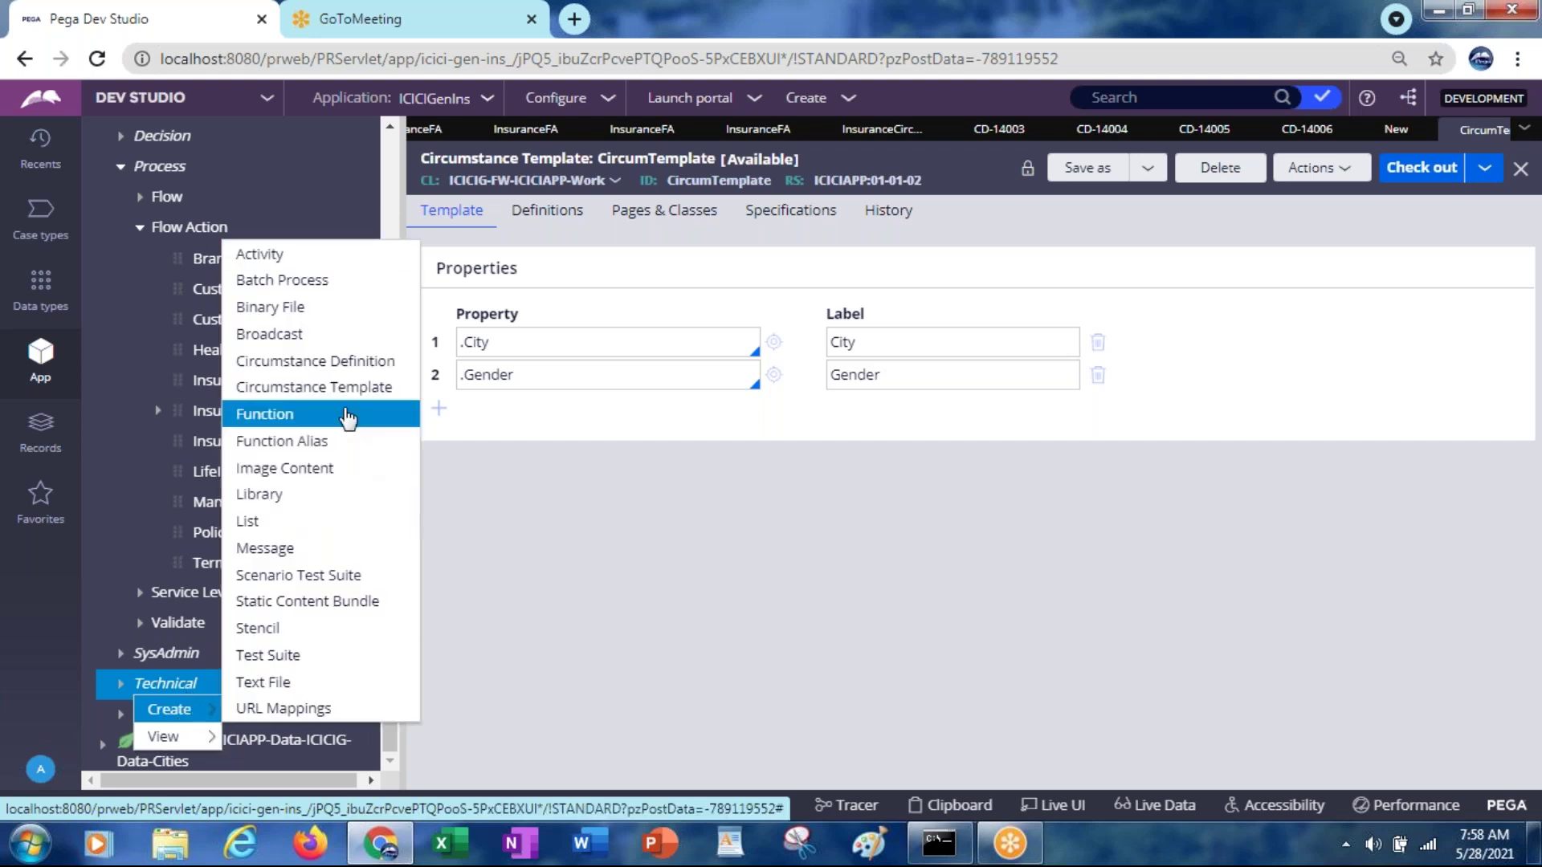
click(331, 361)
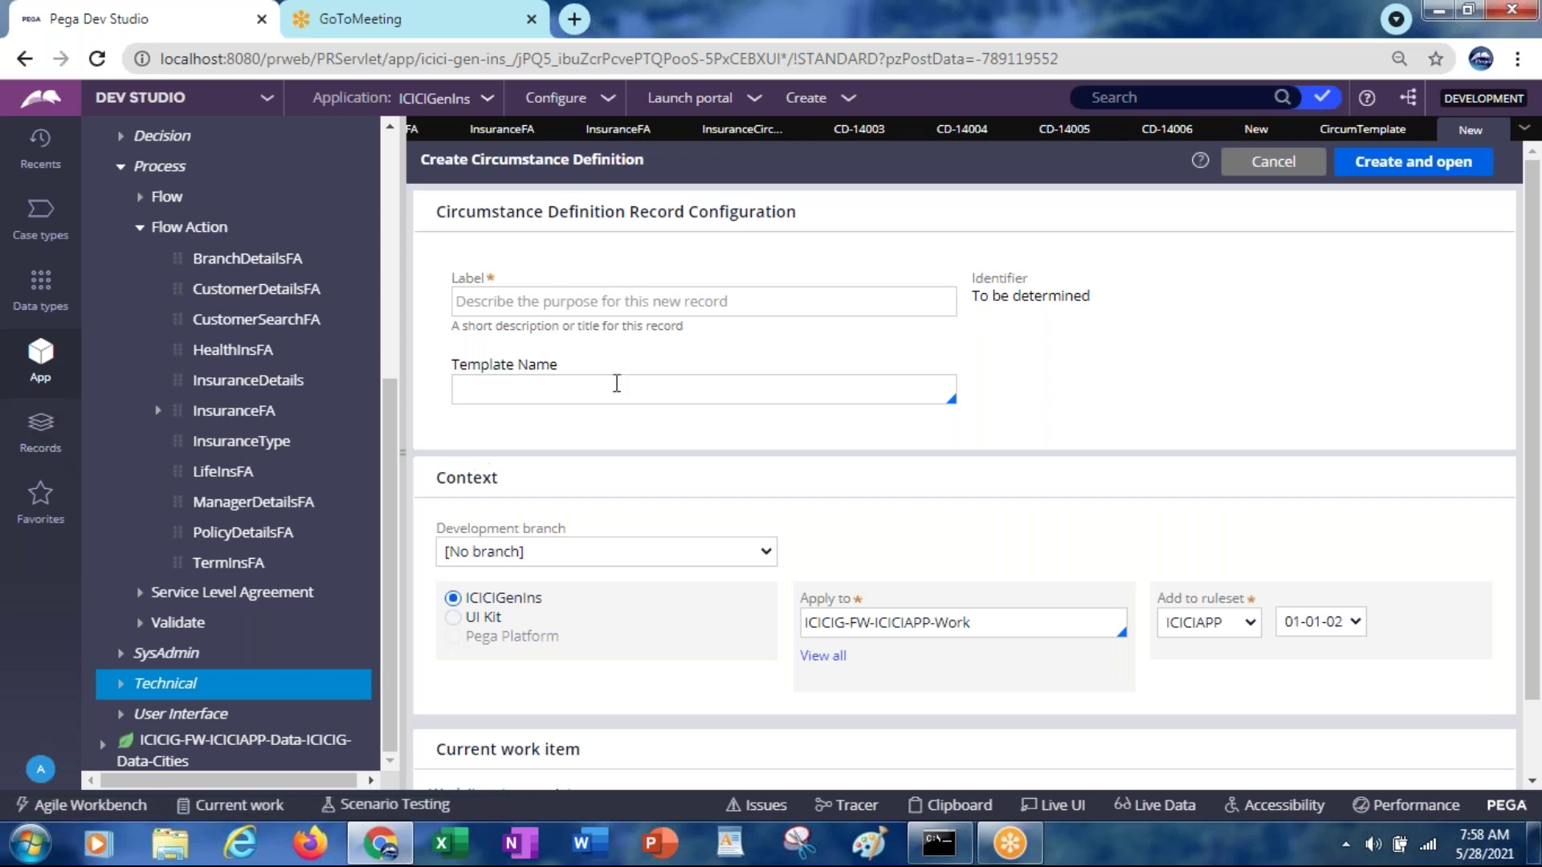
click(531, 396)
click(505, 314)
text(CircumDefinition)
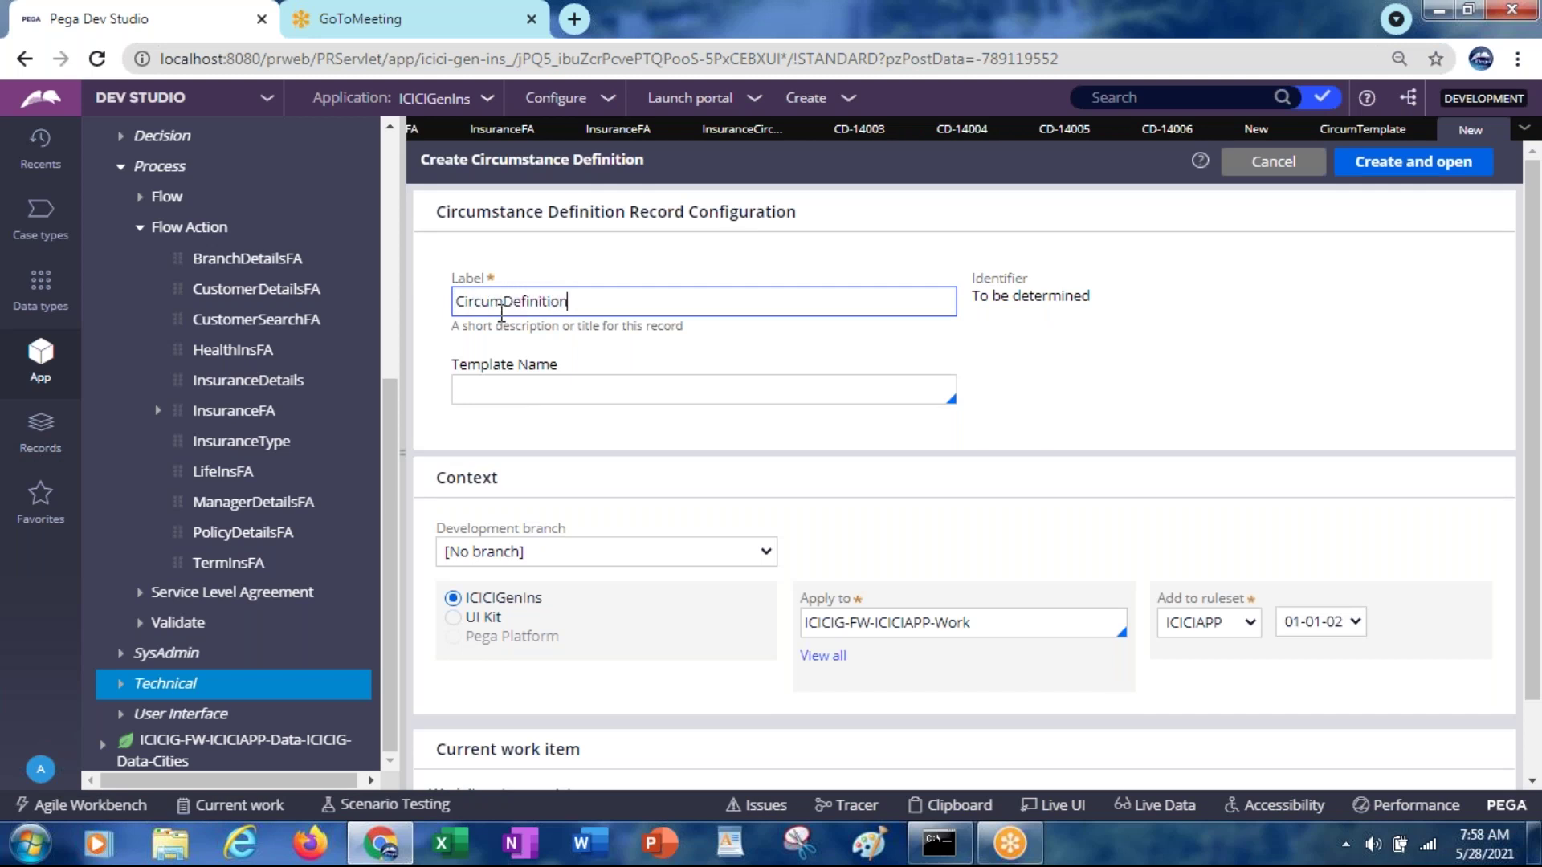
key(Tab)
Base the new circumstance definition on CircumTemplate and create the record
click(470, 389)
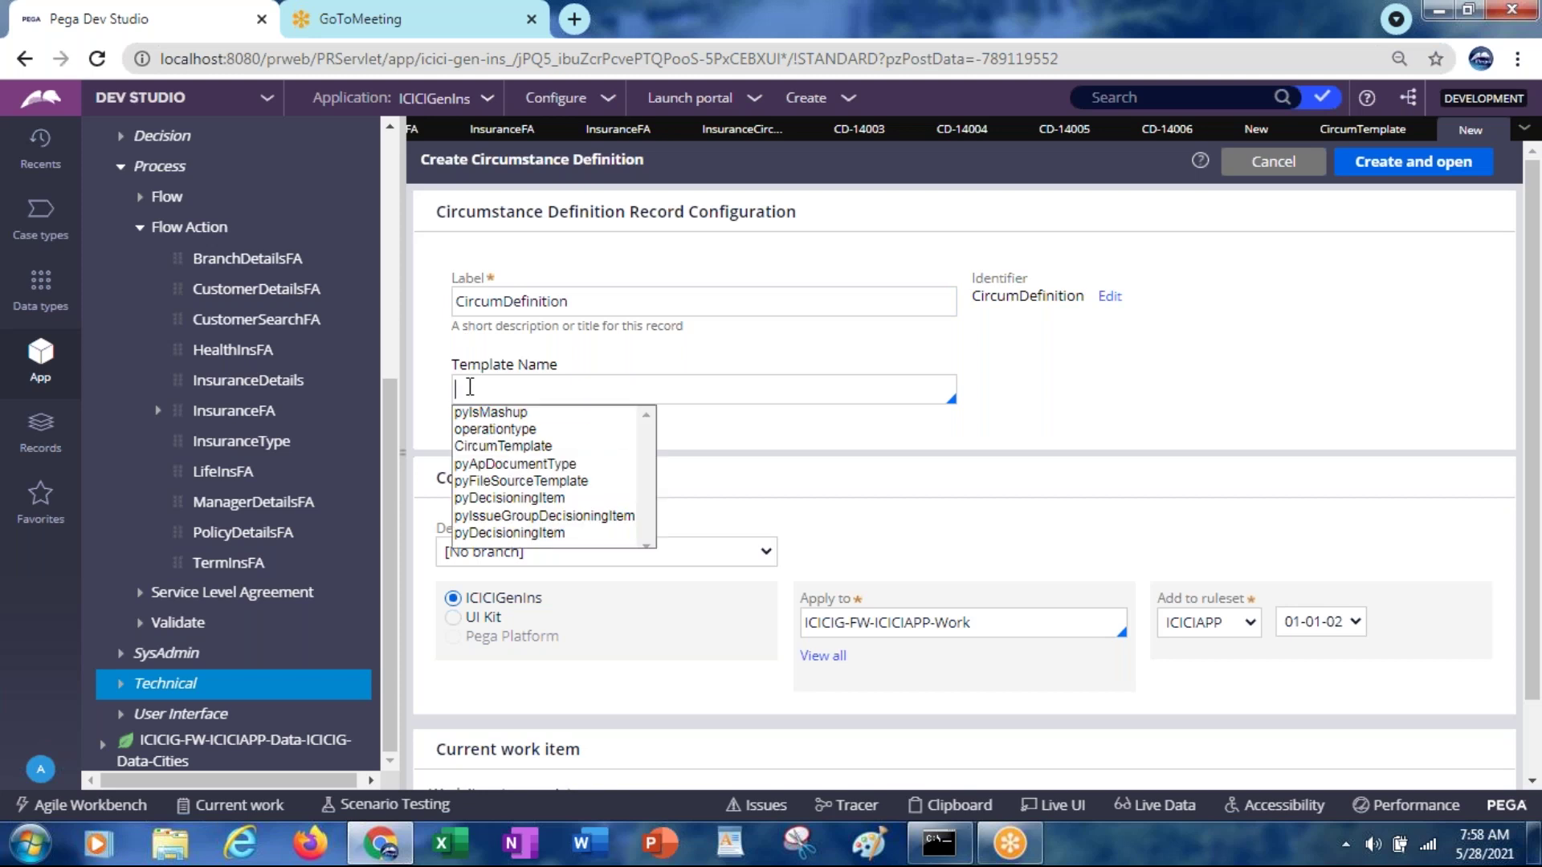
key(Down)
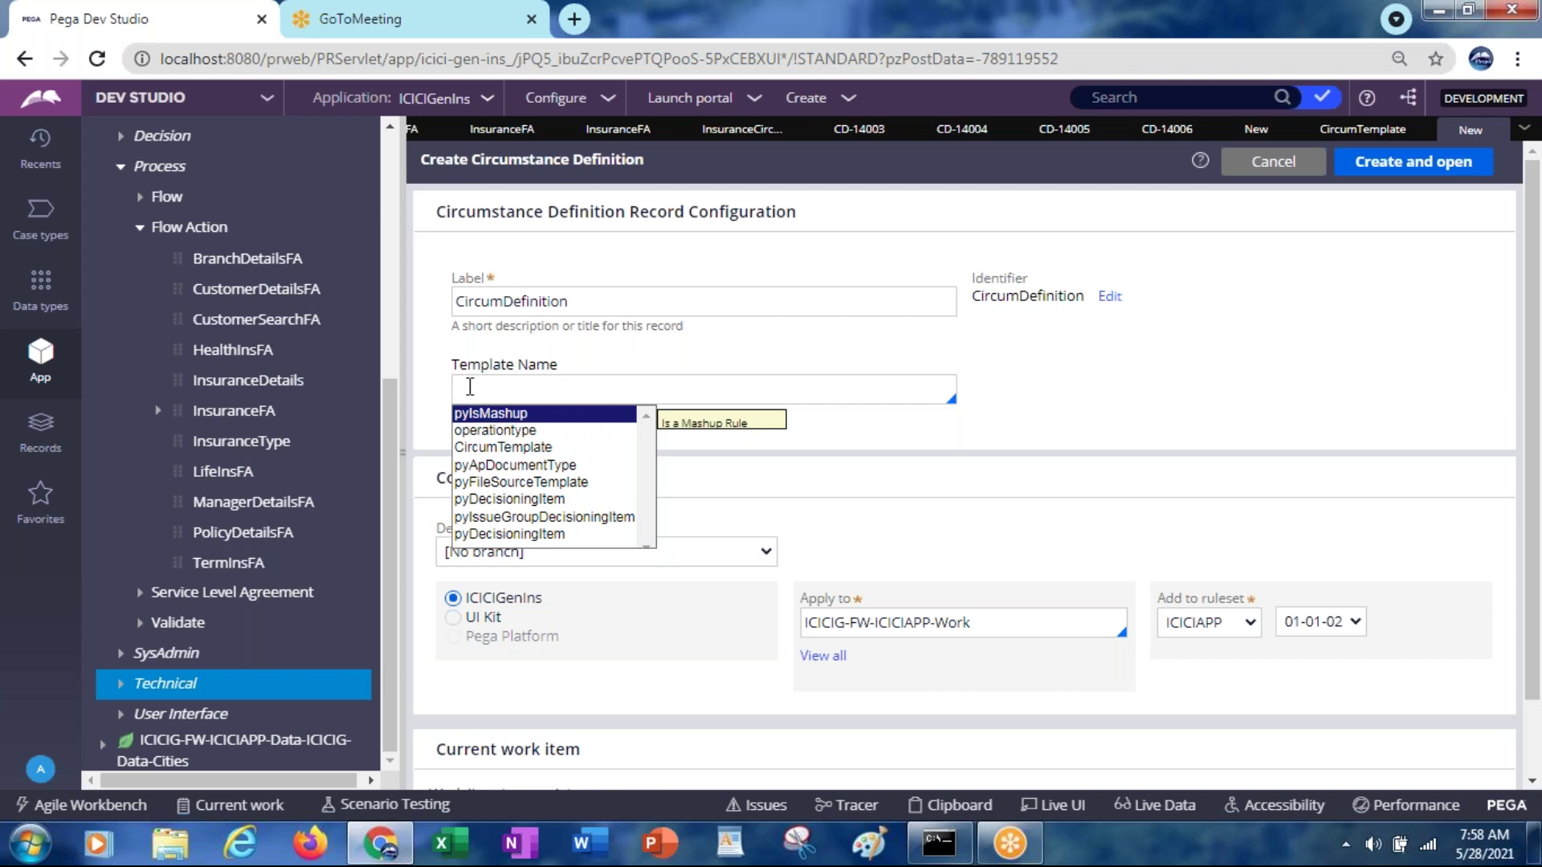
key(Down)
key(Down)
key(Return)
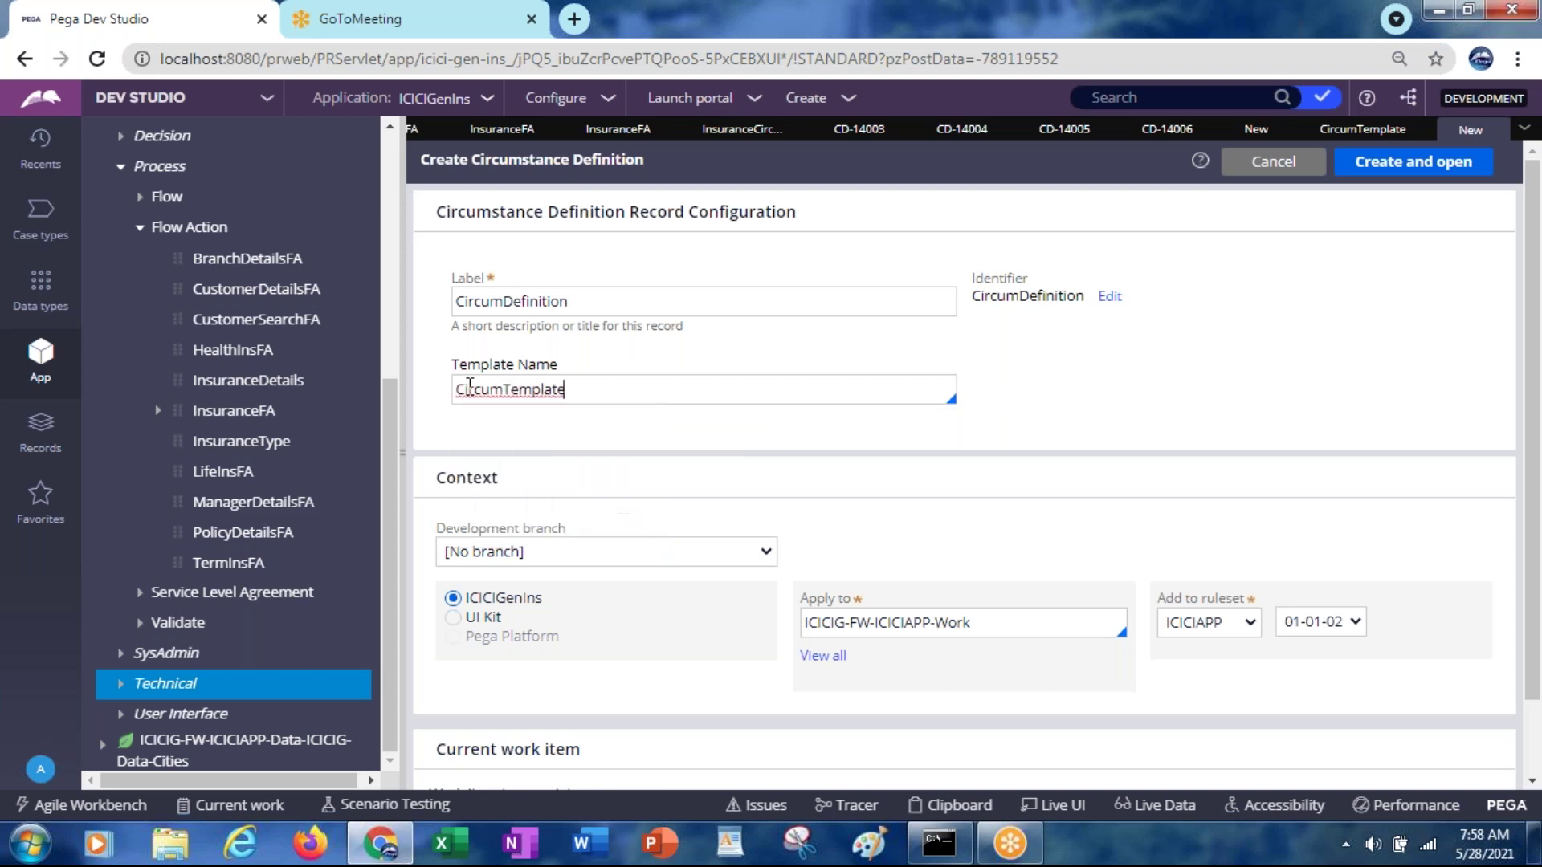
click(1237, 240)
click(1365, 170)
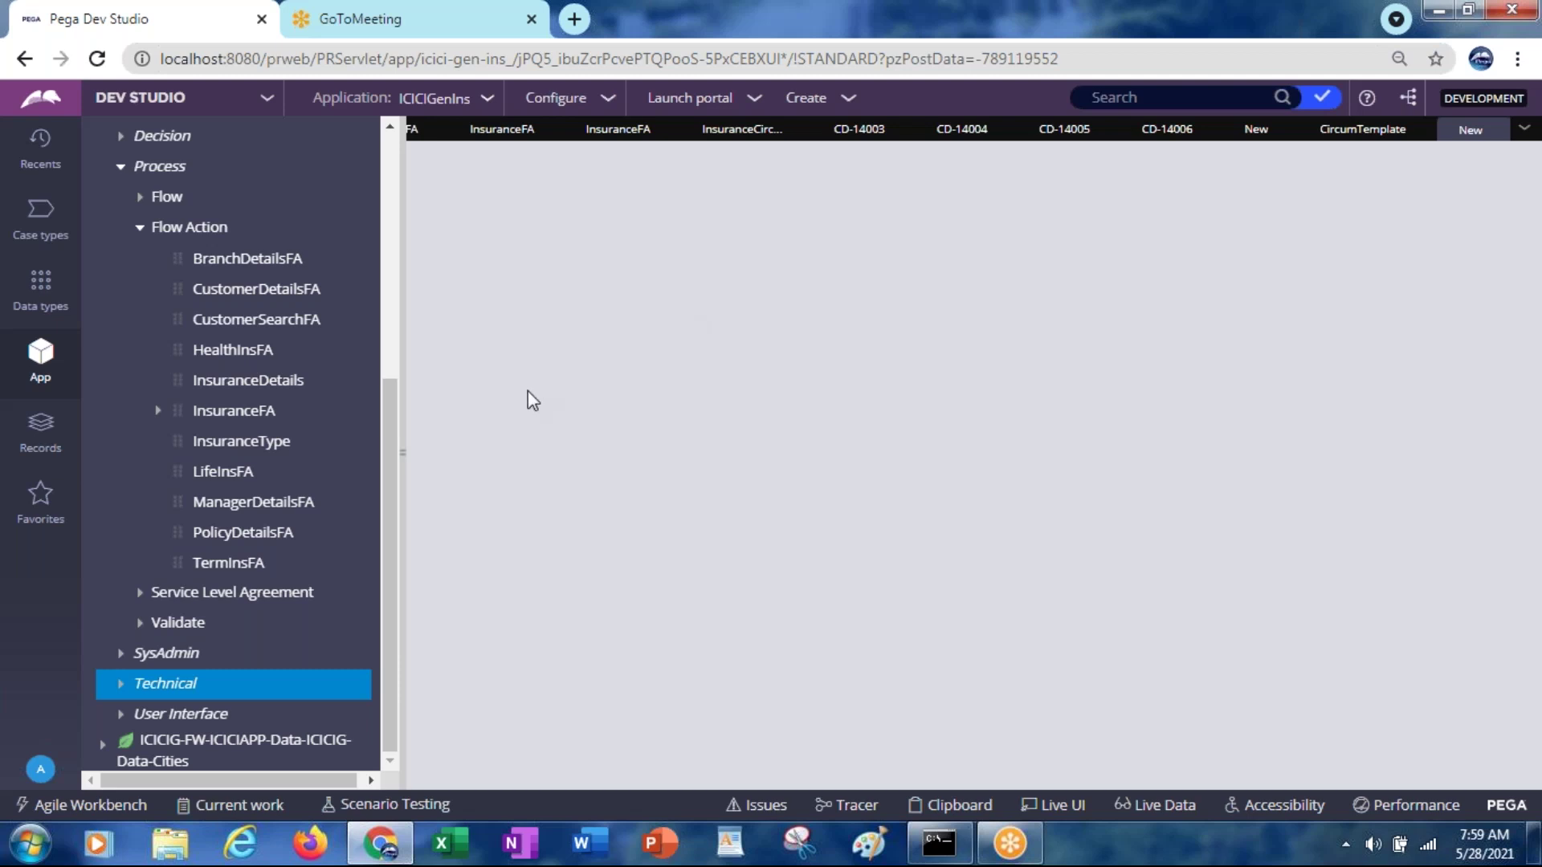
Set the definition's first condition row to city Hyderabad and gender Male
drag(408, 330, 324, 339)
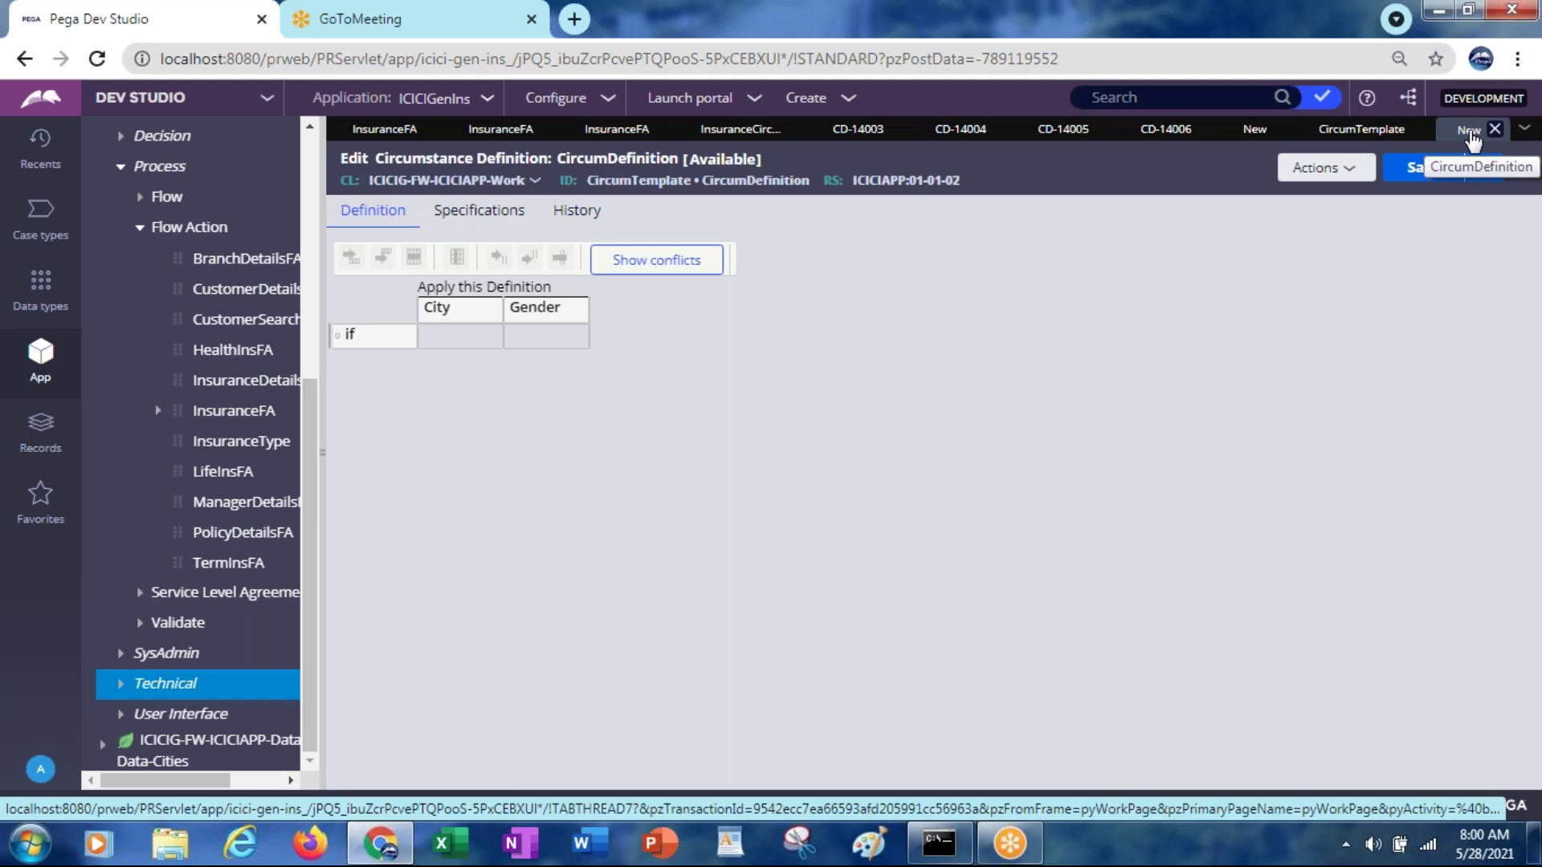
click(450, 337)
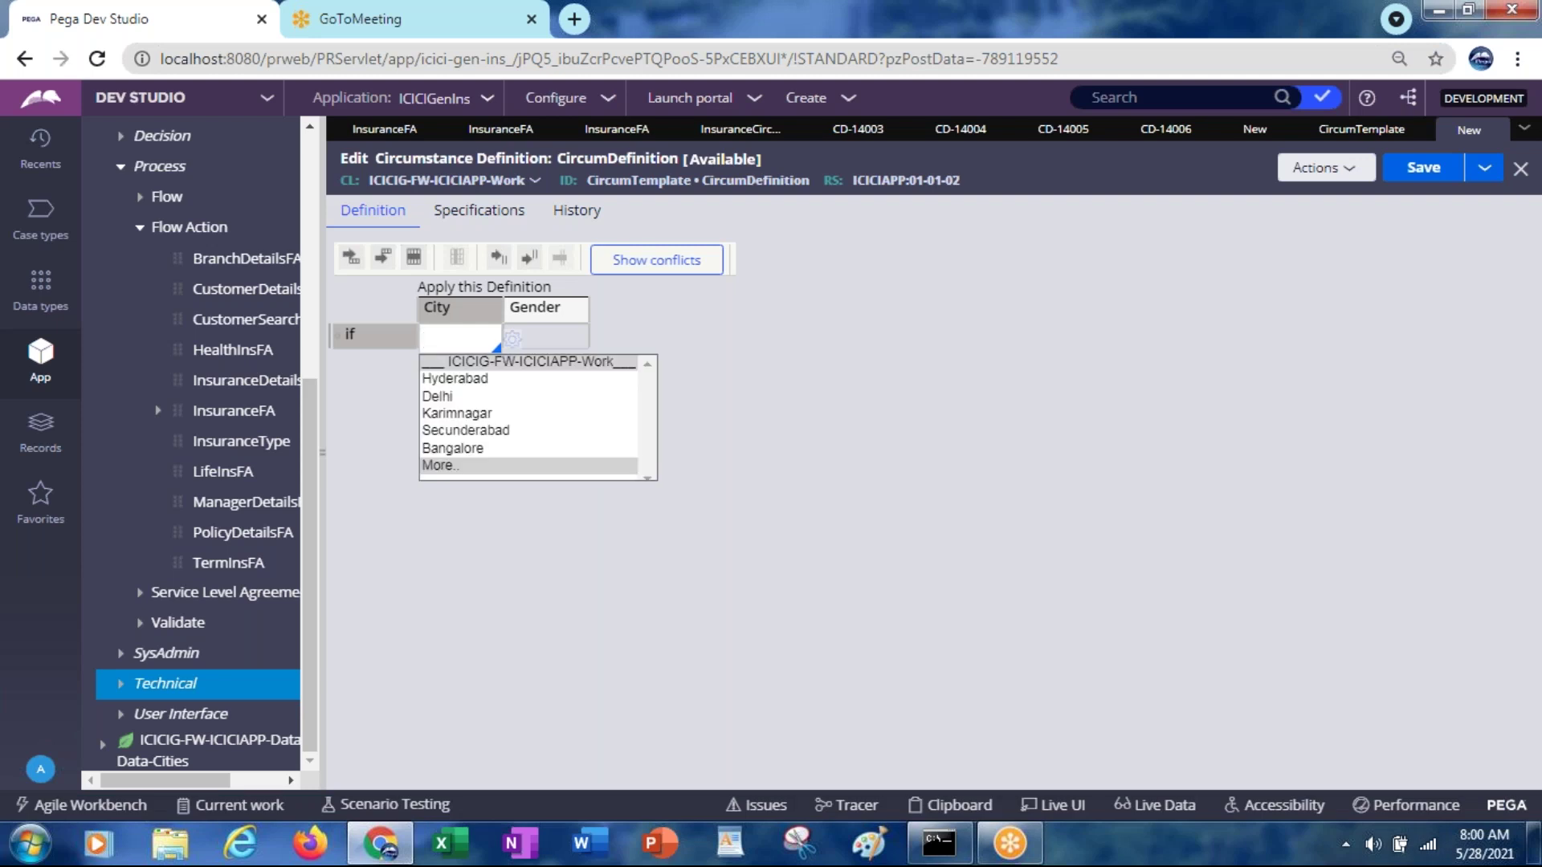
click(455, 379)
click(551, 341)
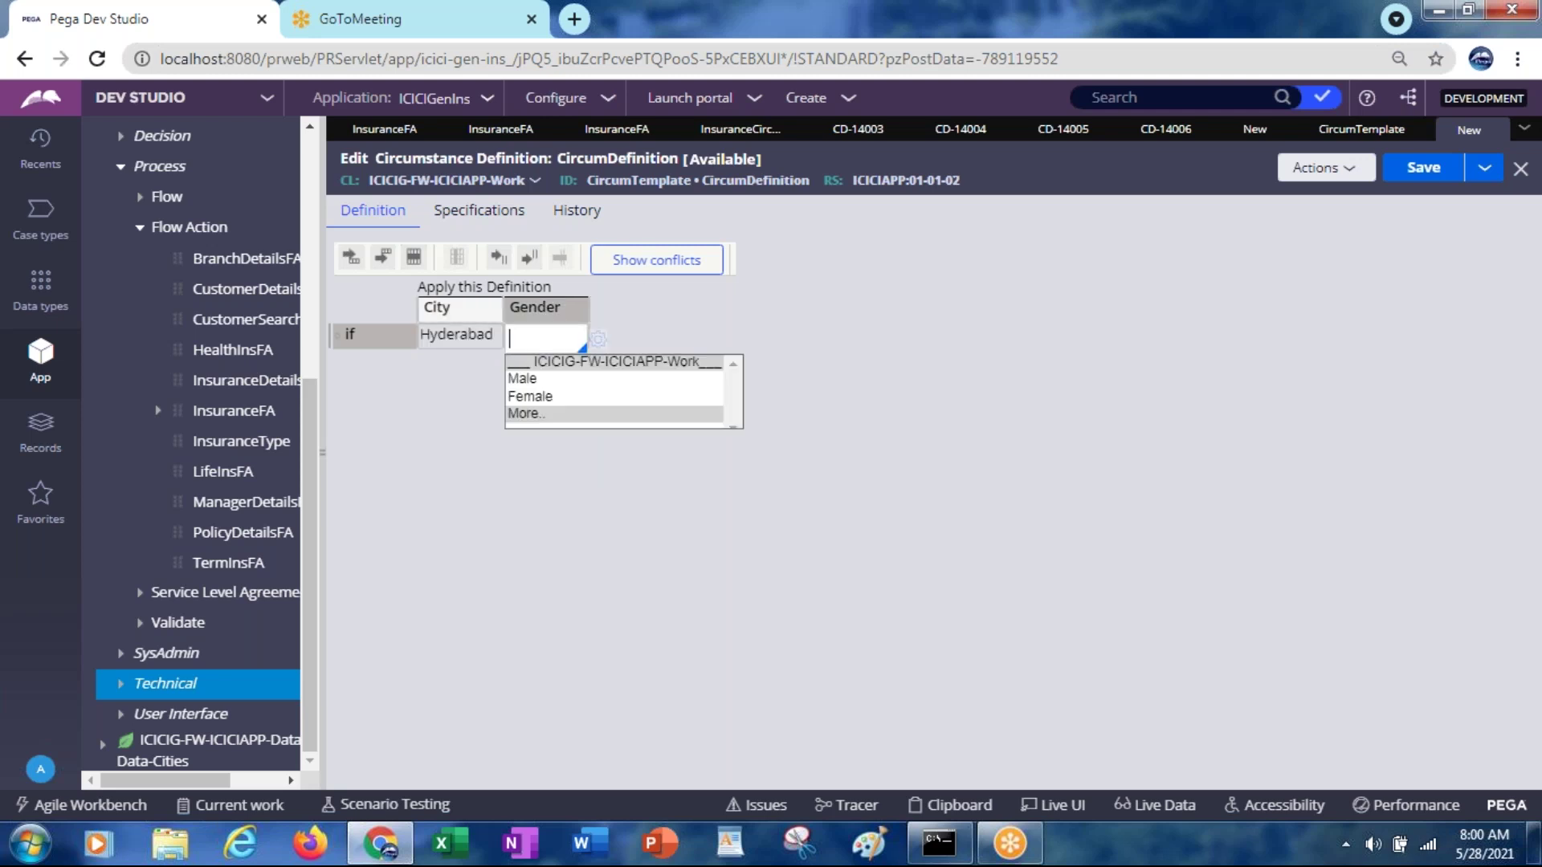
click(535, 379)
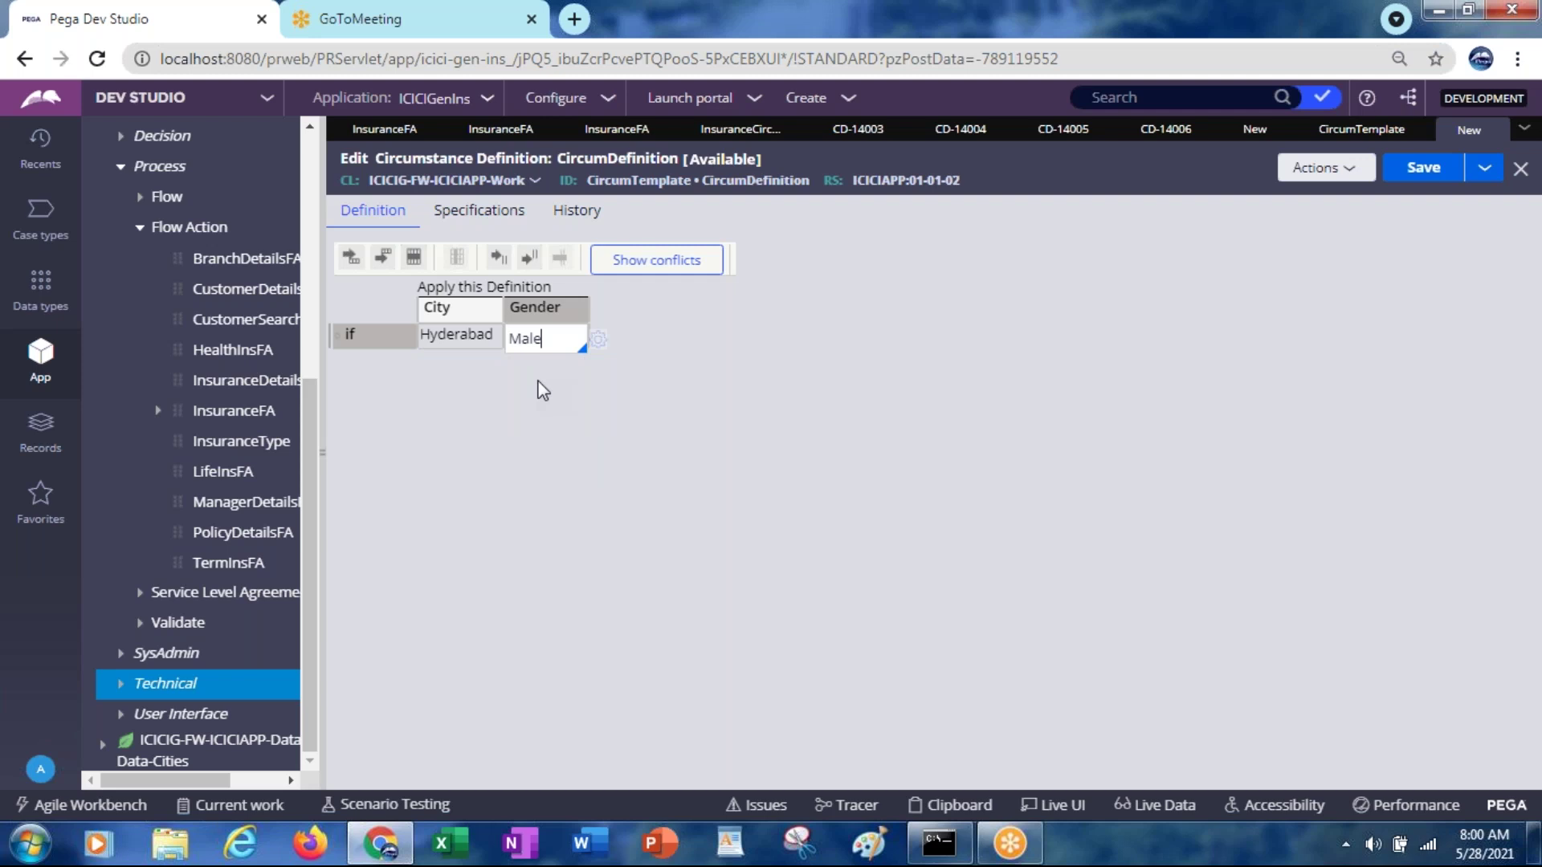
click(684, 432)
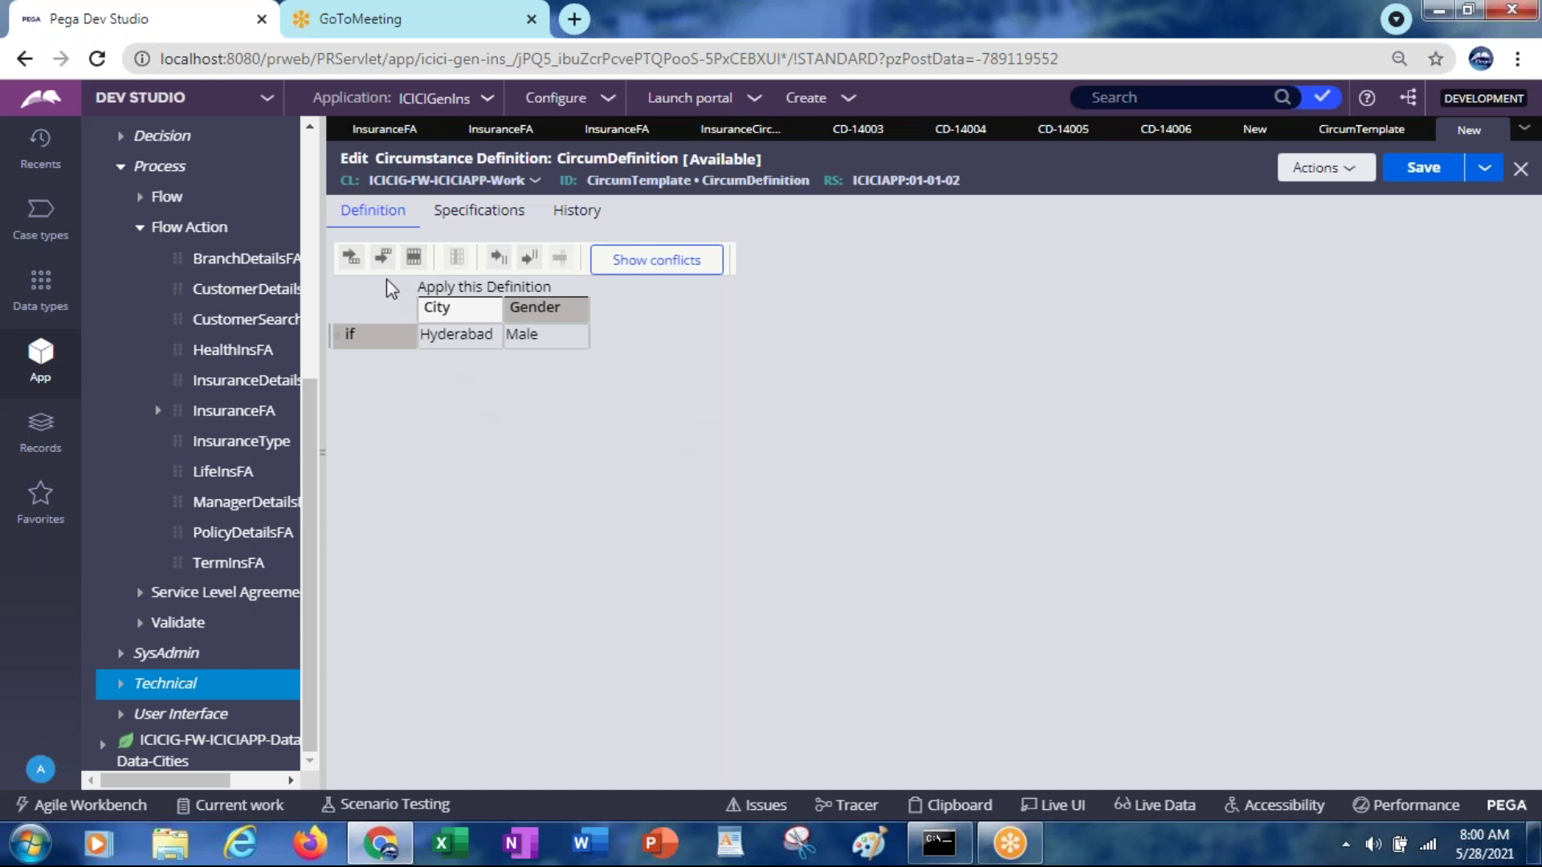
Add an alternative condition row with city Secunderabad and gender Male, then save and close CircumDefinition
click(382, 259)
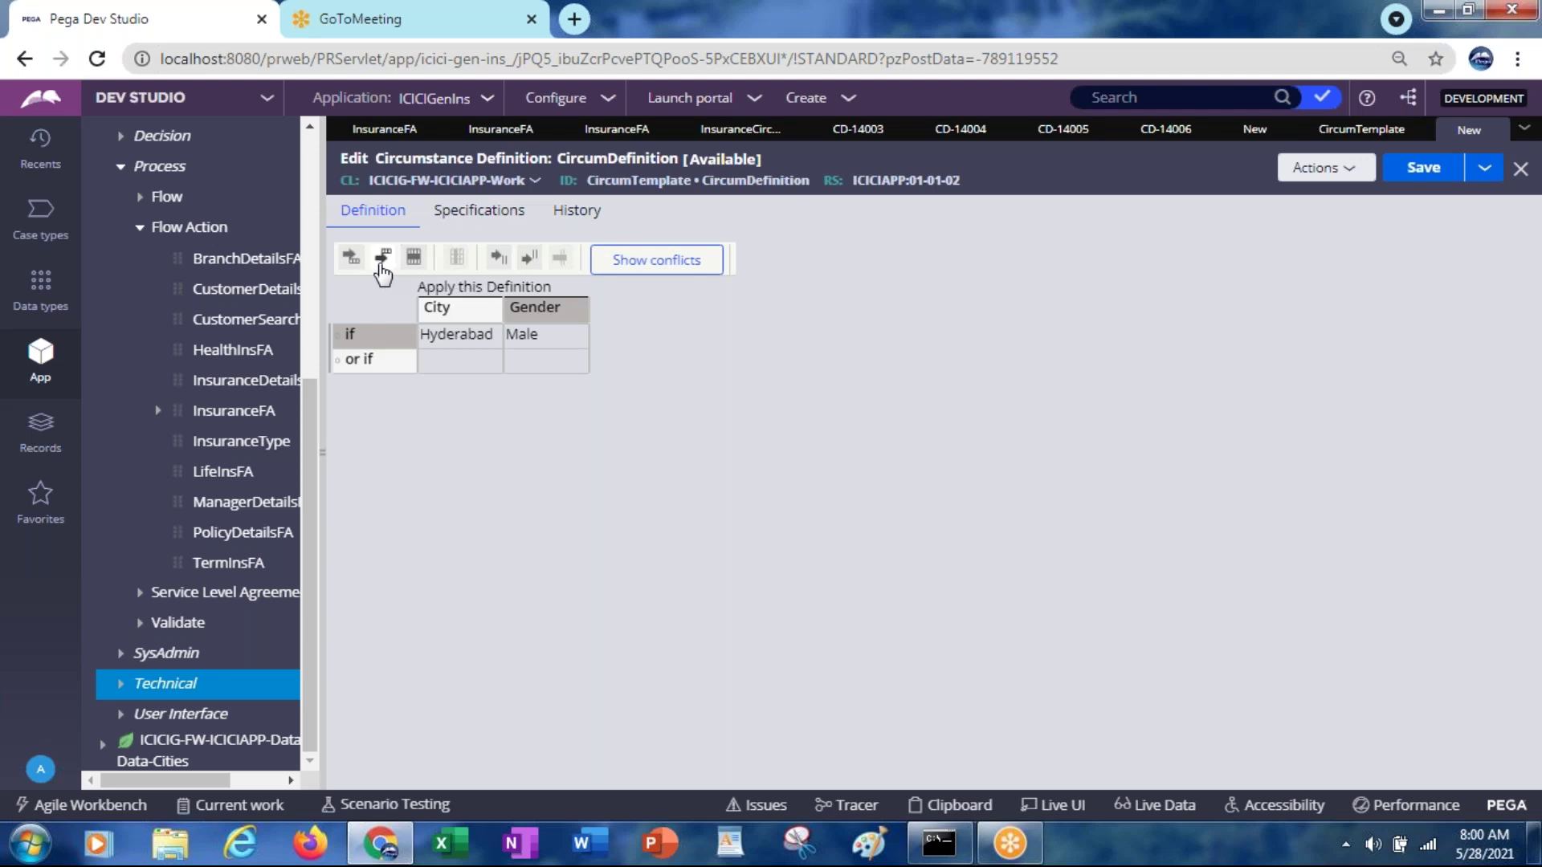
click(460, 360)
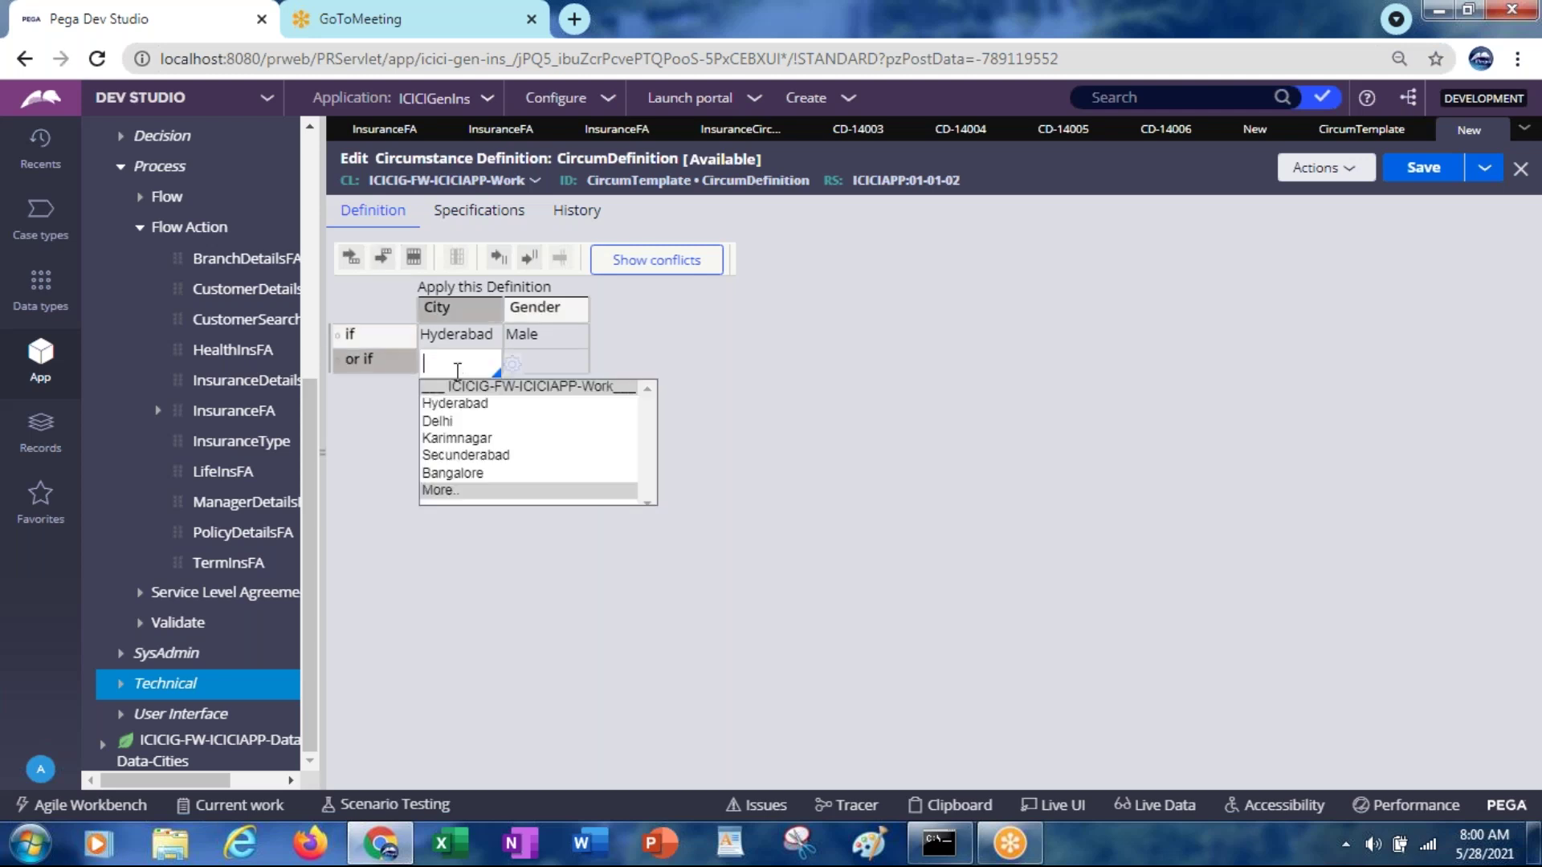
click(475, 454)
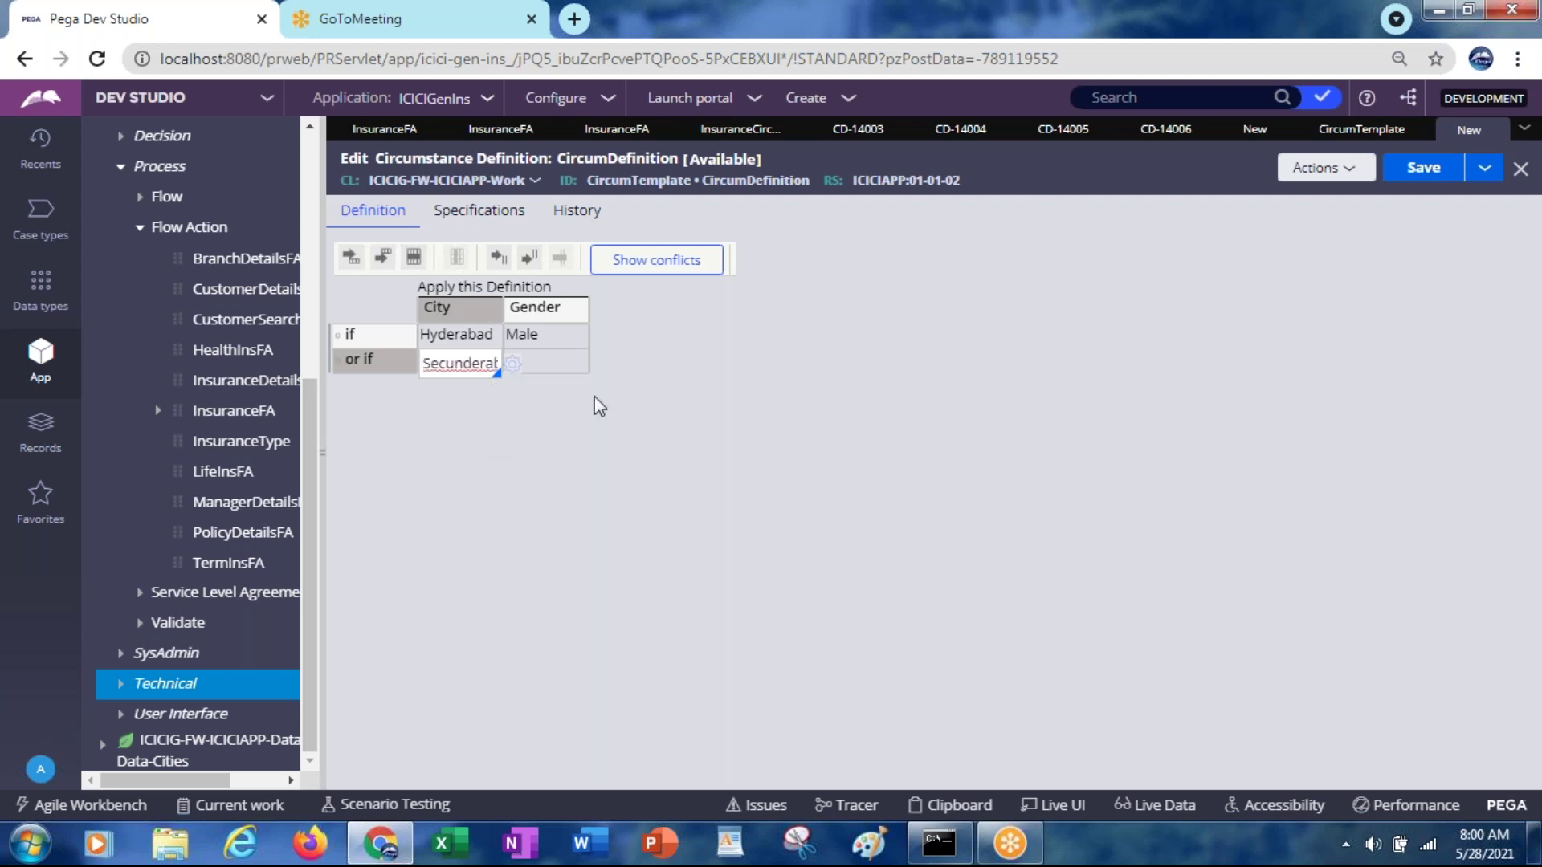
click(540, 365)
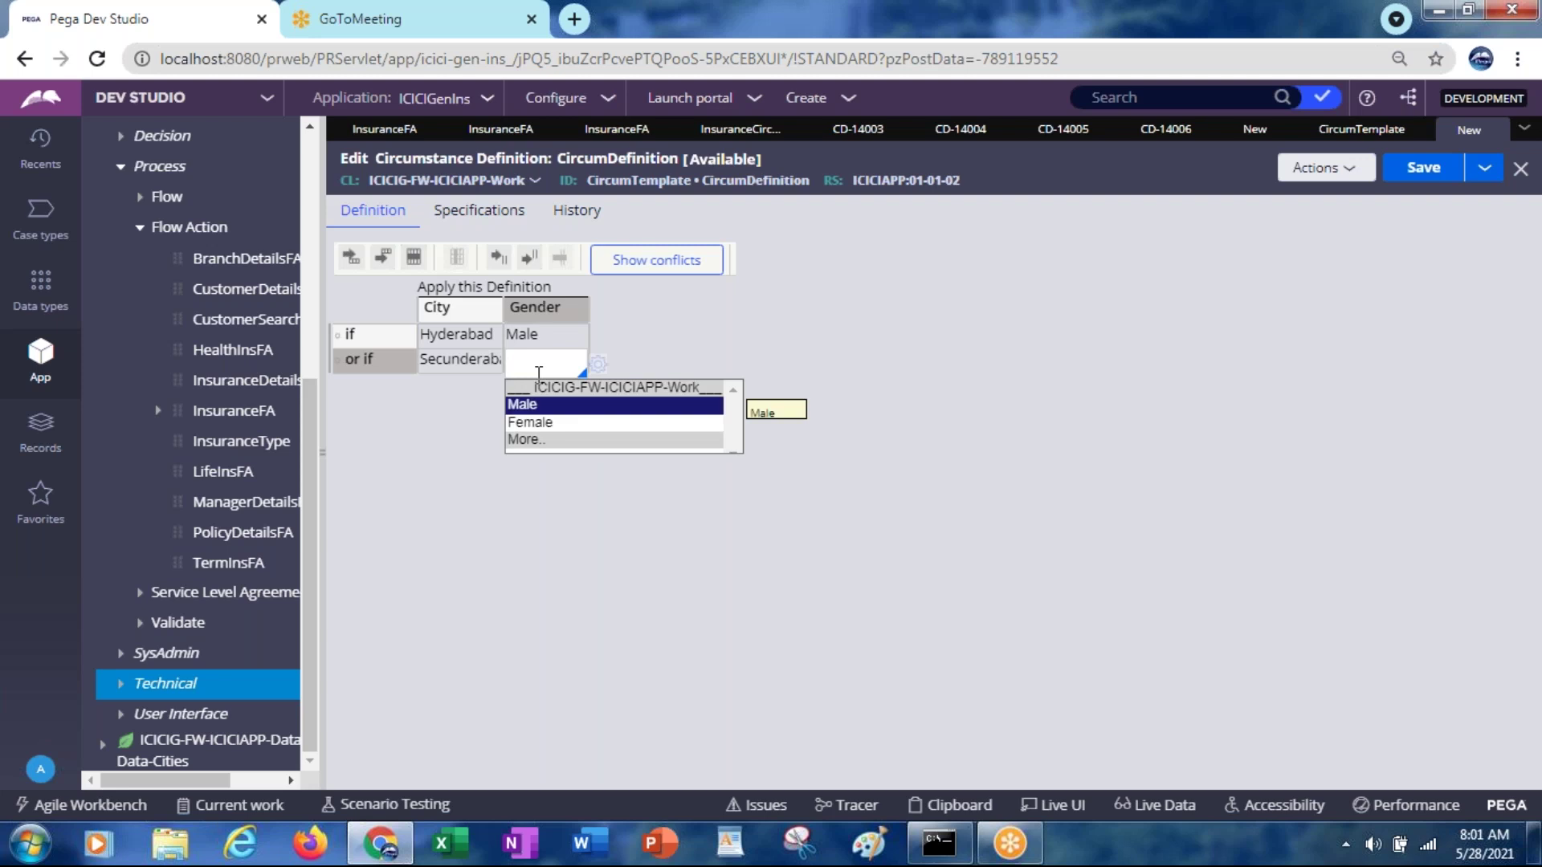
key(Return)
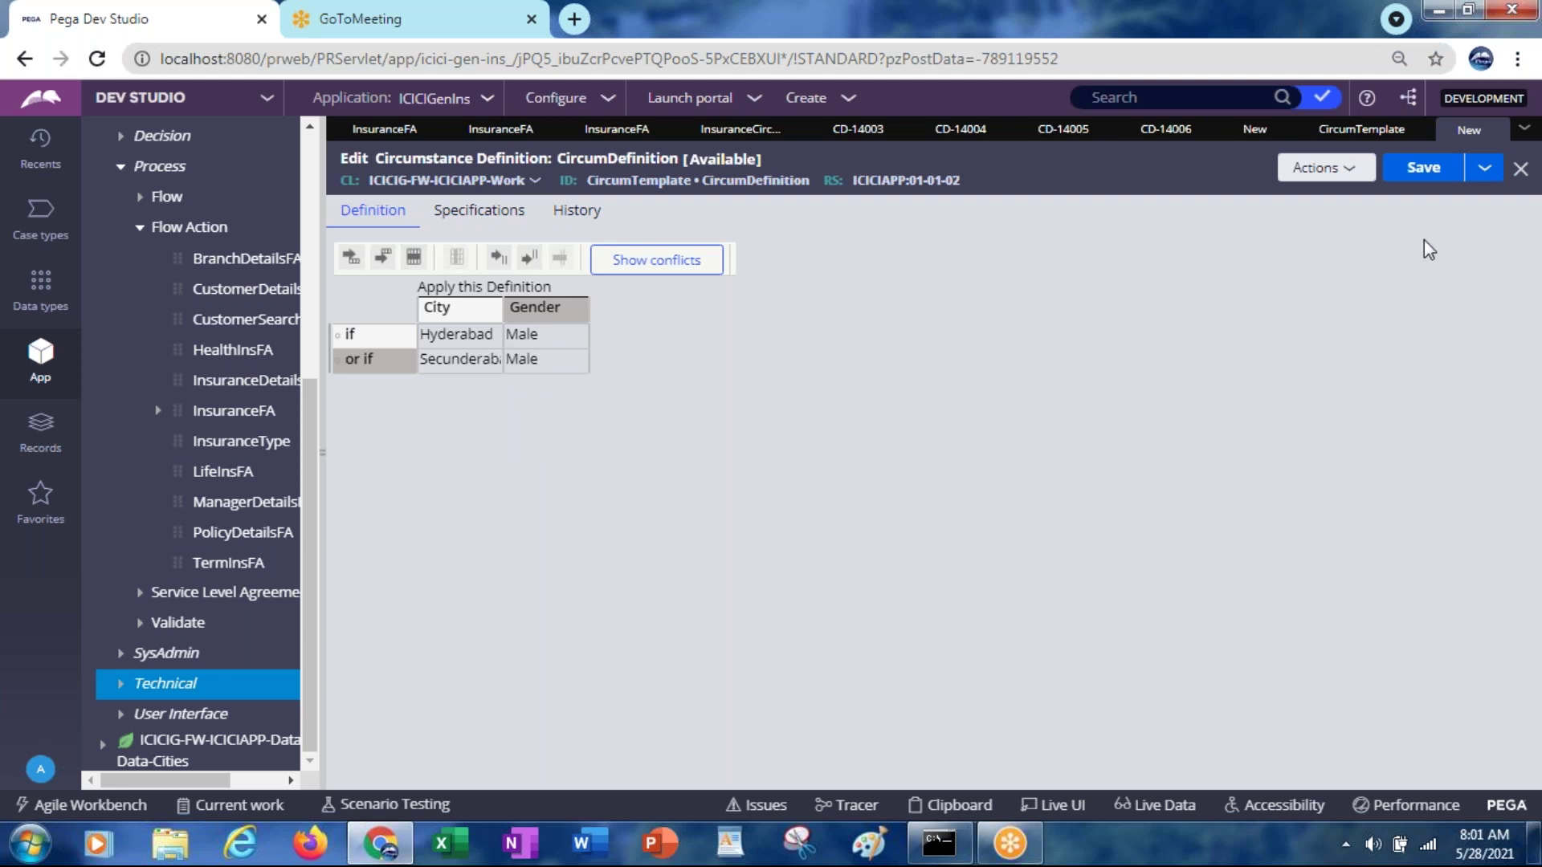
click(1406, 175)
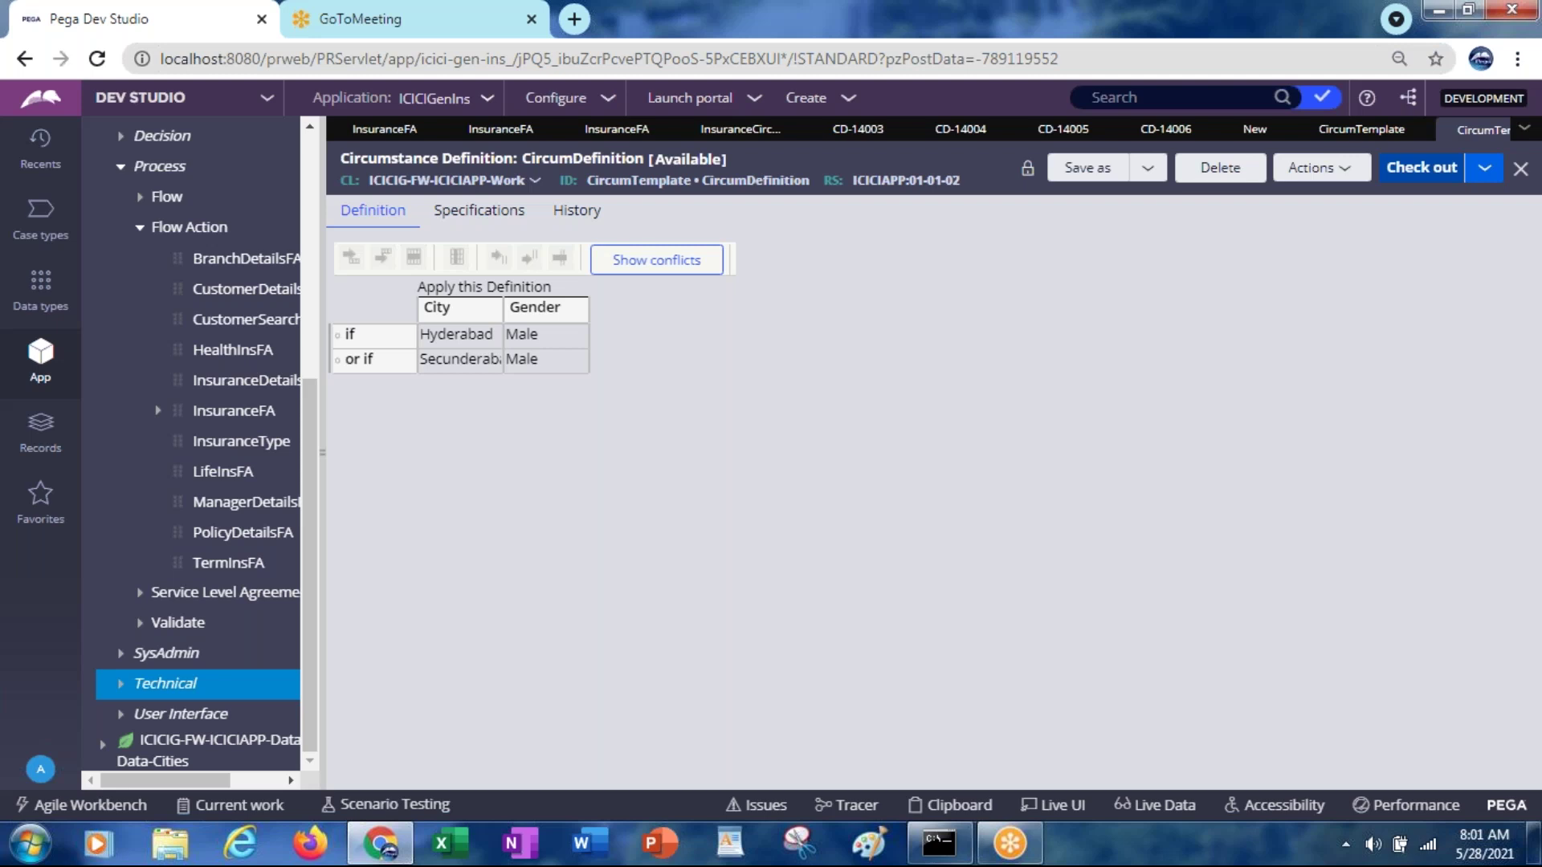
click(1521, 170)
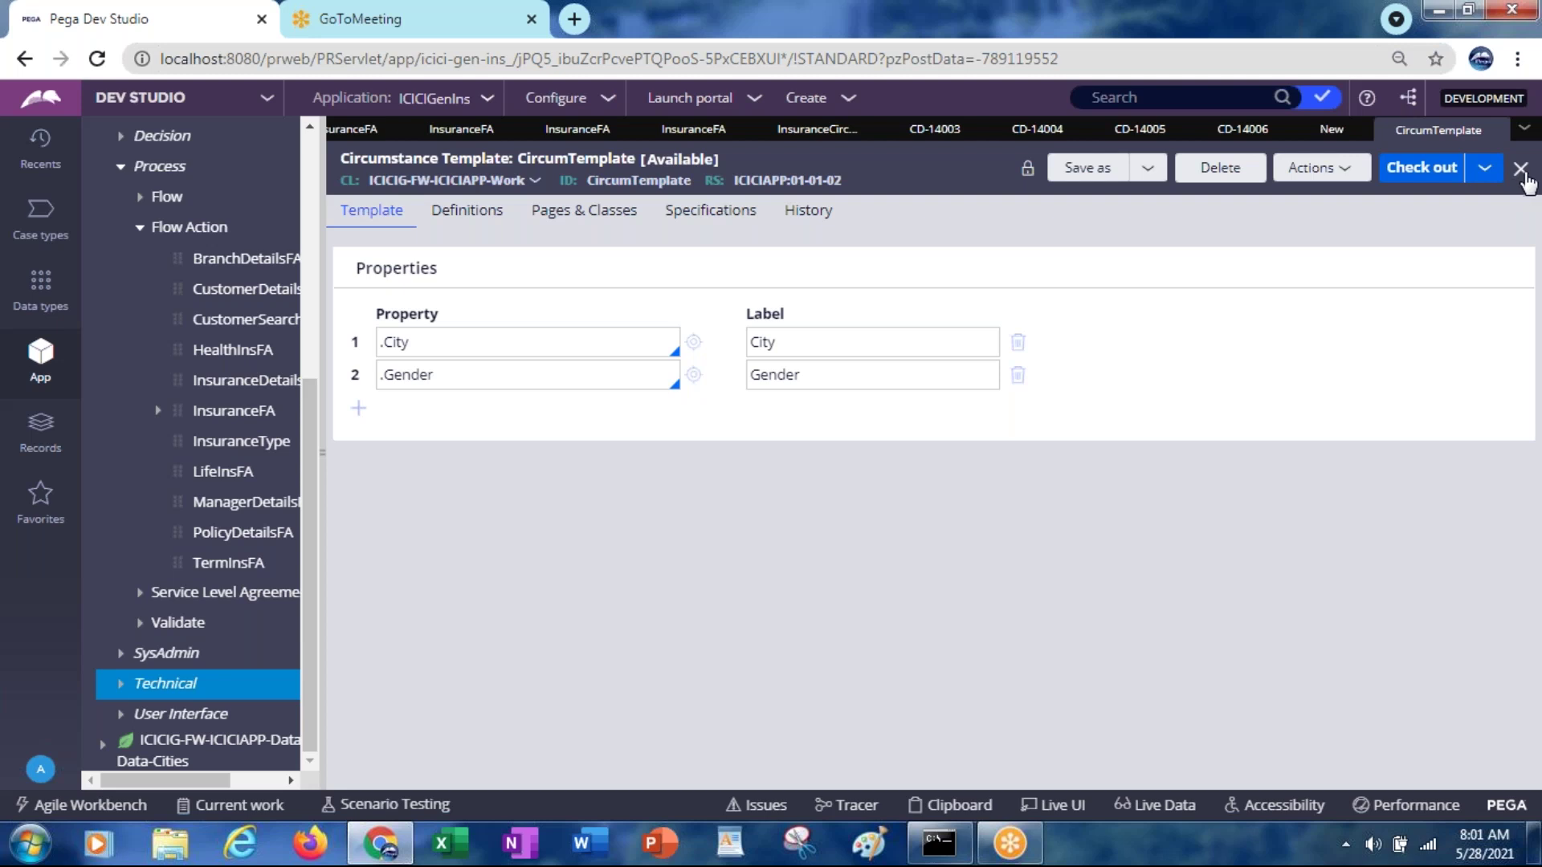
Close the CircumTemplate record and discard the open specialization form of the InsuranceFA flow action
click(1521, 170)
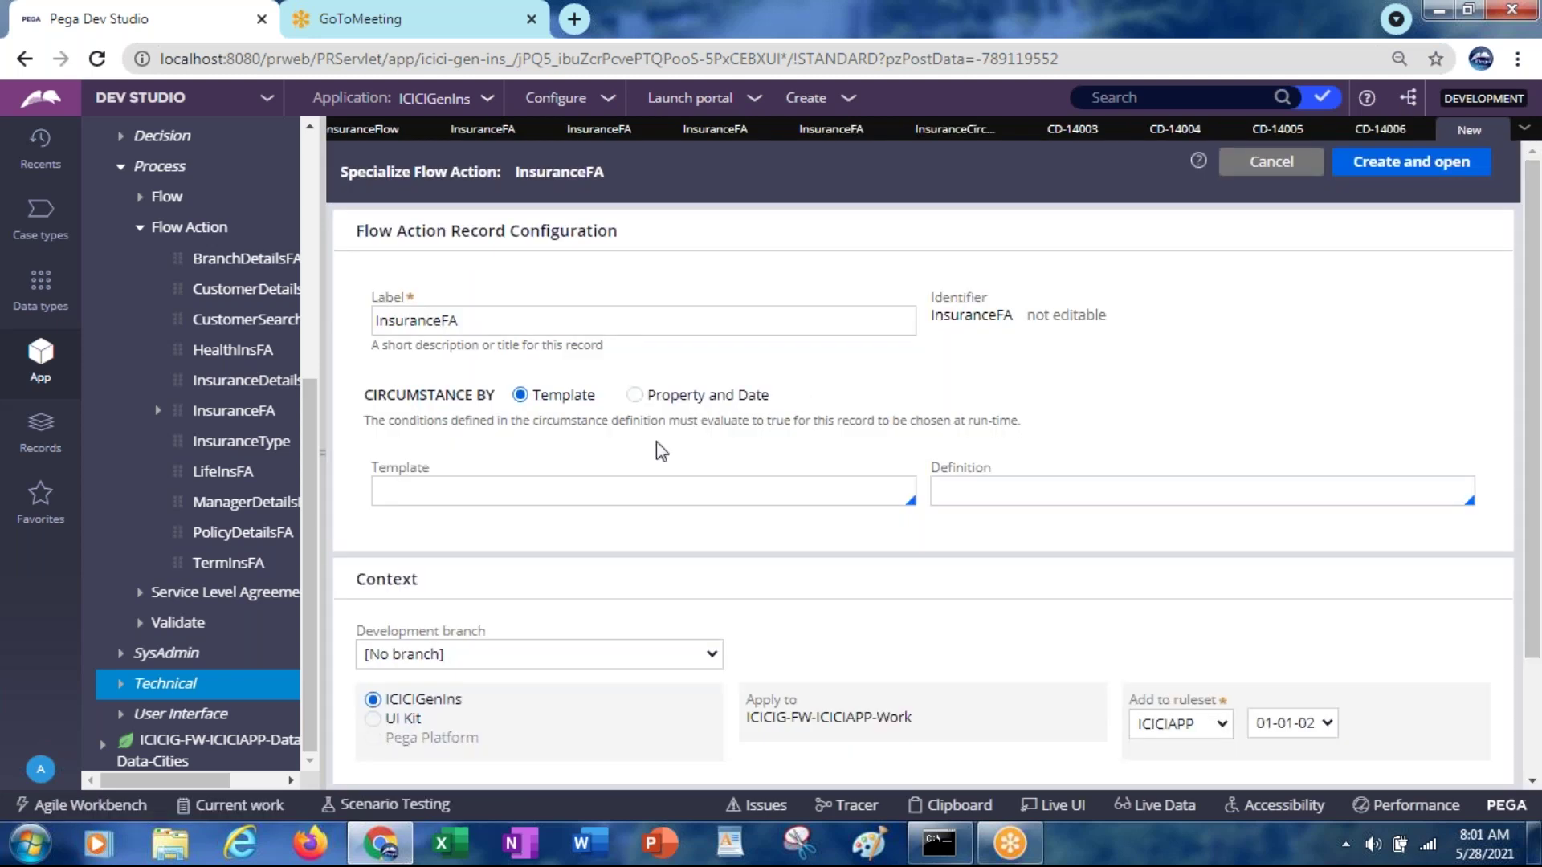
click(434, 497)
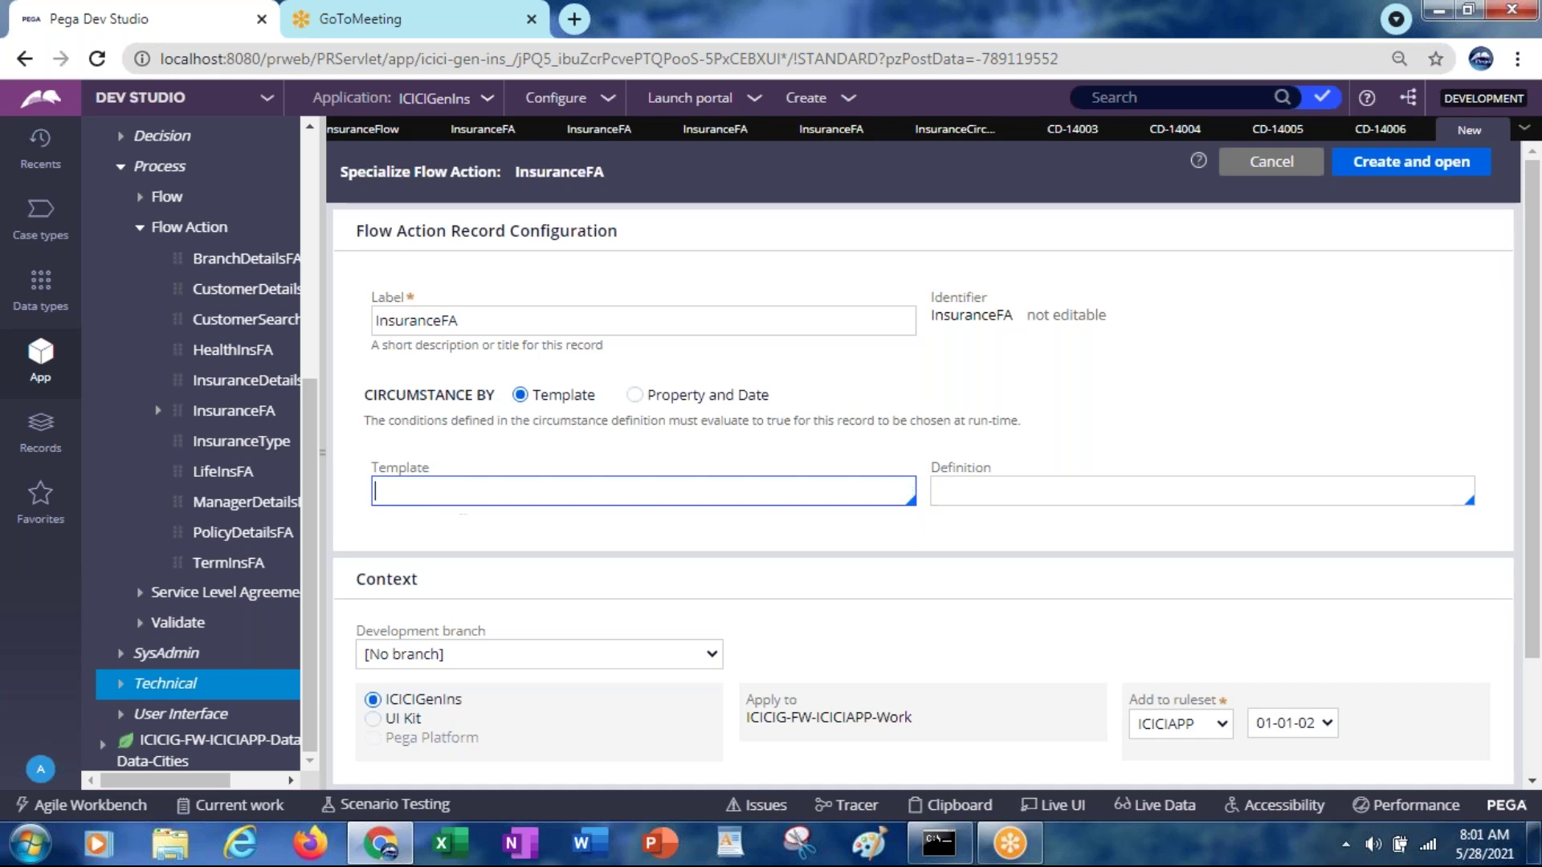
click(1253, 169)
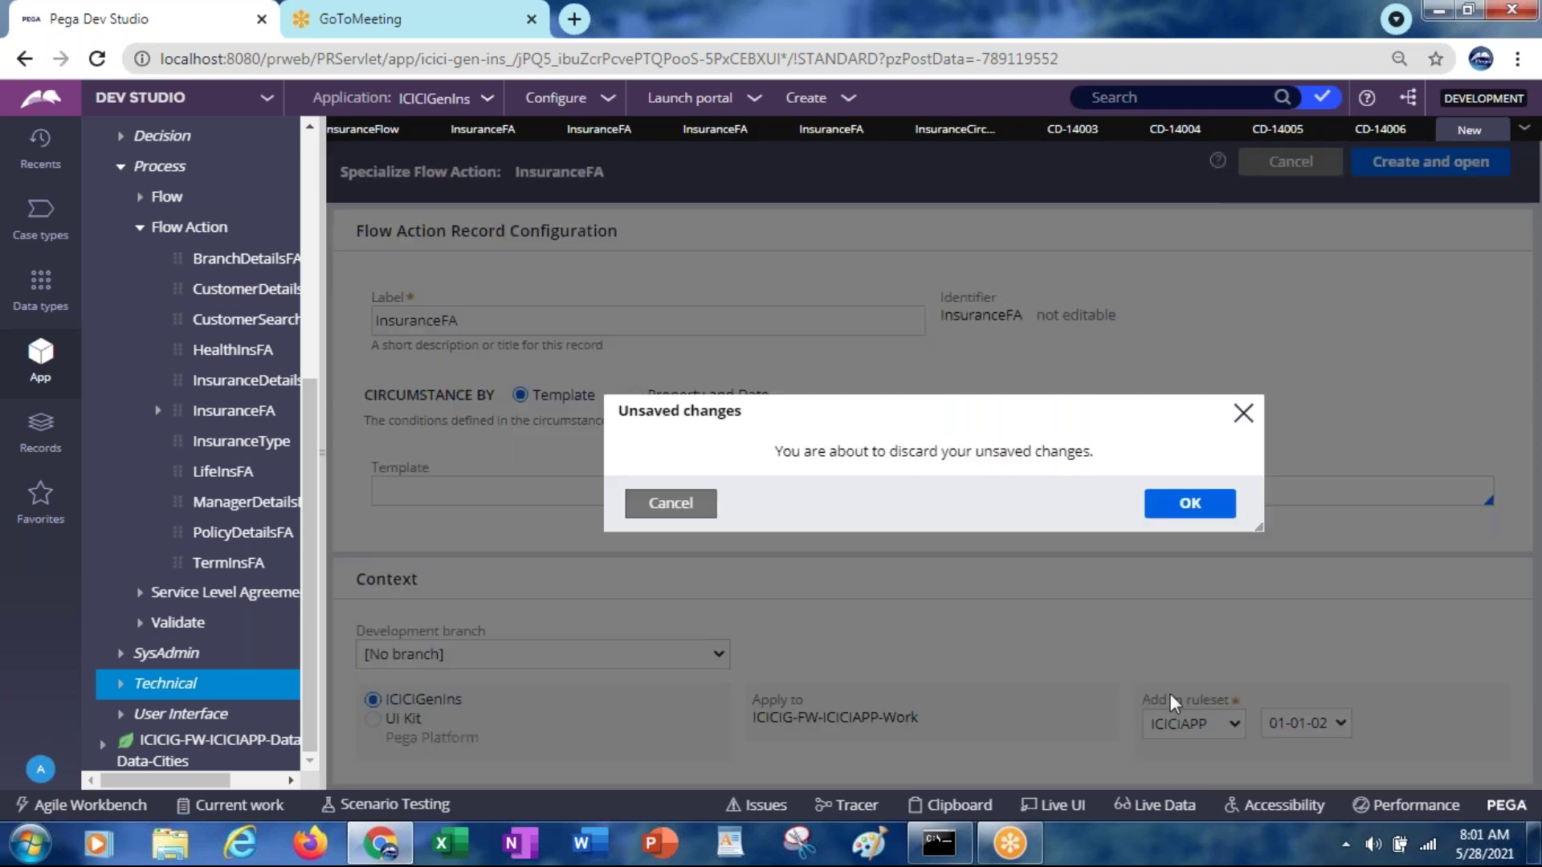
click(1169, 508)
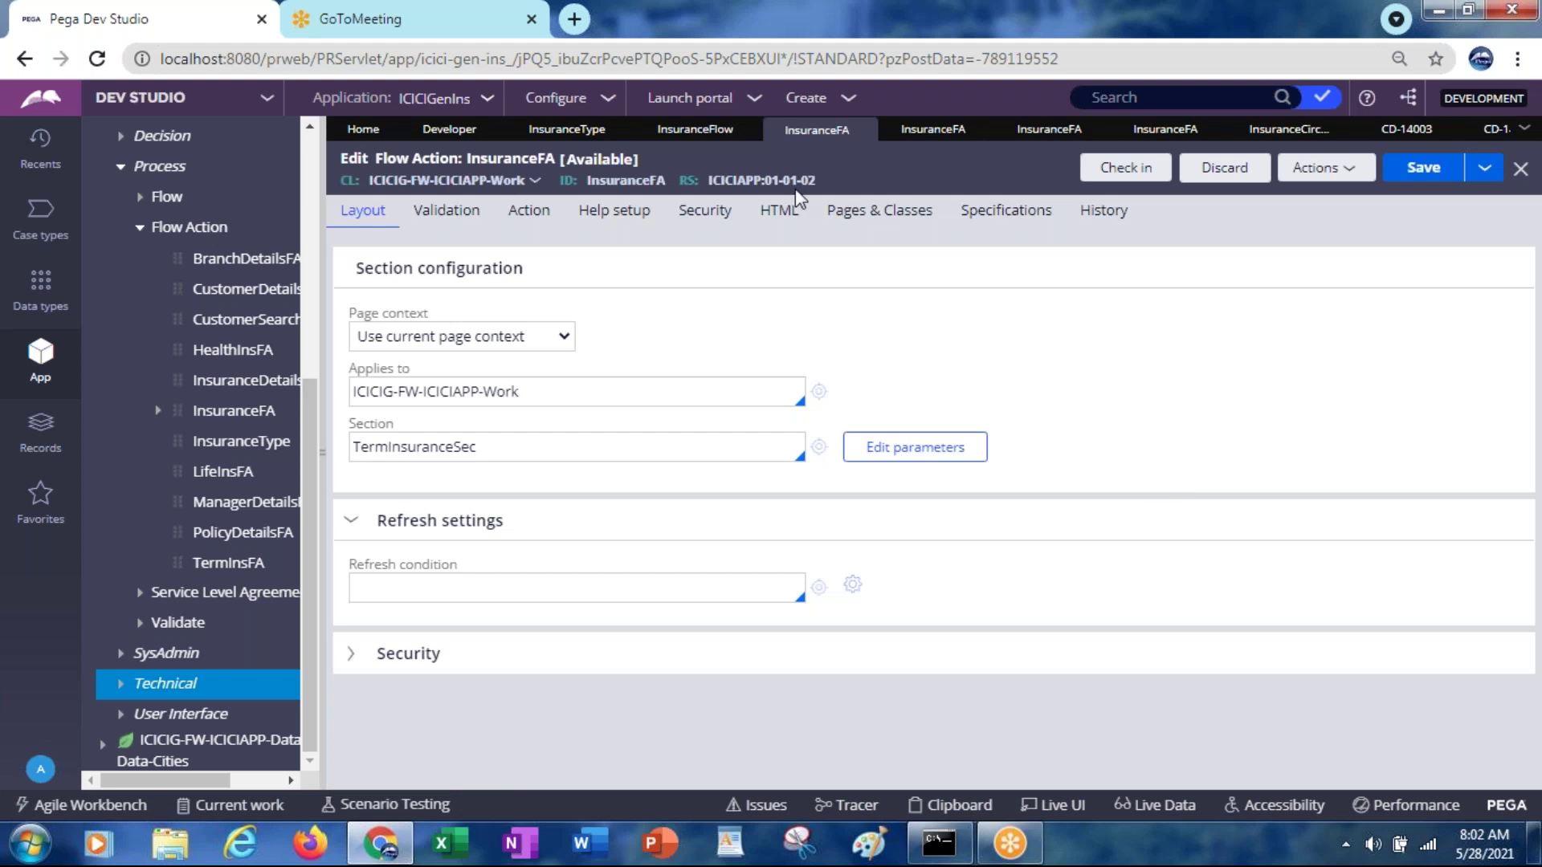
click(1484, 178)
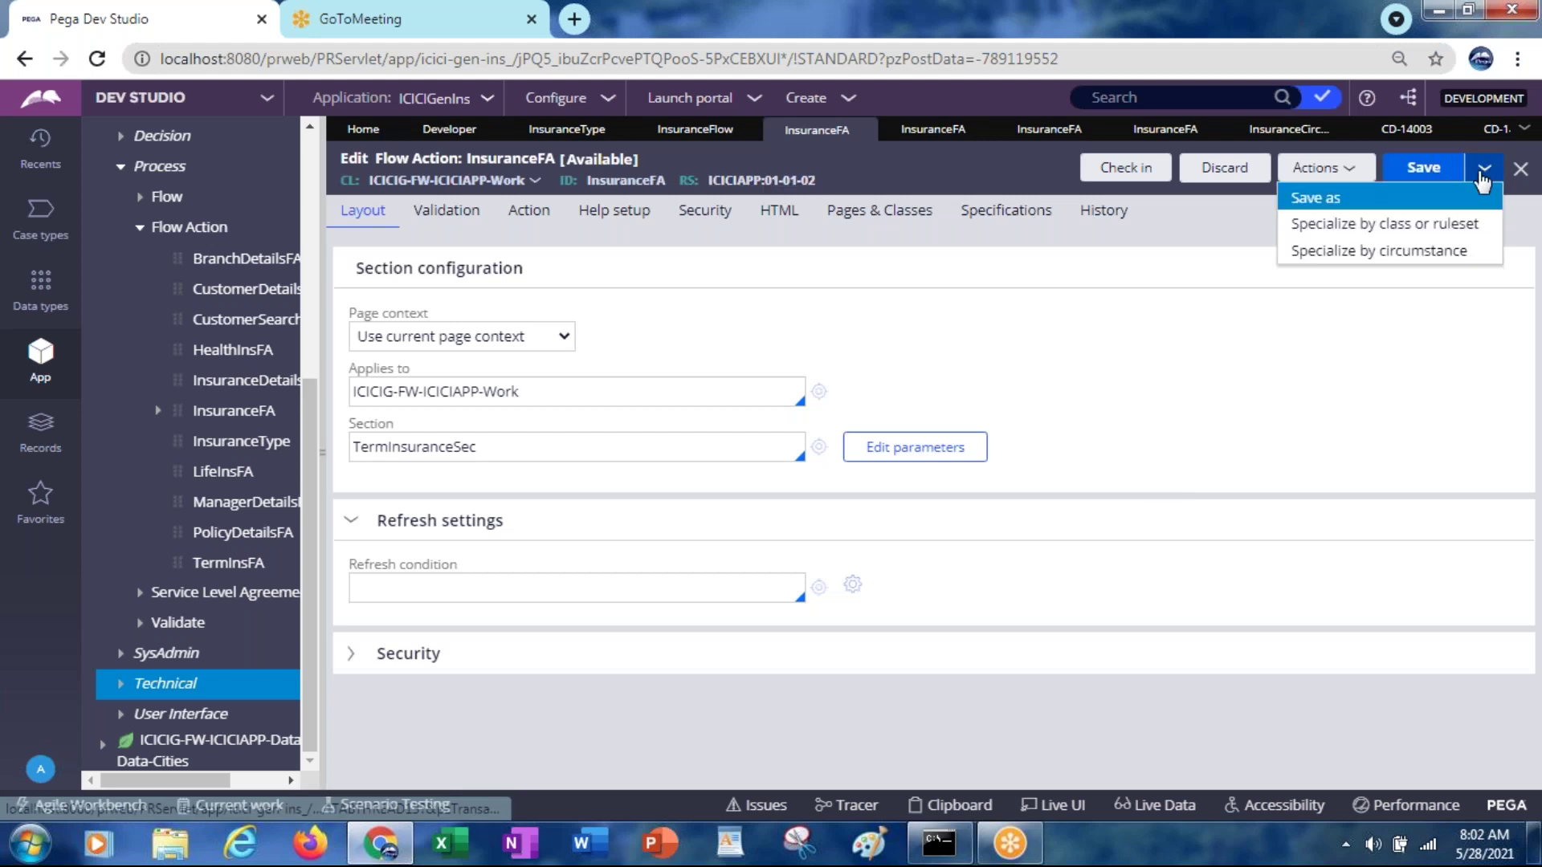
click(1351, 253)
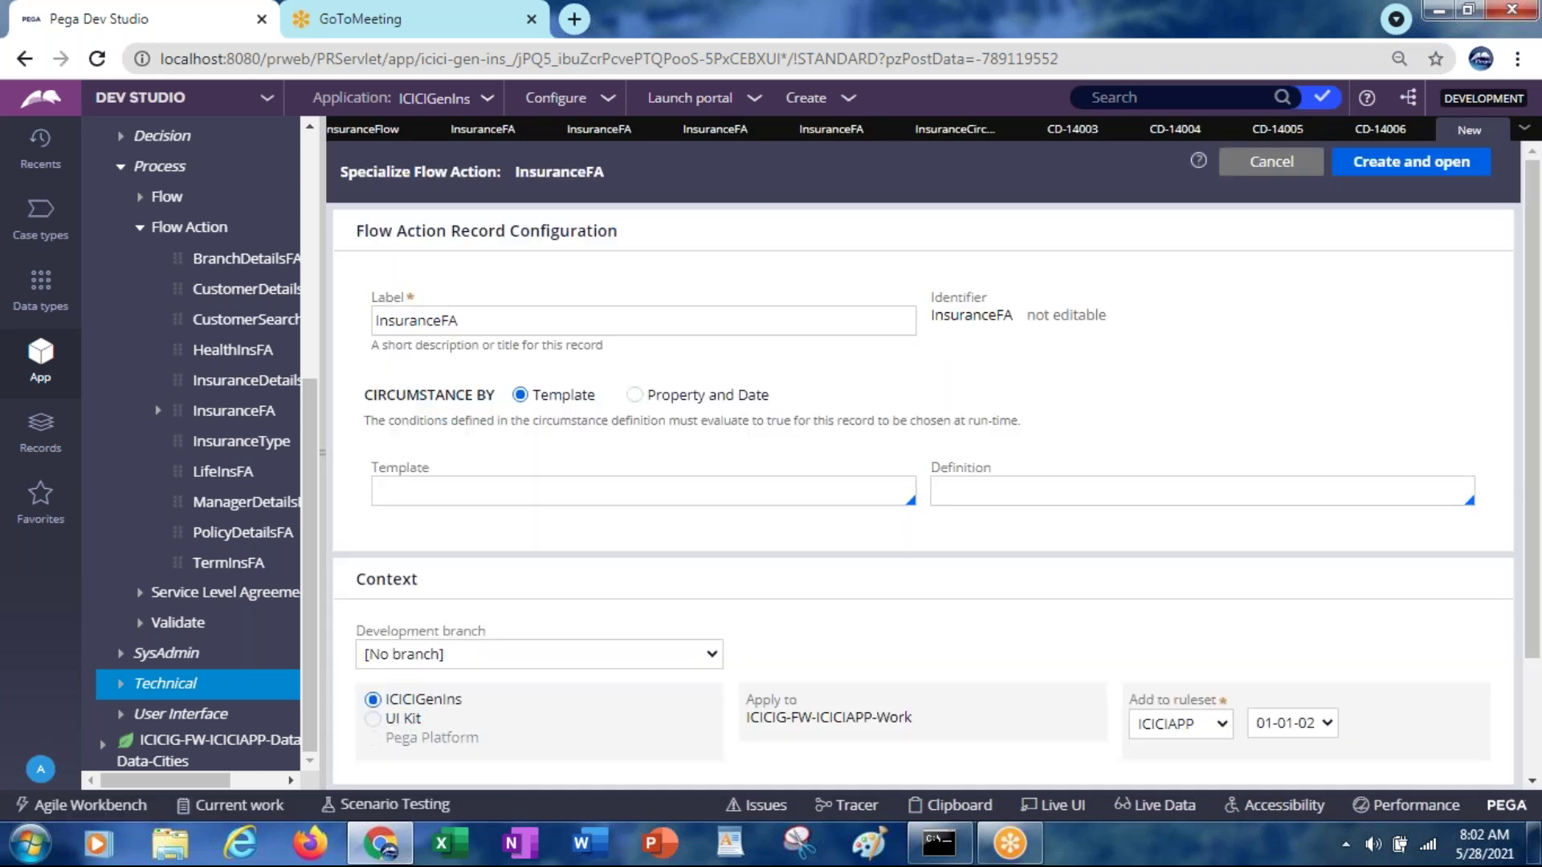
click(568, 492)
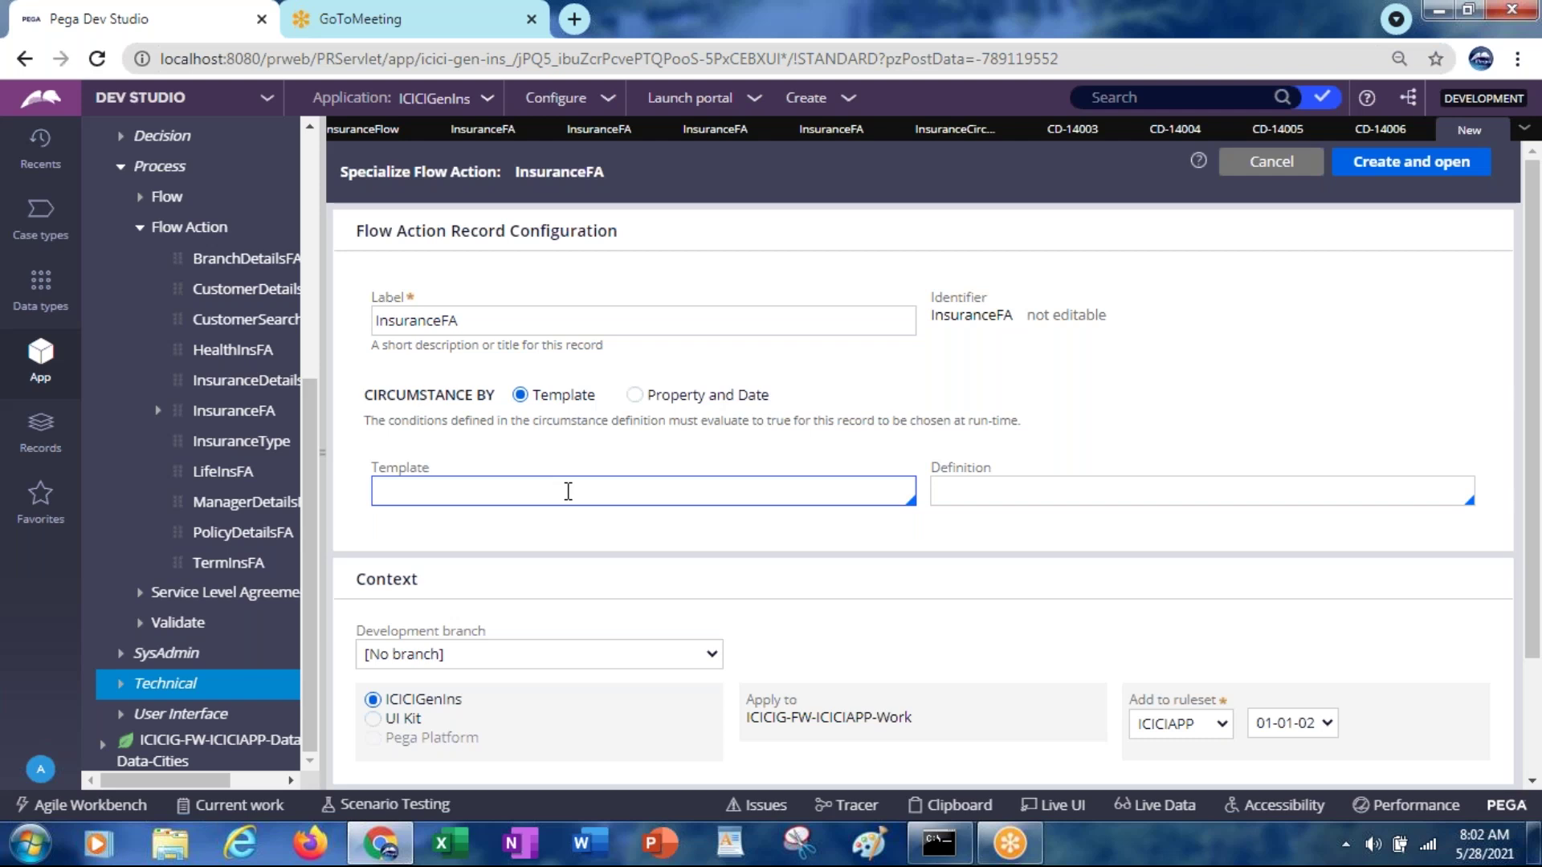
click(636, 395)
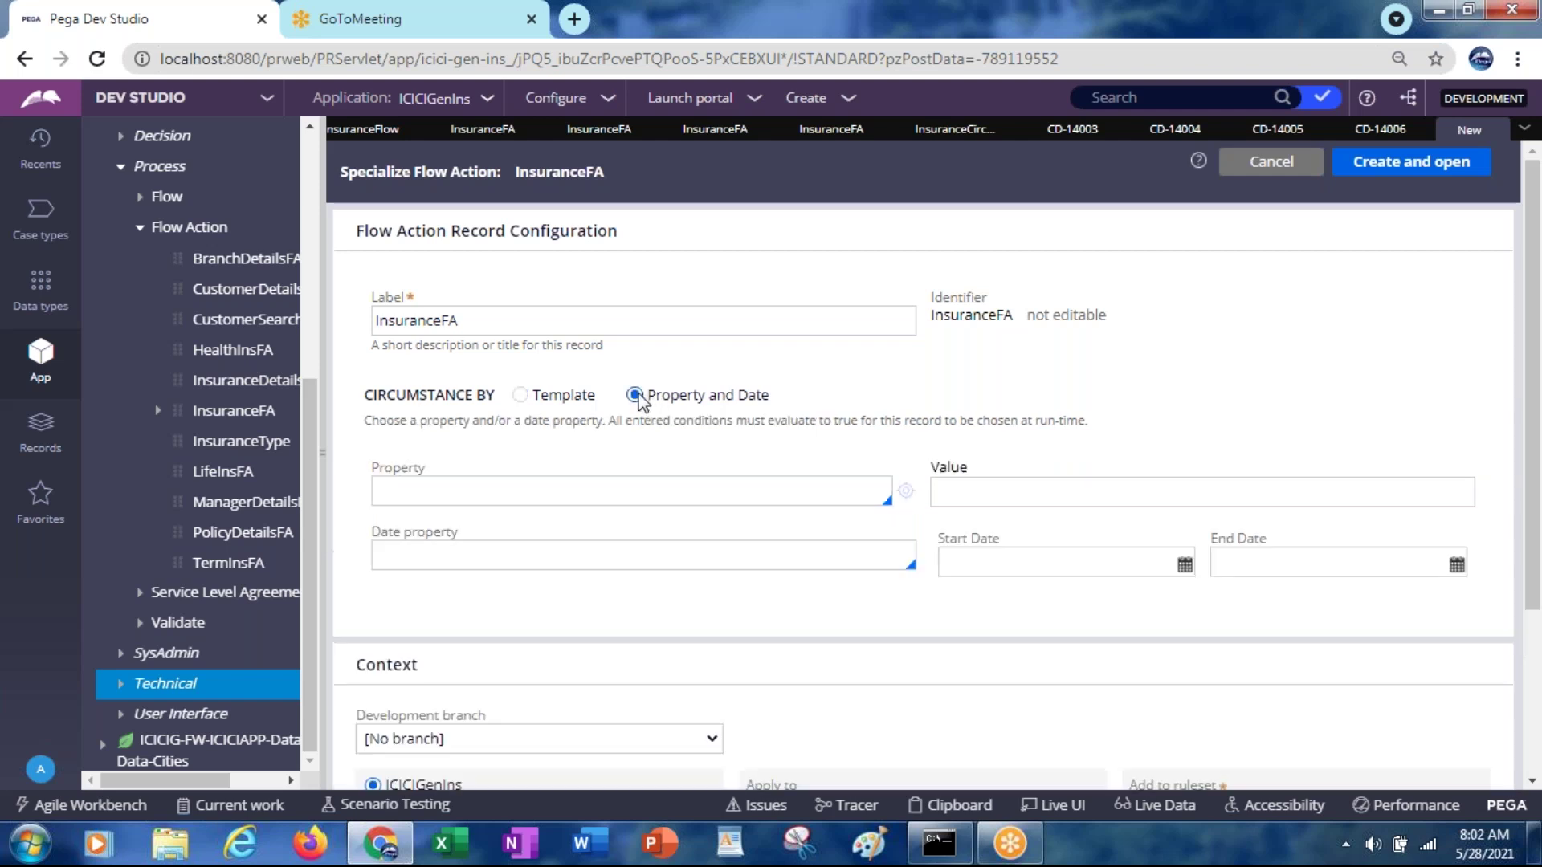
click(521, 396)
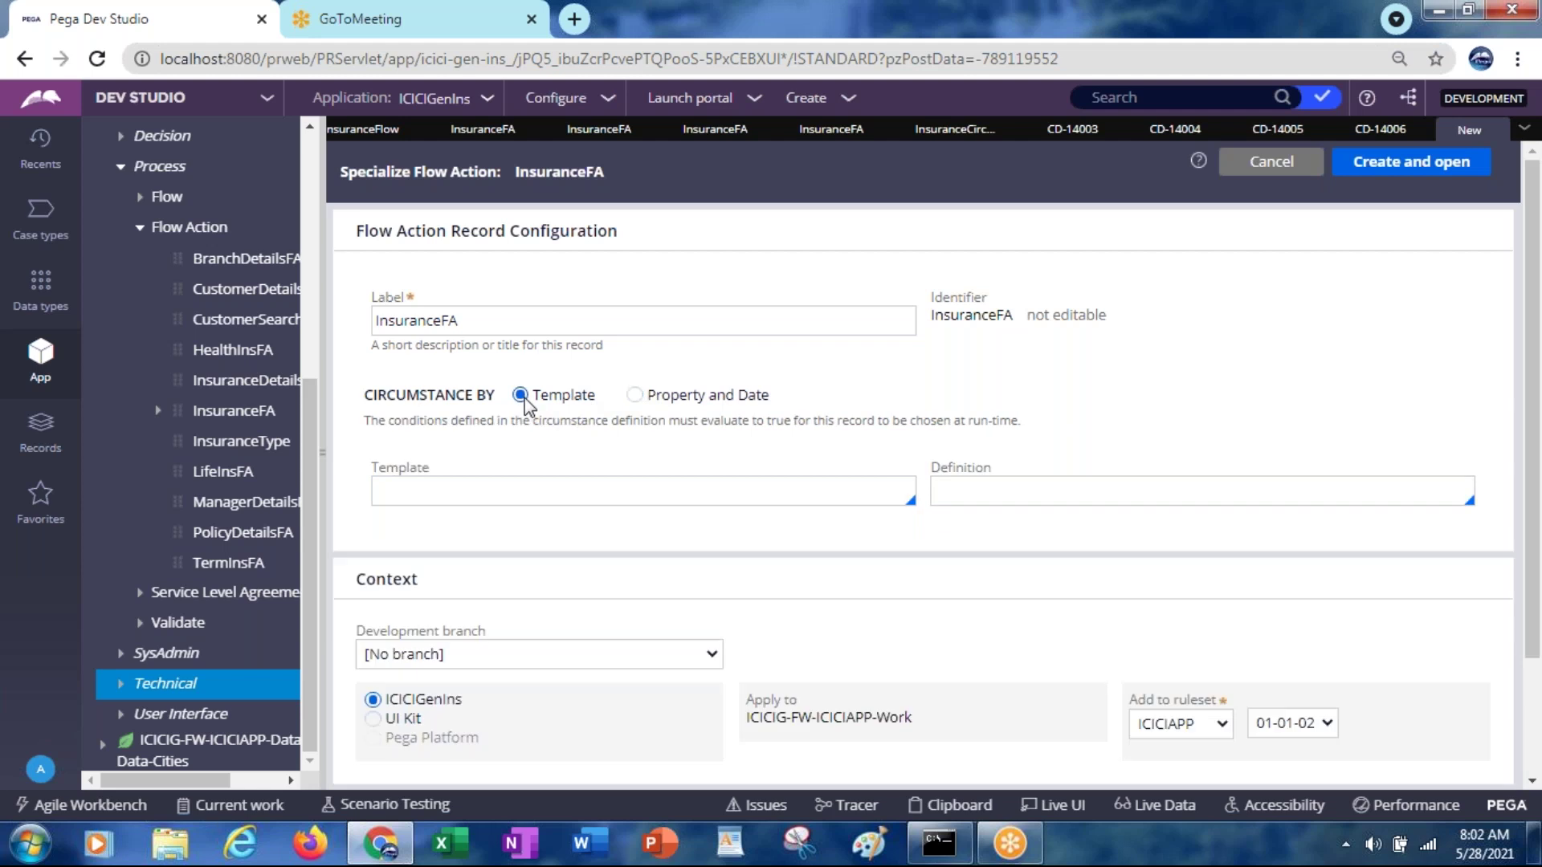
click(417, 491)
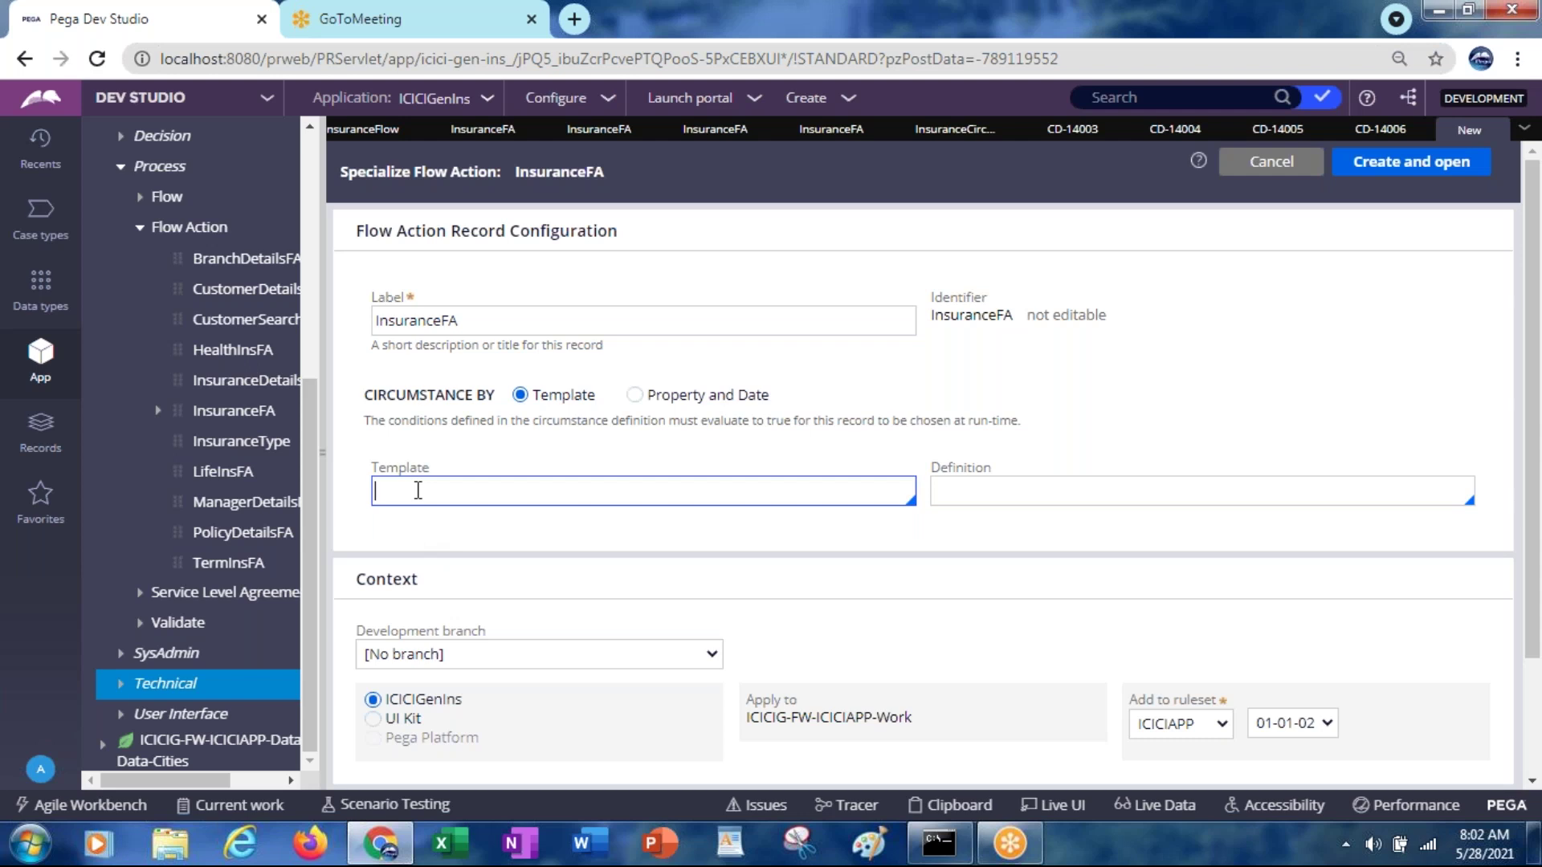
text(Circum)
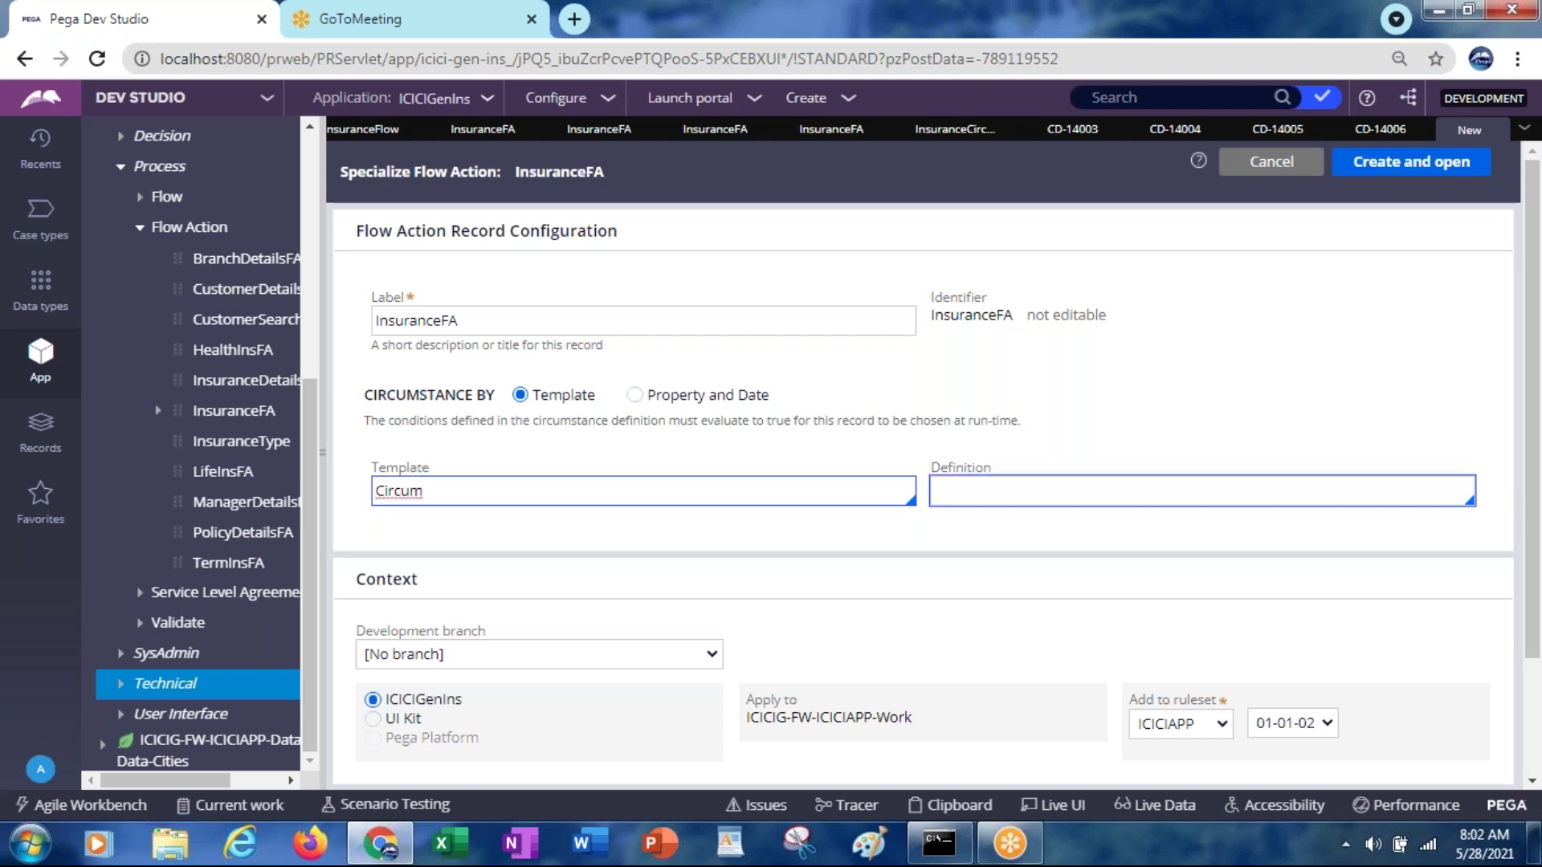
click(1495, 130)
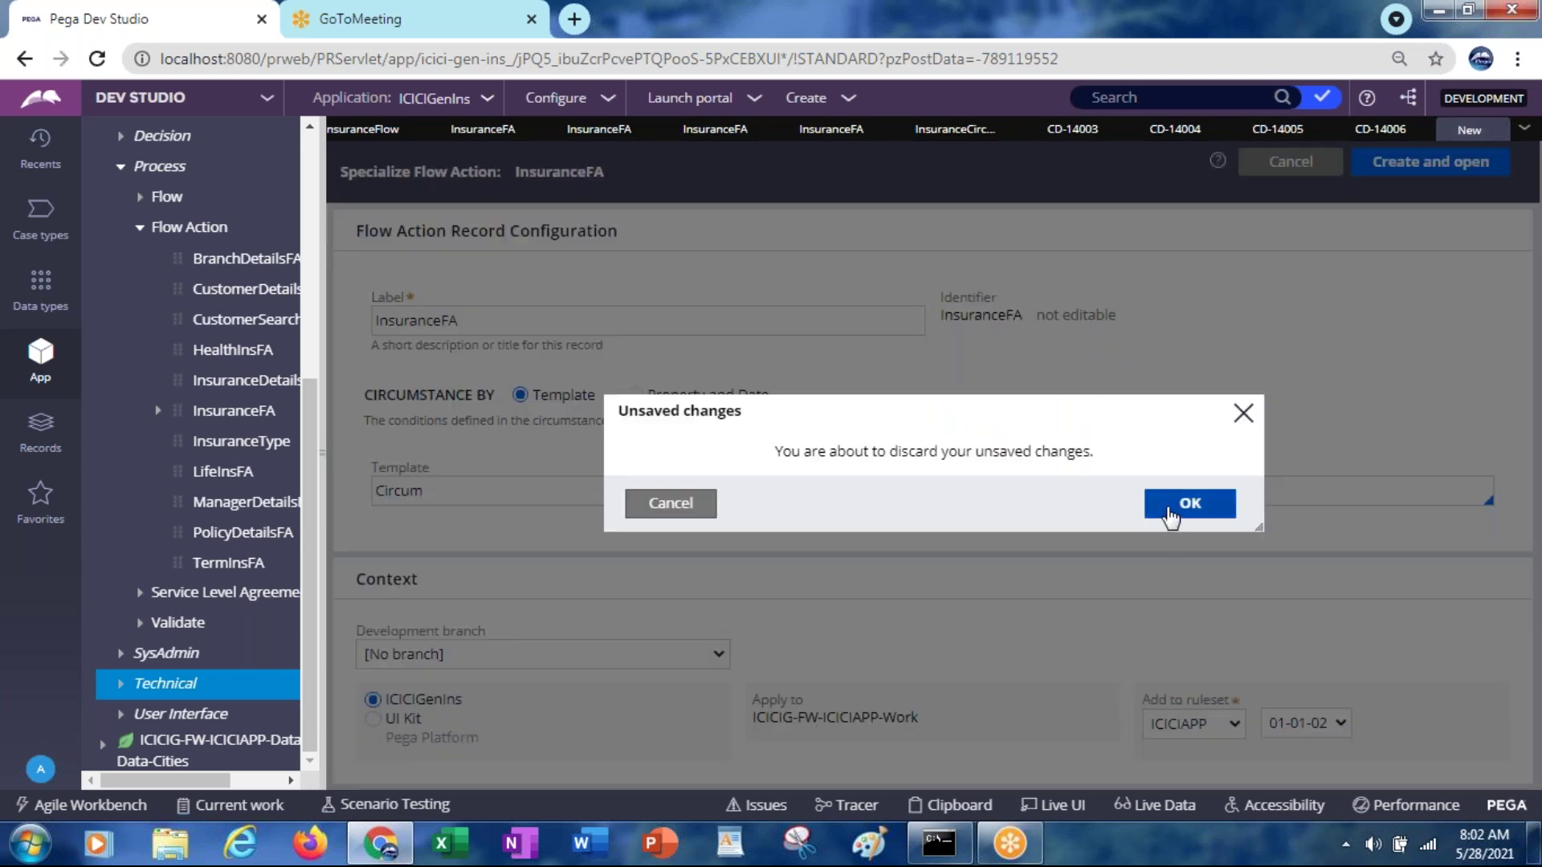
click(1183, 506)
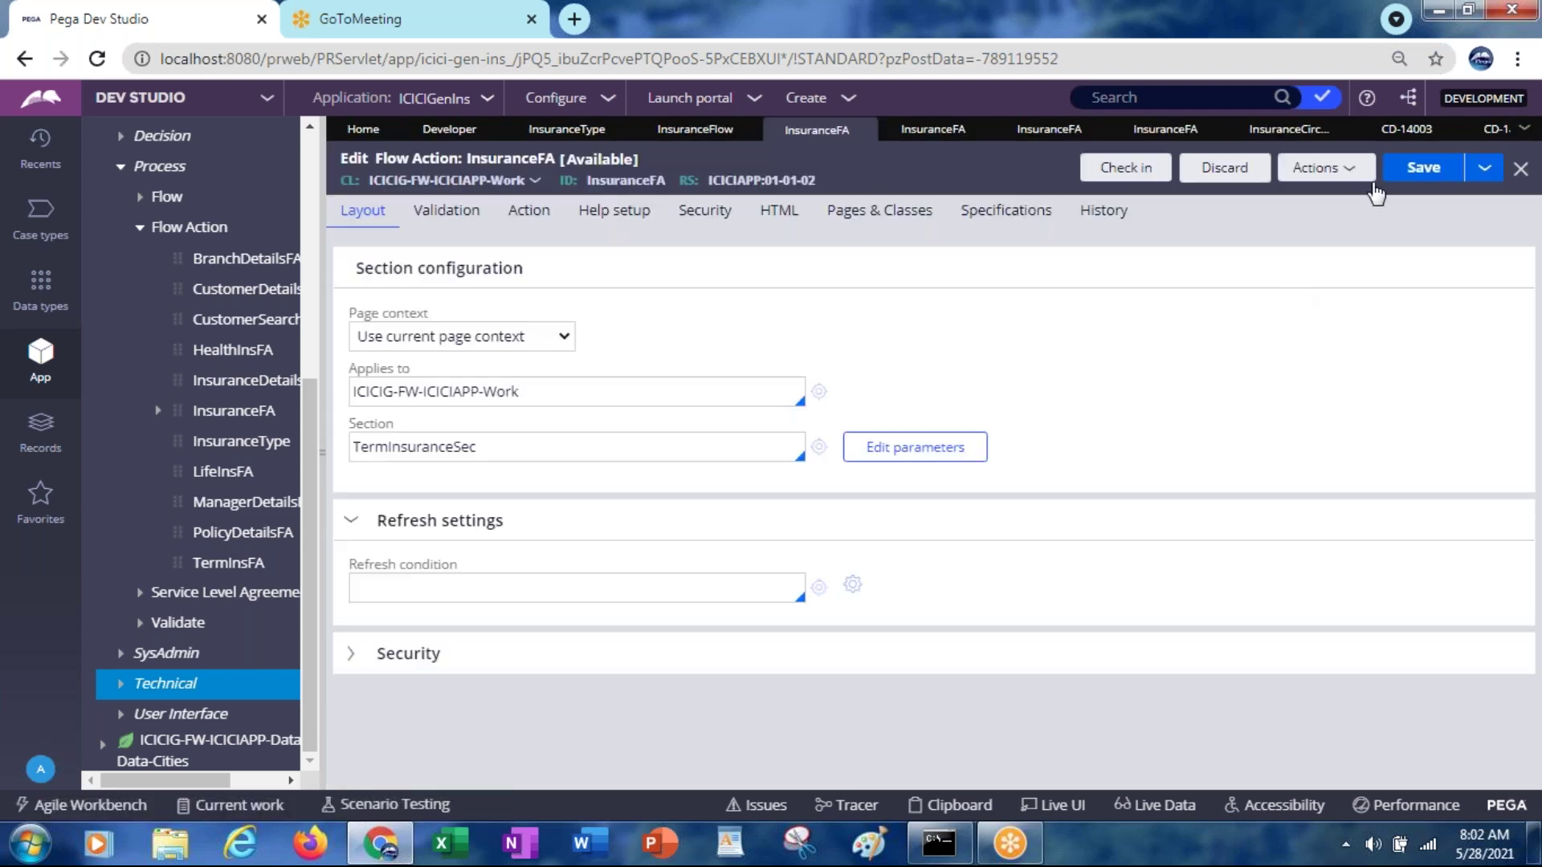
Start a new specialization by circumstance for the InsuranceFA flow action, based on a template
click(1487, 173)
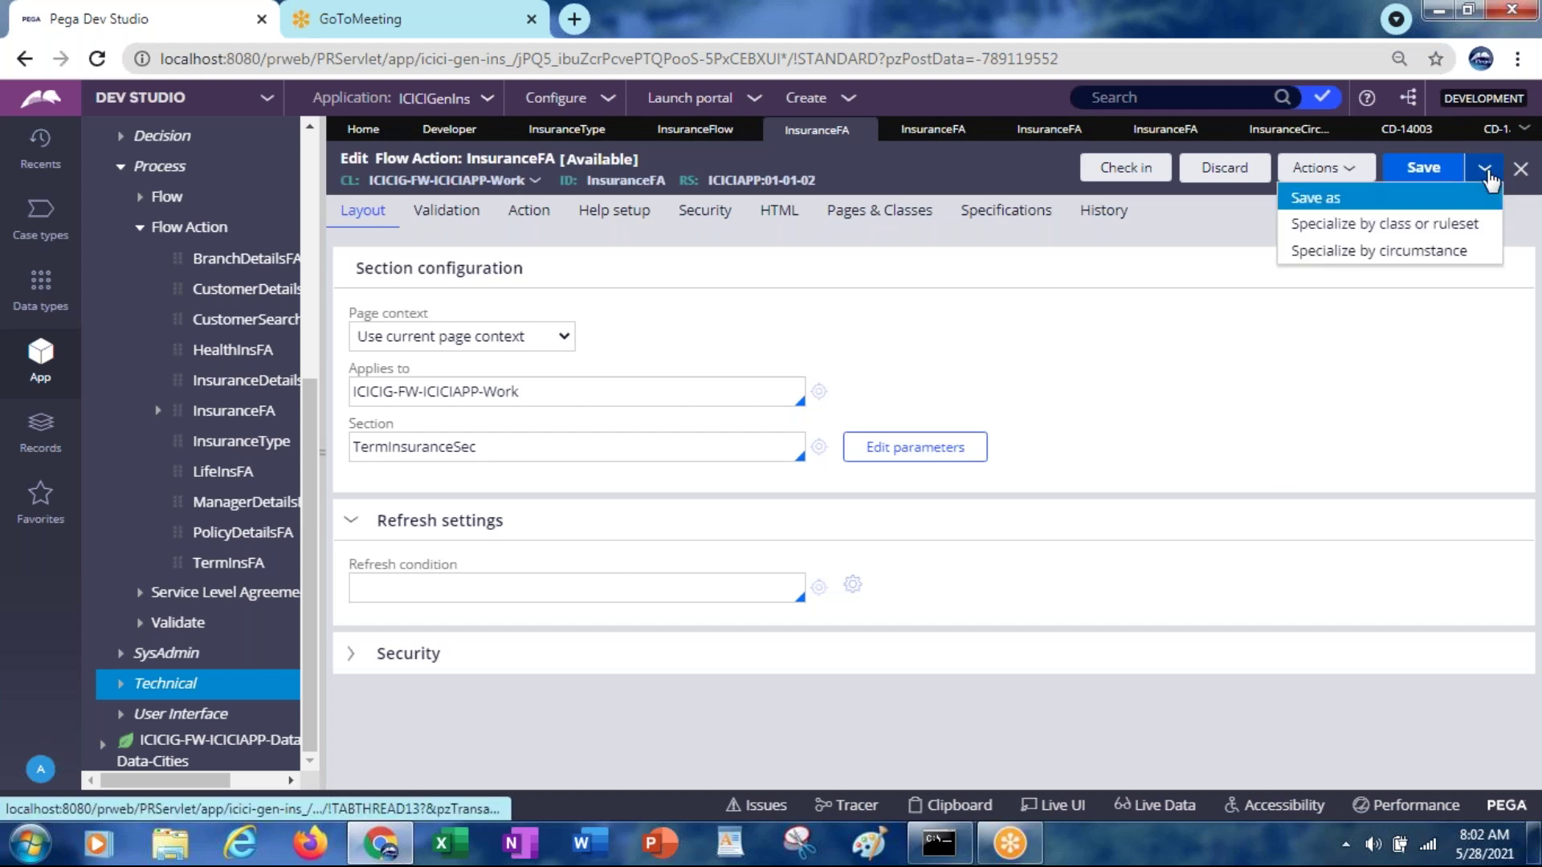
click(1329, 247)
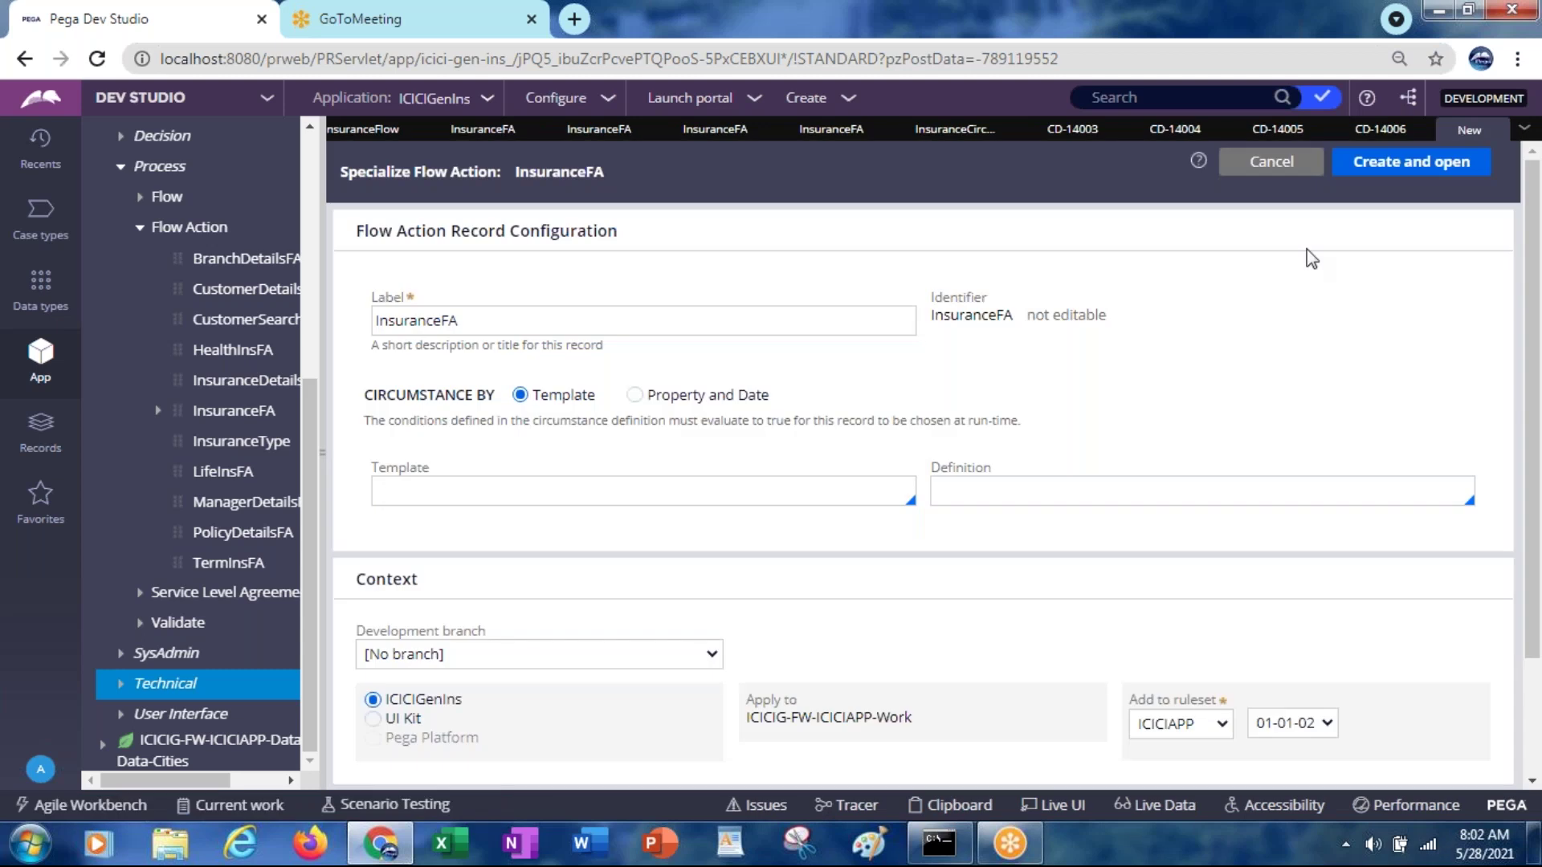
click(519, 493)
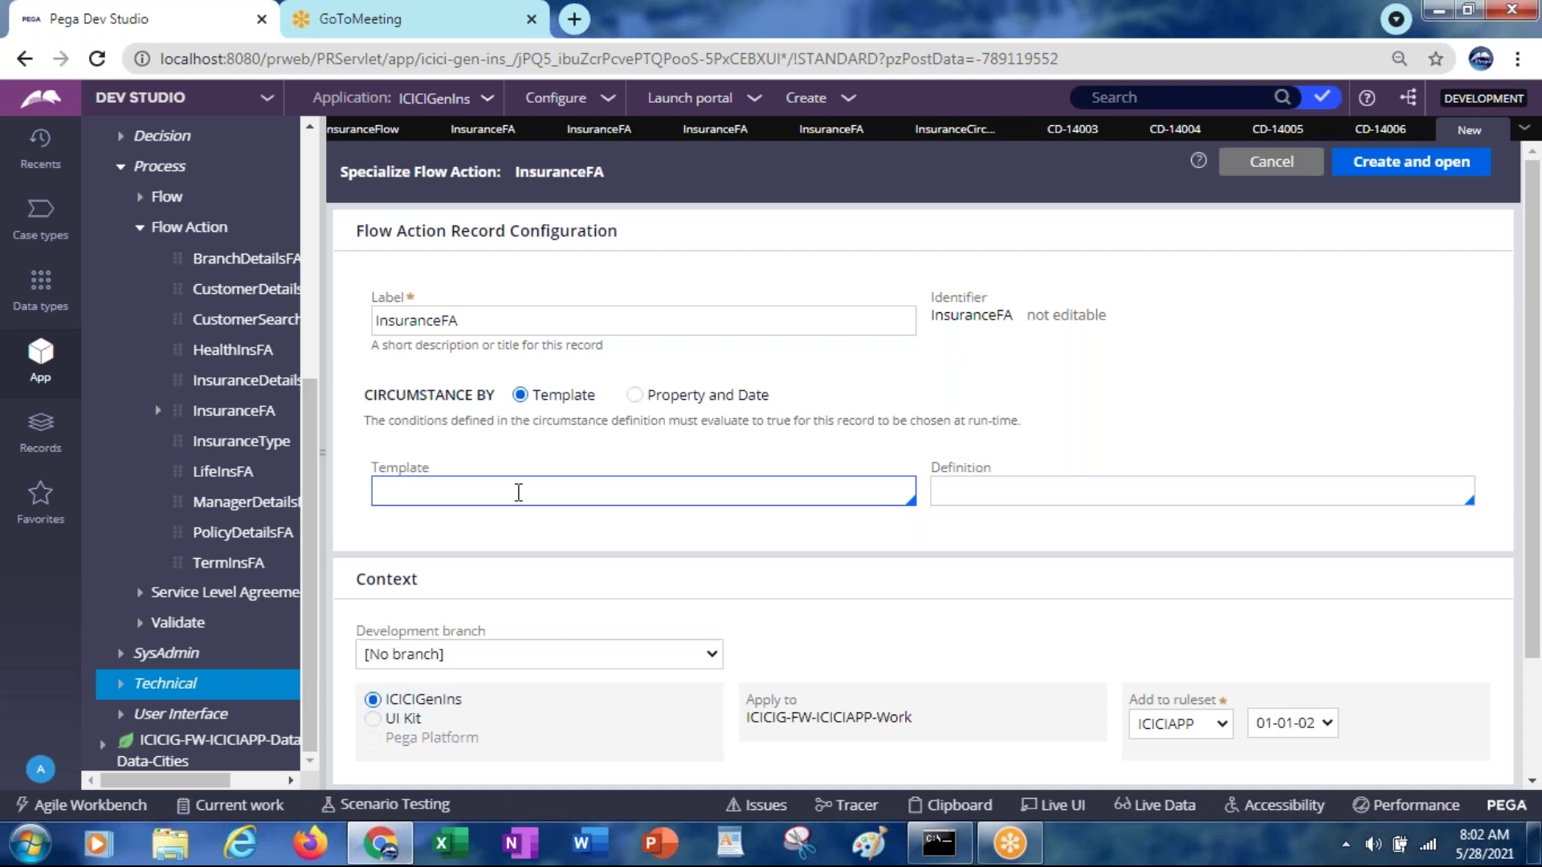
Refresh all classes in the application's class tree, starting from the ICICIG-FW-ICICIAPP class
drag(306, 480, 317, 282)
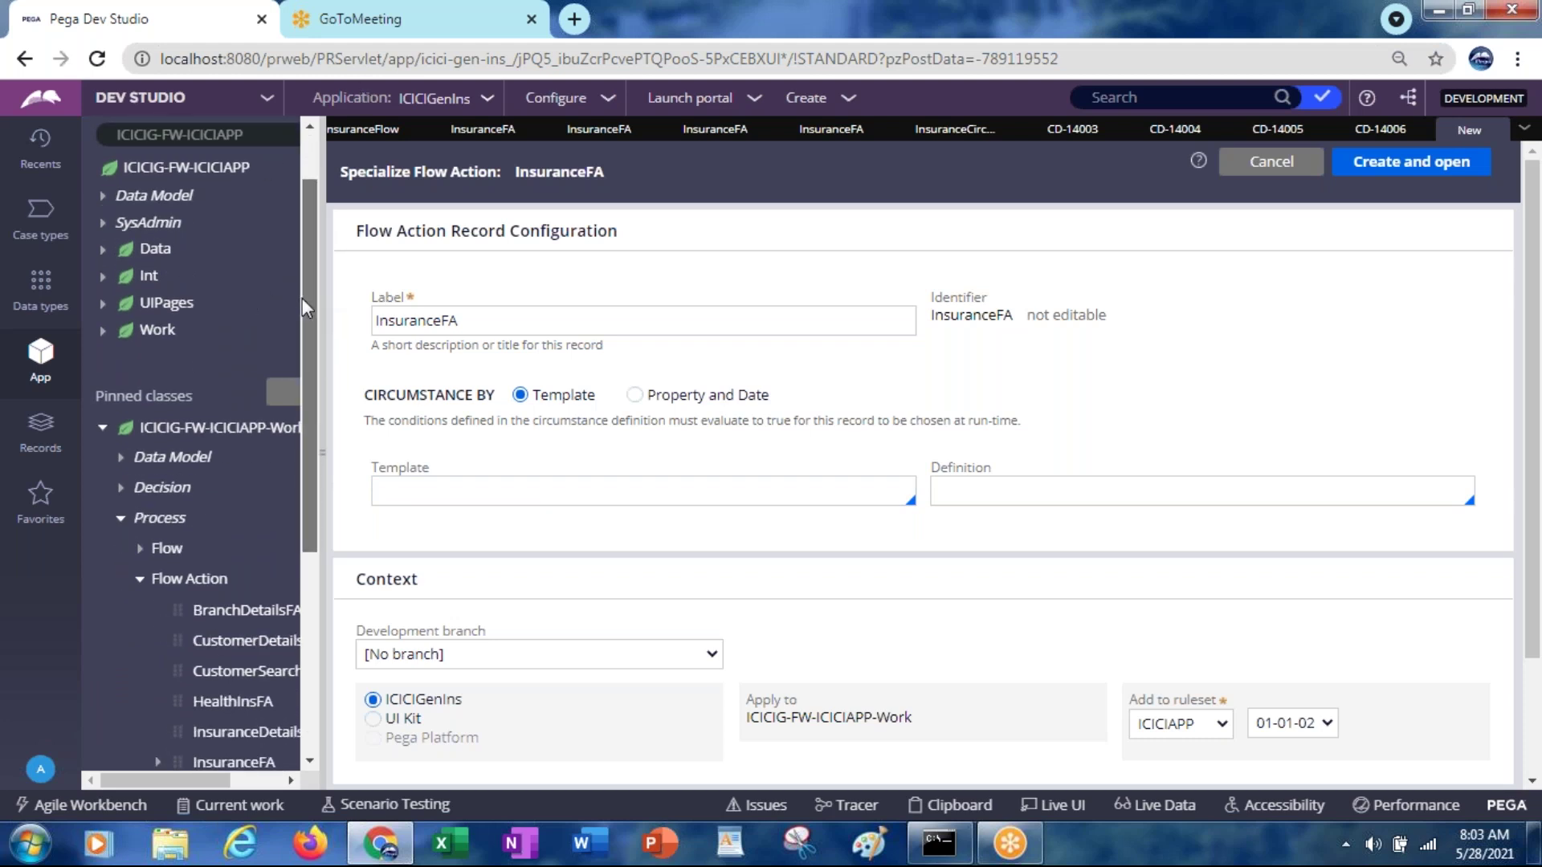
scroll(302, 298, up, 1)
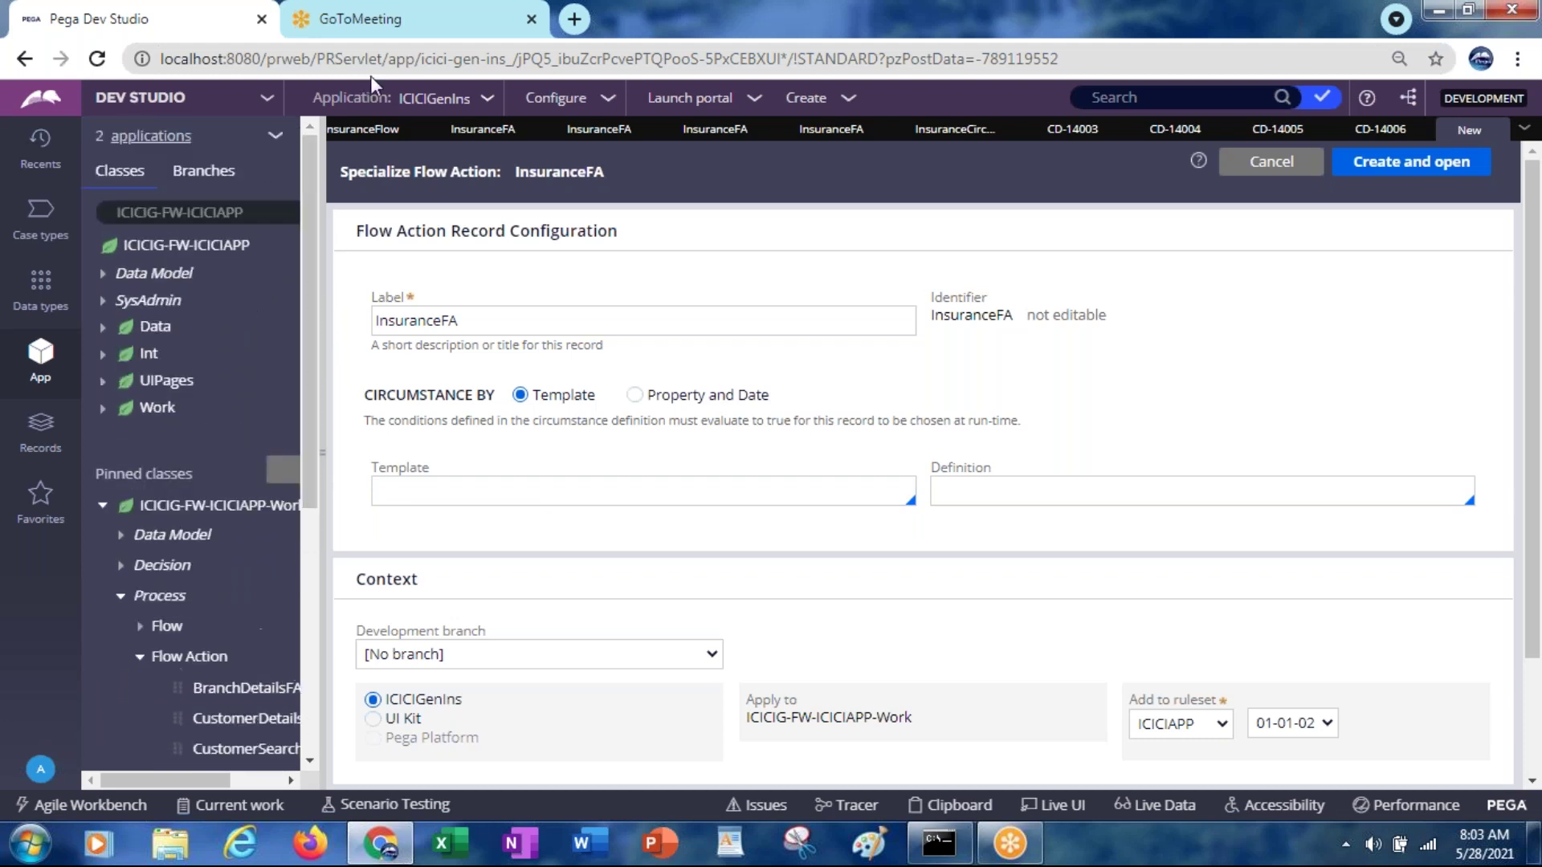
click(152, 252)
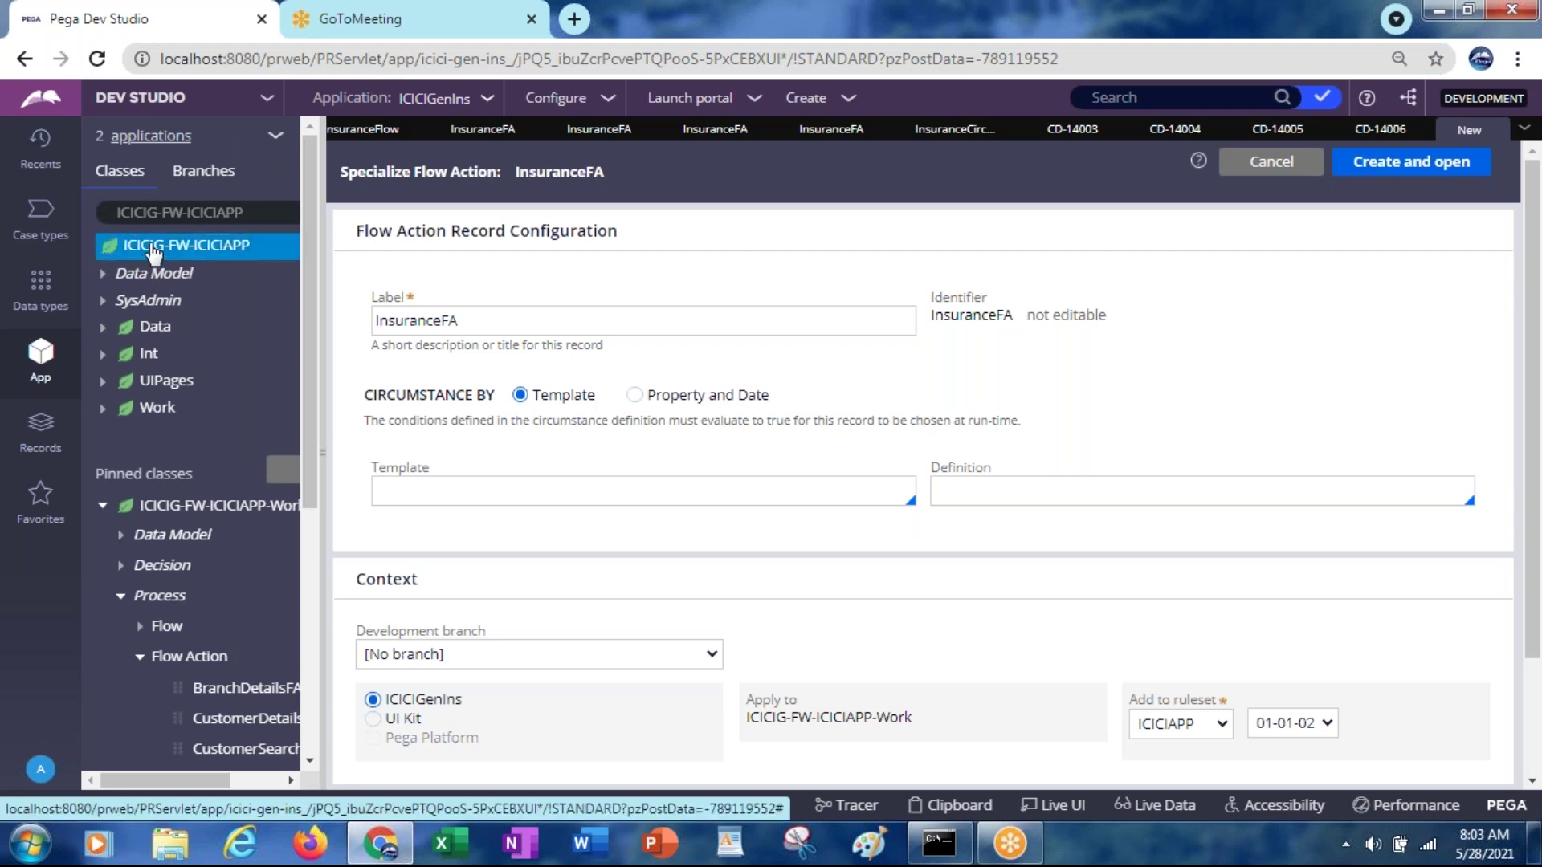
right_click(153, 251)
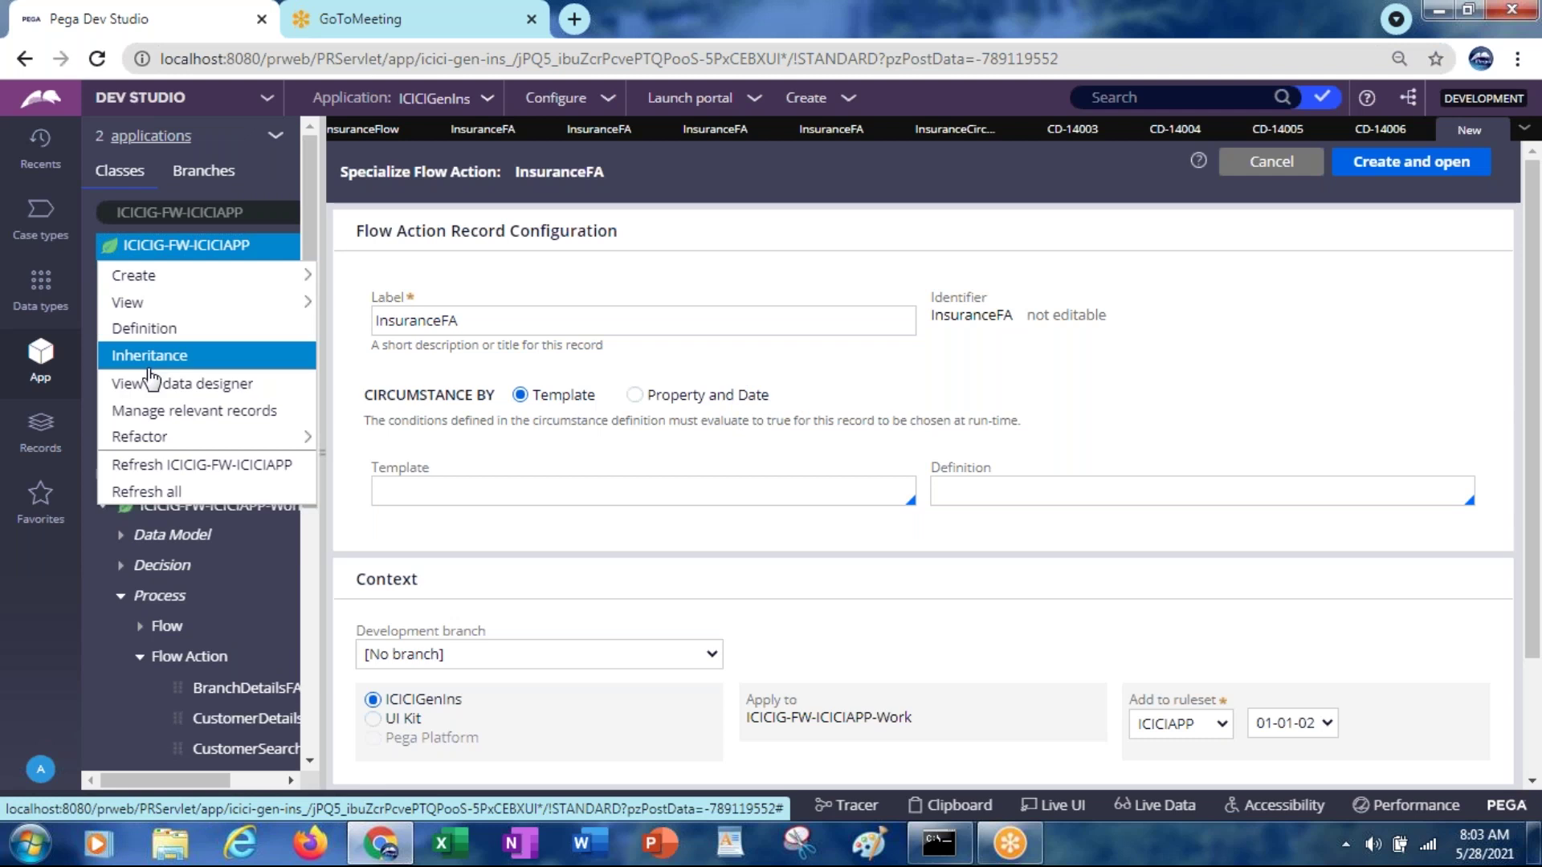
click(181, 492)
click(416, 490)
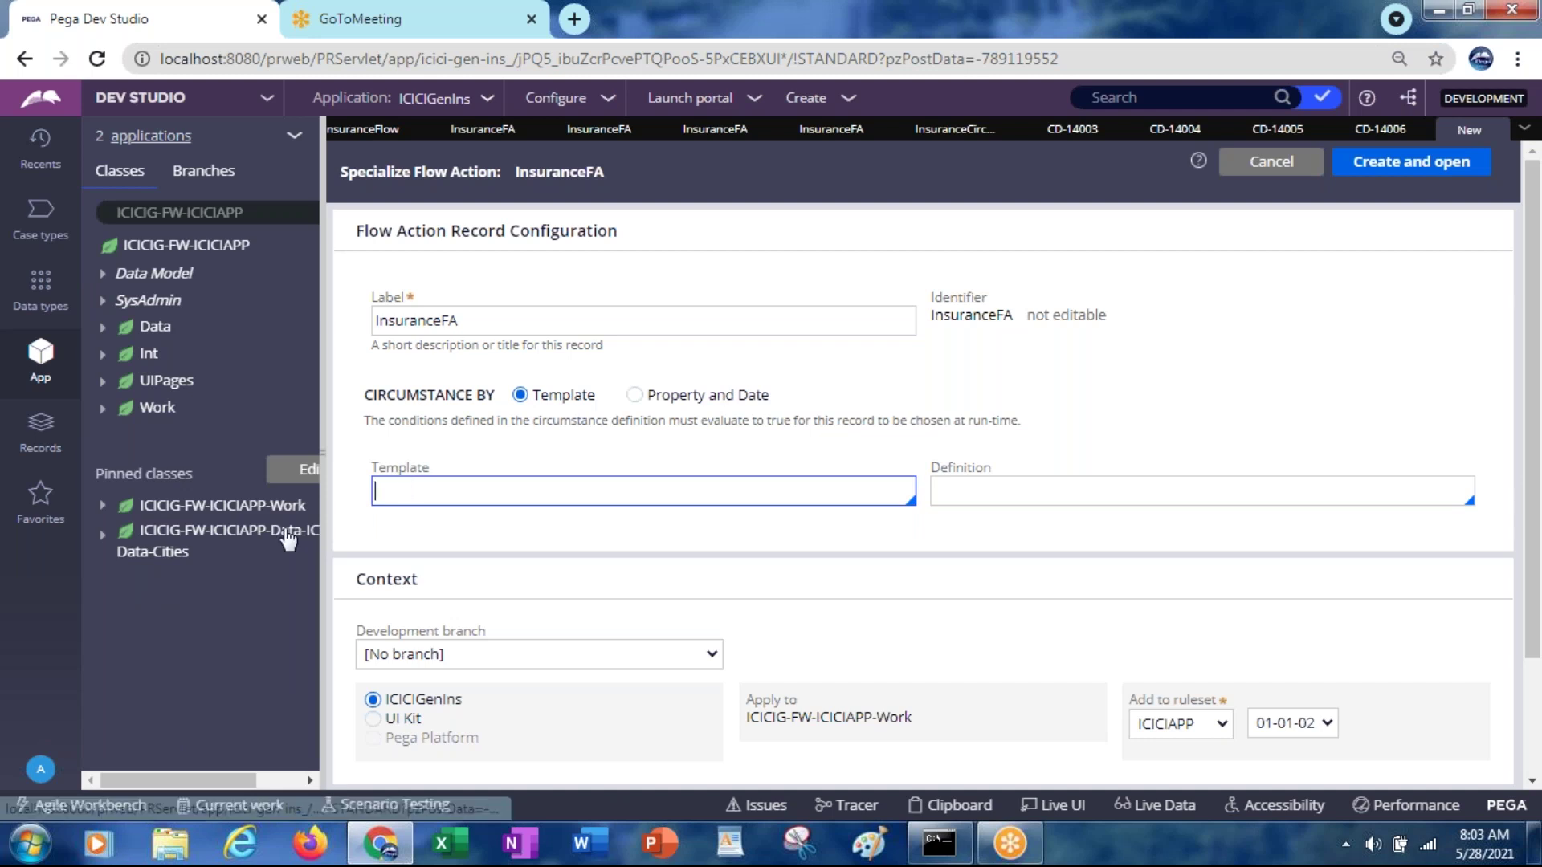
Expand the work class's Technical rules to view its circumstance templates and definitions, widening the class tree to read their names
click(103, 510)
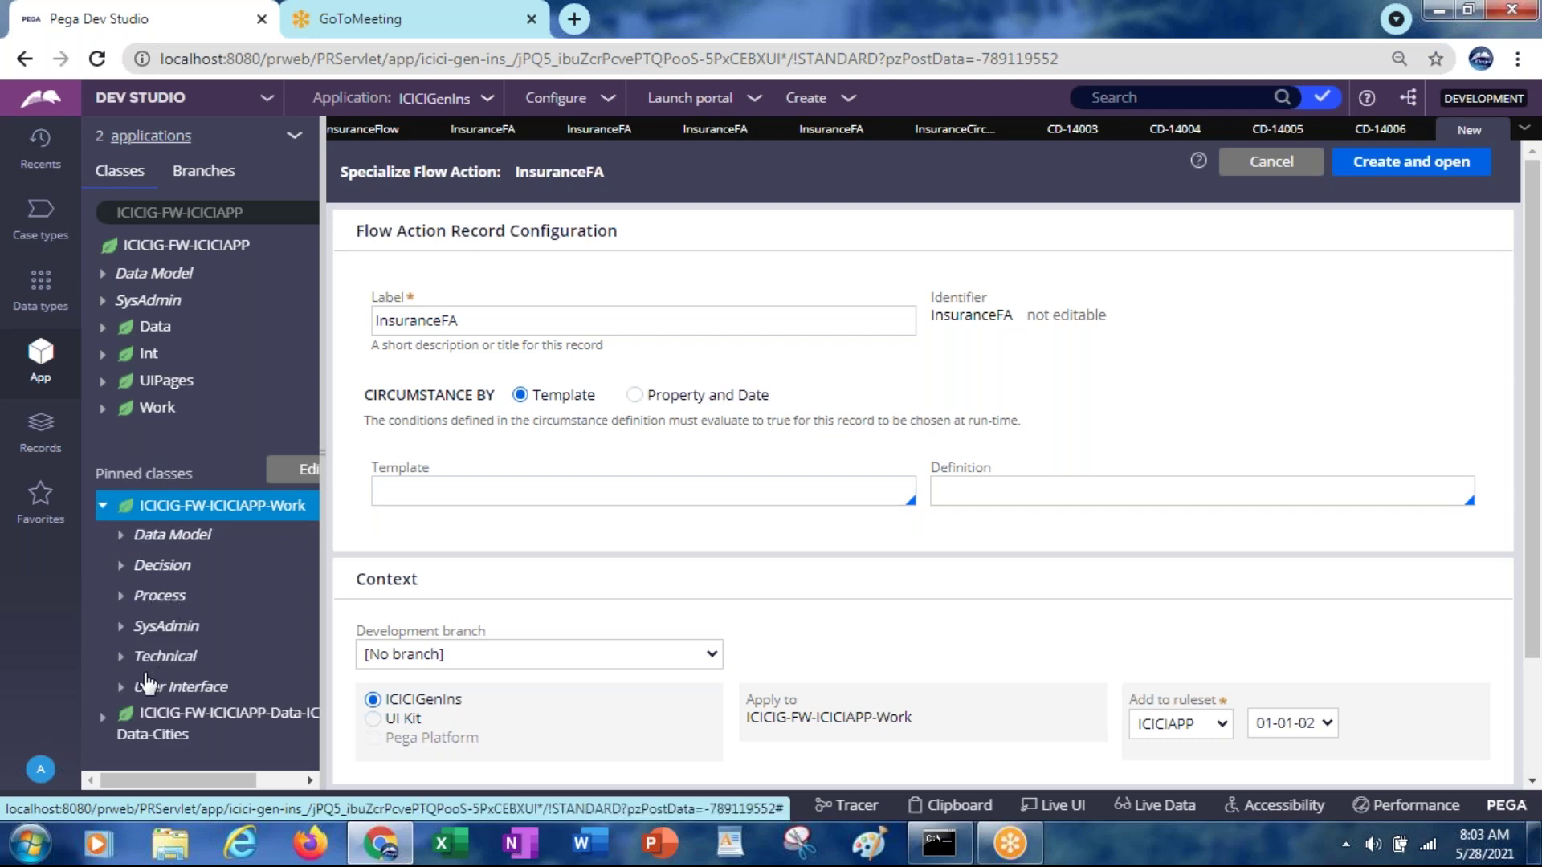
click(121, 657)
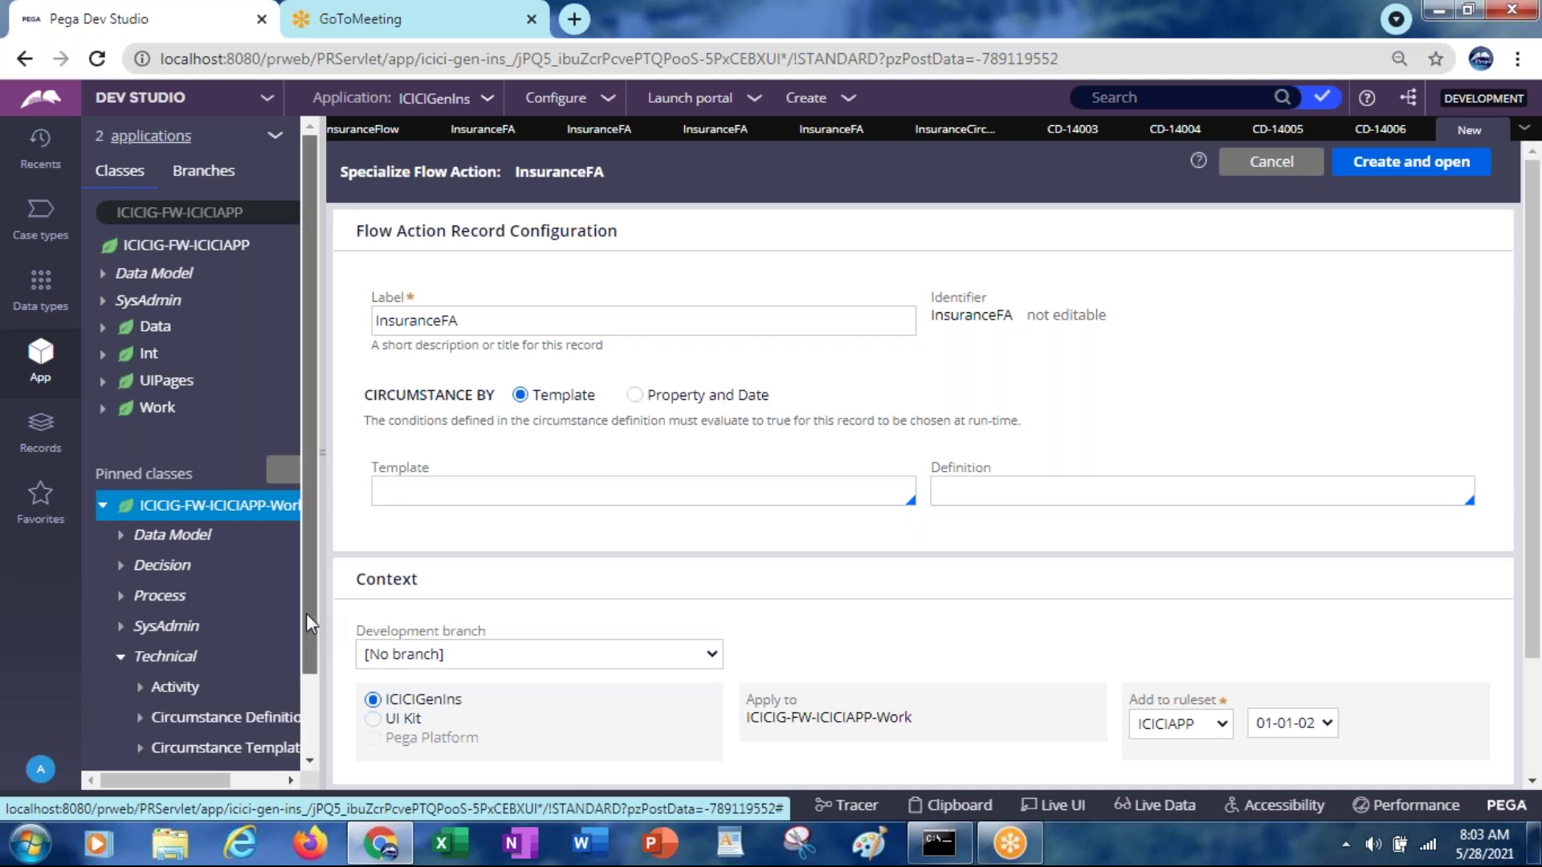
scroll(223, 508, down, 2)
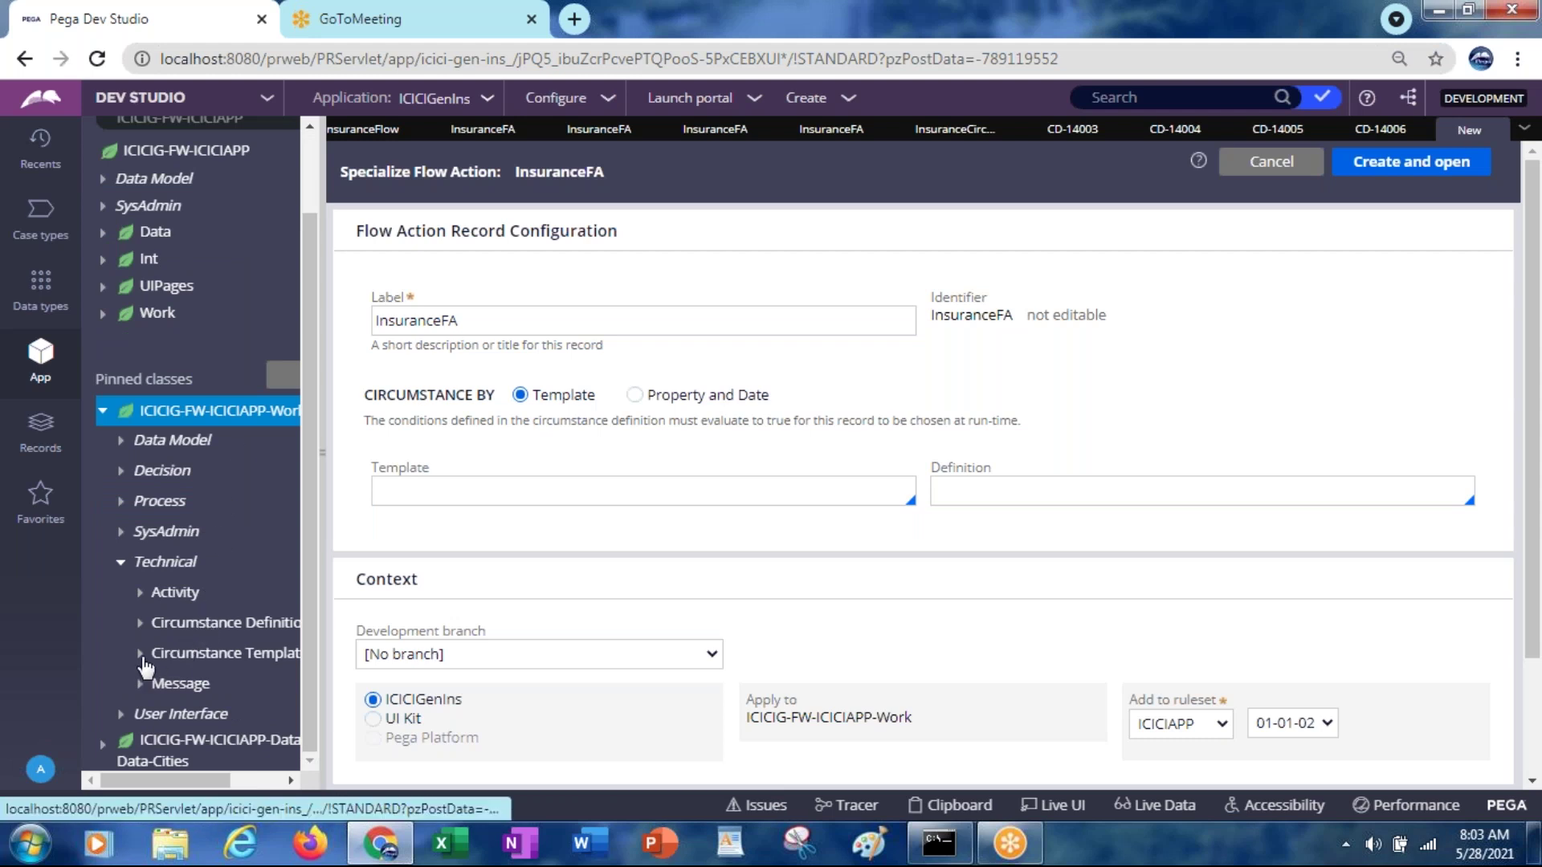
click(141, 654)
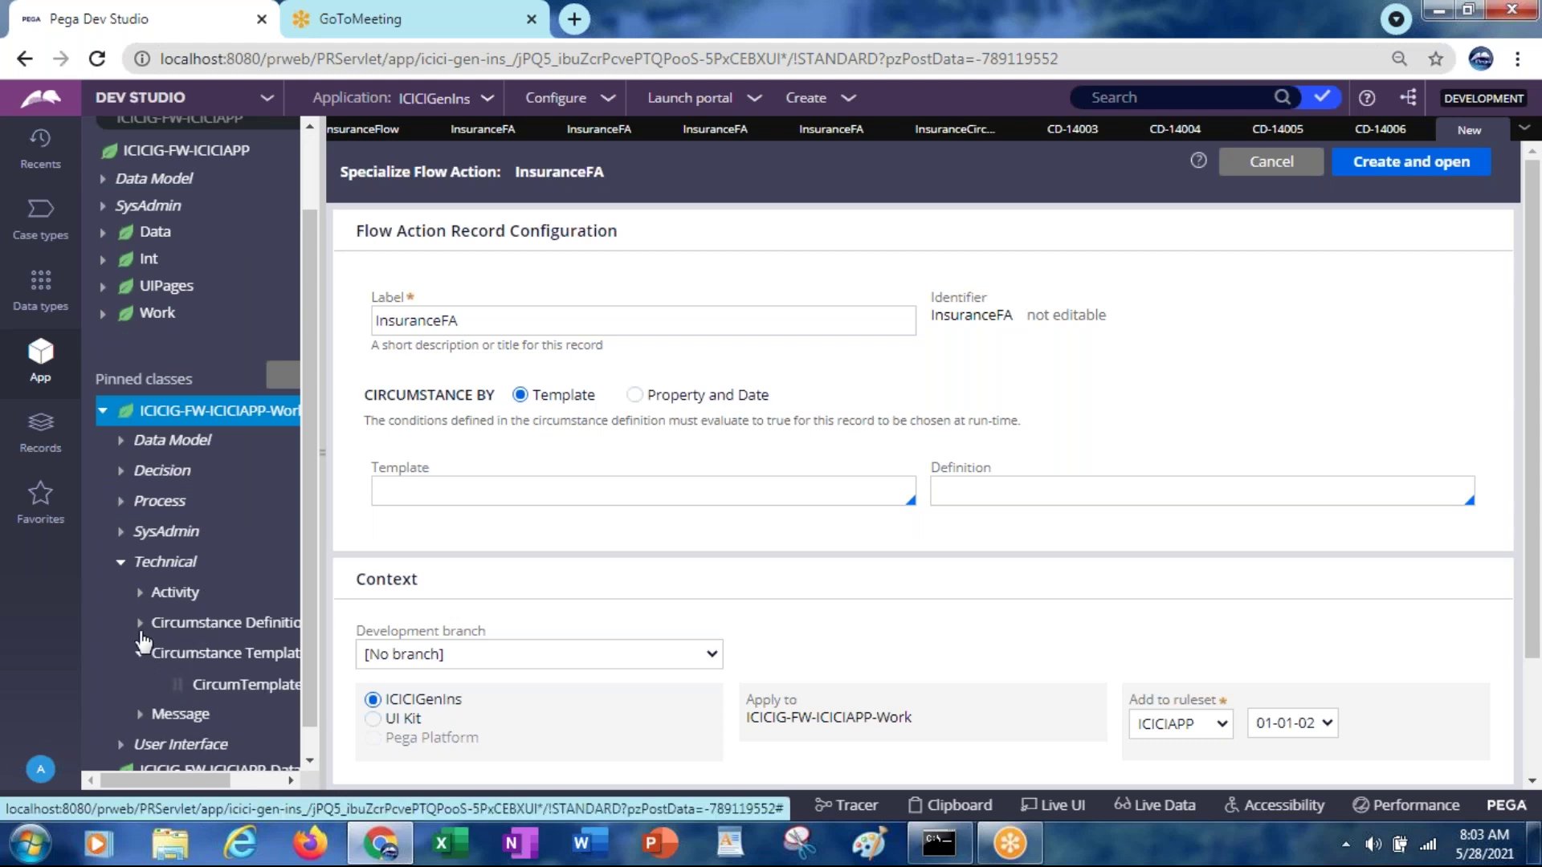
click(140, 624)
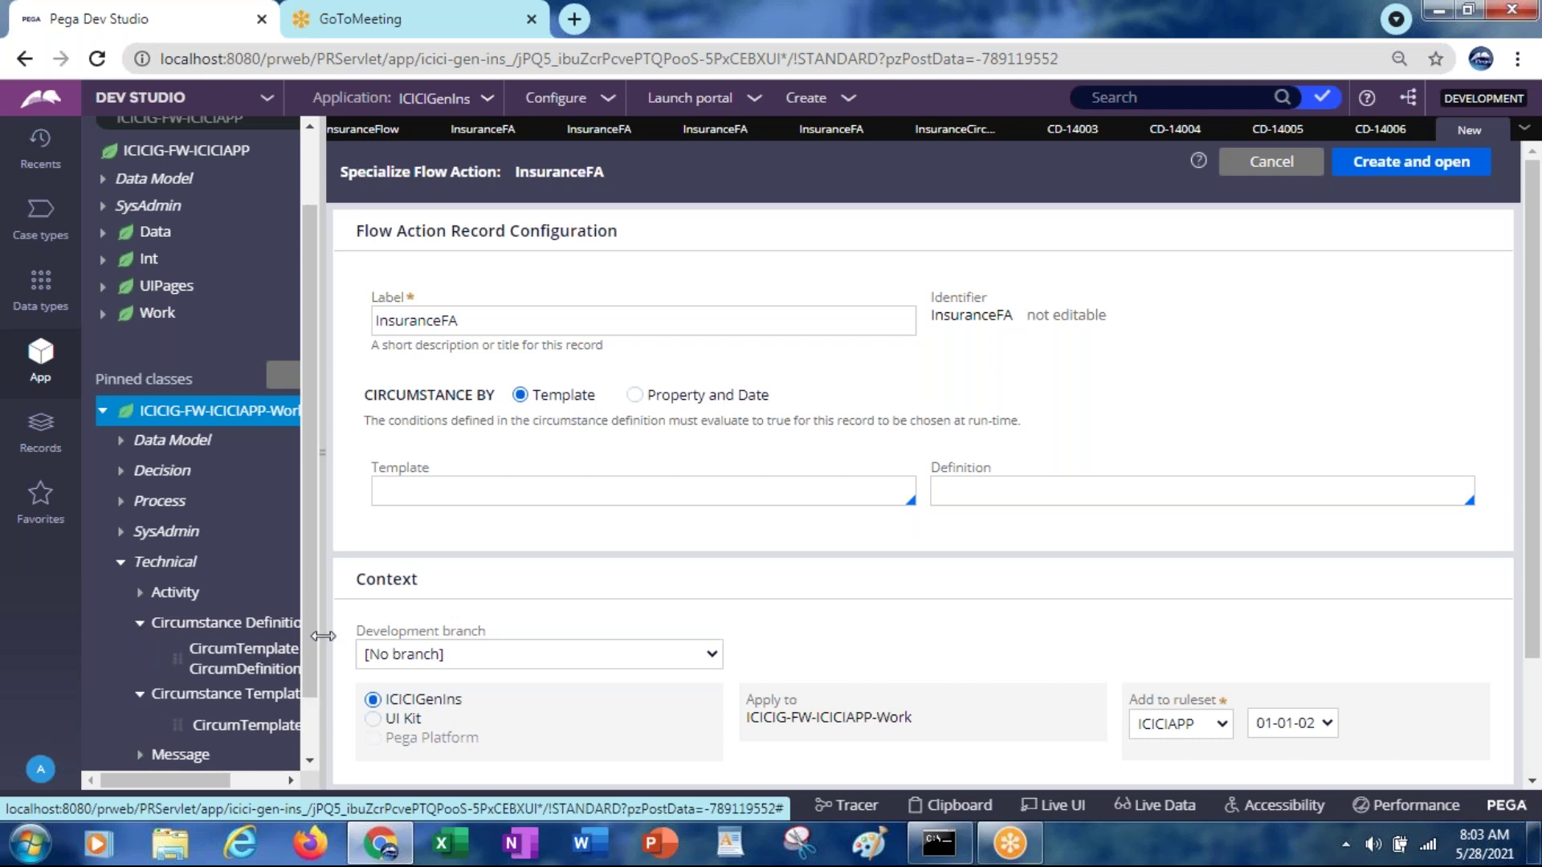
drag(323, 636, 362, 652)
Try to create the specialized InsuranceFA with template CirumTemplate and definition CircumDefinition
click(465, 487)
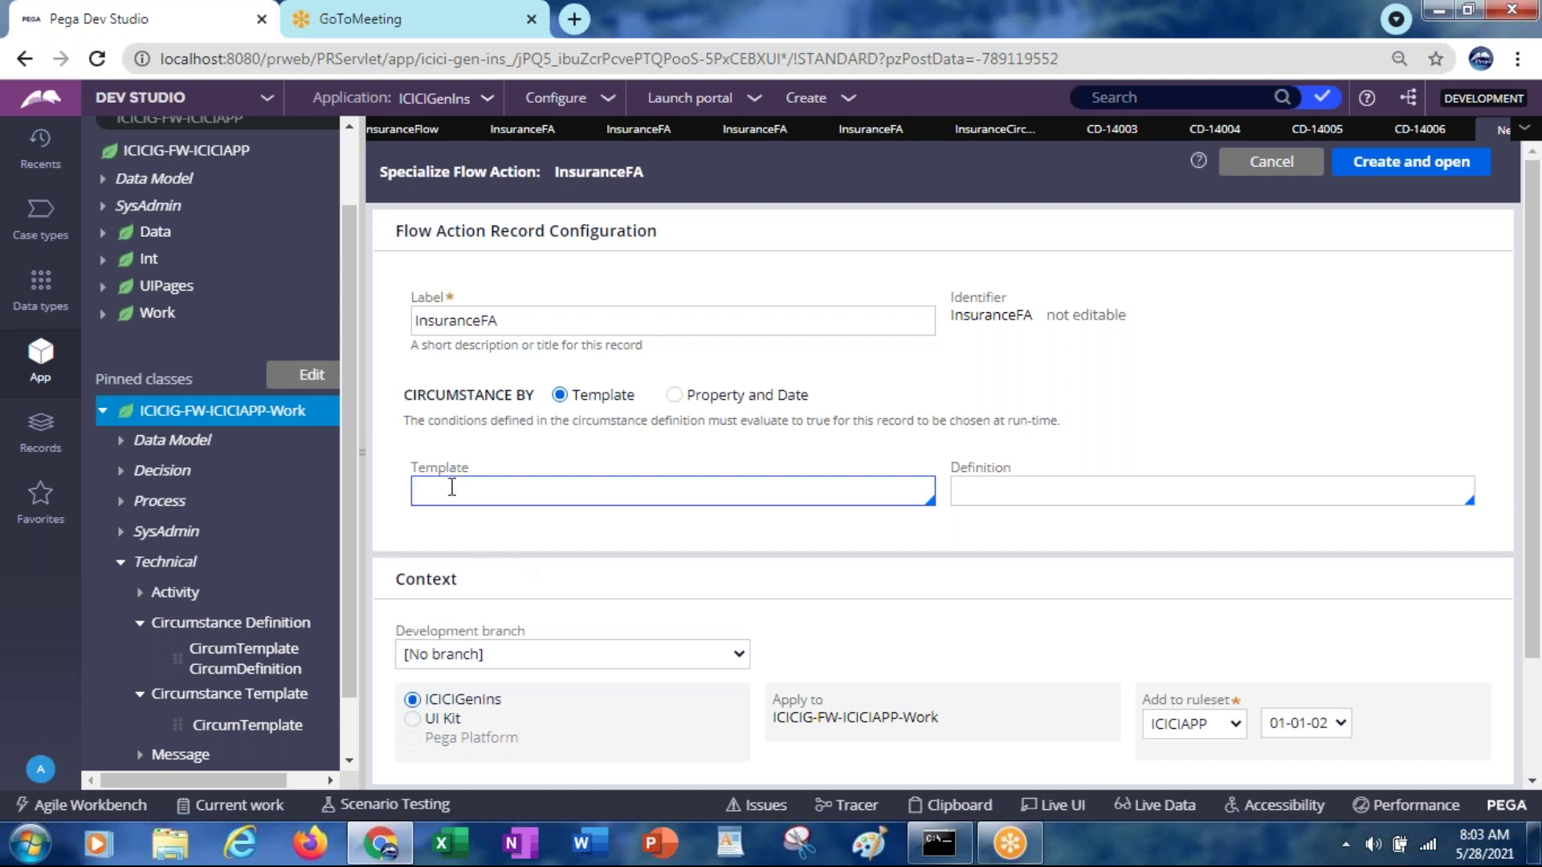
text(CirumTemplate)
key(Tab)
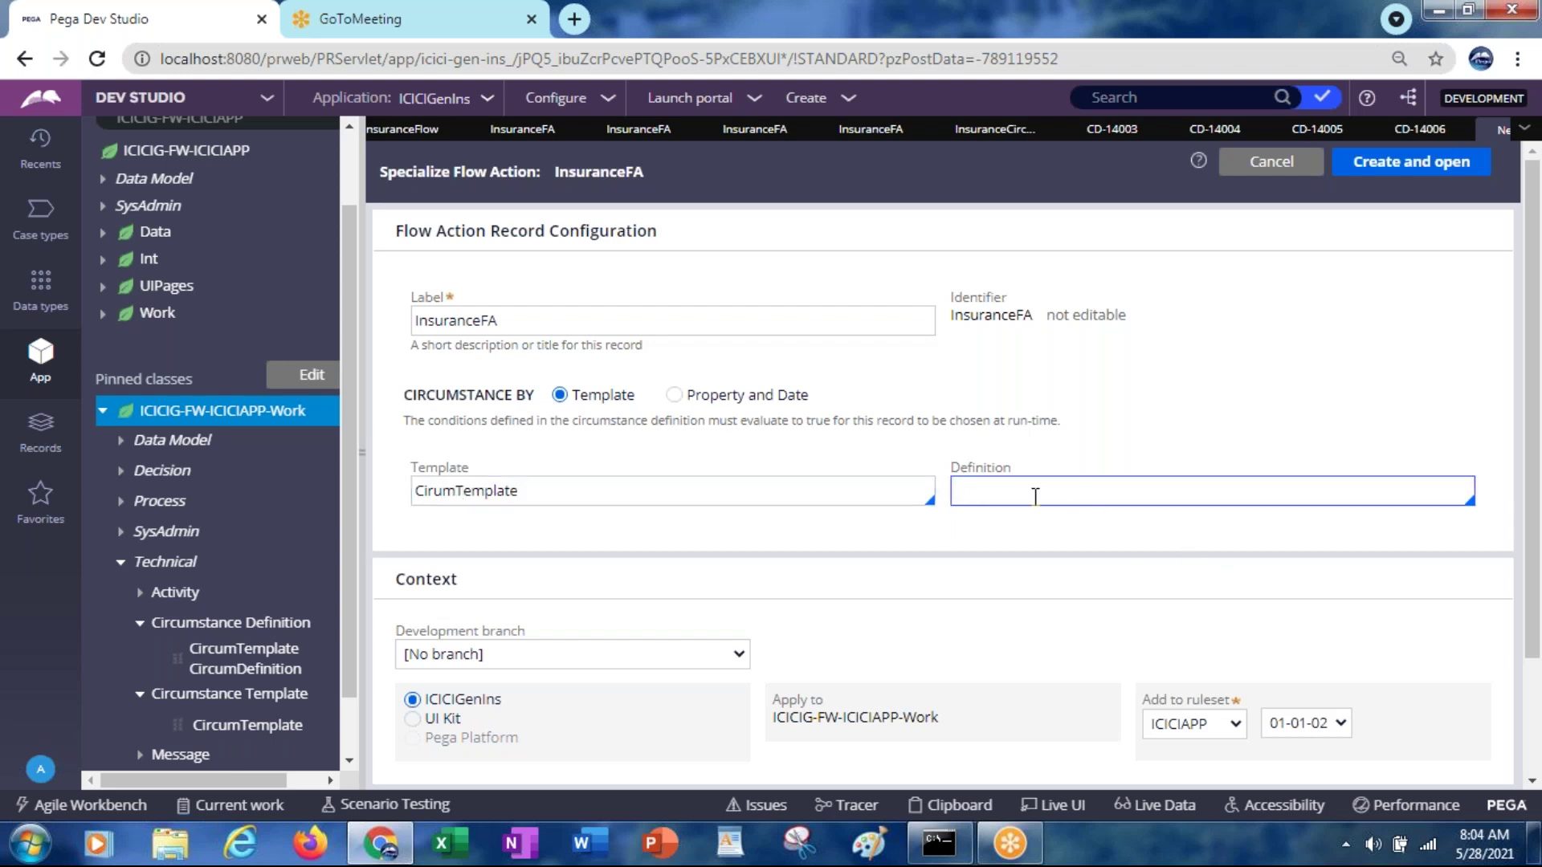
text(CircumDefinition)
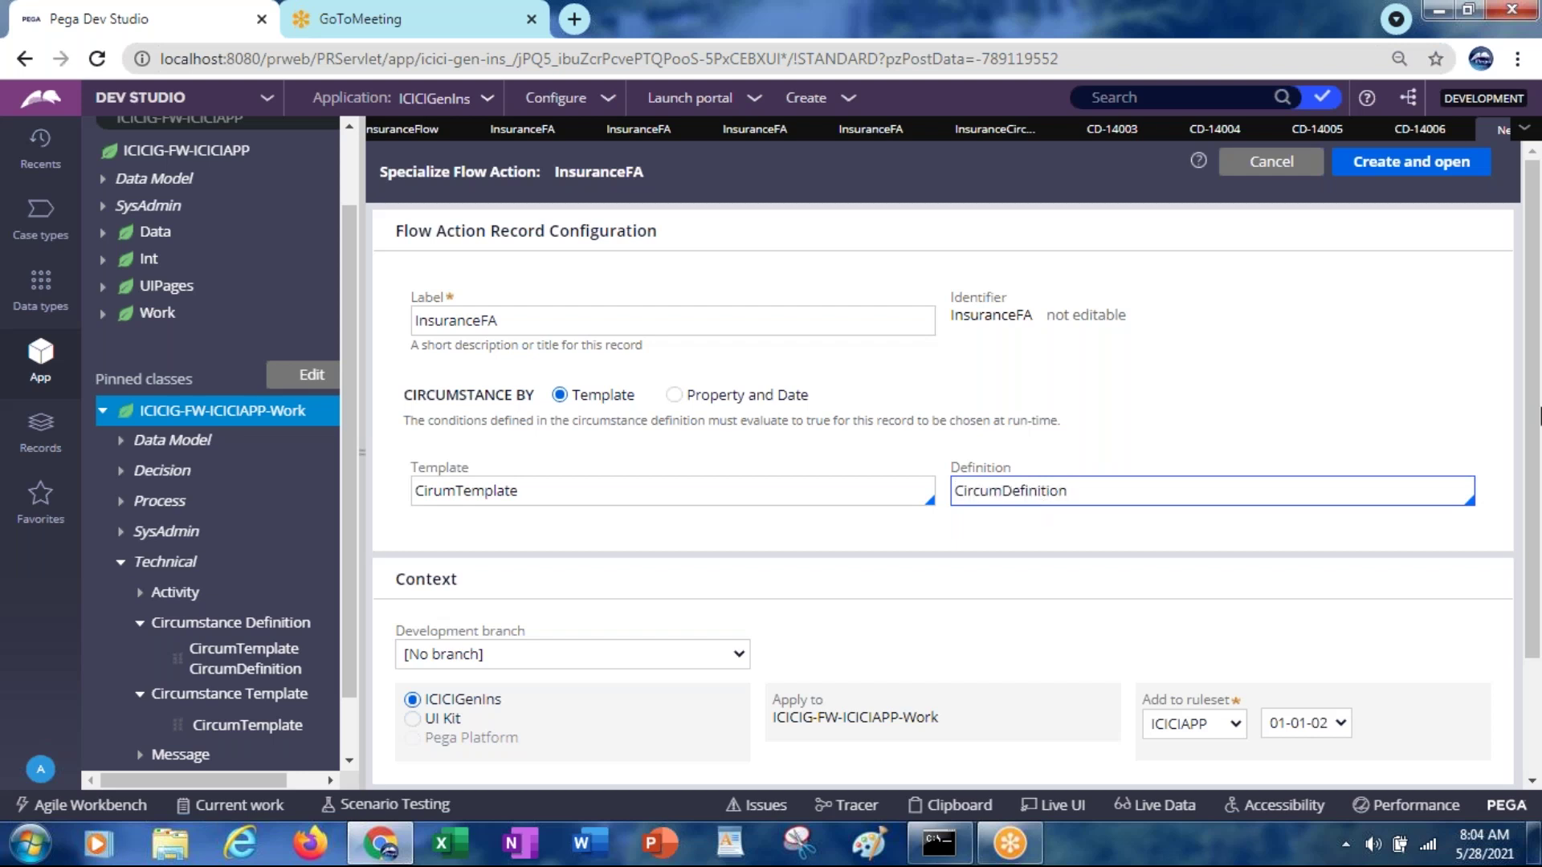
click(1375, 174)
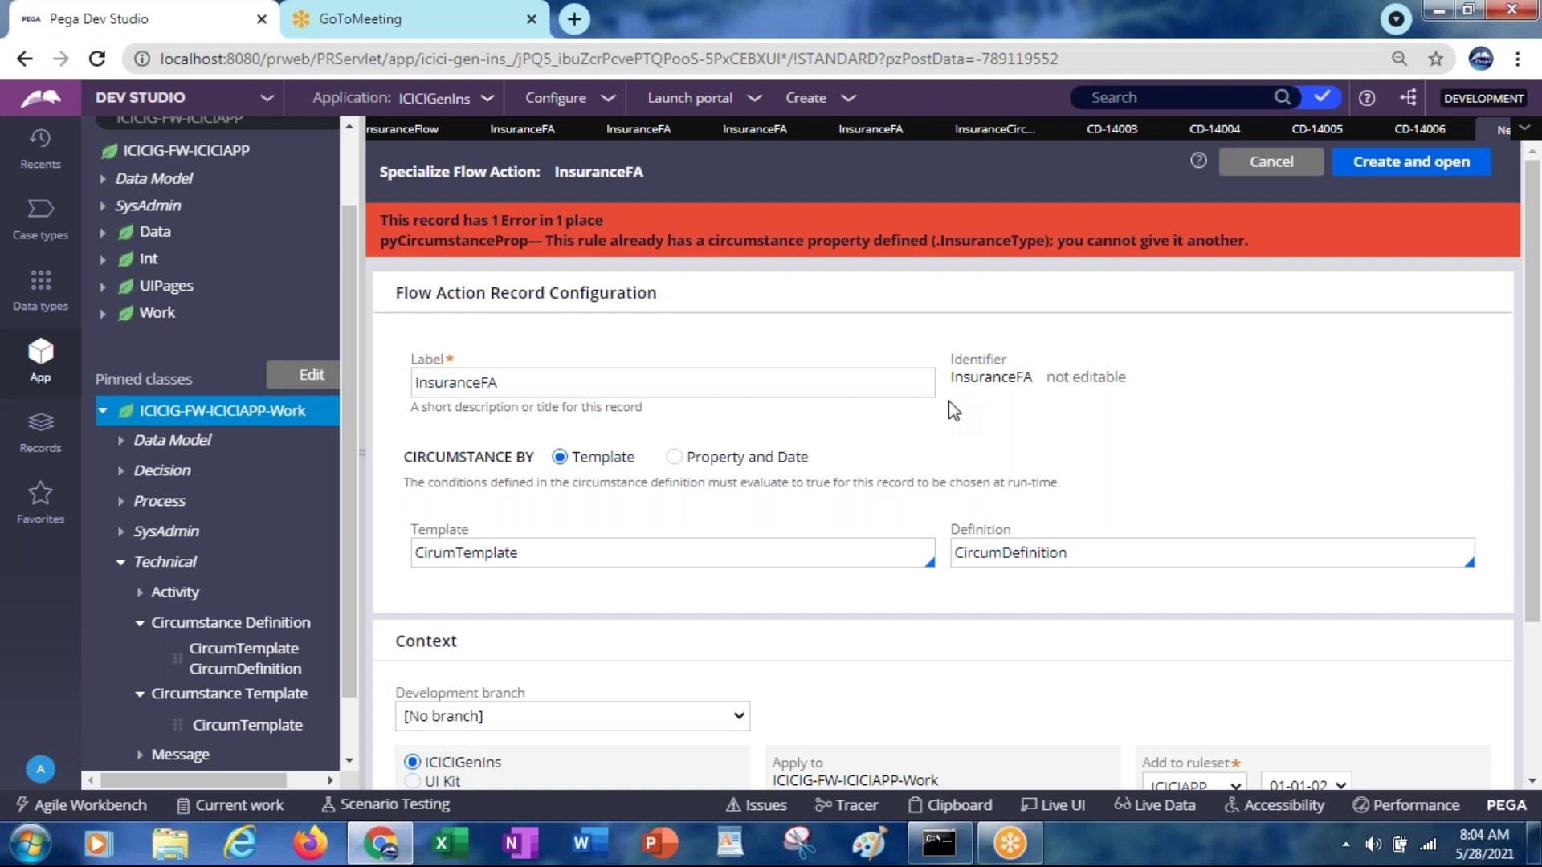
Switch the circumstance basis to Property and Date and clear the property entry
click(643, 550)
click(674, 457)
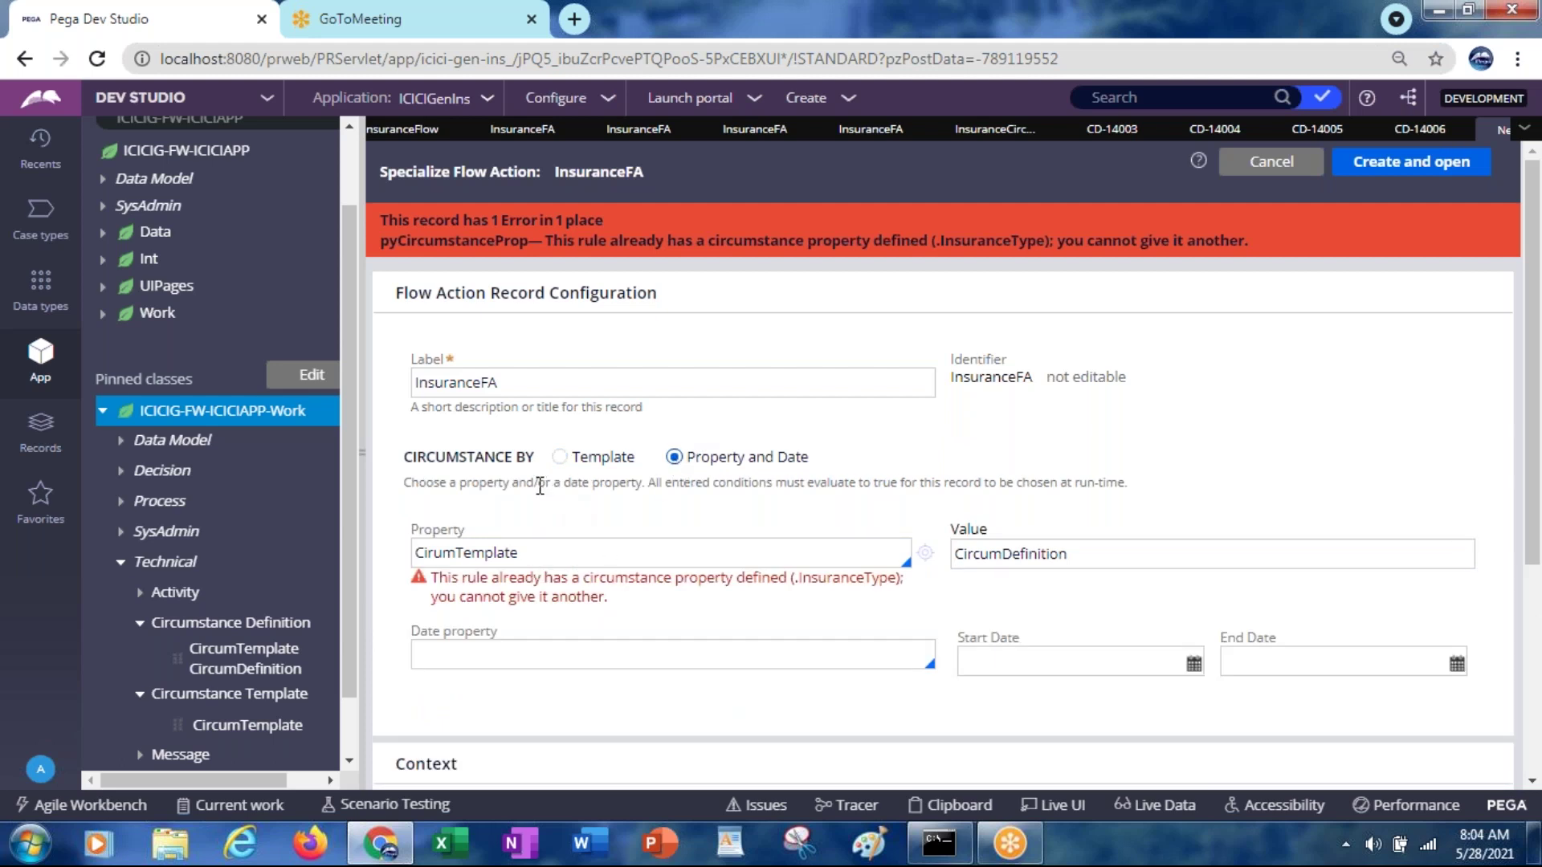
double_click(484, 554)
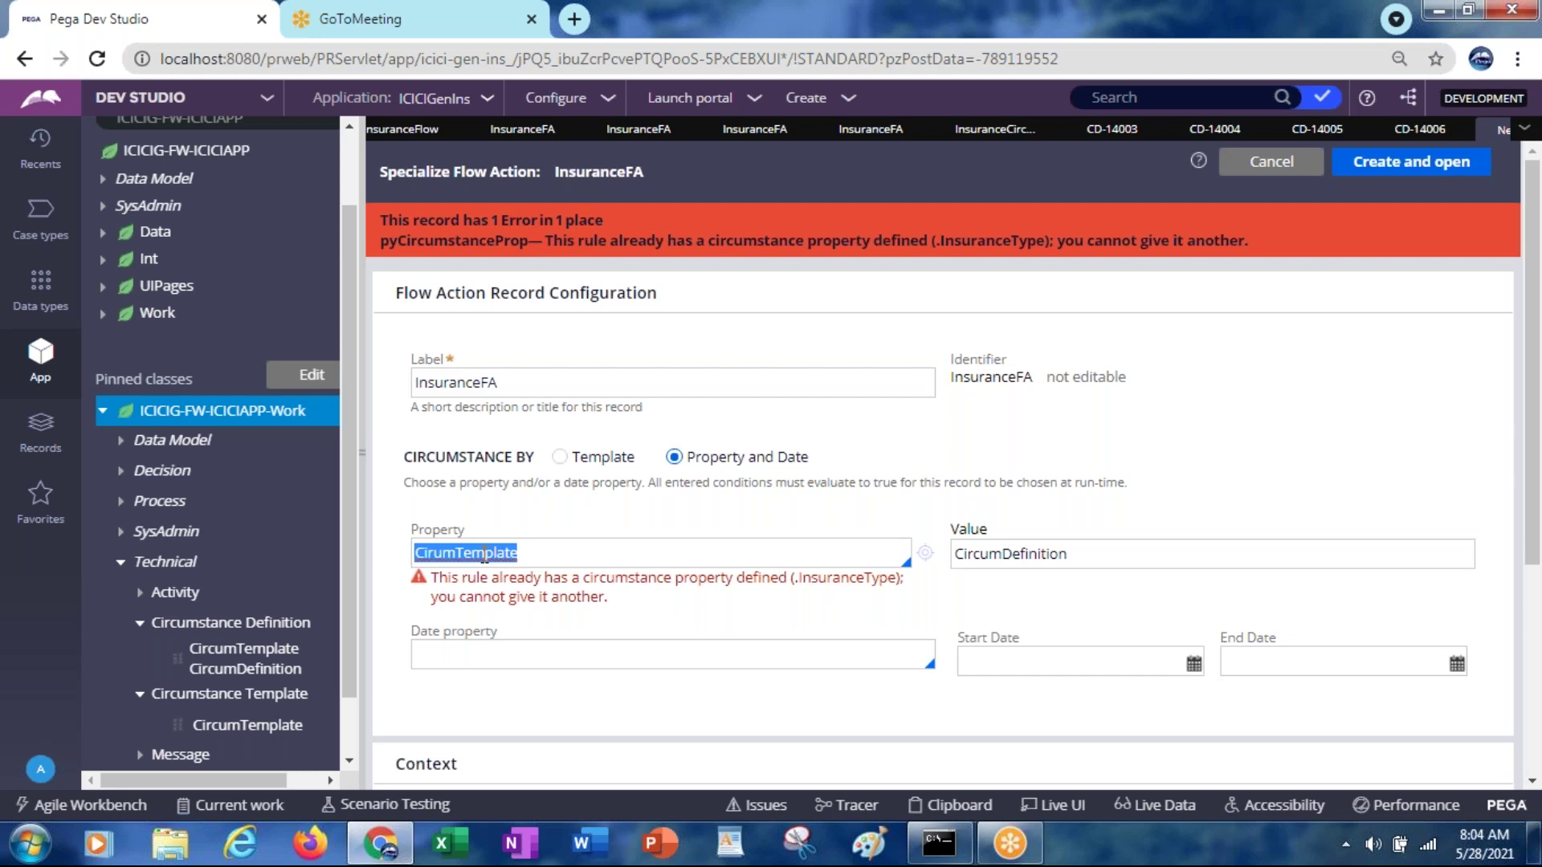
key(BackSpace)
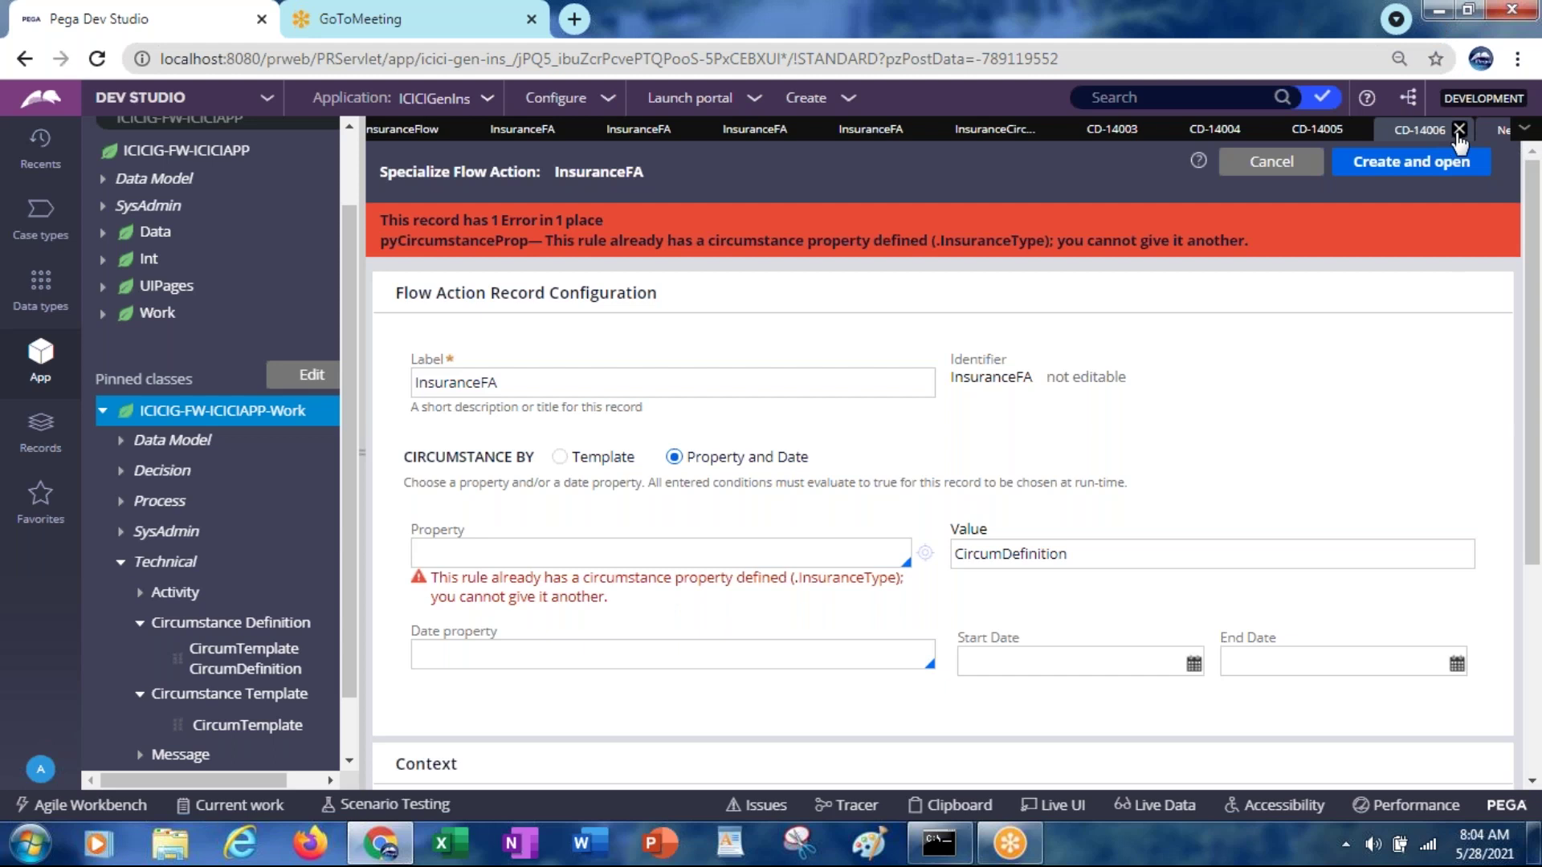
Close the four open CD case records and discard the unsaved specialization of the InsuranceFA flow action
click(1459, 130)
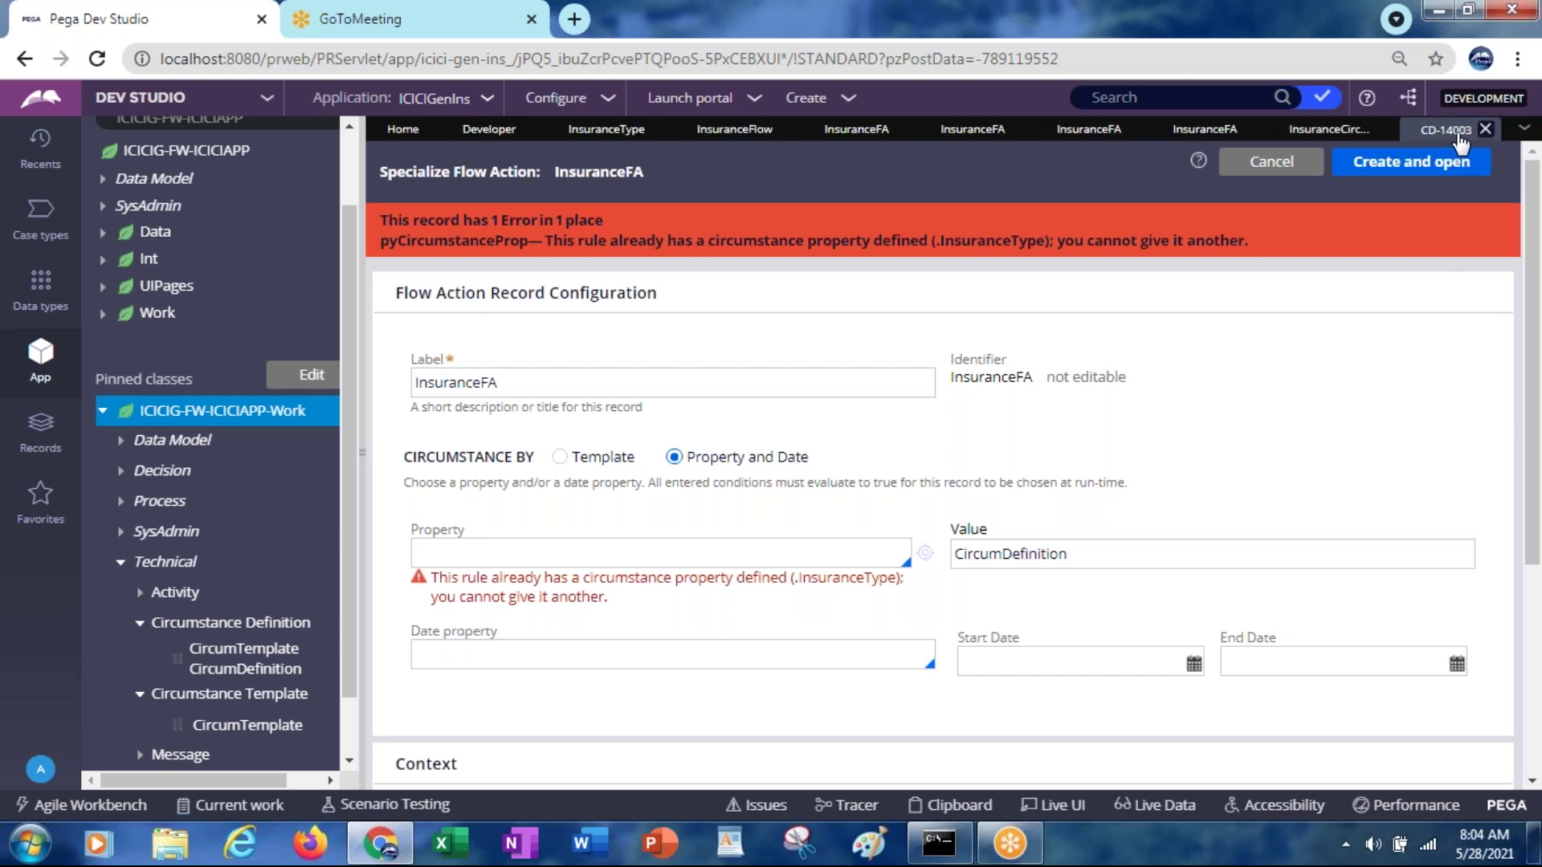
click(1384, 132)
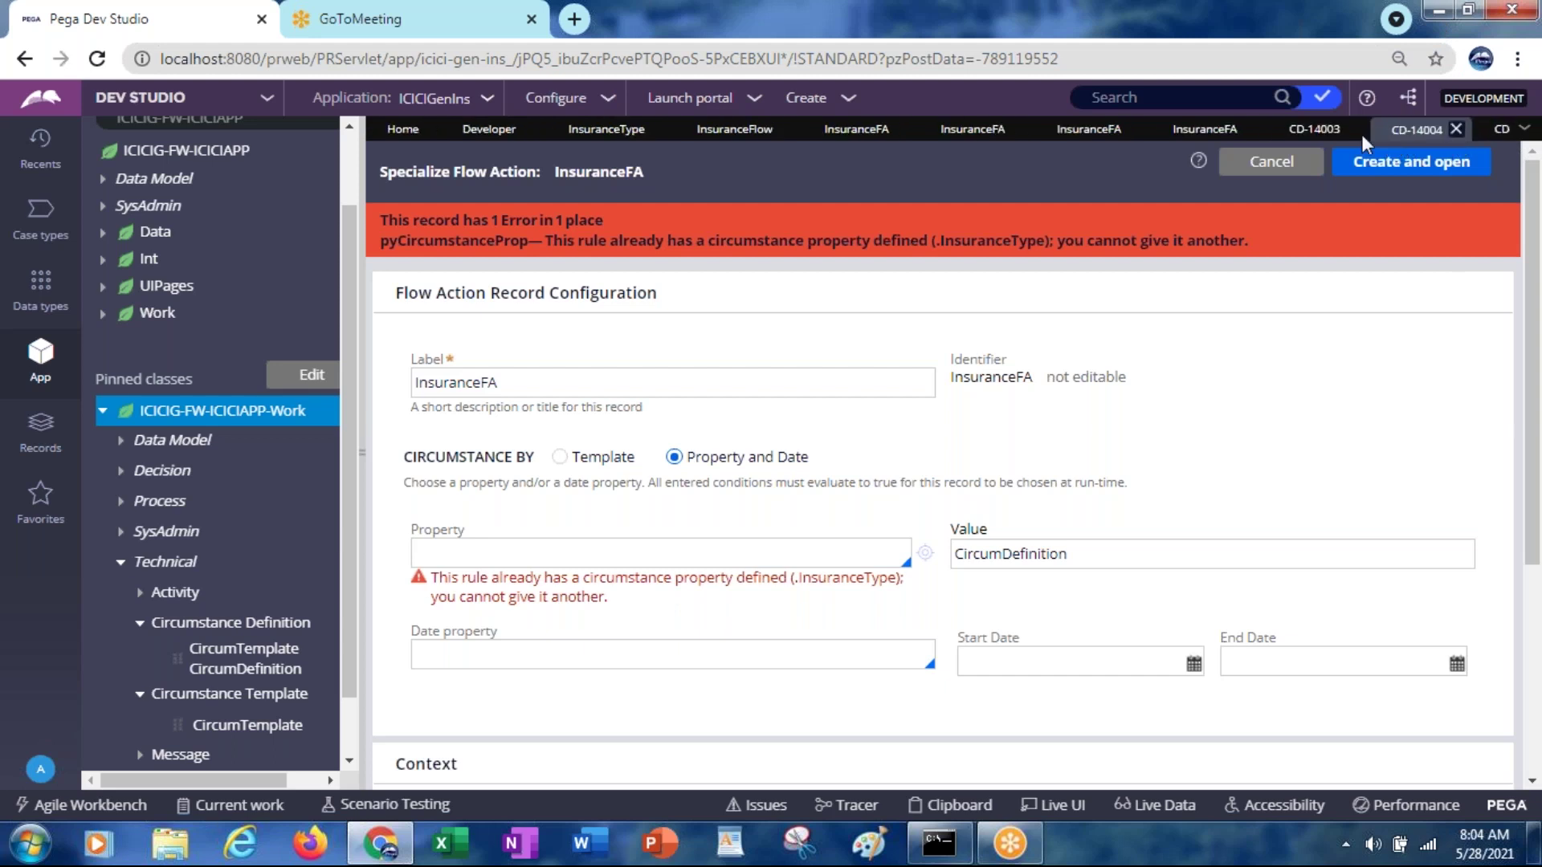
click(1356, 131)
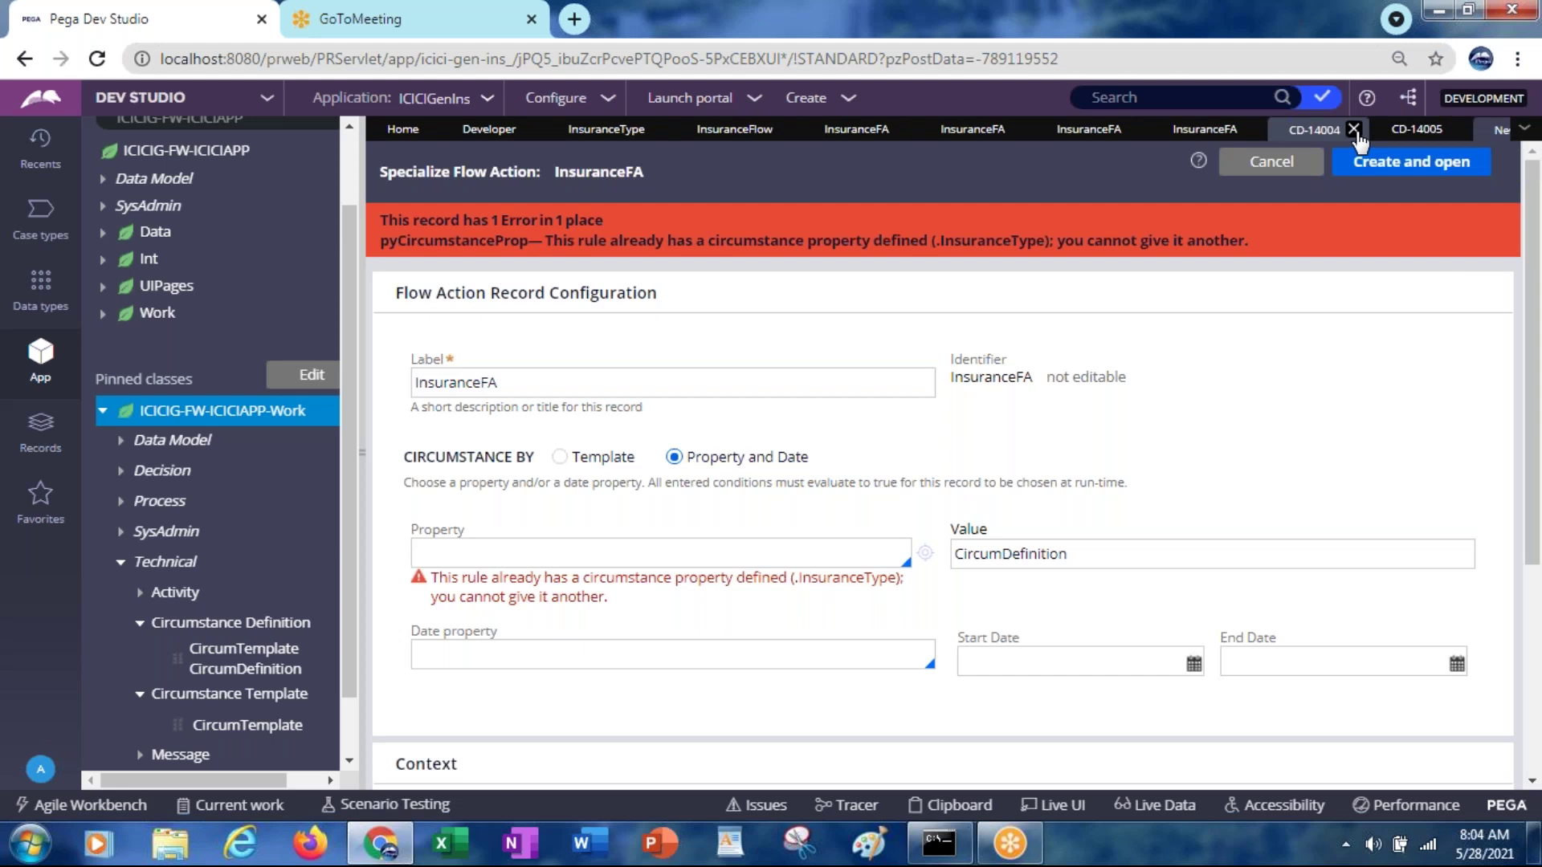
click(1355, 131)
click(1355, 131)
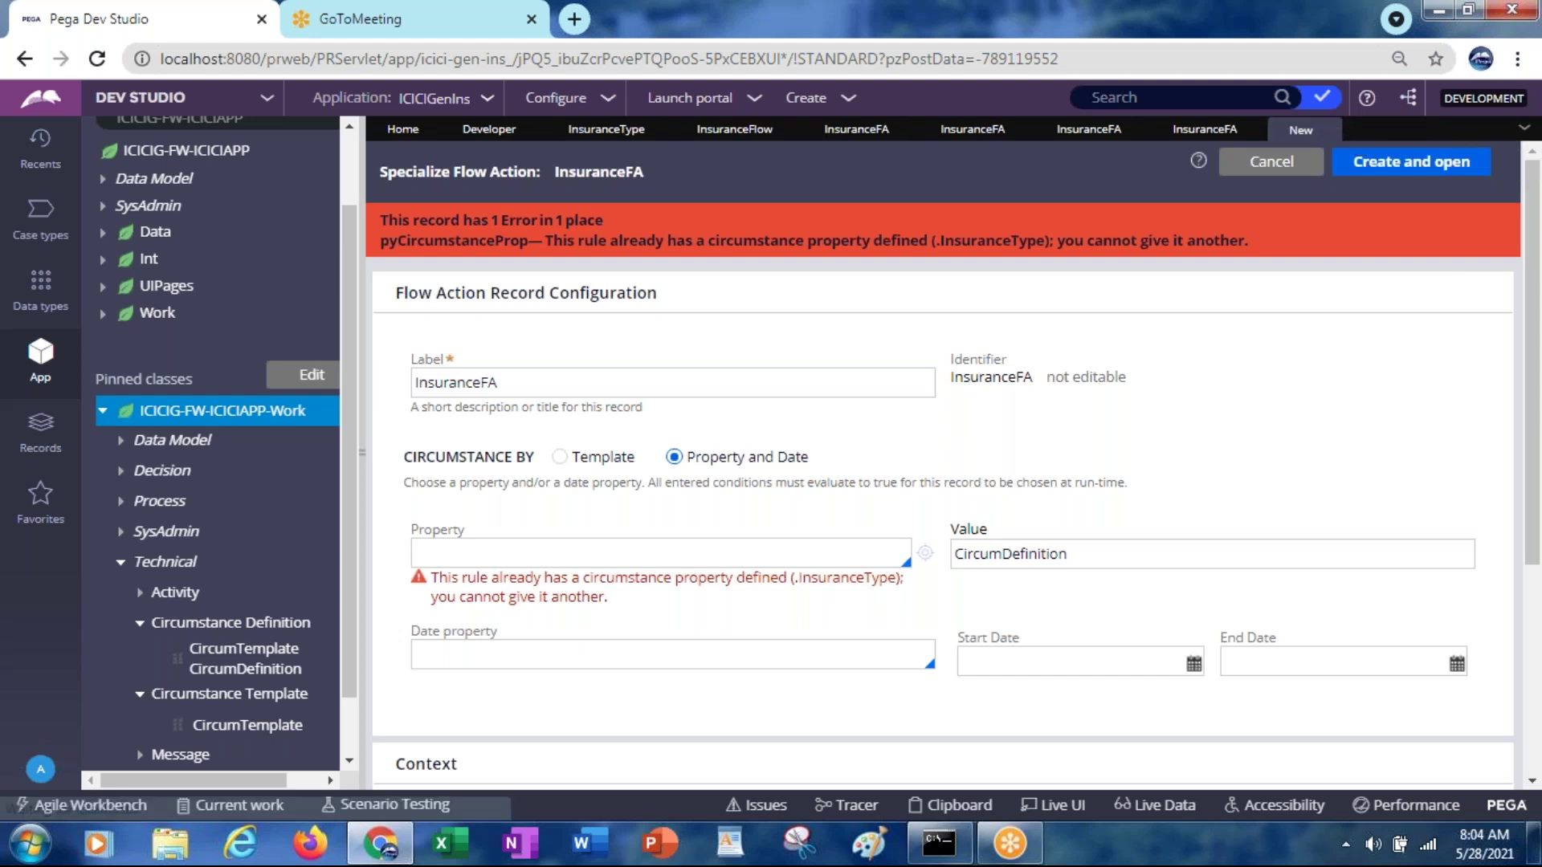
click(1327, 131)
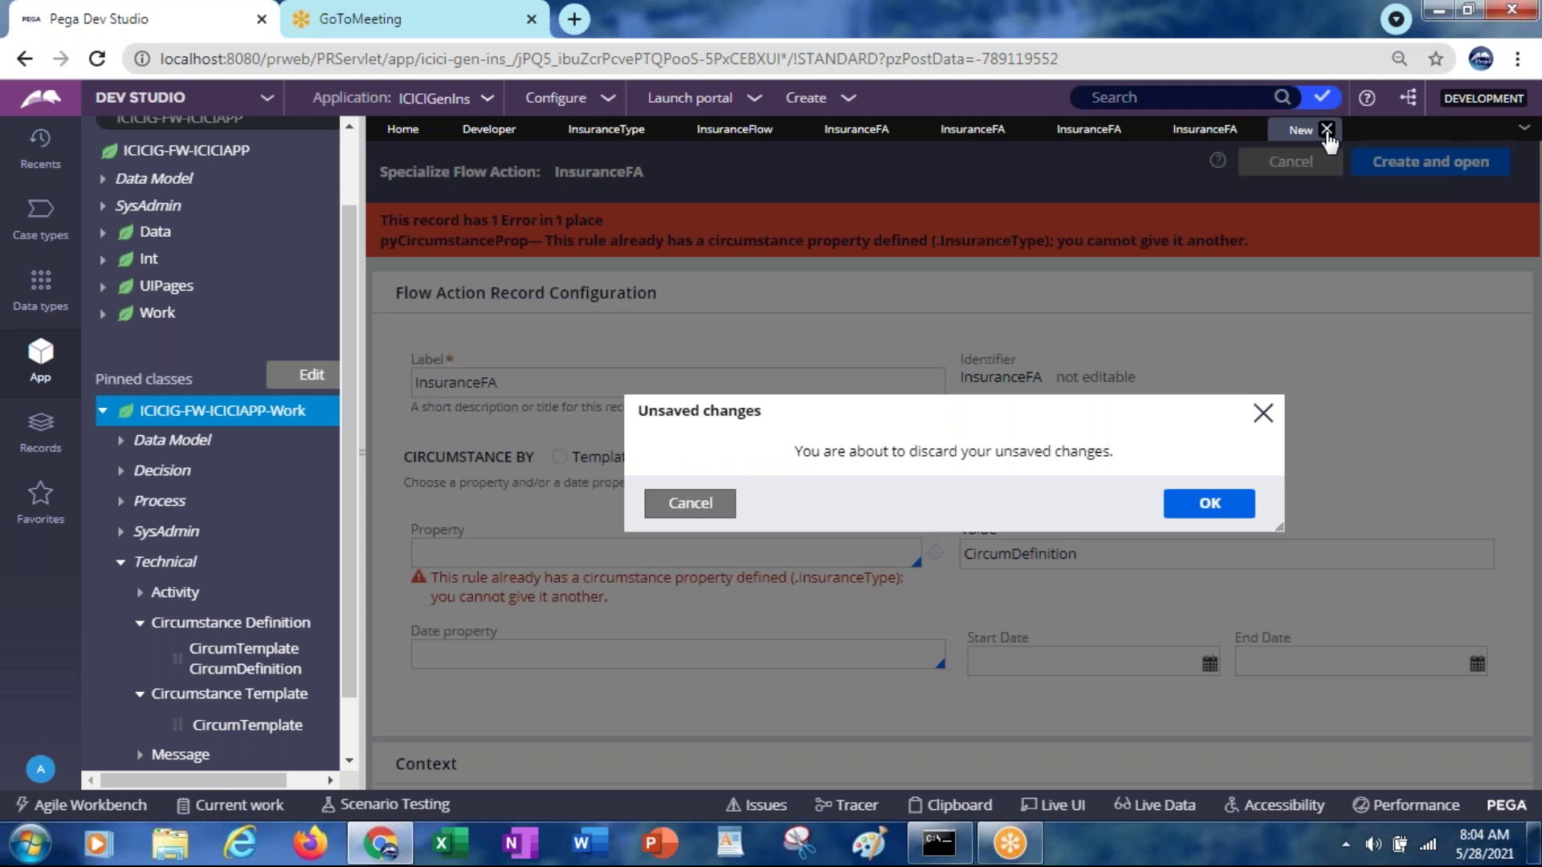
click(1207, 504)
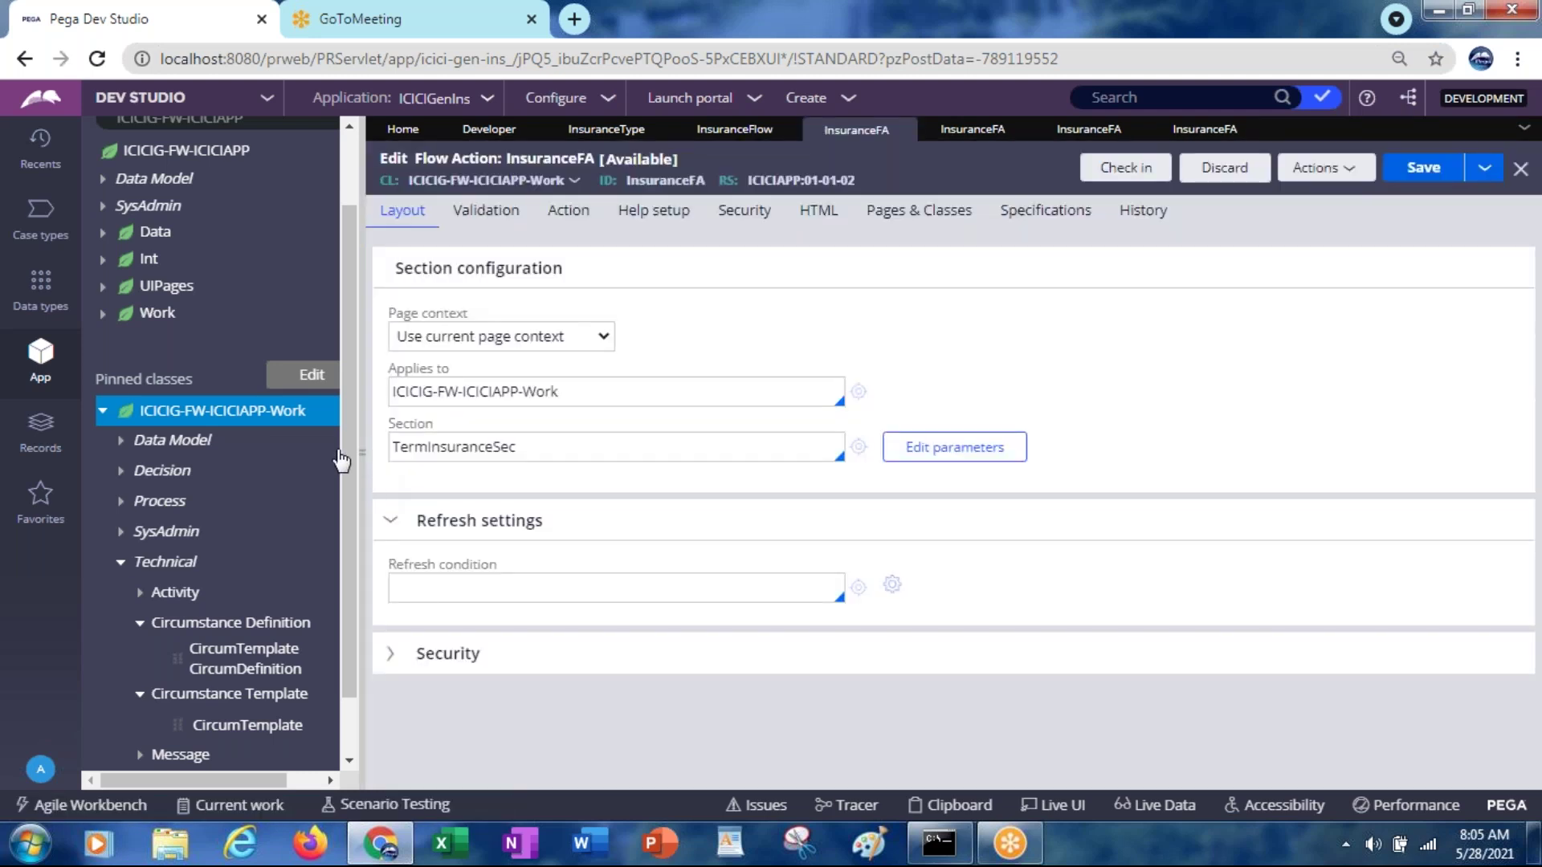
Expand the Flow Action rules under Process in the ICICIG-FW-ICICIAPP-Work class and open BranchDetailsFA
click(122, 502)
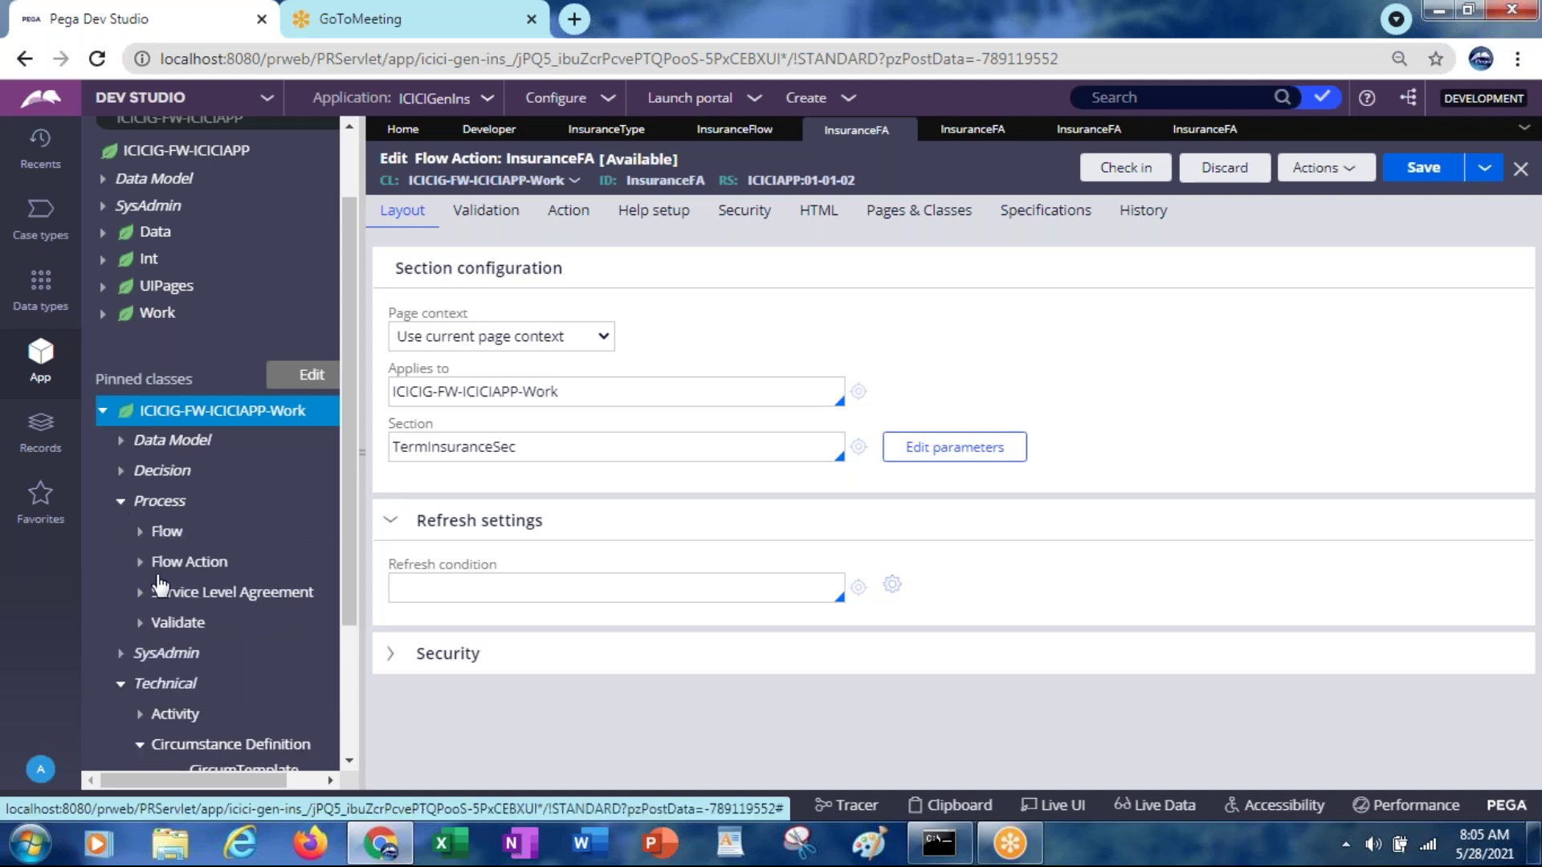
click(140, 567)
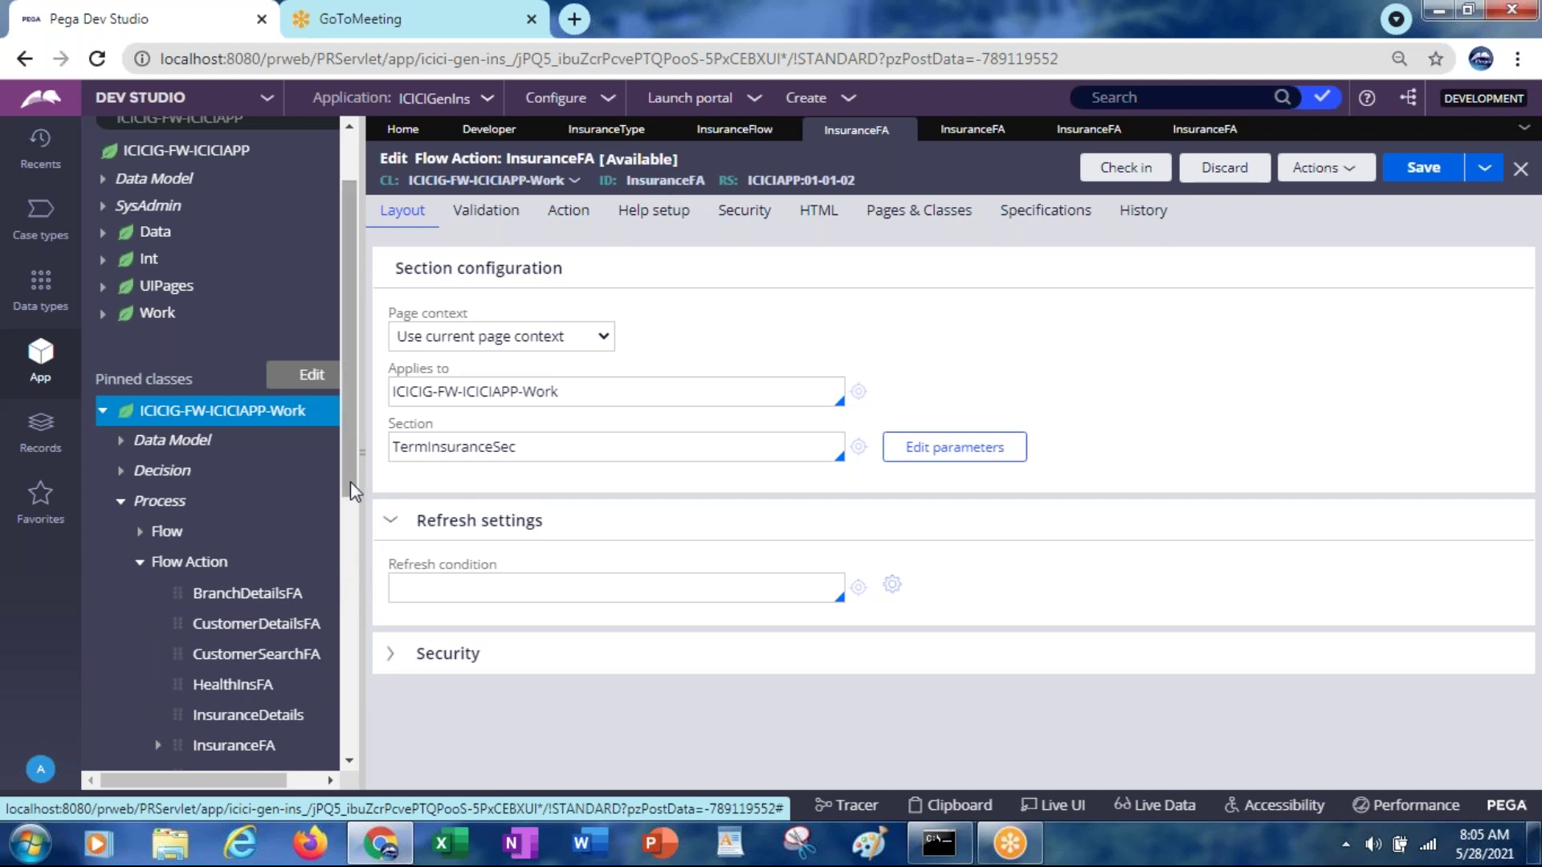
drag(351, 491, 348, 577)
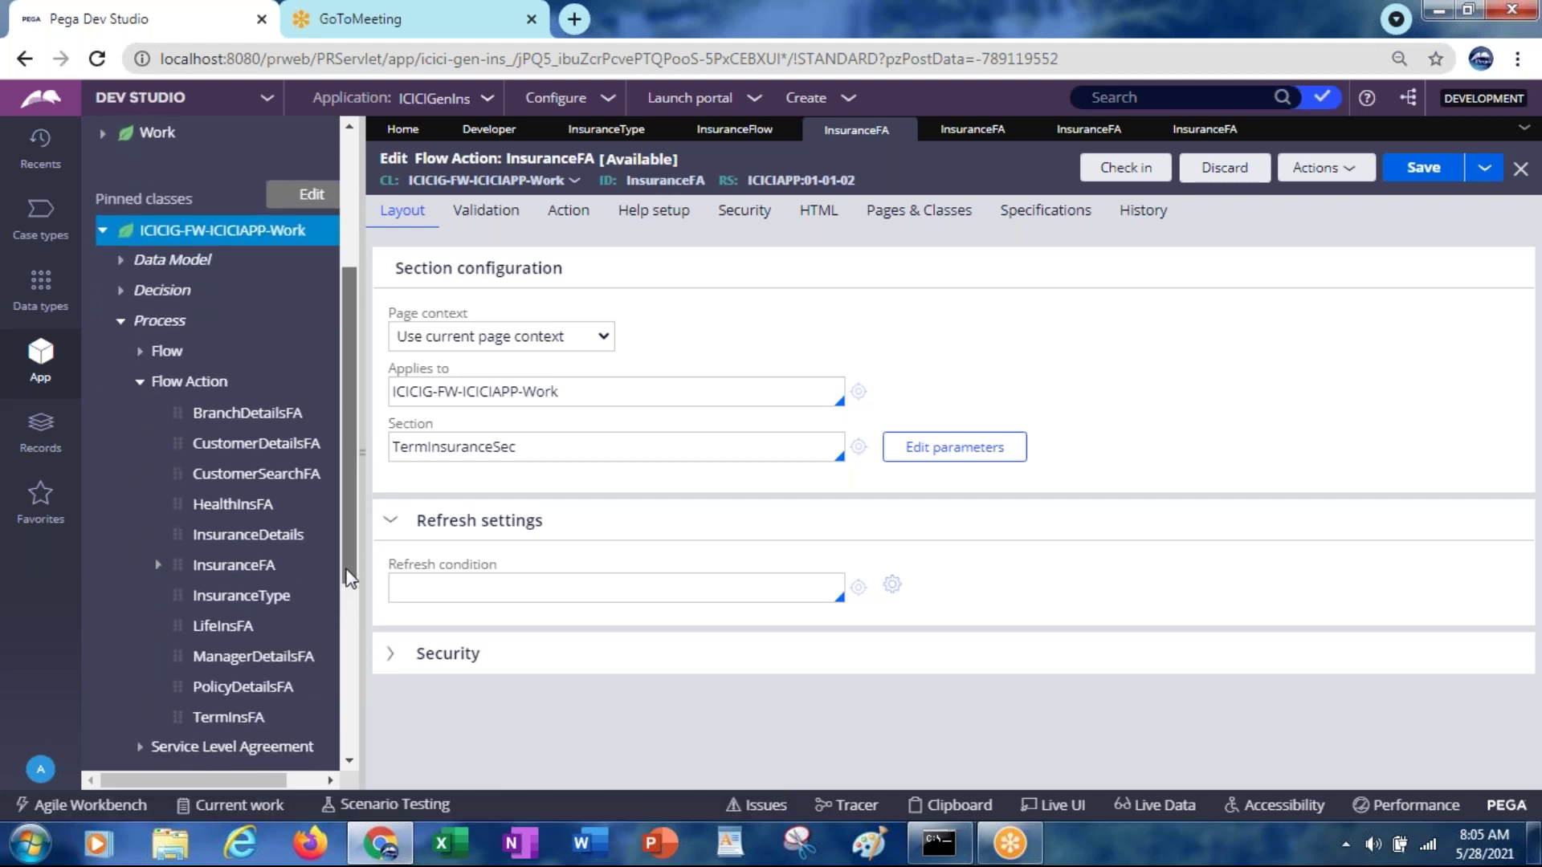
click(245, 413)
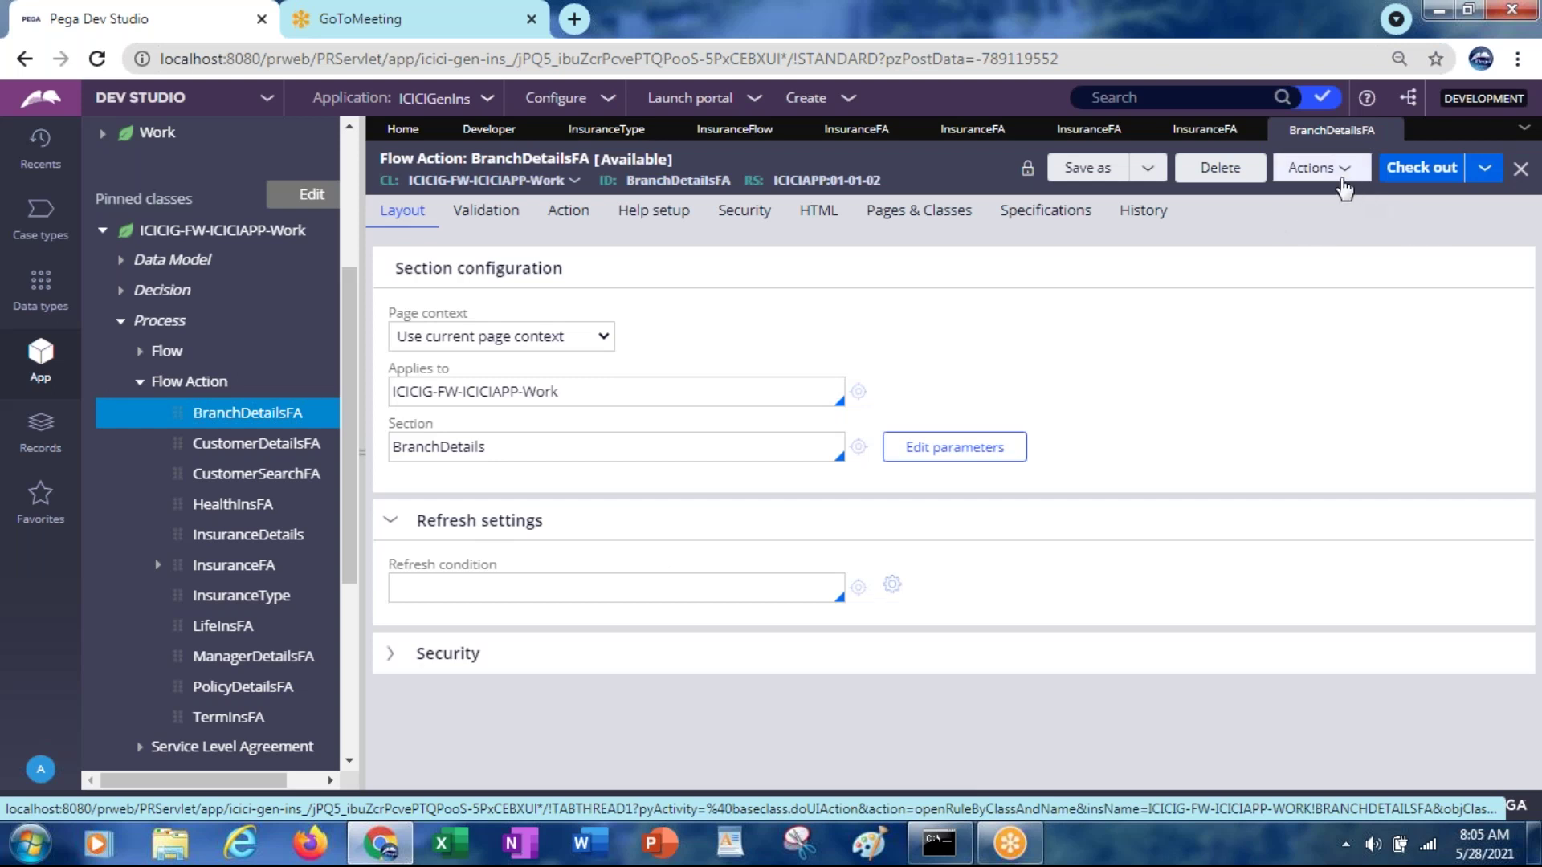
Create a specialized BranchDetailsFA circumstanced by template CircumTemplate with definition CircumDefinition, and view its circumstance details
click(1148, 170)
click(1212, 255)
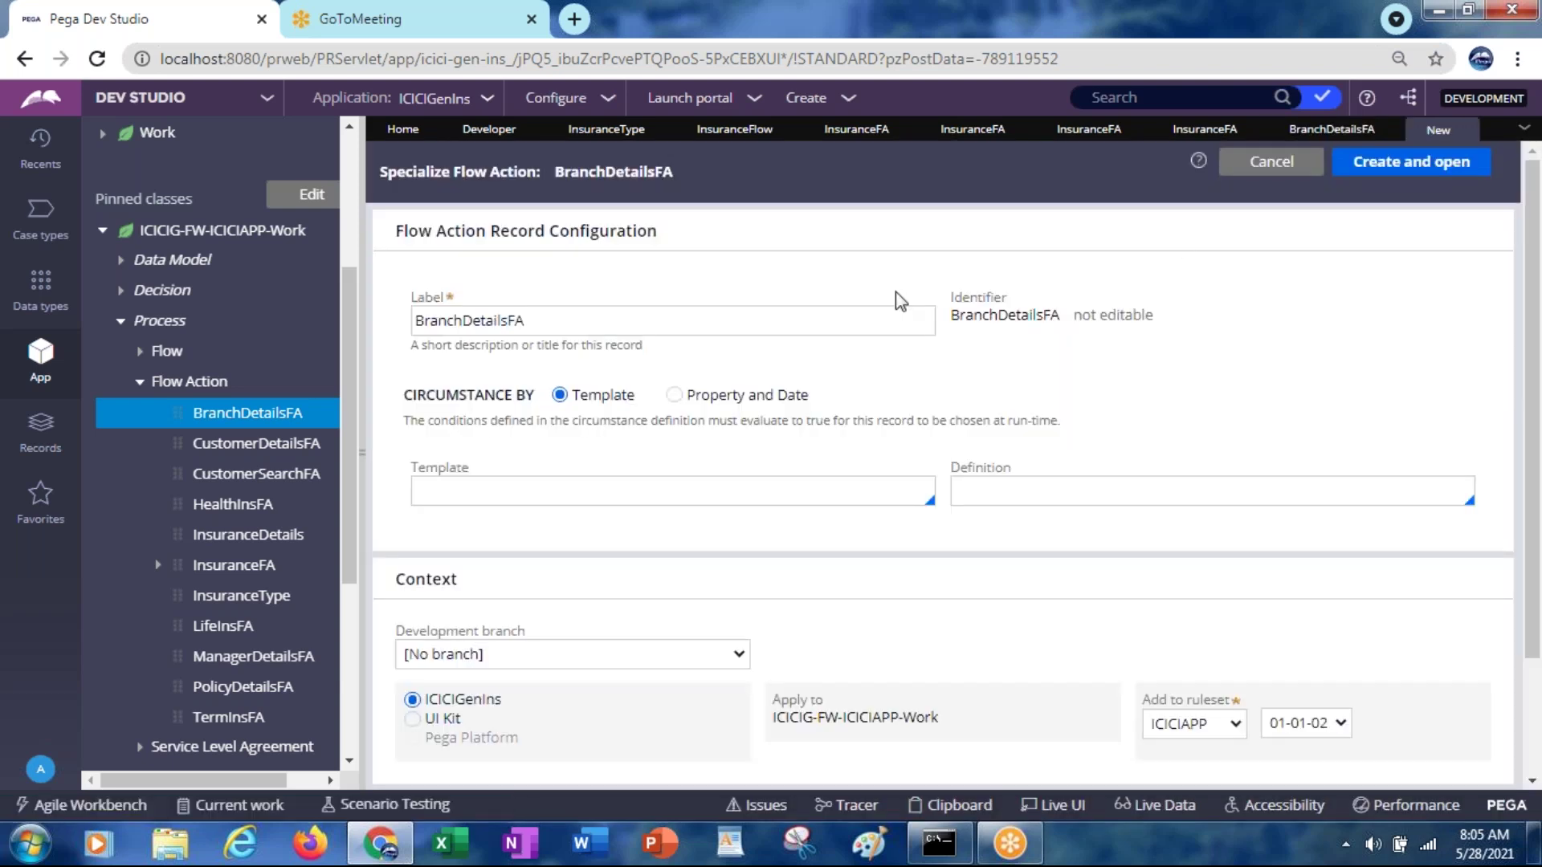
click(485, 502)
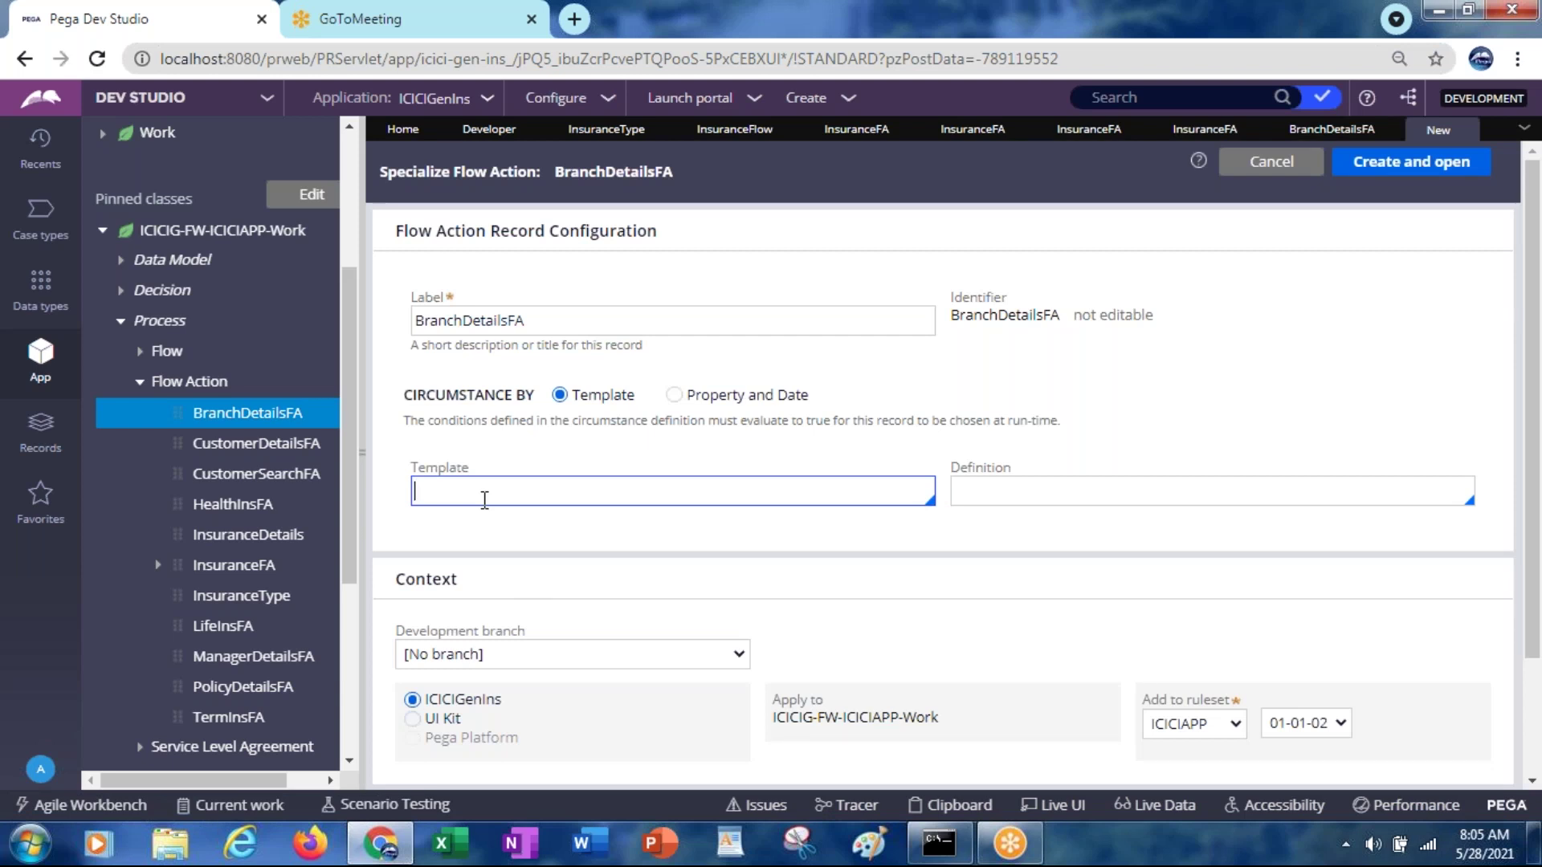
text(CircumTemplate)
key(Tab)
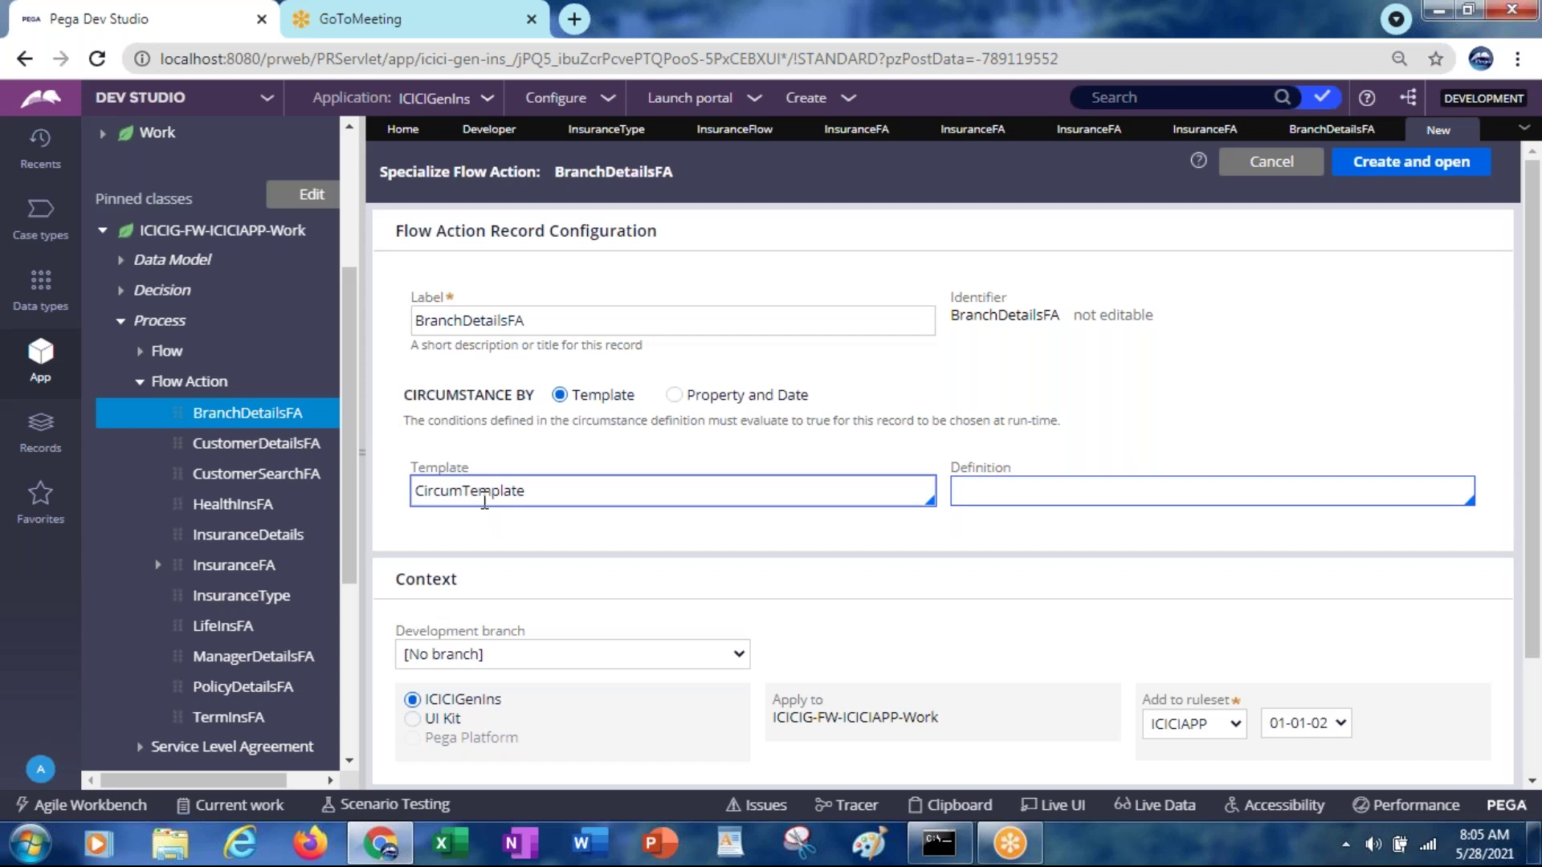
text(CircumDefinition)
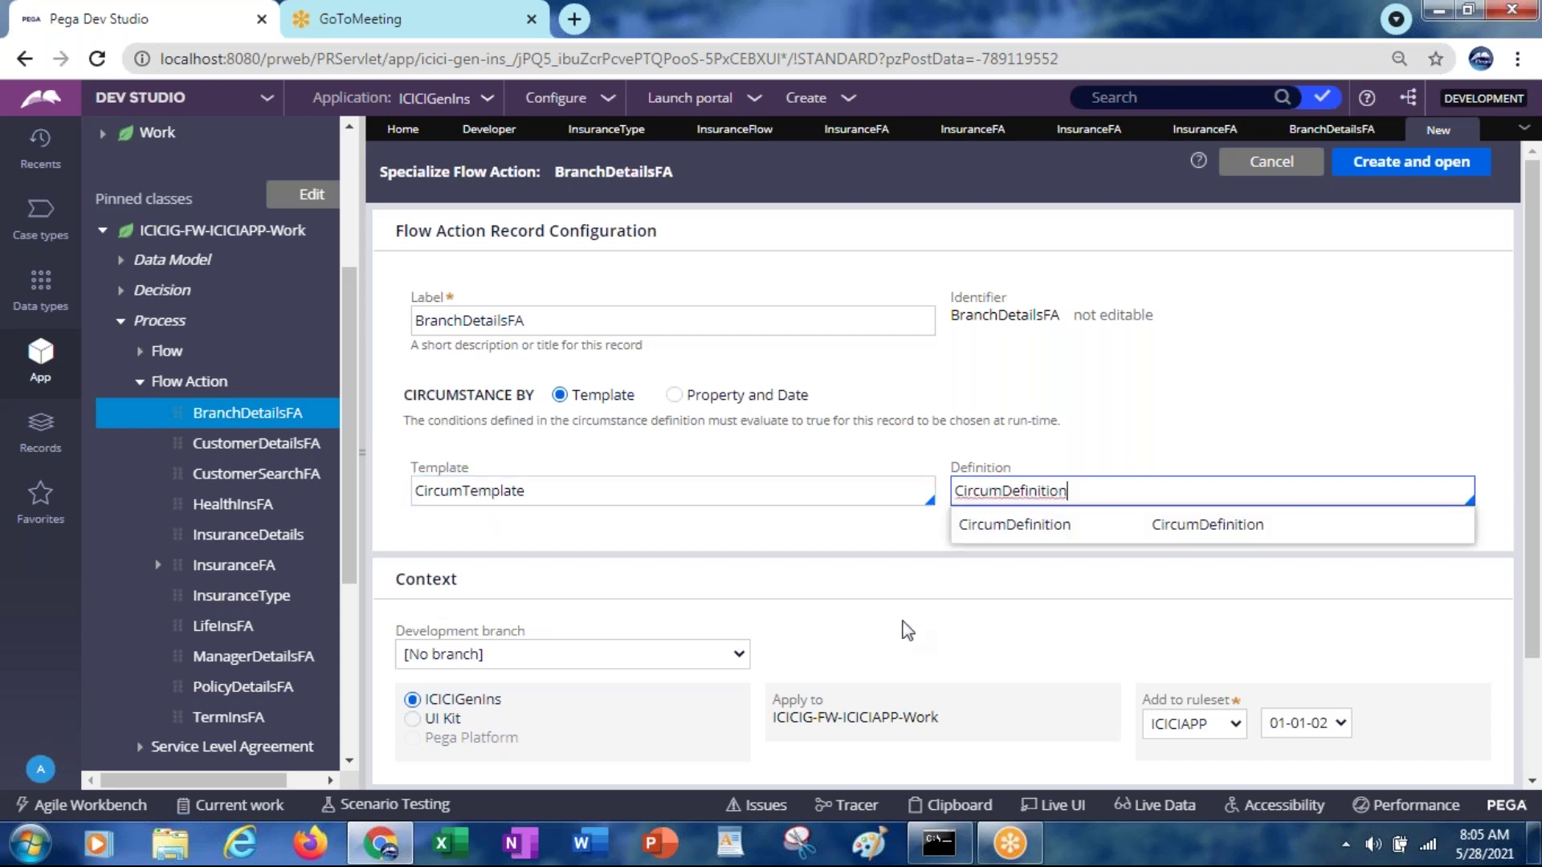
click(990, 527)
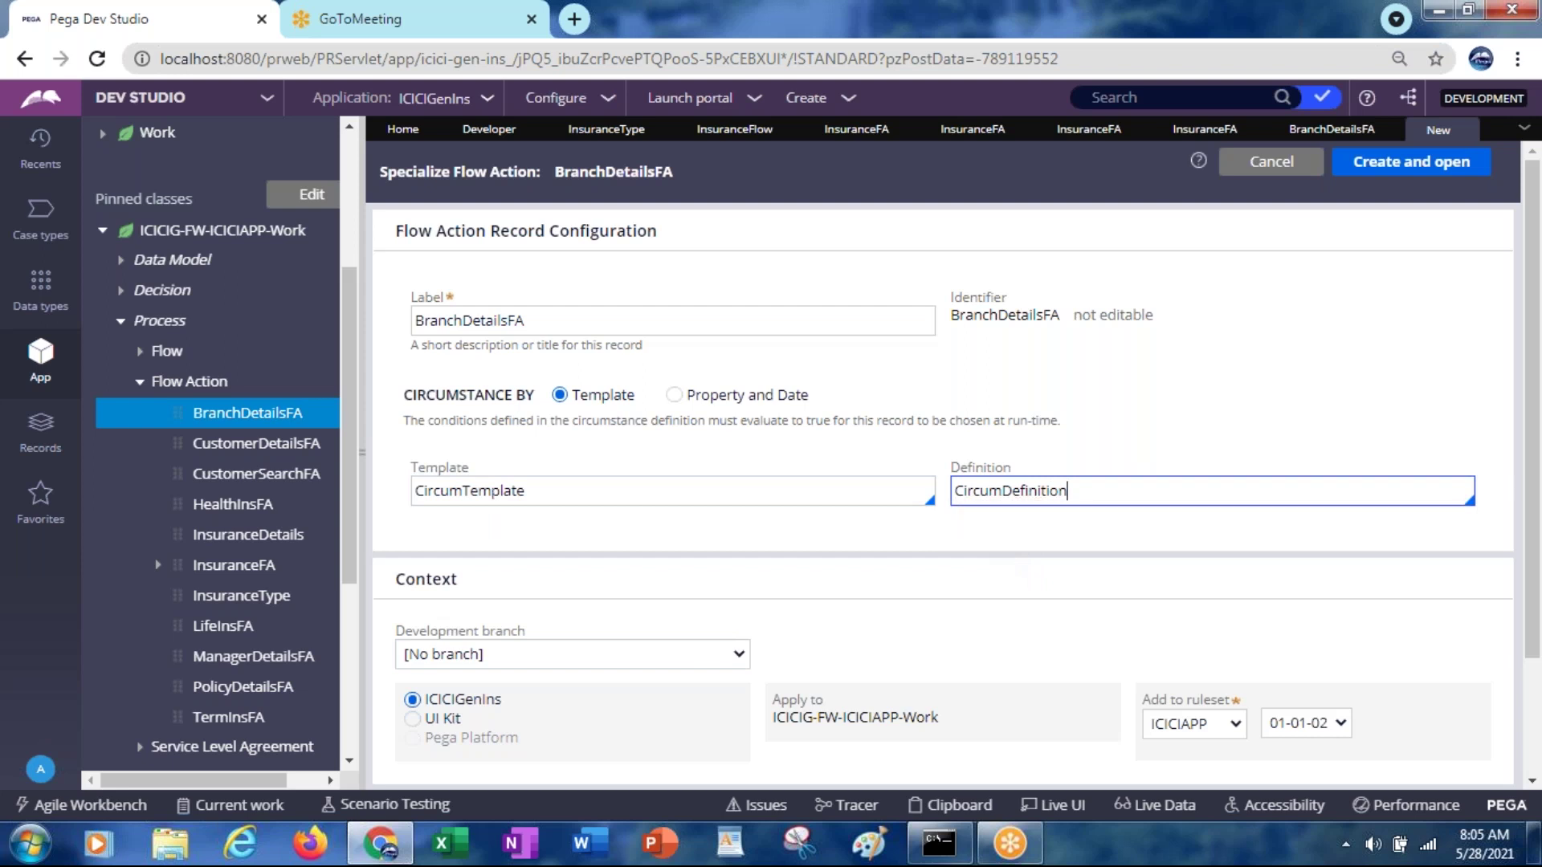
click(1398, 164)
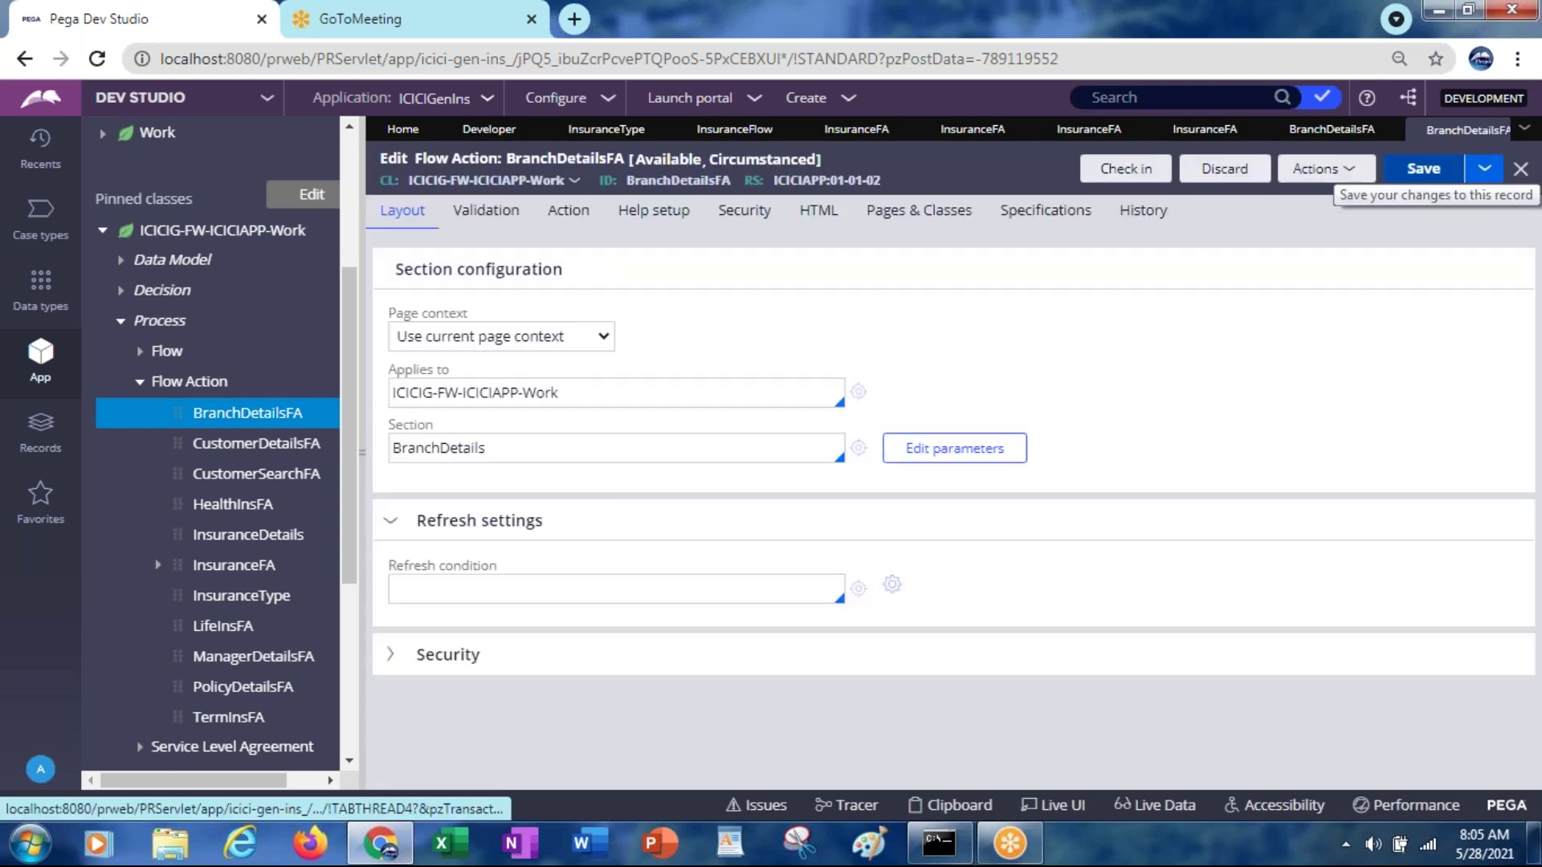
click(776, 165)
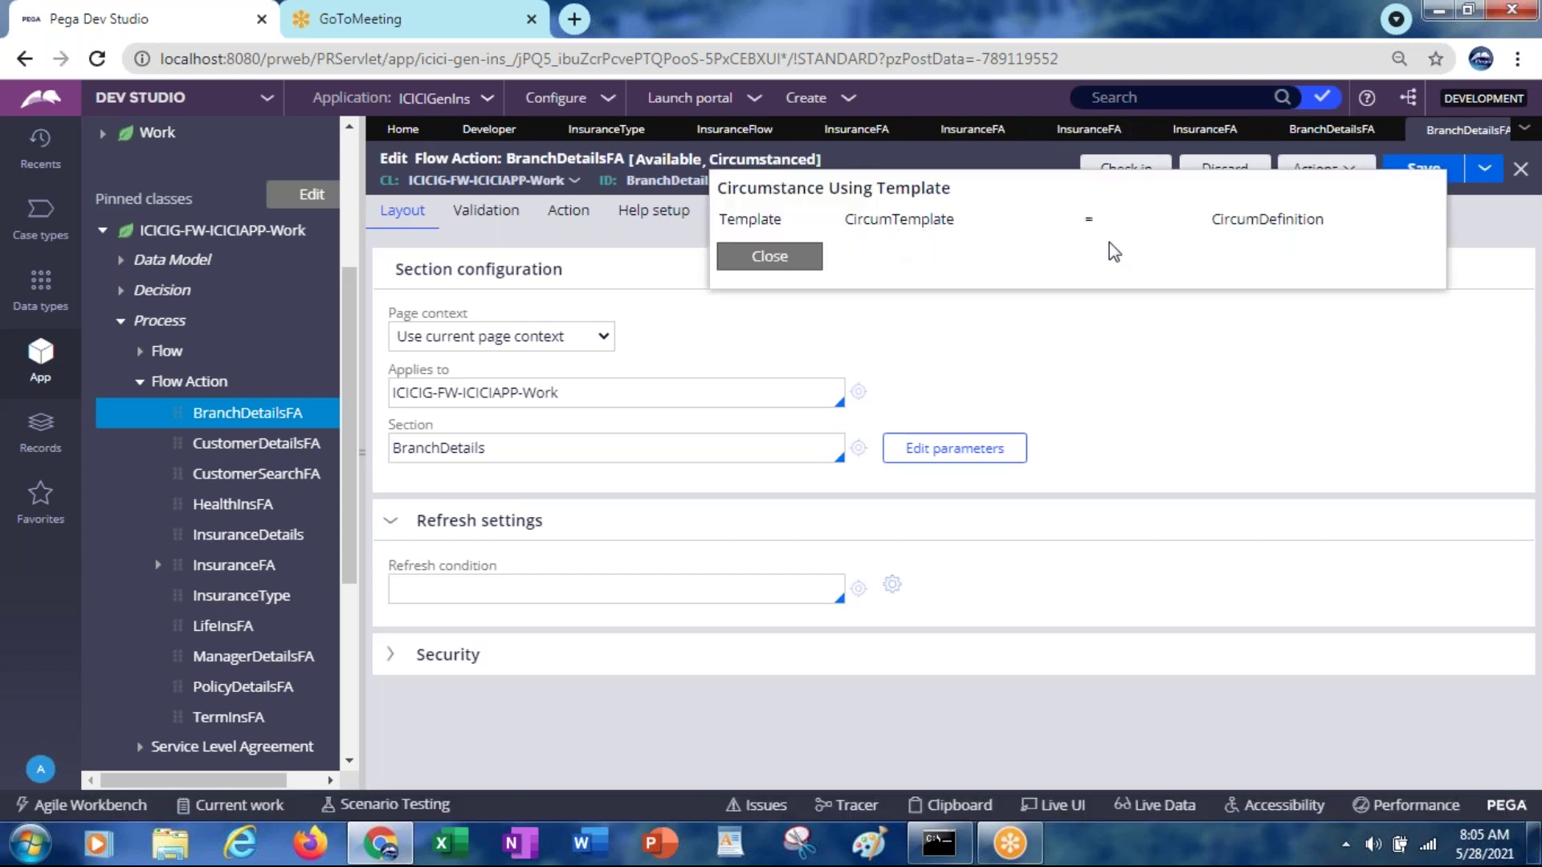
click(795, 261)
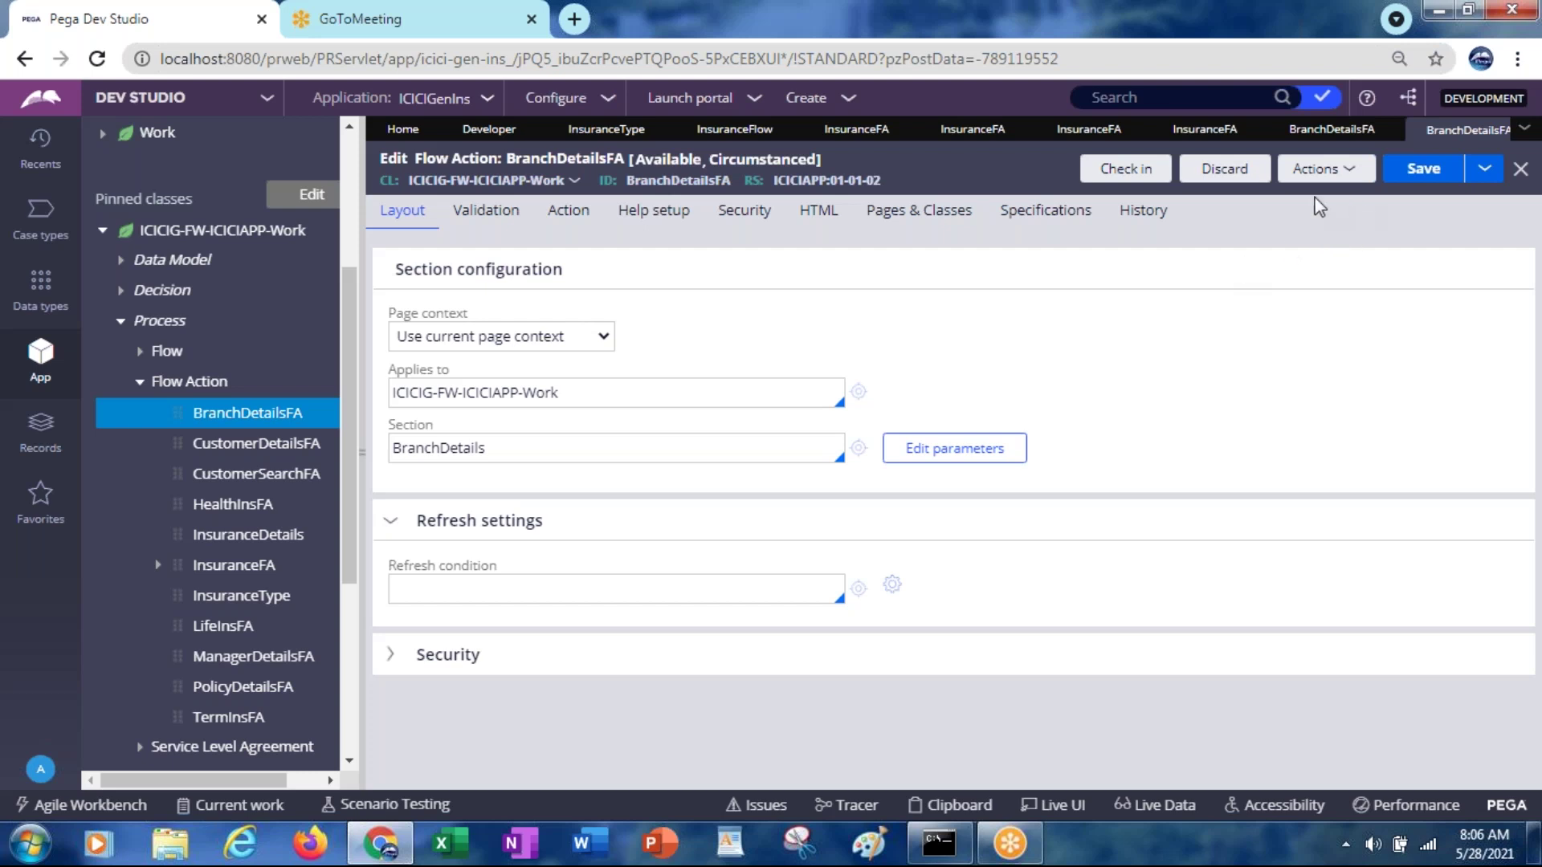
Discard the check-out of the circumstanced BranchDetailsFA and delete the rule with the reason "not required"
click(1225, 176)
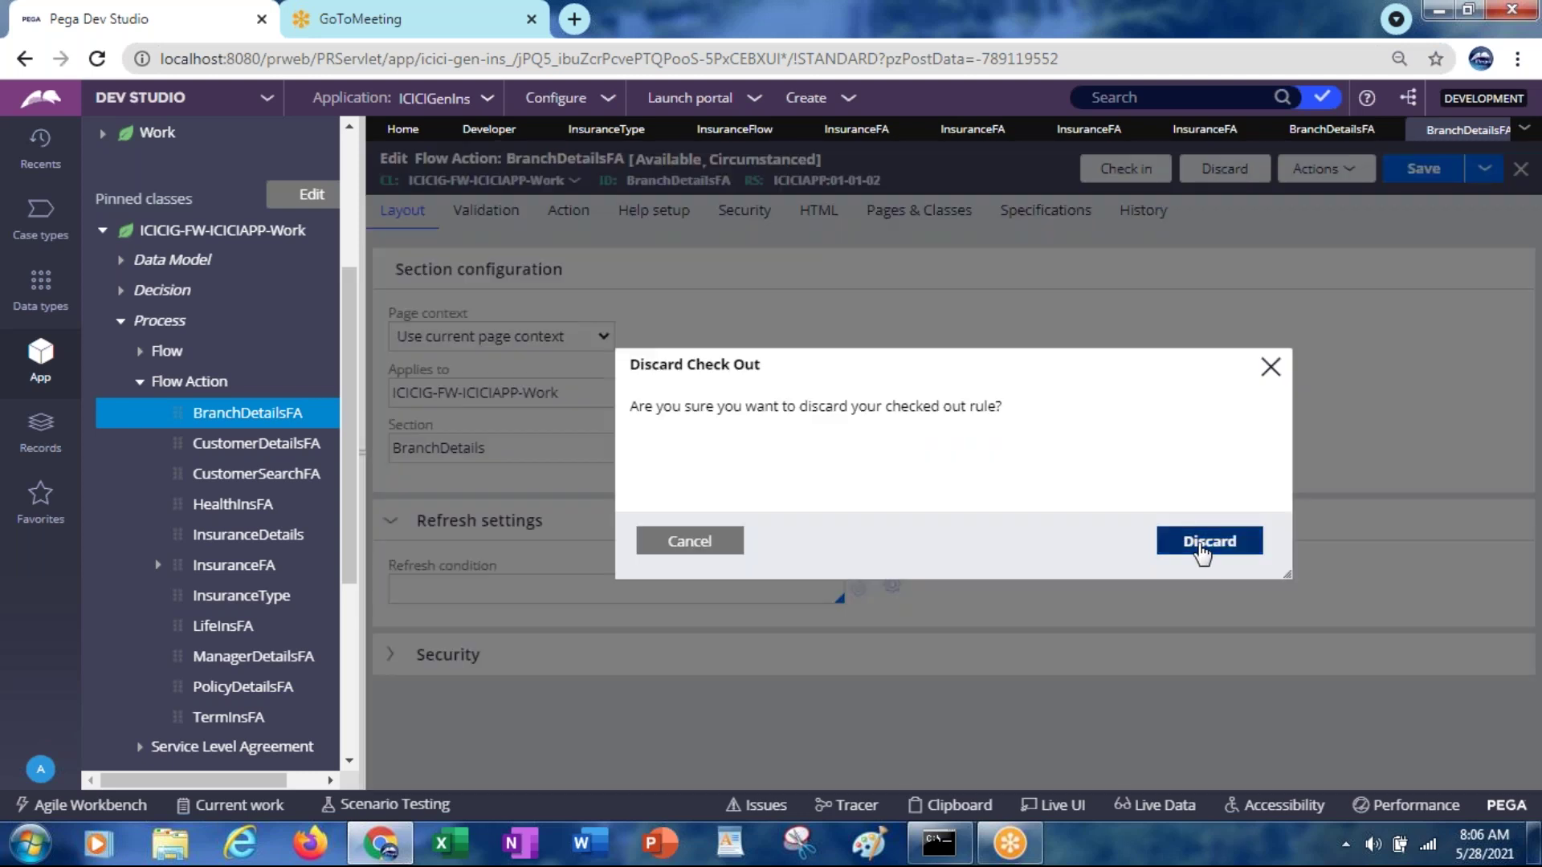
click(1203, 543)
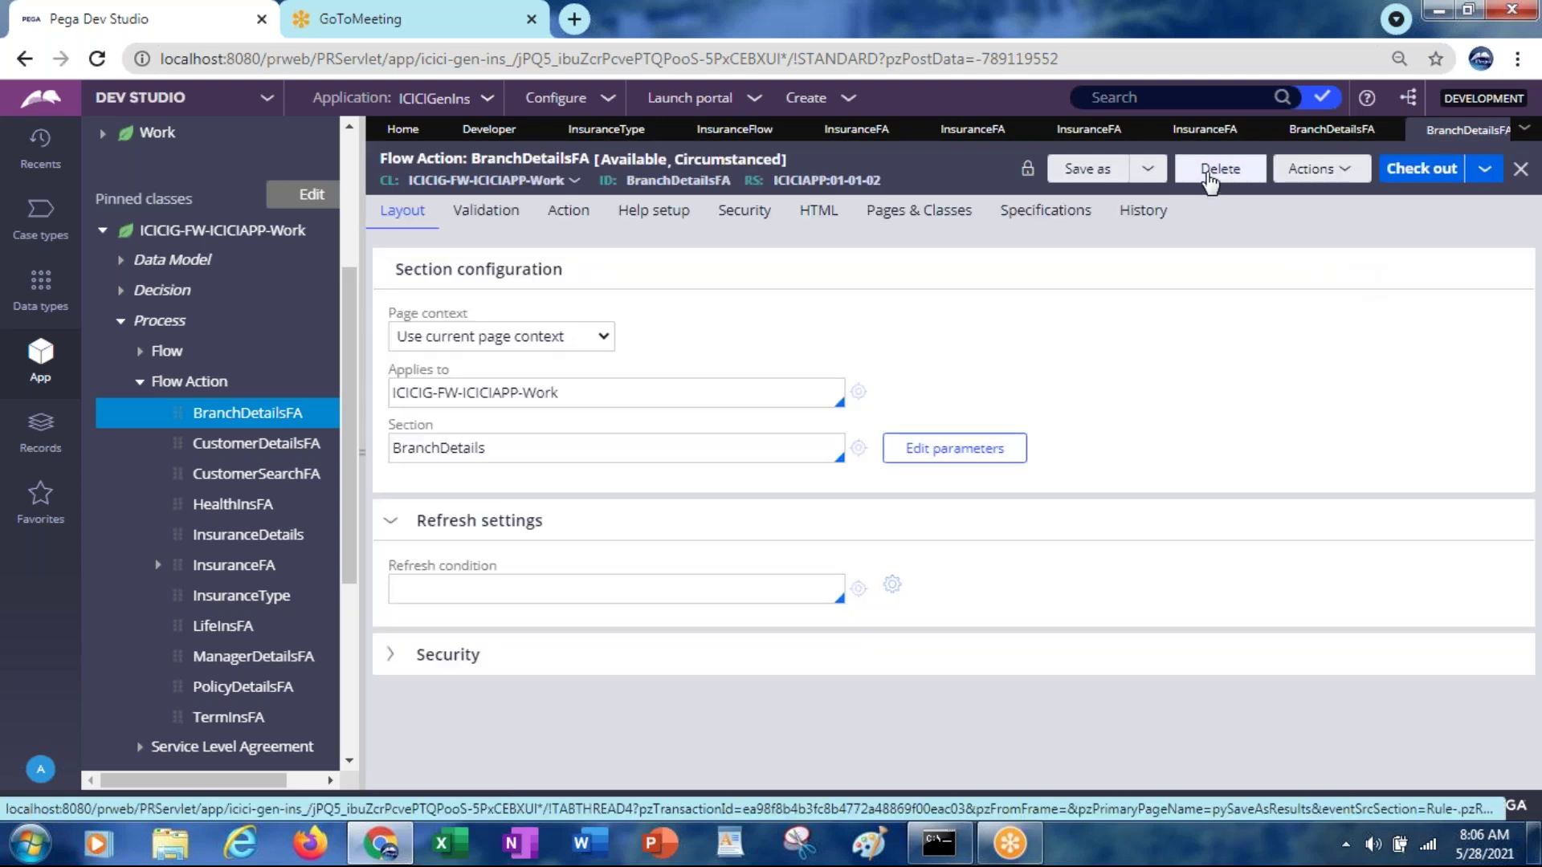
click(955, 448)
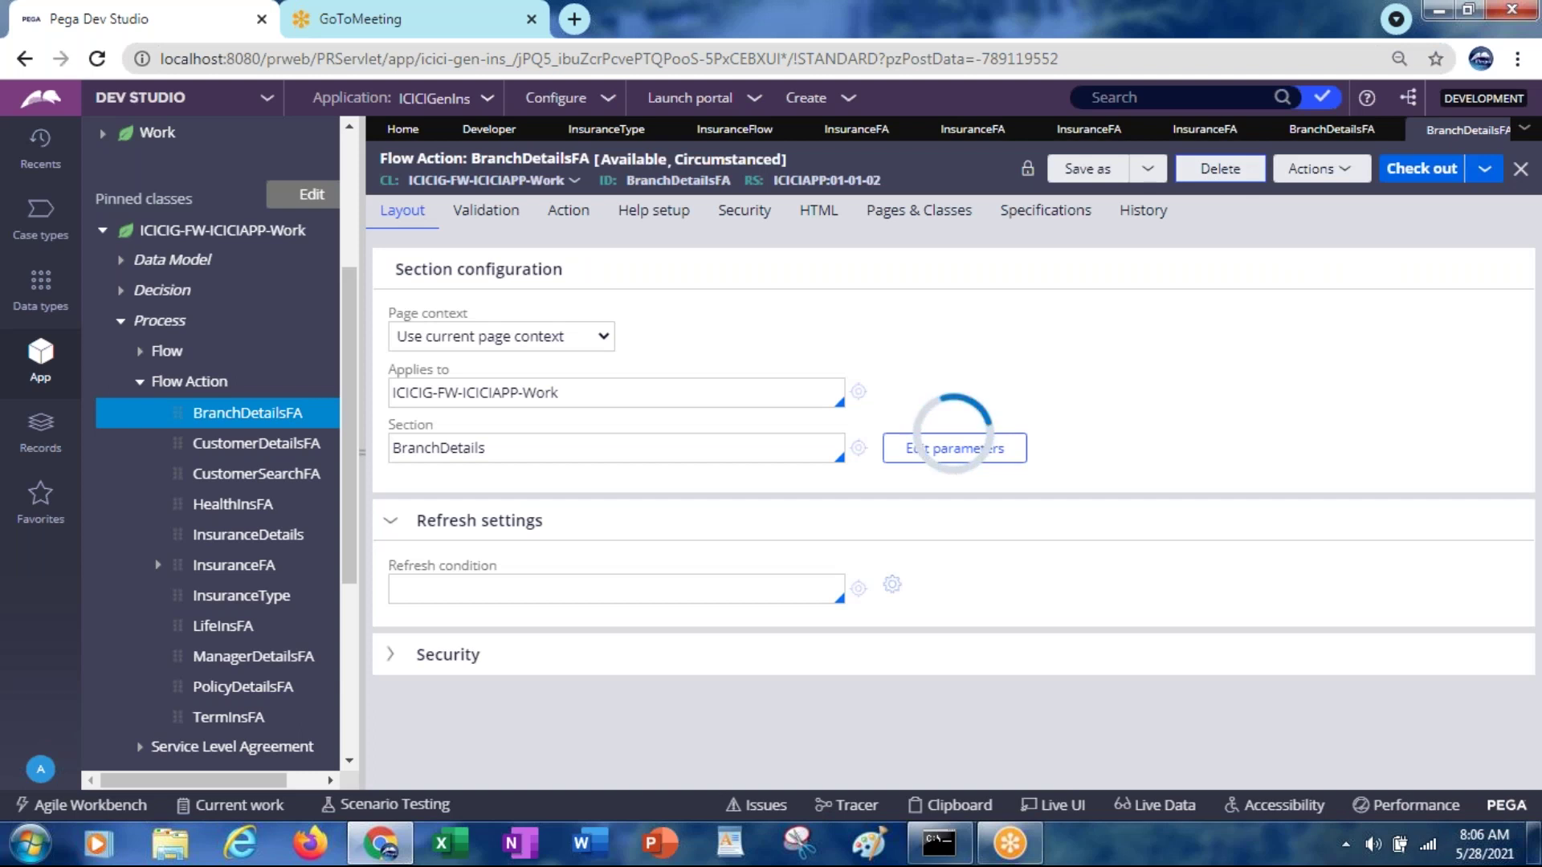
text(not required)
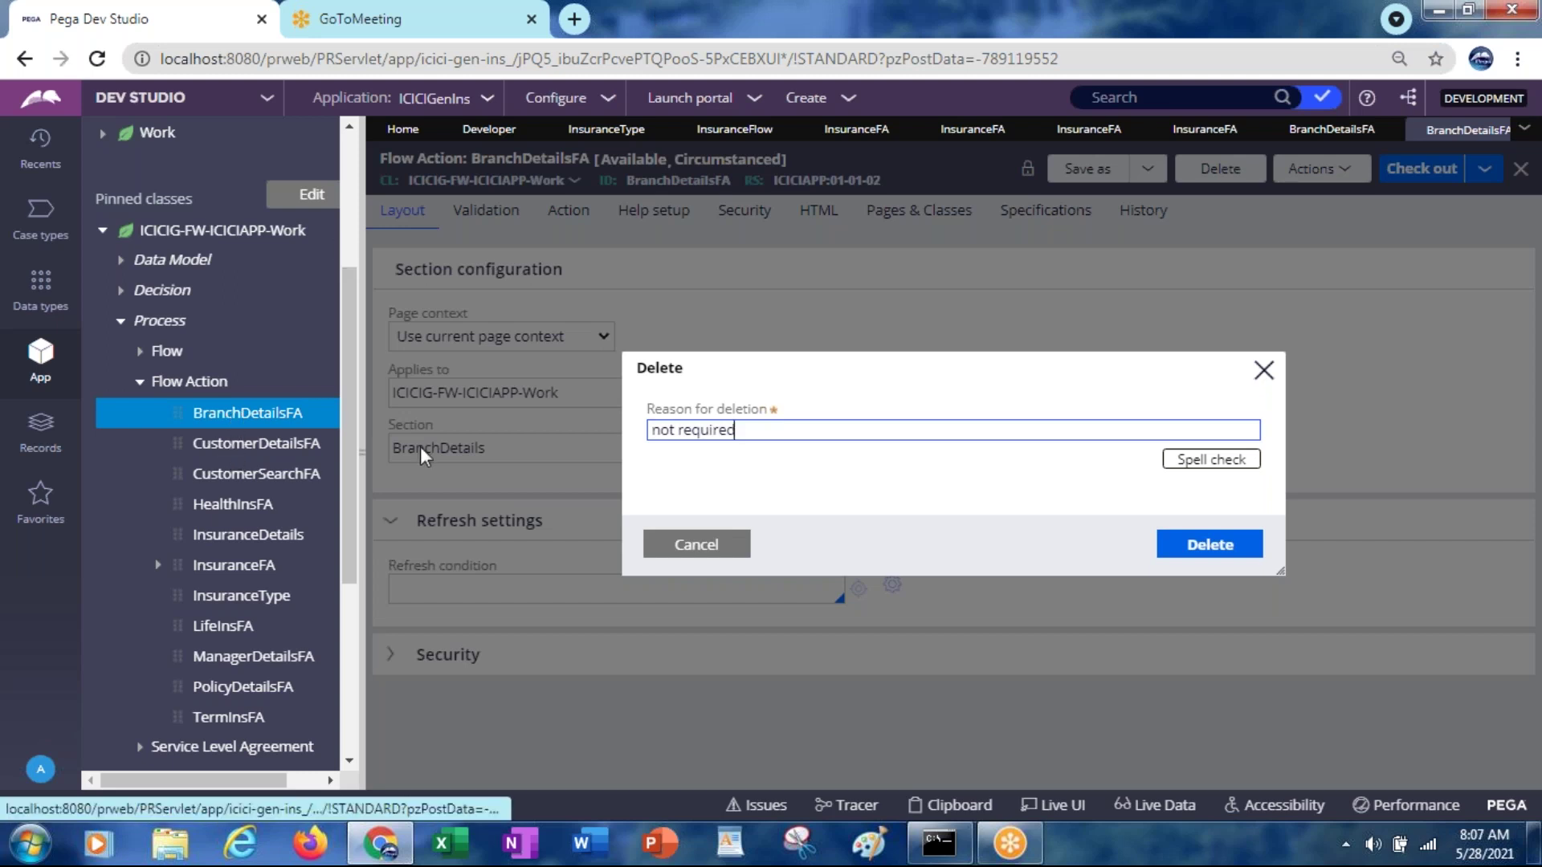
click(1202, 548)
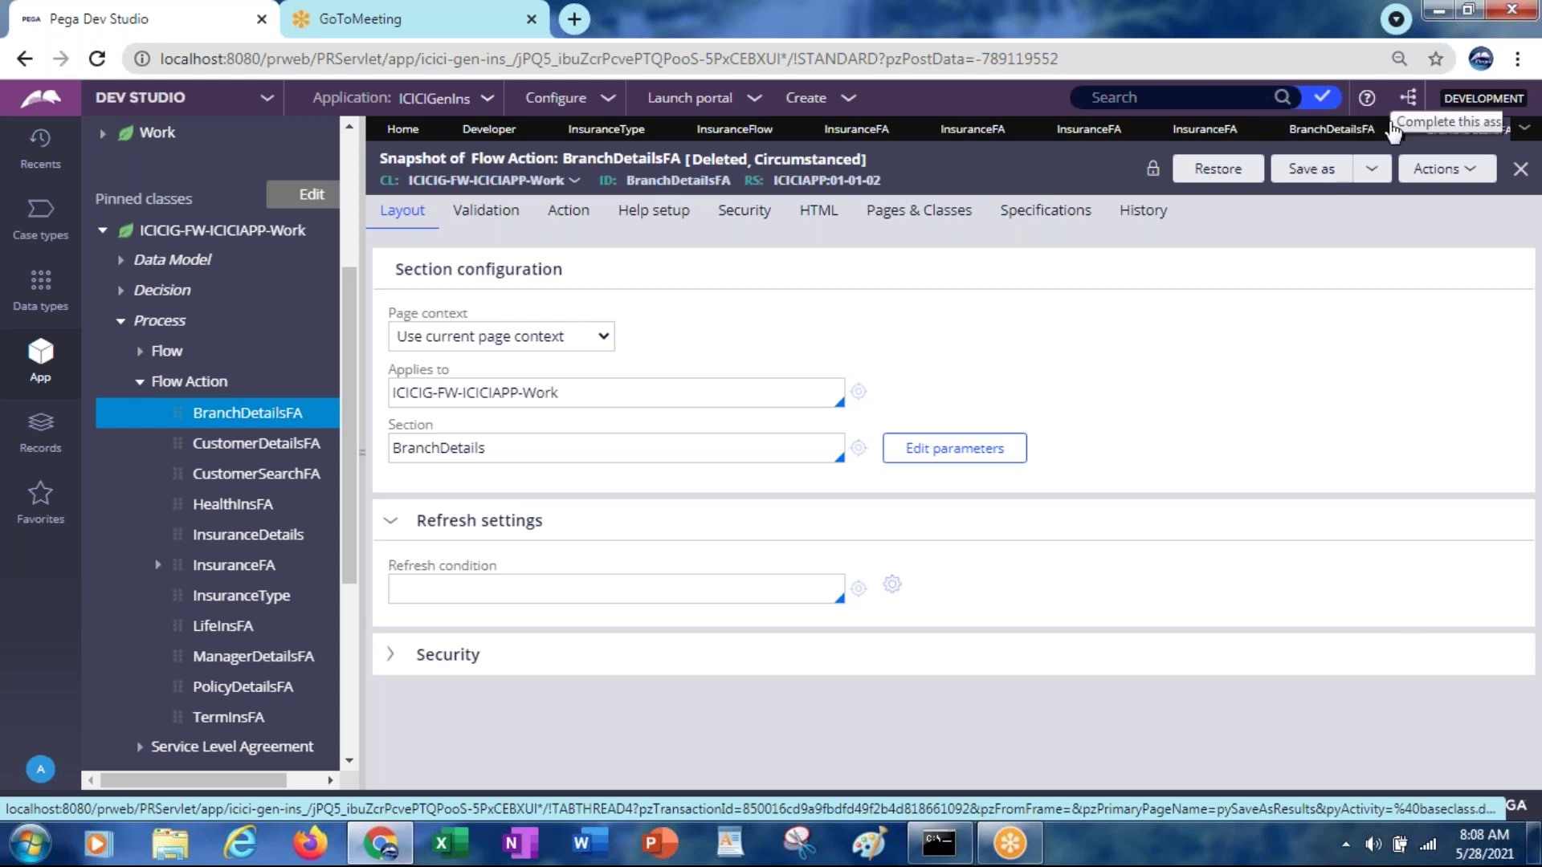
Open the list of wireless networks and disconnect the connected network
click(1430, 849)
click(1297, 514)
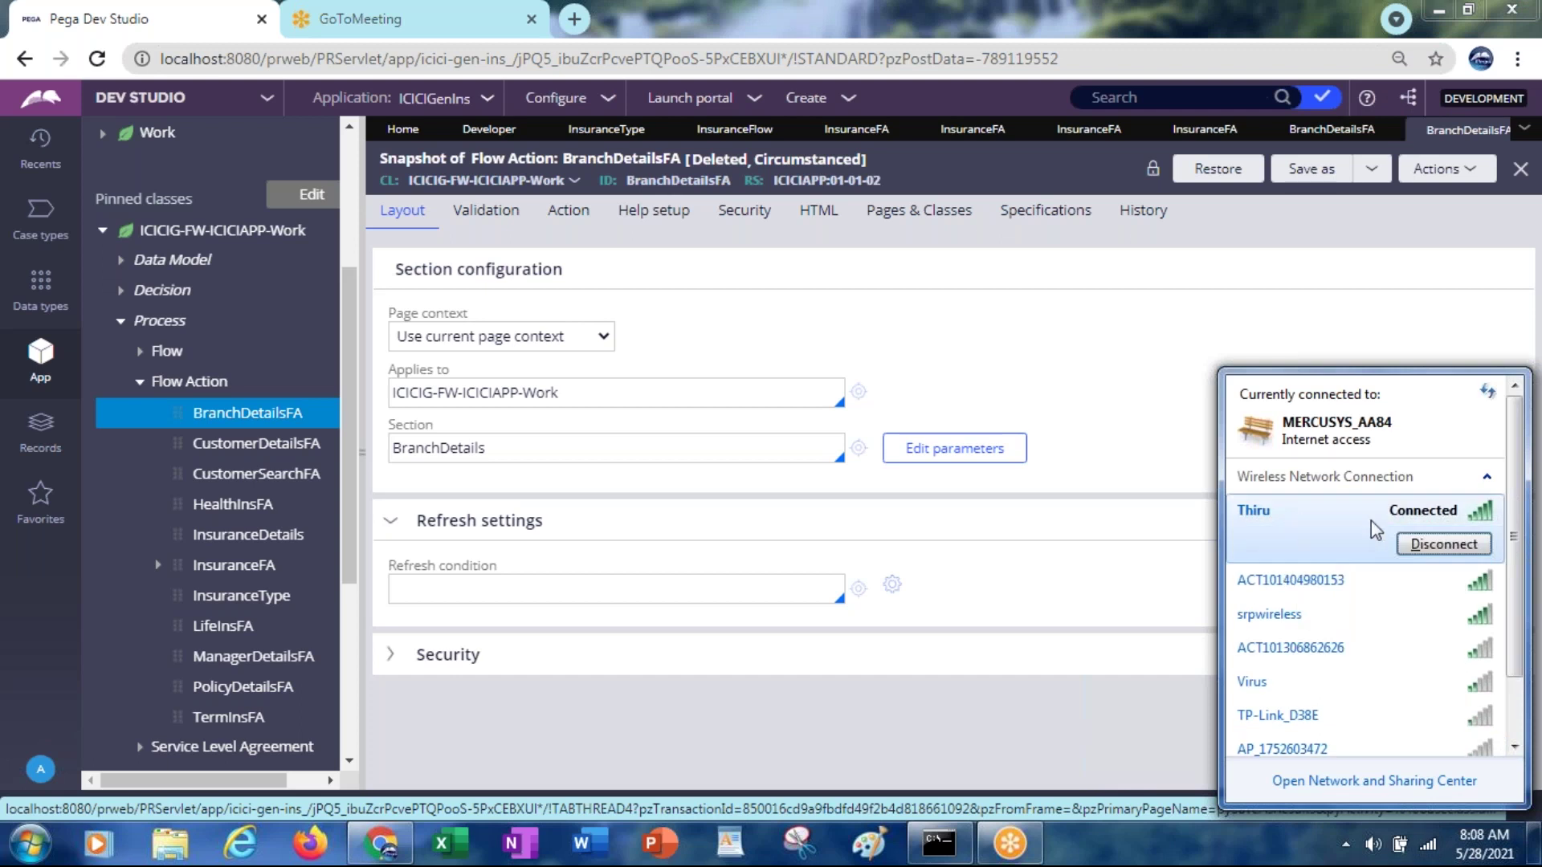
click(1444, 544)
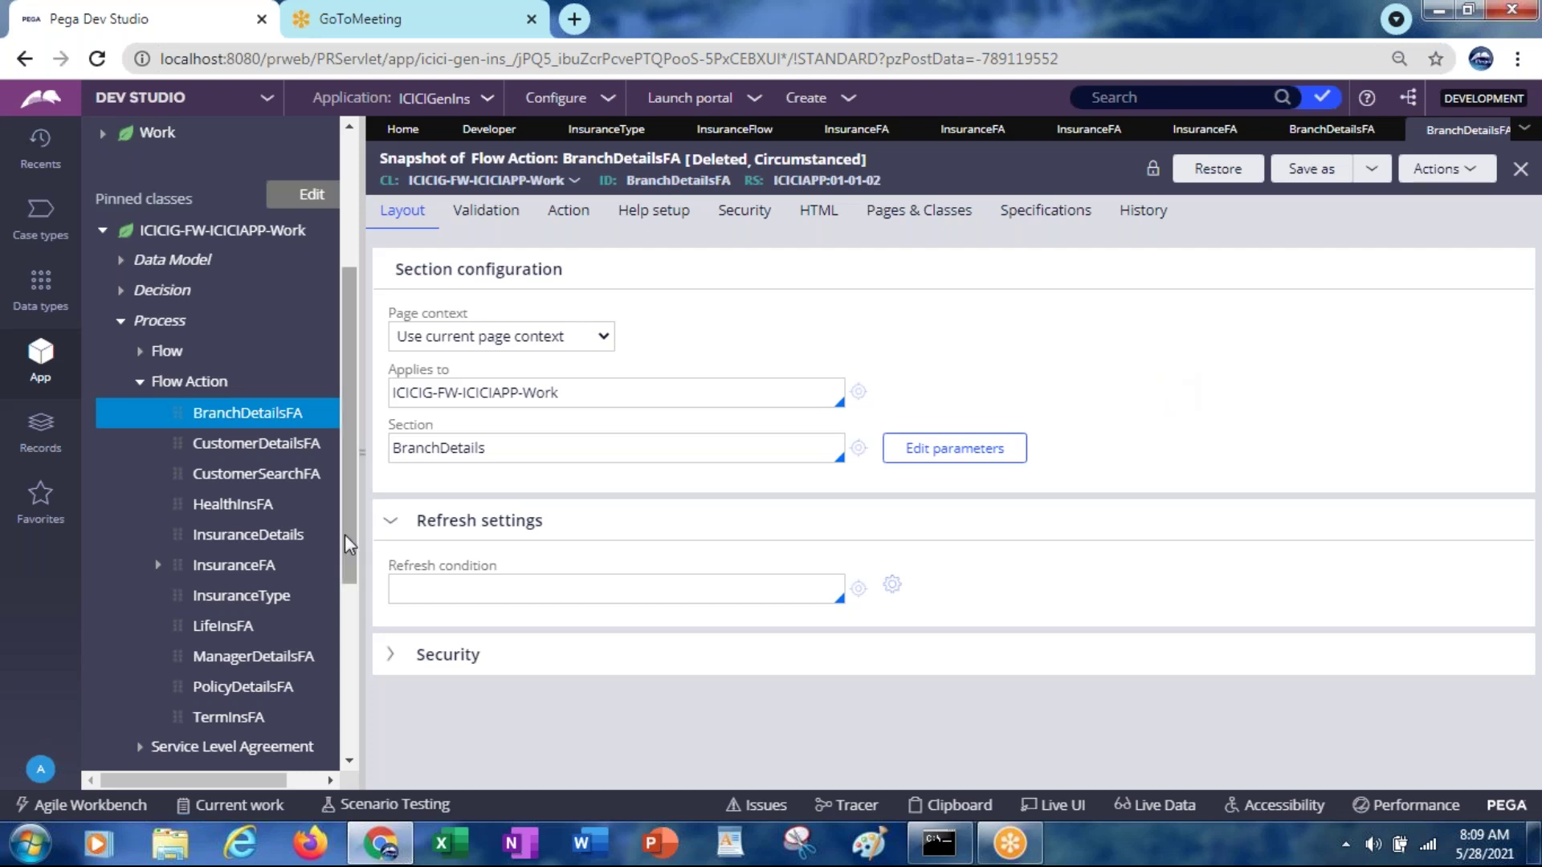
Expand the Flow rules under Process in the work class to find the insurance circumstance flow
mouse_move(345, 536)
mouse_down()
mouse_move(339, 724)
mouse_move(340, 518)
mouse_up()
click(150, 382)
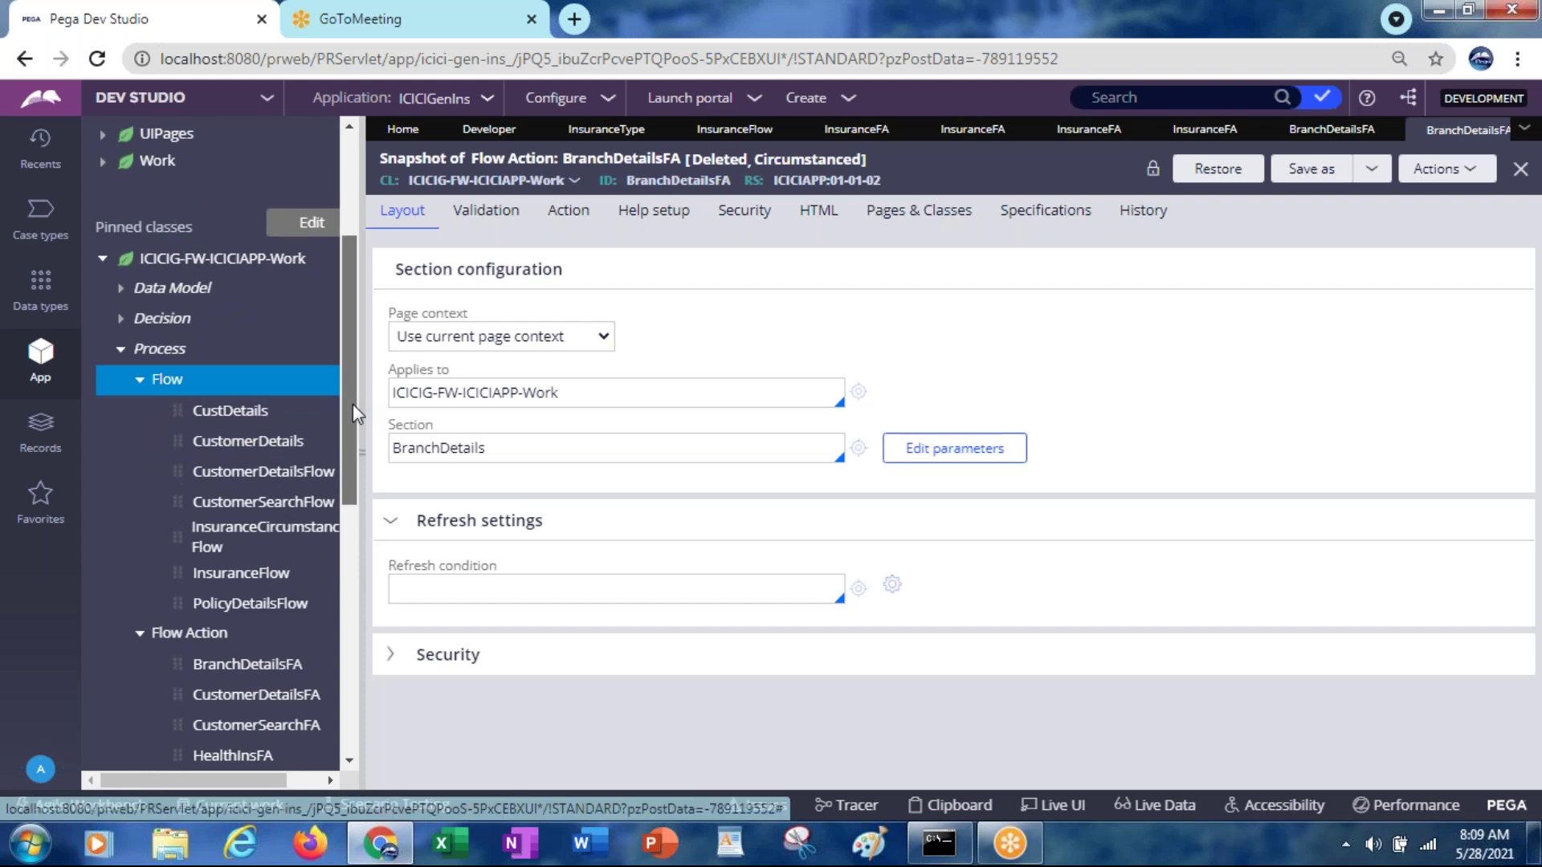
scroll(353, 403, down, 2)
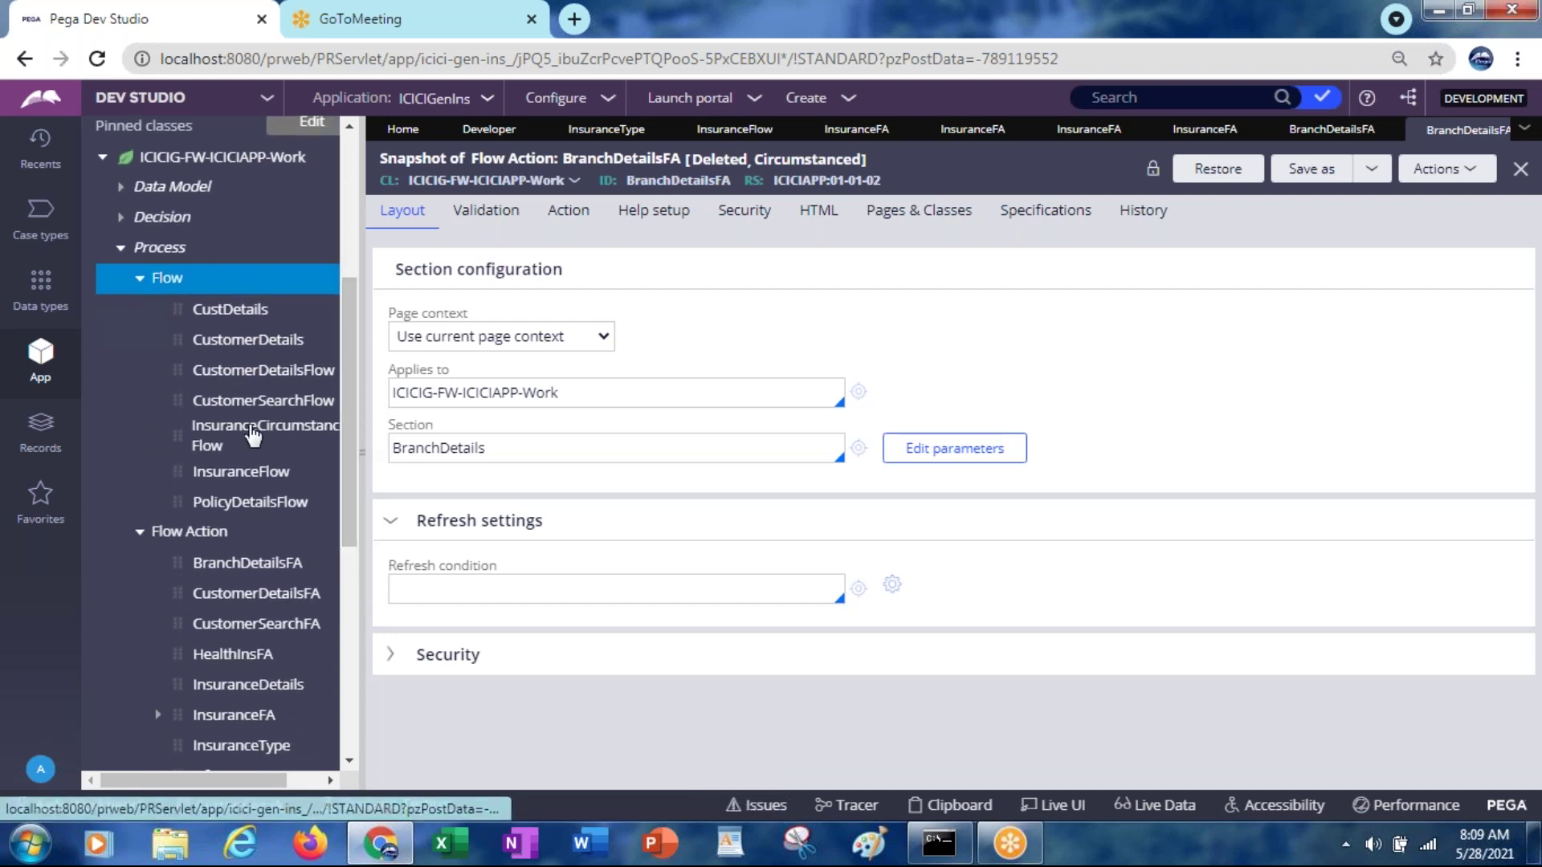